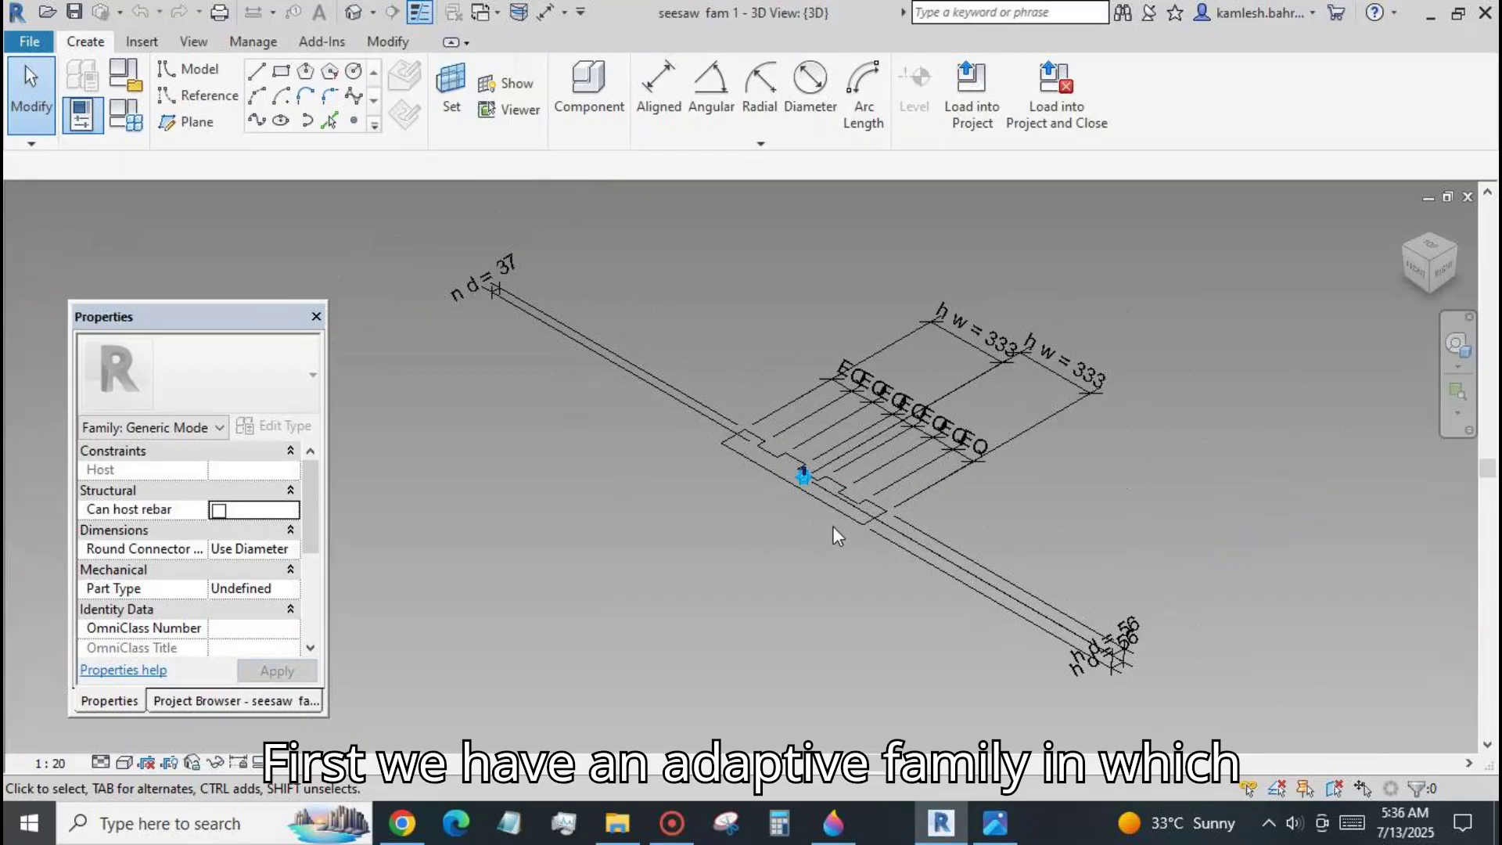
# Load the seesaw fam 1 adaptive profile family with niches into seesaw fam 2.rfa.
pyautogui.scroll(1, 833, 525)
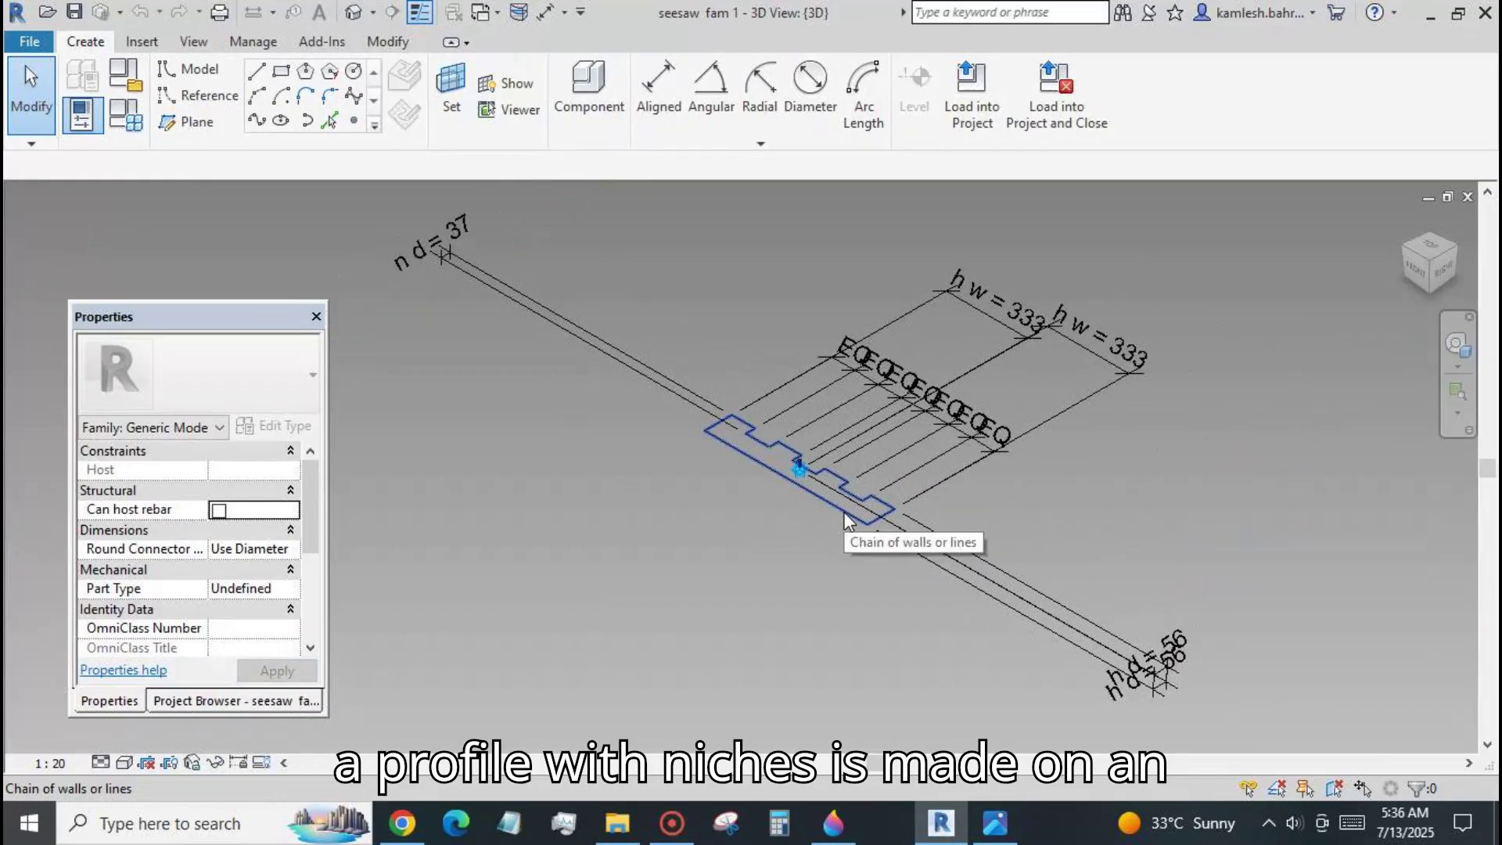
pyautogui.click(845, 516)
pyautogui.click(824, 555)
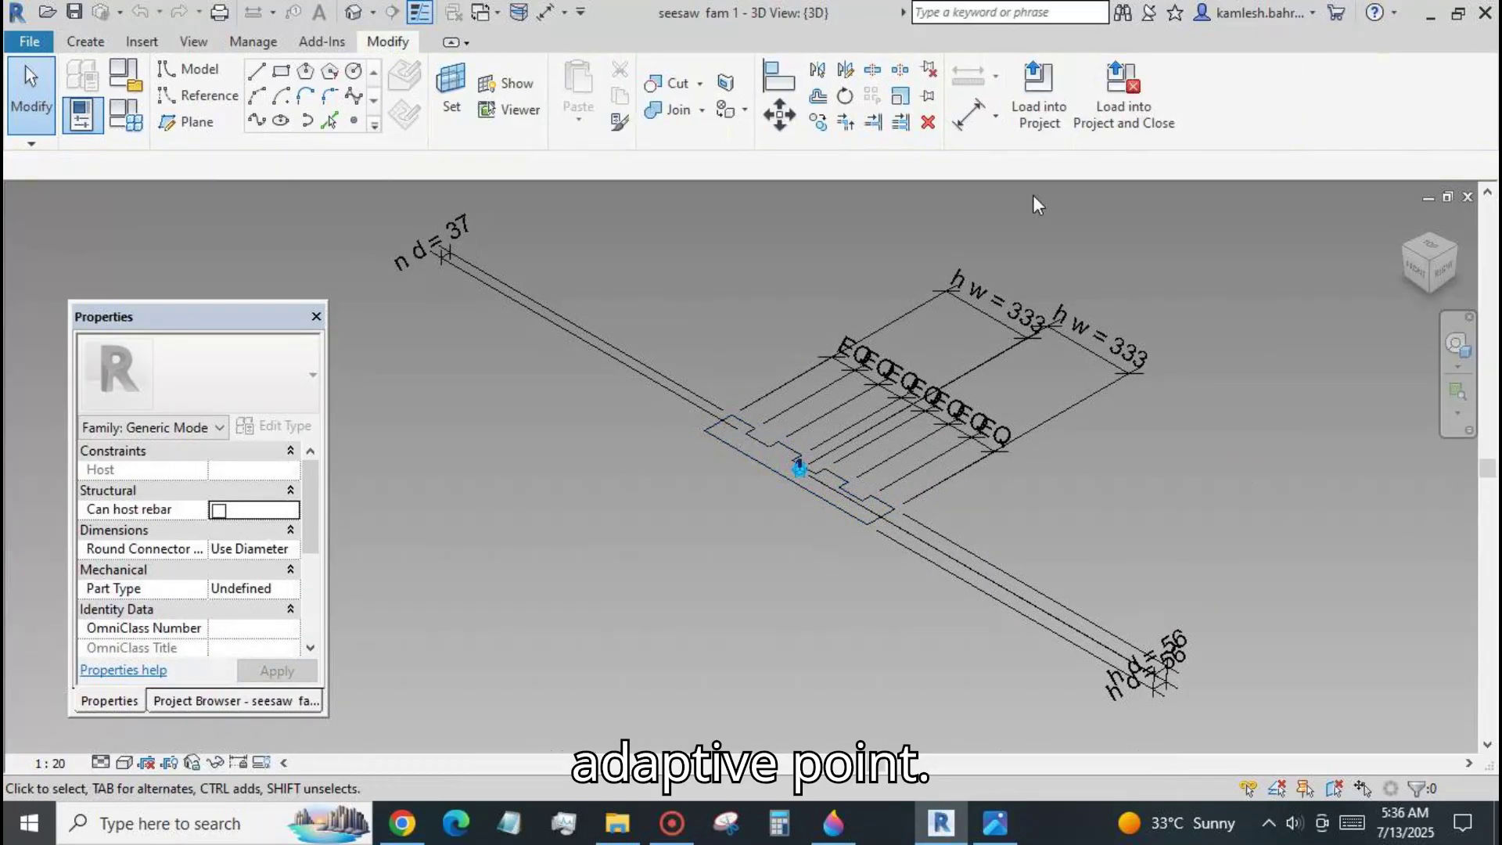
pyautogui.click(1038, 92)
pyautogui.click(862, 316)
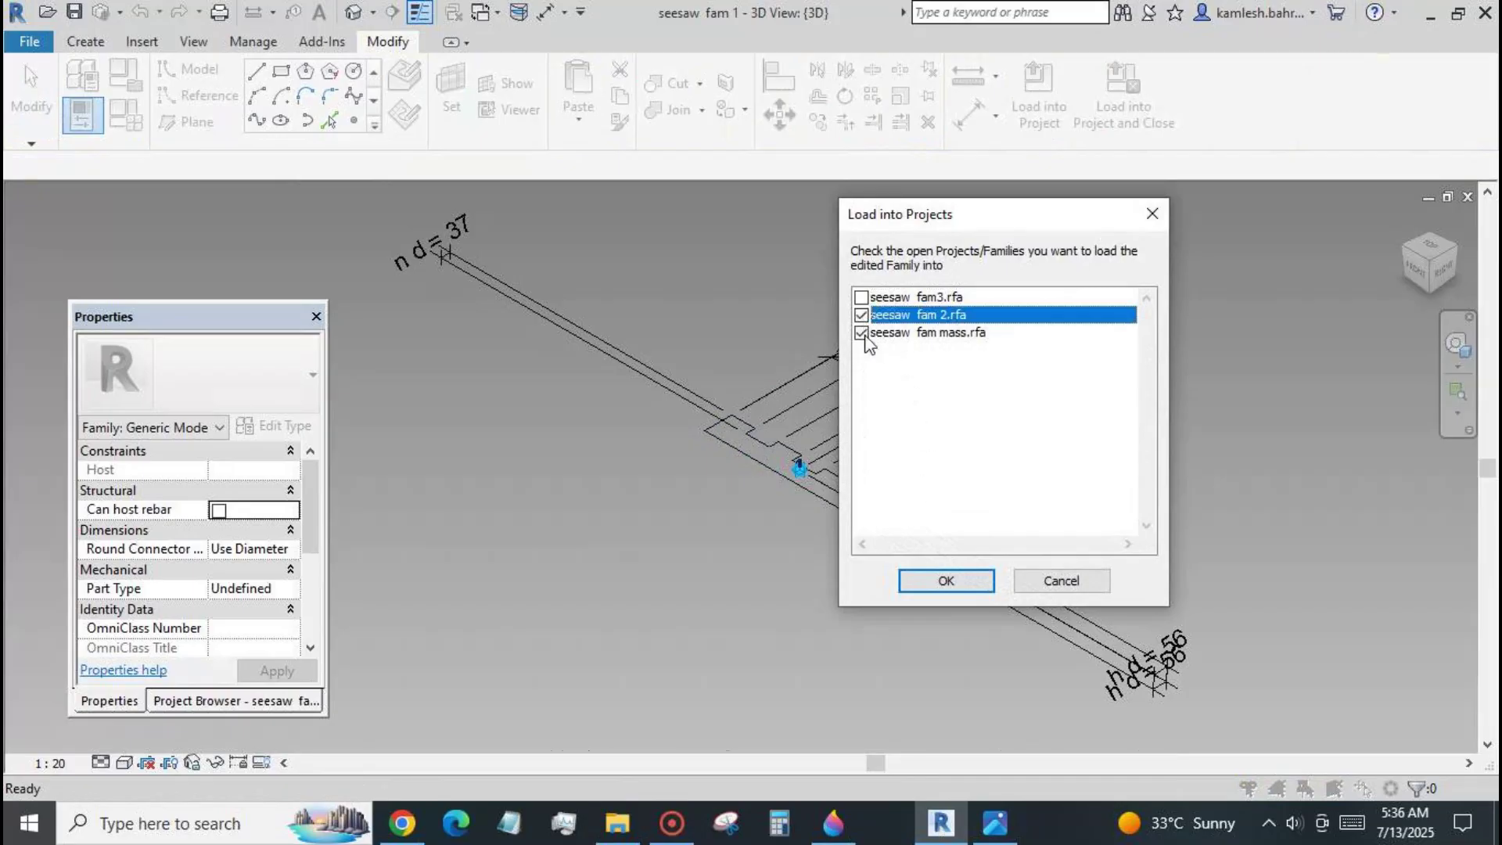
pyautogui.click(862, 333)
pyautogui.click(946, 581)
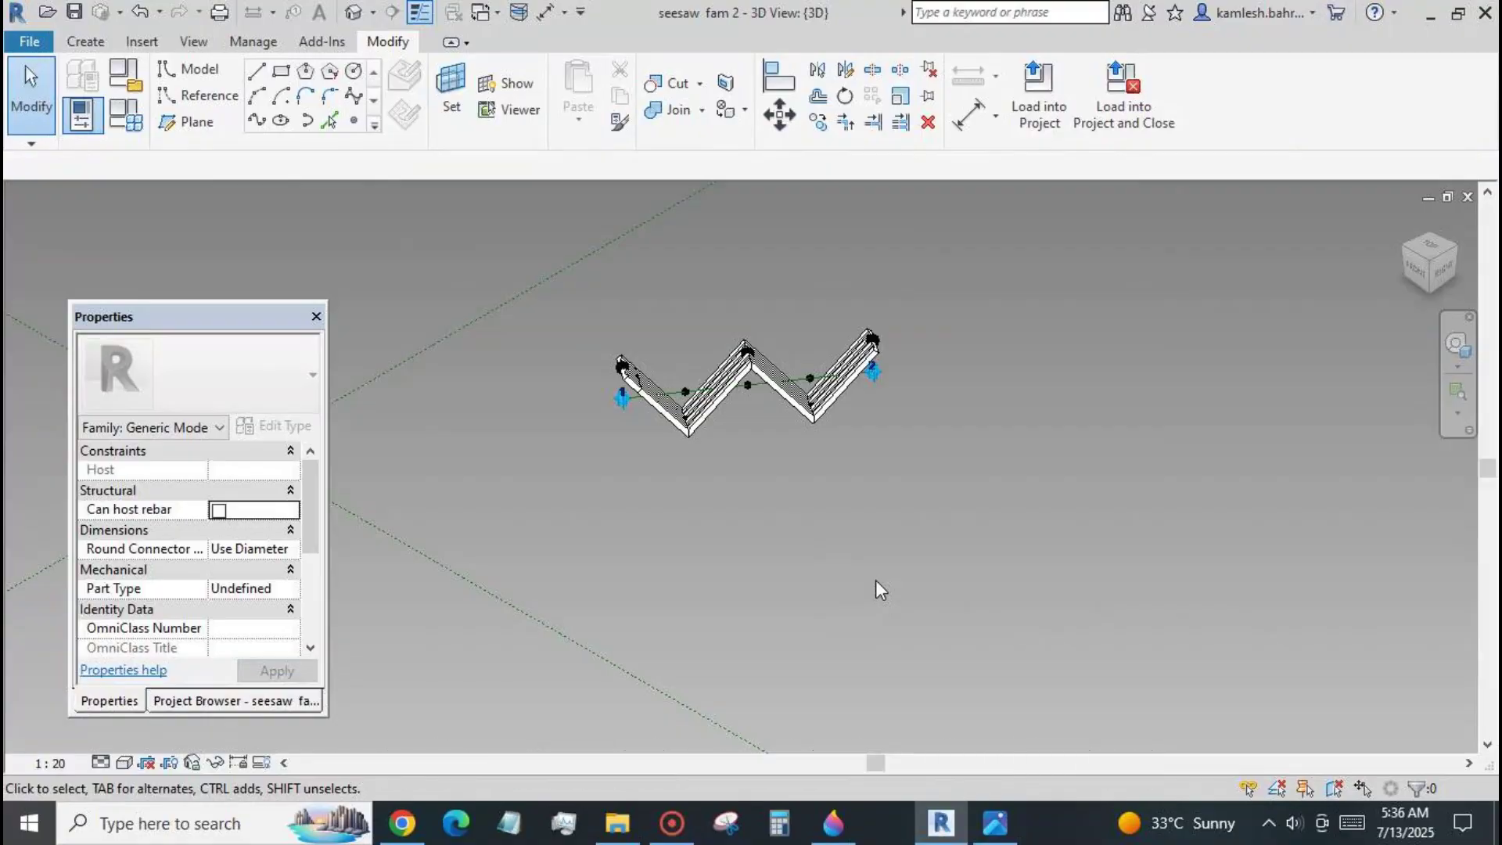
# Load the zigzag seesaw fam 2 family into seesaw fam3.rfa.
pyautogui.click(1039, 94)
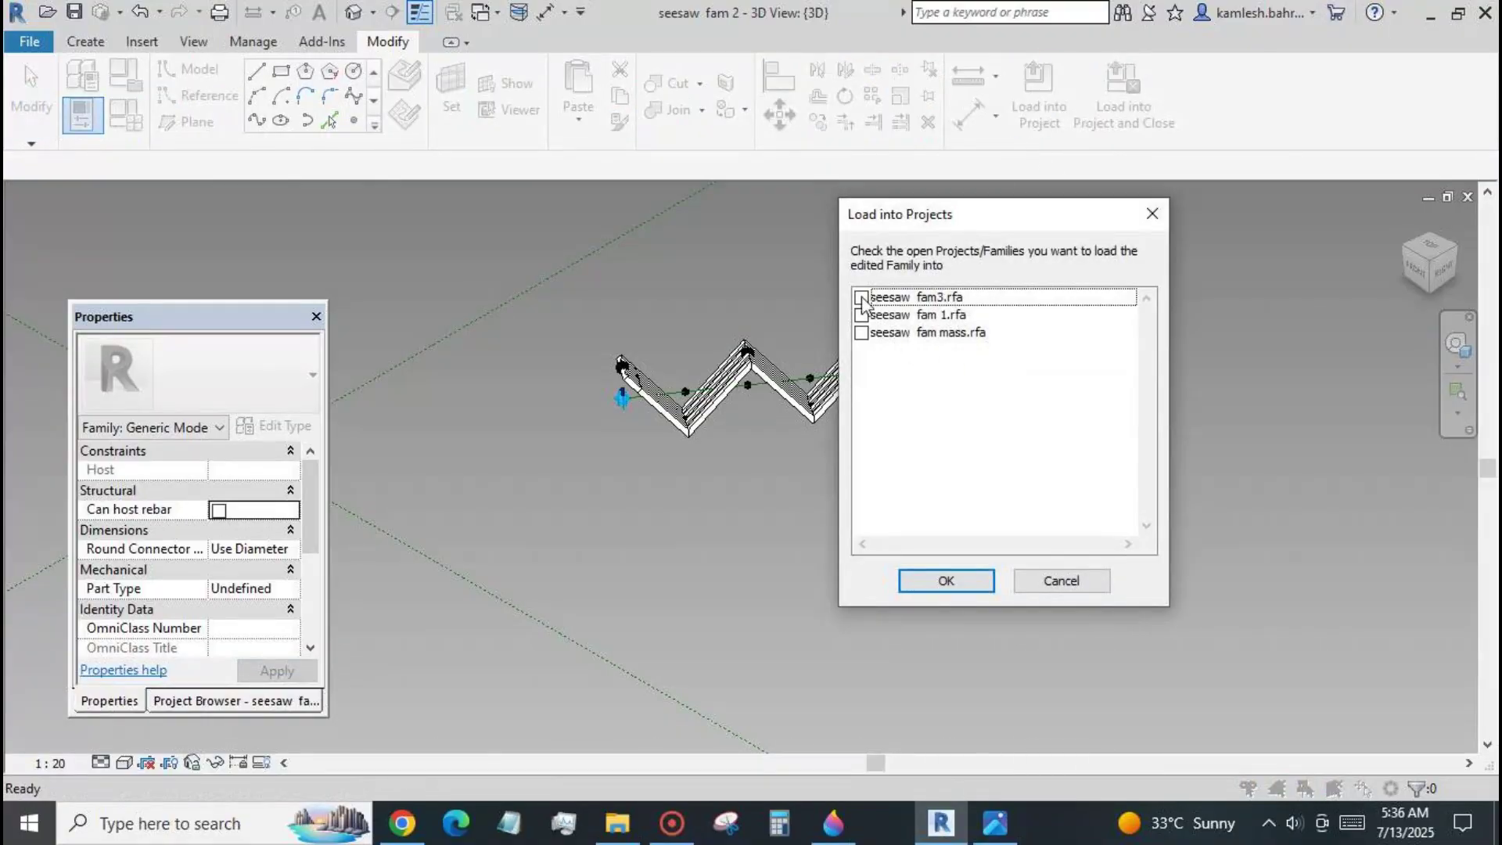
pyautogui.click(866, 304)
pyautogui.click(949, 577)
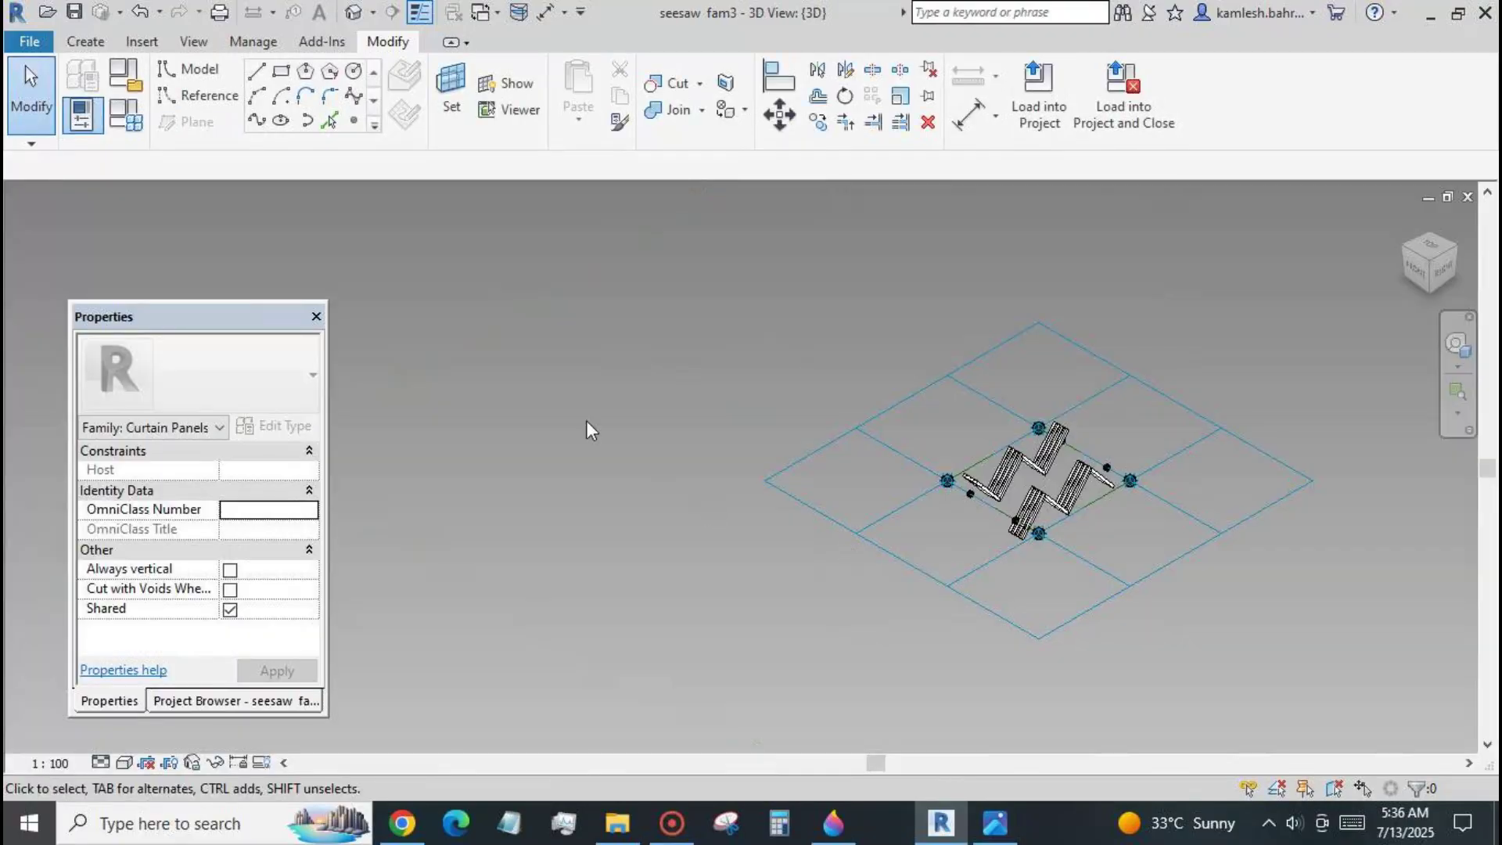
# Load the seesaw fam3 curtain panel family into seesaw fam mass.rfa and inspect the panelled mass.
pyautogui.scroll(1, 989, 518)
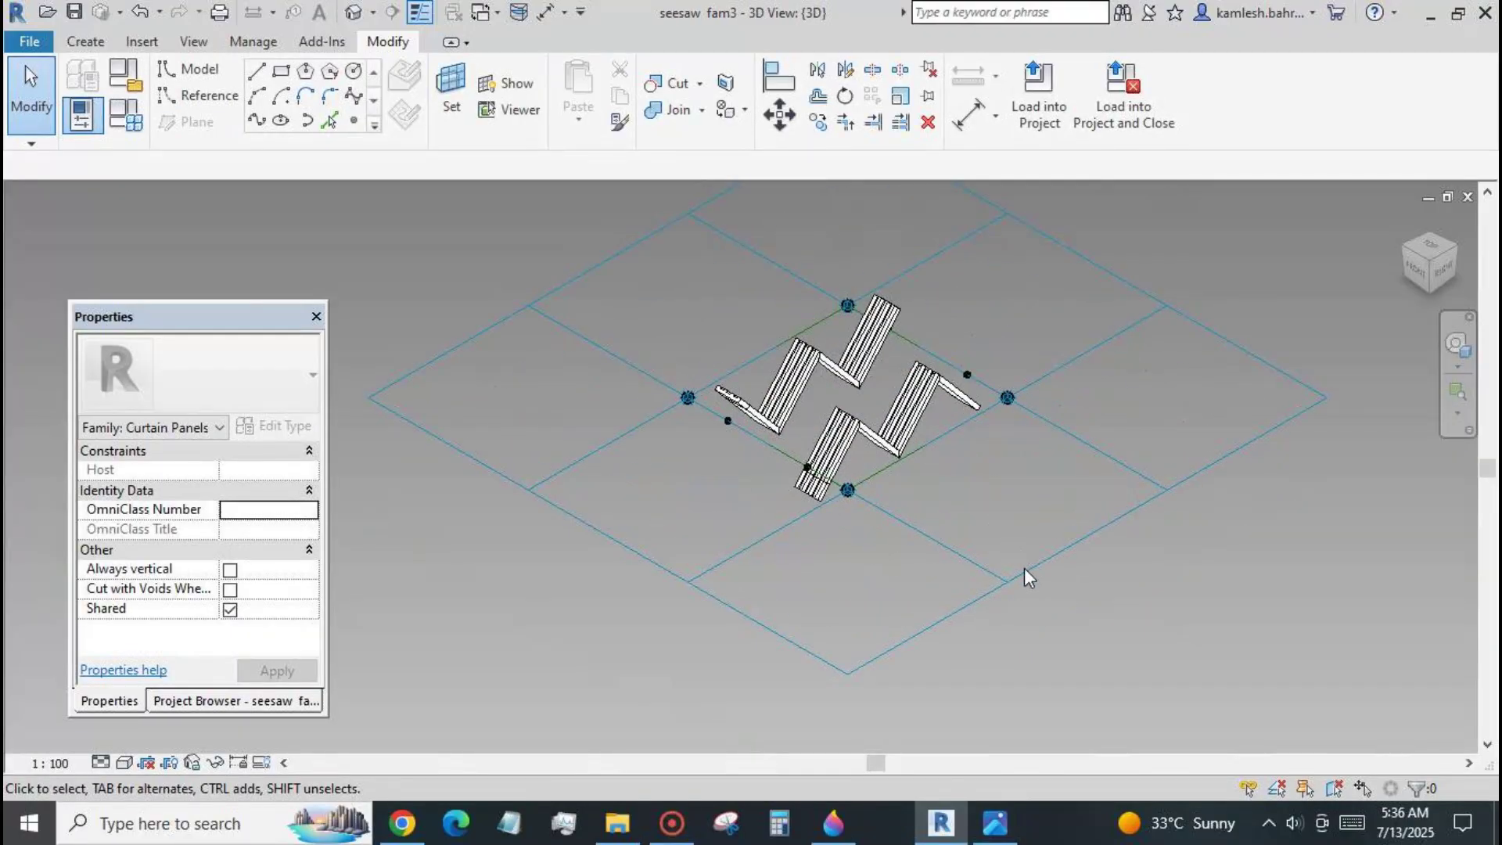
pyautogui.scroll(-1, 1089, 601)
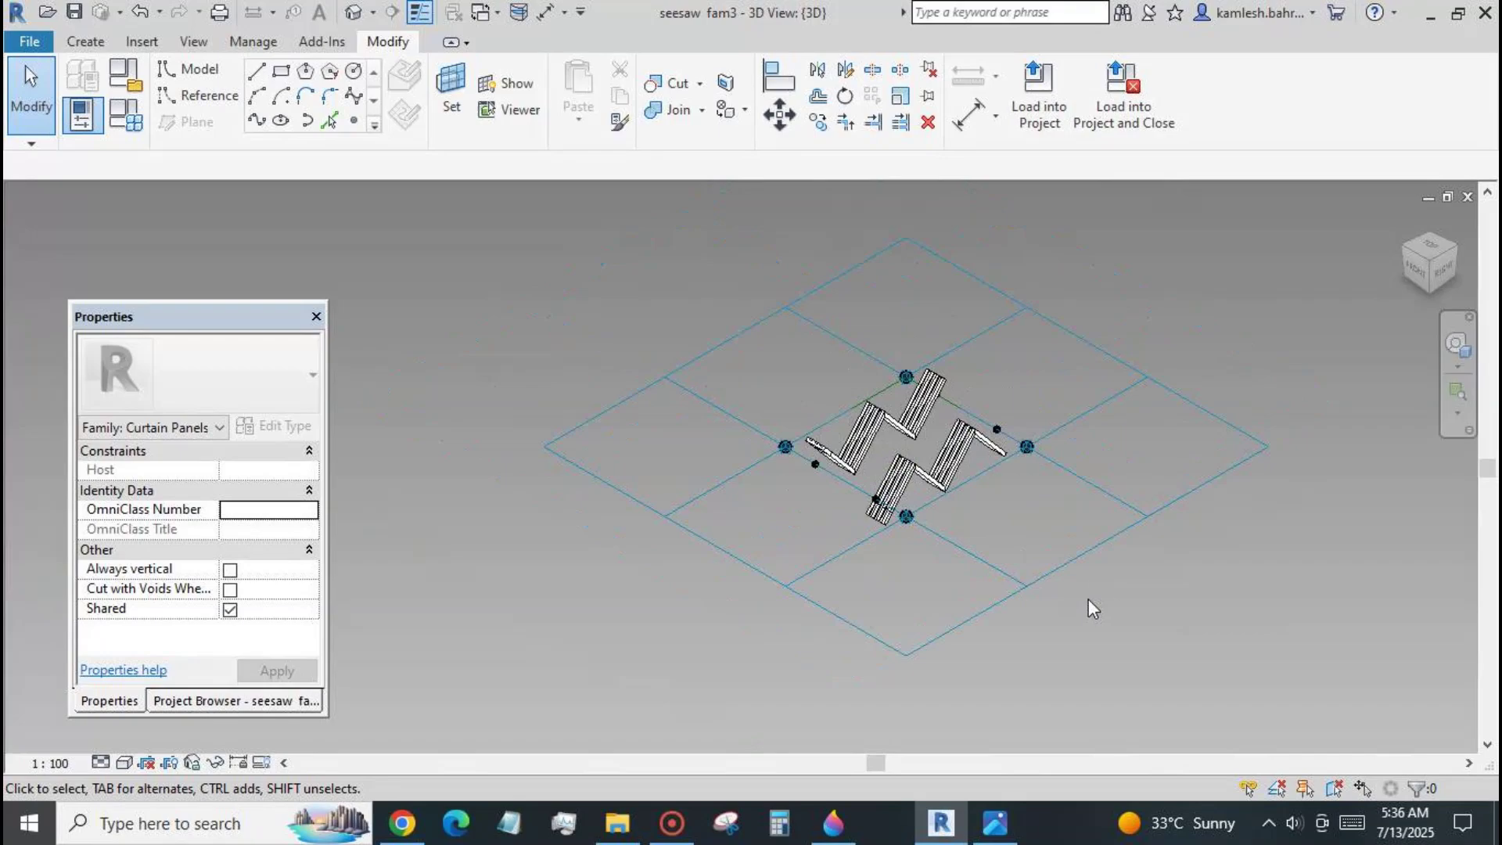
pyautogui.click(1039, 94)
pyautogui.click(861, 332)
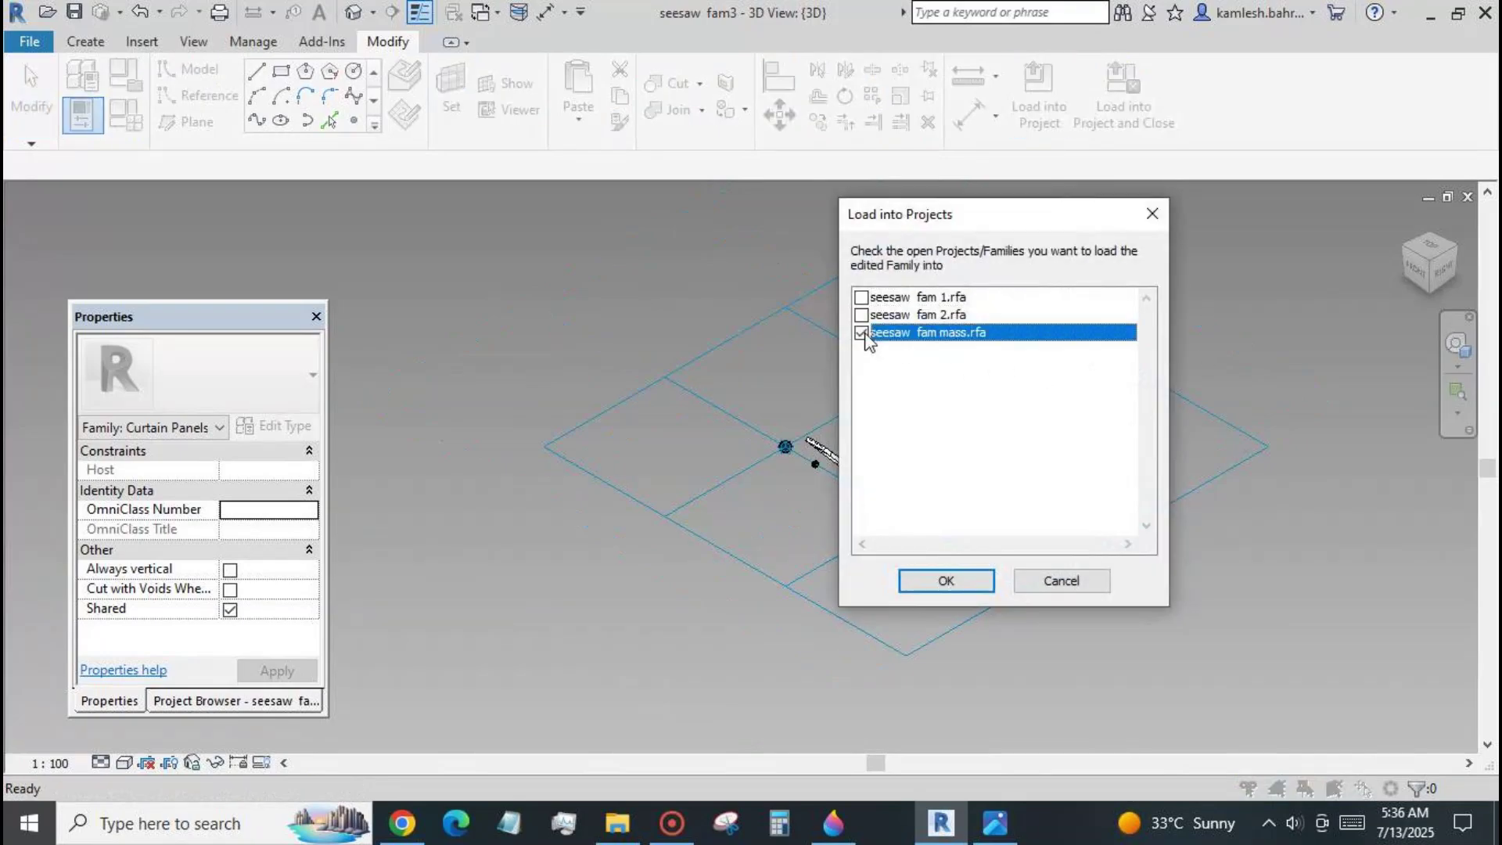
pyautogui.click(948, 581)
pyautogui.click(523, 413)
pyautogui.scroll(-1, 520, 419)
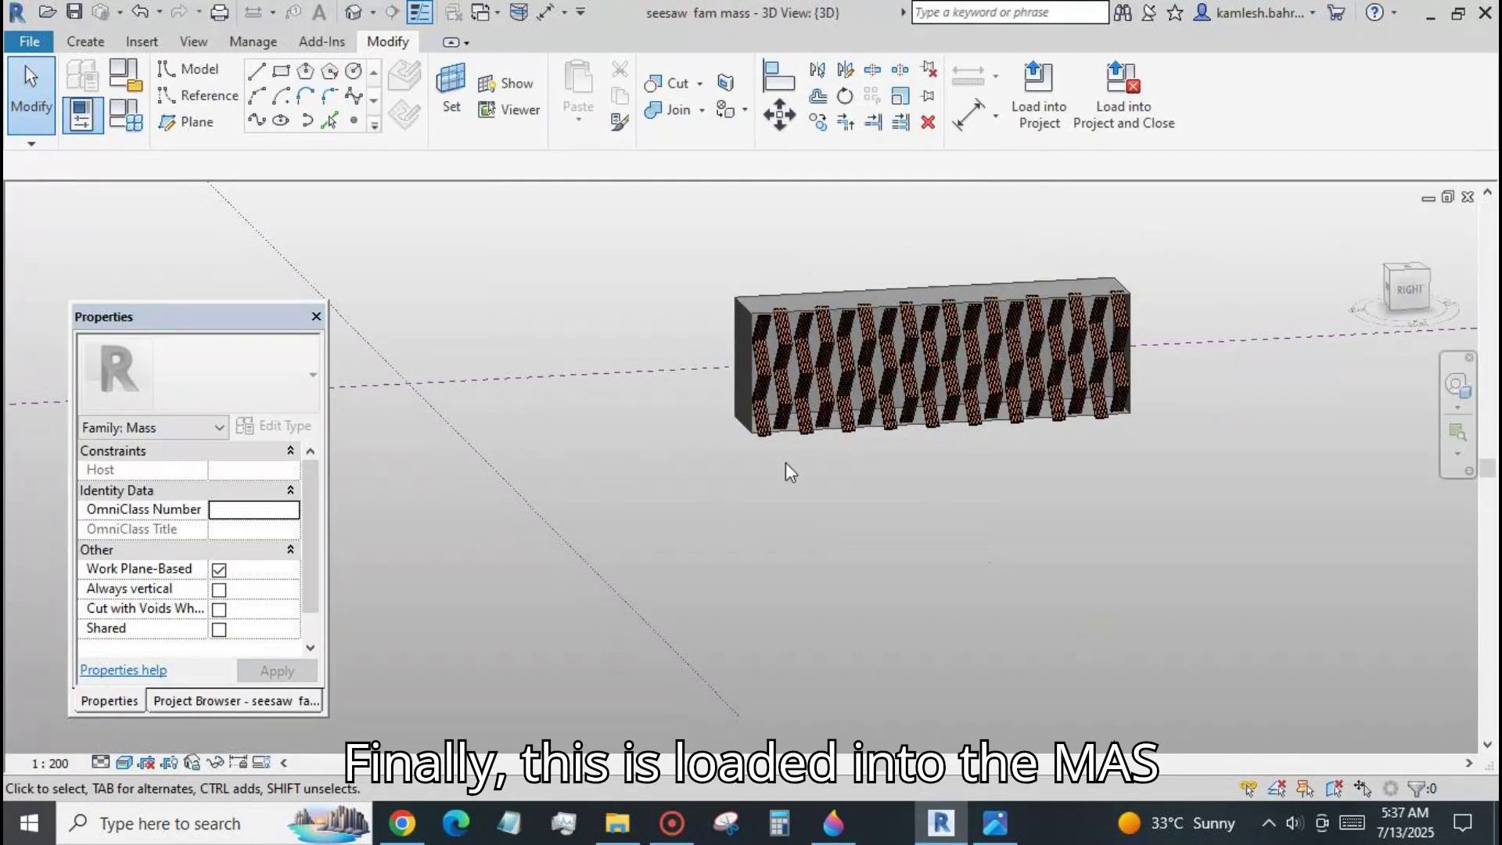
pyautogui.scroll(2, 1043, 480)
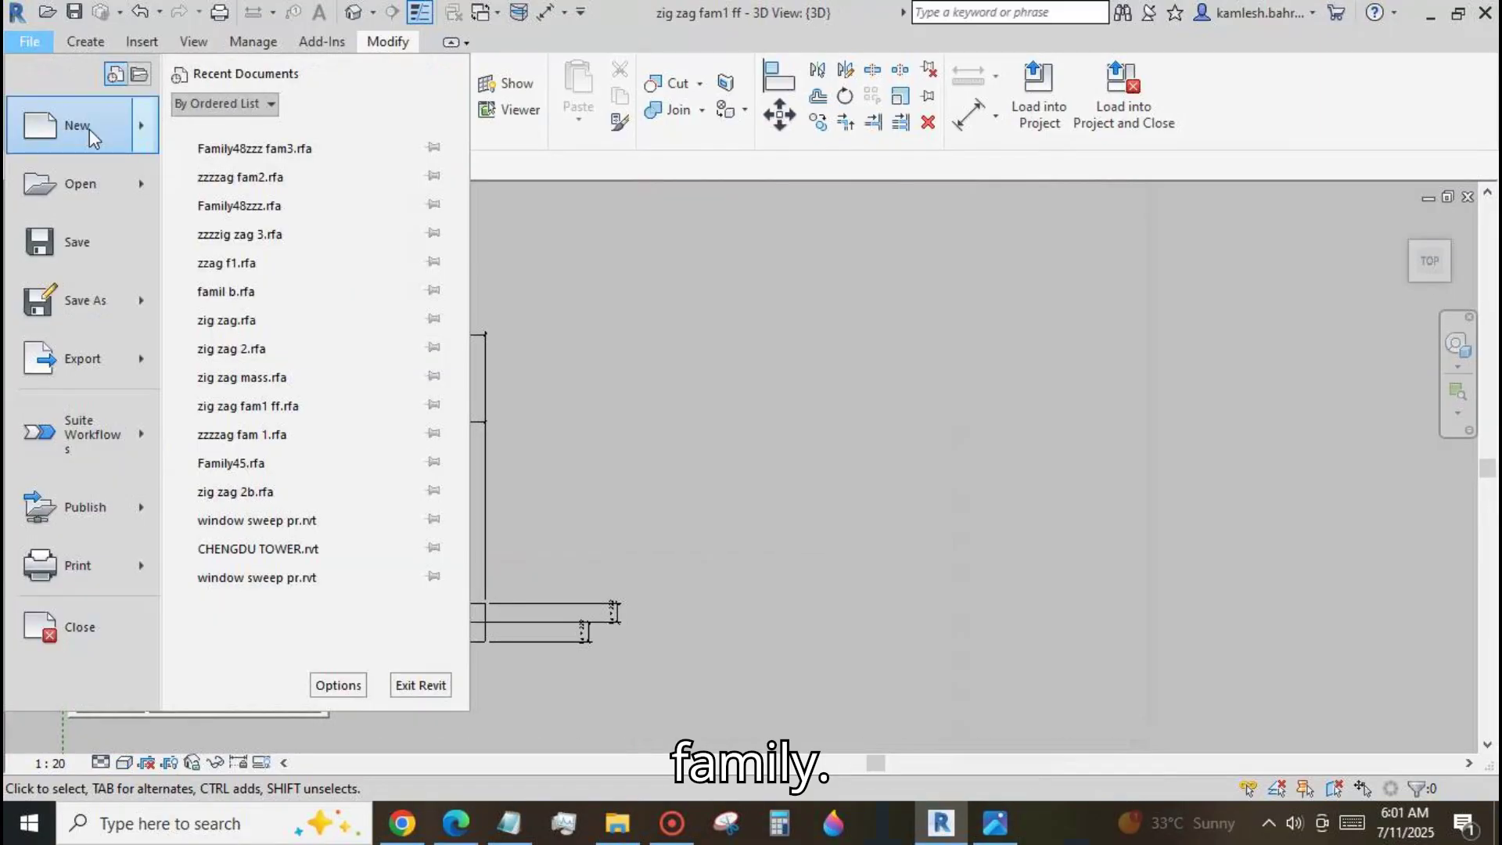
# Create a new family from the Metric Generic Model Adaptive template and save it as seesaw fam 1.
pyautogui.moveTo(67, 125)
pyautogui.click(266, 198)
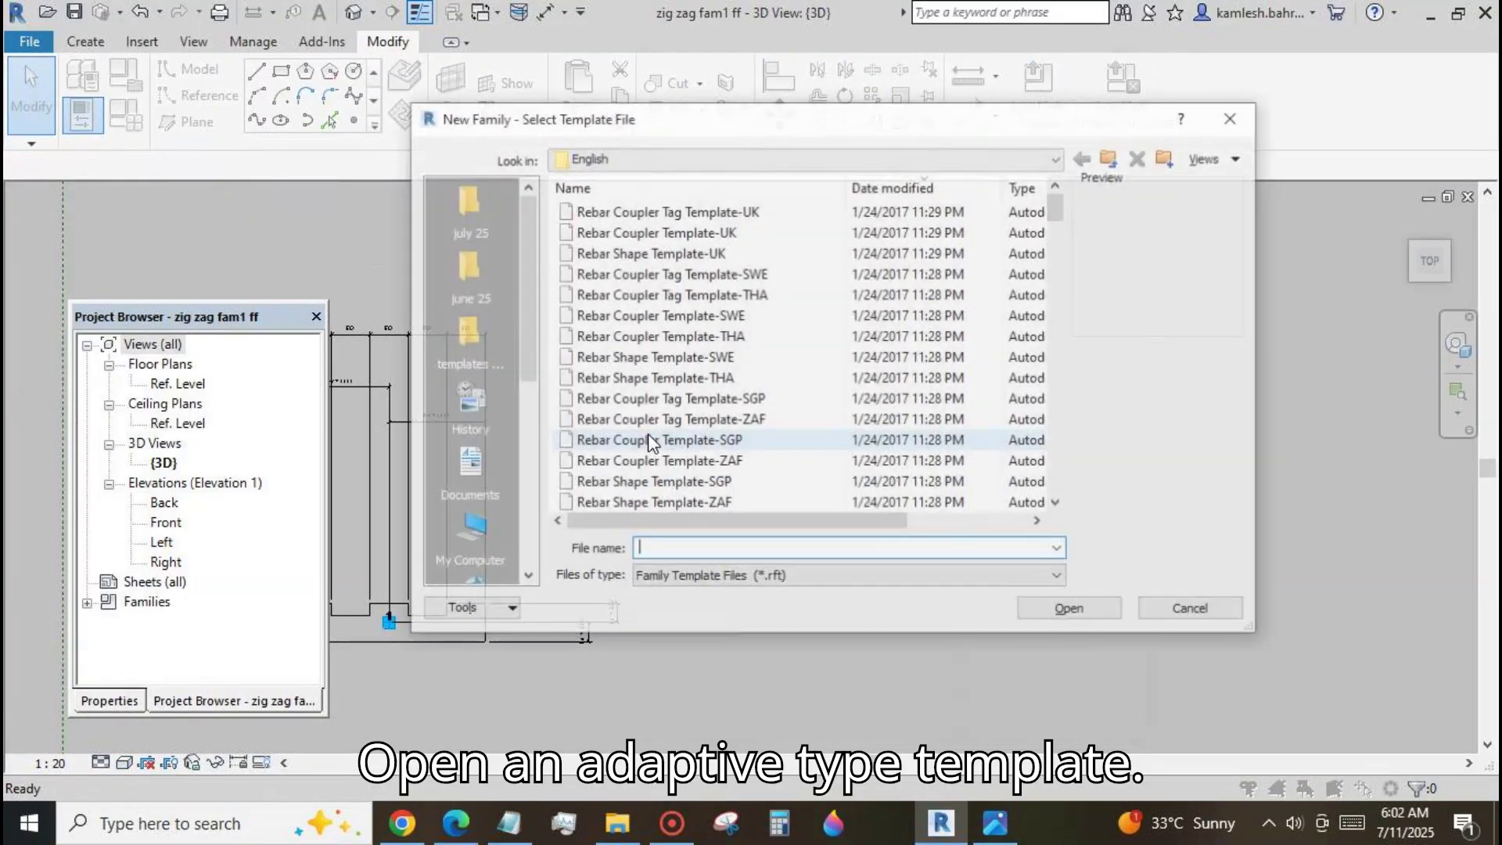
pyautogui.click(467, 335)
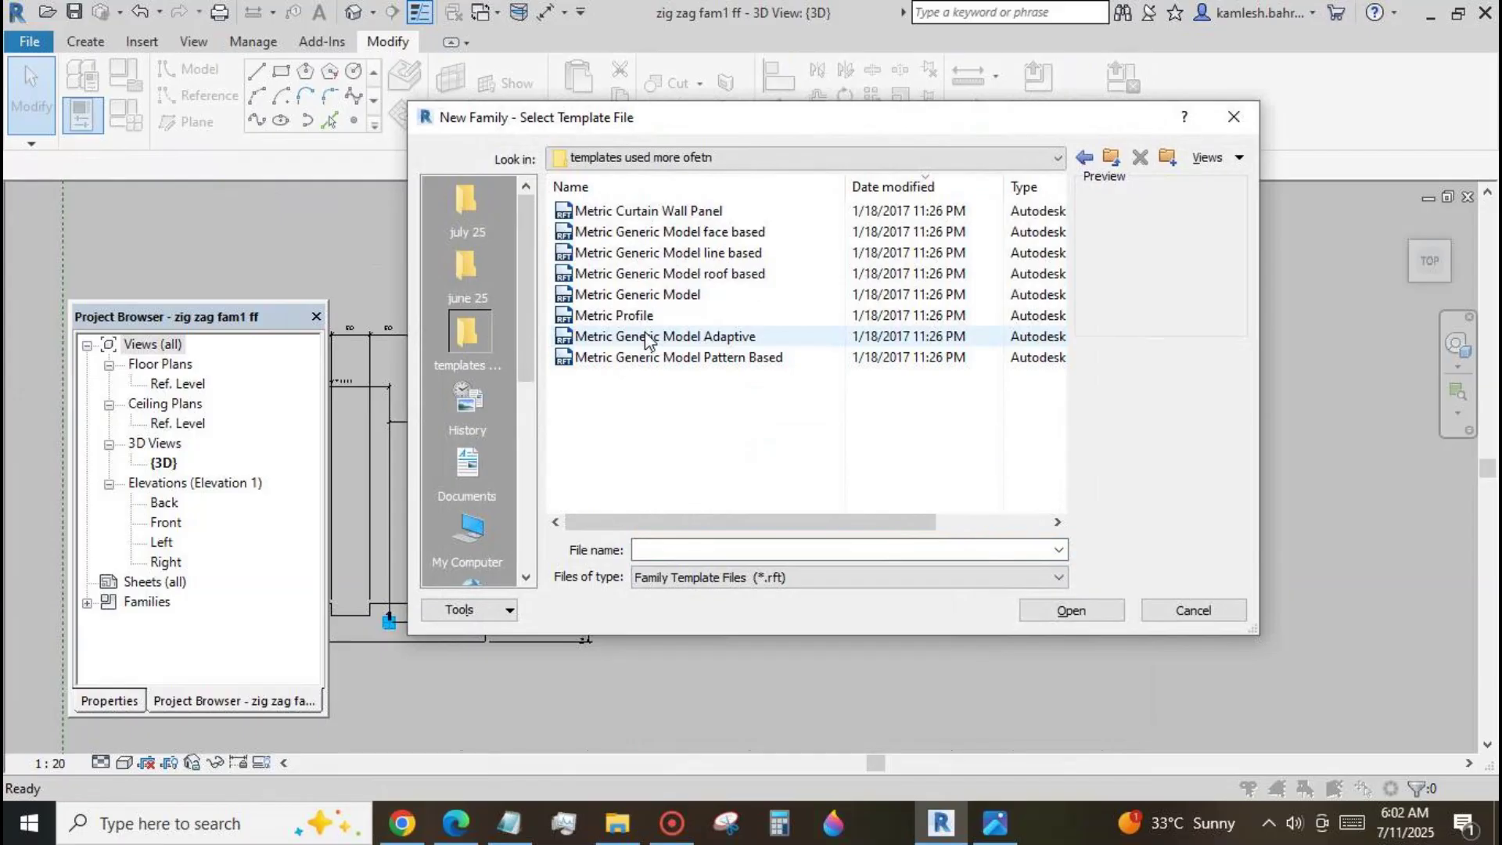
pyautogui.click(643, 335)
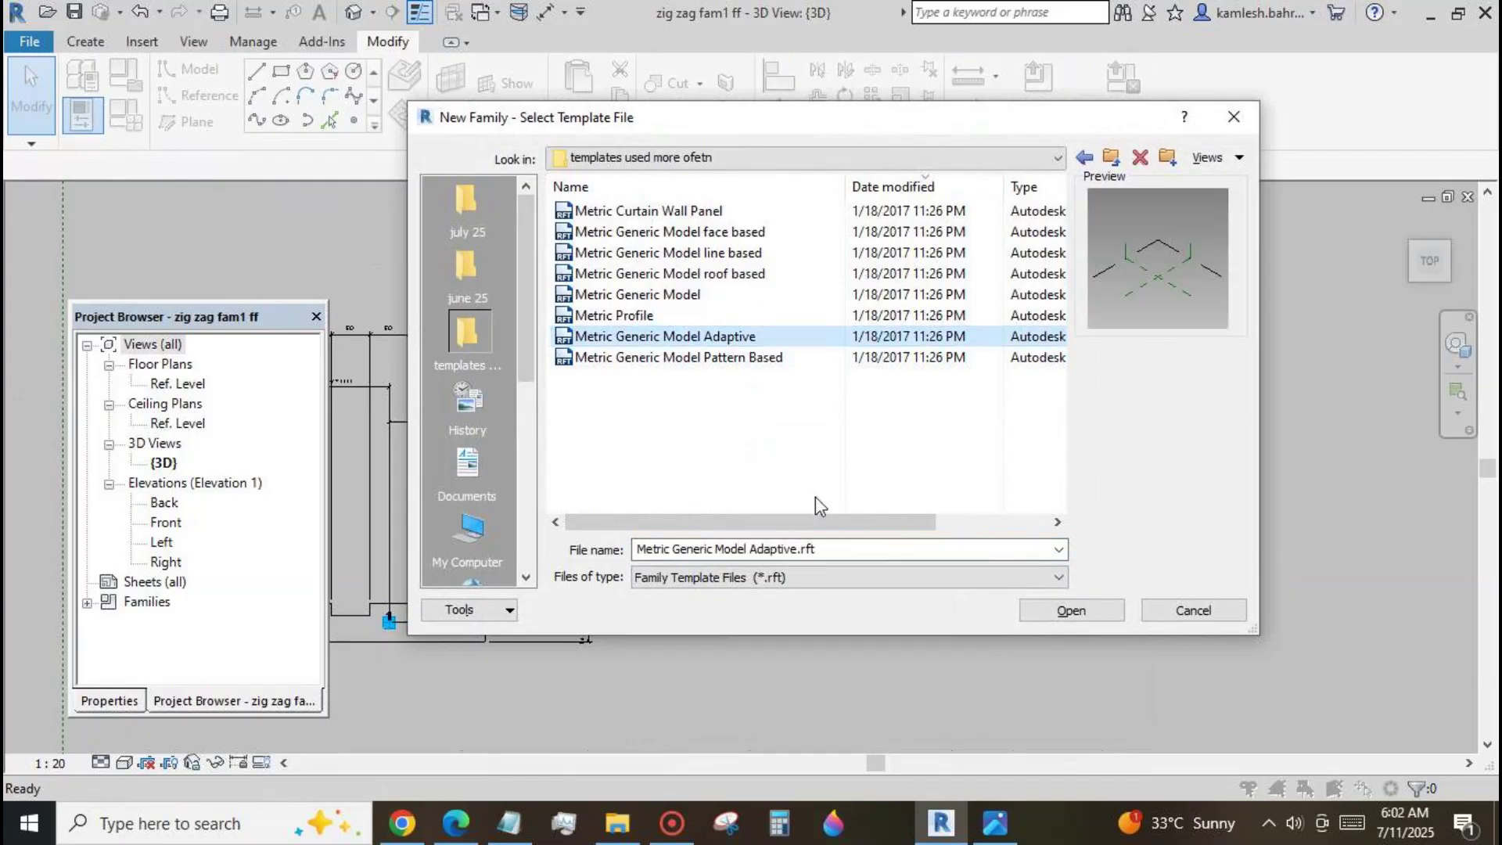
pyautogui.click(1068, 610)
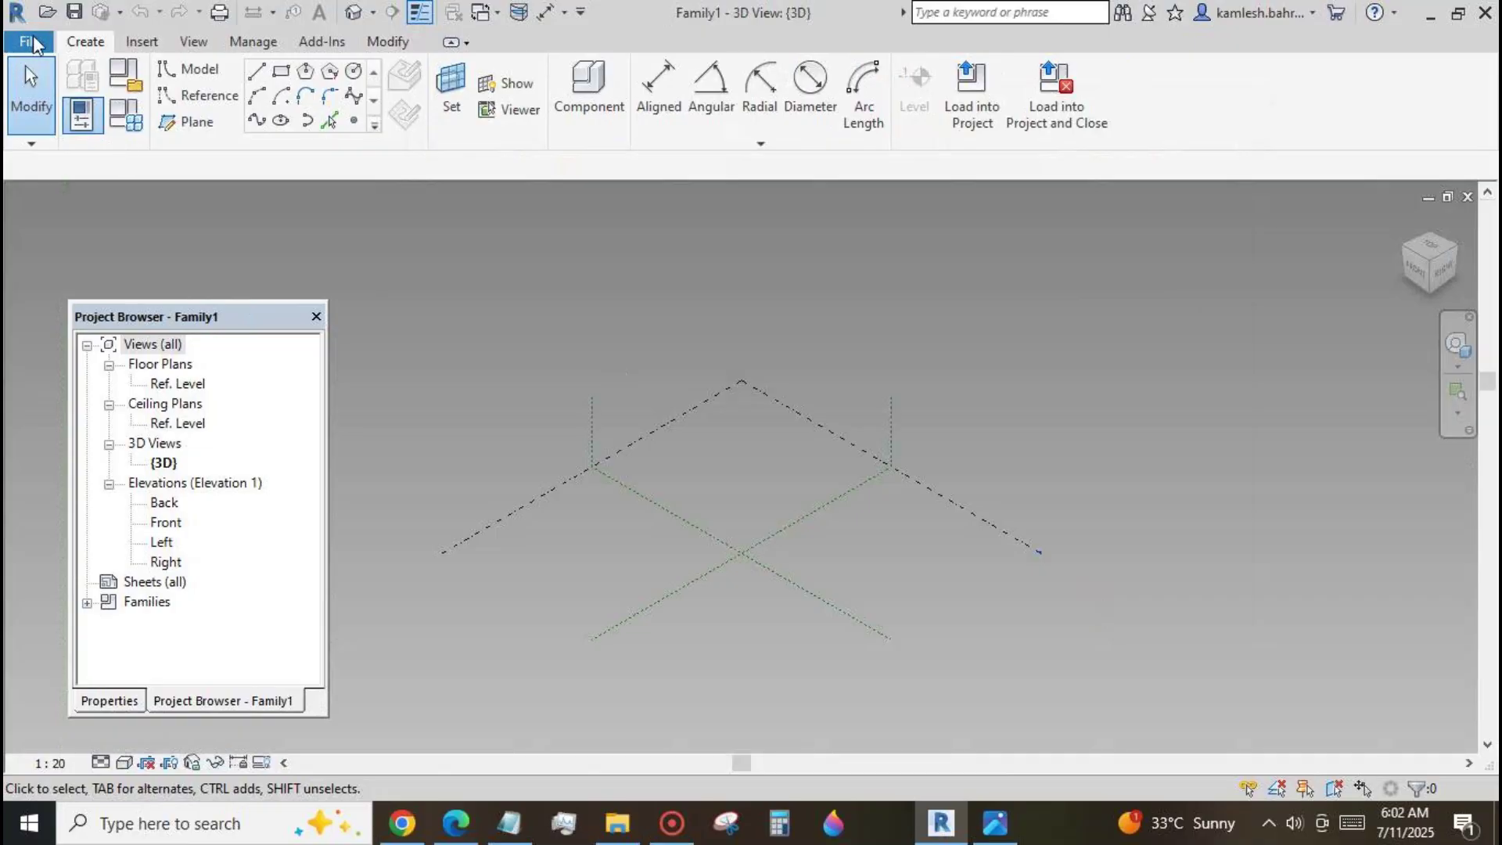
pyautogui.click(30, 42)
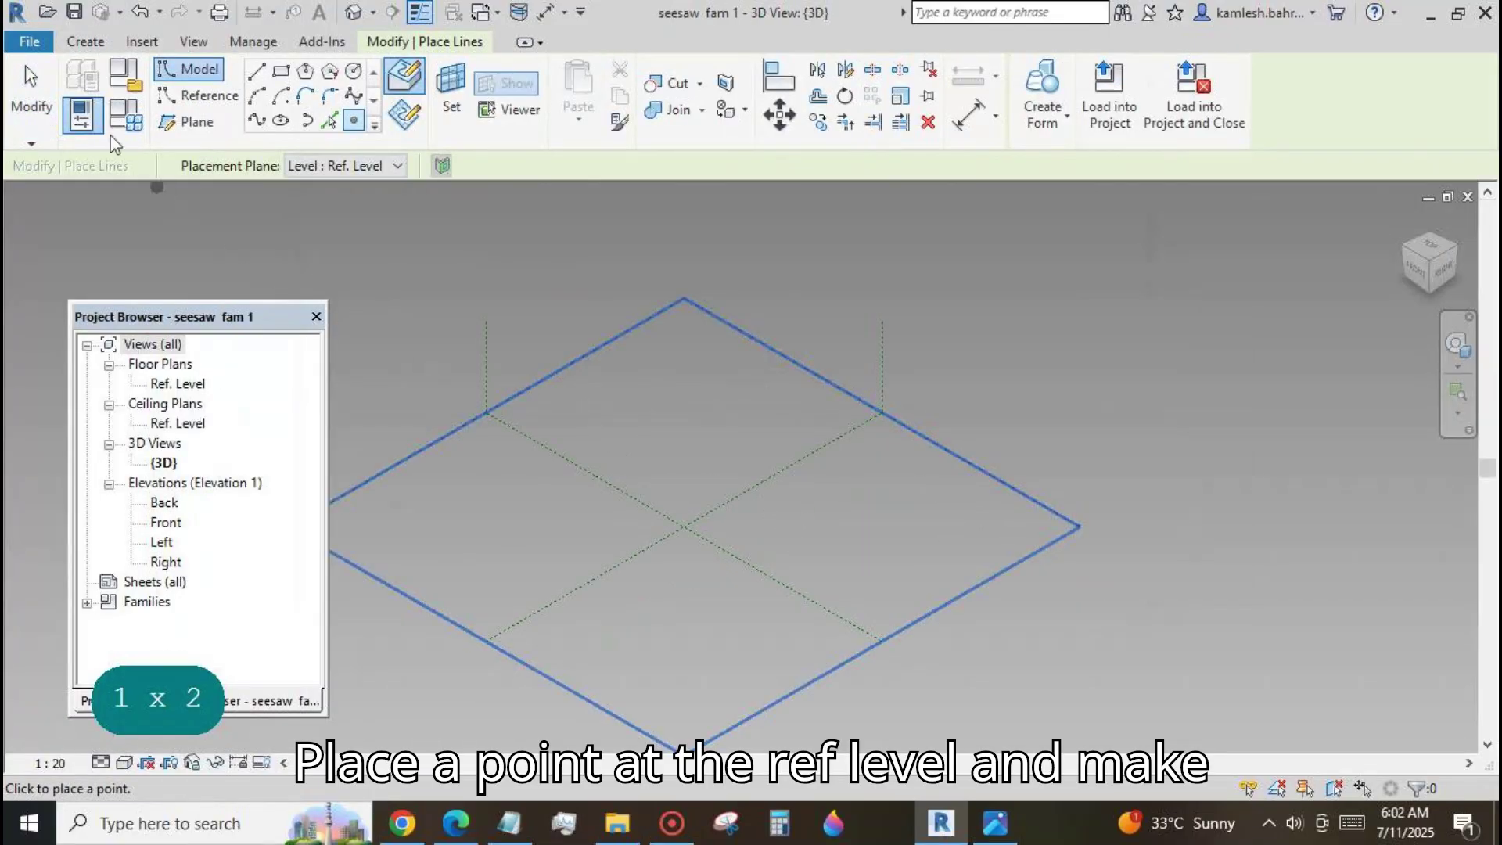
# Place a reference point on the Ref. Level beside the reference plane intersection and make it adaptive.
pyautogui.click(794, 519)
pyautogui.press('Escape')
pyautogui.press('Escape')
pyautogui.click(794, 518)
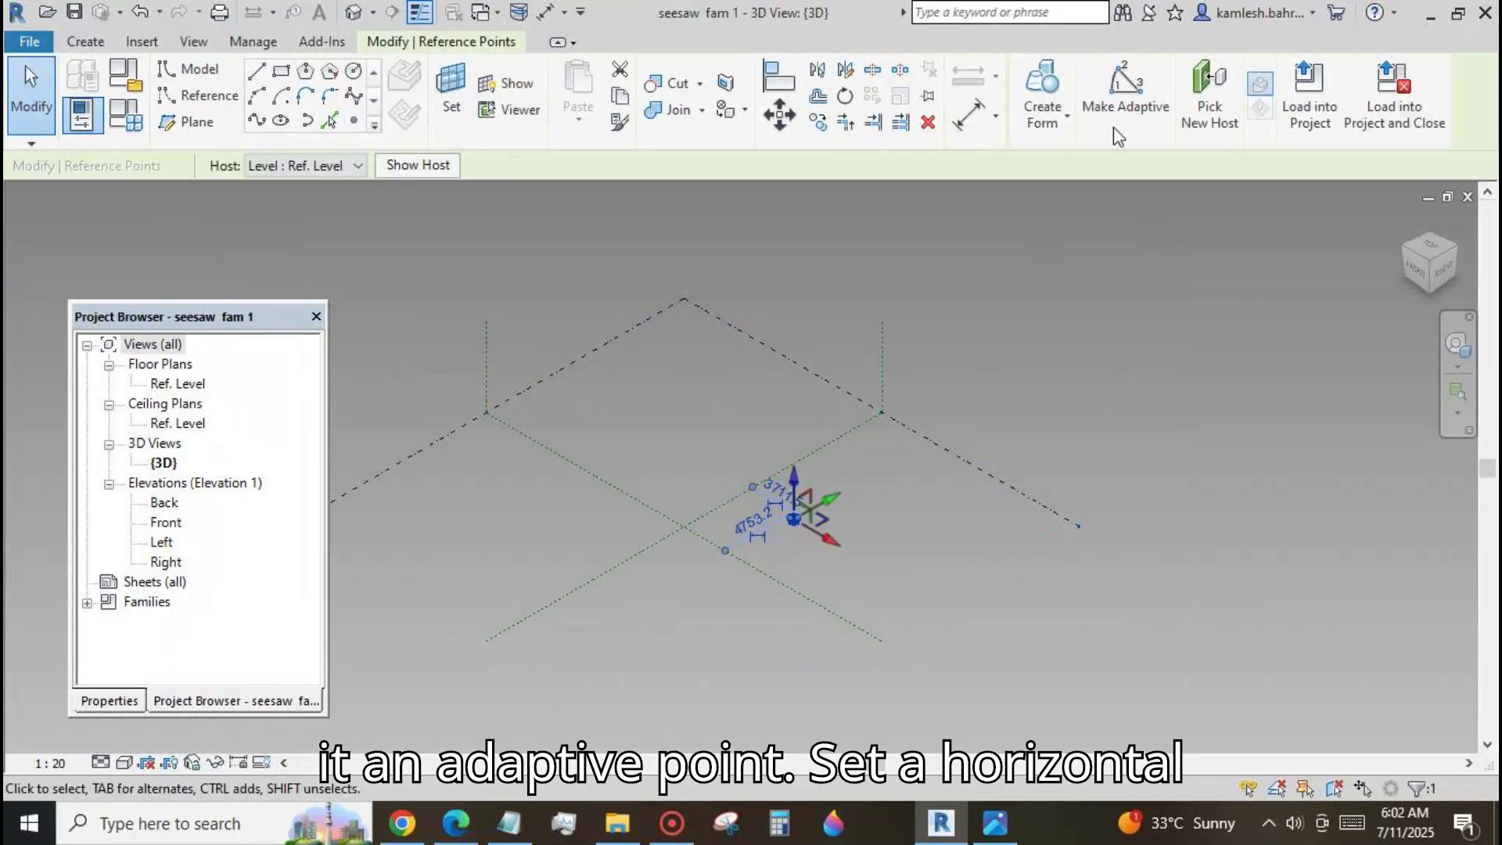
# Set the work plane to the adaptive point's horizontal plane and place a second point directly on the adaptive point.
pyautogui.click(452, 94)
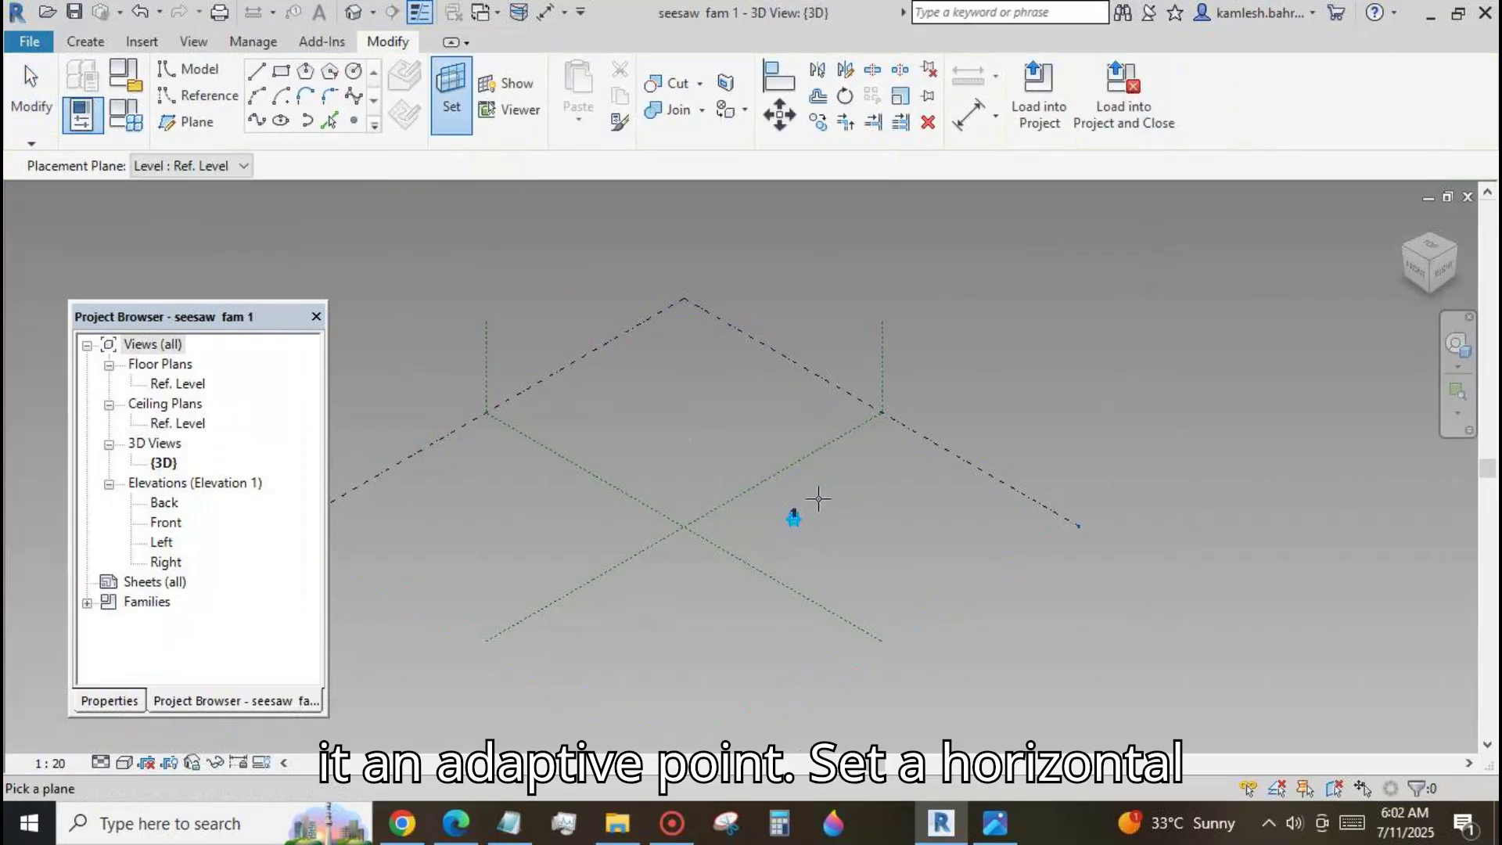
pyautogui.click(795, 517)
pyautogui.click(354, 120)
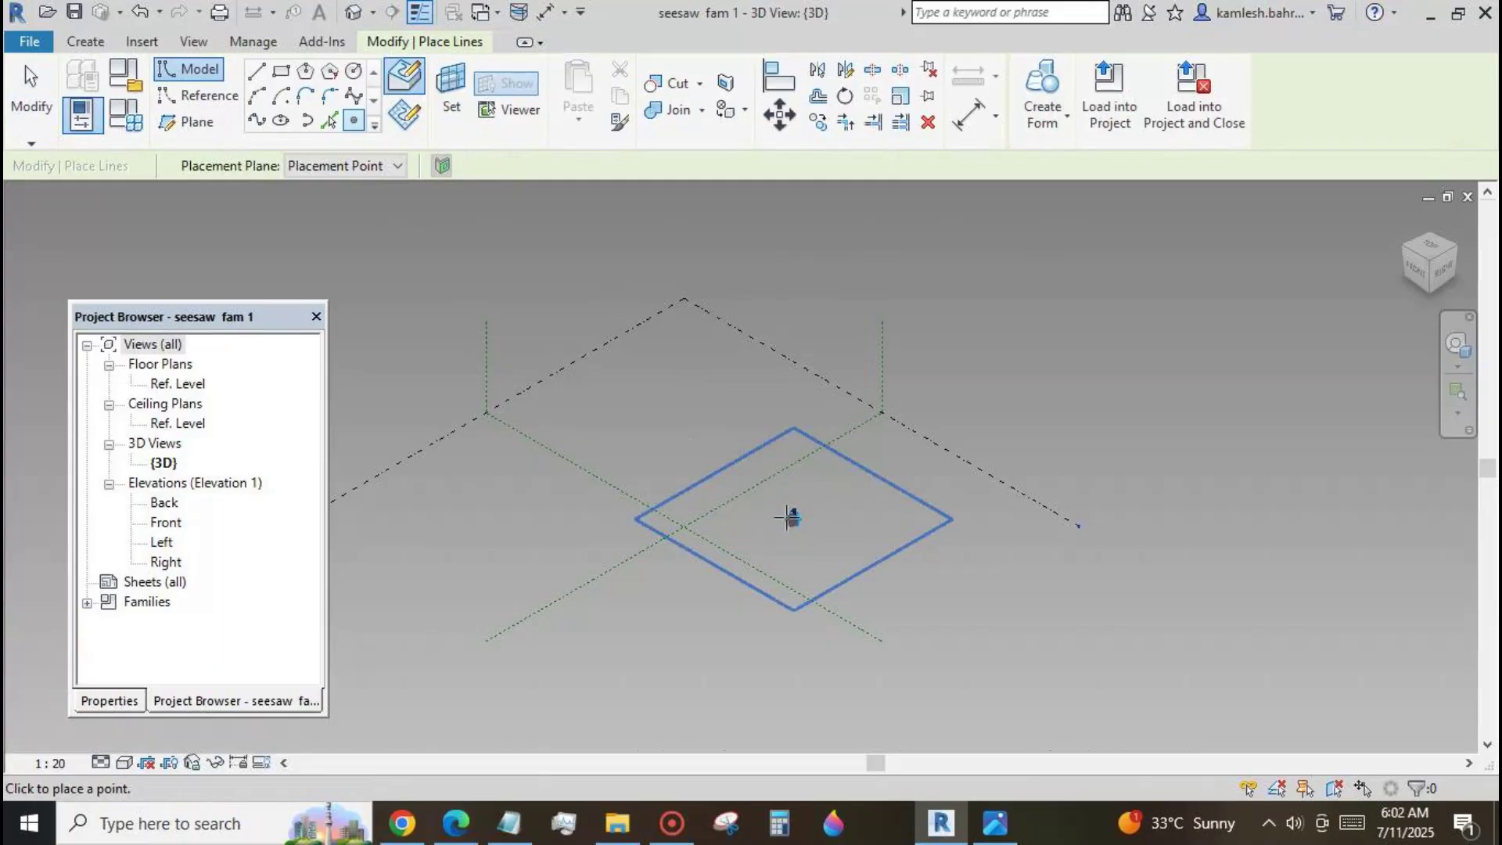
pyautogui.press('Escape')
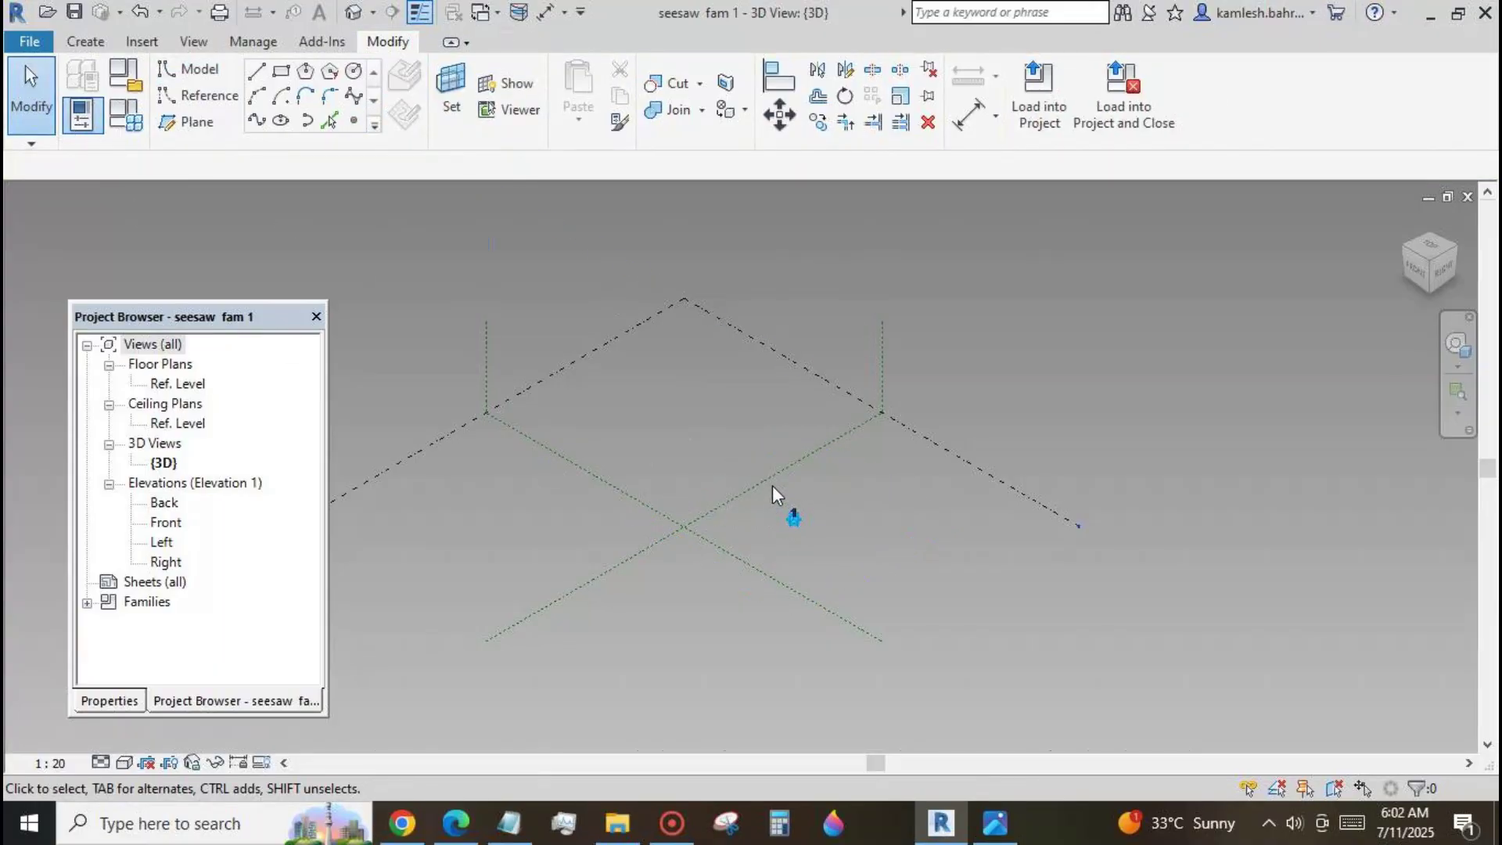
# Filter the two stacked points down to the reference point and link its Offset to a new instance parameter named off.
pyautogui.moveTo(773, 486); pyautogui.dragTo(828, 546)
pyautogui.click(1198, 93)
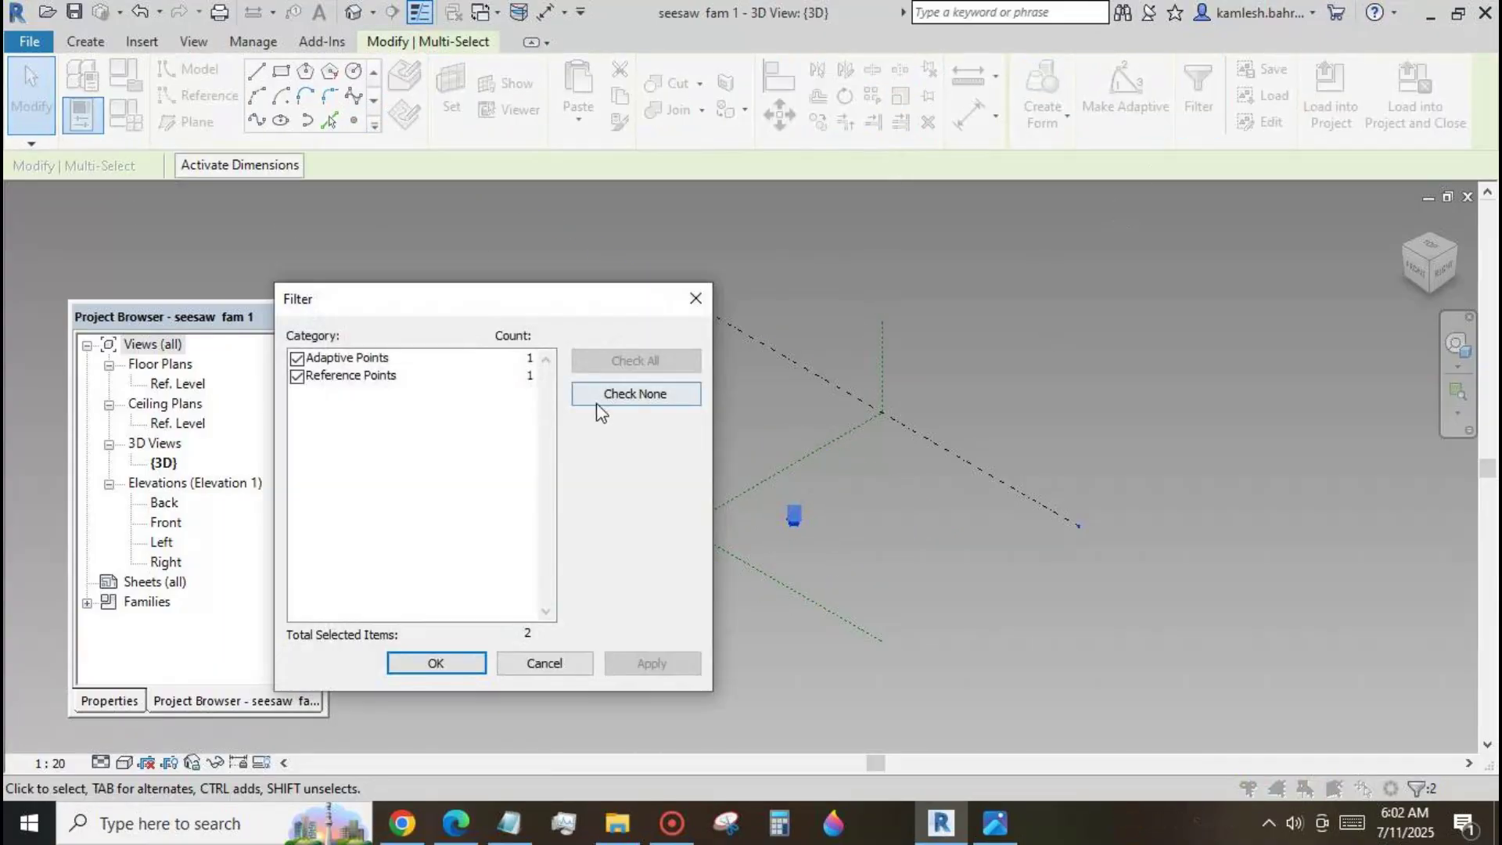
pyautogui.click(297, 358)
pyautogui.click(432, 662)
pyautogui.click(119, 702)
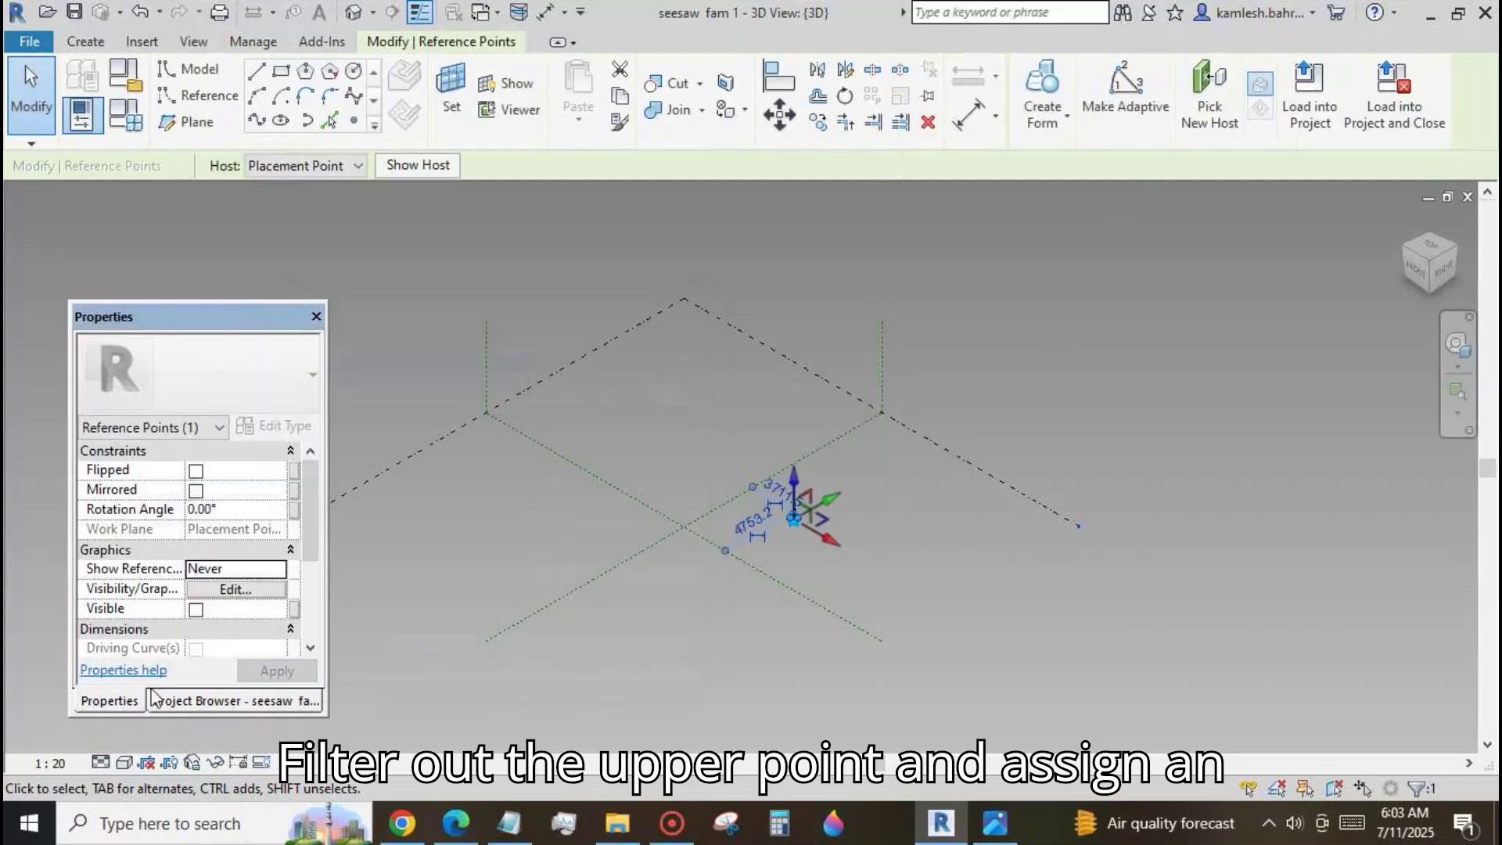
pyautogui.scroll(-3, 307, 504)
pyautogui.click(294, 588)
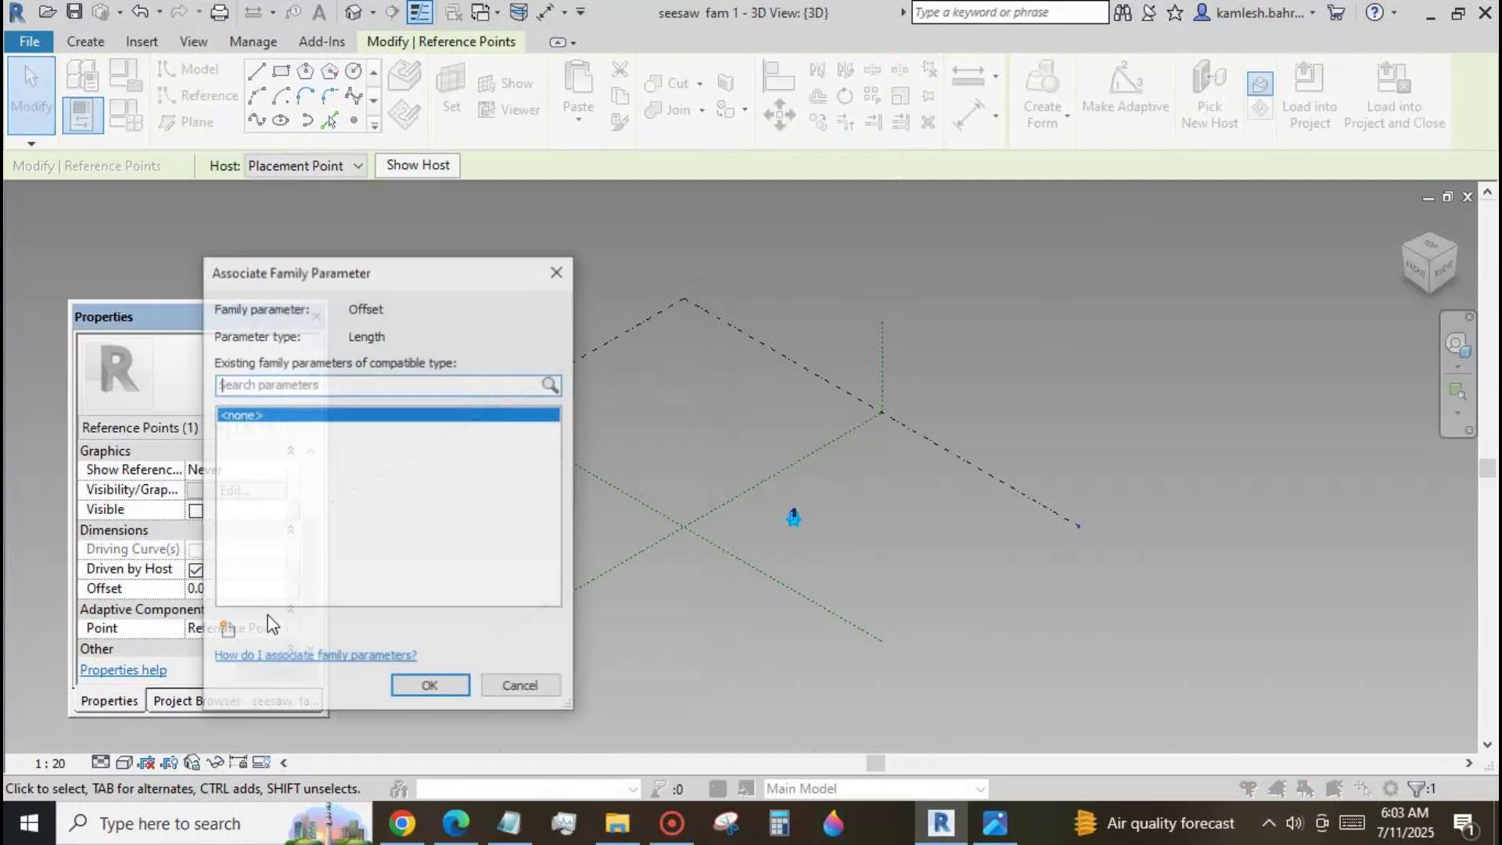
pyautogui.click(228, 634)
pyautogui.write('off')
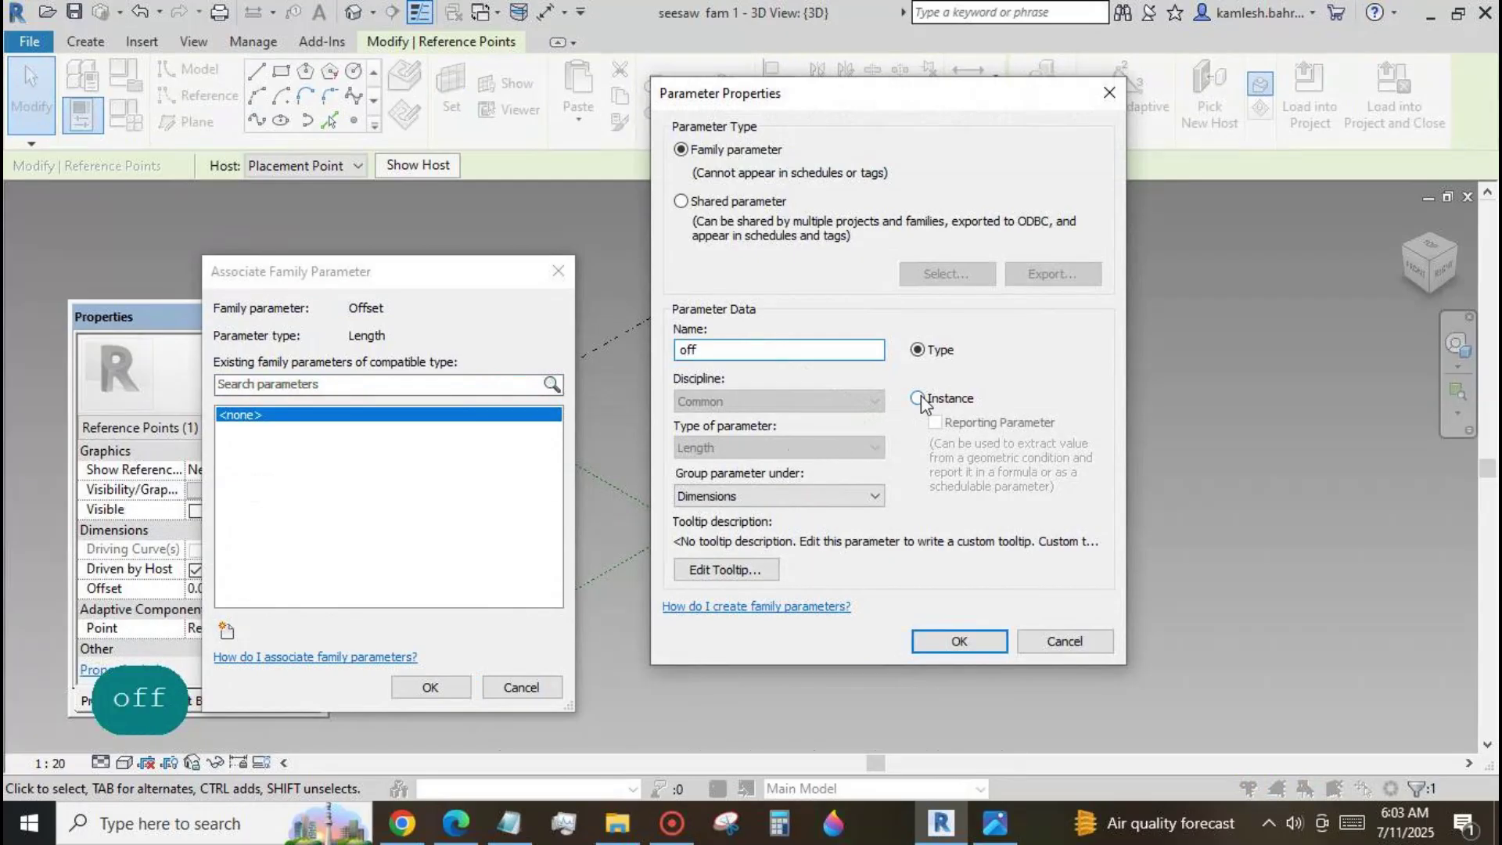
pyautogui.click(956, 639)
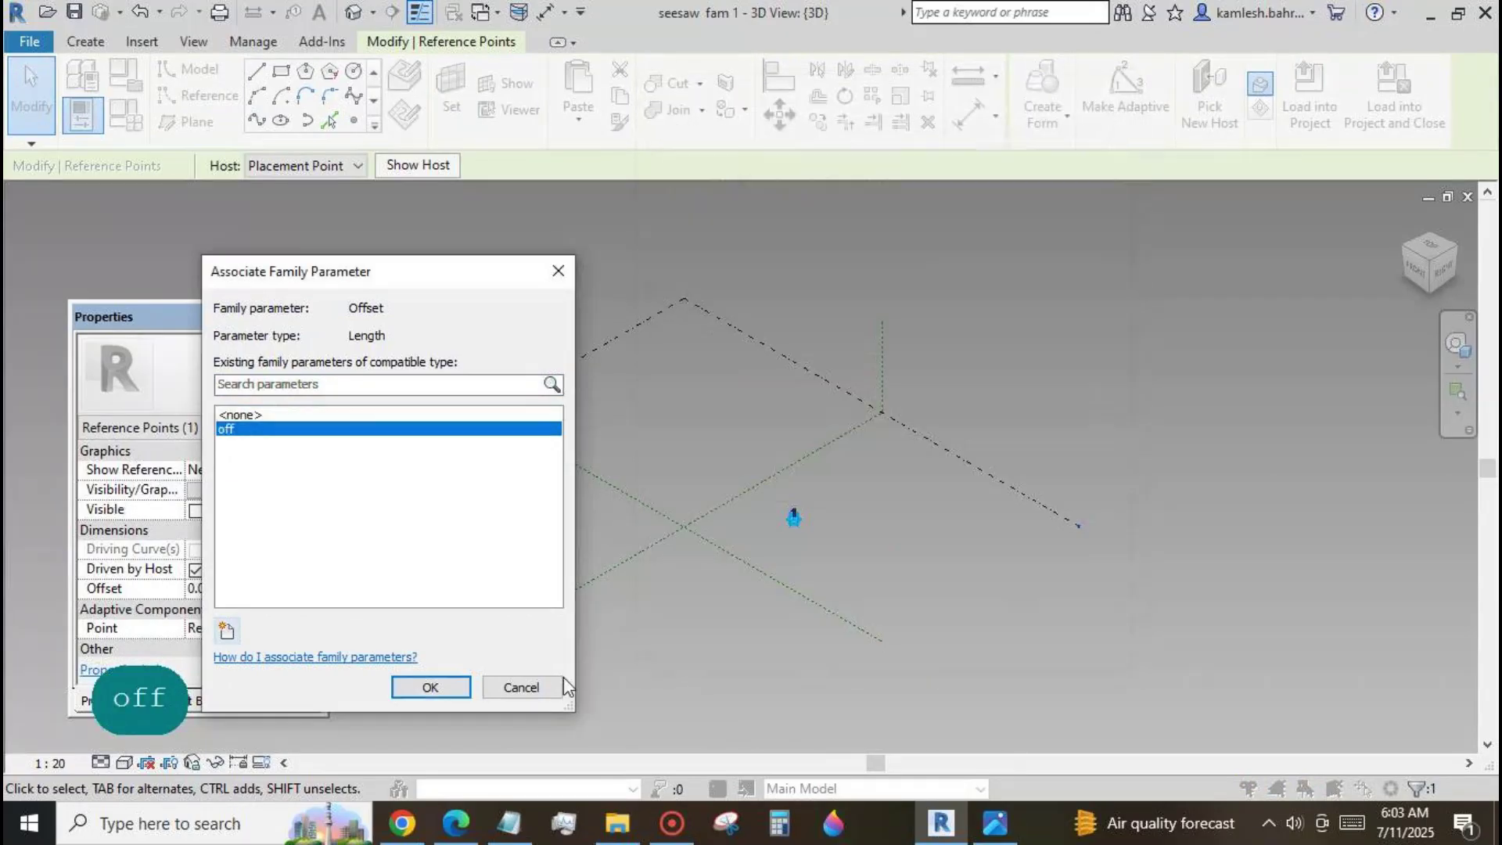
pyautogui.click(442, 686)
# Set the off parameter to 555 in the family types and apply it.
pyautogui.click(125, 115)
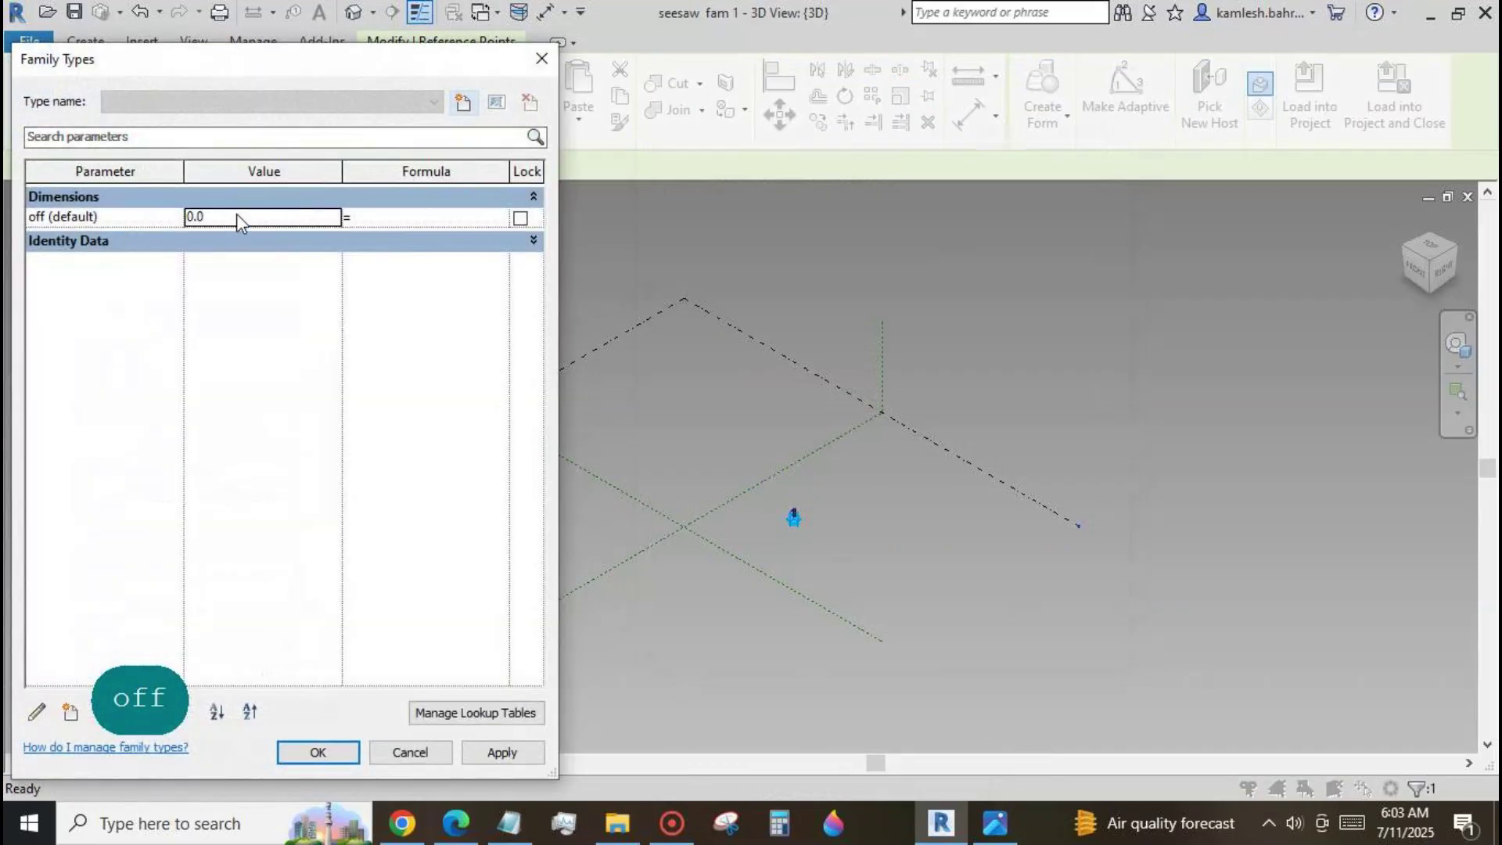
pyautogui.write('555')
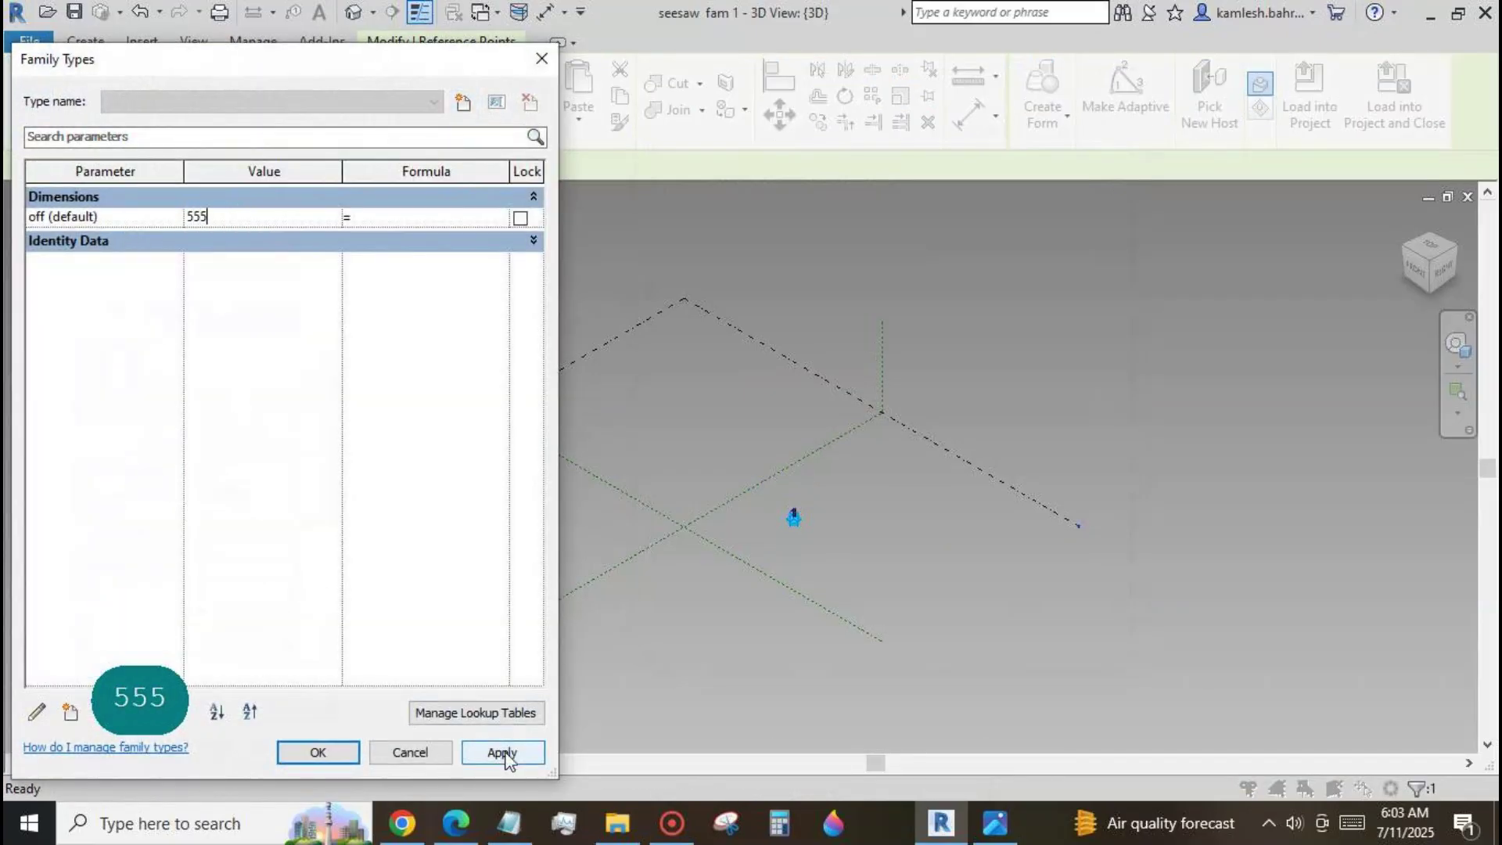
pyautogui.click(503, 754)
pyautogui.click(349, 750)
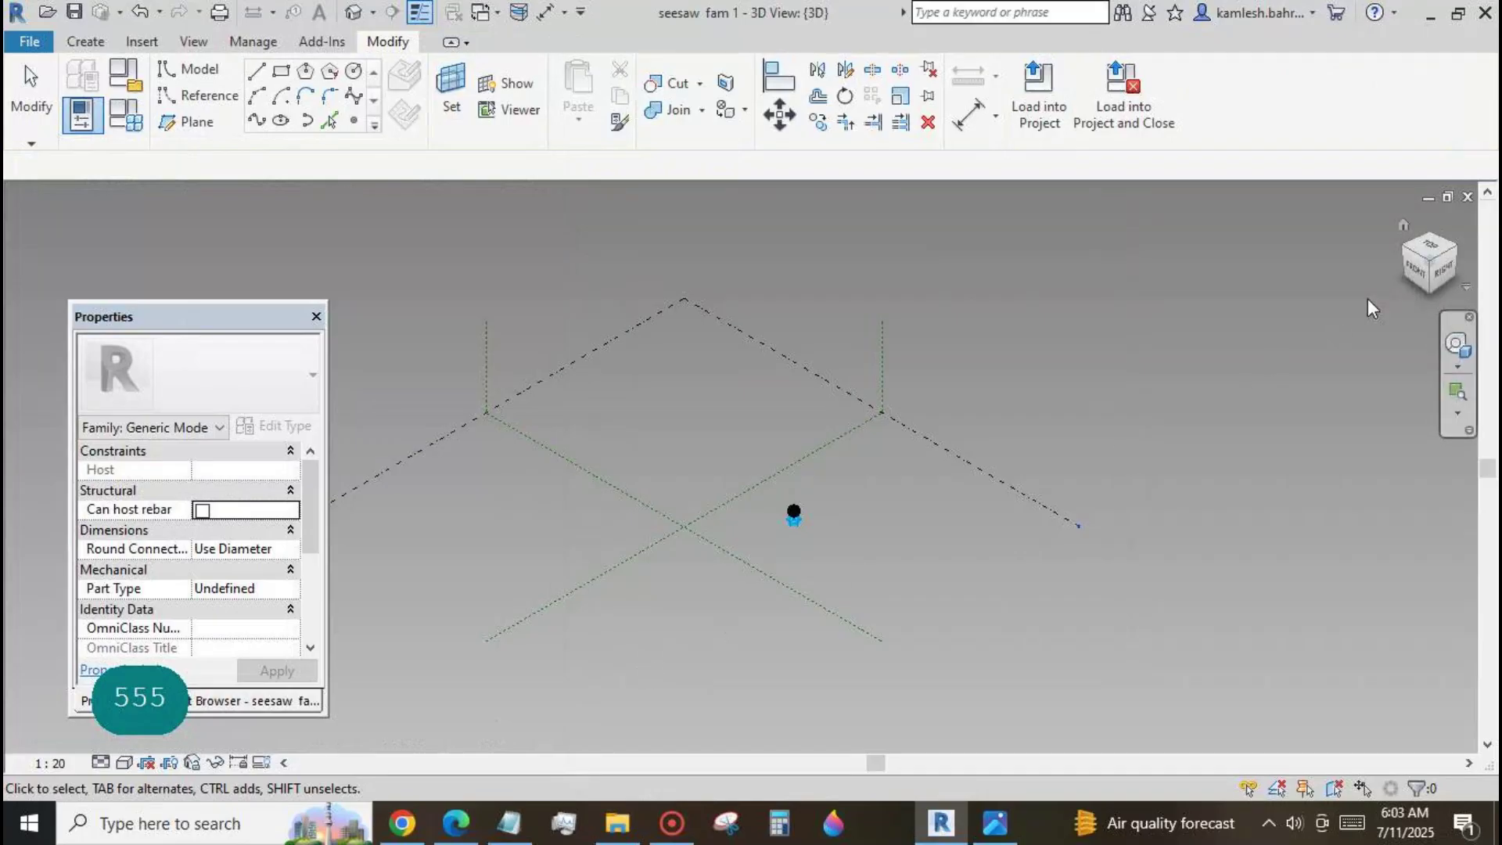
# Set the work plane to the upper reference point's horizontal plane and show it.
pyautogui.click(452, 90)
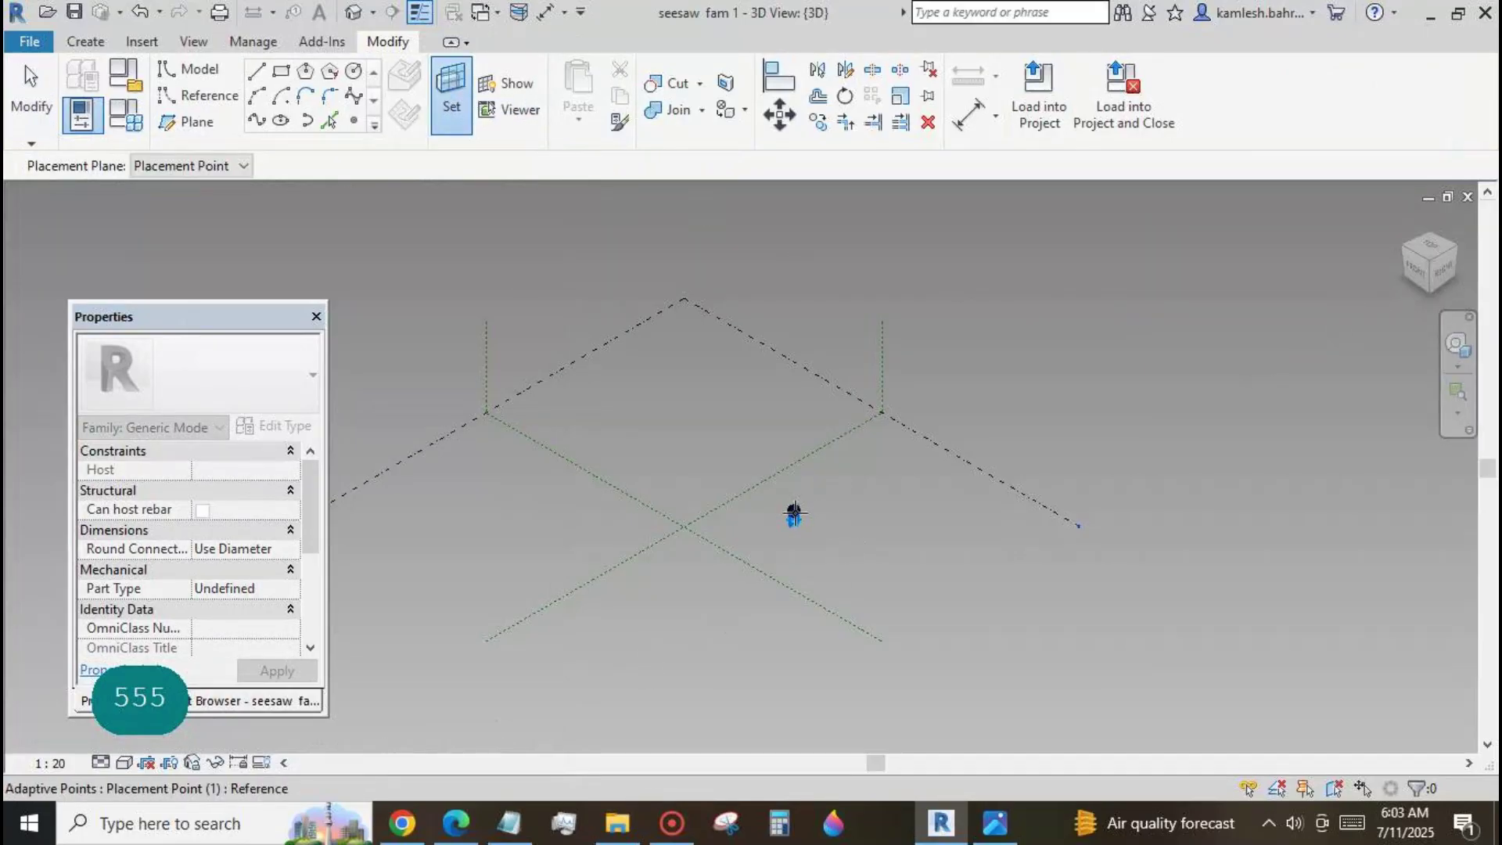
pyautogui.press('Tab')
pyautogui.press('Tab')
pyautogui.press('Tab')
pyautogui.click(794, 514)
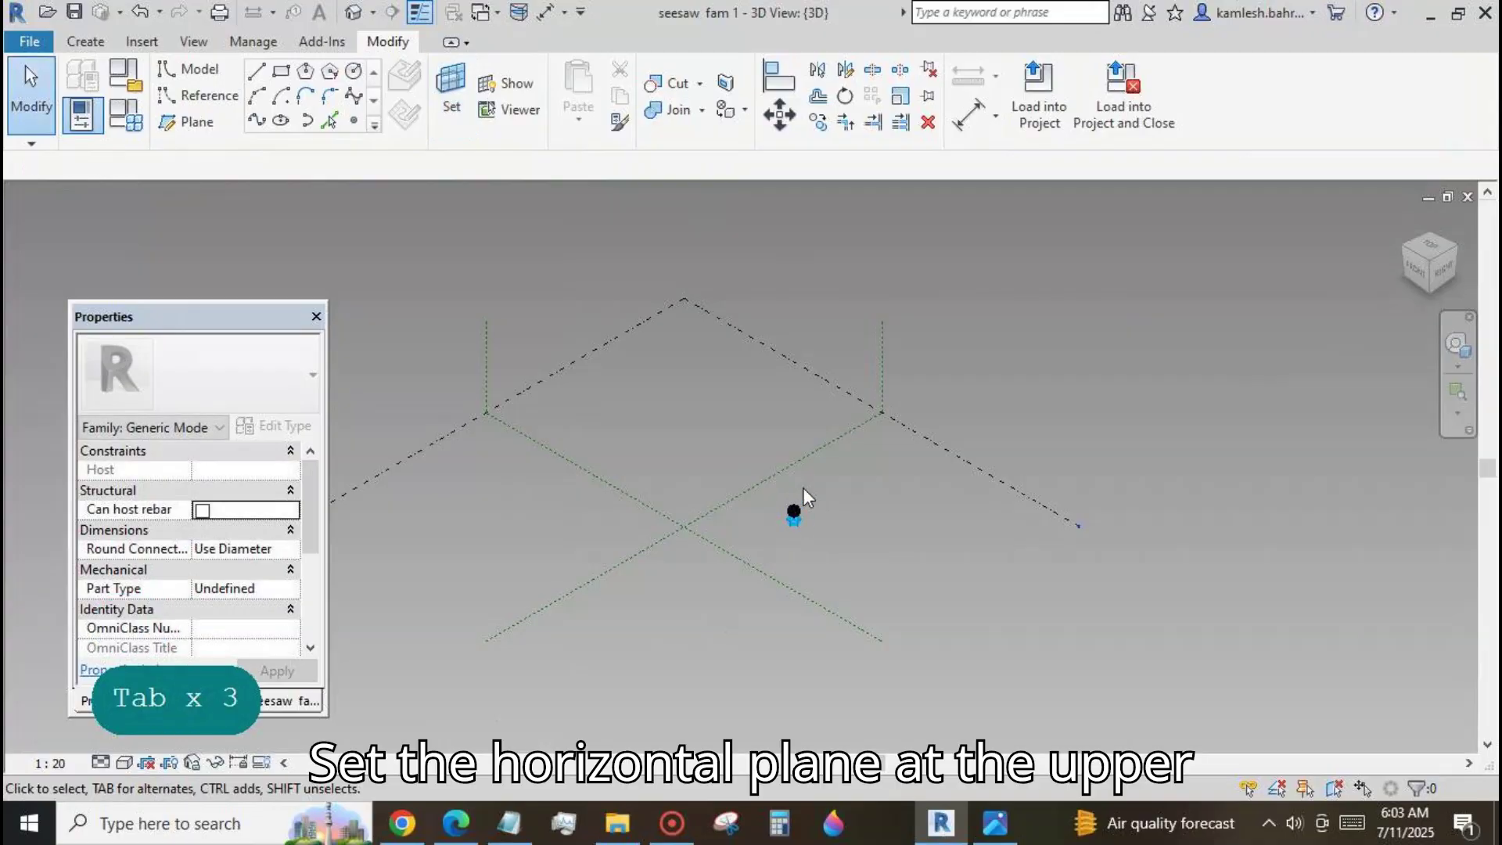
pyautogui.click(507, 85)
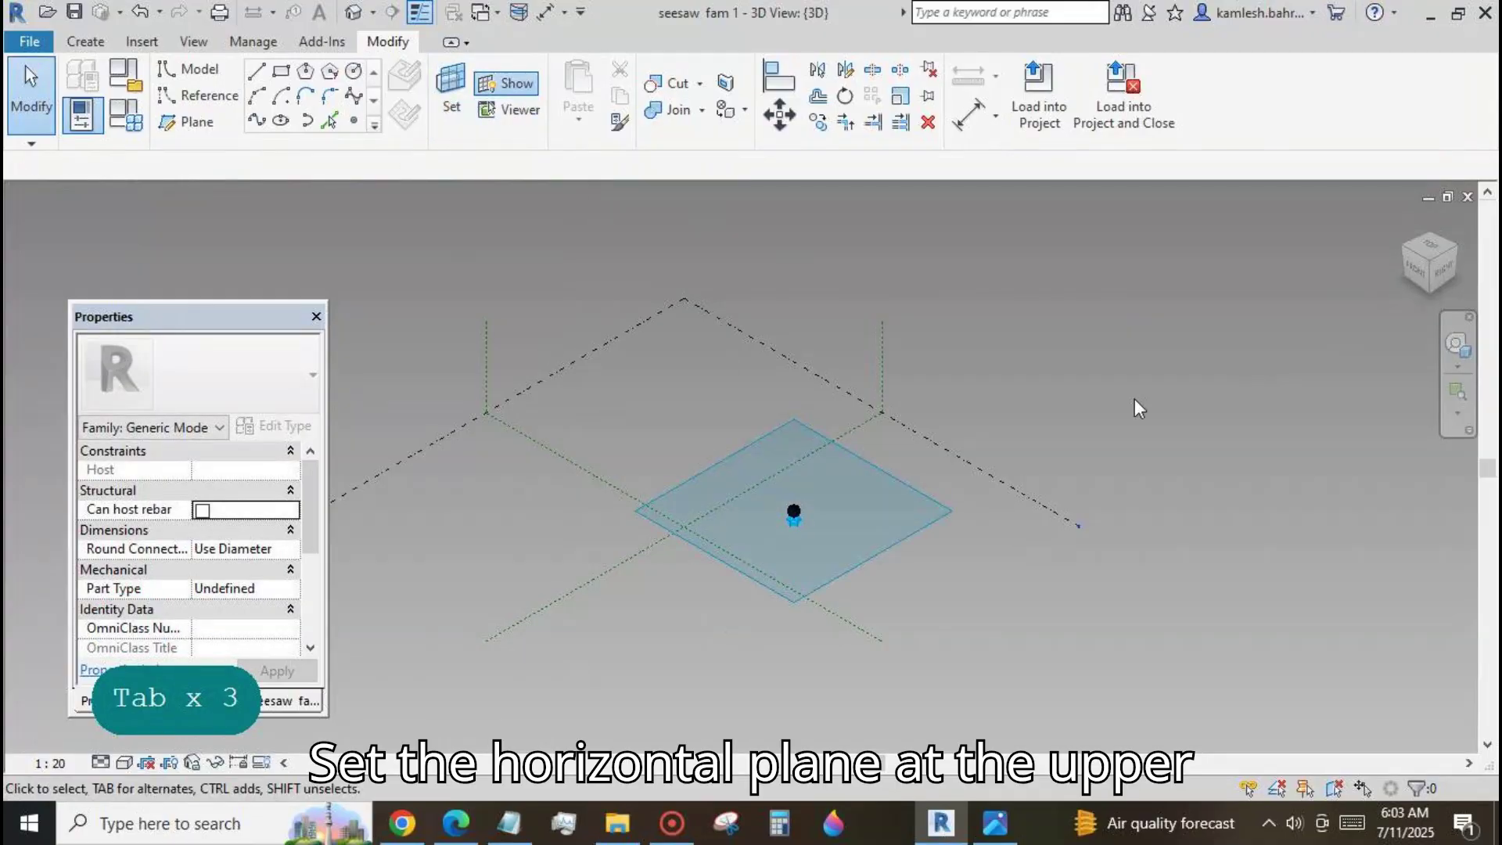
# In top view, draw a model-line rectangle about 1600 by 900 mm around the upper reference point on its horizontal plane.
pyautogui.click(1430, 247)
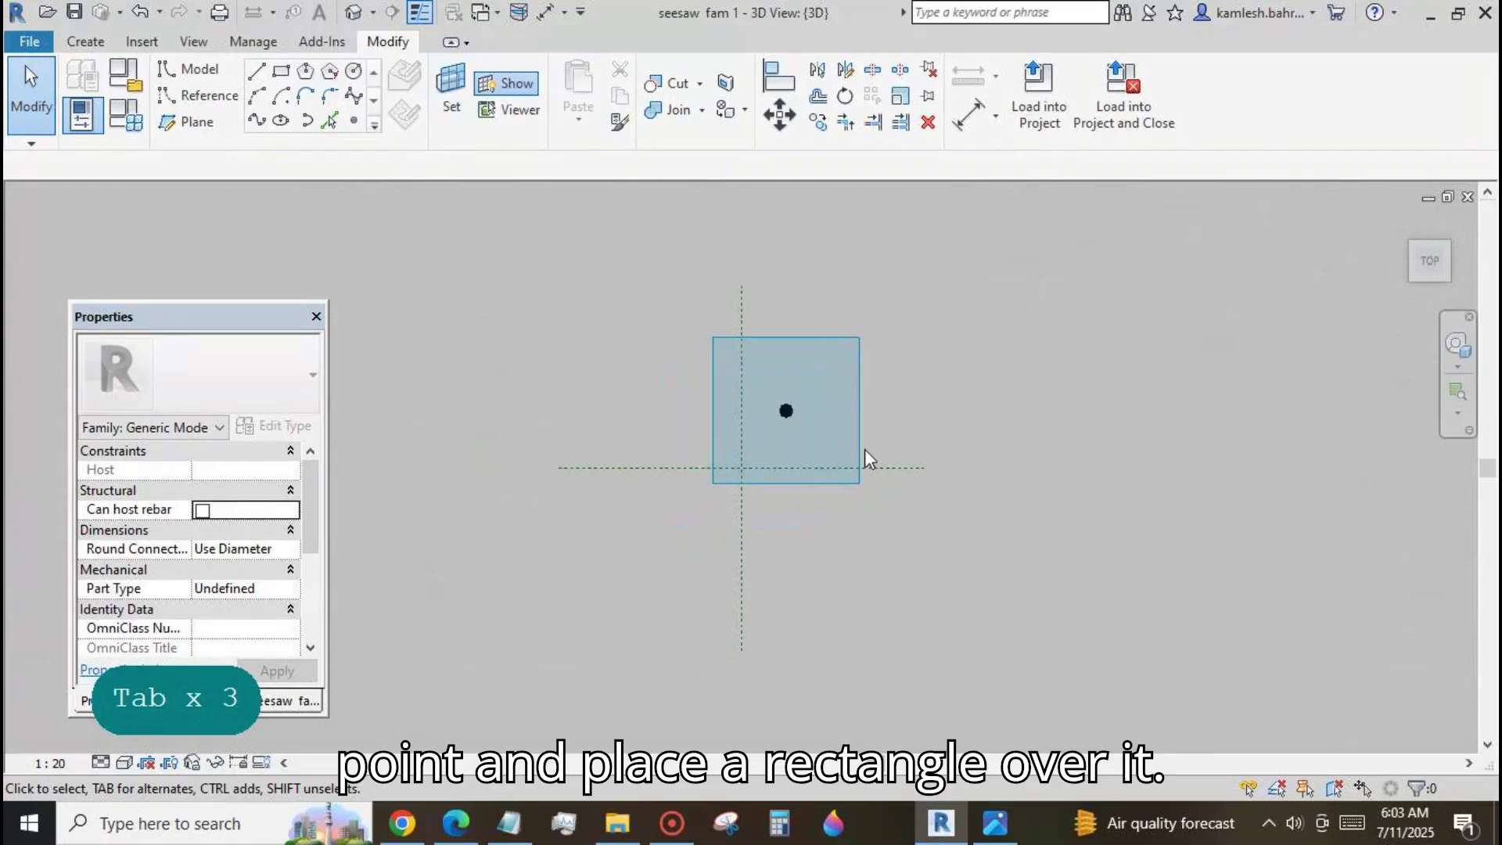
pyautogui.scroll(5, 801, 403)
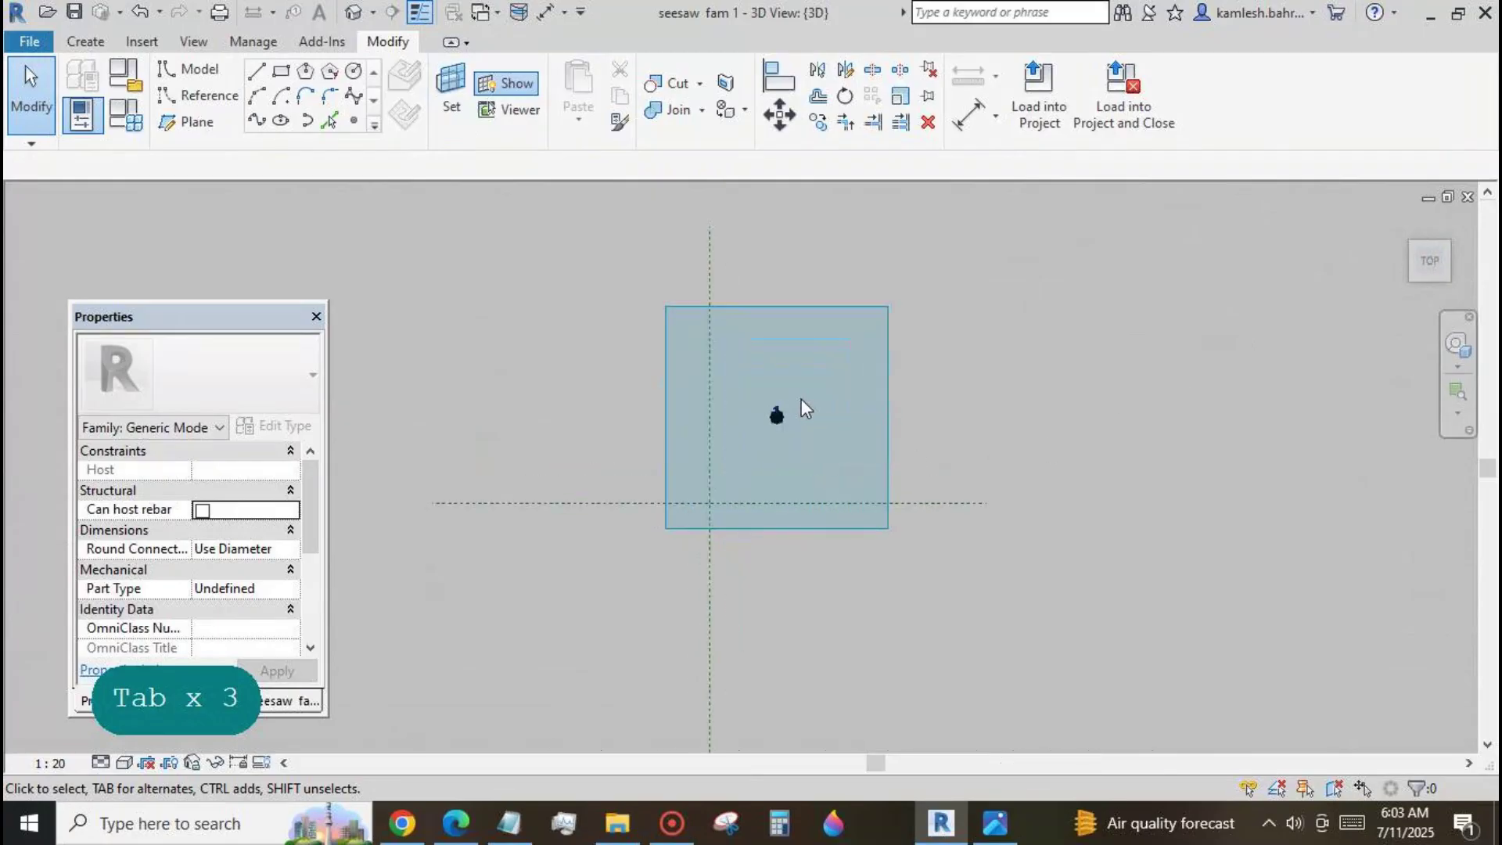
pyautogui.click(281, 78)
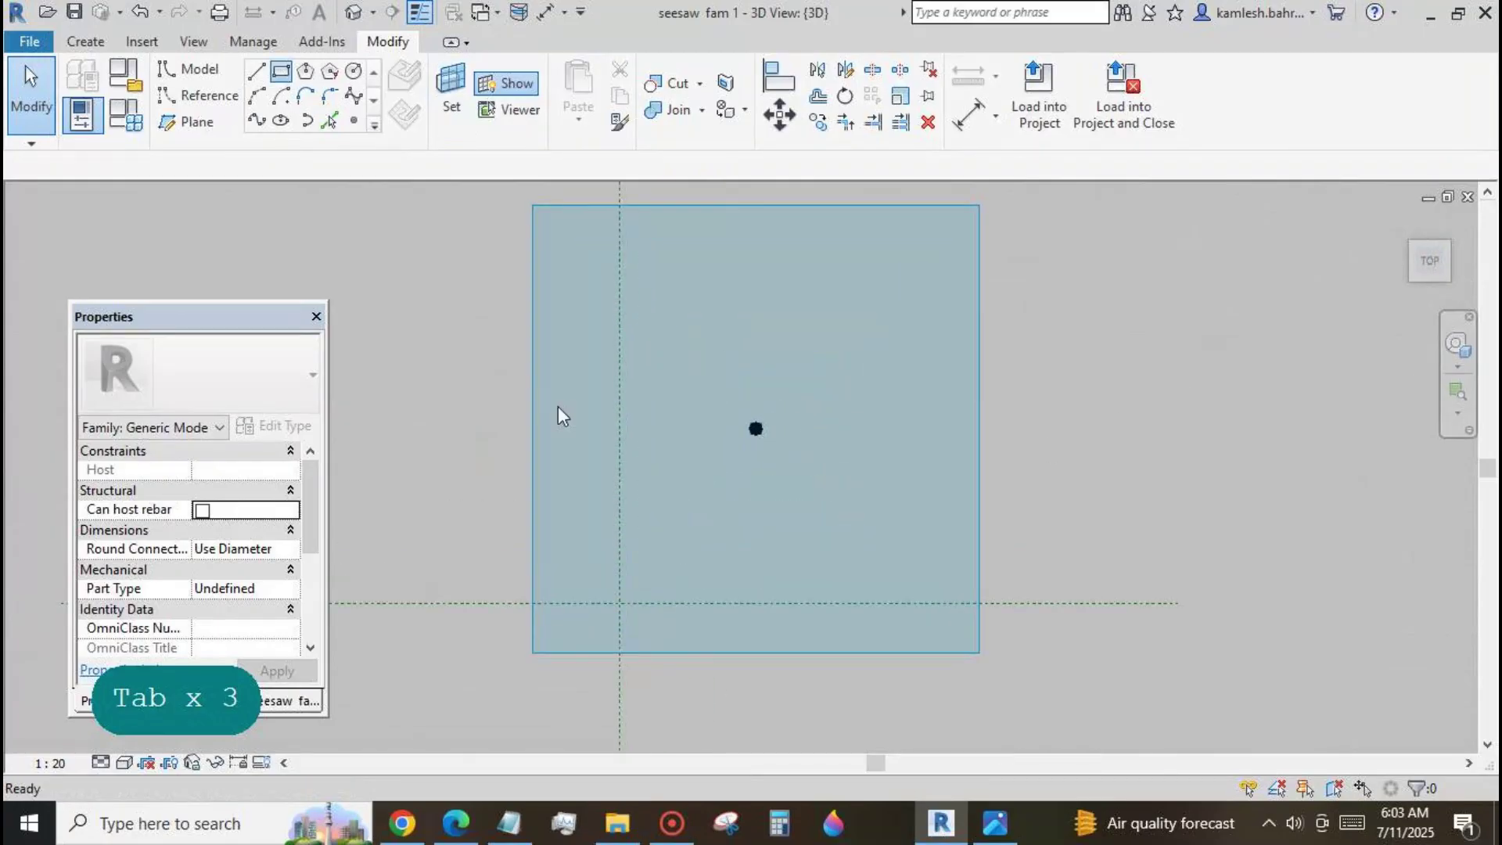
pyautogui.click(733, 417)
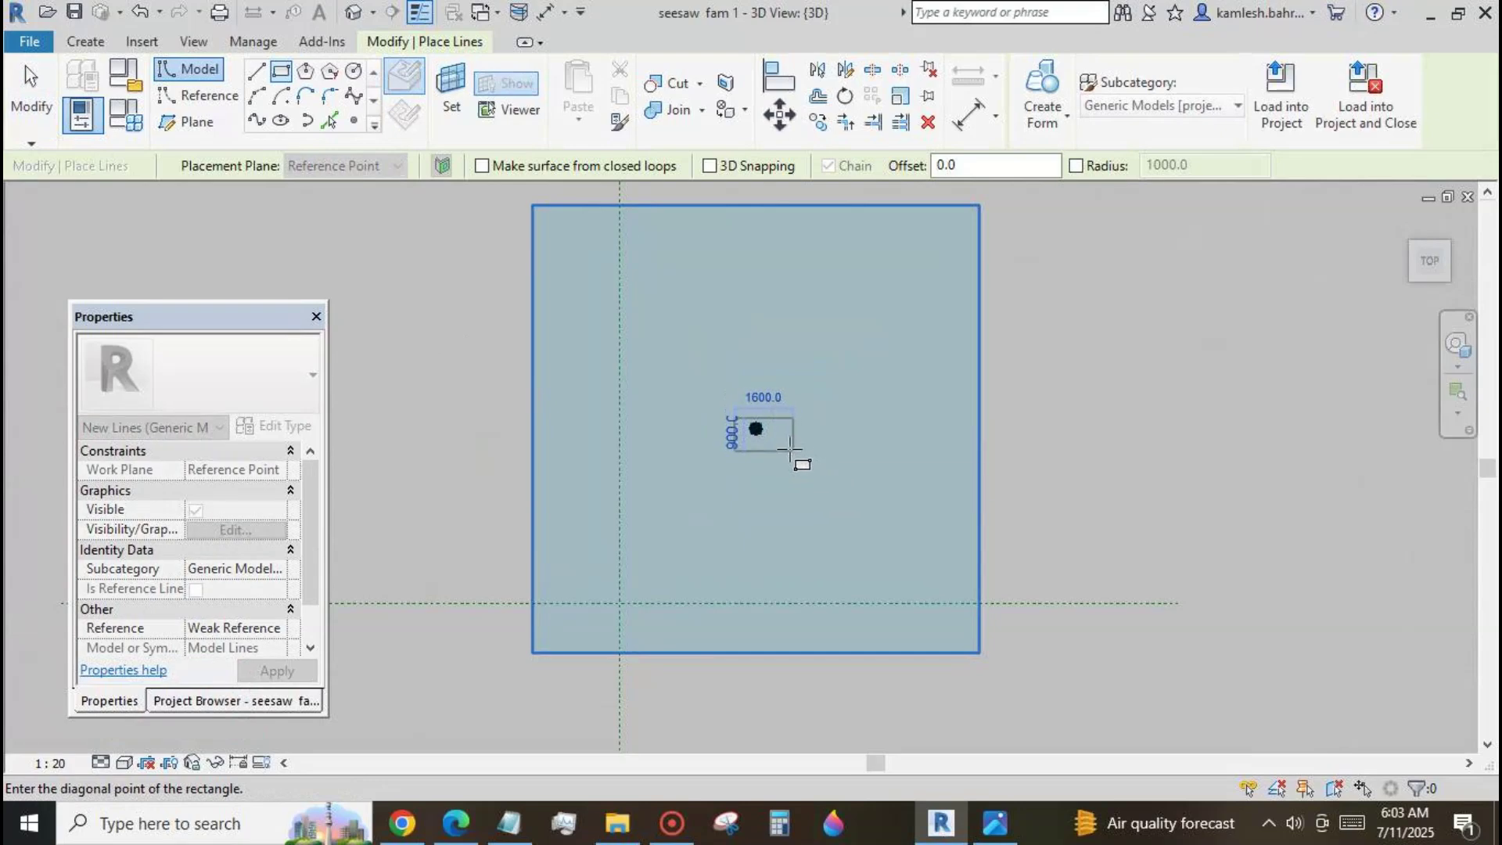
pyautogui.click(789, 447)
pyautogui.click(32, 94)
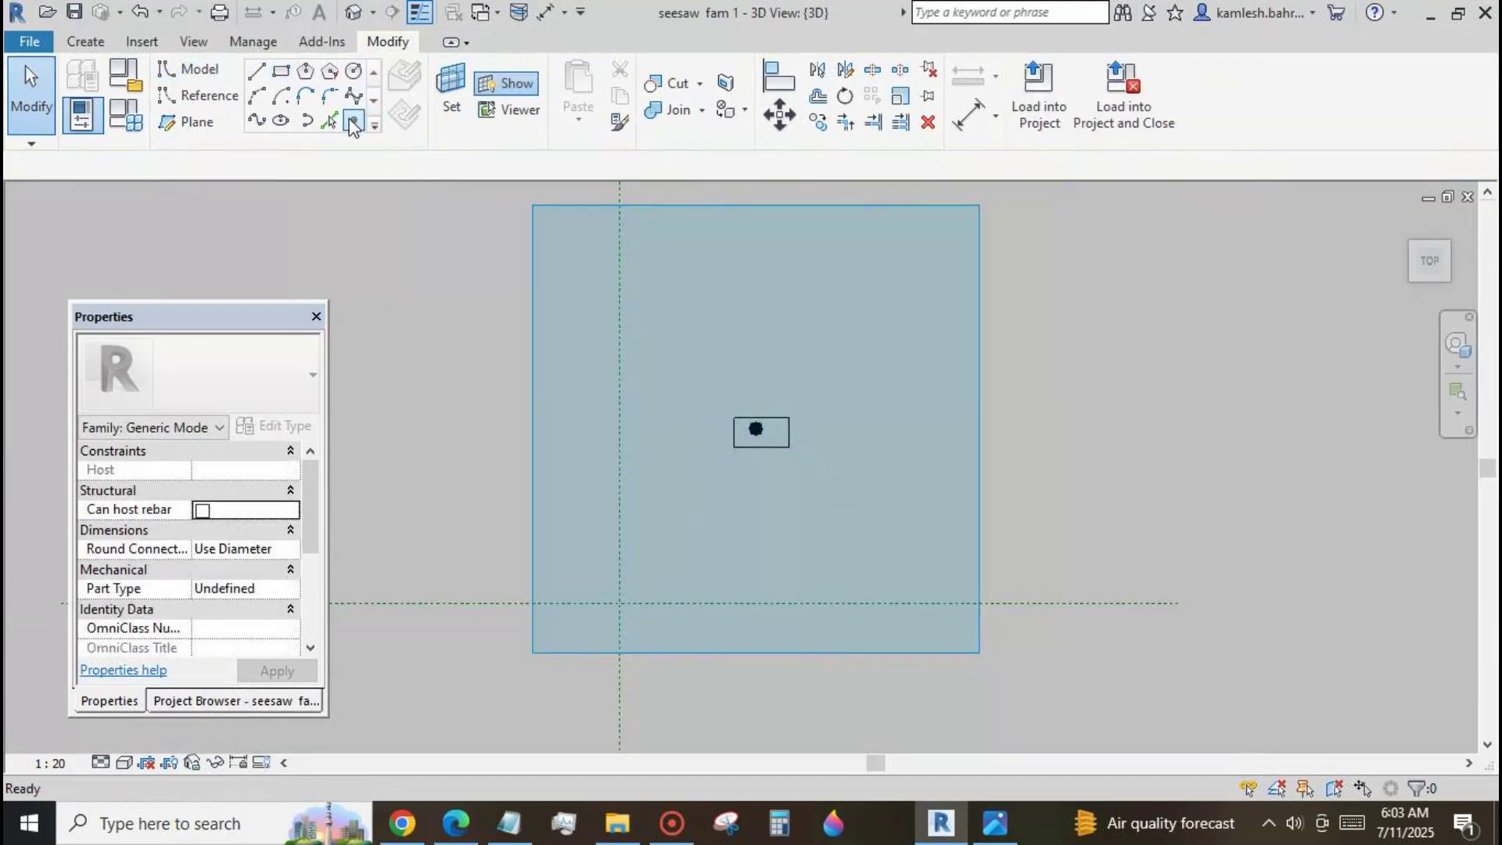
pyautogui.click(969, 115)
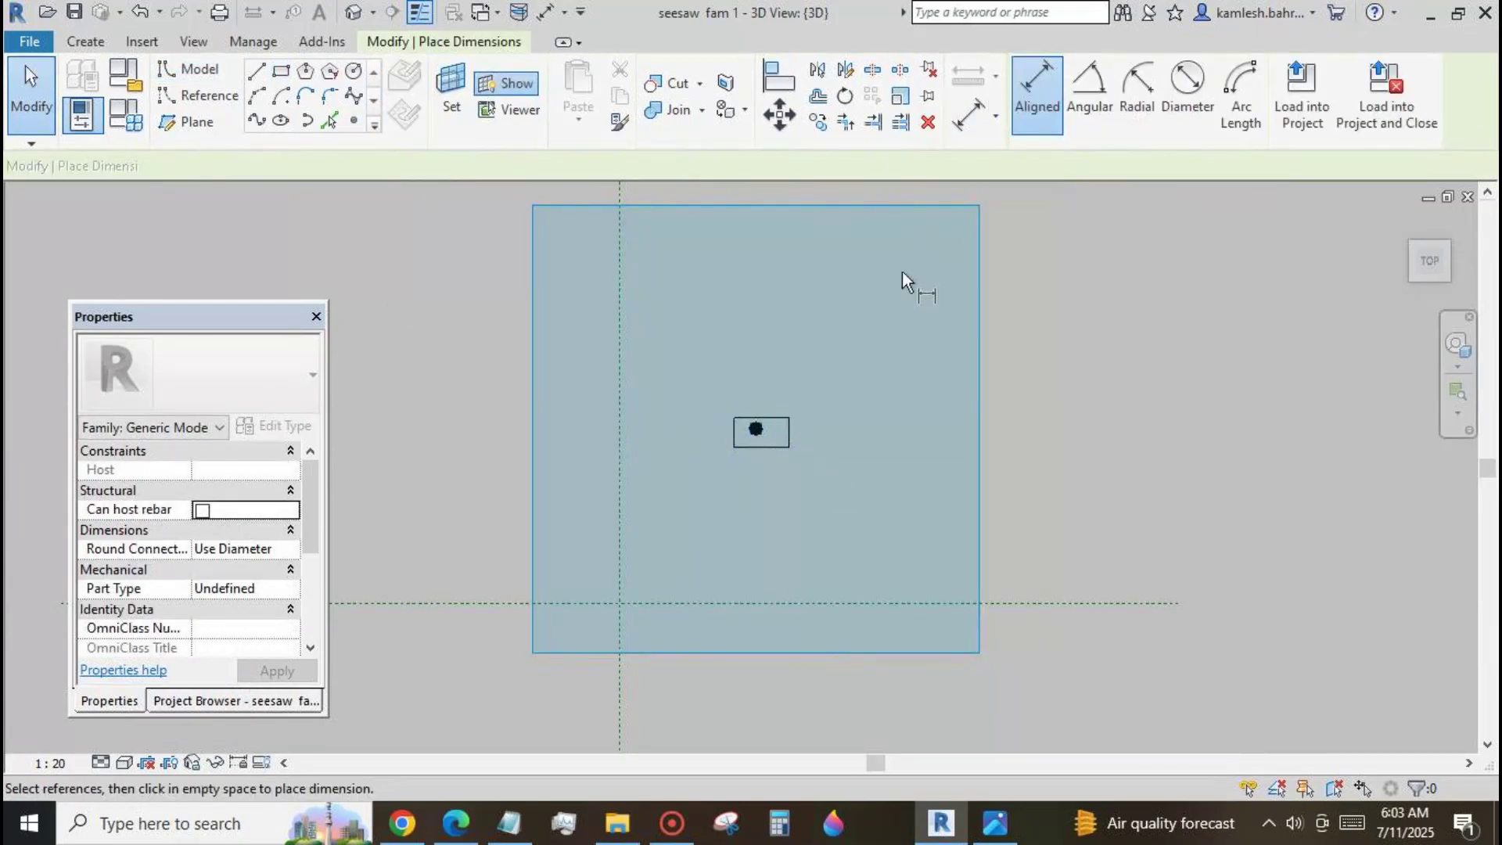
pyautogui.click(758, 433)
pyautogui.click(31, 89)
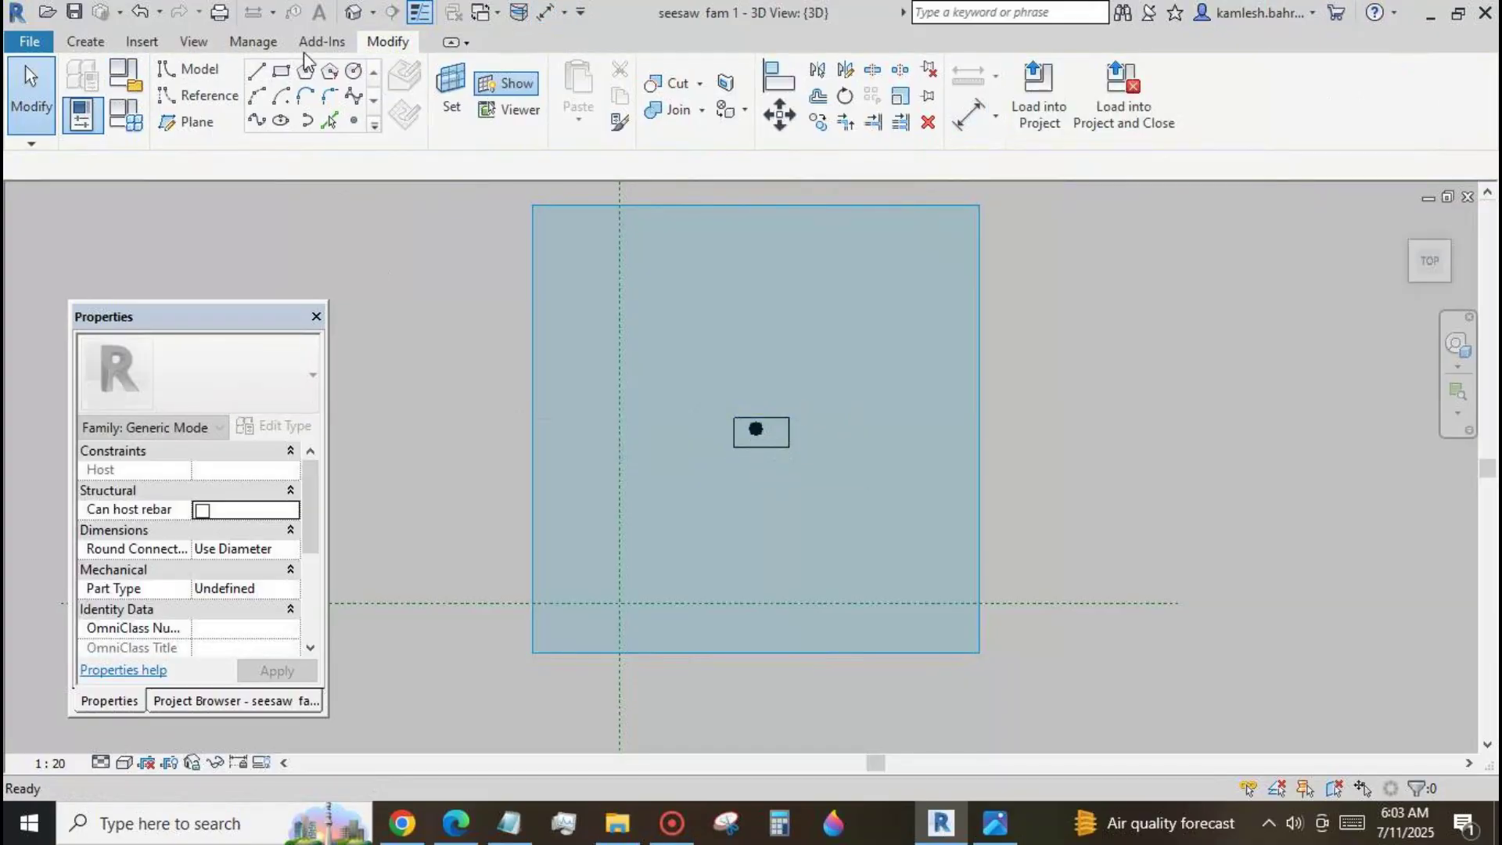
# Add aligned dimensions from the reference point to each of the rectangle's two long sides.
pyautogui.keyDown('shift'); pyautogui.moveTo(1119, 658); pyautogui.dragTo(825, 371, button='middle'); pyautogui.keyUp('shift')
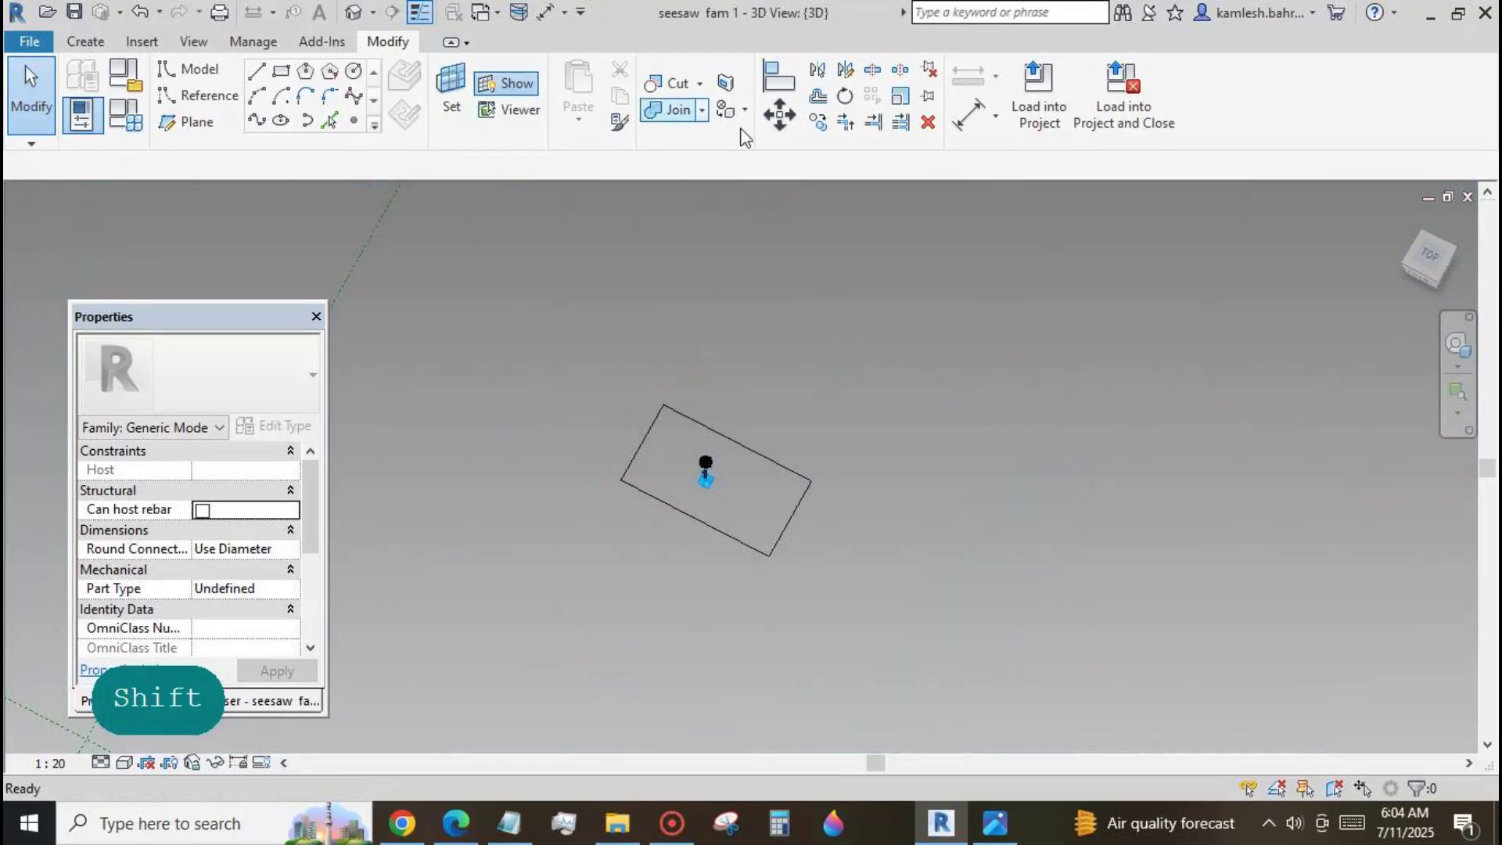
pyautogui.click(969, 114)
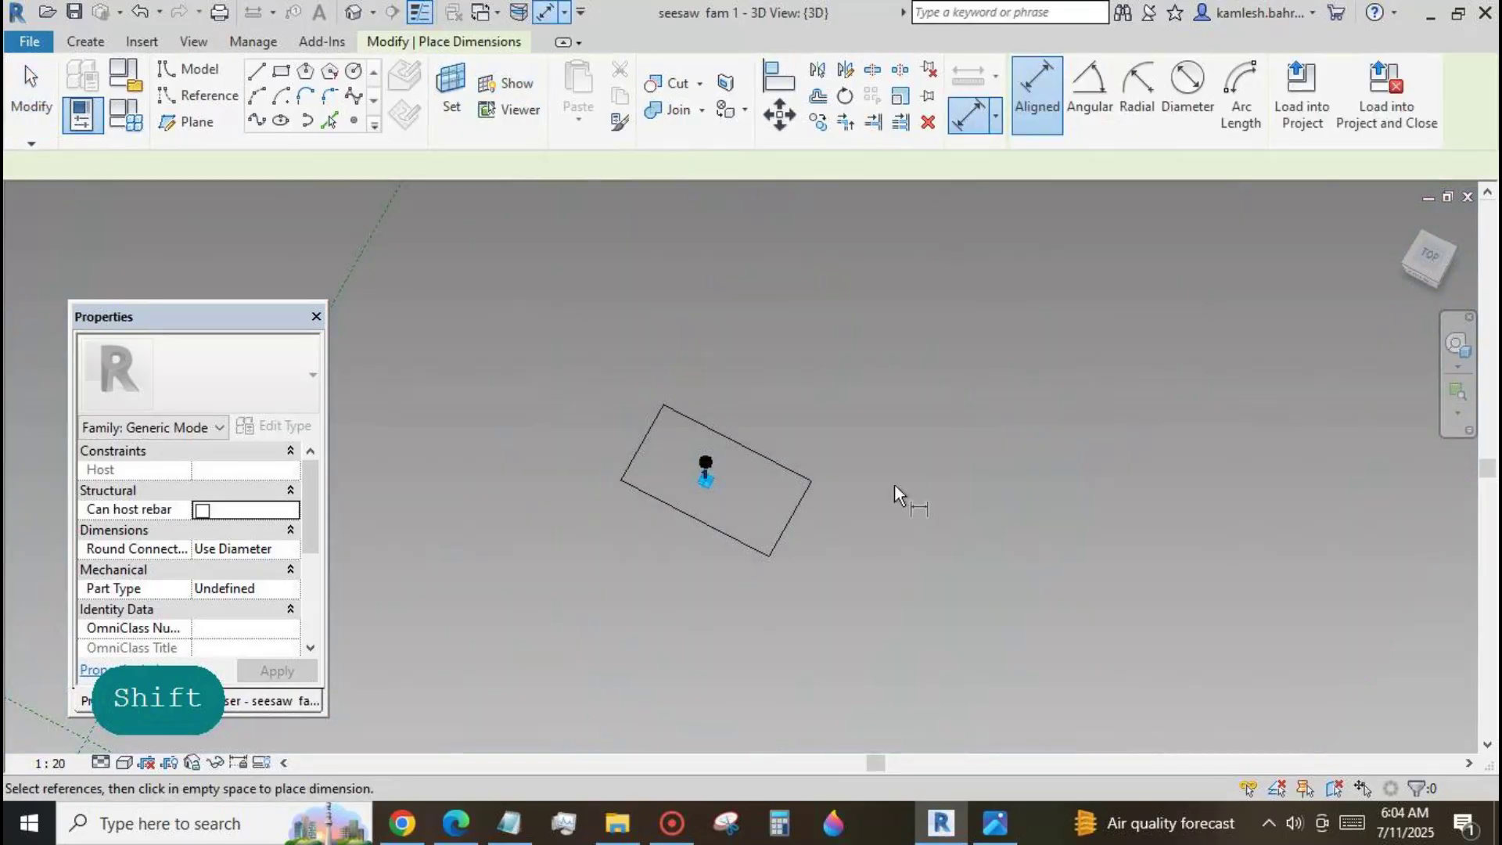
pyautogui.click(715, 456)
pyautogui.click(734, 440)
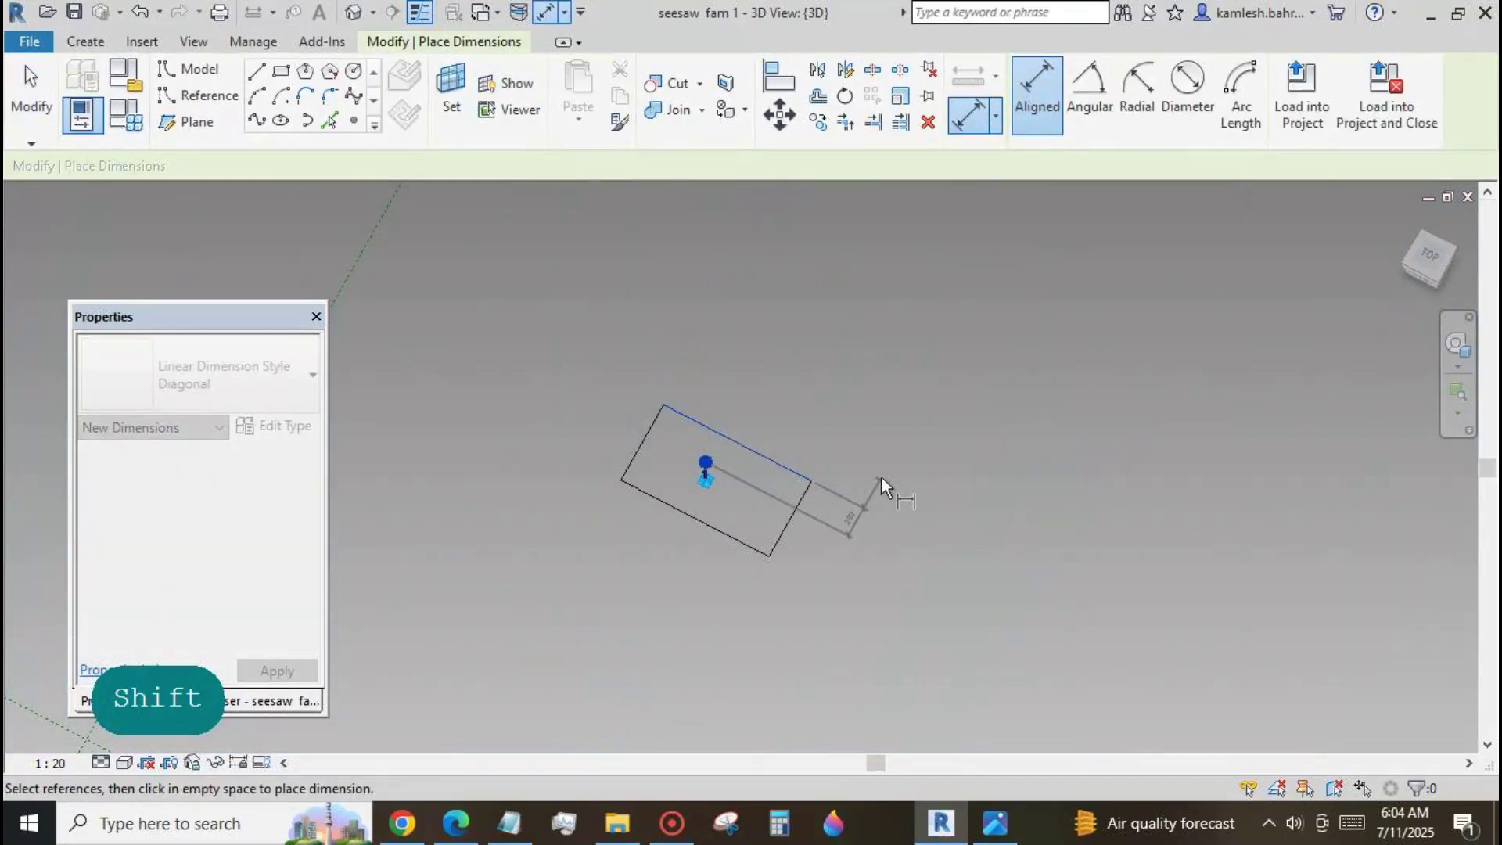
pyautogui.click(881, 475)
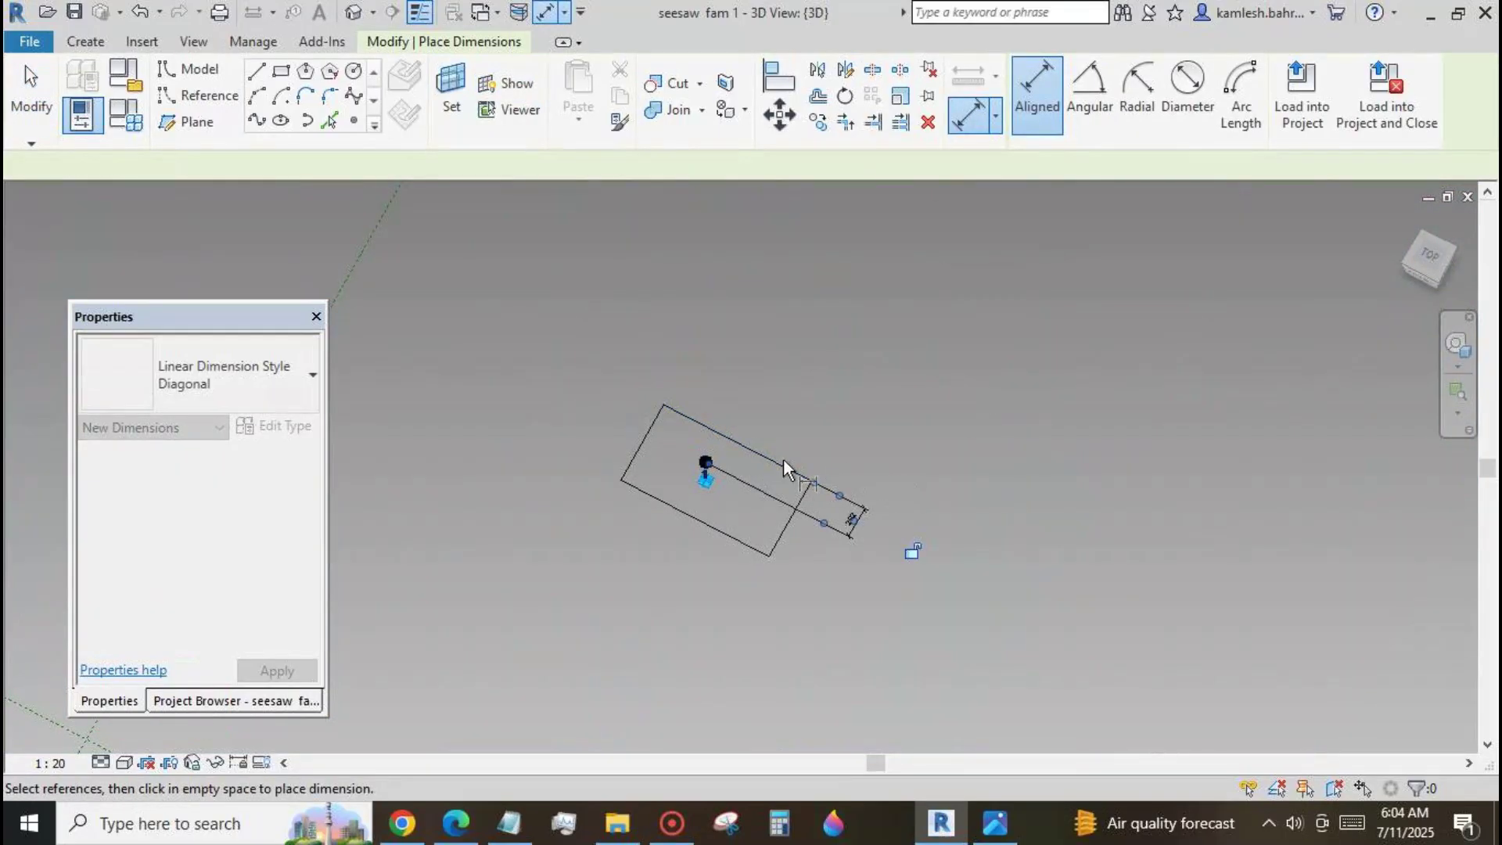
pyautogui.click(679, 511)
pyautogui.click(705, 462)
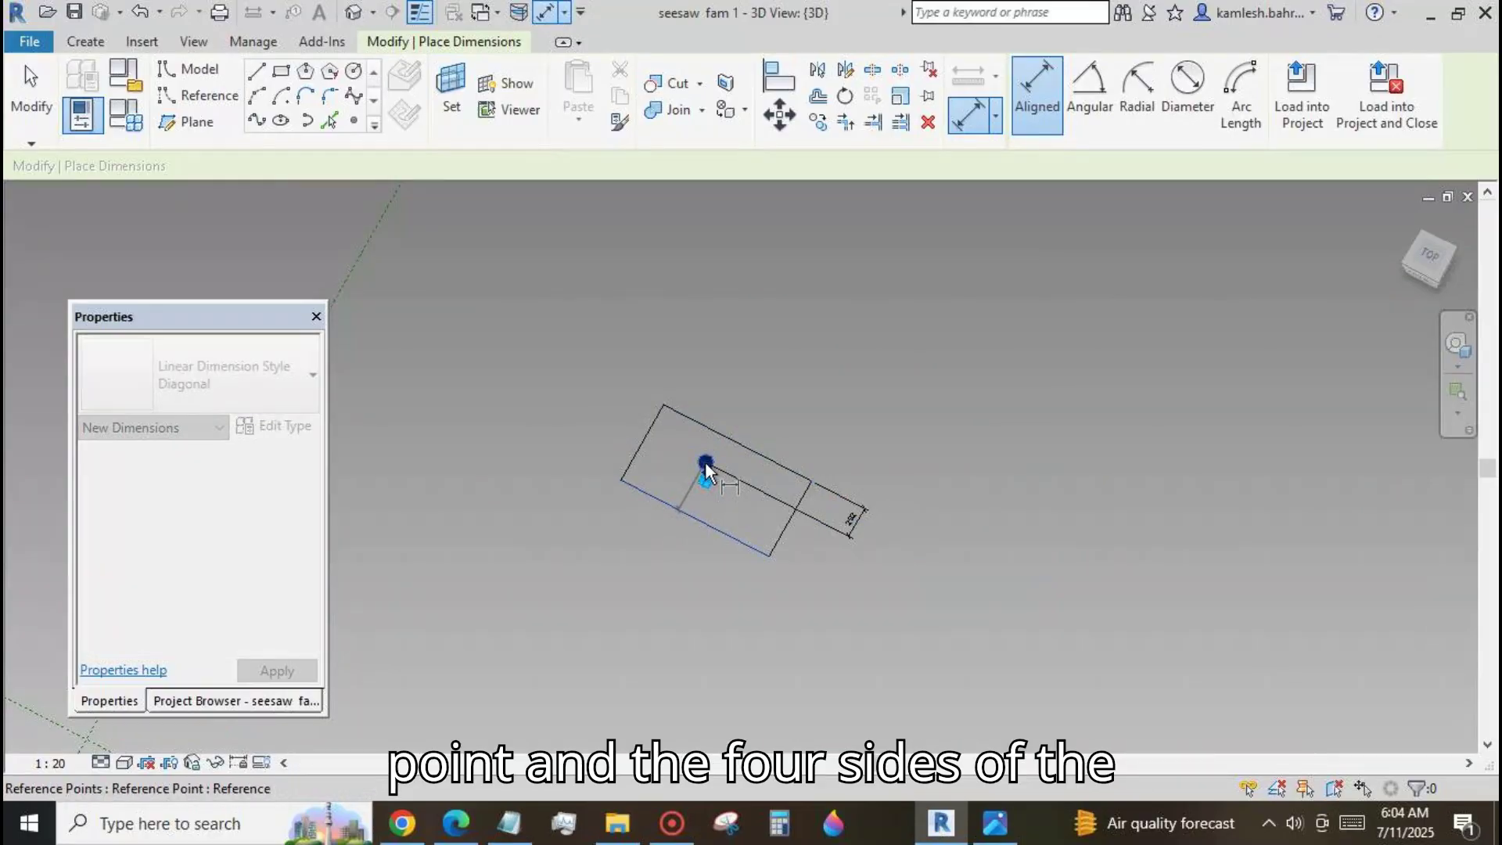
pyautogui.click(896, 466)
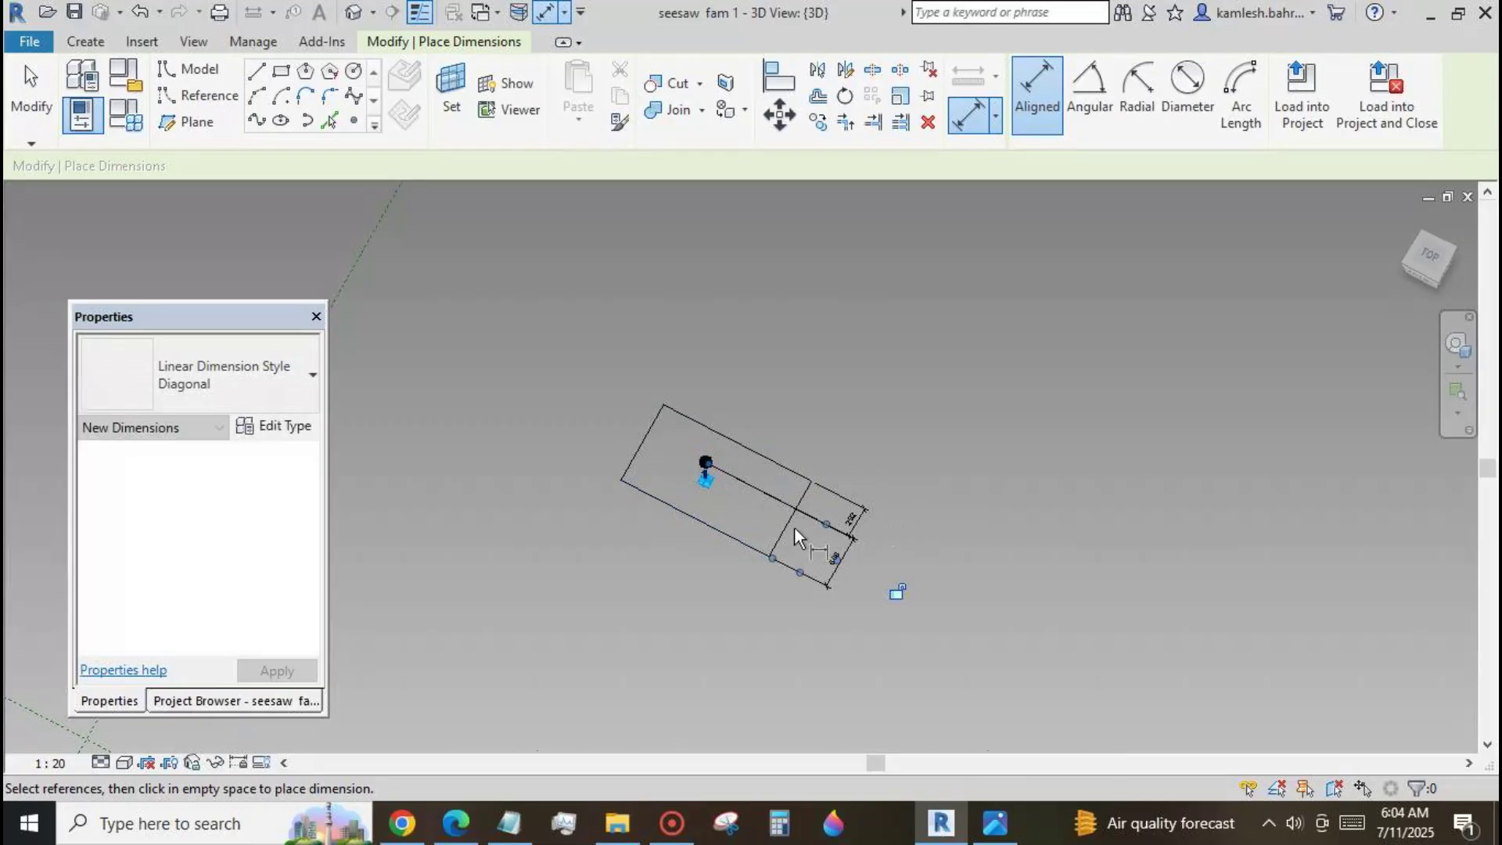
# Add aligned dimensions from the reference point to each of the rectangle's two short sides.
pyautogui.click(787, 524)
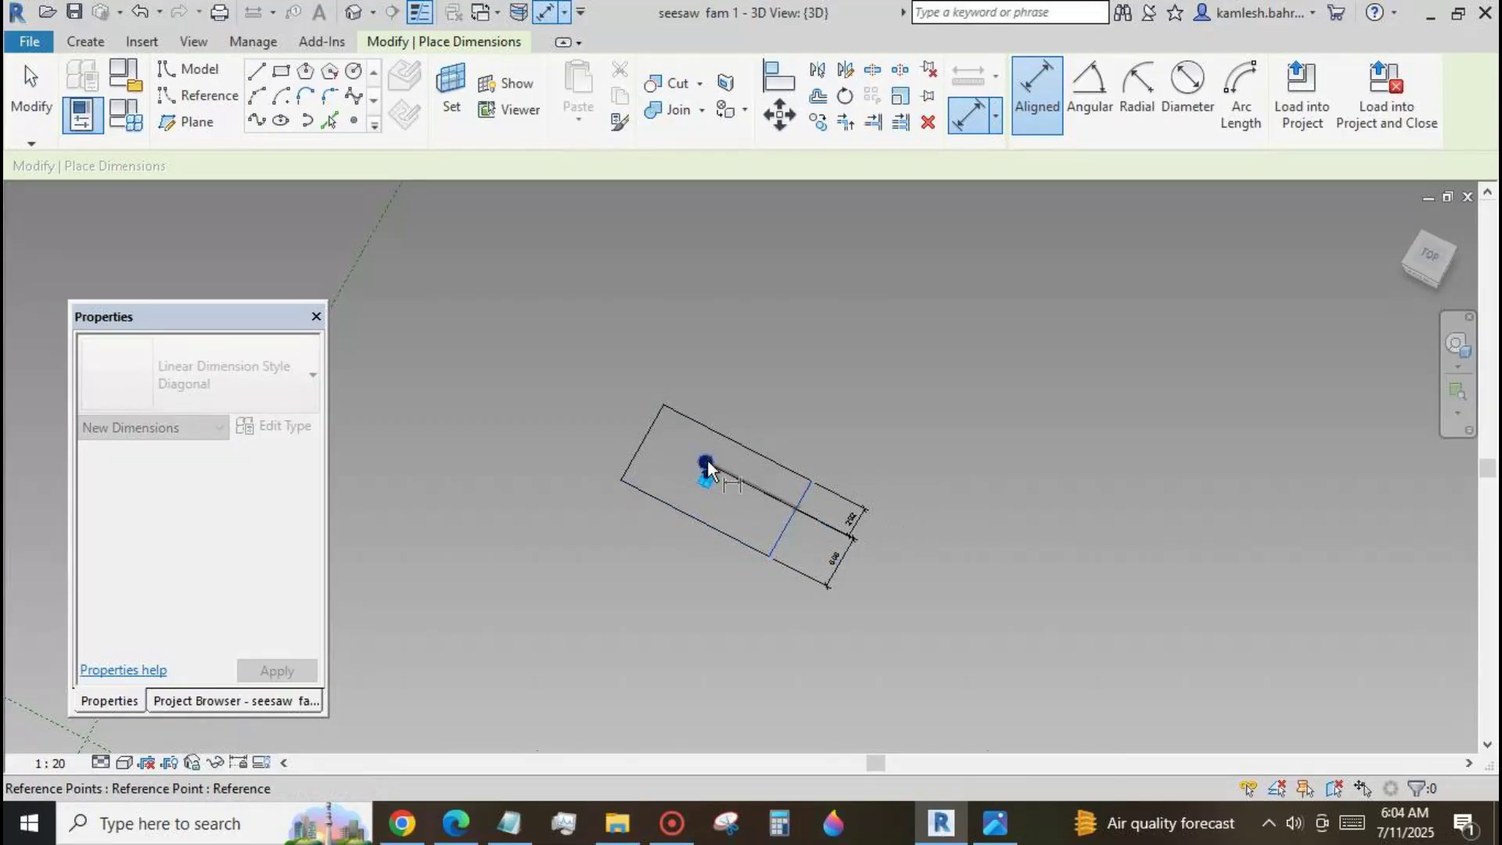
pyautogui.click(706, 460)
pyautogui.click(767, 371)
pyautogui.click(653, 424)
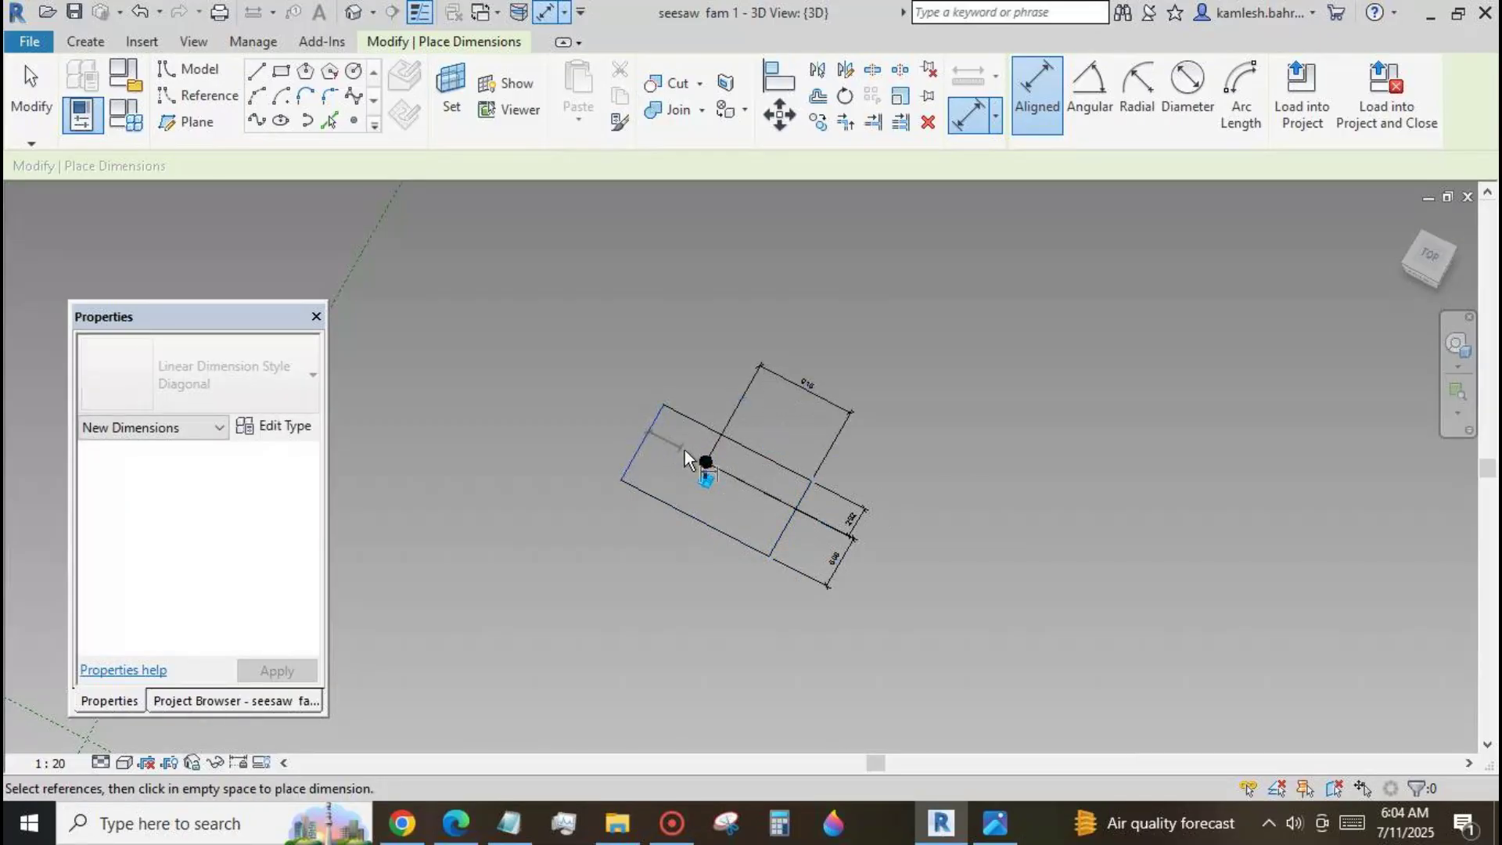
pyautogui.click(707, 462)
pyautogui.click(782, 388)
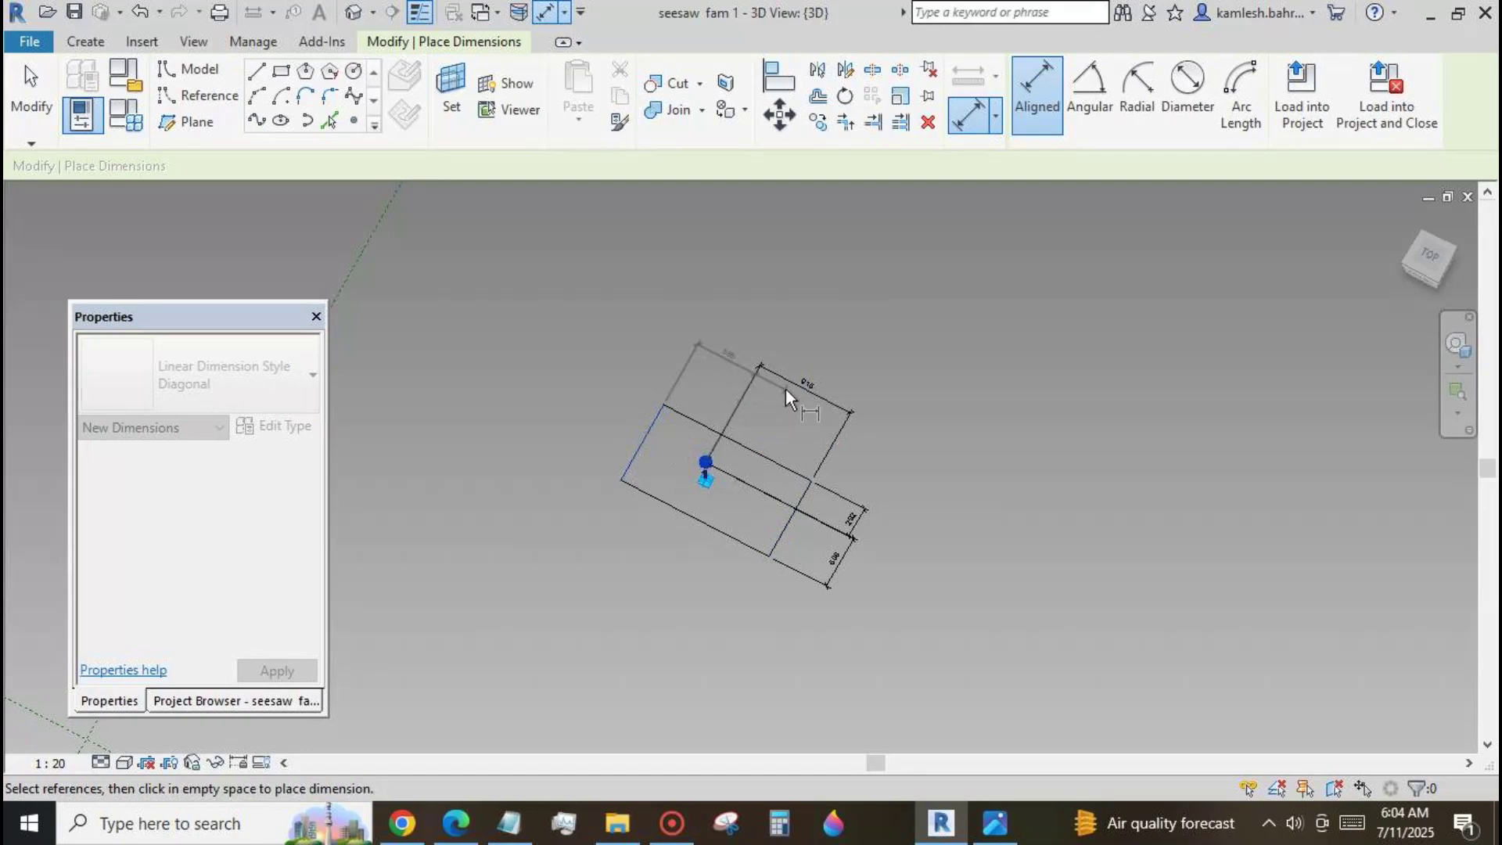
pyautogui.click(31, 90)
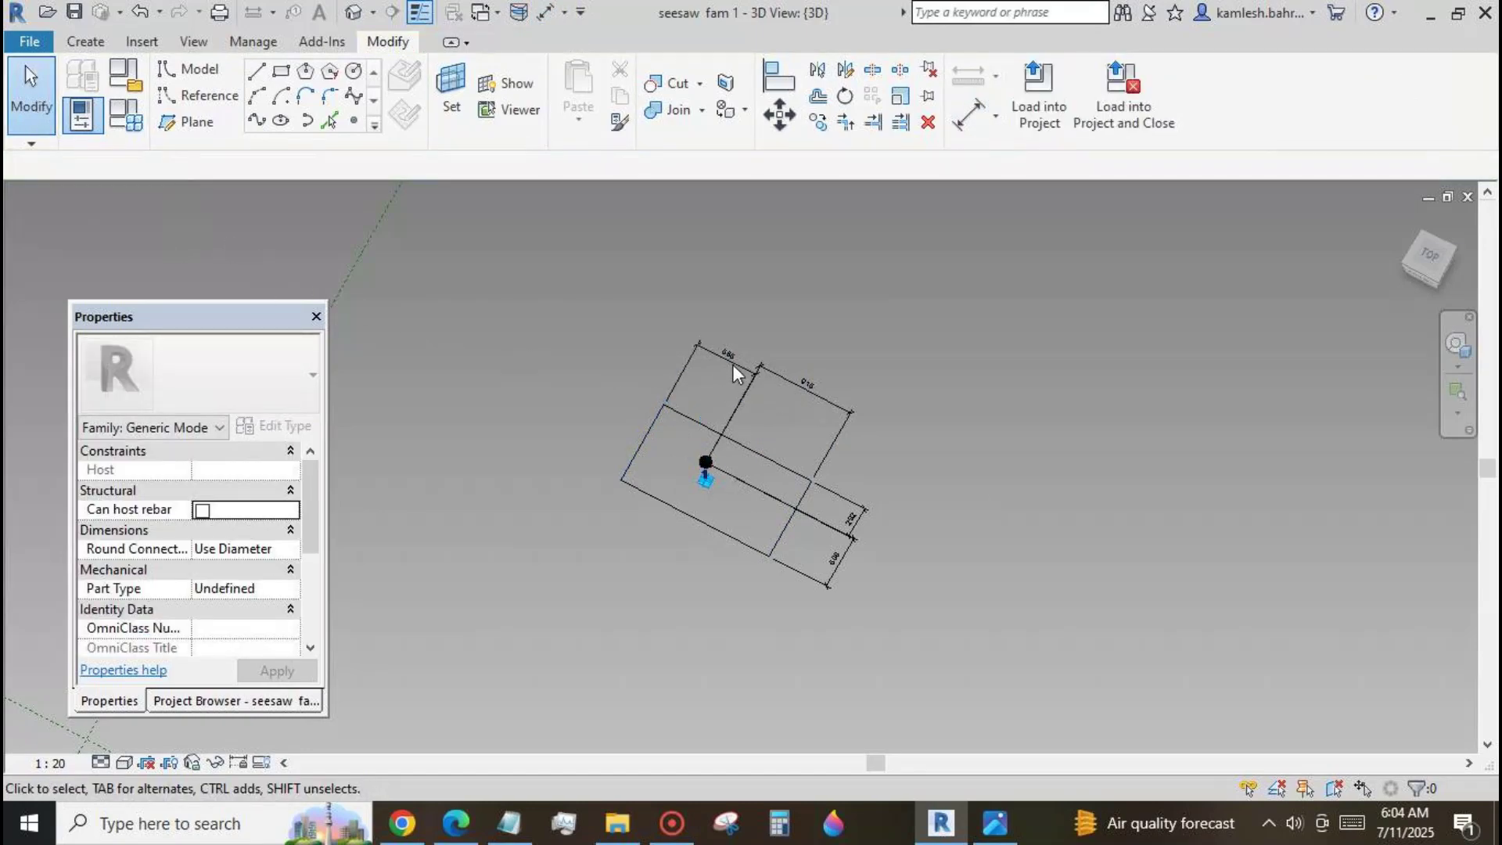
# Label both dimensions to the short sides with a new instance parameter named h w.
pyautogui.click(732, 362)
pyautogui.keyDown('ctrl'); pyautogui.click(794, 383); pyautogui.keyUp('ctrl')
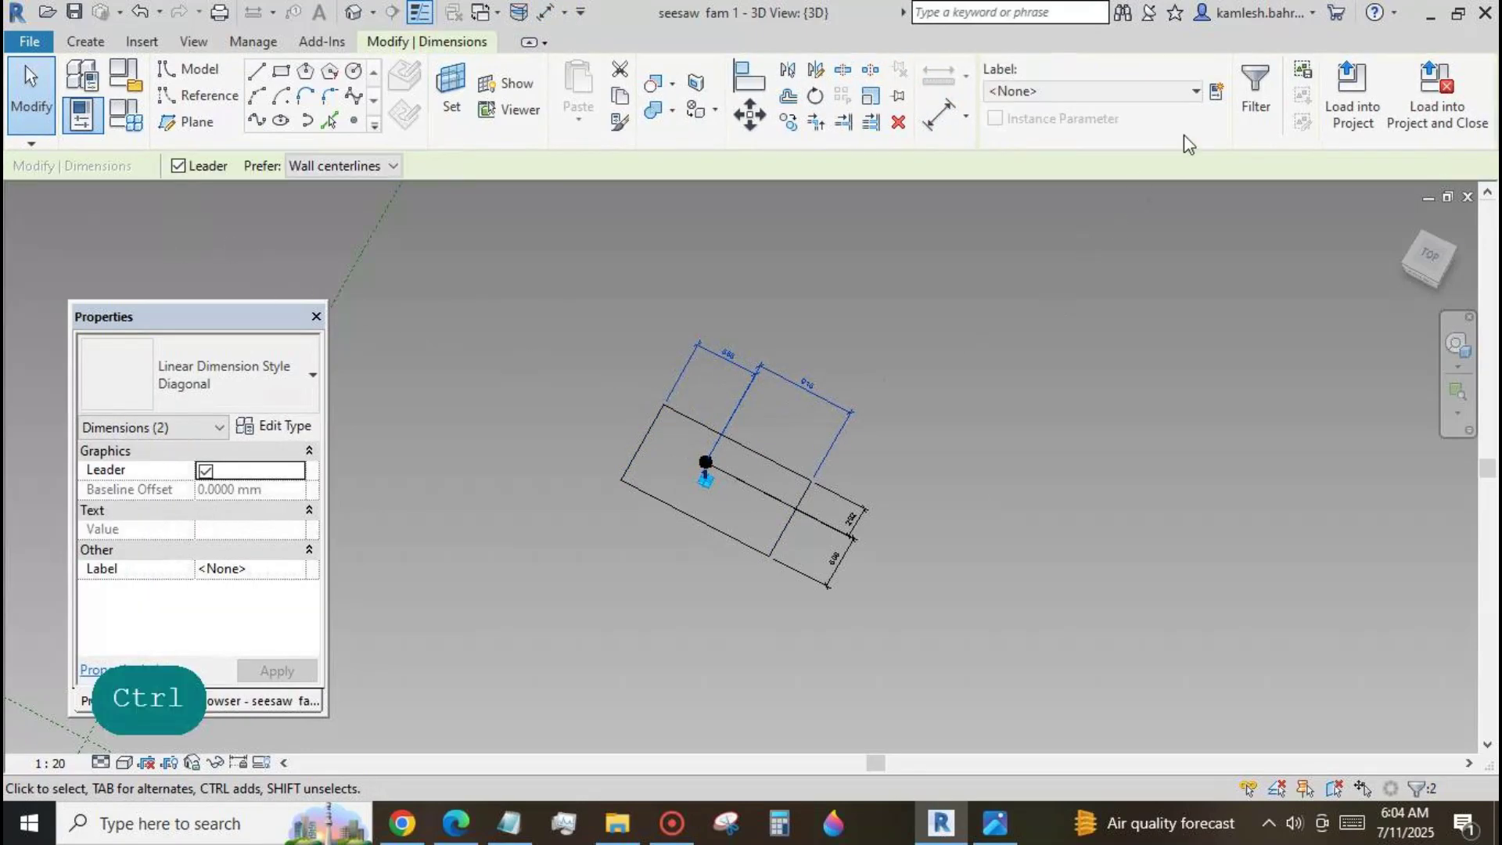
pyautogui.click(1216, 91)
pyautogui.write('h w')
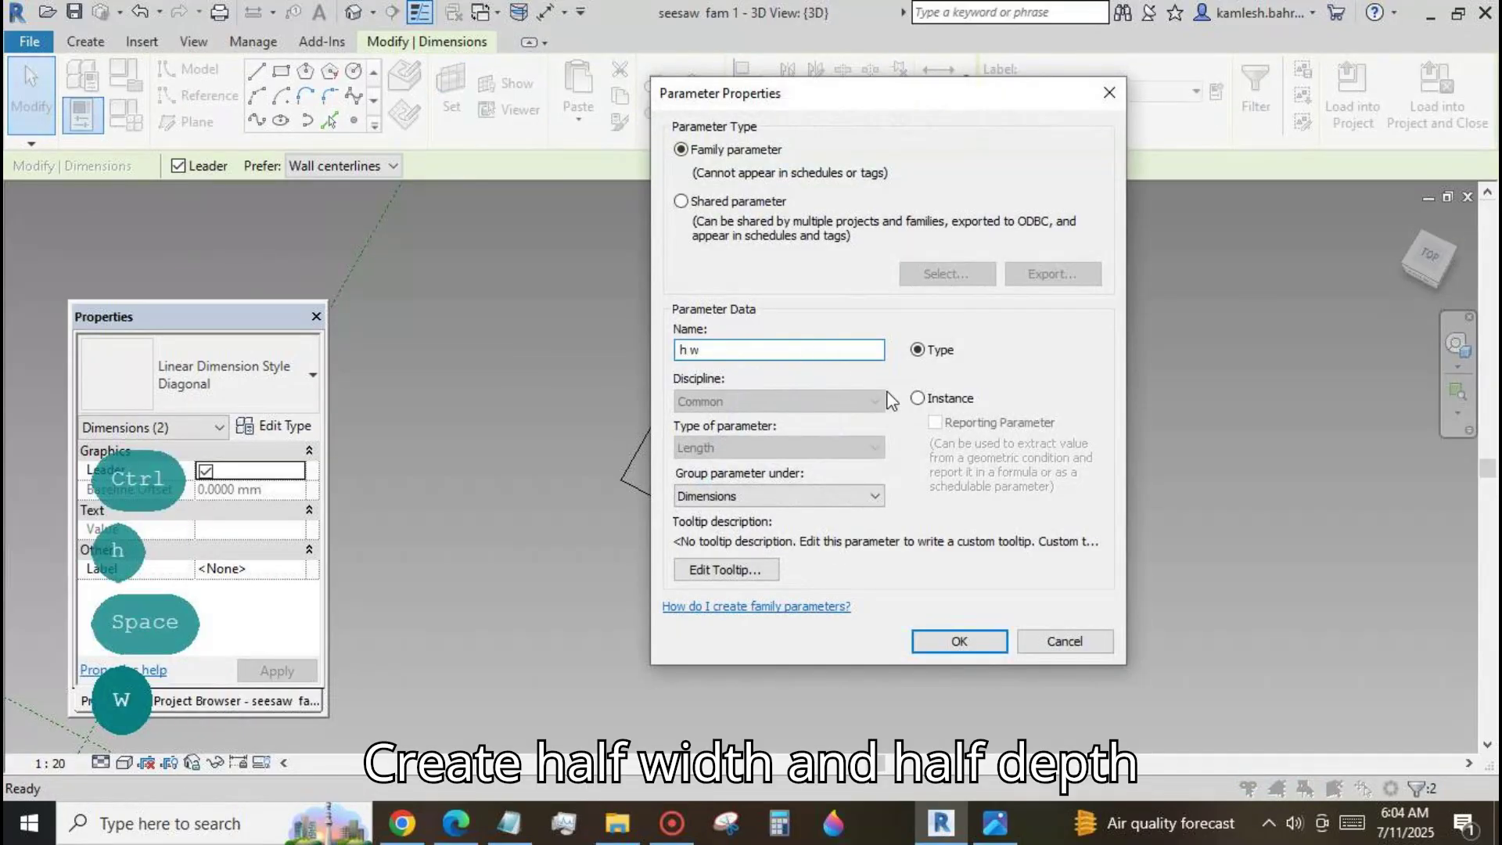
pyautogui.click(918, 399)
pyautogui.click(937, 640)
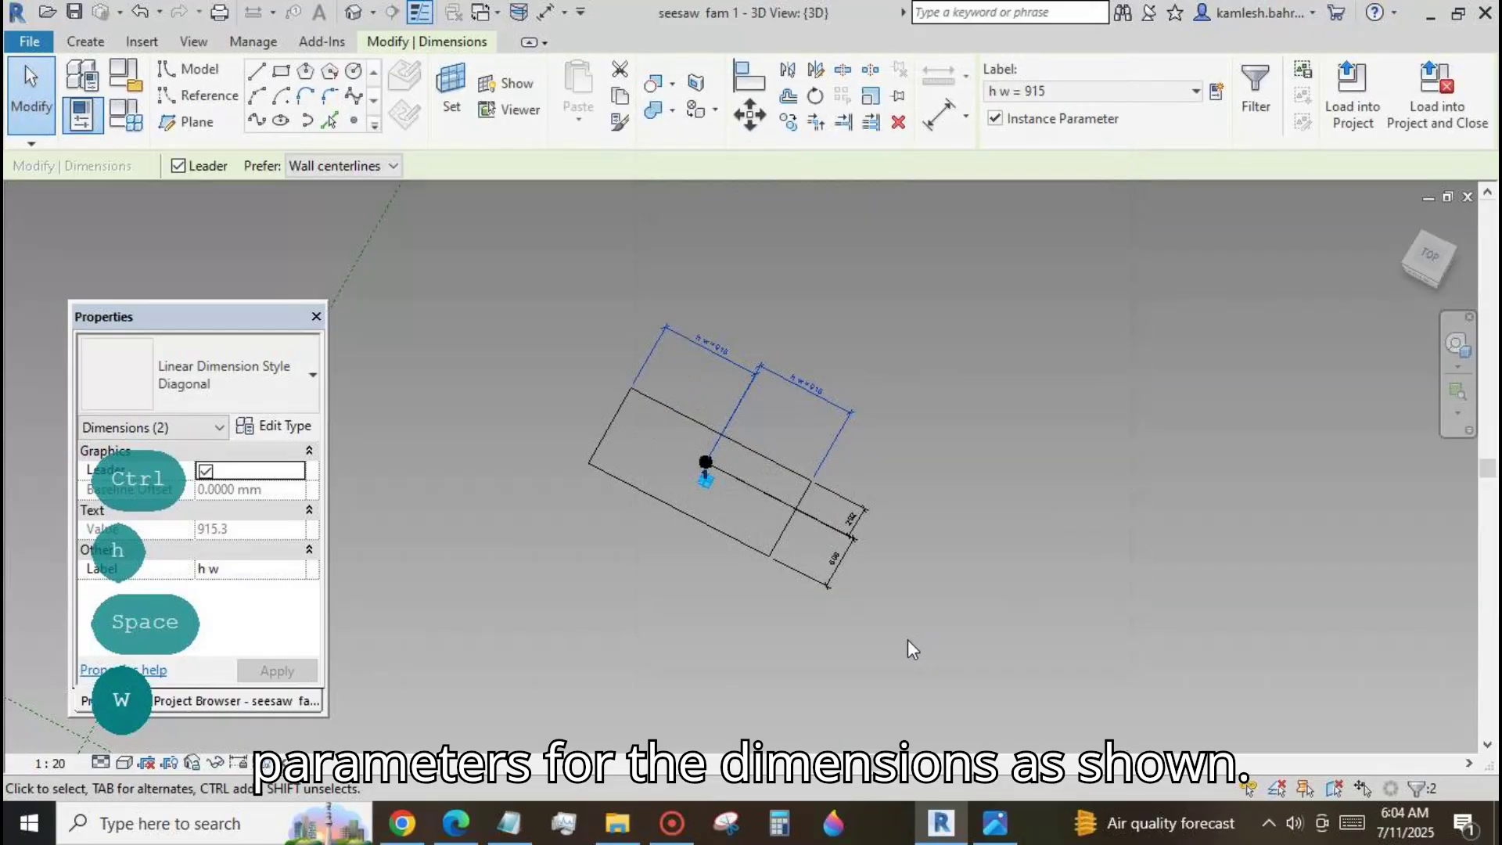
pyautogui.click(907, 640)
# Label both dimensions to the long sides with a new instance parameter named h d.
pyautogui.click(862, 514)
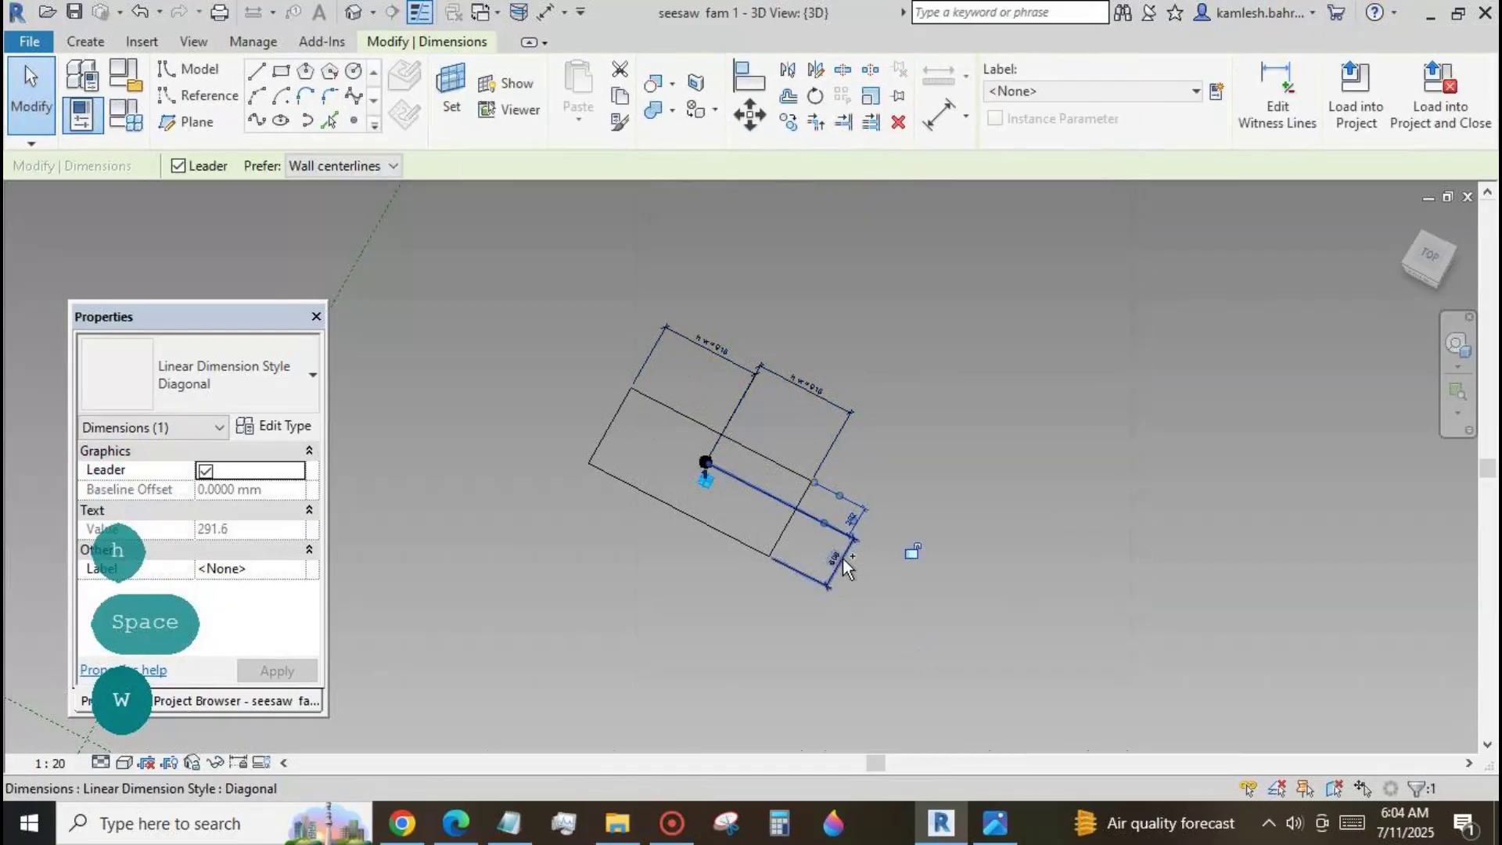
pyautogui.keyDown('ctrl'); pyautogui.click(843, 558); pyautogui.keyUp('ctrl')
pyautogui.click(1217, 92)
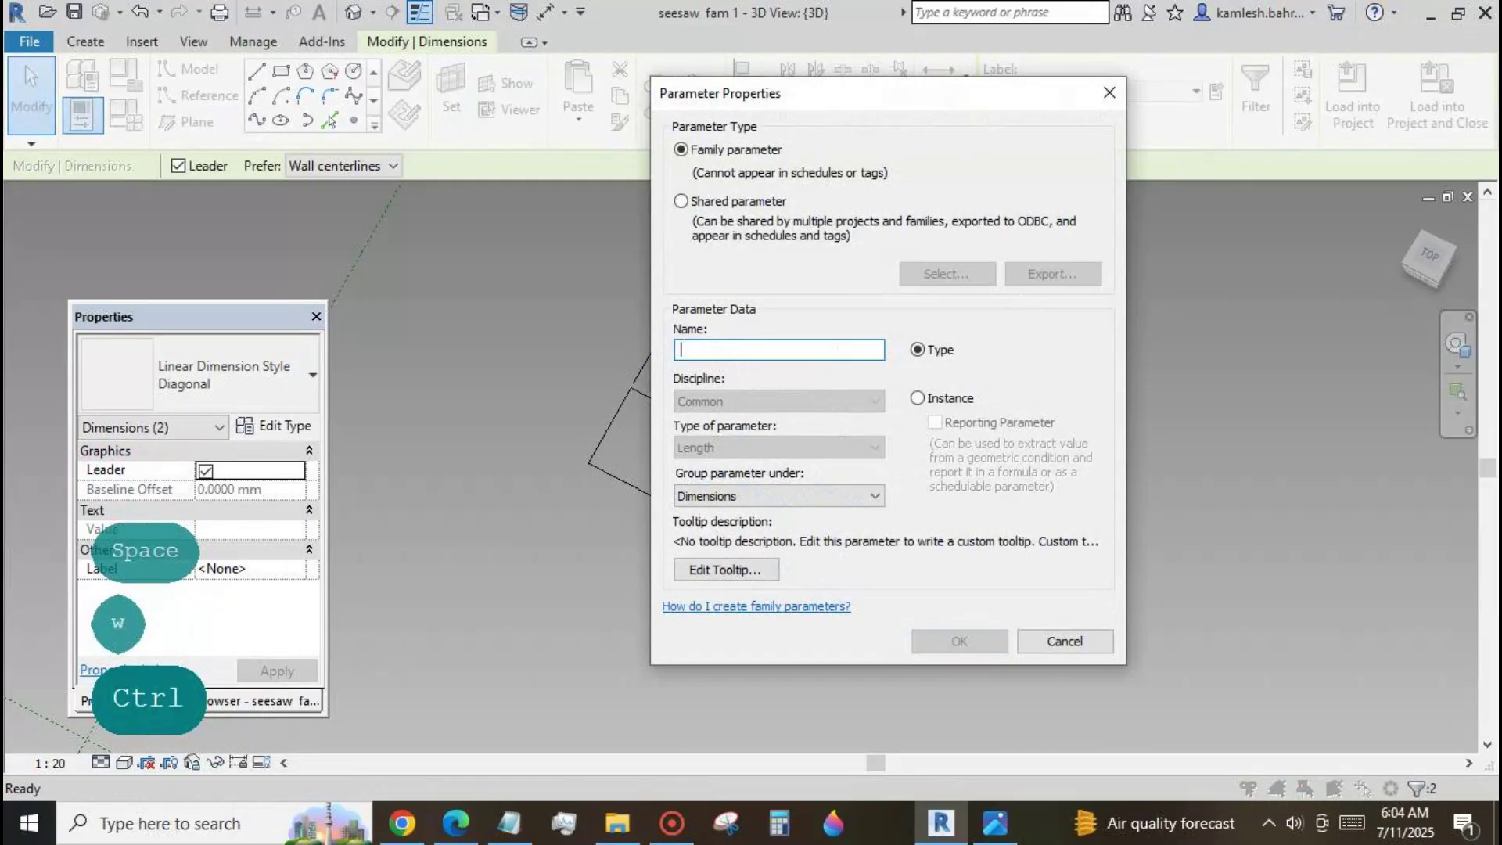
pyautogui.write('h d')
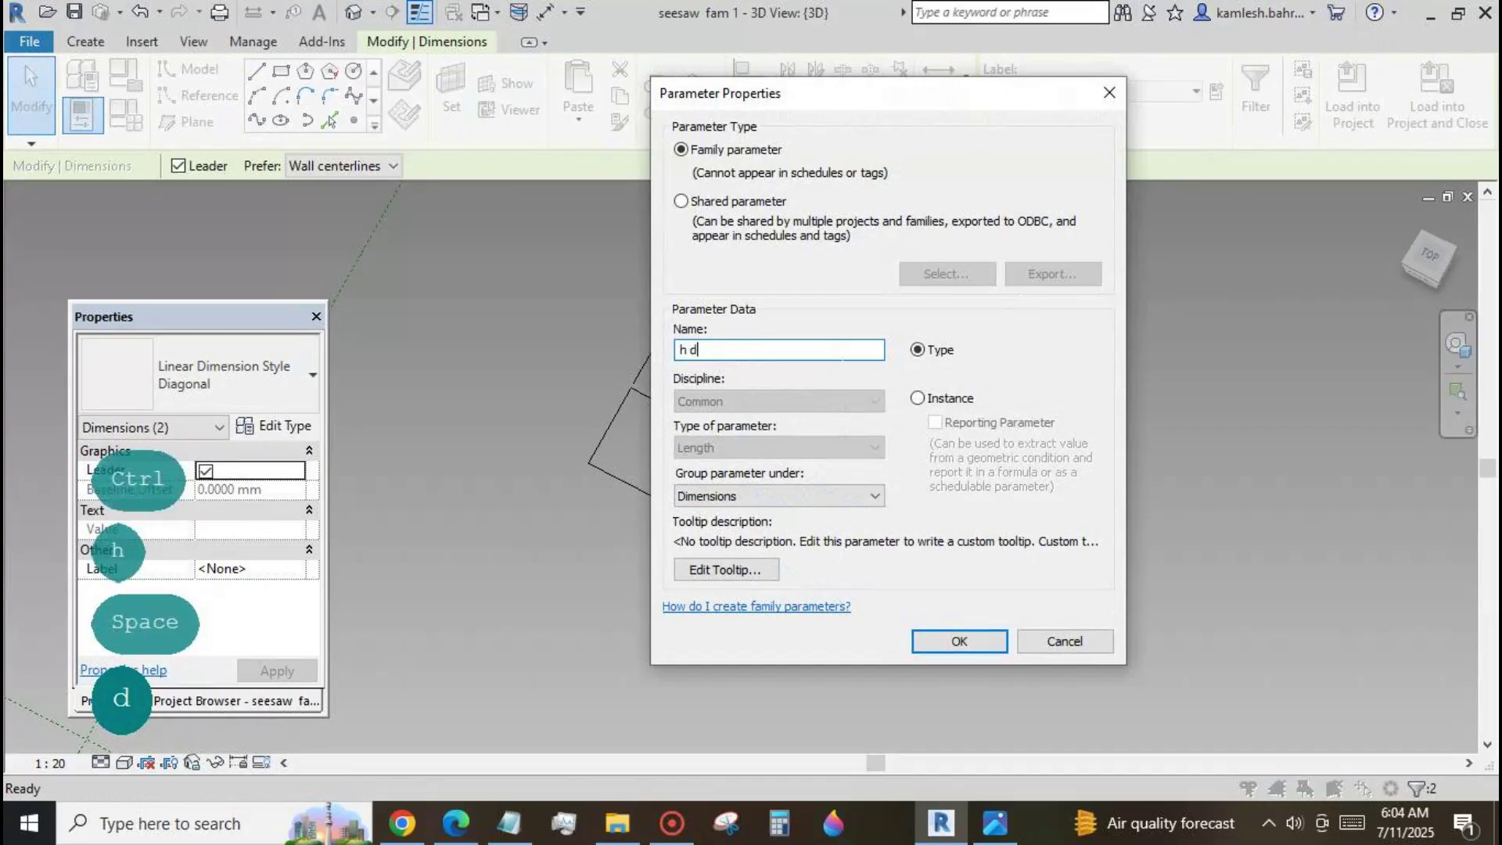
pyautogui.click(919, 400)
pyautogui.click(951, 637)
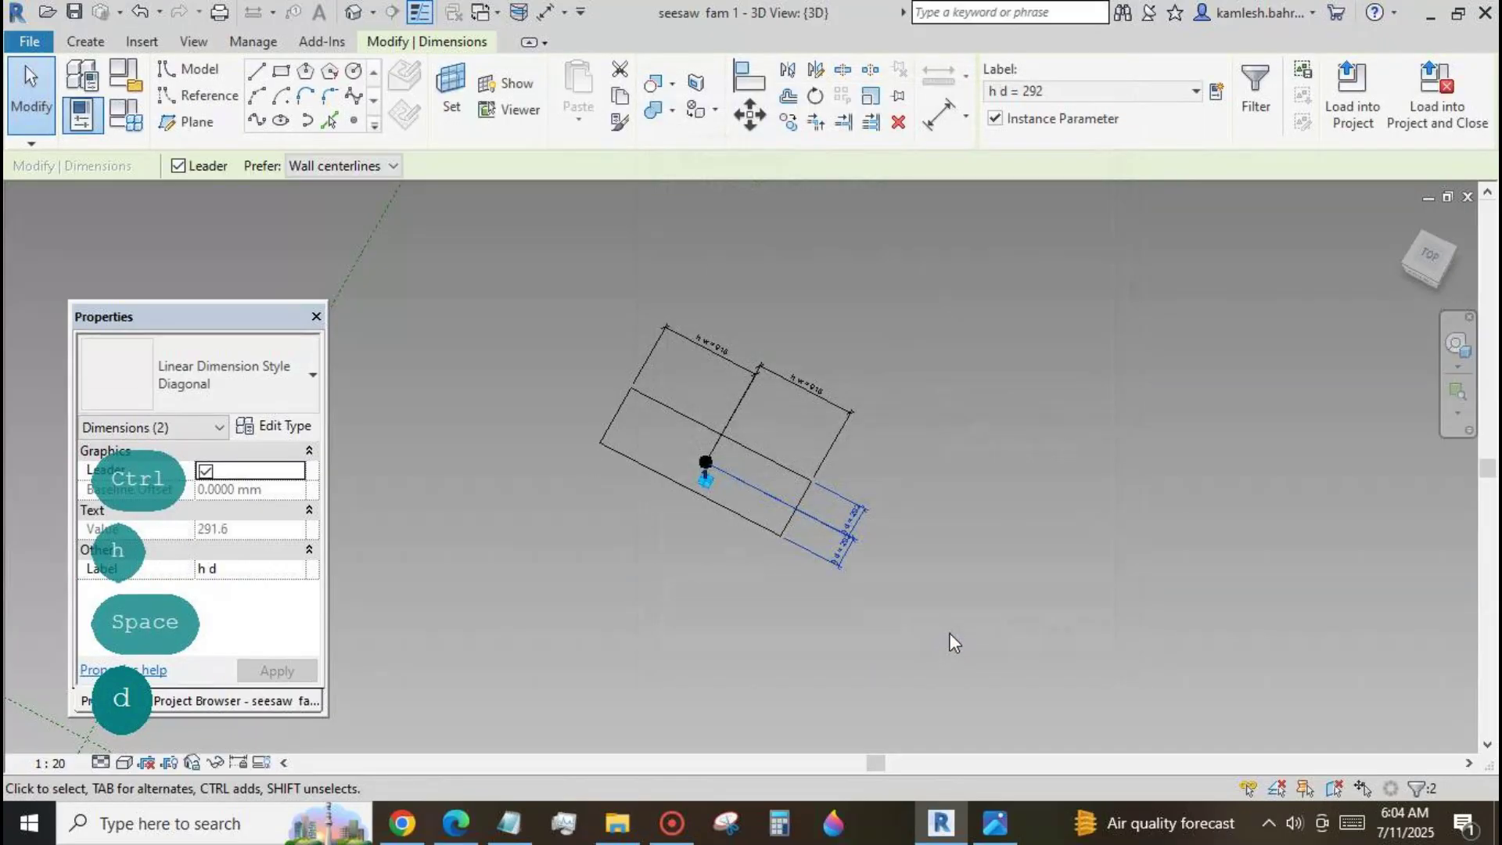
pyautogui.click(950, 633)
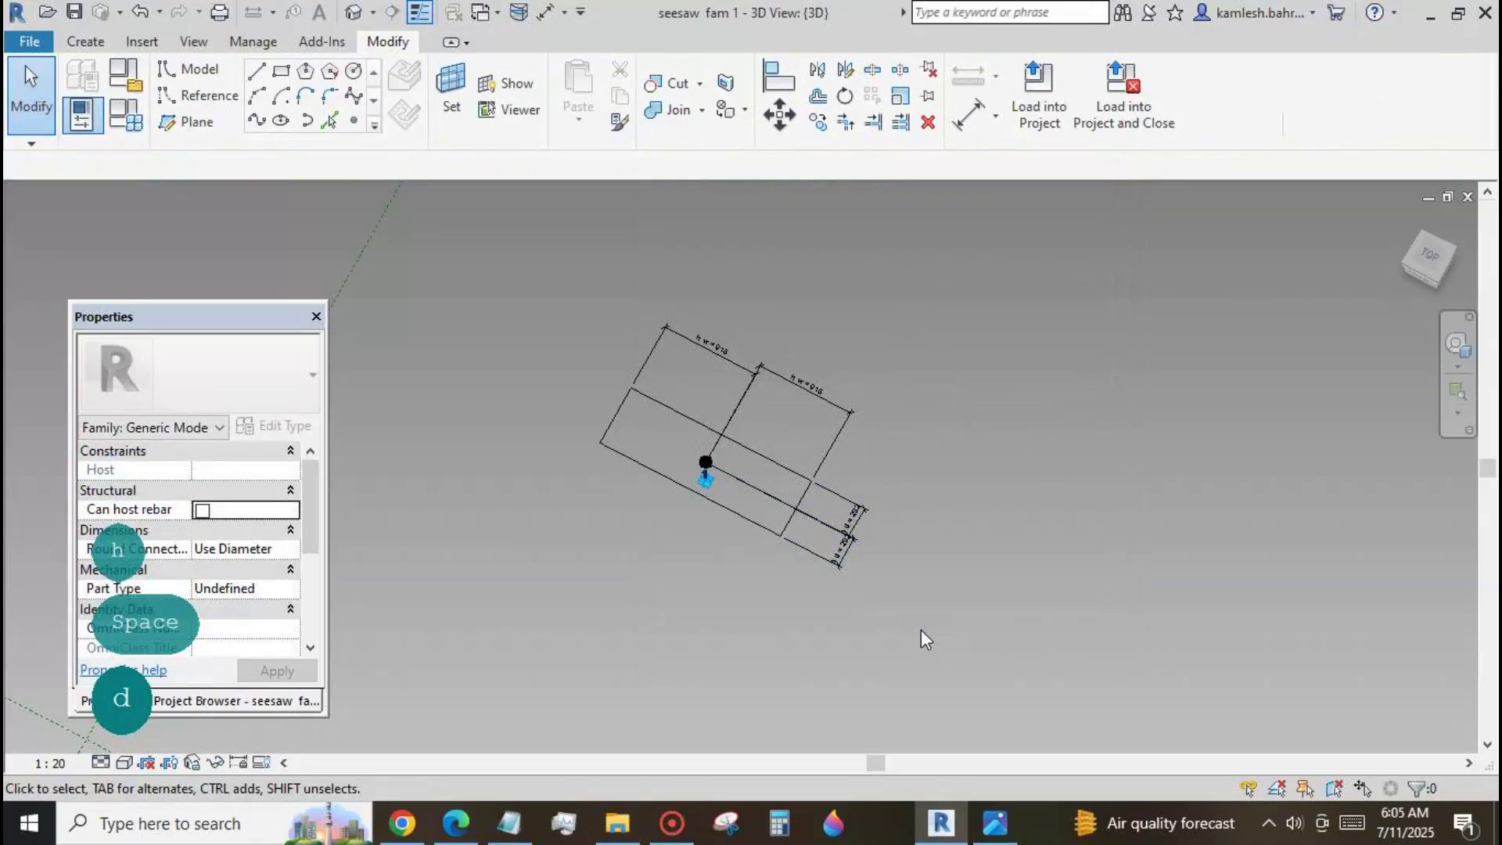
# Set h d to 222 and h w to 555 in the family types and apply them.
pyautogui.click(127, 115)
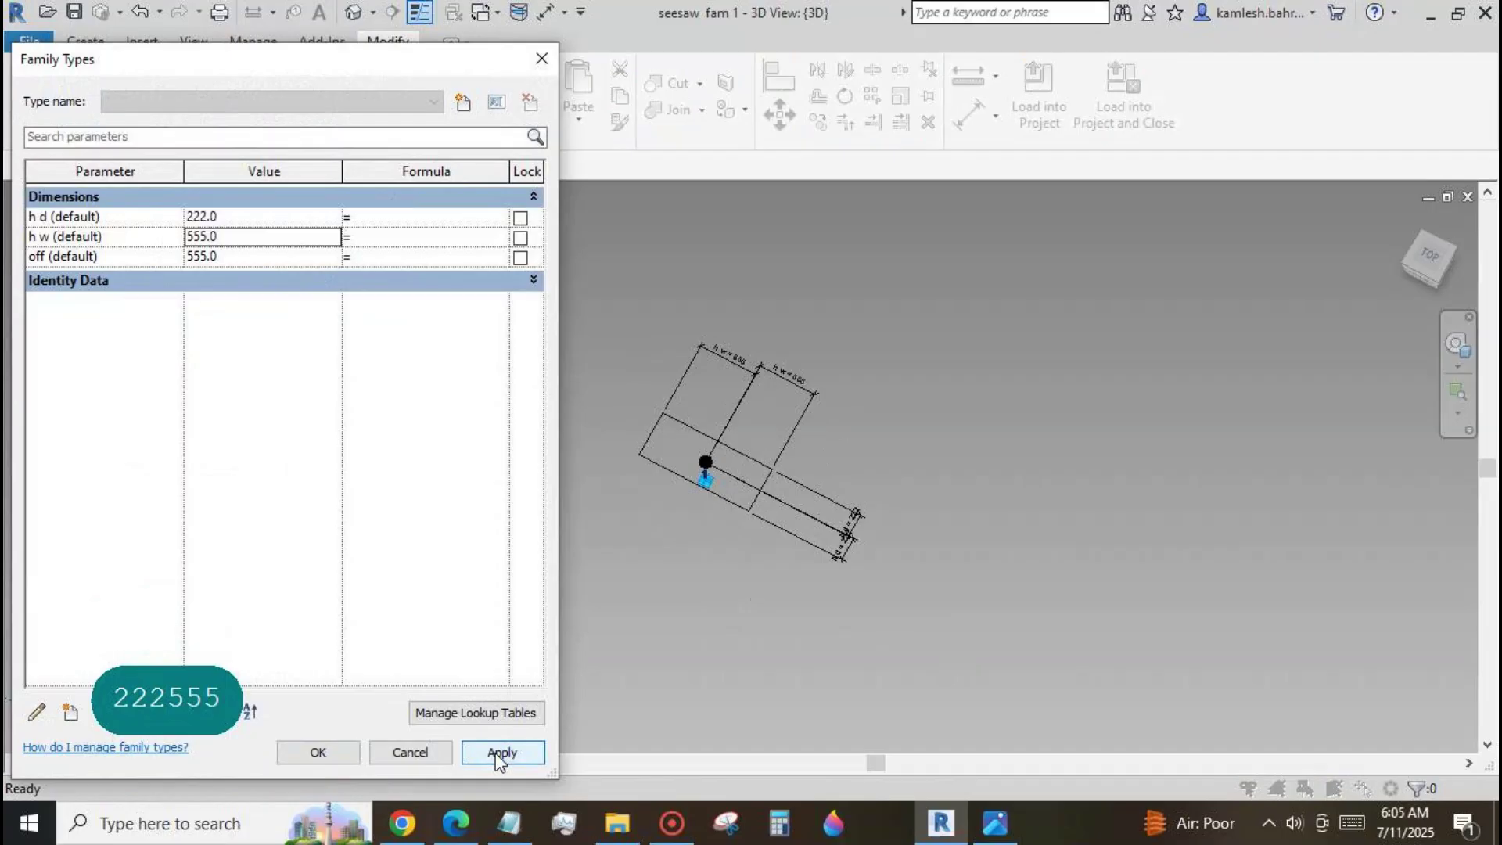
pyautogui.click(329, 754)
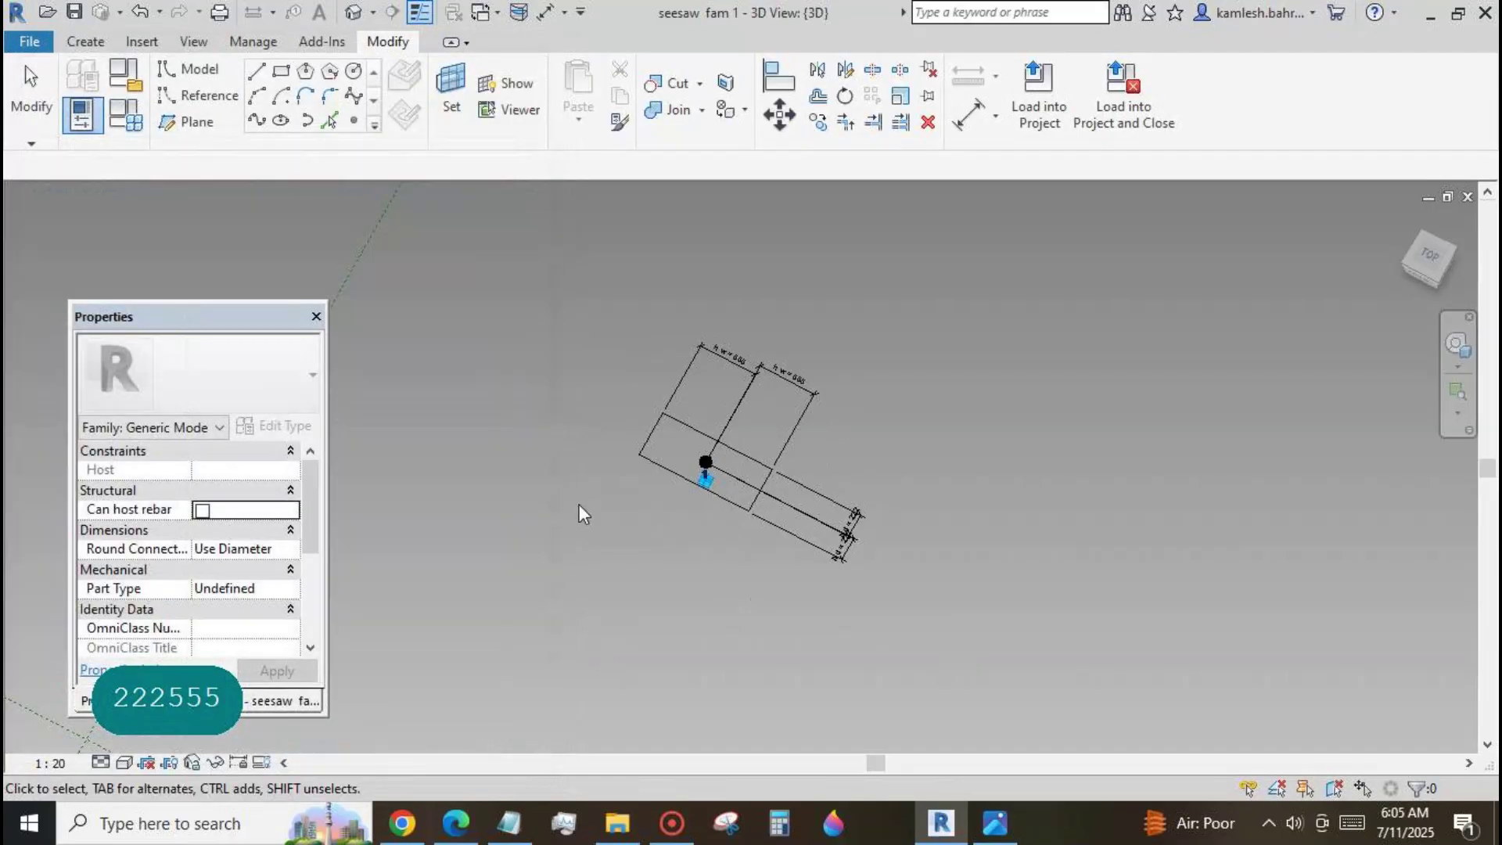
# In top view, draw a horizontal model line about 1540 mm long across the rectangle, between its upper side and the reference point.
pyautogui.keyDown('shift'); pyautogui.moveTo(555, 424); pyautogui.dragTo(686, 289, button='middle'); pyautogui.keyUp('shift')
pyautogui.scroll(5, 686, 282)
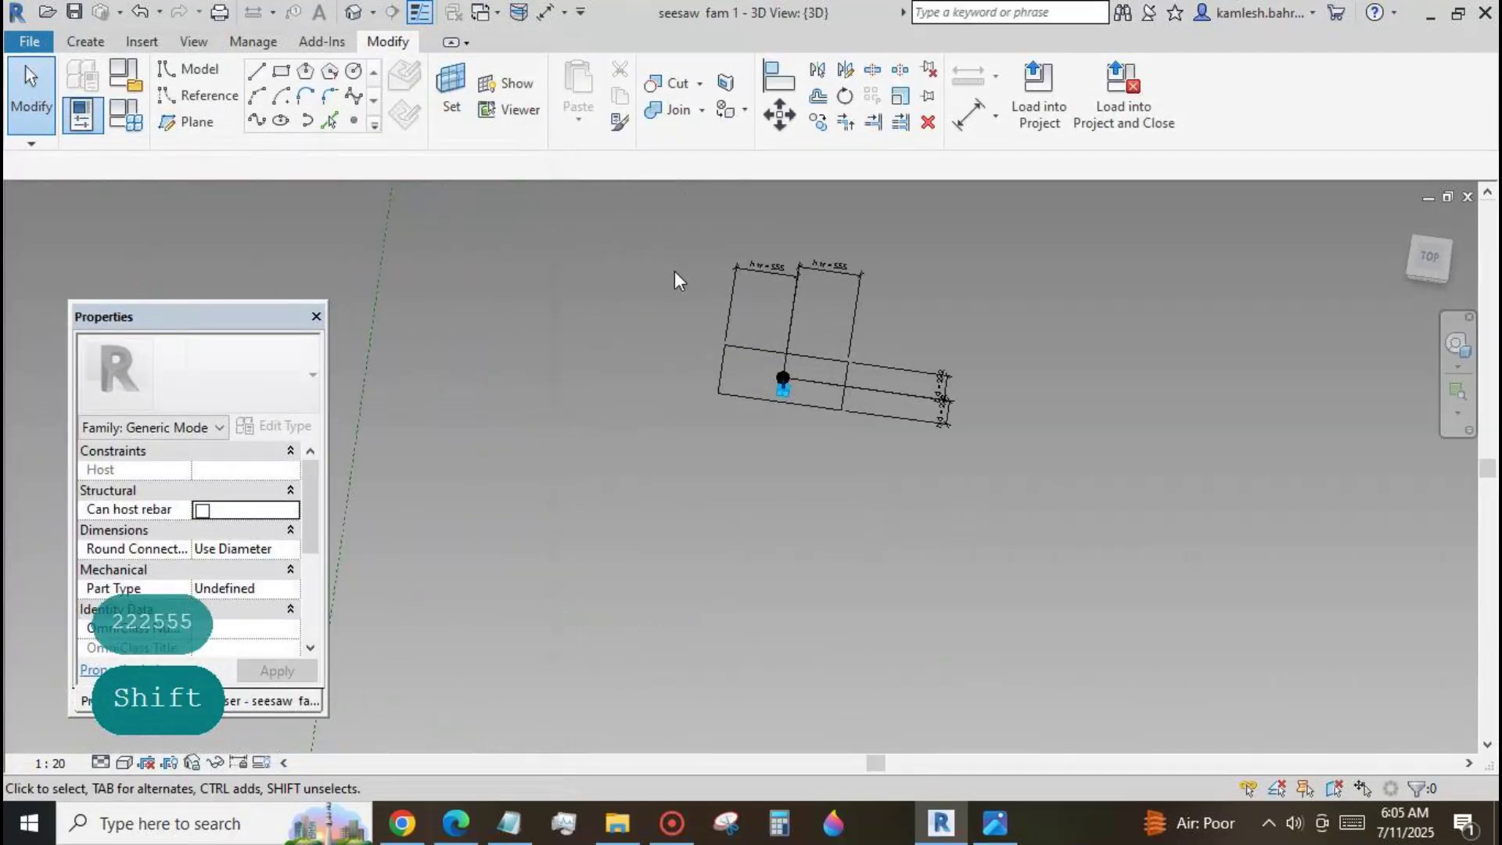
pyautogui.click(1428, 257)
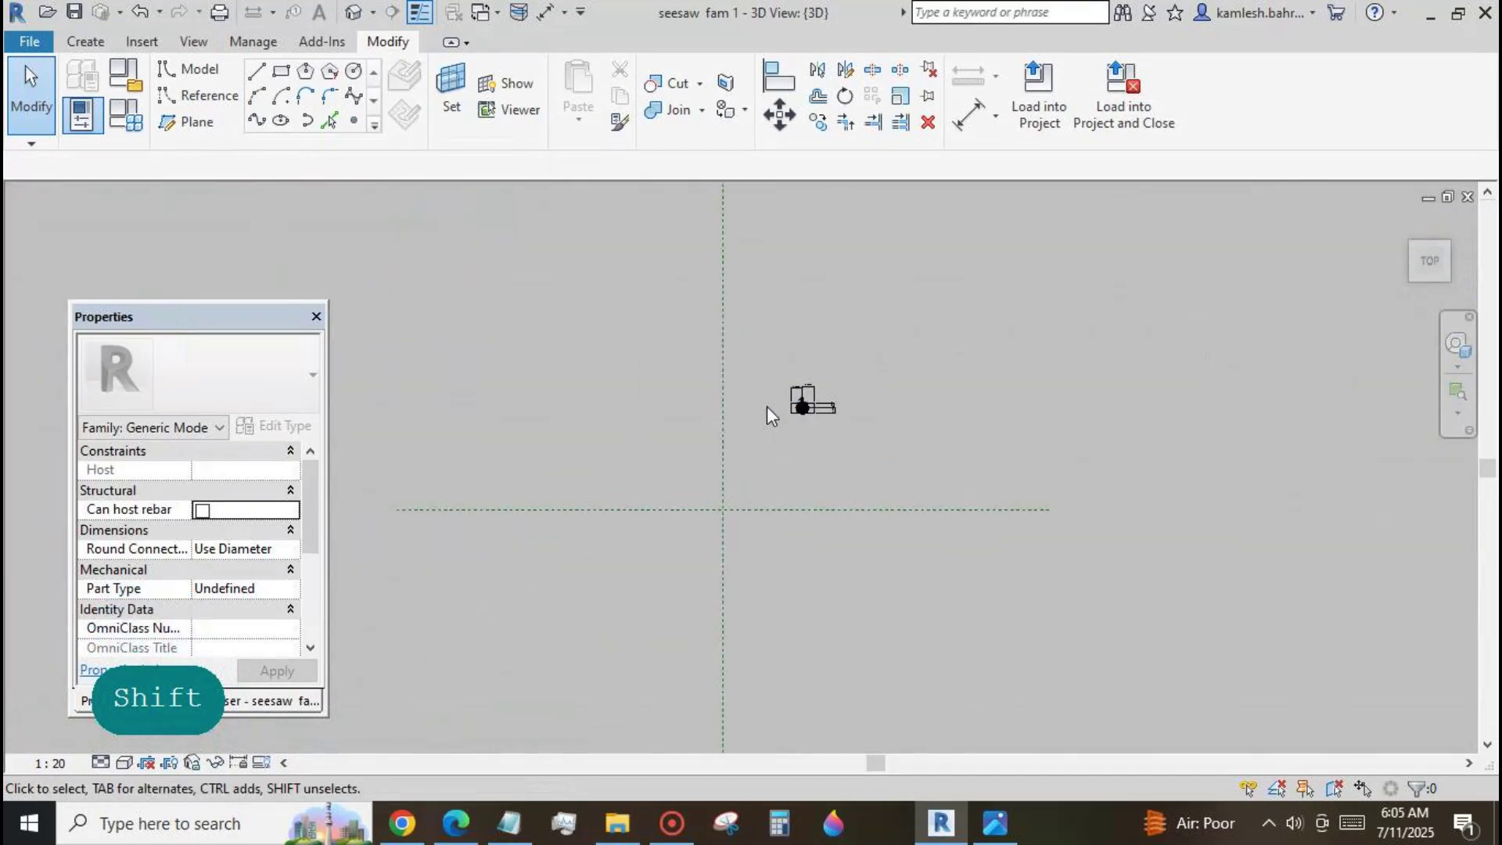
pyautogui.scroll(8, 770, 403)
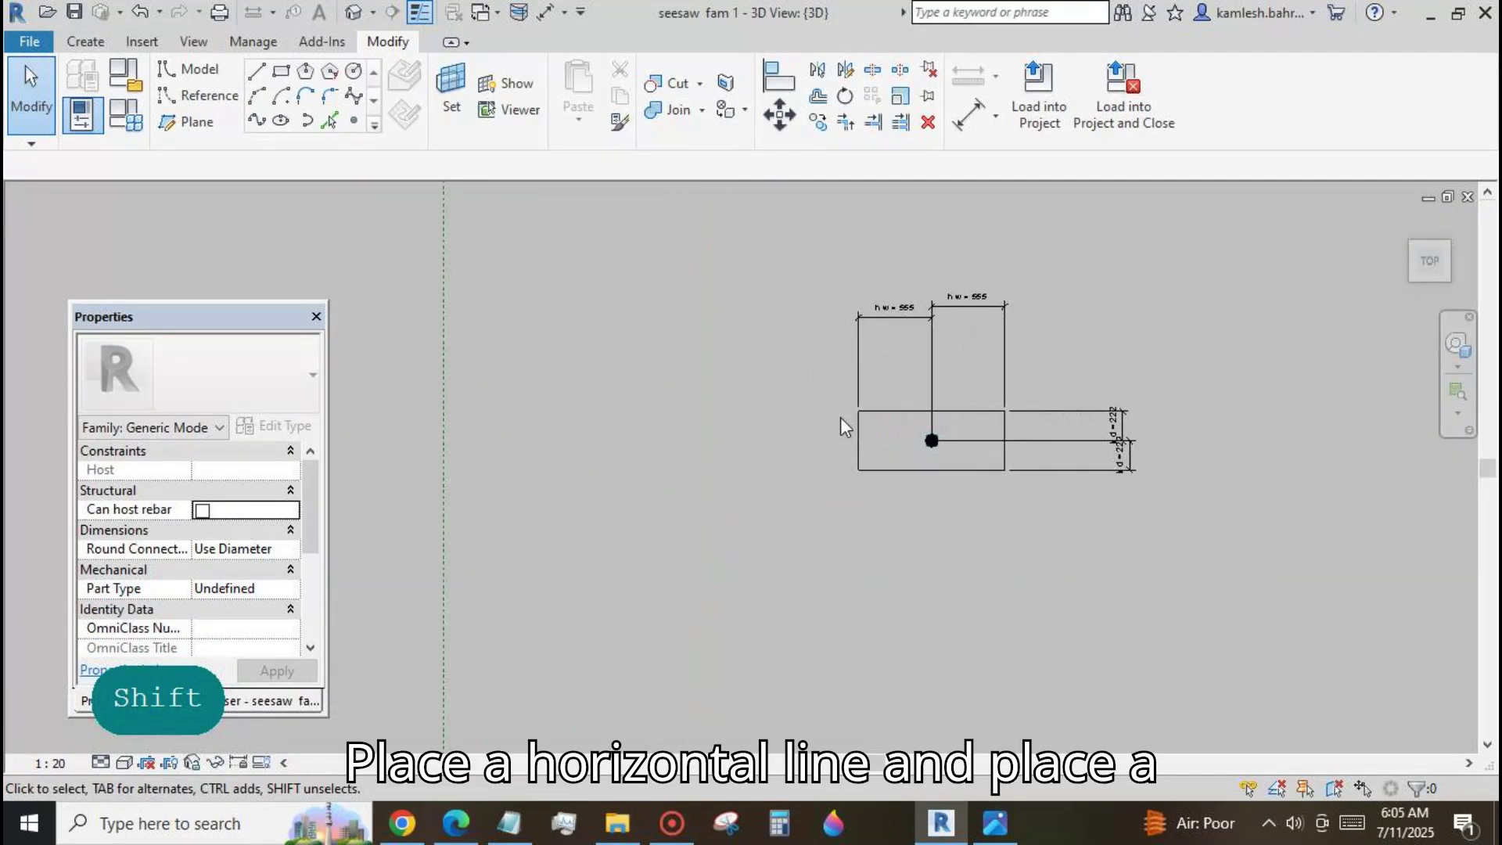
pyautogui.scroll(1, 841, 419)
pyautogui.click(208, 69)
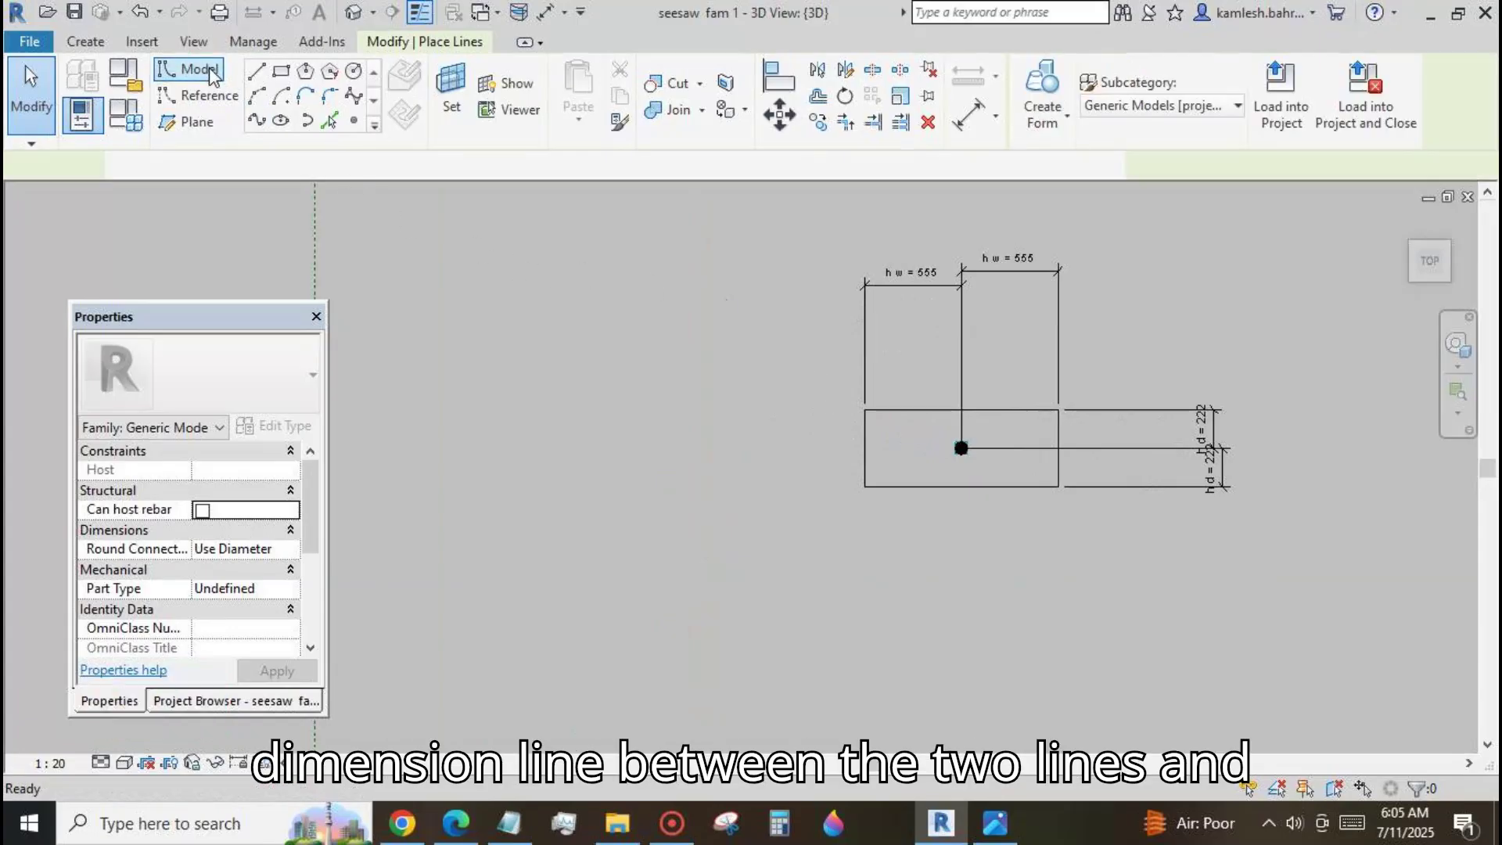
pyautogui.click(846, 430)
pyautogui.click(1114, 431)
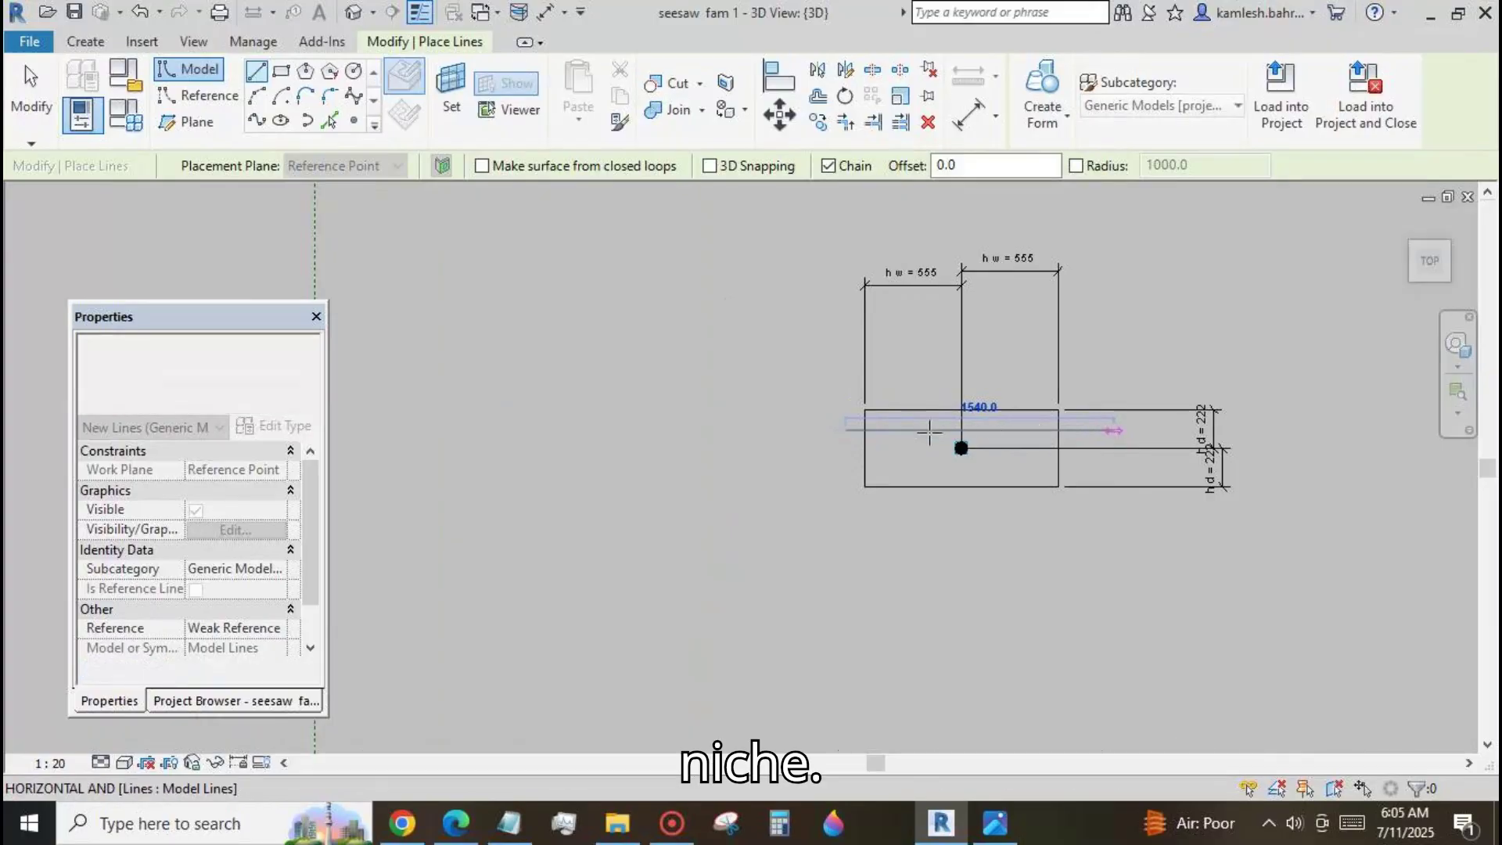
pyautogui.press('Escape')
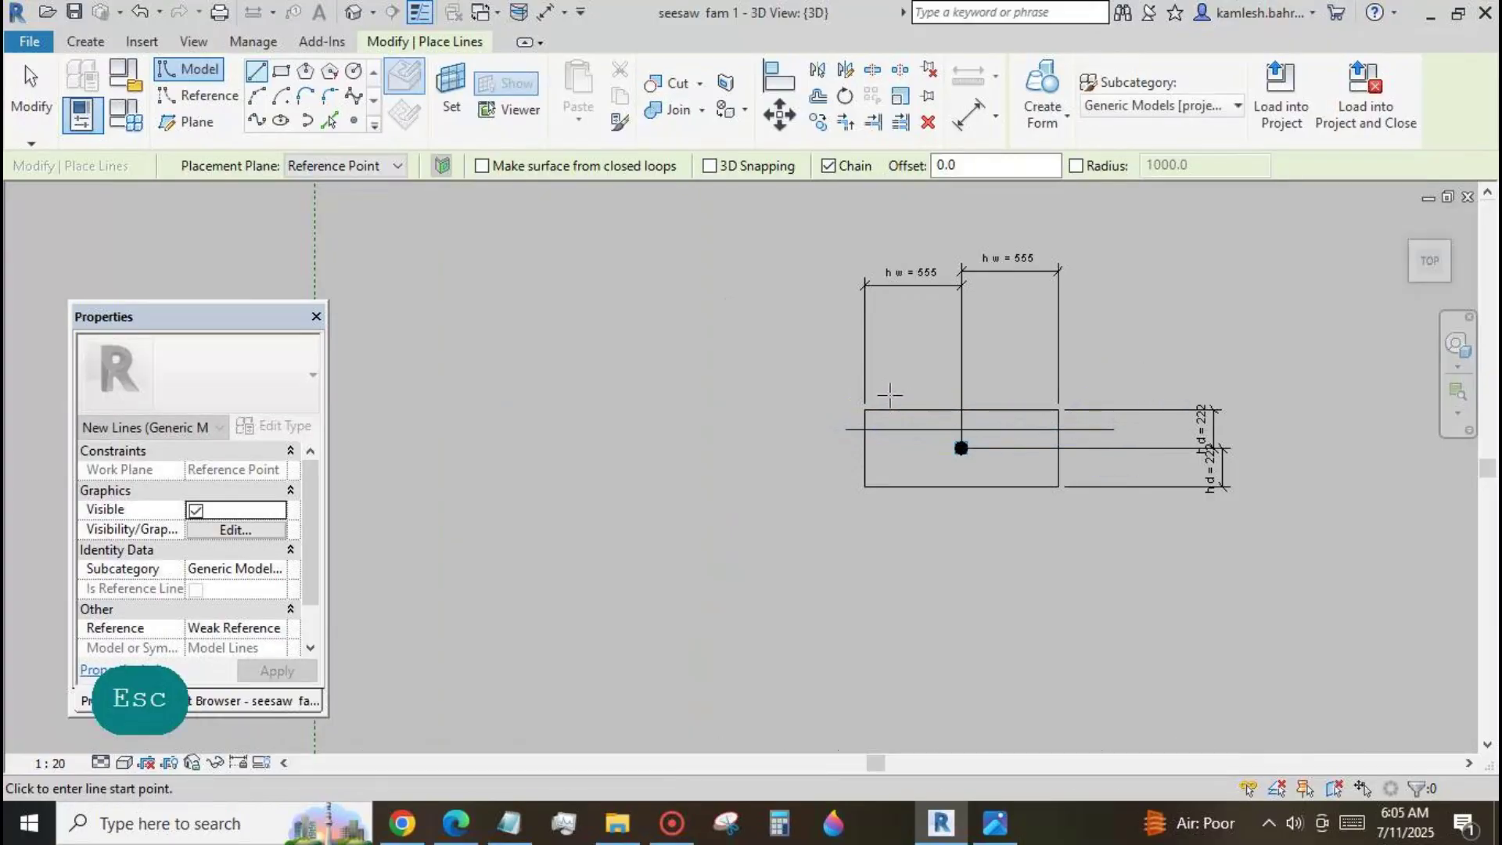
pyautogui.press('Escape')
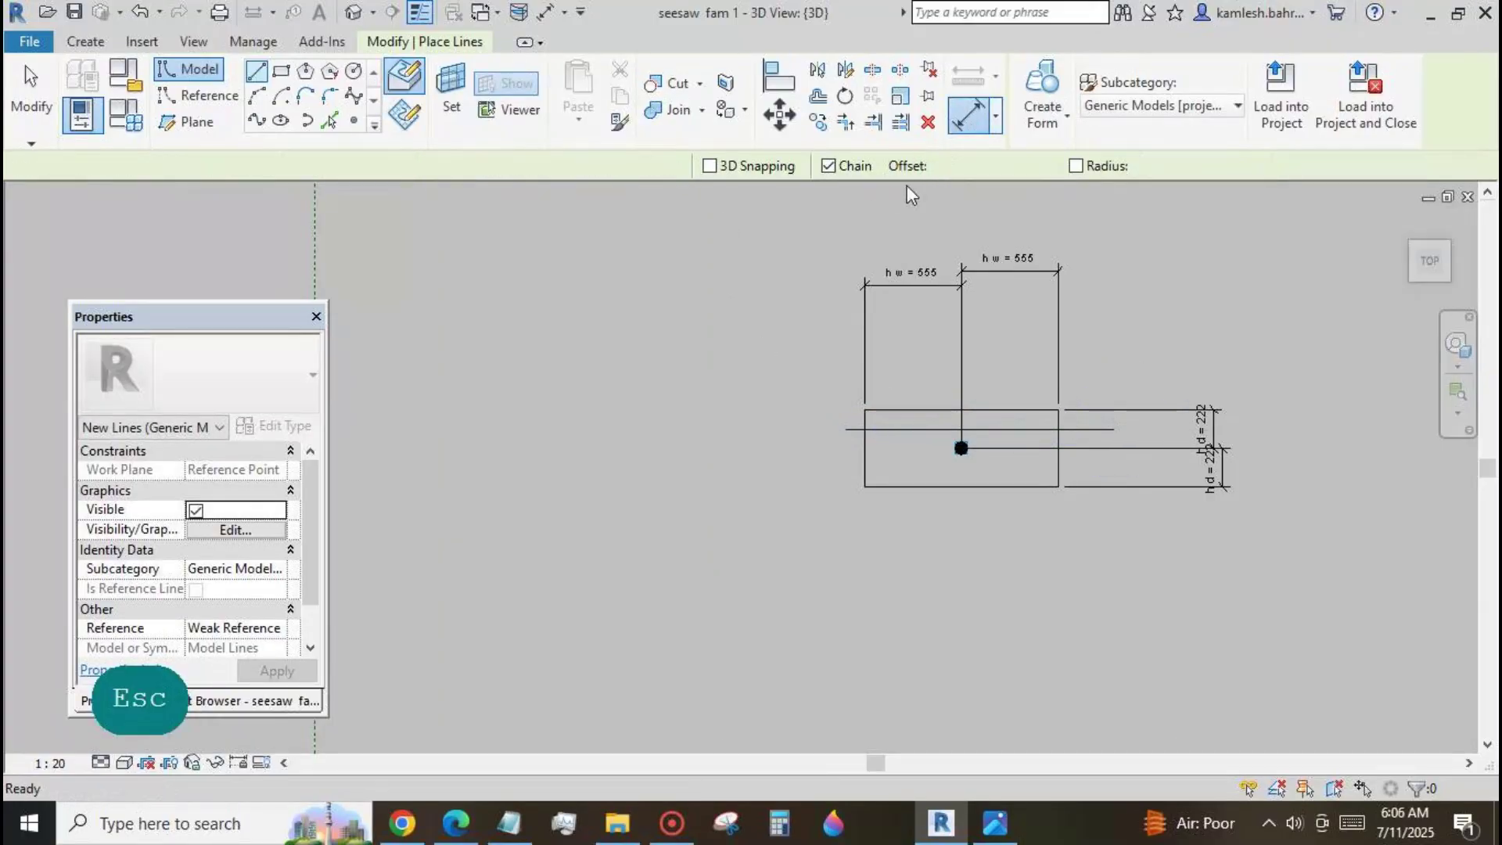
# Add an aligned dimension between the rectangle's upper side and the horizontal model line, placed to the left of the rectangle.
pyautogui.press('d')
pyautogui.press('i')
pyautogui.click(1000, 410)
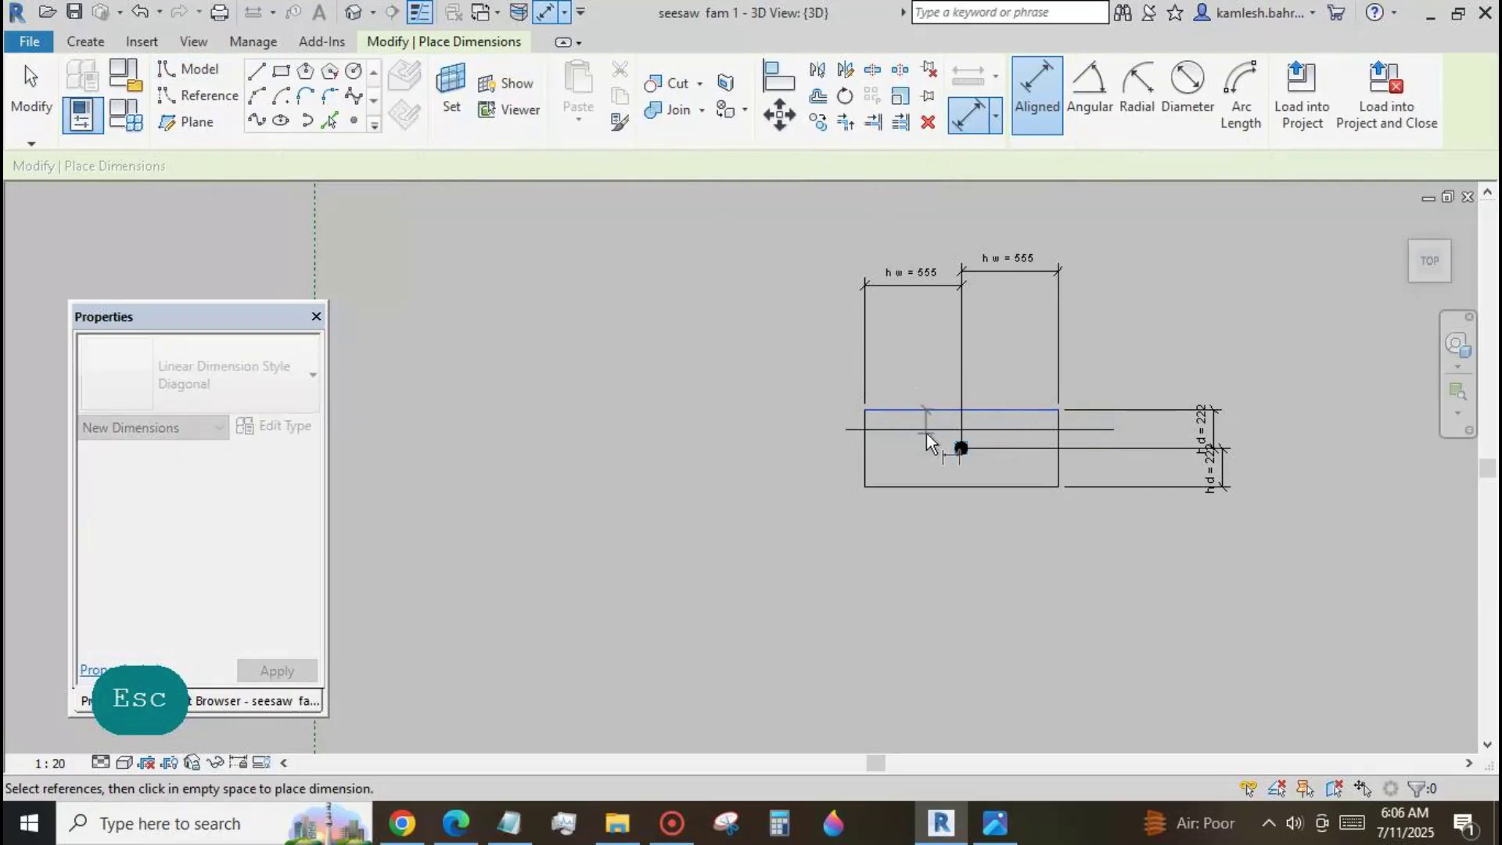
pyautogui.click(927, 429)
pyautogui.click(761, 446)
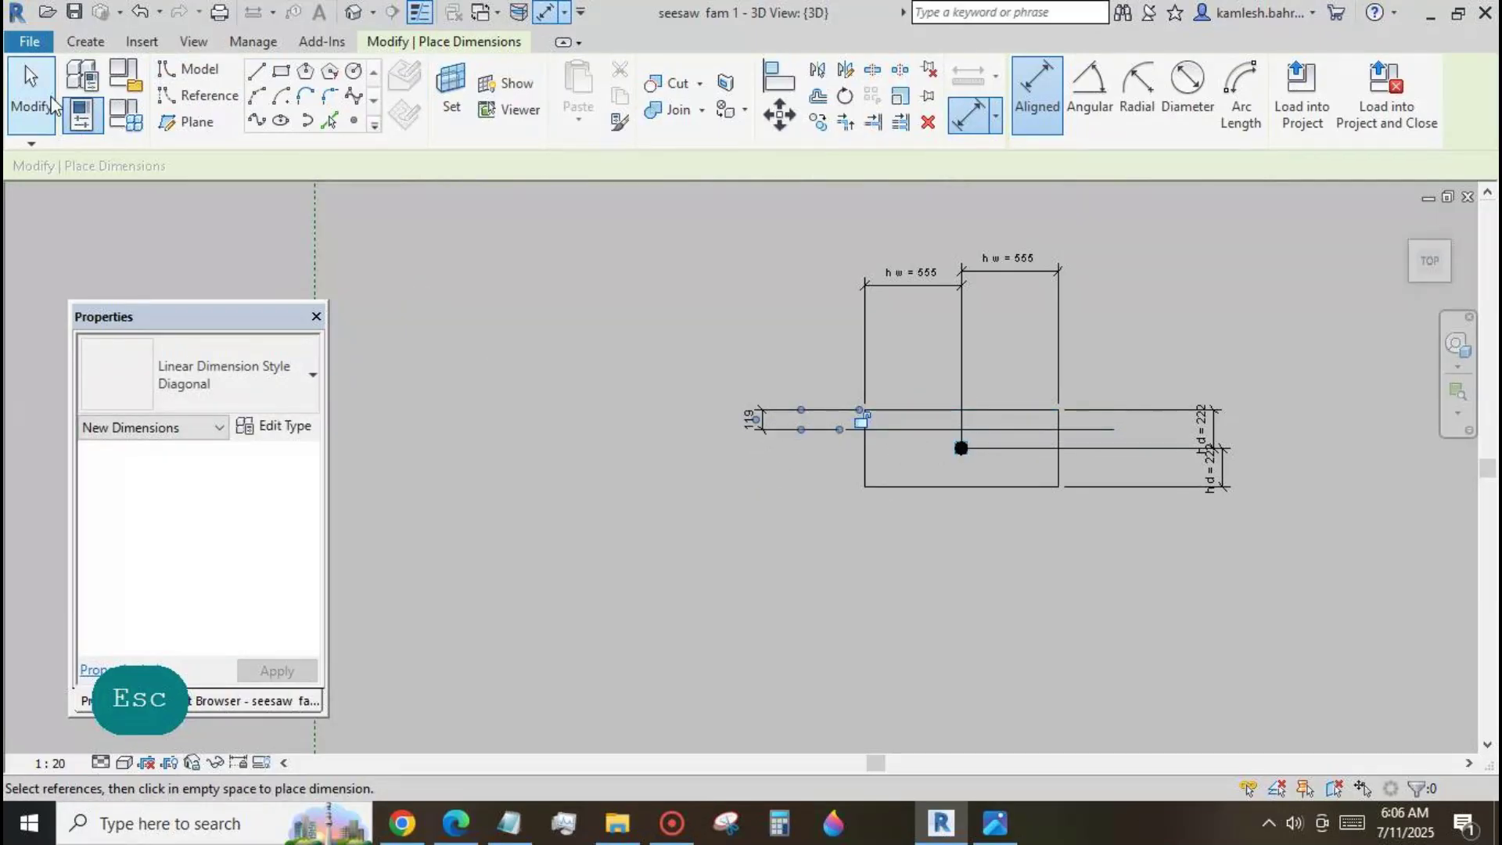
pyautogui.press('Escape')
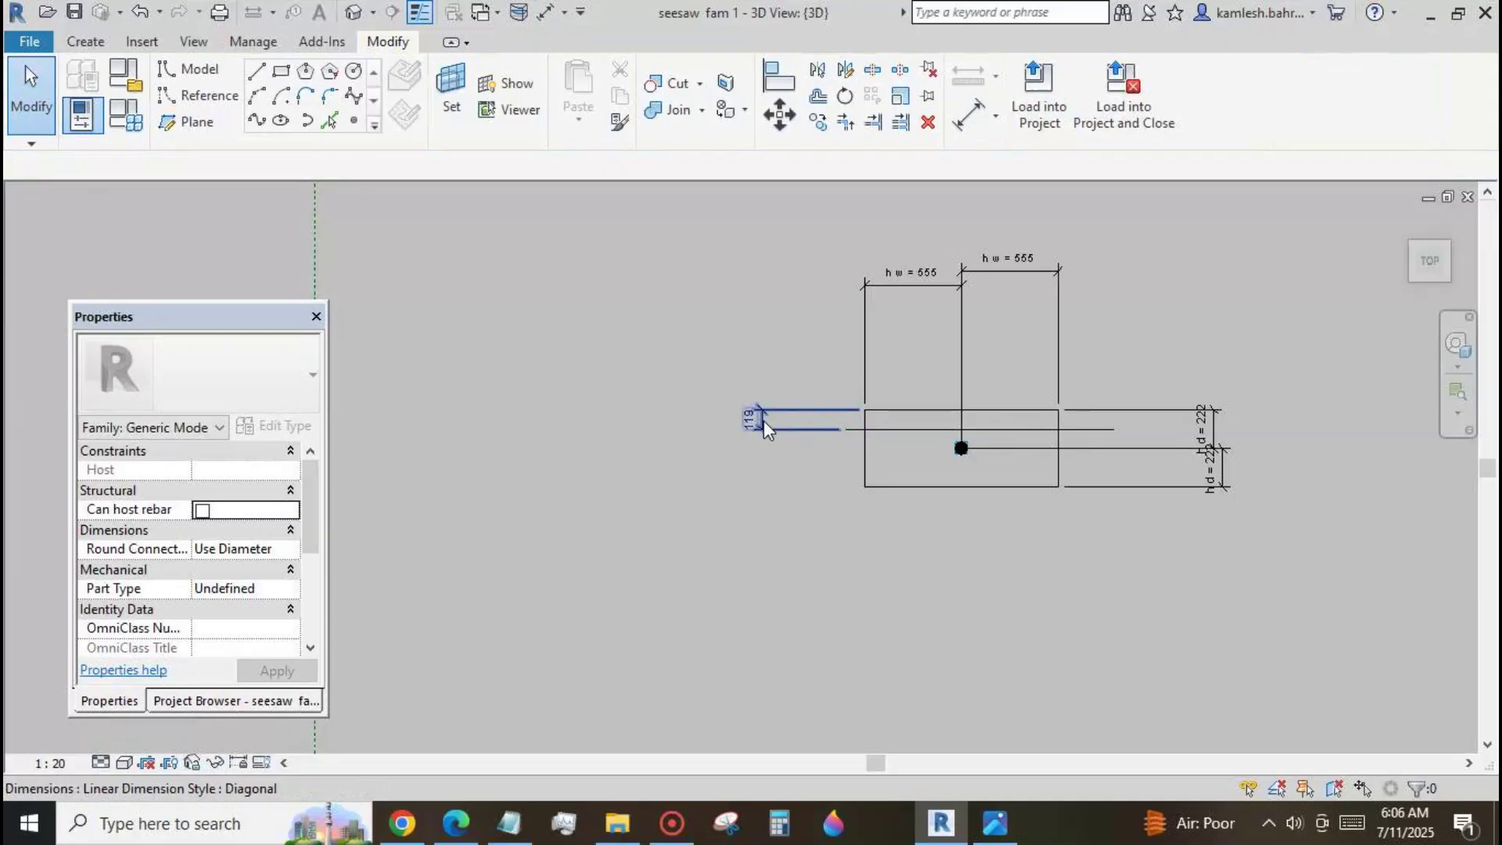
# Label the dimension between the upper side and the horizontal line with a new instance parameter named n d.
pyautogui.click(764, 420)
pyautogui.click(1216, 91)
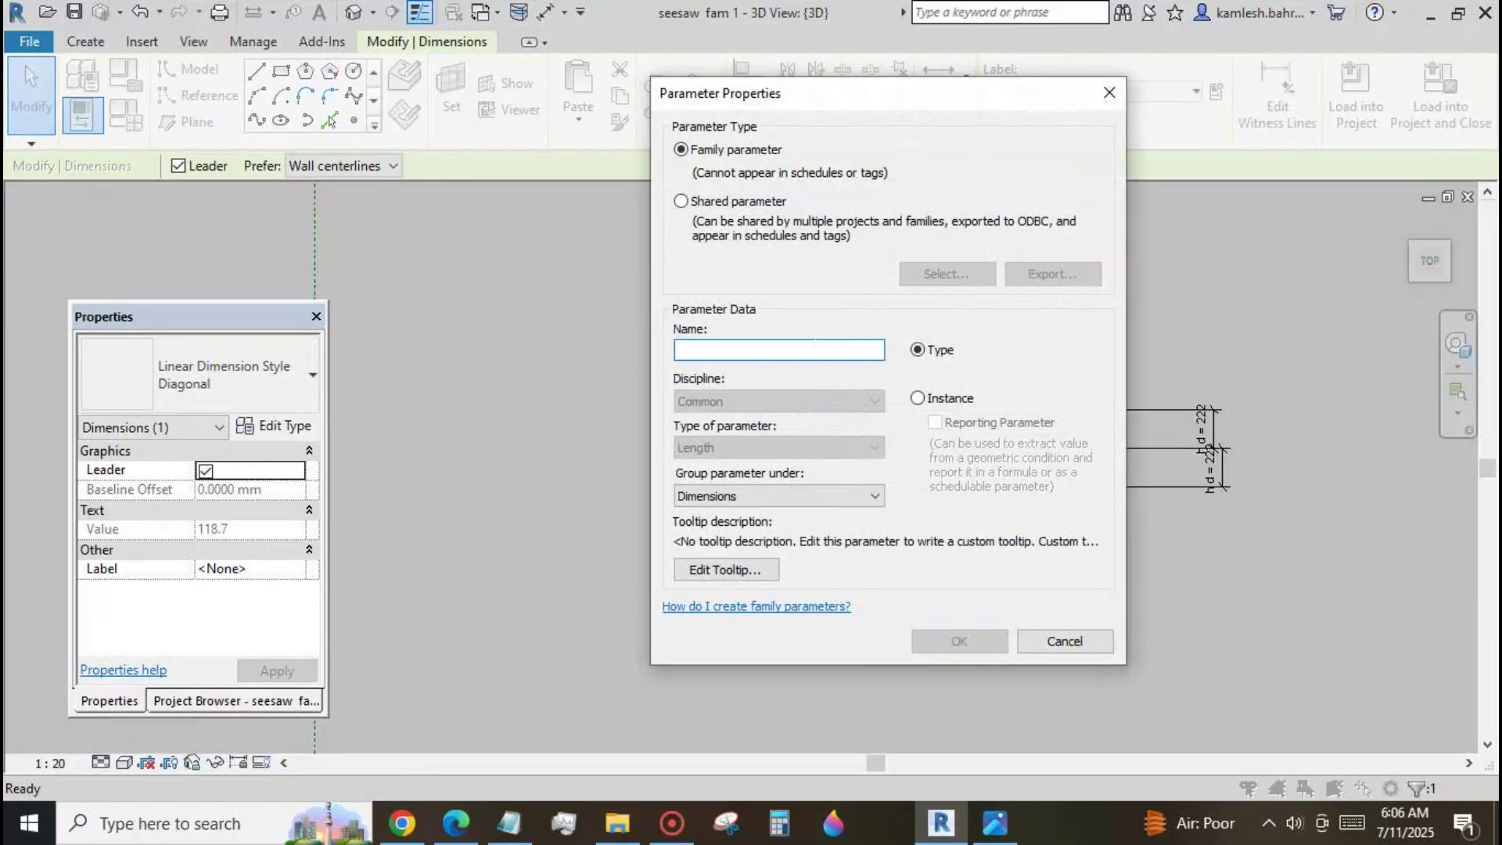
pyautogui.write('n d')
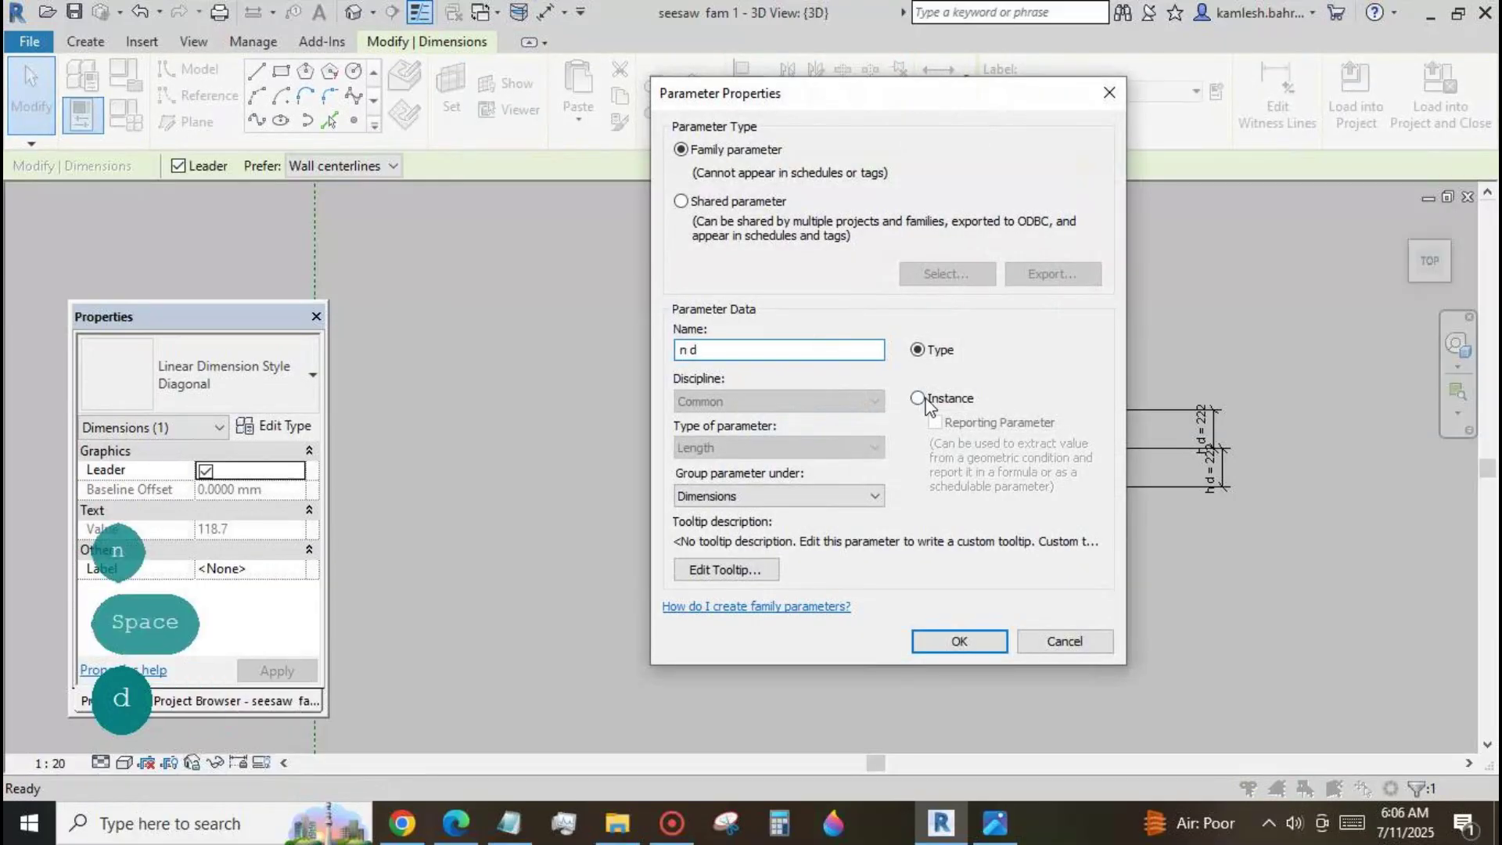
pyautogui.click(917, 398)
pyautogui.click(959, 641)
pyautogui.click(898, 602)
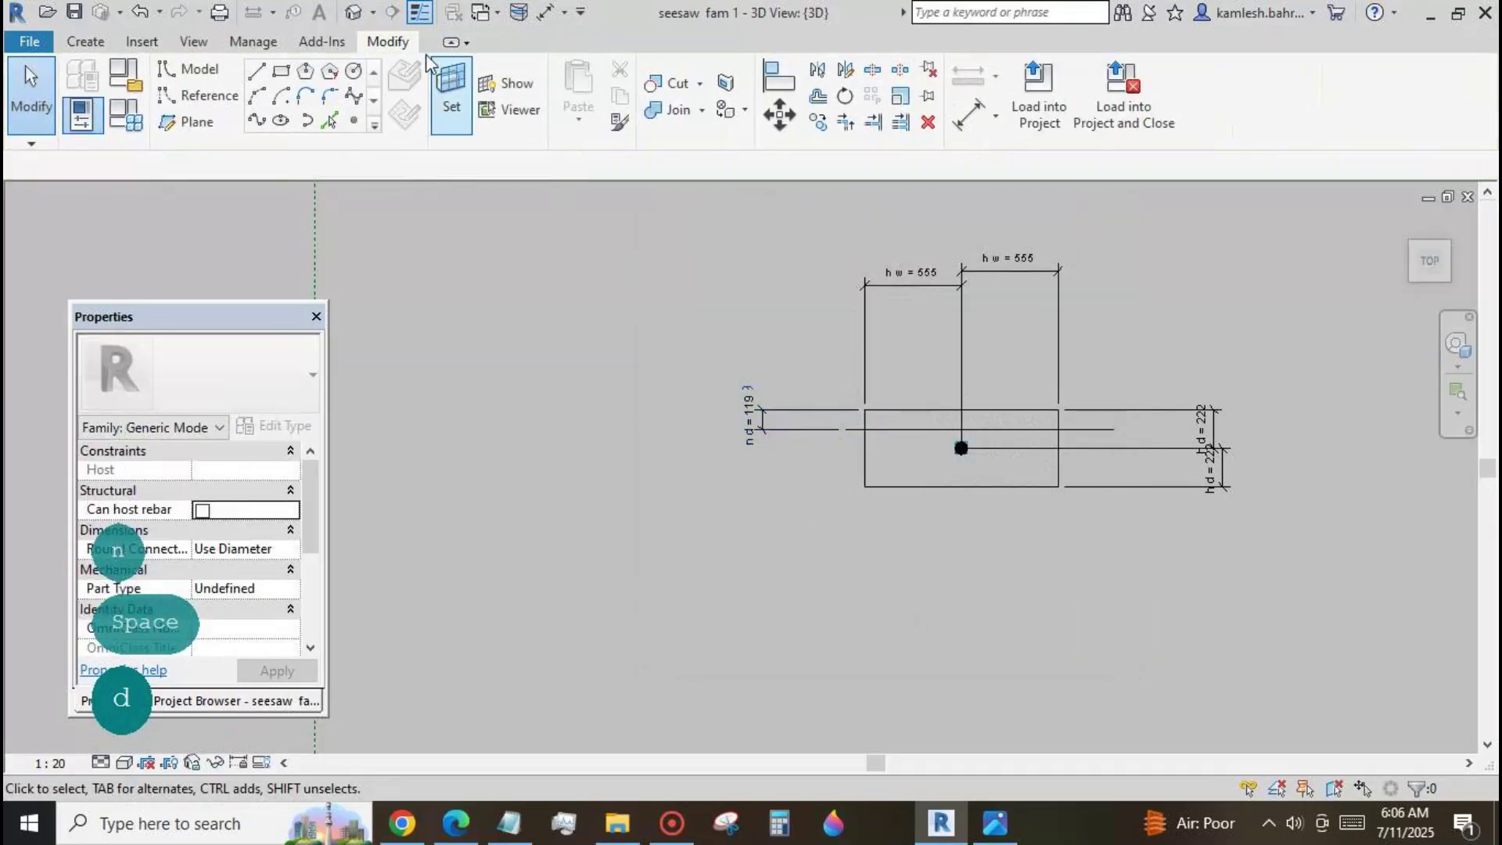
# In the family types, set the formula of h d to h w / 6.
pyautogui.scroll(2, 856, 576)
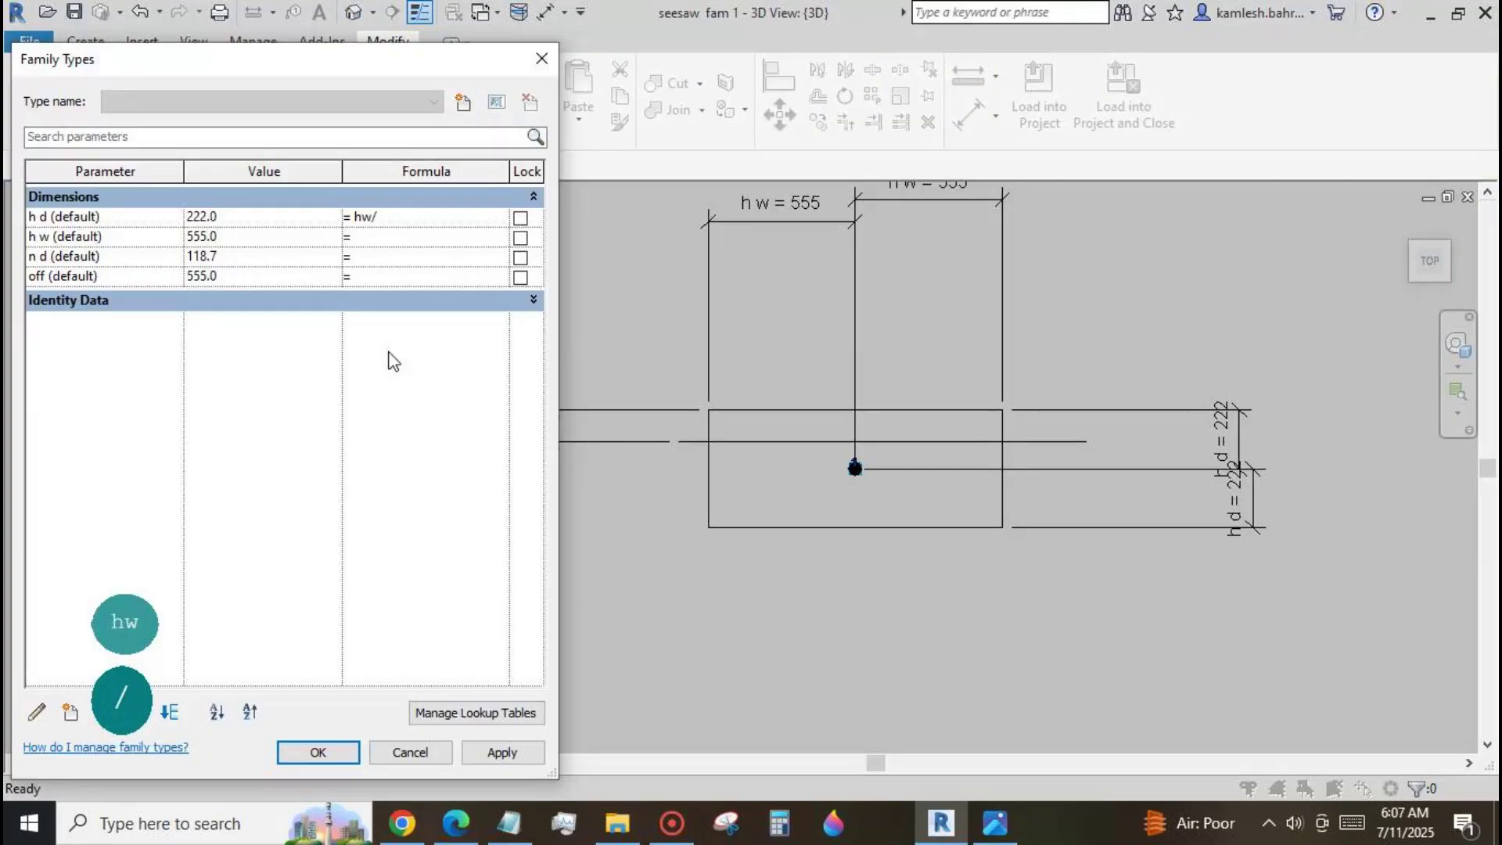
pyautogui.write('6')
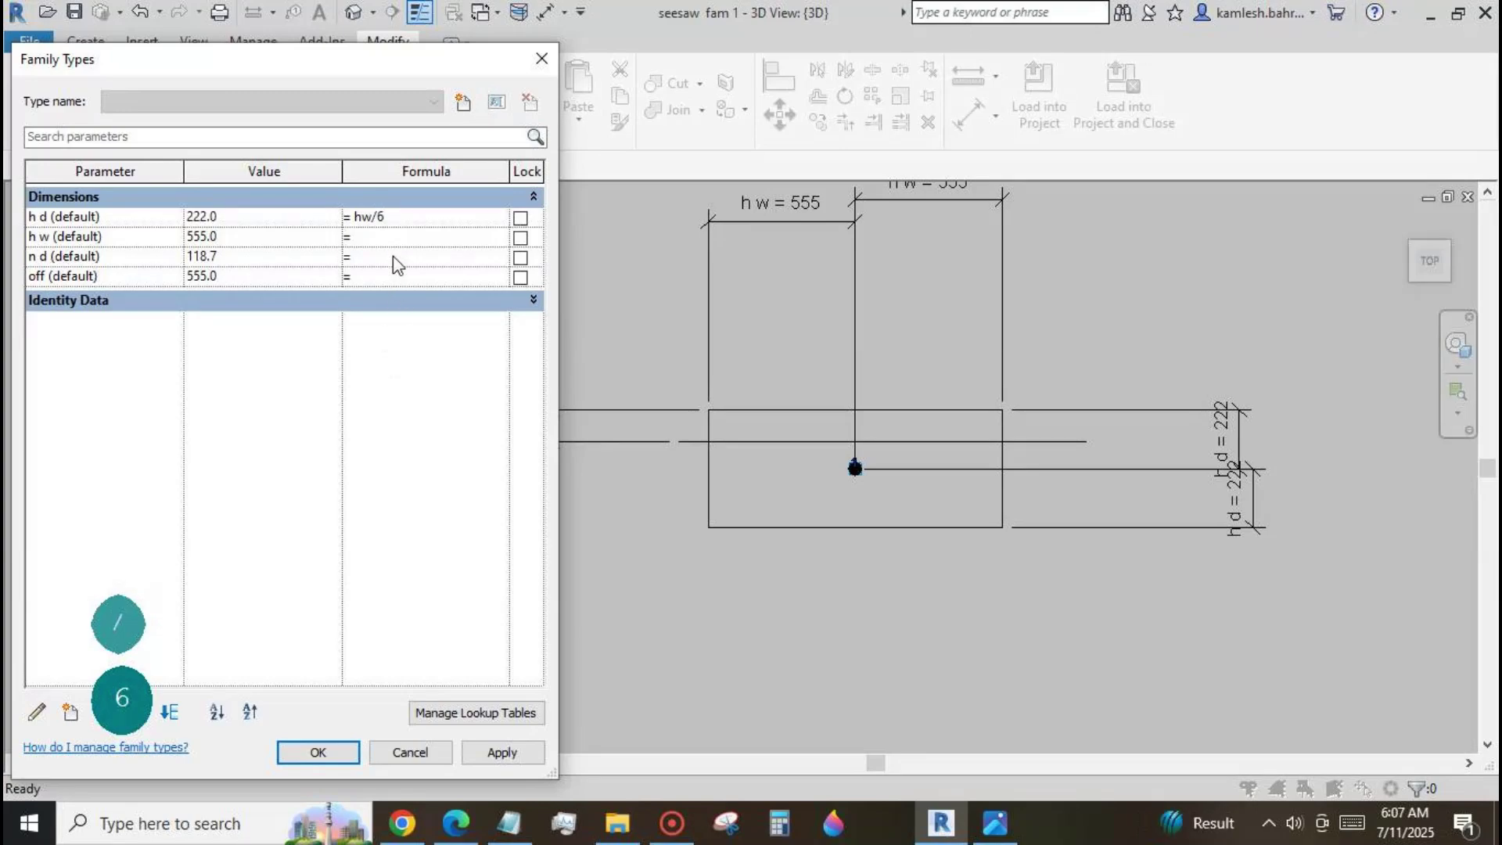
pyautogui.click(396, 277)
pyautogui.click(883, 436)
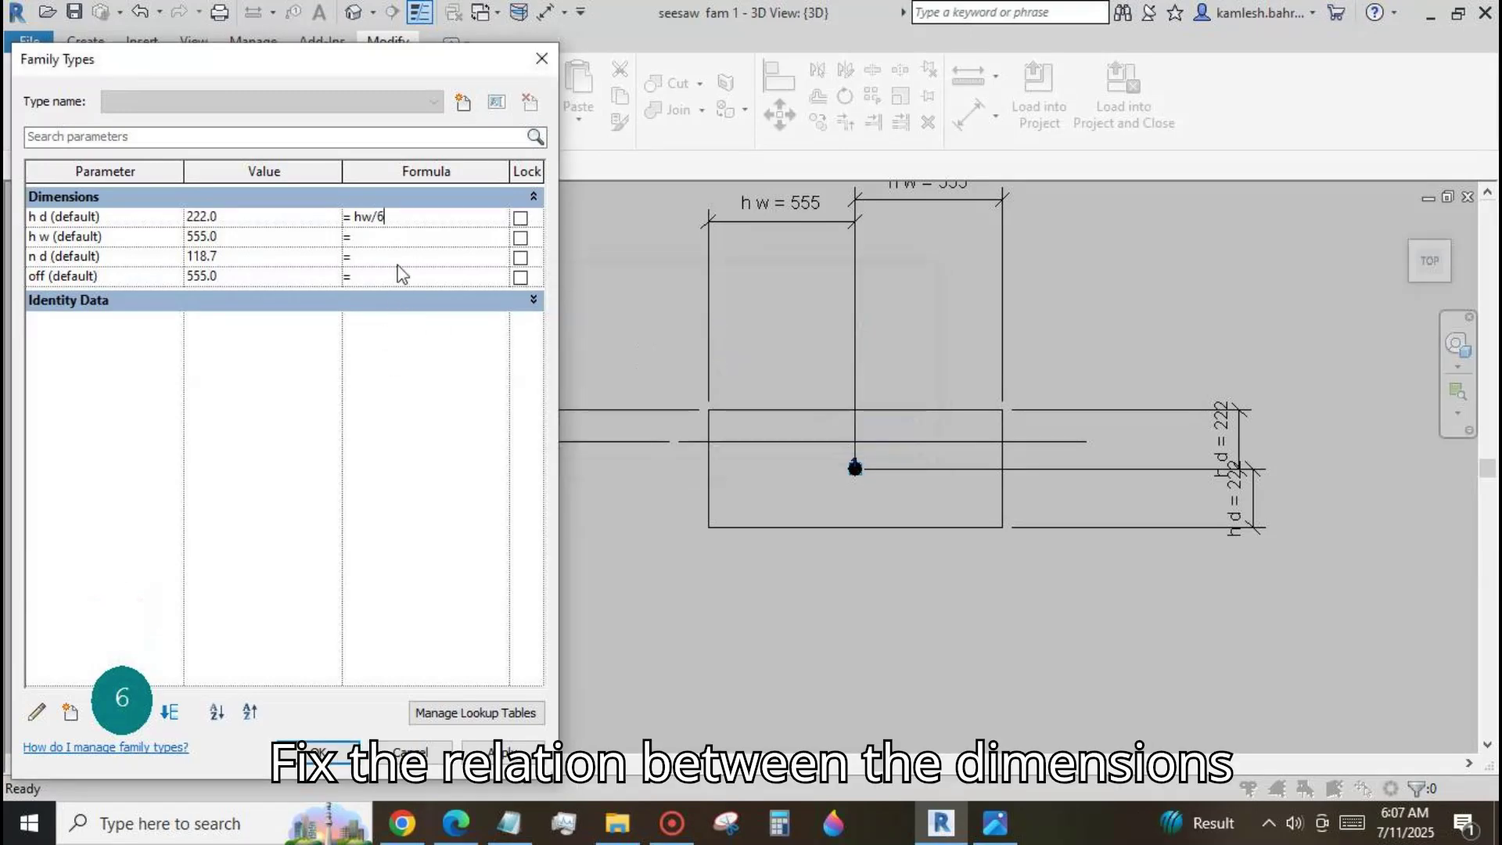
pyautogui.click(364, 216)
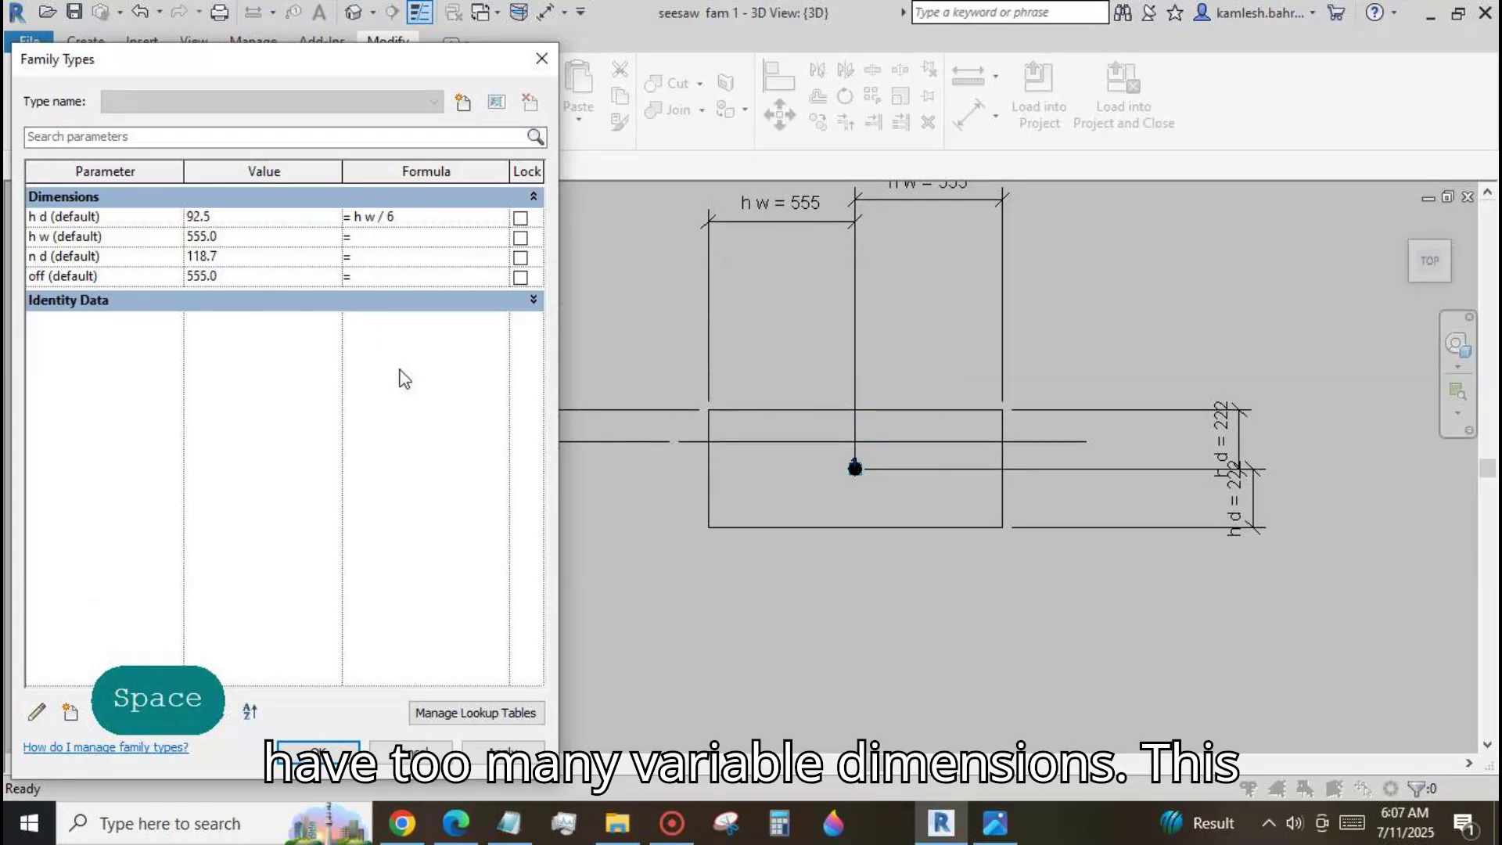
# Set the formula of n d to h d / 1.5 and apply the family types.
pyautogui.write('hd')
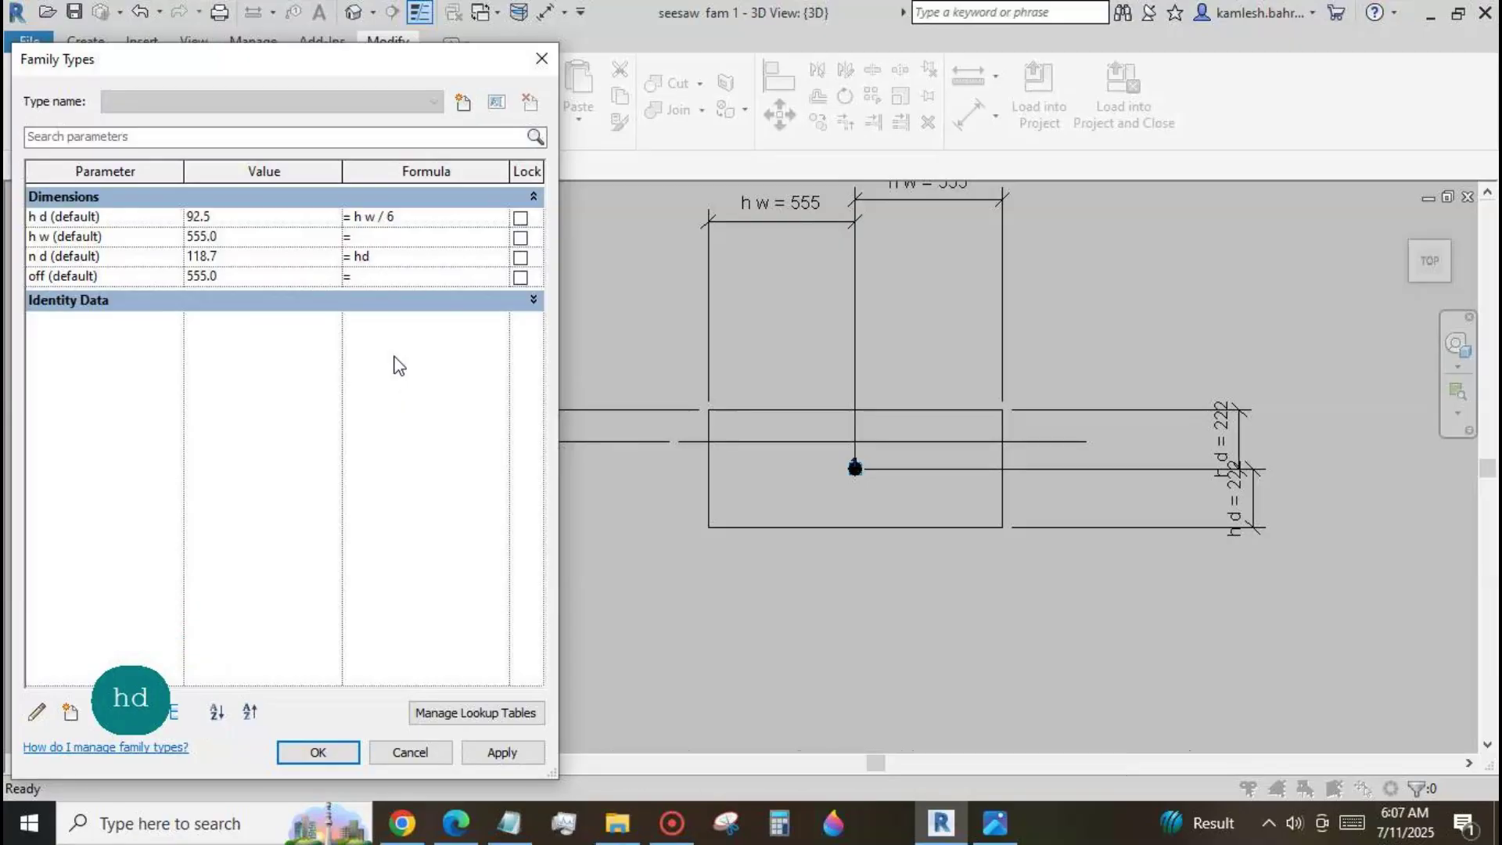
pyautogui.click(365, 256)
pyautogui.write('d')
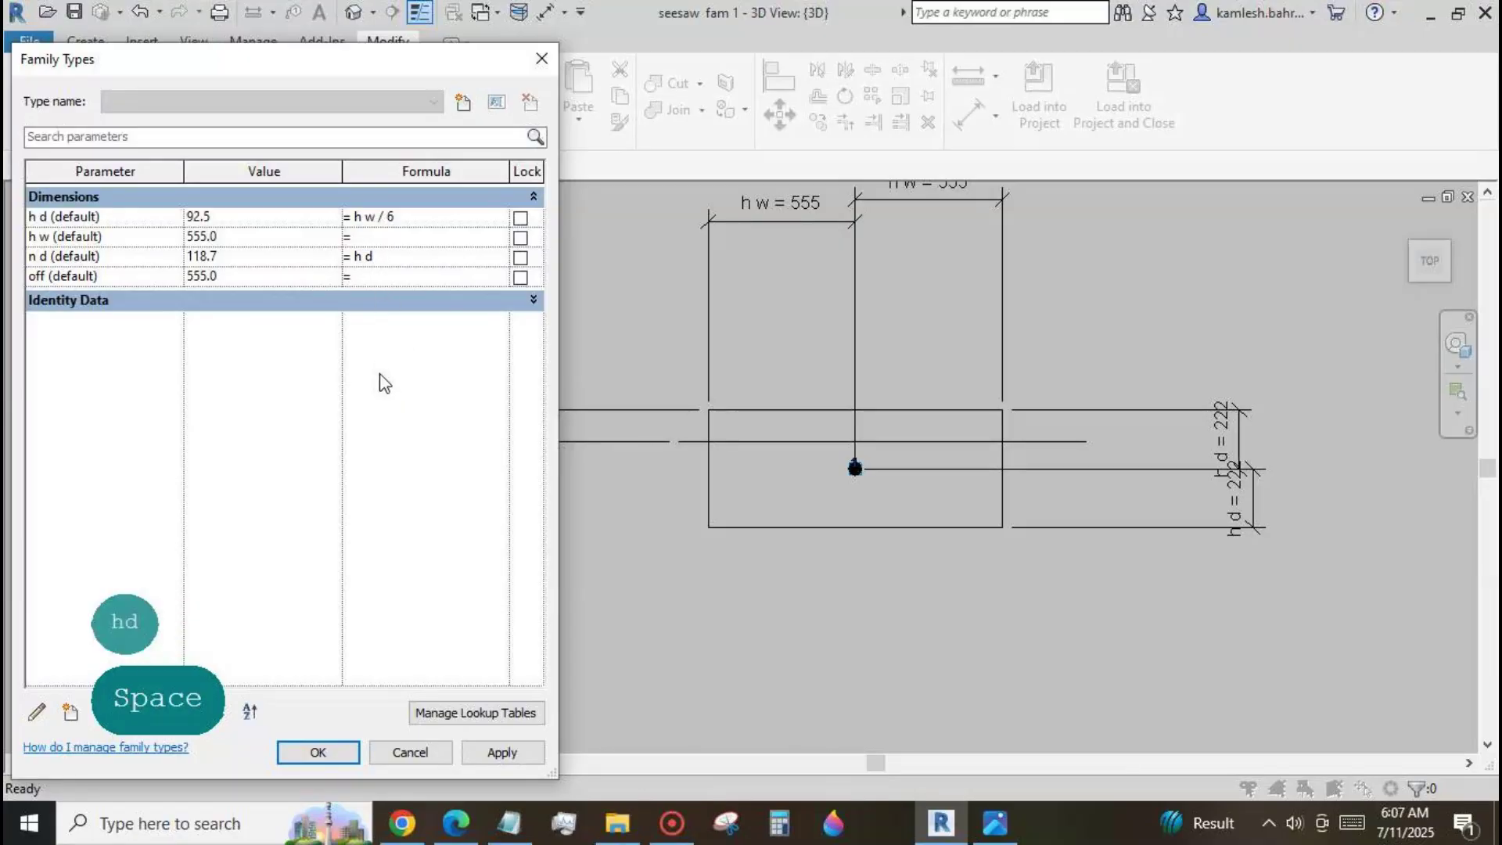
pyautogui.write('/1.5')
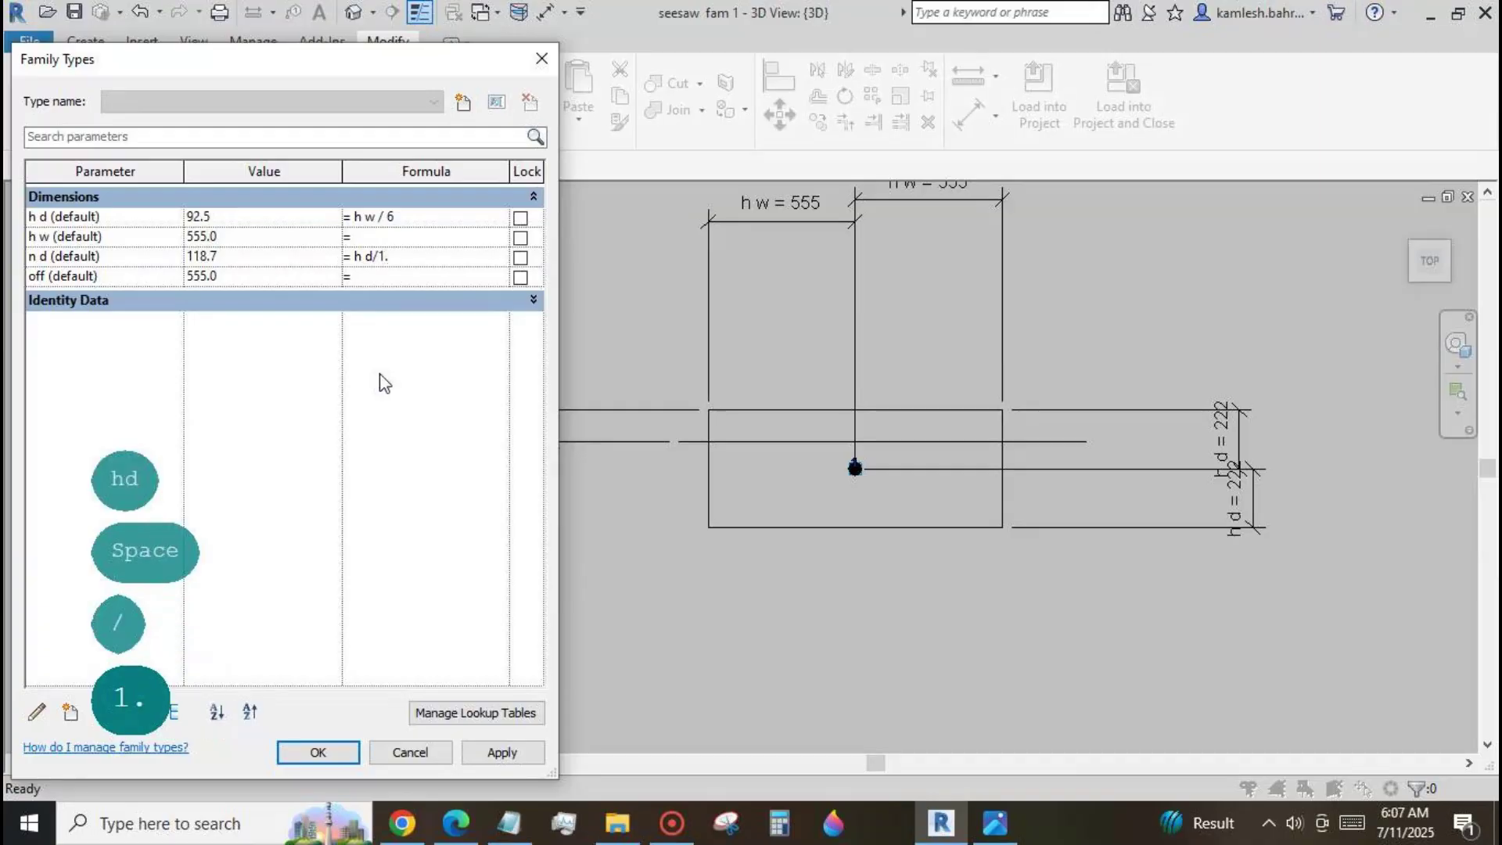
pyautogui.click(498, 753)
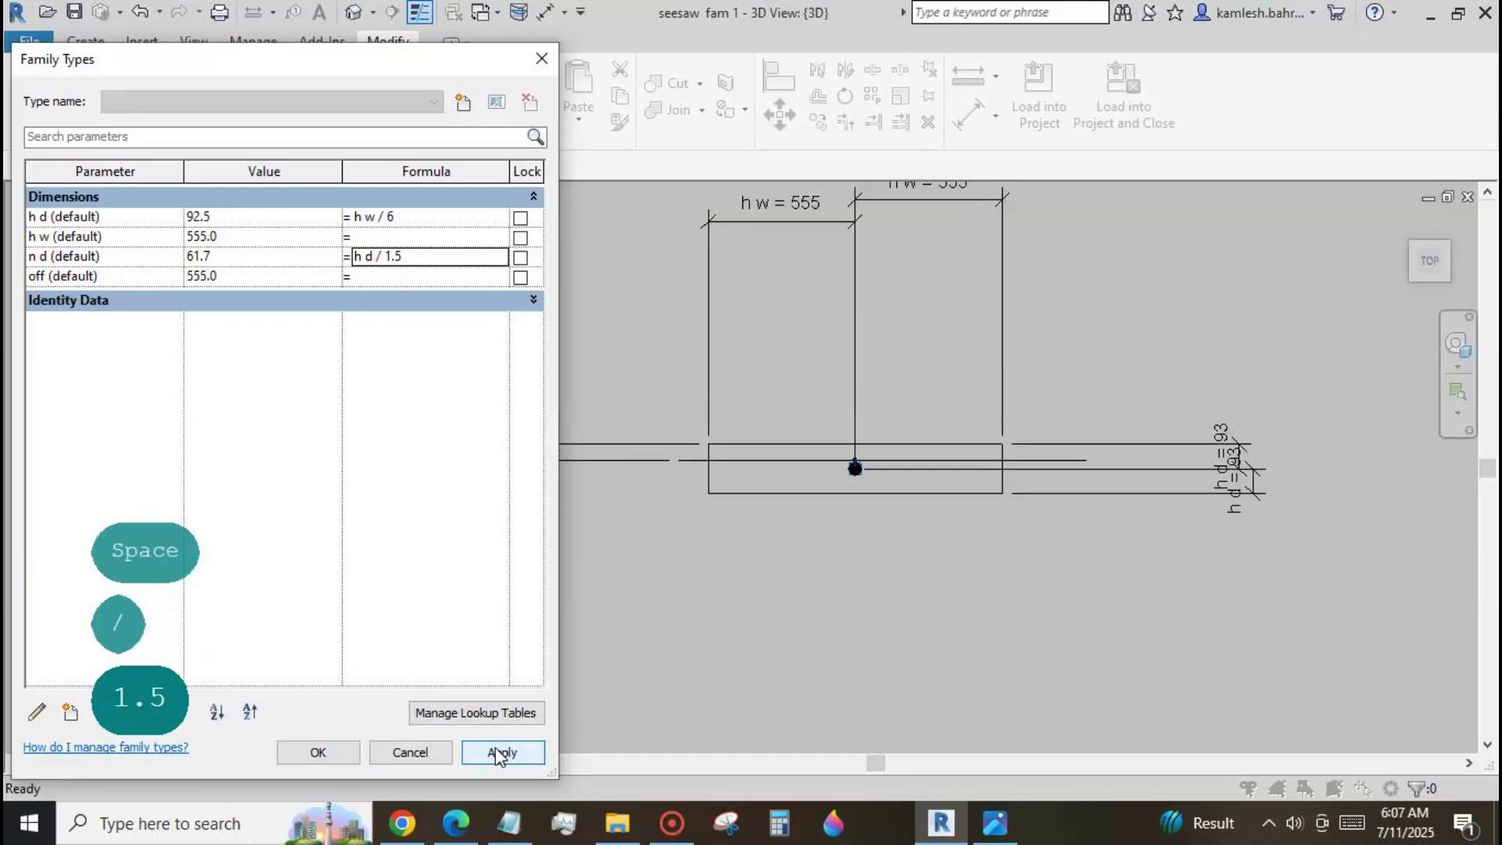
pyautogui.click(318, 752)
# Draw three vertical model lines about 235 mm long across the rectangle's upper side and the horizontal line, left of the reference point.
pyautogui.scroll(2, 831, 454)
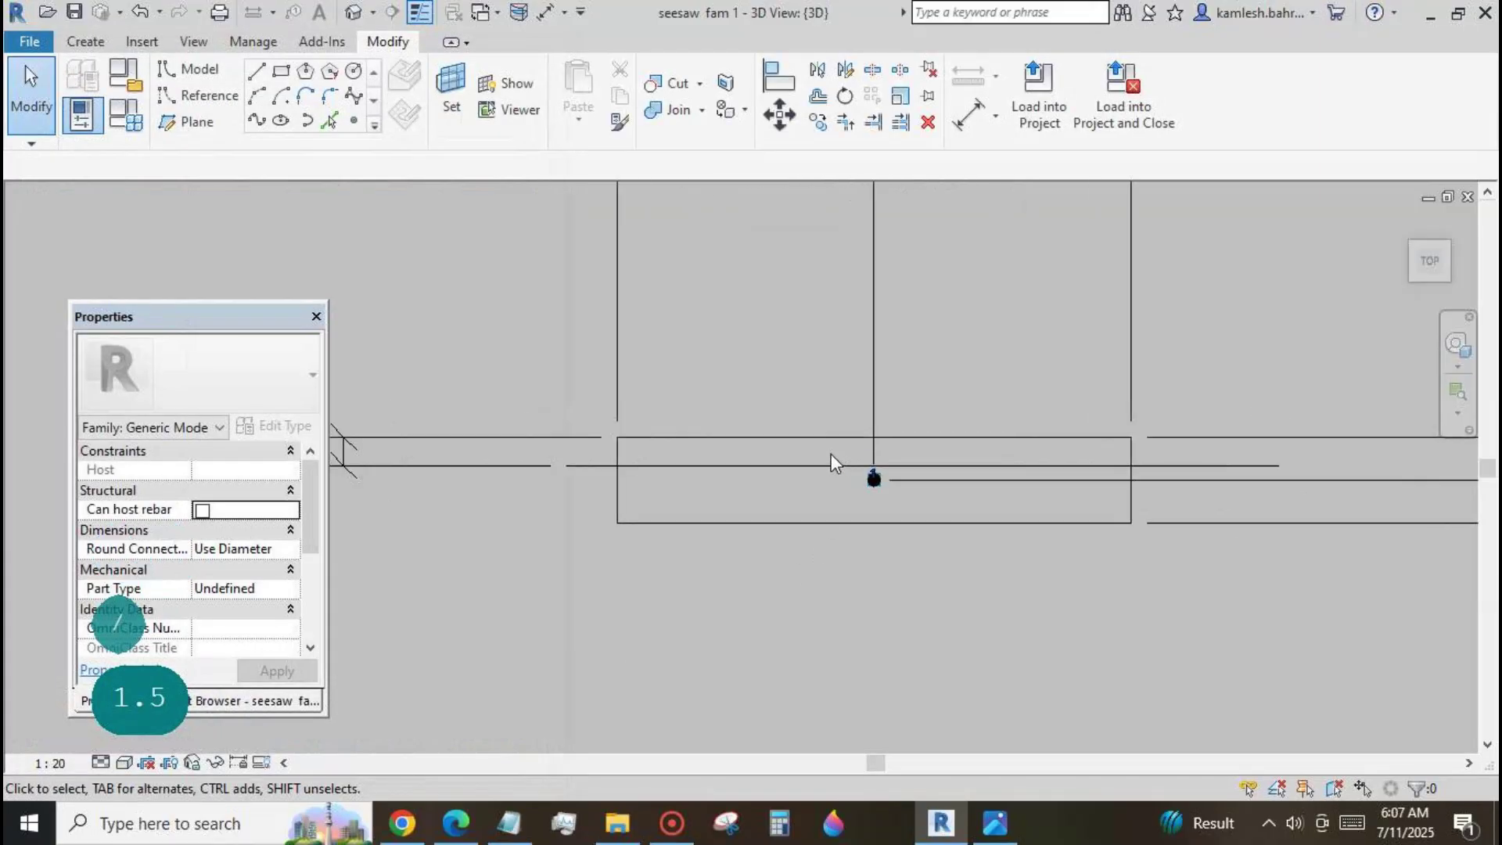
pyautogui.scroll(-1, 642, 295)
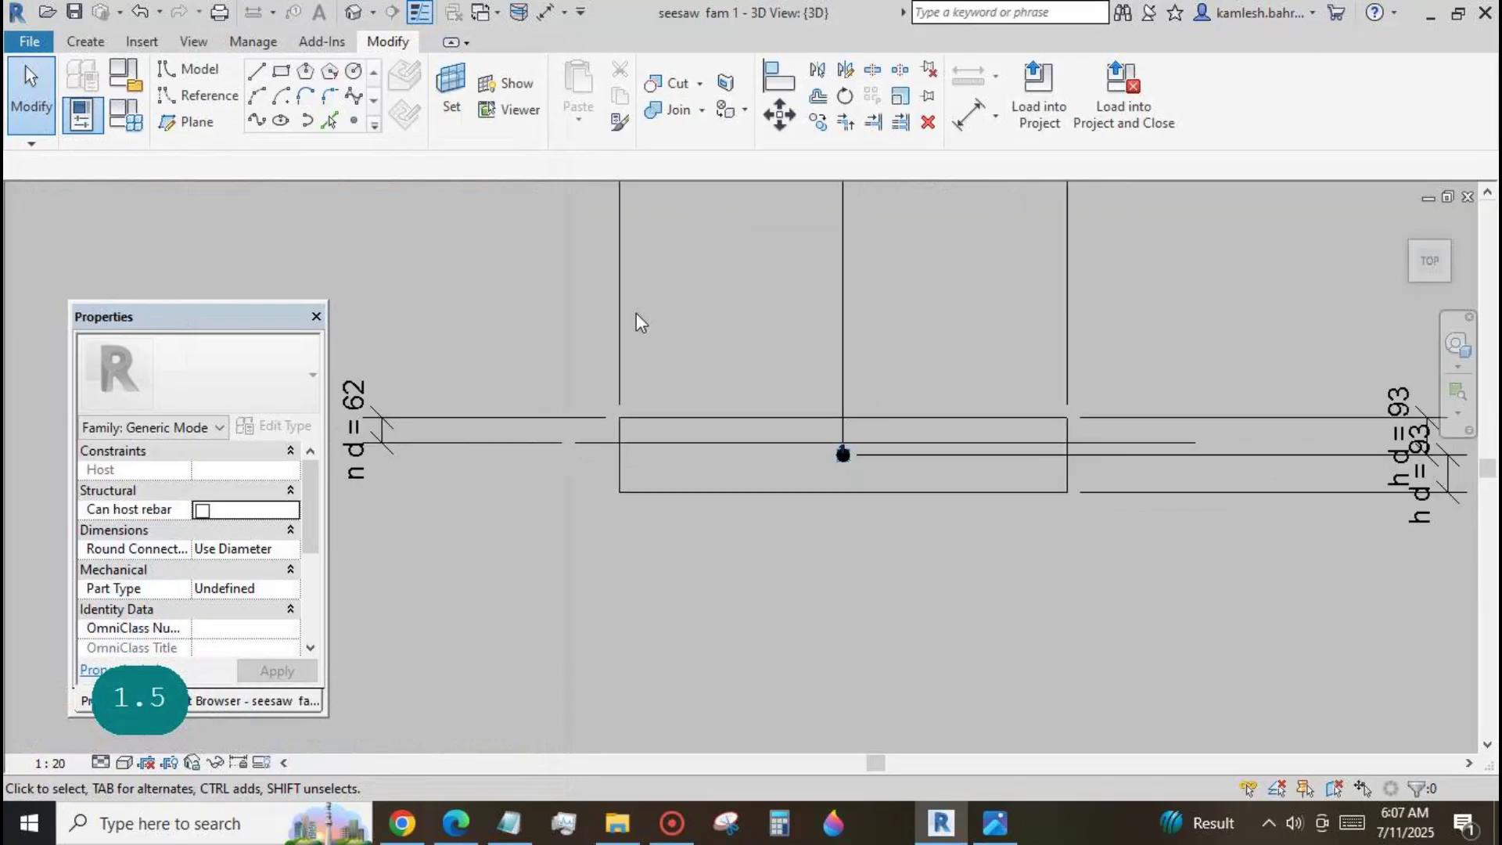
pyautogui.click(189, 77)
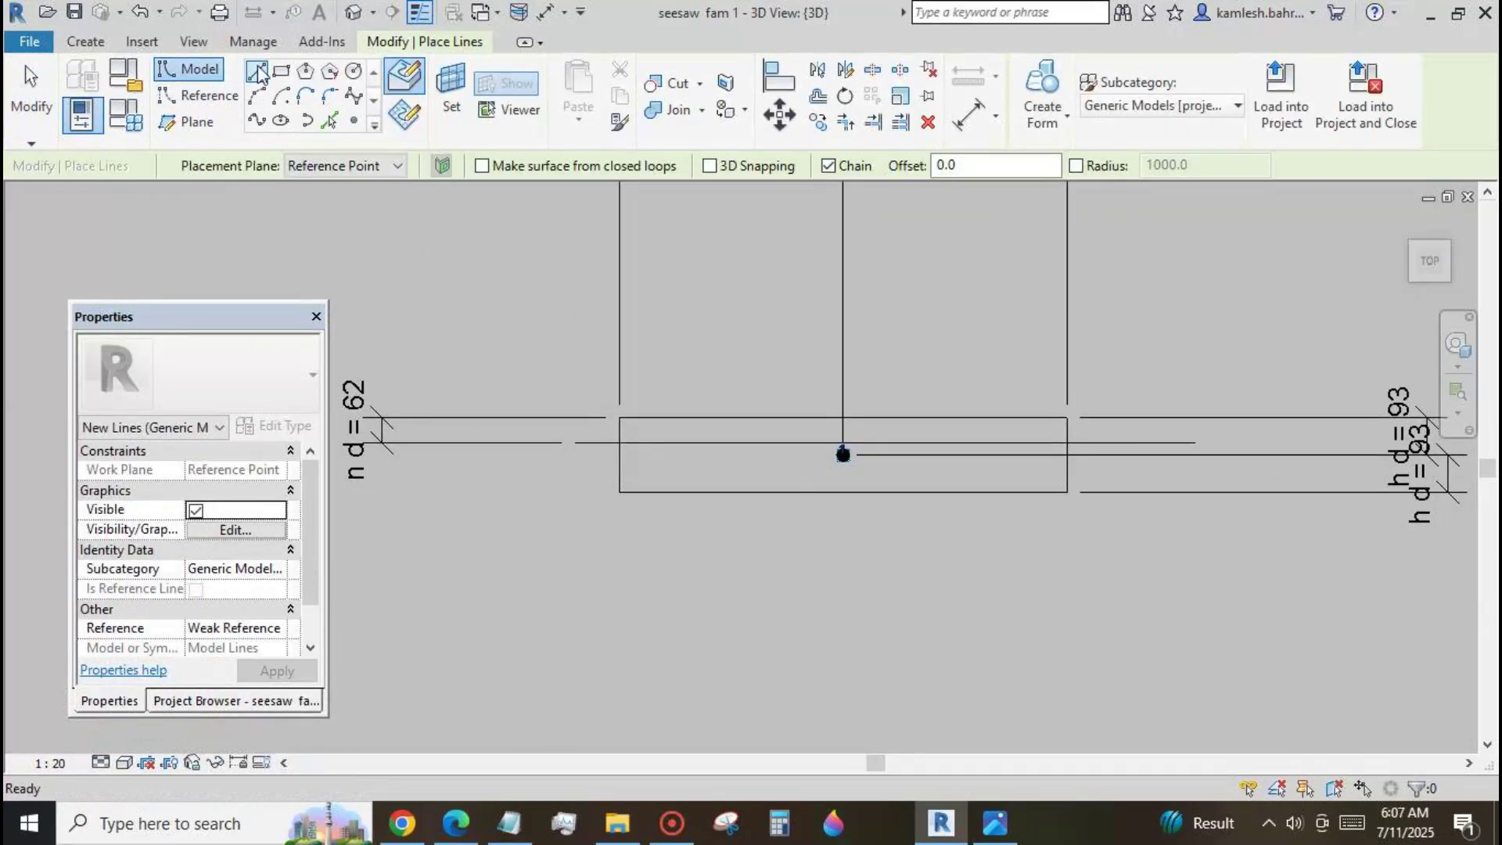
pyautogui.click(669, 378)
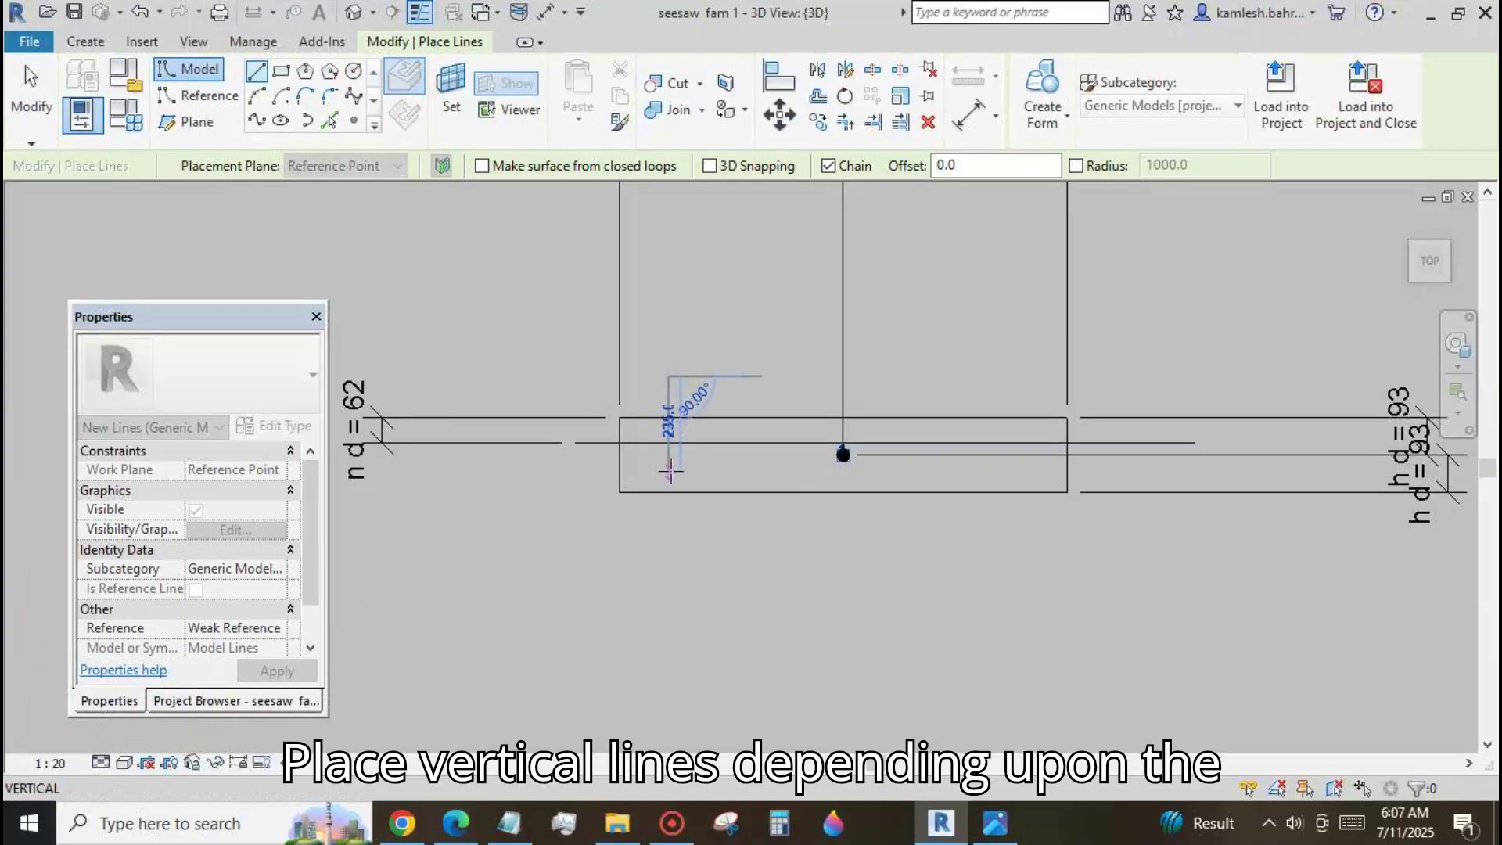
pyautogui.click(670, 470)
pyautogui.press('Escape')
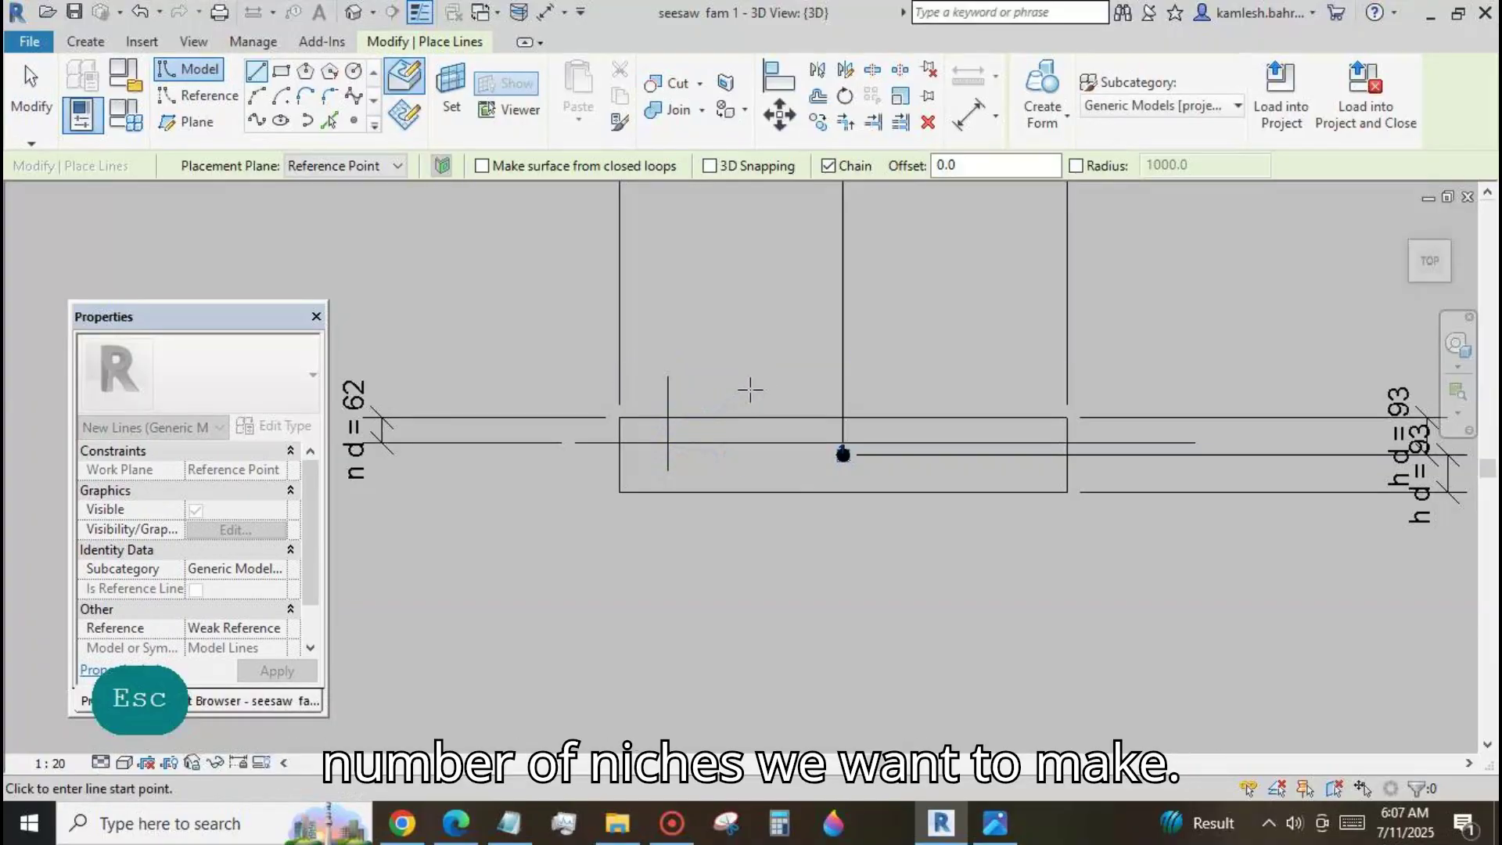
pyautogui.scroll(-3, 665, 595)
pyautogui.press('Escape')
pyautogui.click(727, 493)
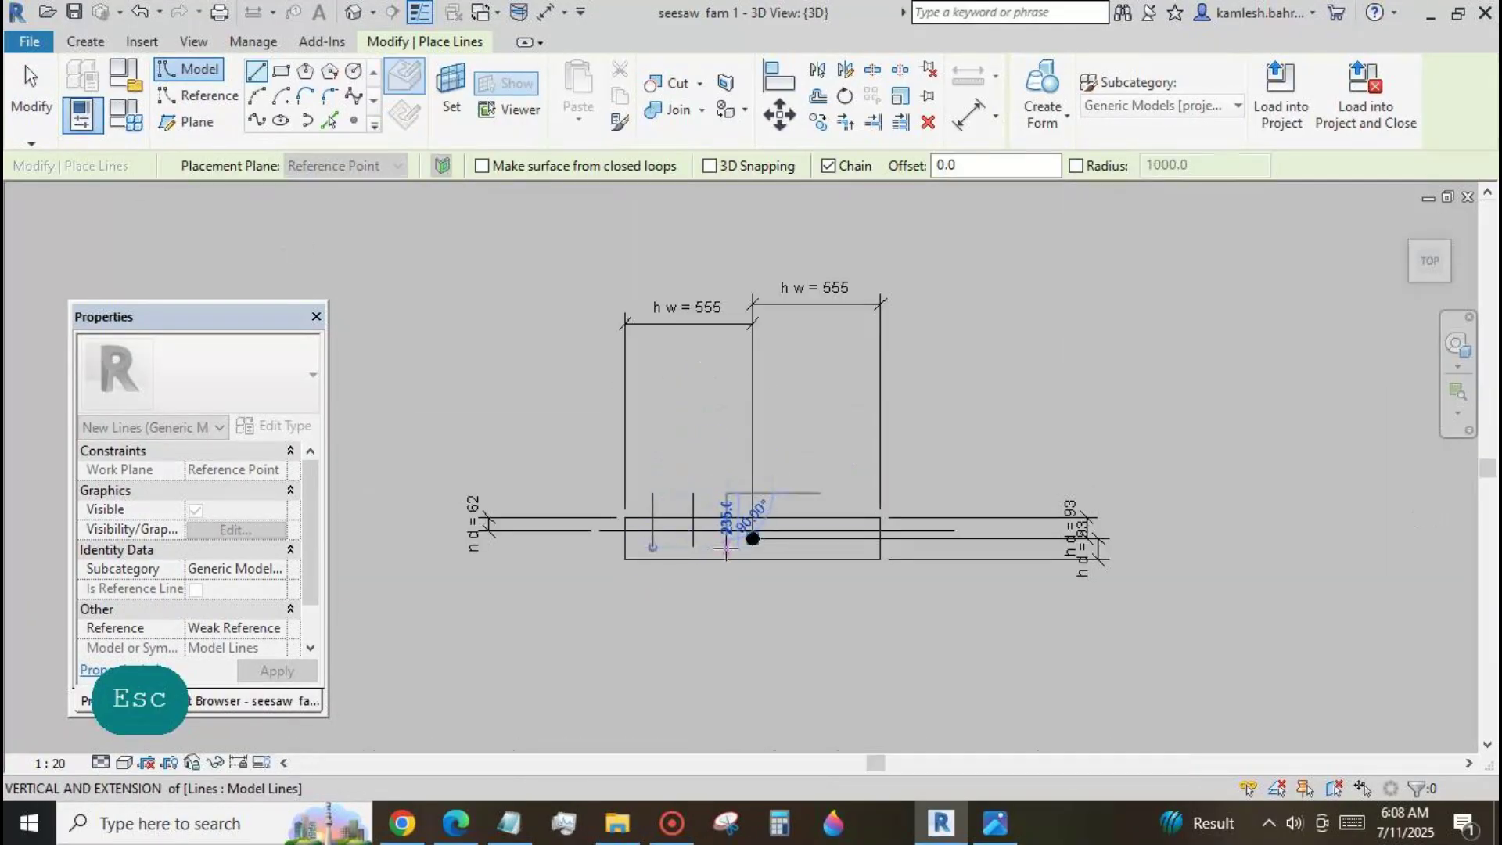
pyautogui.click(727, 546)
pyautogui.press('Escape')
# Draw three more vertical model lines across the upper side and the horizontal line, right of the reference point.
pyautogui.click(772, 493)
pyautogui.click(772, 540)
pyautogui.press('Escape')
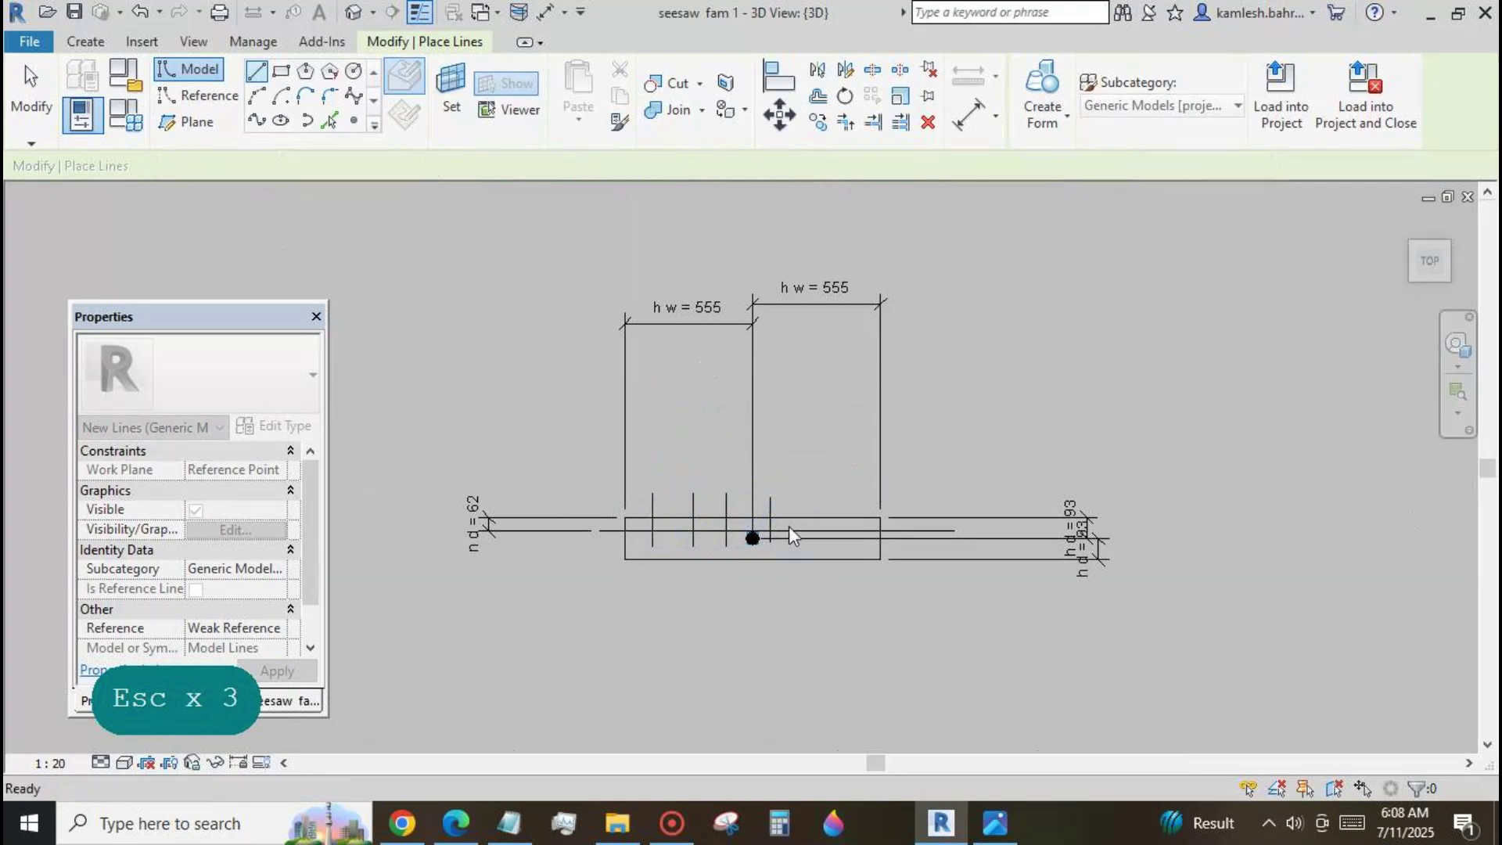
pyautogui.click(816, 494)
pyautogui.click(816, 540)
pyautogui.press('Escape')
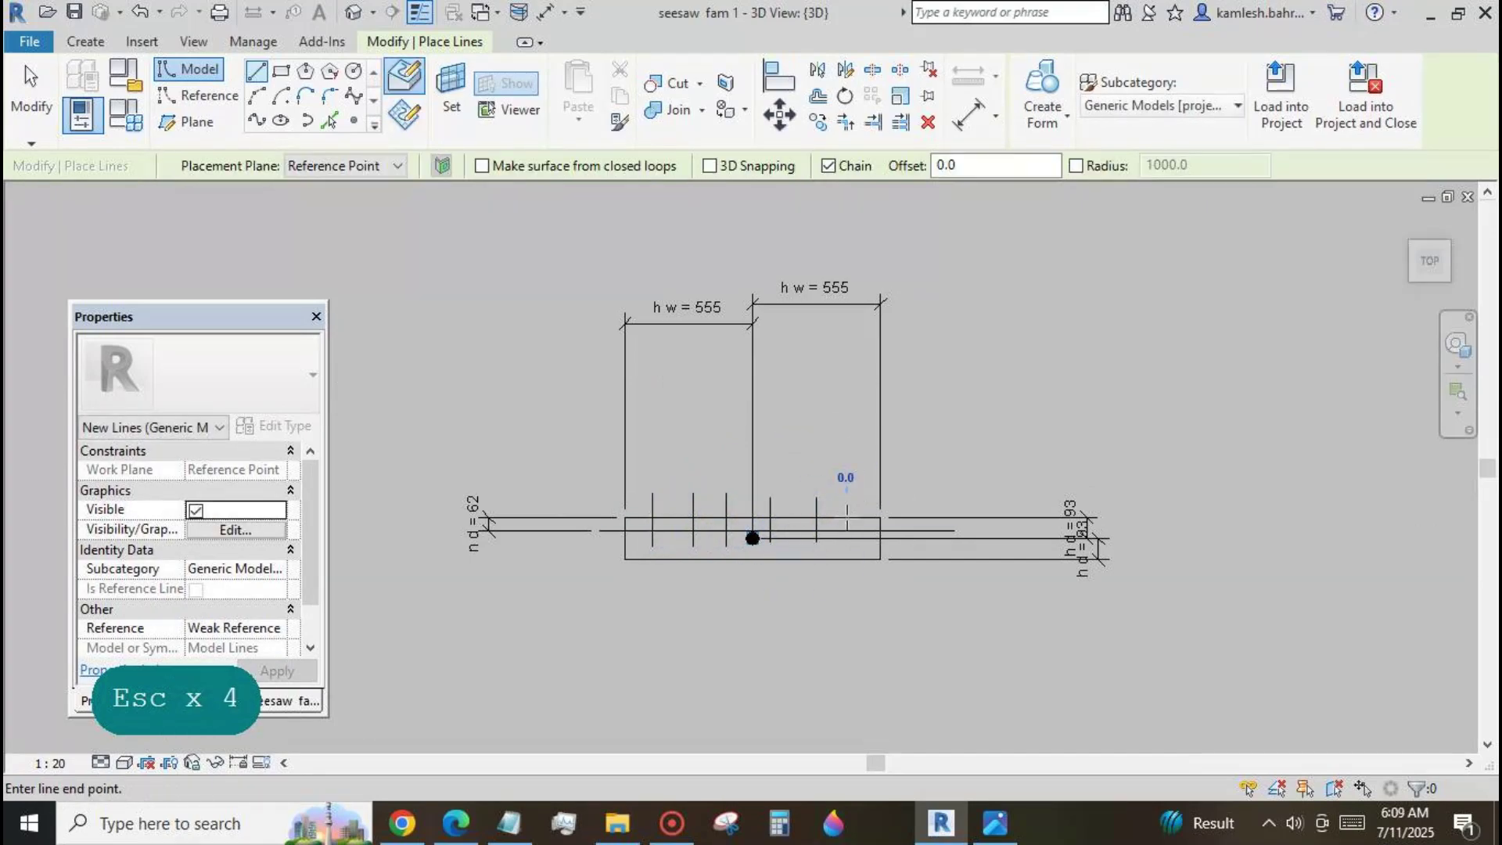
pyautogui.click(846, 546)
pyautogui.press('Escape')
pyautogui.press('Escape')
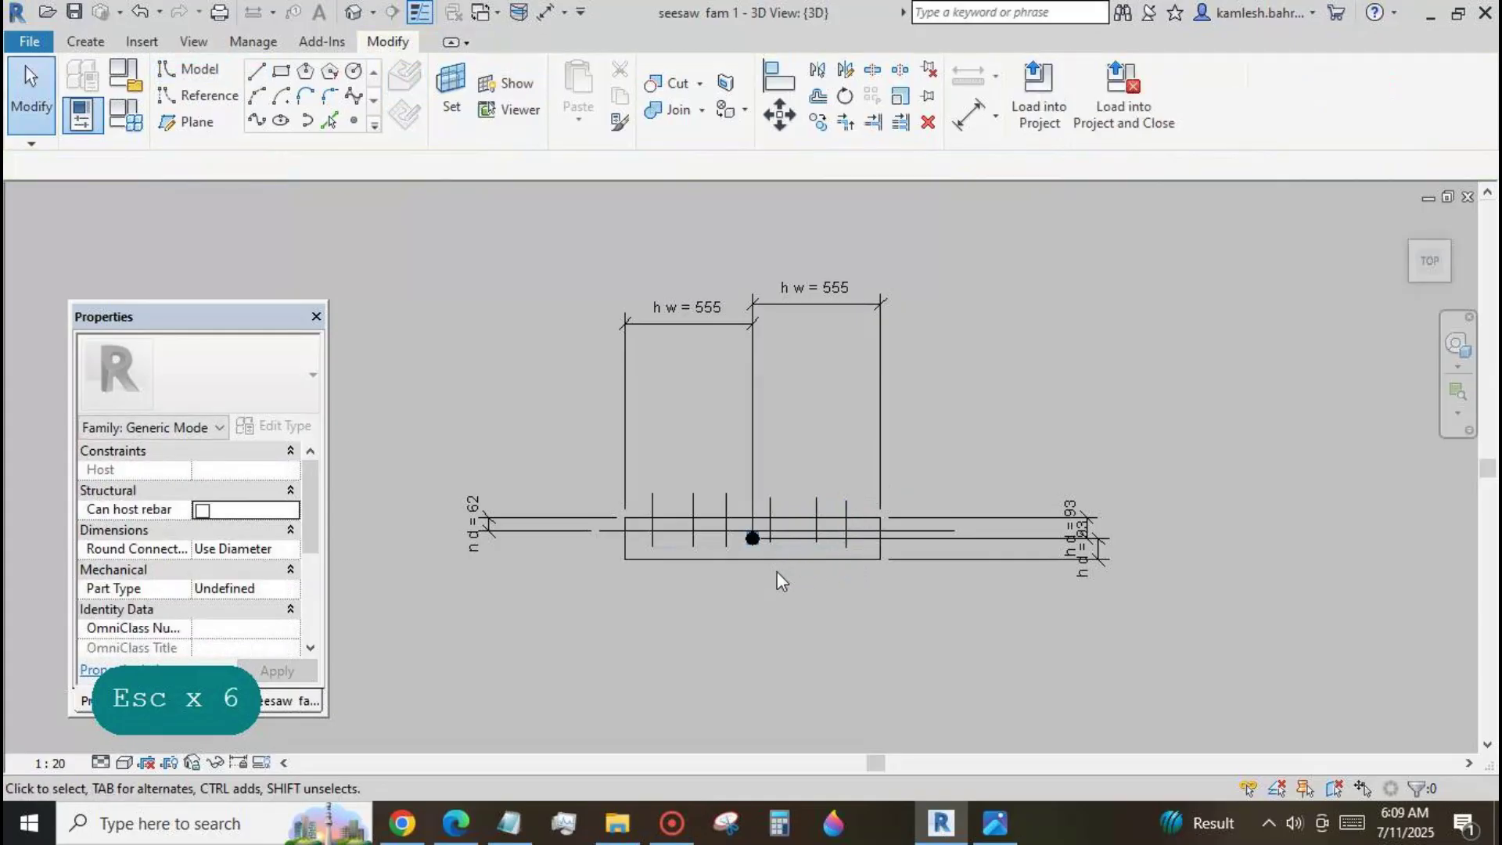
# Split the rectangle's upper side between the first and second, third and fourth, and fifth and sixth vertical lines.
pyautogui.scroll(2, 777, 571)
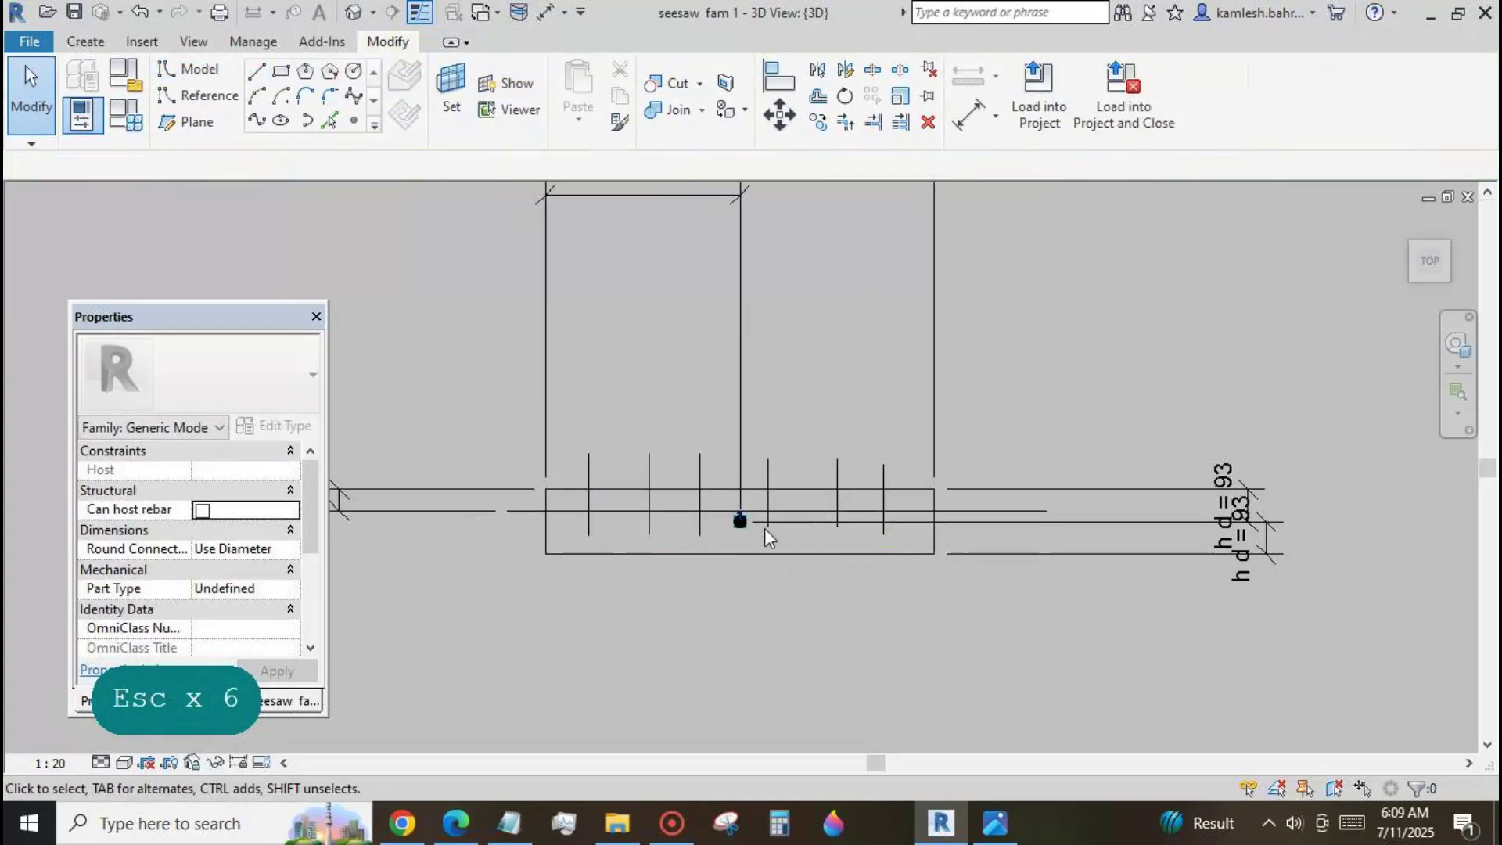
pyautogui.scroll(2, 615, 472)
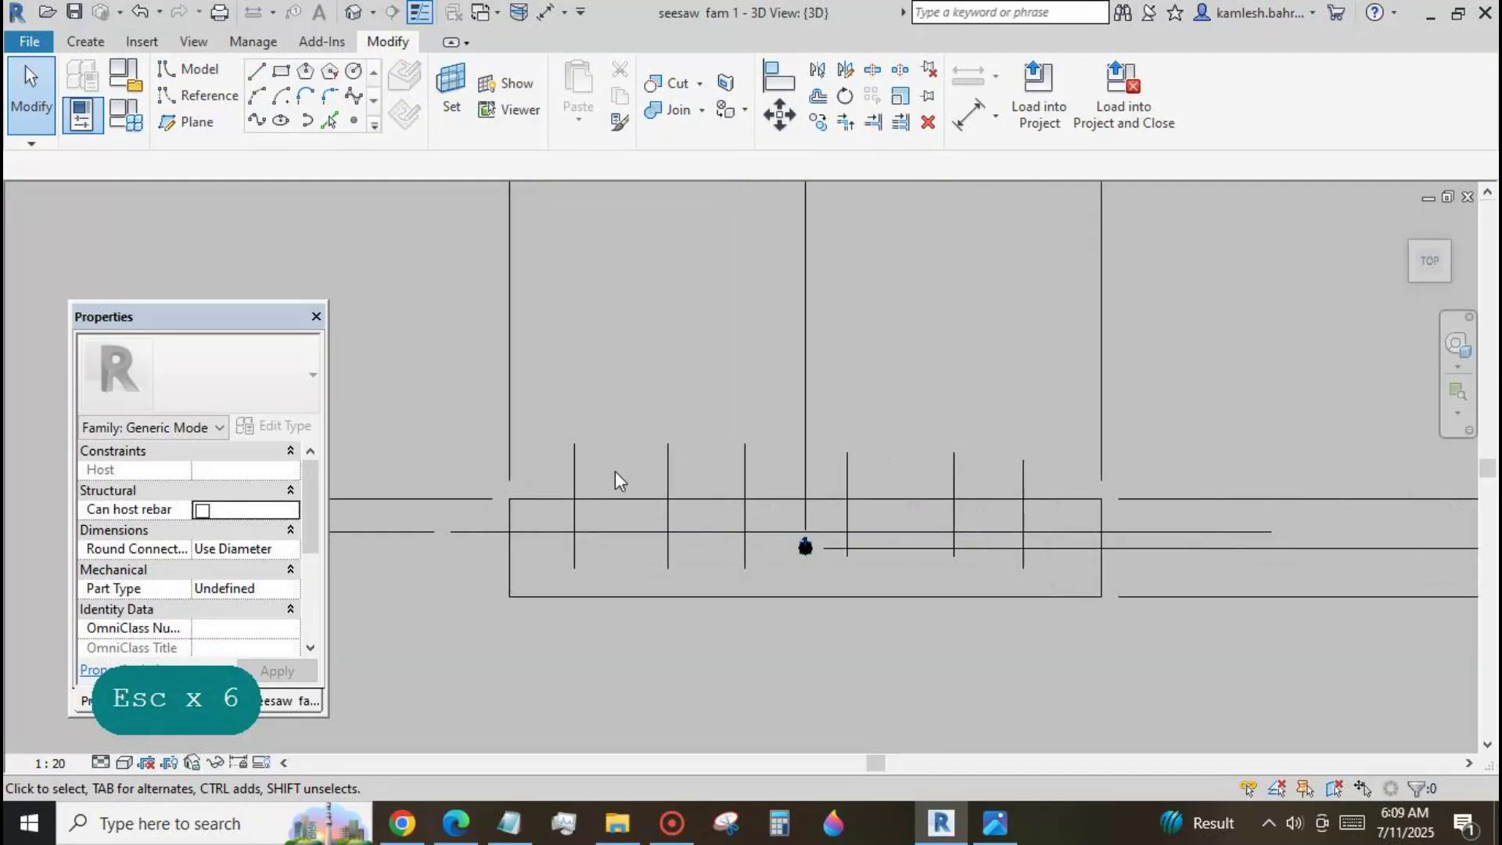
pyautogui.click(872, 69)
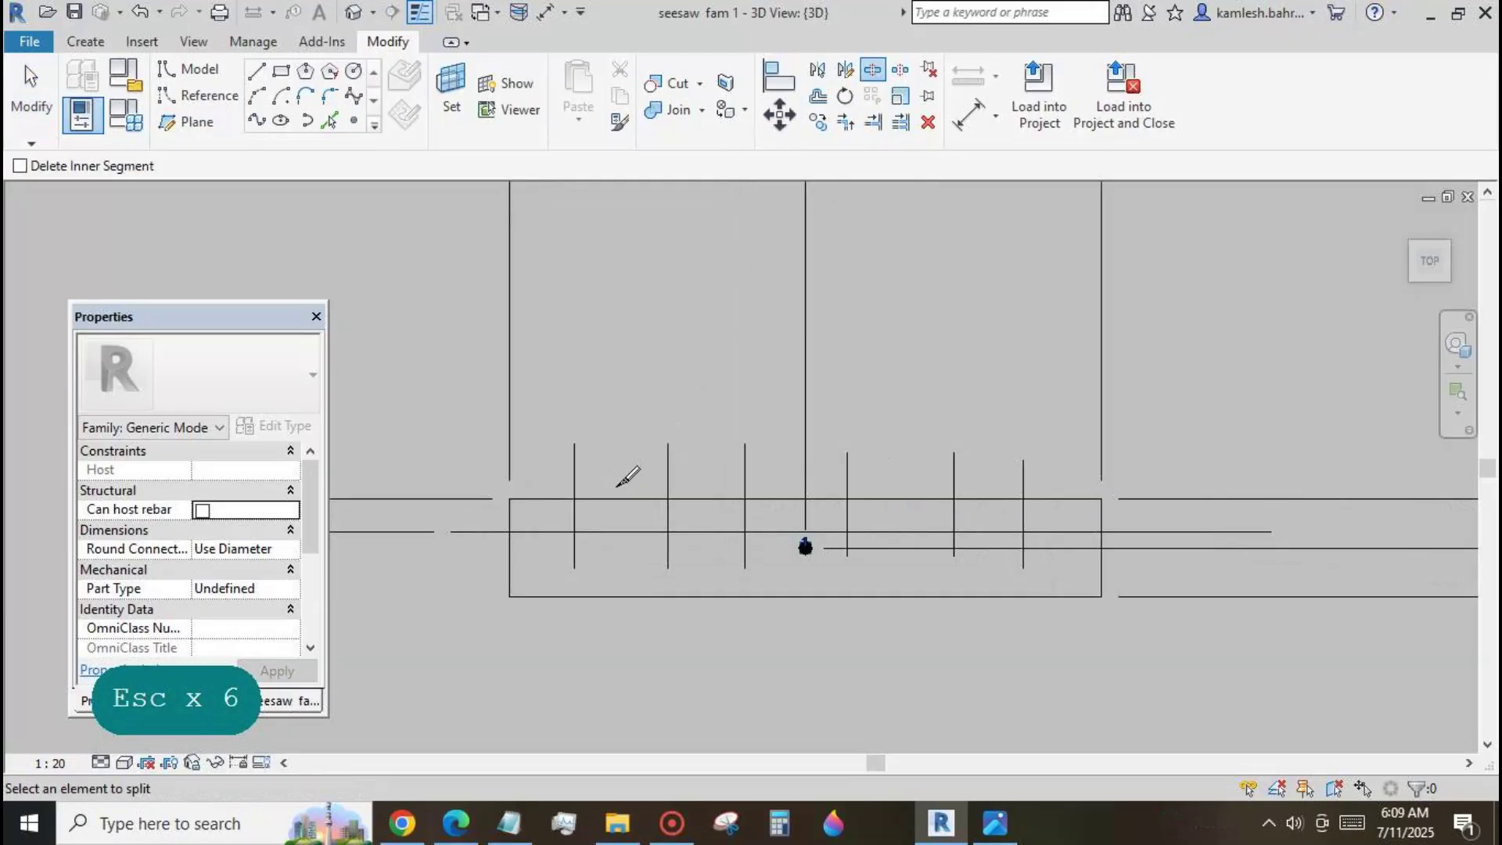
pyautogui.click(618, 498)
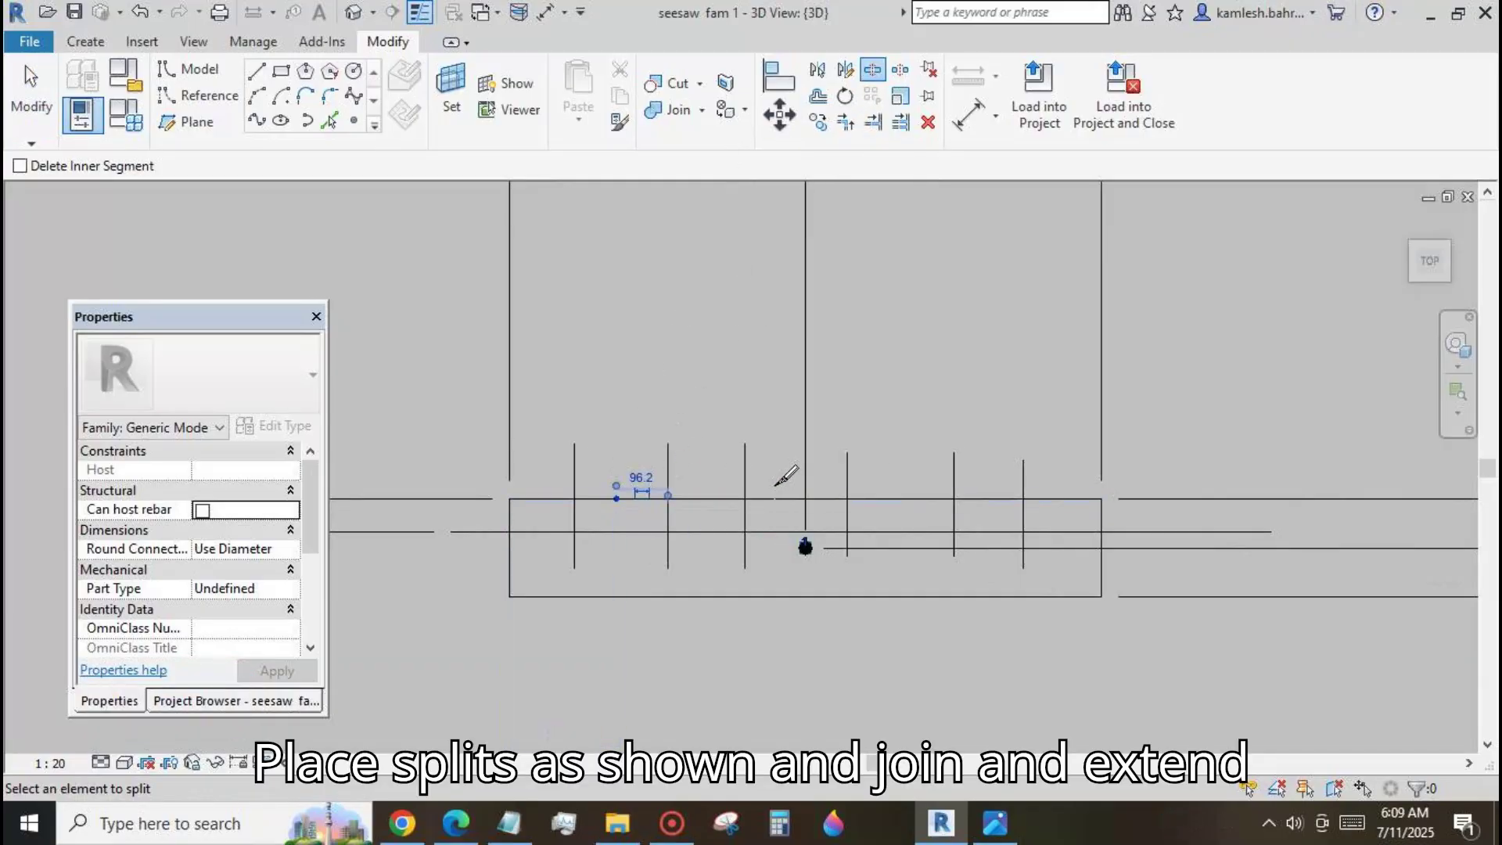
pyautogui.click(775, 499)
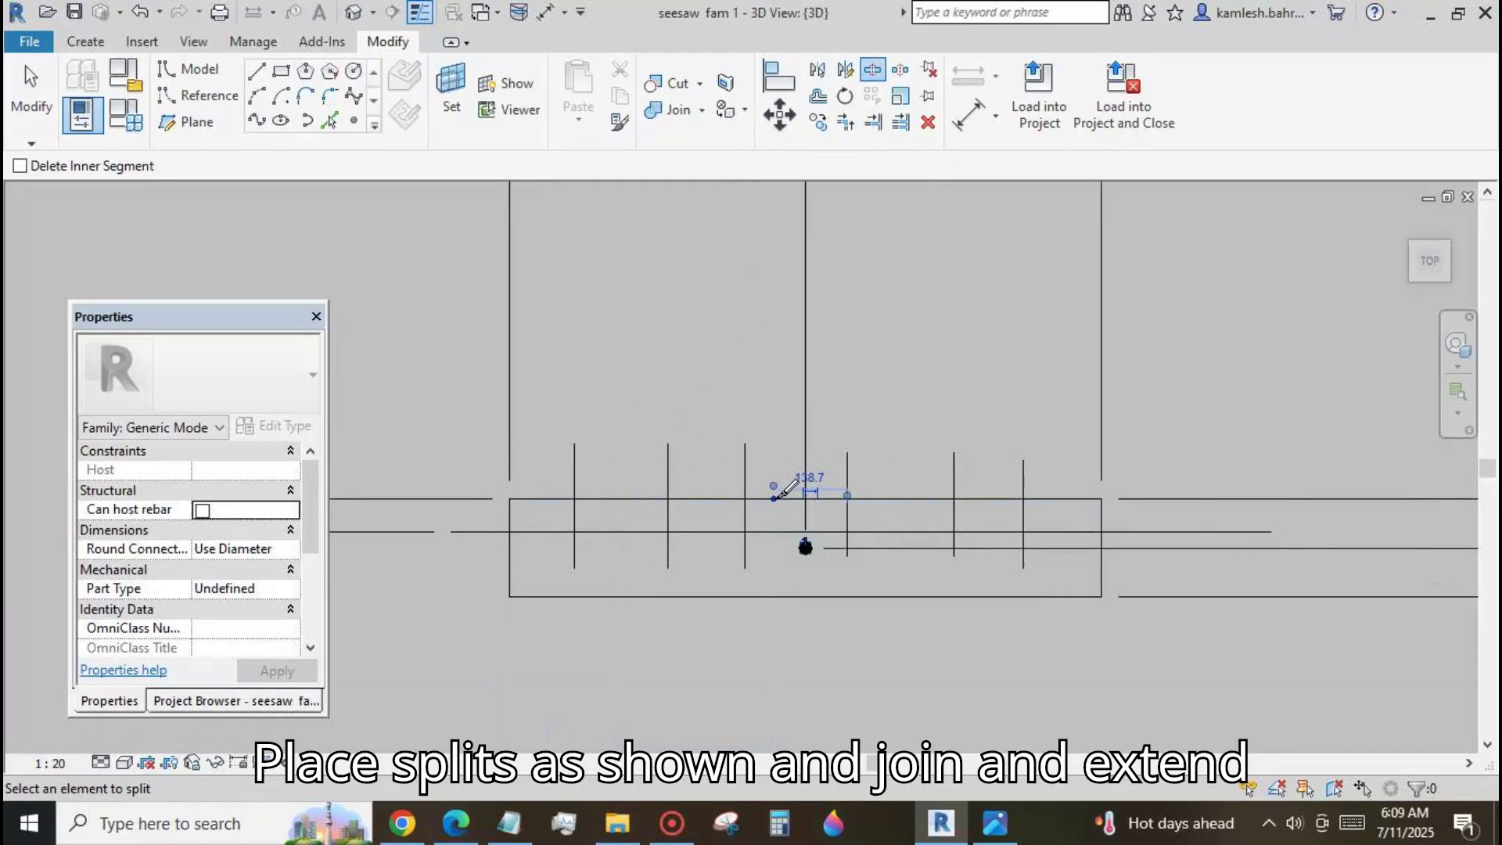
pyautogui.click(995, 499)
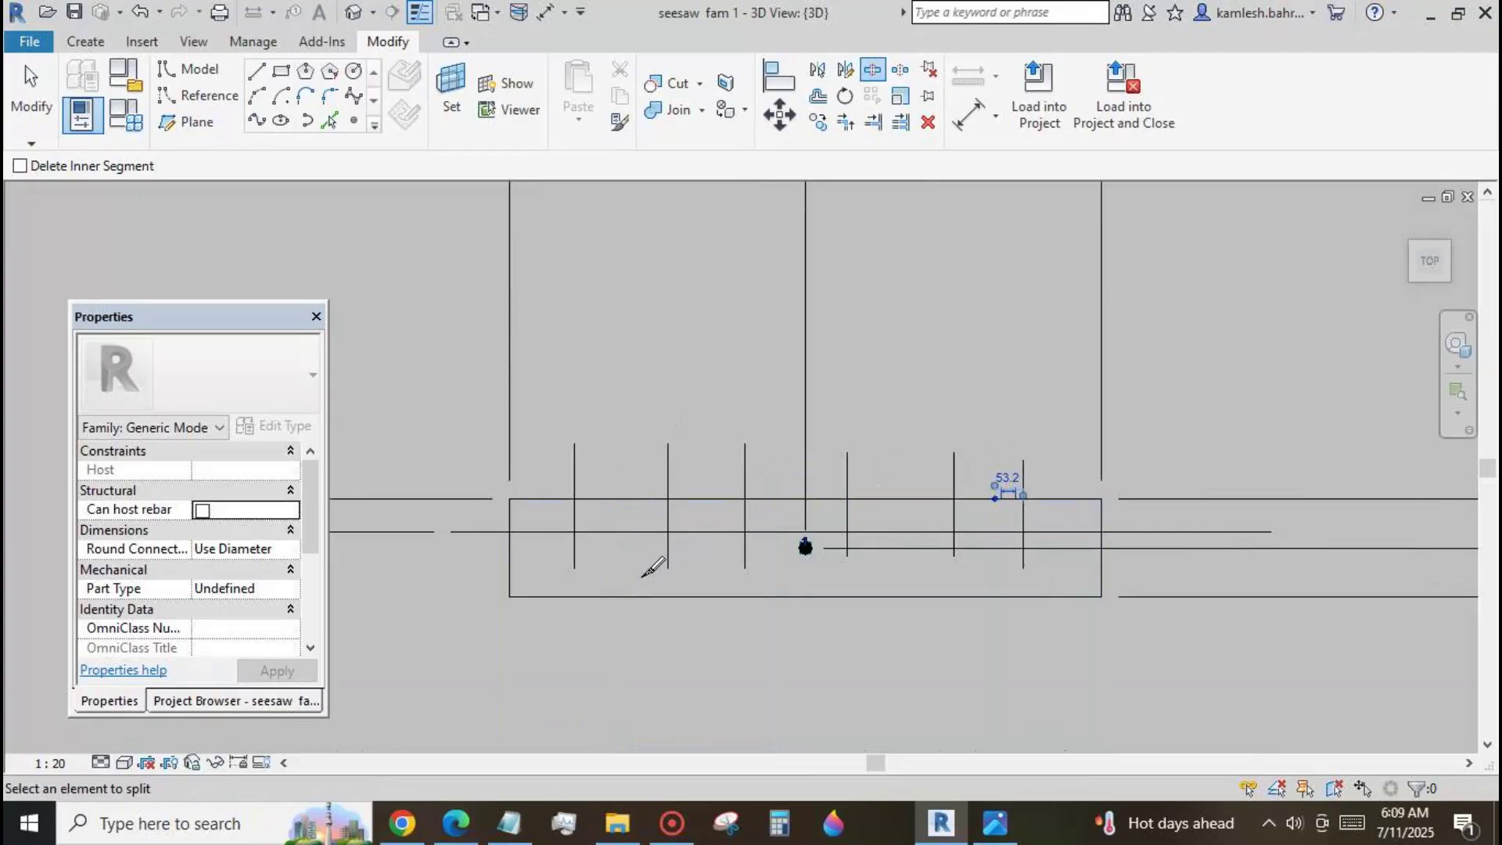
# Split the inner horizontal line before the first vertical, between the second and third, between the fourth and fifth, and after the sixth.
pyautogui.click(545, 532)
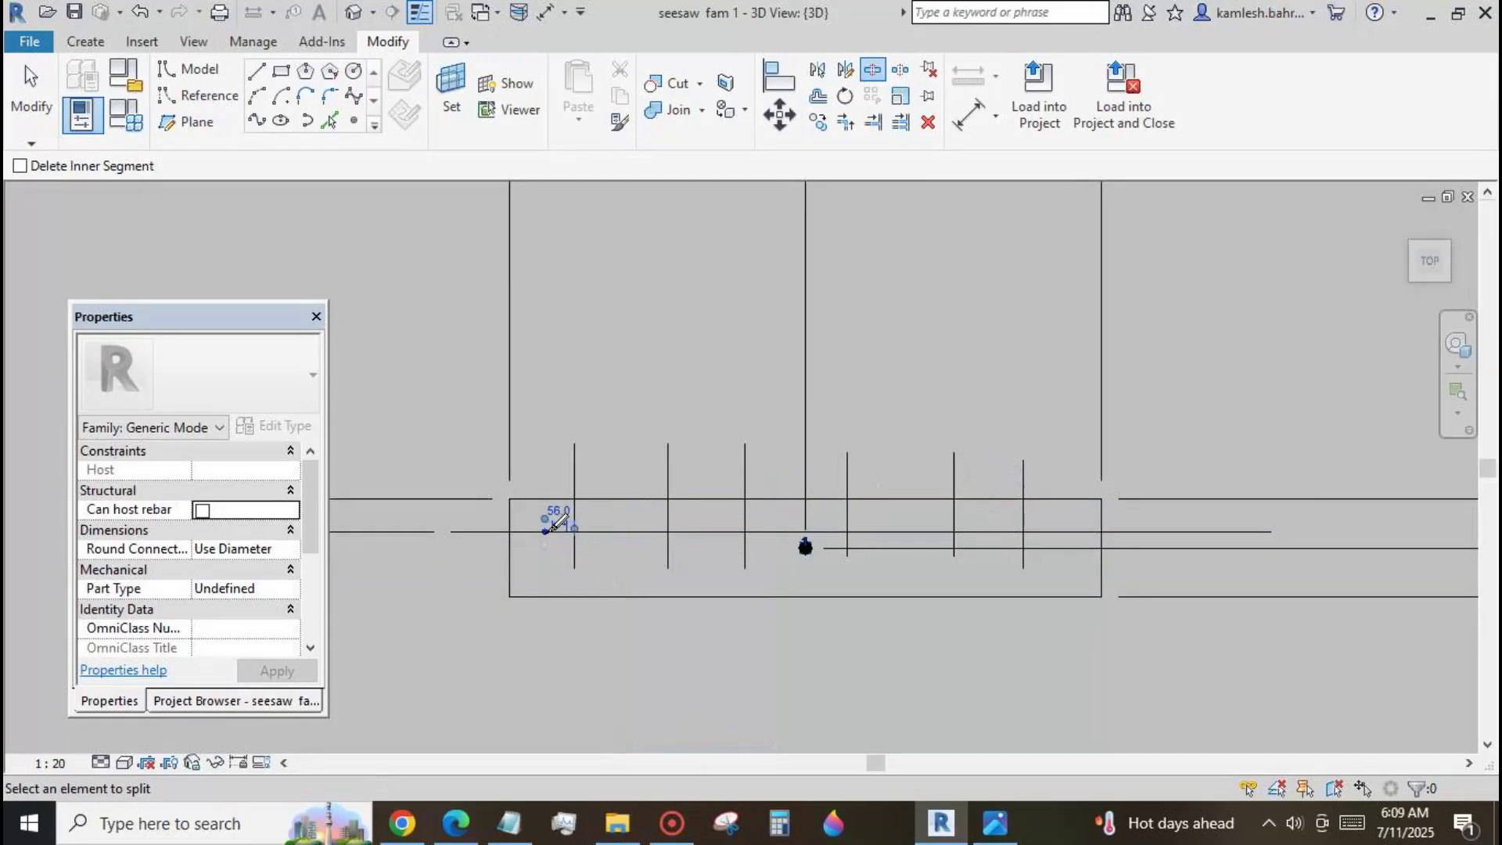
pyautogui.click(708, 532)
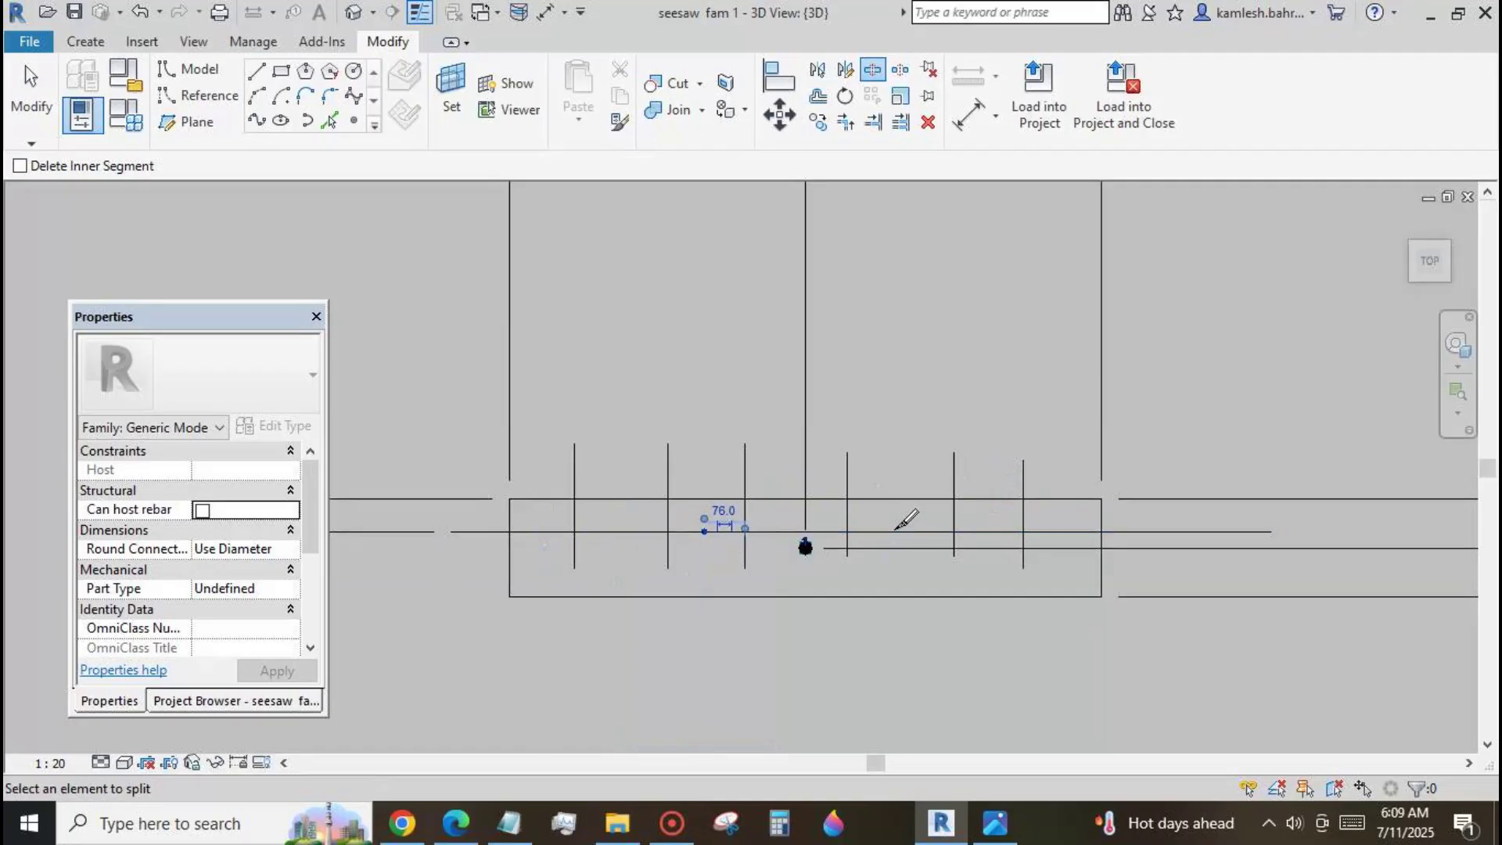
pyautogui.click(893, 532)
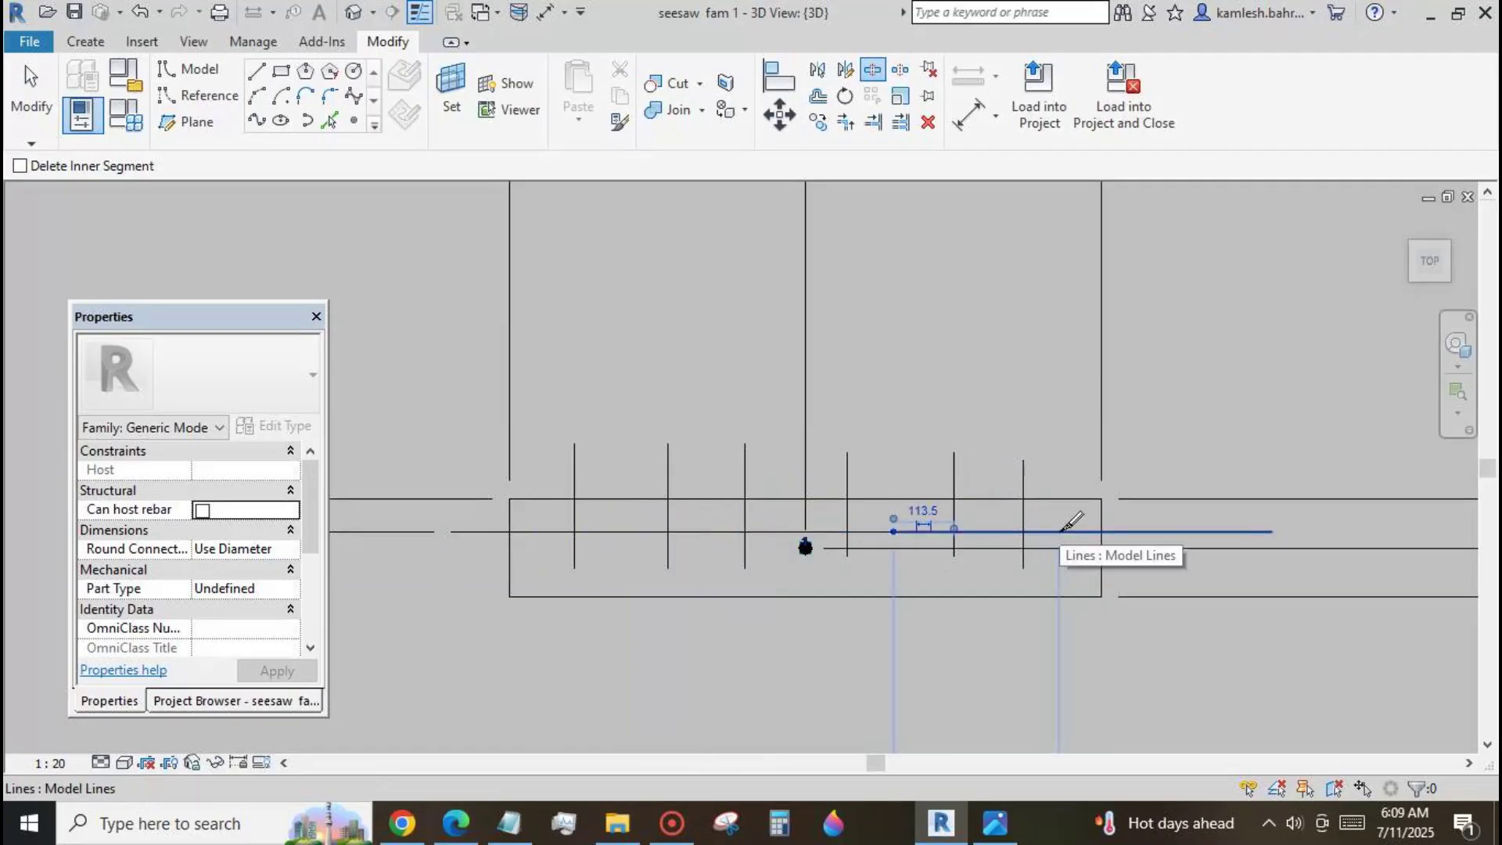
pyautogui.click(1059, 532)
pyautogui.click(35, 93)
# Trim the first two vertical lines with the upper side and inner horizontal line to form the left niche's corners.
pyautogui.click(845, 121)
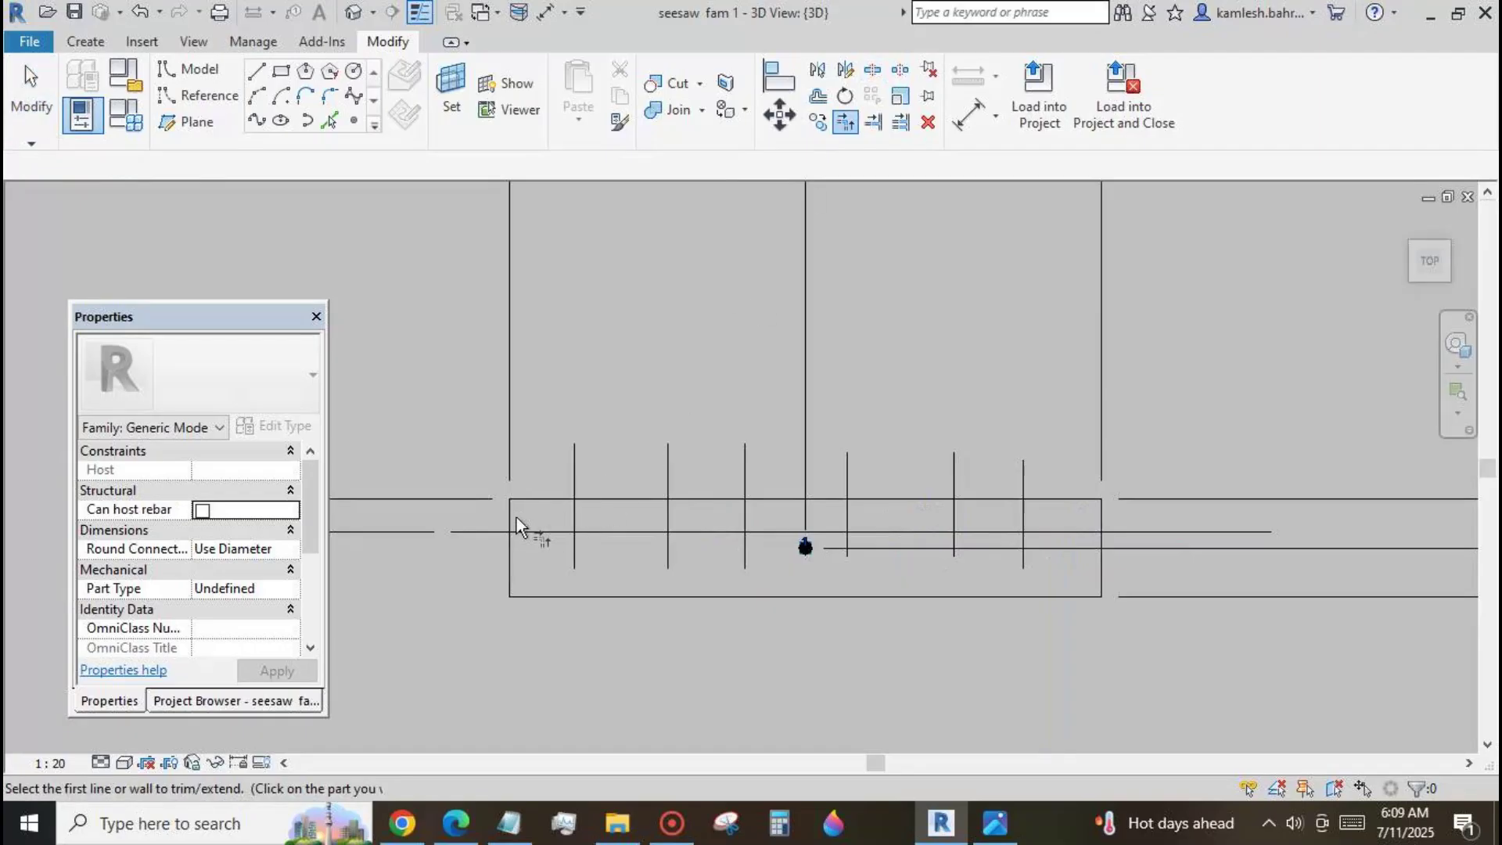
pyautogui.click(526, 505)
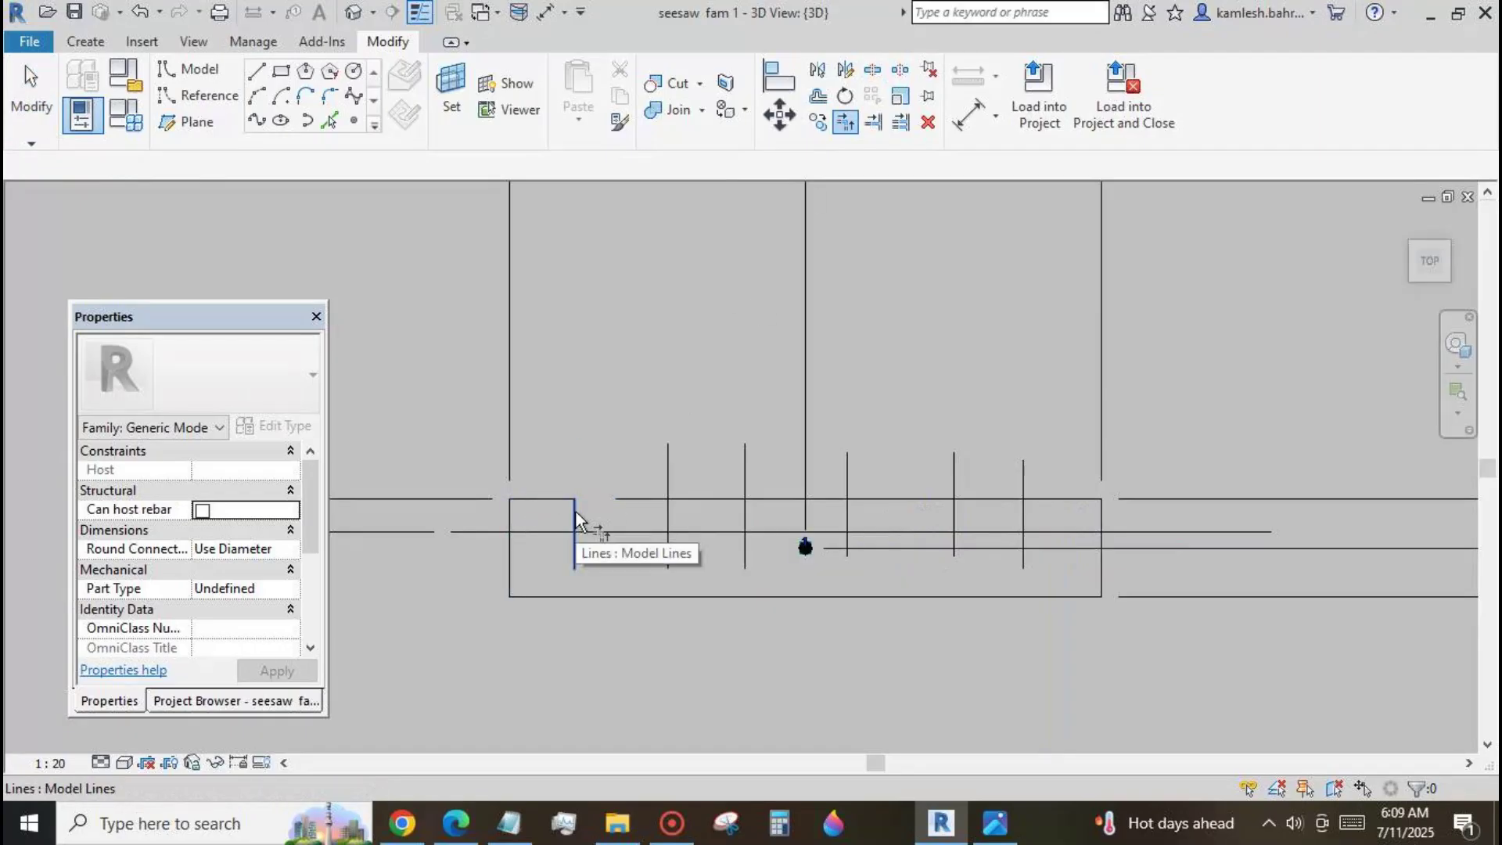
pyautogui.click(576, 515)
pyautogui.click(627, 535)
pyautogui.click(668, 508)
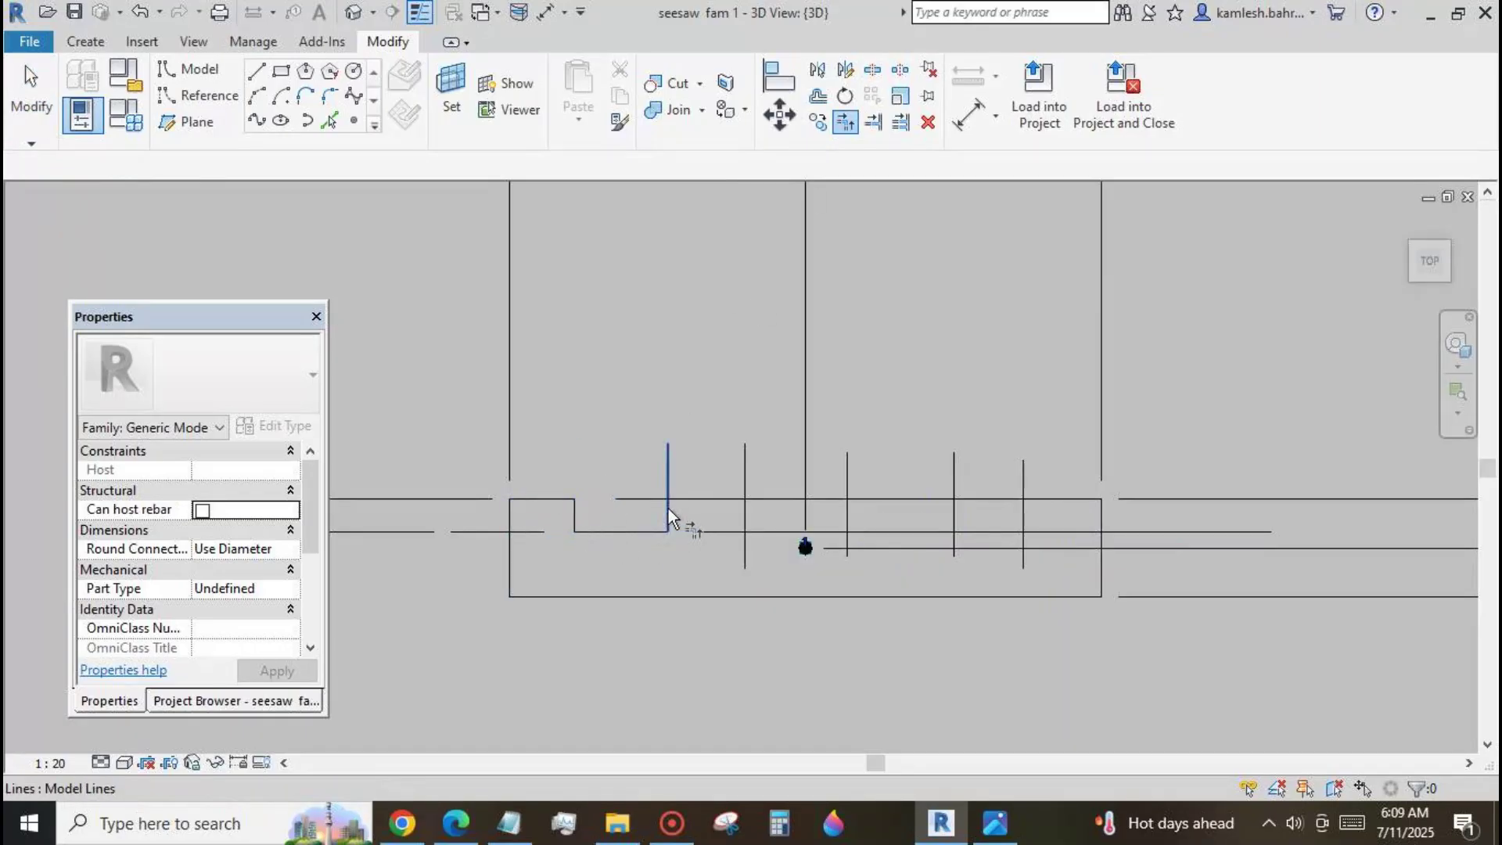
pyautogui.click(679, 500)
# Trim the third and fourth vertical lines with the upper and inner horizontal segments to form the middle niche.
pyautogui.click(744, 512)
pyautogui.click(744, 510)
pyautogui.click(758, 532)
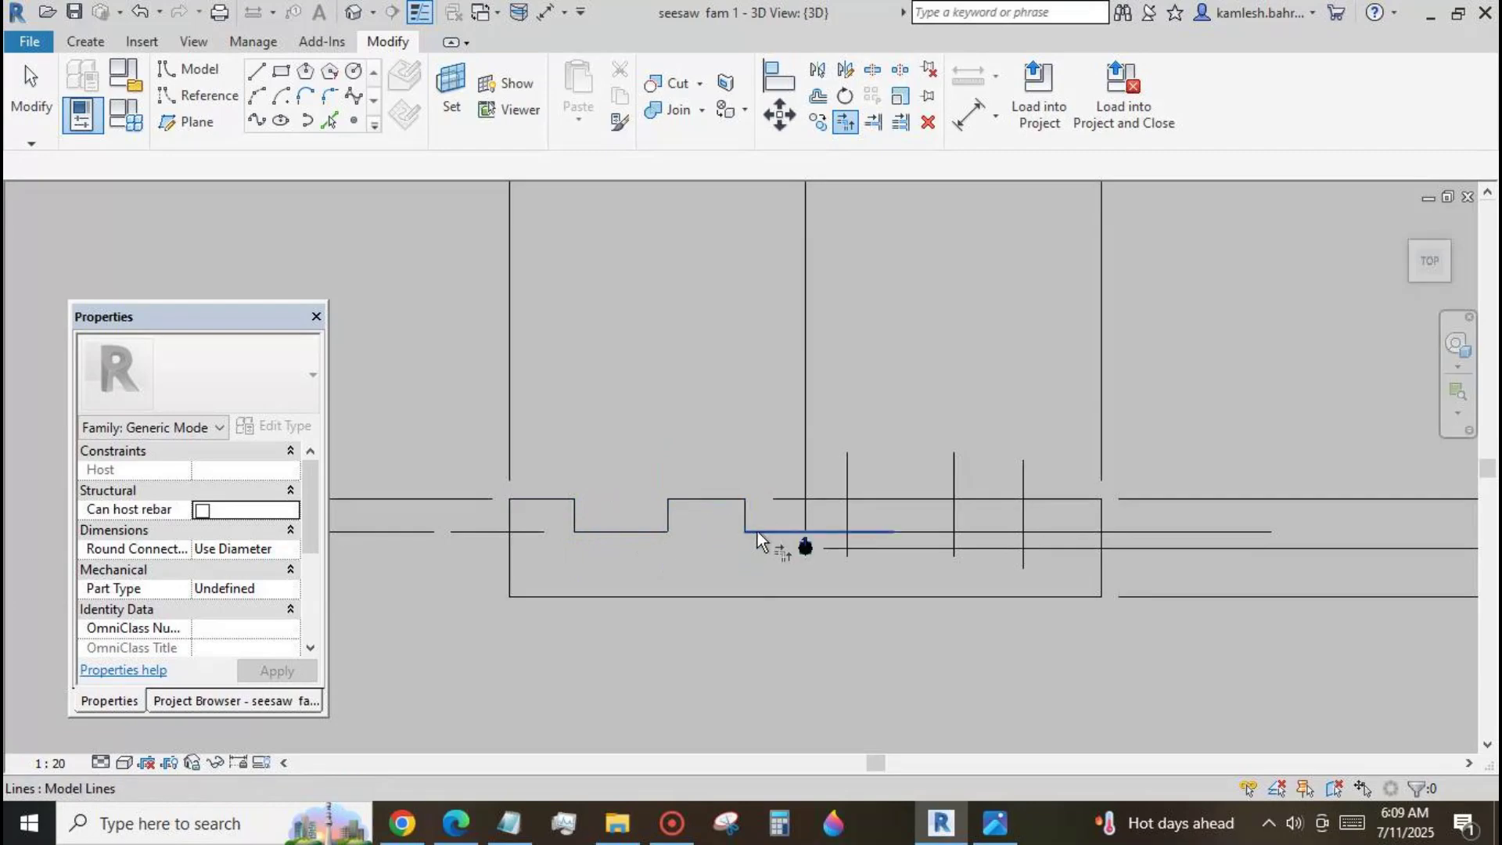
pyautogui.click(758, 532)
pyautogui.click(849, 517)
pyautogui.click(849, 516)
pyautogui.click(862, 500)
# Trim the fifth and sixth vertical lines with the upper and inner horizontal segments to form the right niche.
pyautogui.click(861, 500)
pyautogui.click(955, 514)
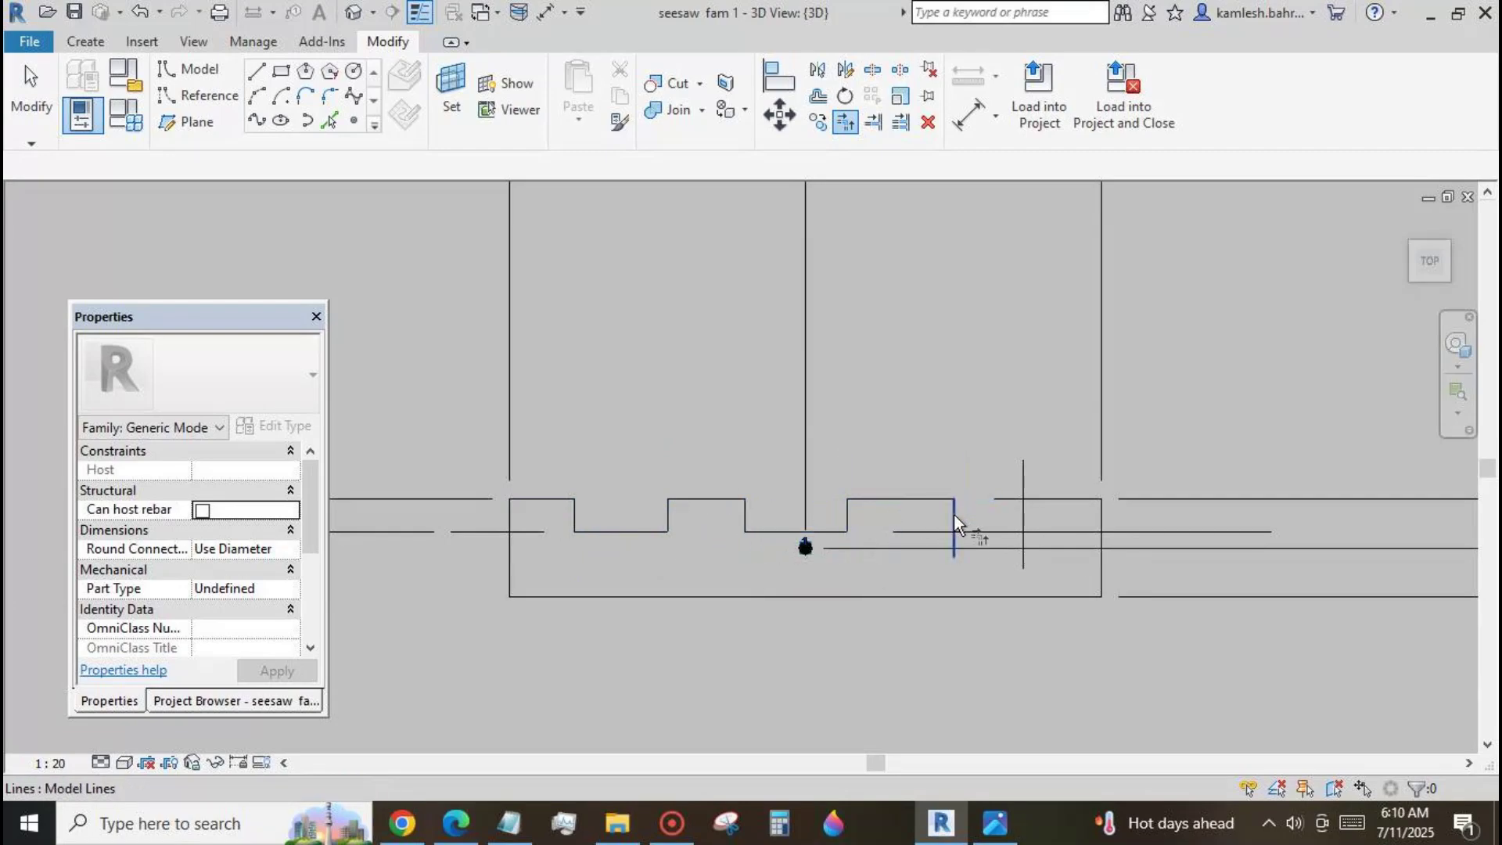
pyautogui.click(954, 514)
pyautogui.click(974, 532)
pyautogui.click(974, 532)
pyautogui.click(1026, 510)
pyautogui.click(1026, 510)
pyautogui.click(1031, 499)
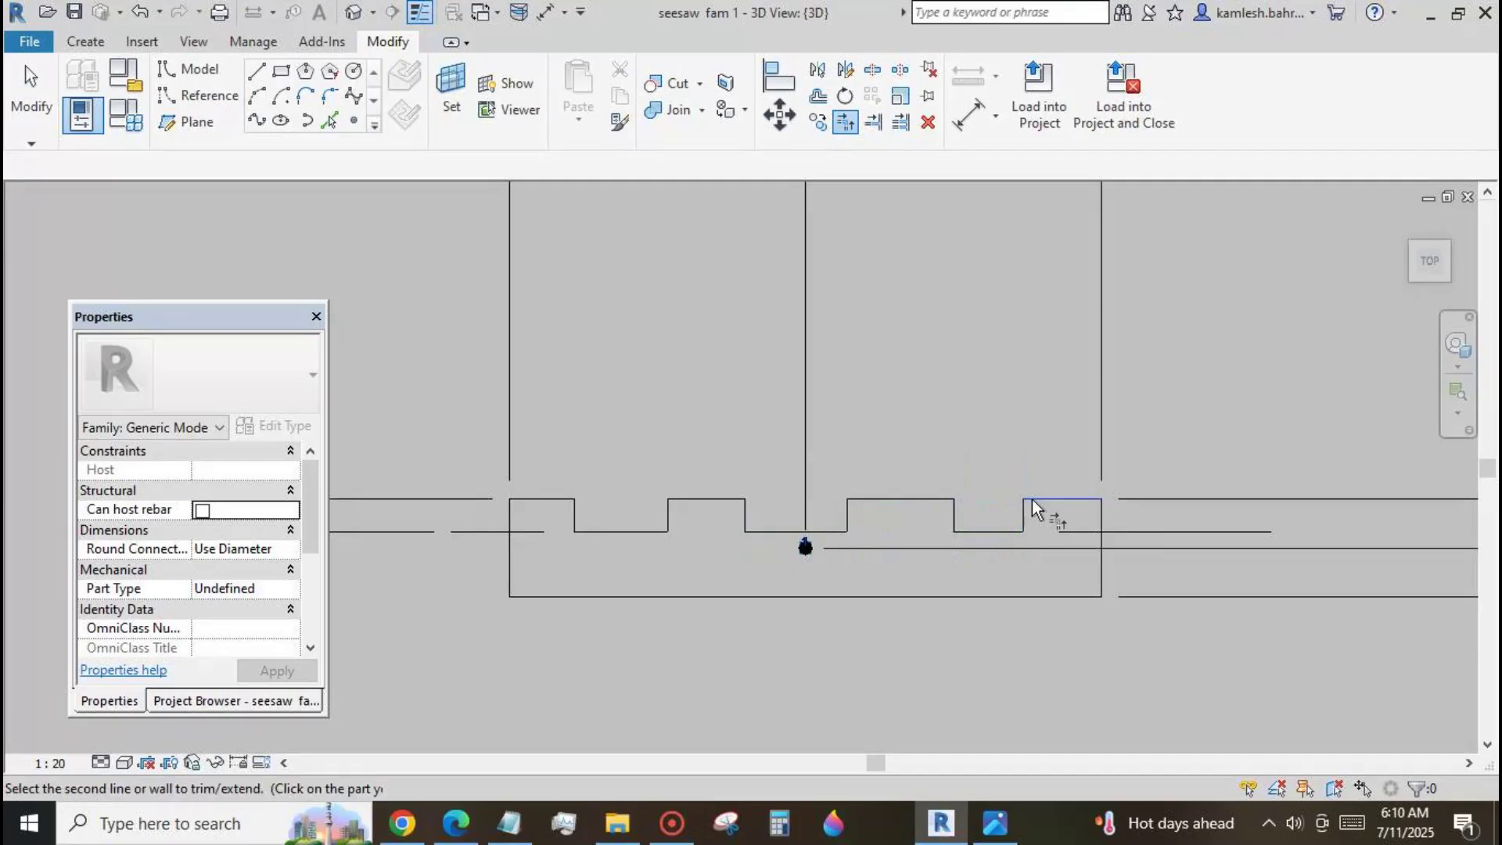
pyautogui.click(11, 97)
# Delete the two leftover inner horizontal line pieces crossing the left and right ends of the profile.
pyautogui.scroll(-1, 604, 304)
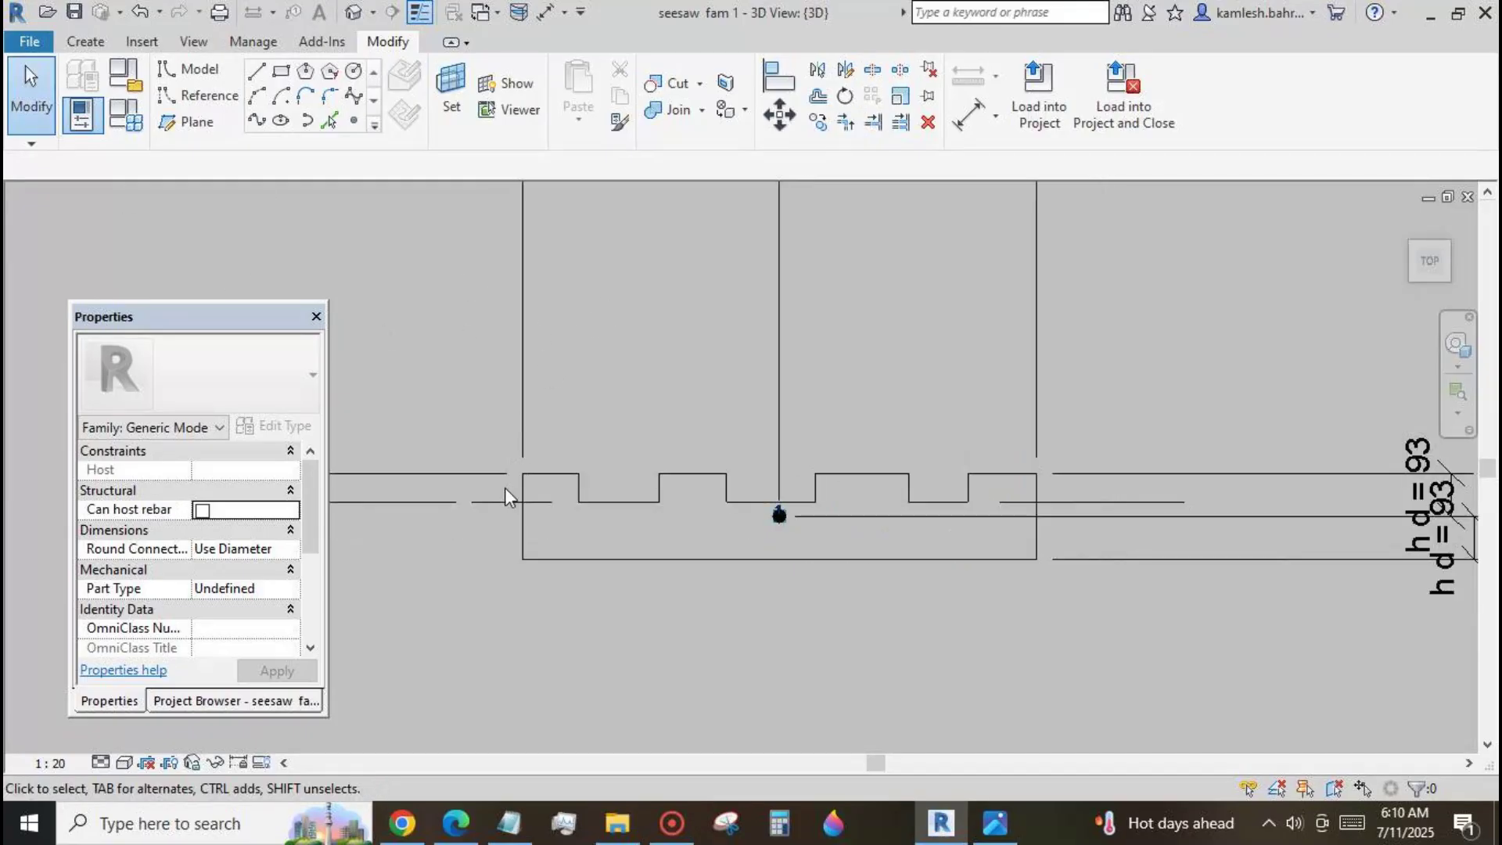
pyautogui.click(505, 501)
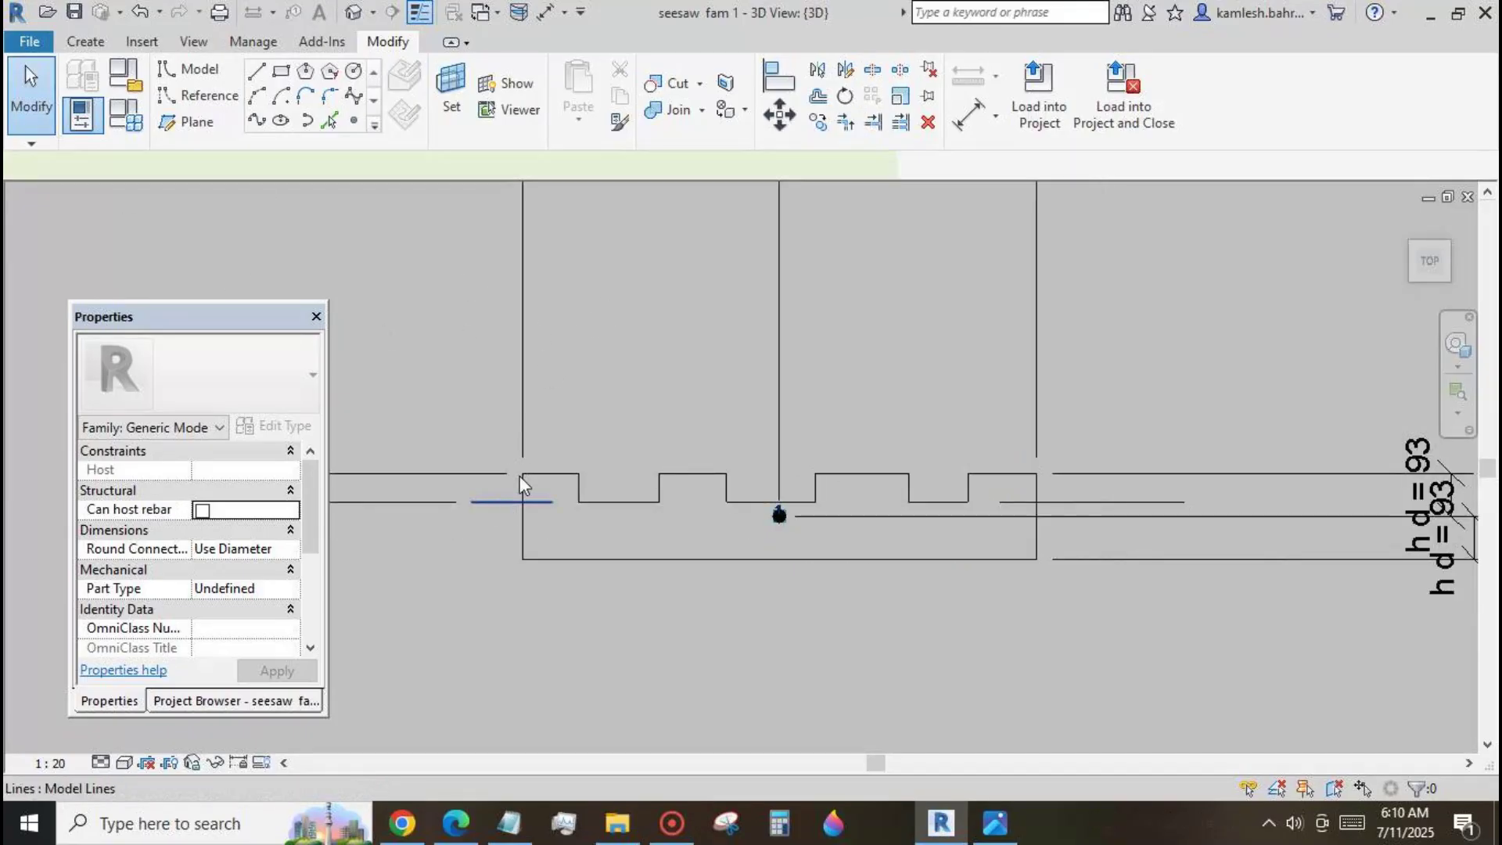
pyautogui.click(927, 123)
pyautogui.click(1058, 501)
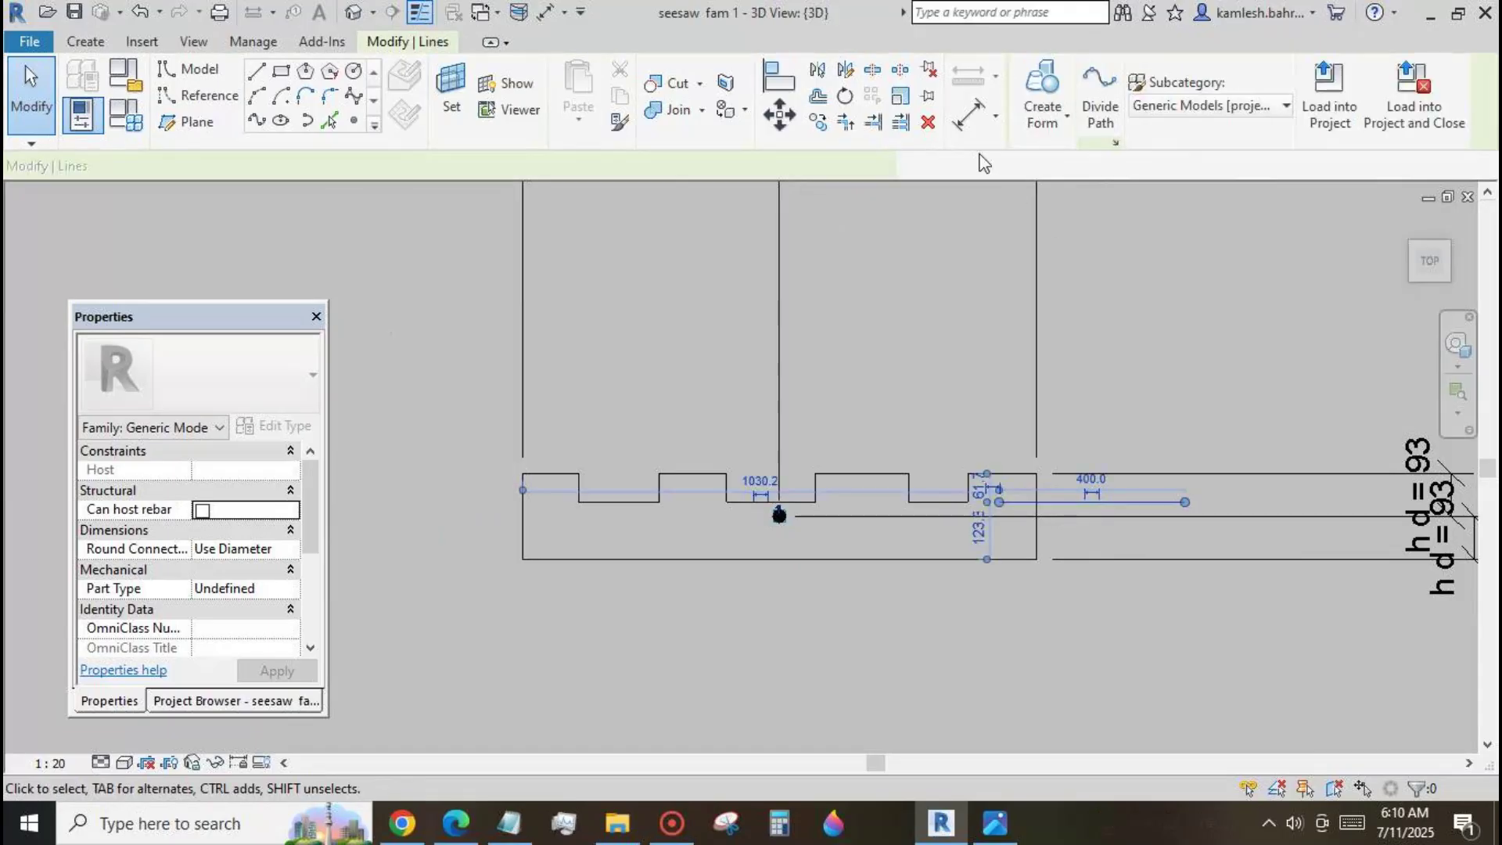
pyautogui.click(927, 122)
pyautogui.scroll(-1, 859, 267)
pyautogui.scroll(-1, 873, 531)
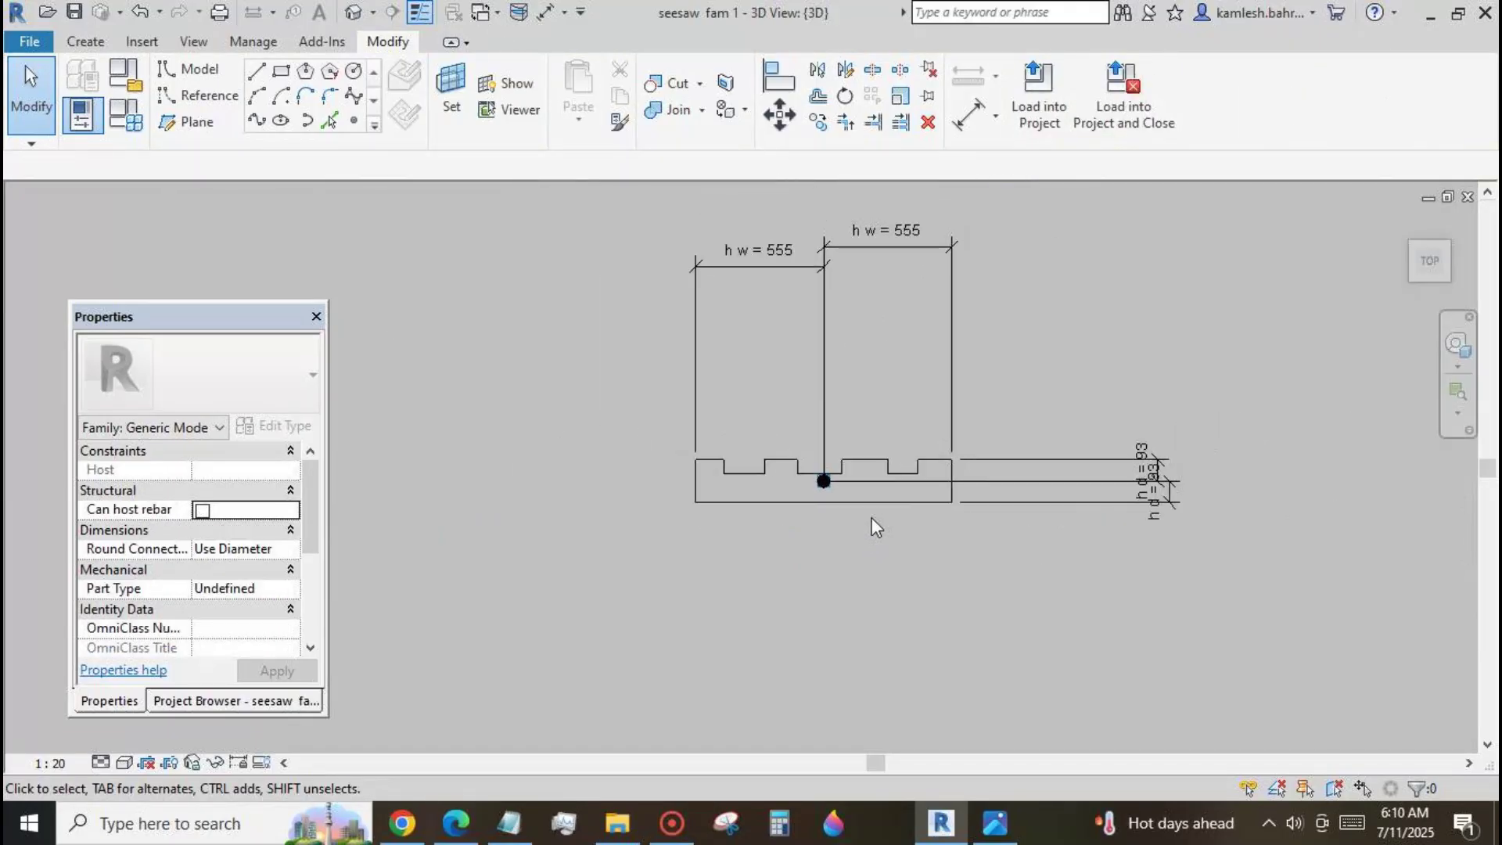
# Place a continuous aligned dimension across all eight vertical lines of the profile and make its segments equal.
pyautogui.click(968, 115)
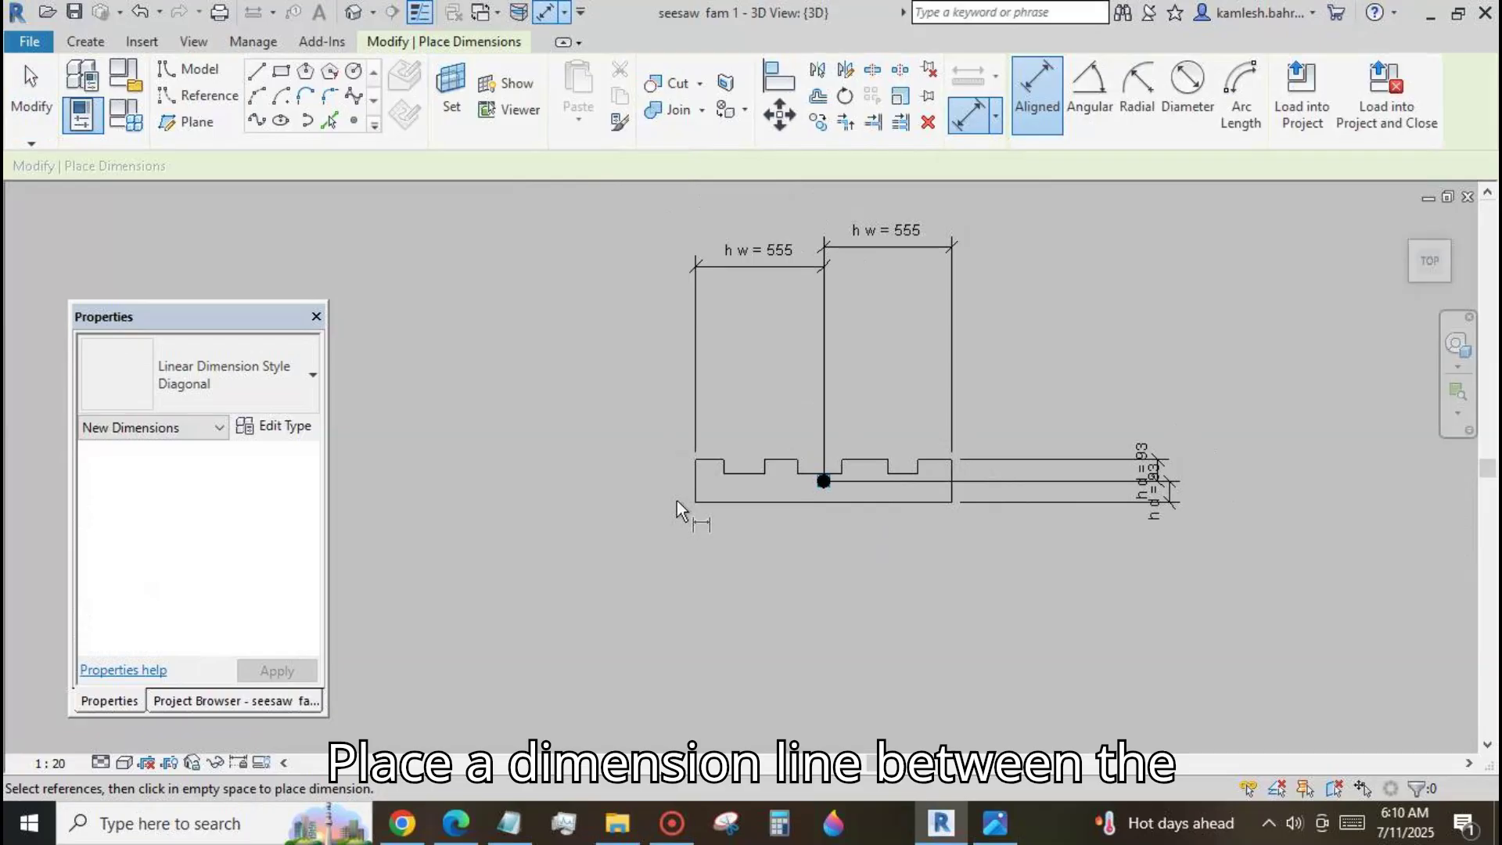
pyautogui.scroll(1, 856, 415)
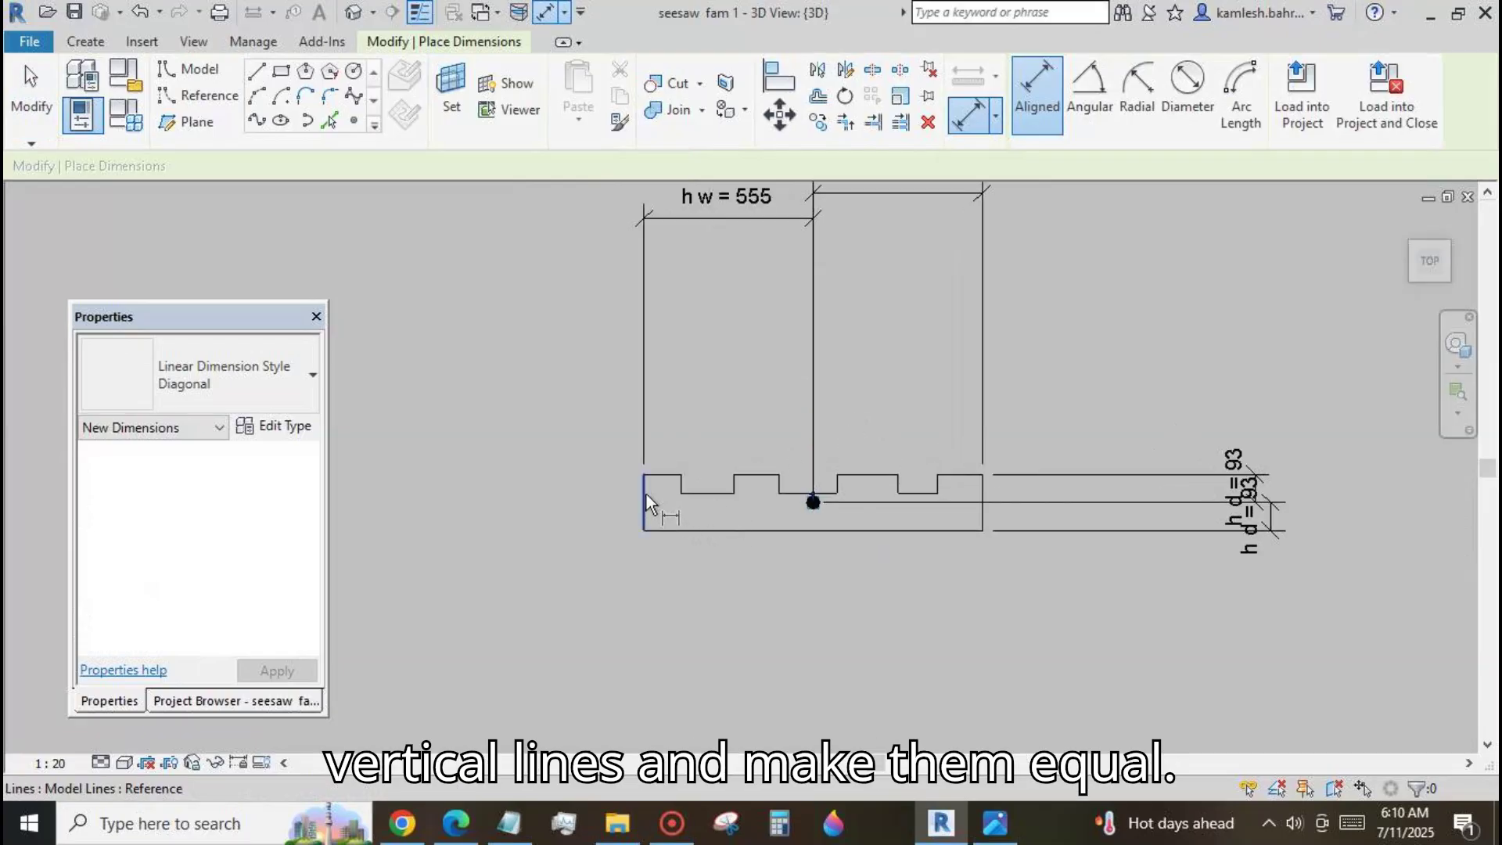
pyautogui.click(646, 494)
pyautogui.click(679, 485)
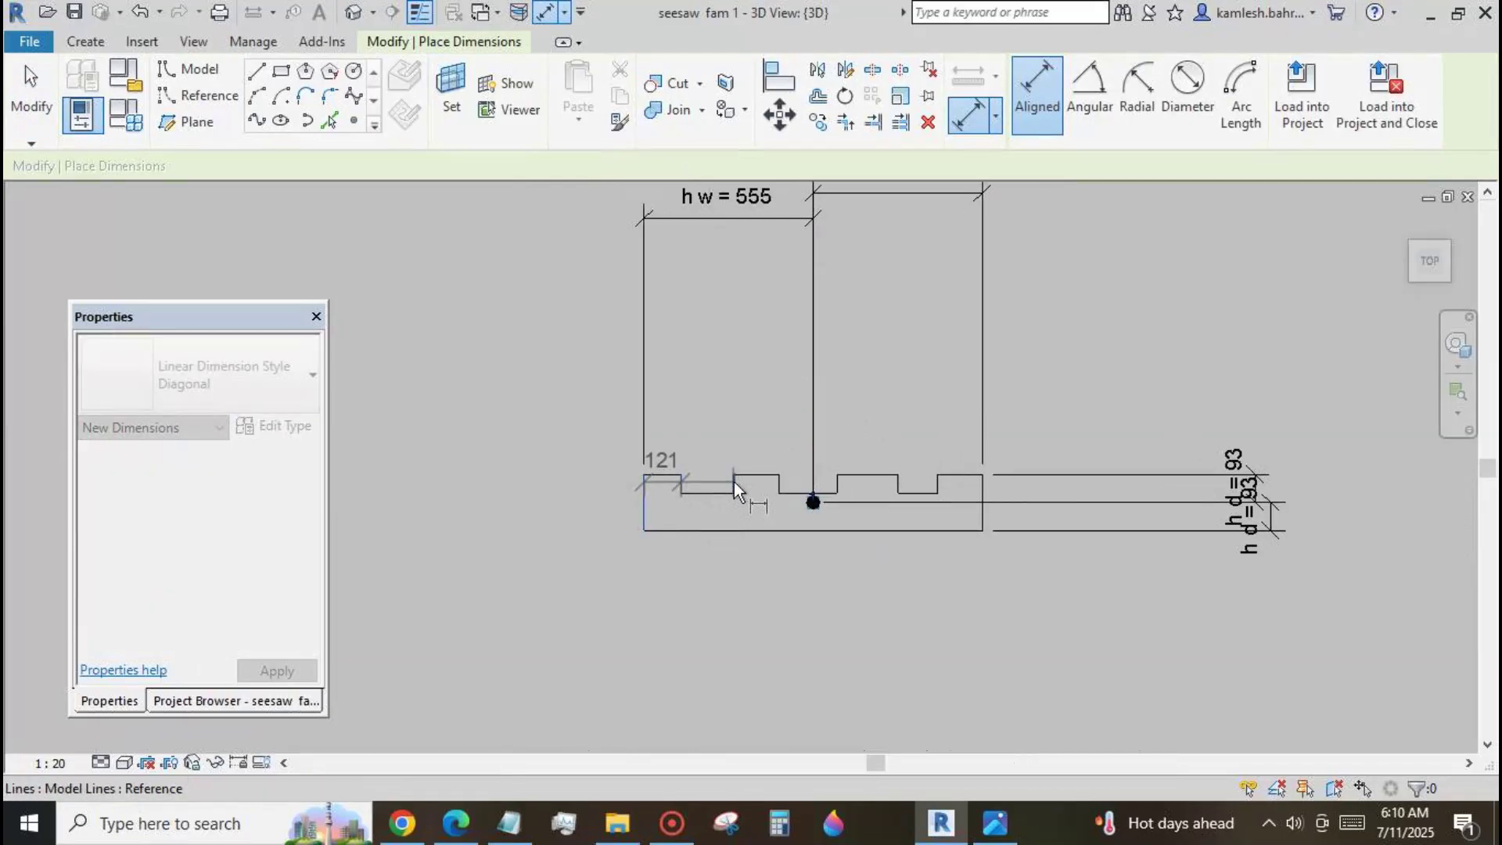
pyautogui.click(734, 482)
pyautogui.click(780, 483)
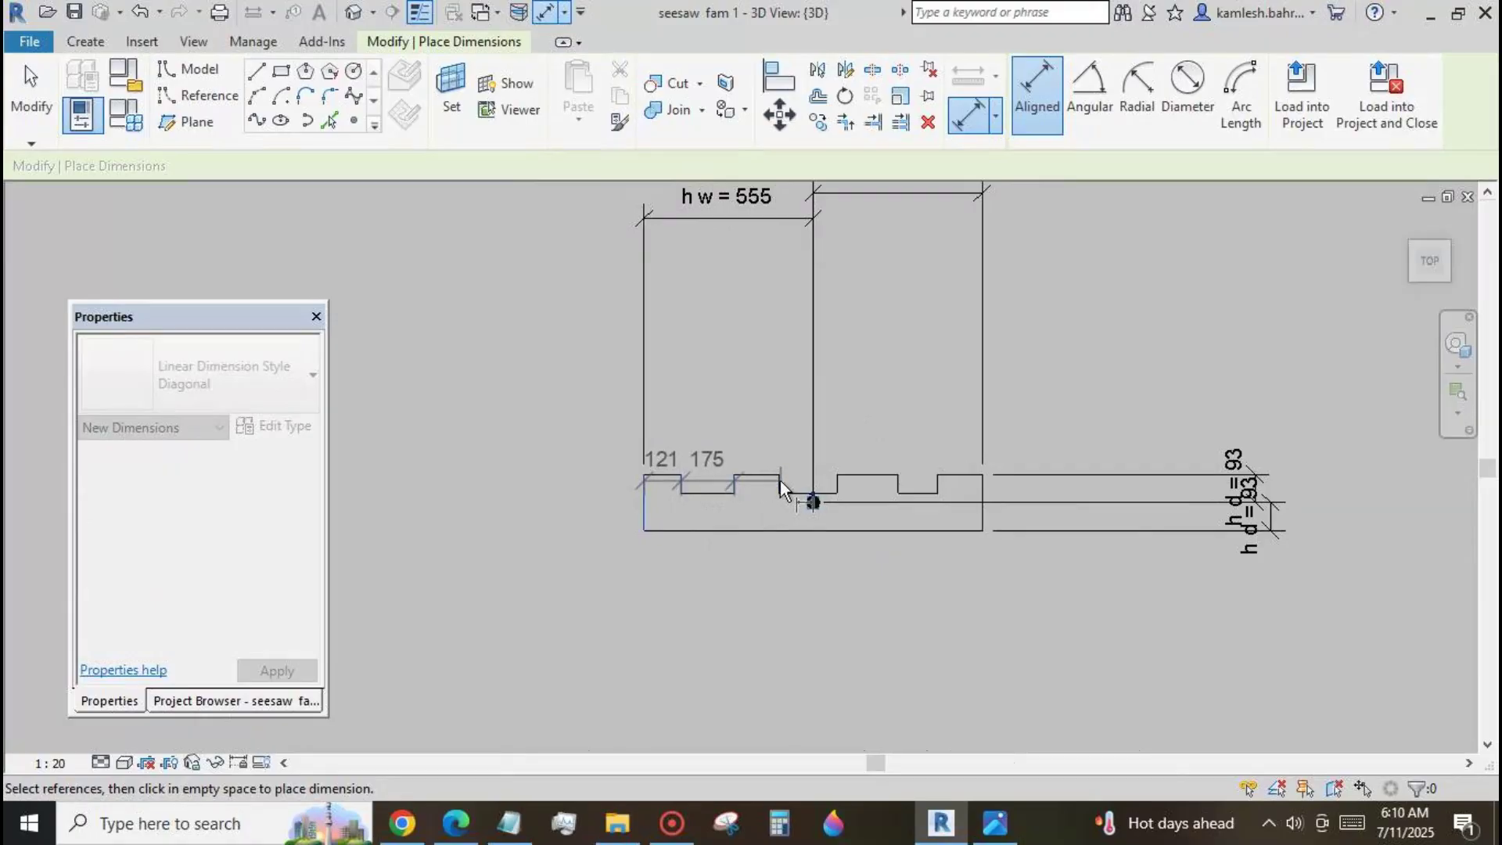
pyautogui.click(838, 486)
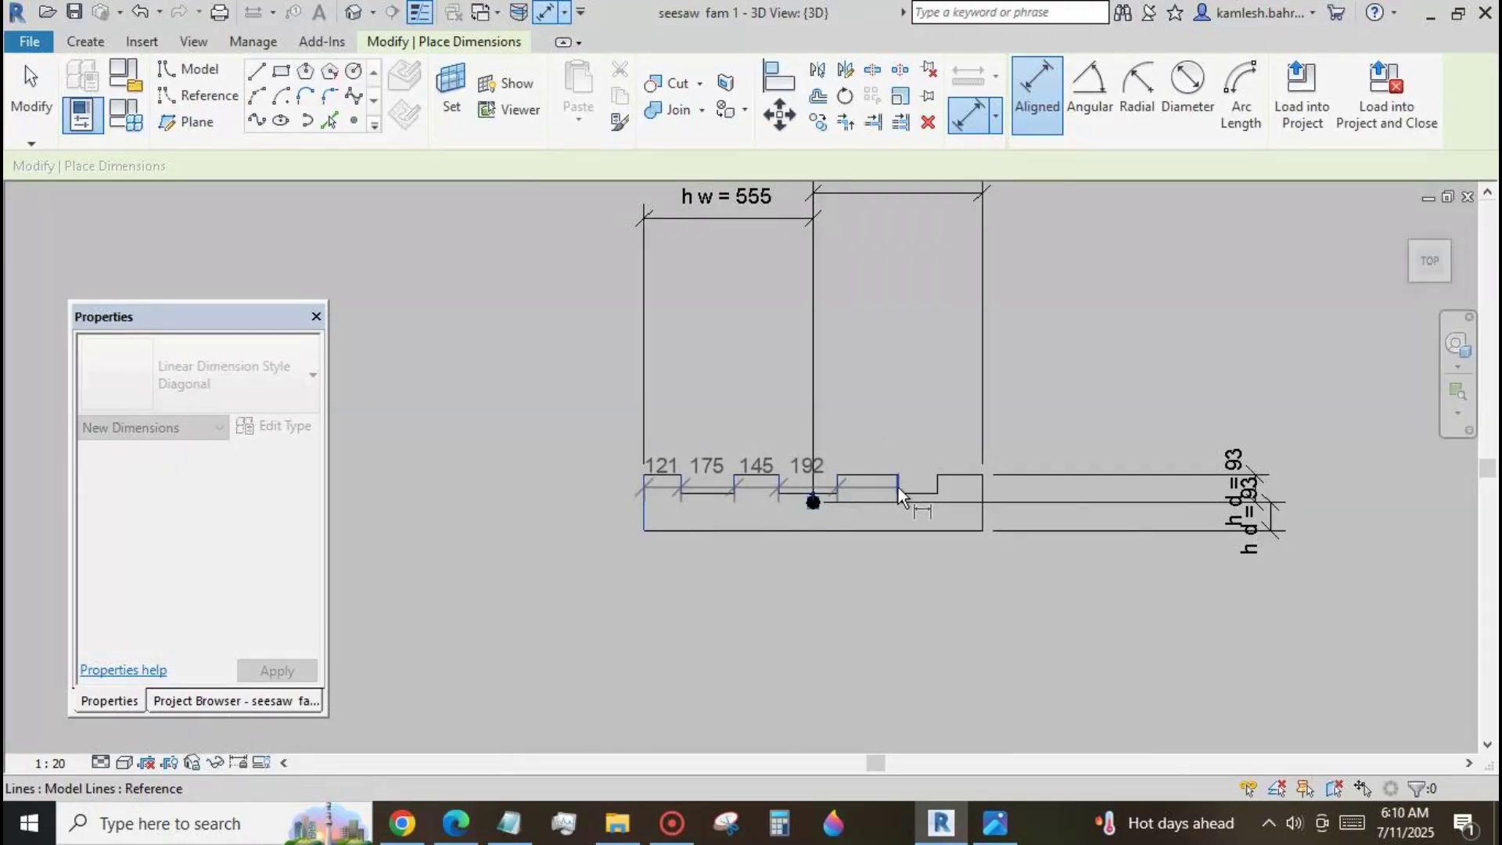
pyautogui.click(898, 487)
pyautogui.click(938, 487)
pyautogui.click(982, 487)
pyautogui.click(1057, 360)
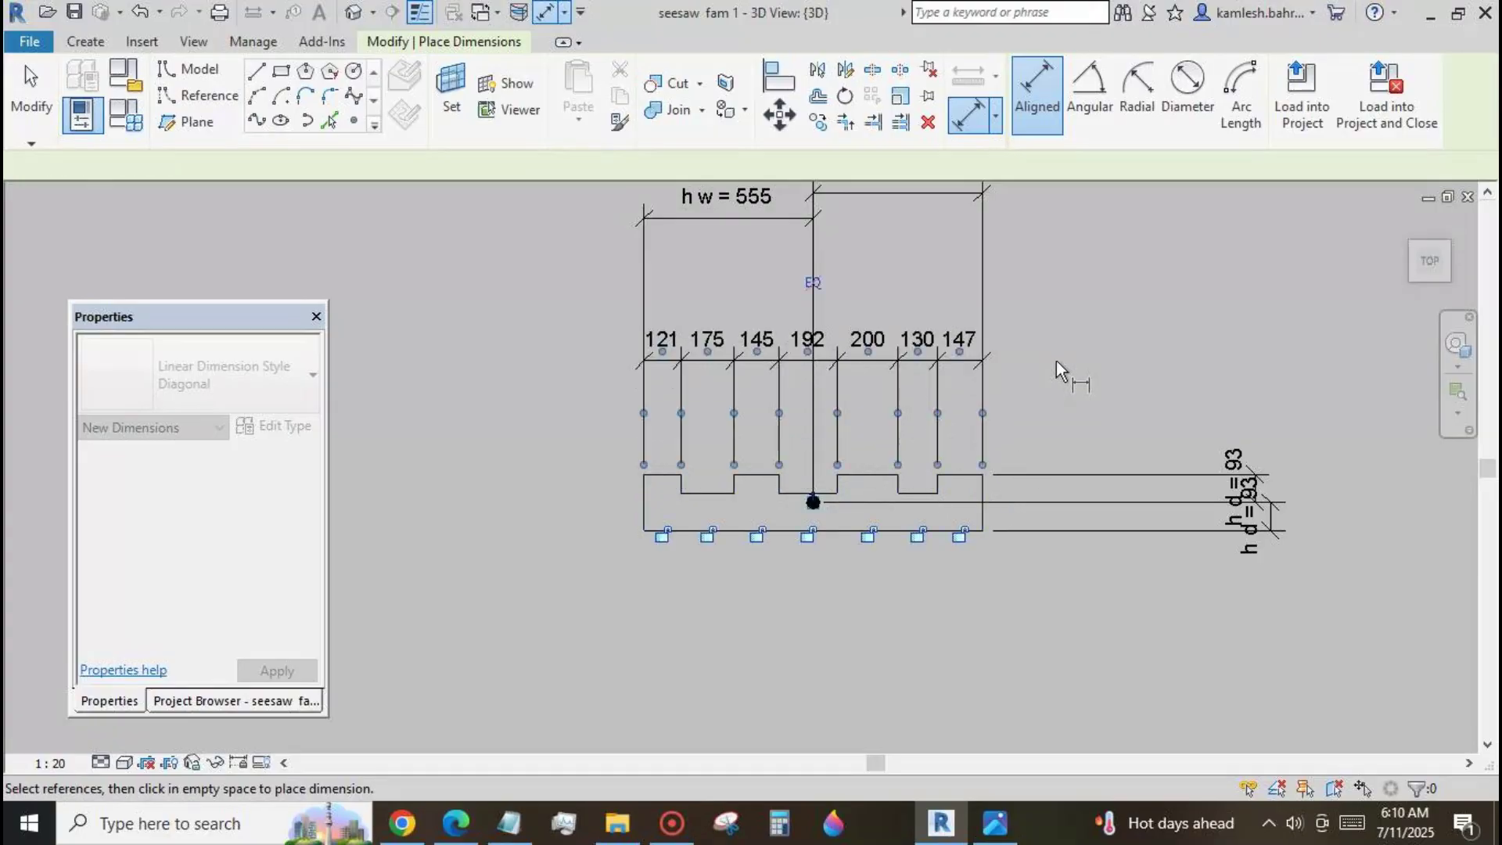
pyautogui.click(814, 283)
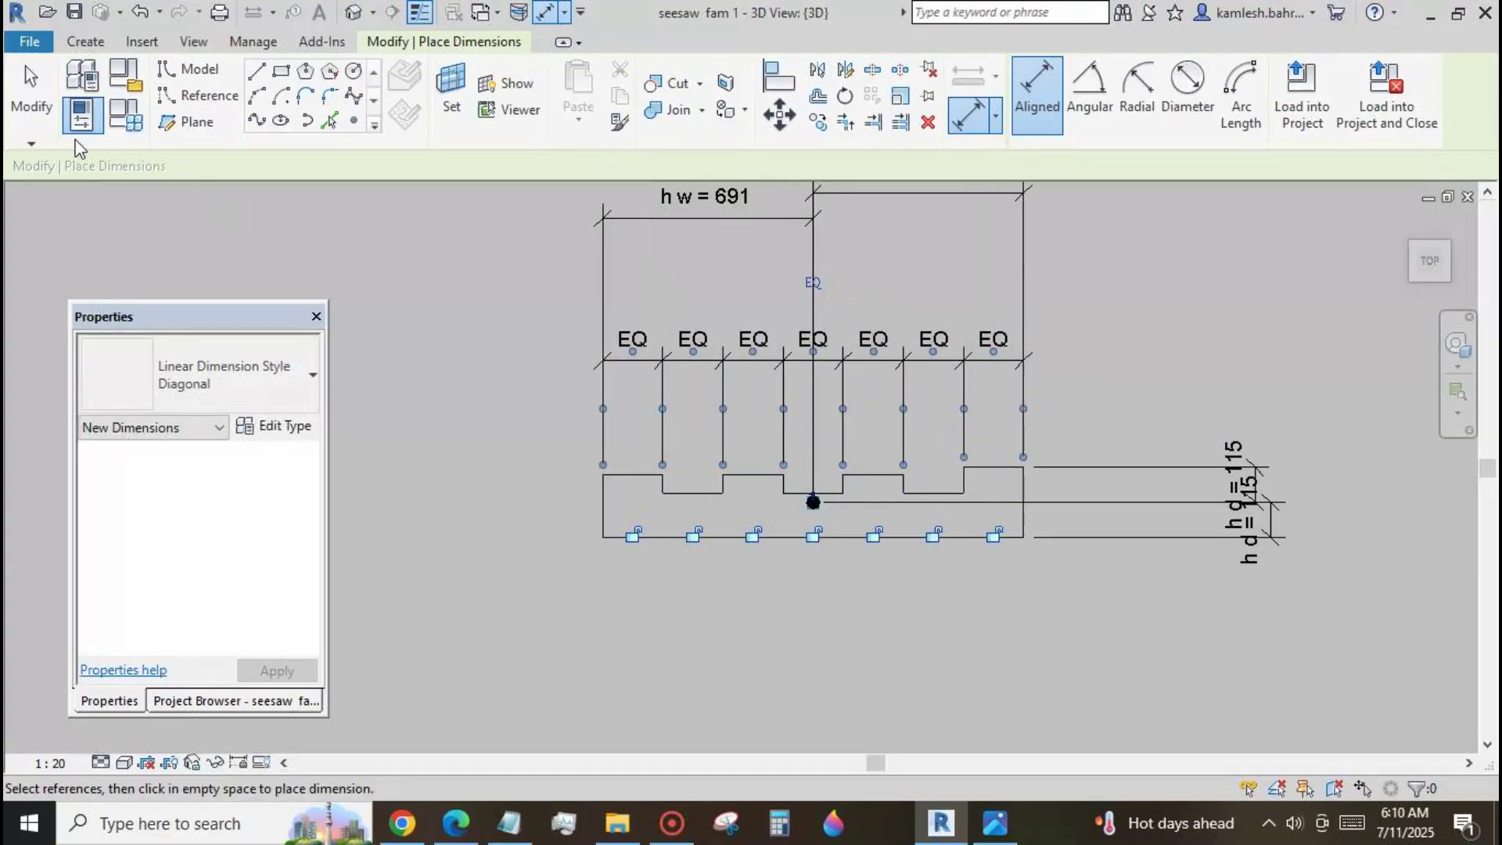
pyautogui.click(31, 90)
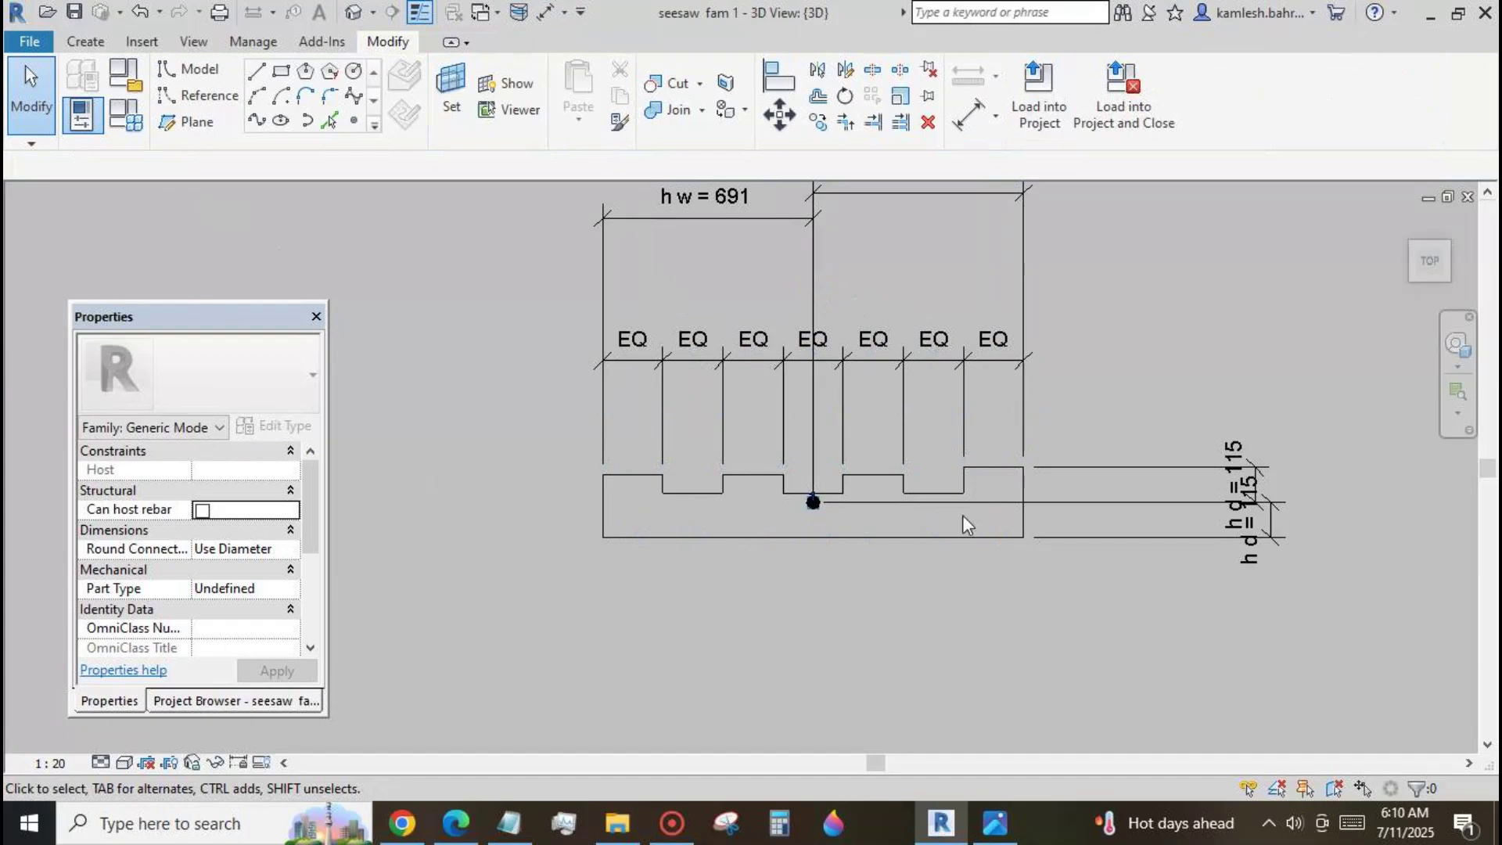
# Set the h w parameter to 1111 in the family types and apply it to test the profile.
pyautogui.scroll(2, 720, 505)
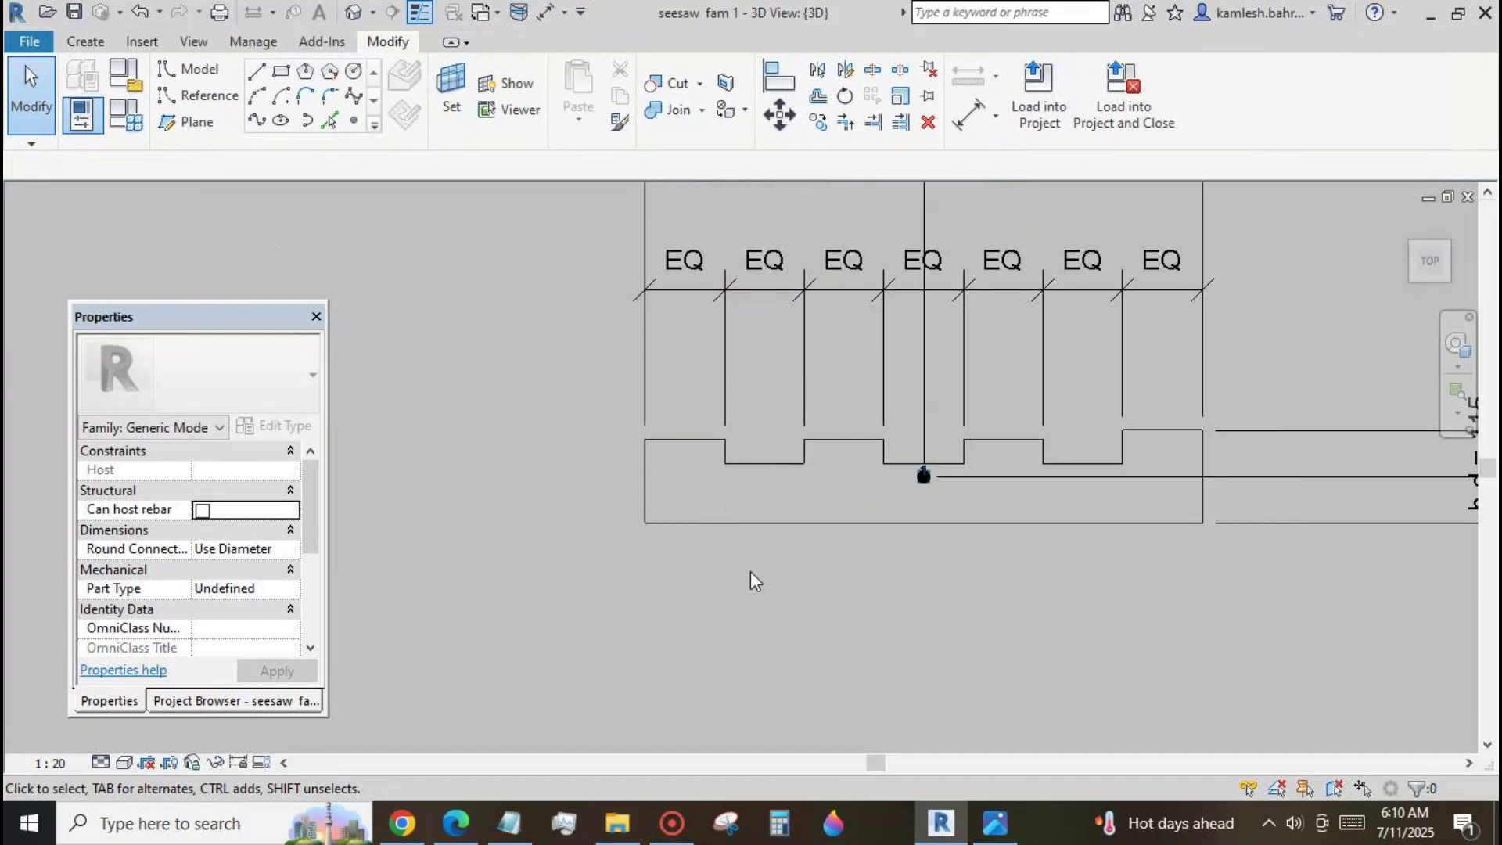
pyautogui.click(130, 123)
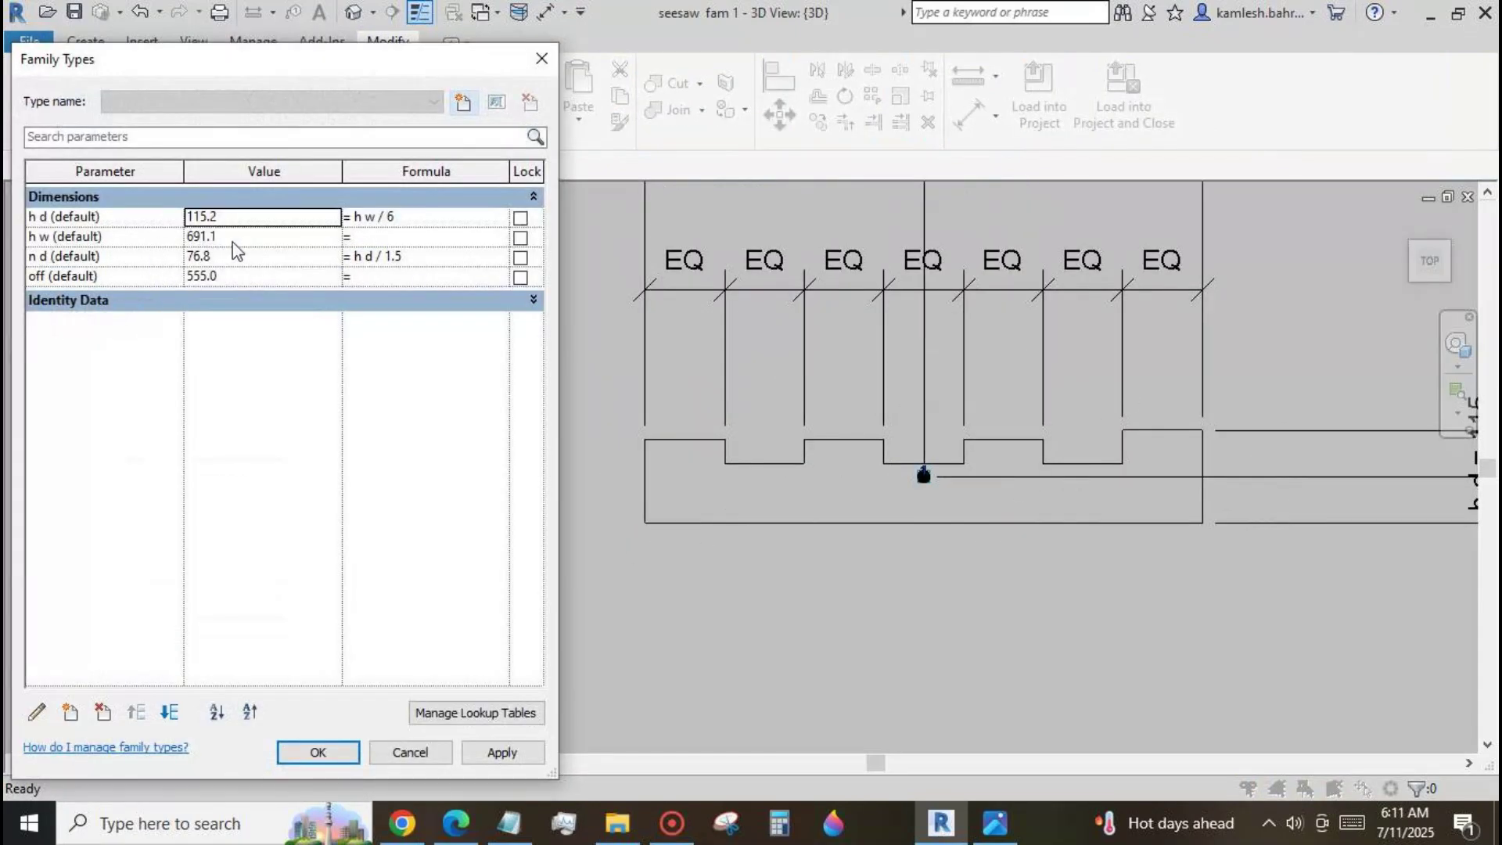
pyautogui.click(233, 237)
pyautogui.write('1111')
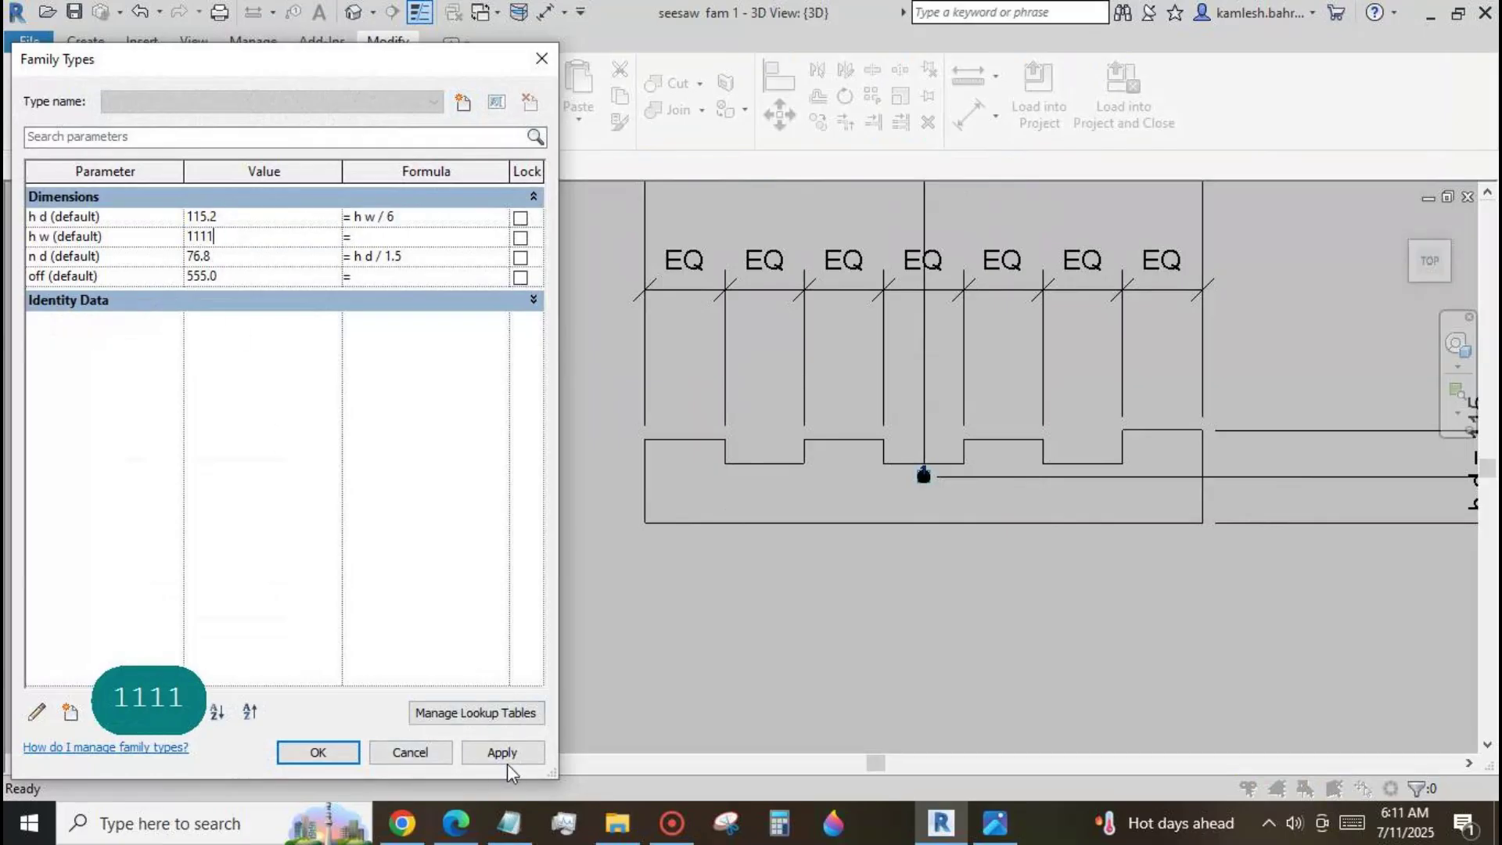
pyautogui.click(507, 753)
pyautogui.click(330, 752)
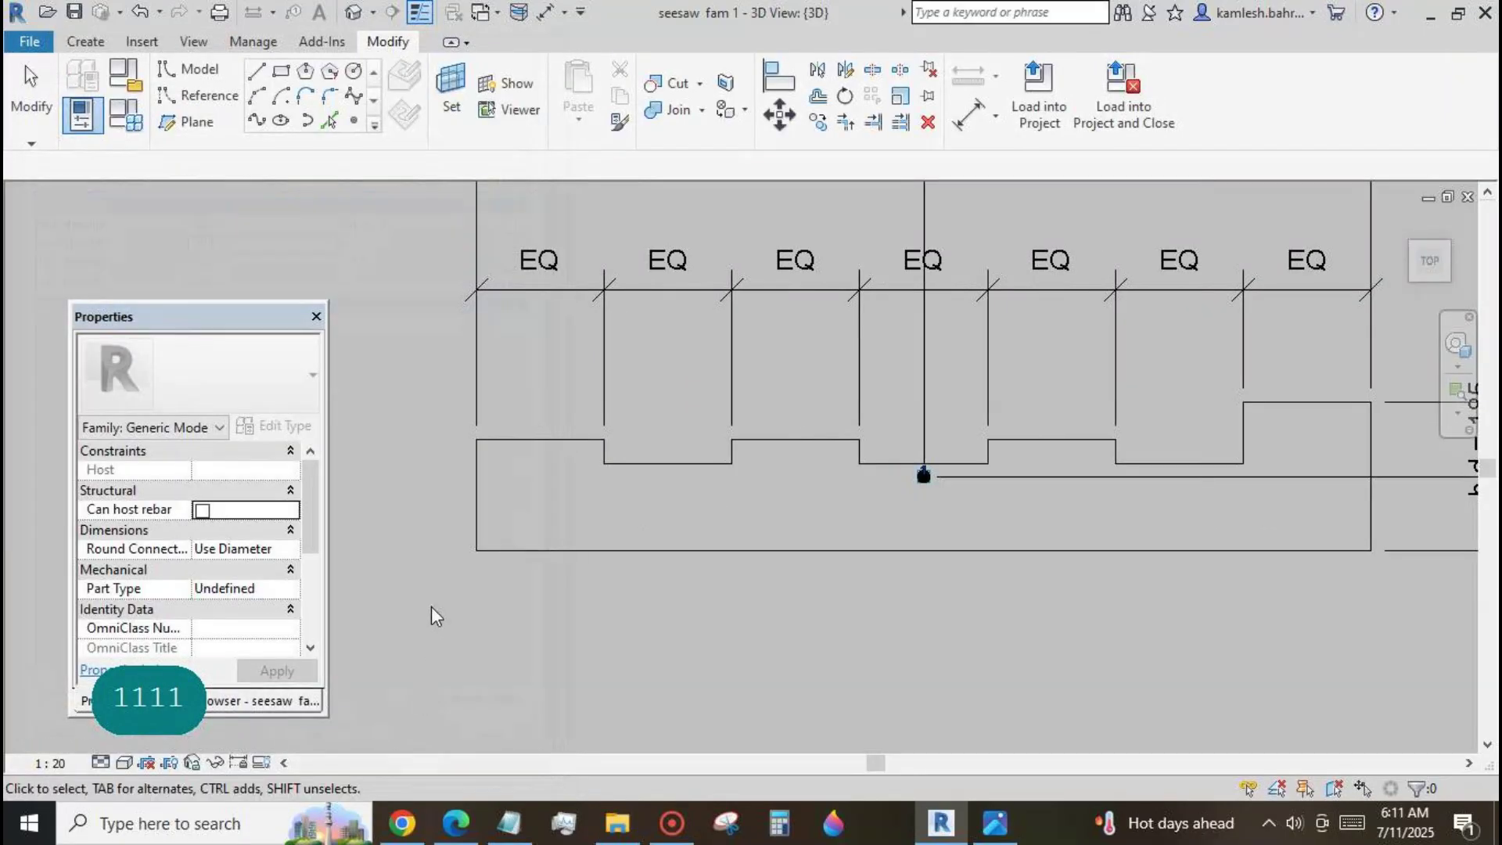
# Align the profile's other three upper edges to the rightmost upper edge, using multiple alignment.
pyautogui.scroll(-3, 426, 428)
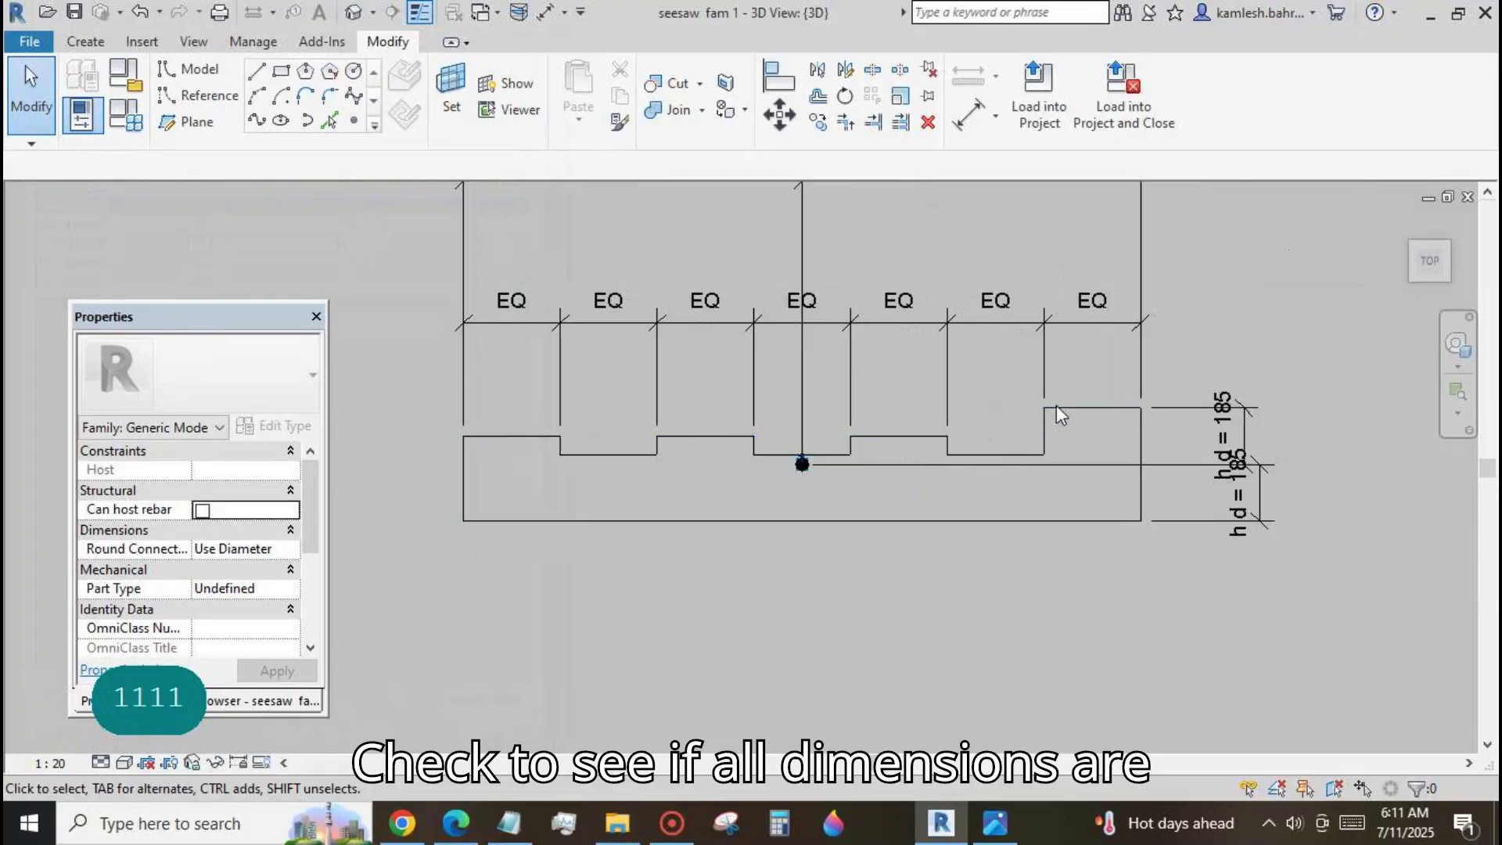
pyautogui.click(782, 87)
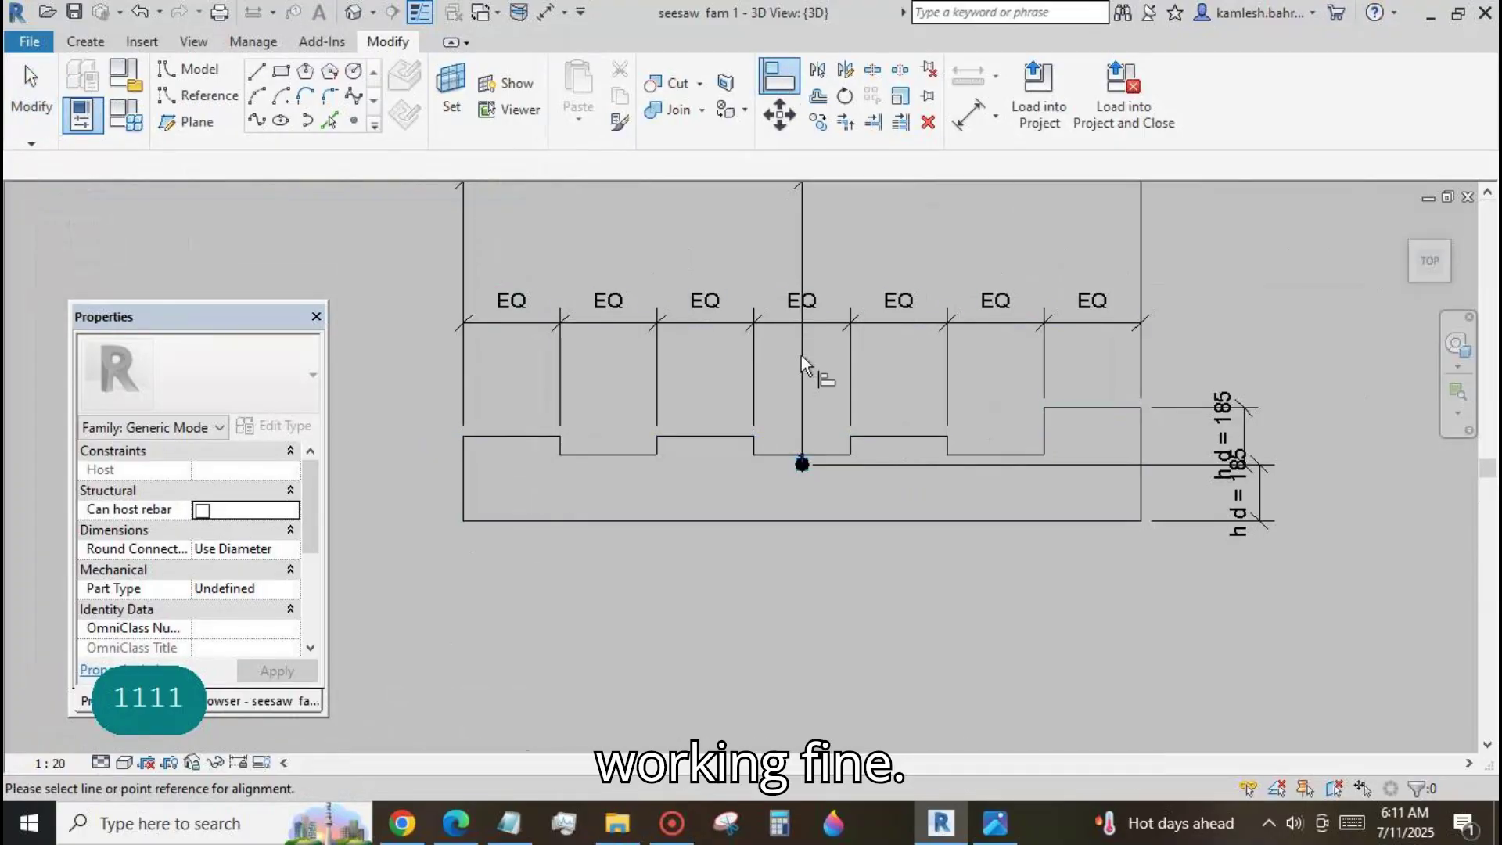
pyautogui.click(1105, 407)
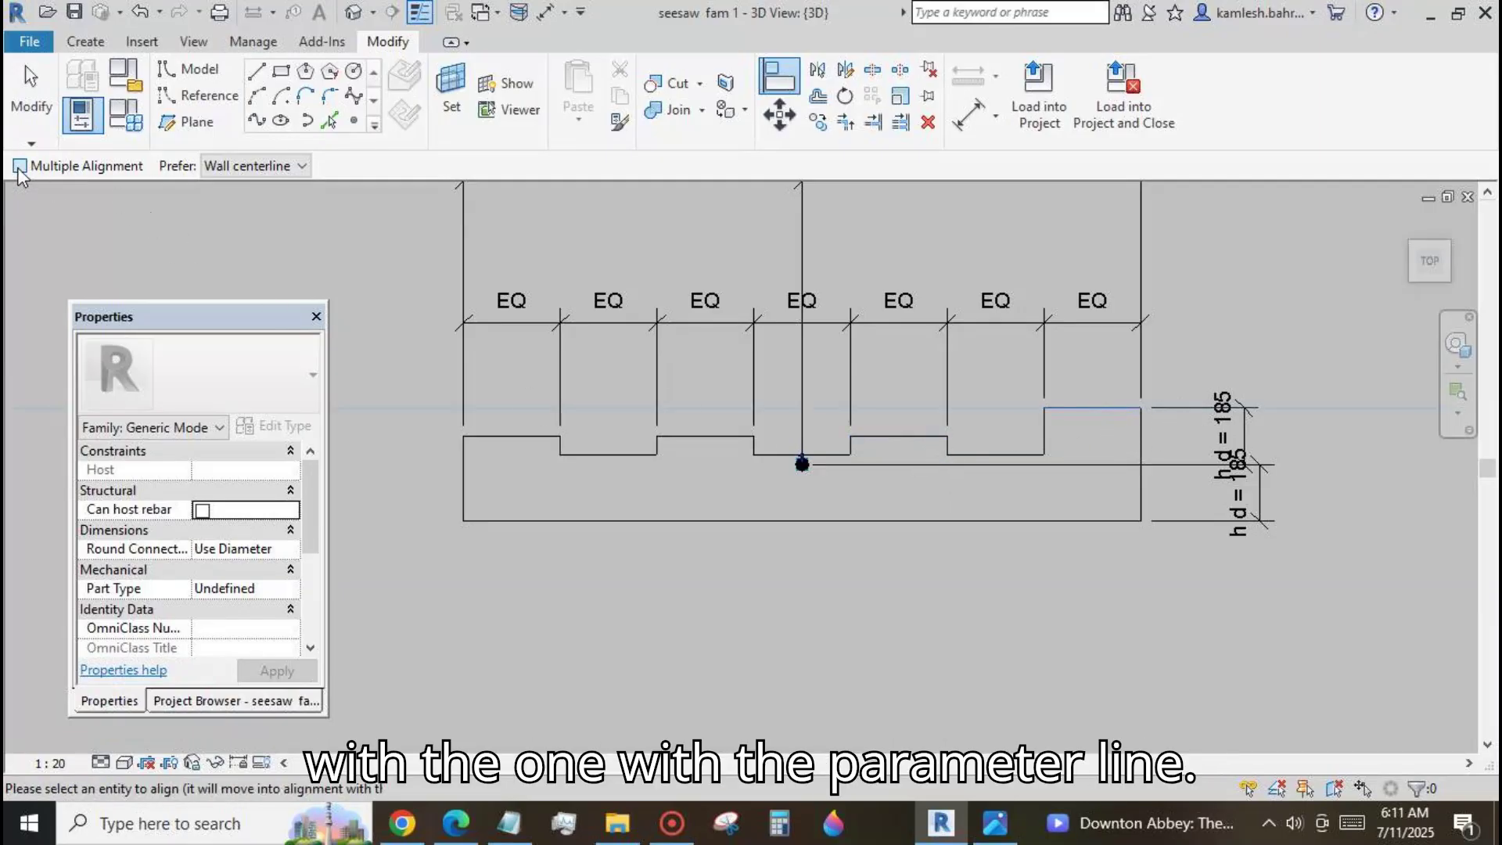
pyautogui.click(896, 436)
pyautogui.click(717, 437)
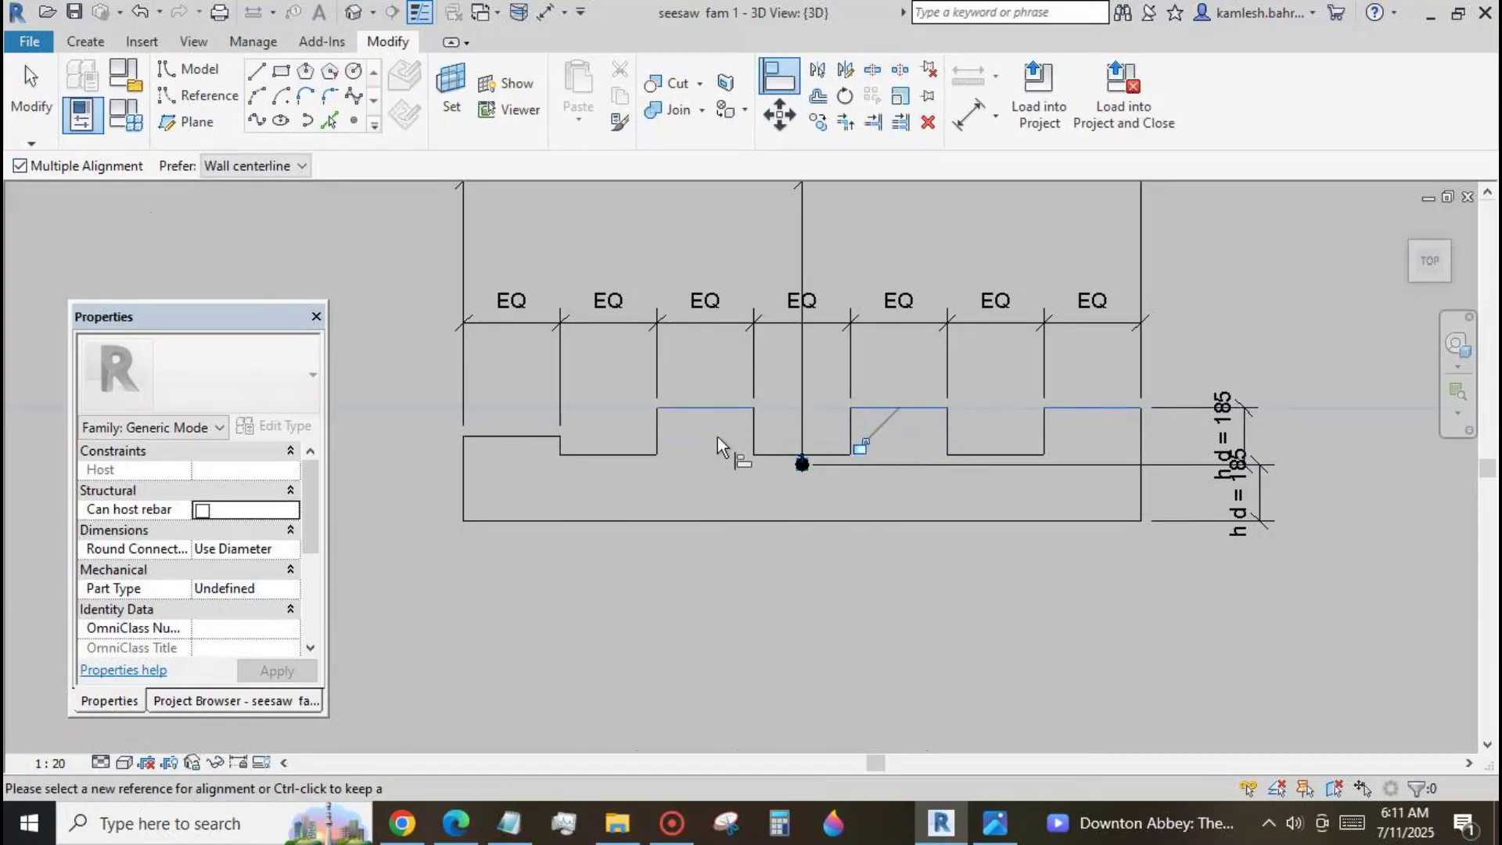
pyautogui.click(545, 435)
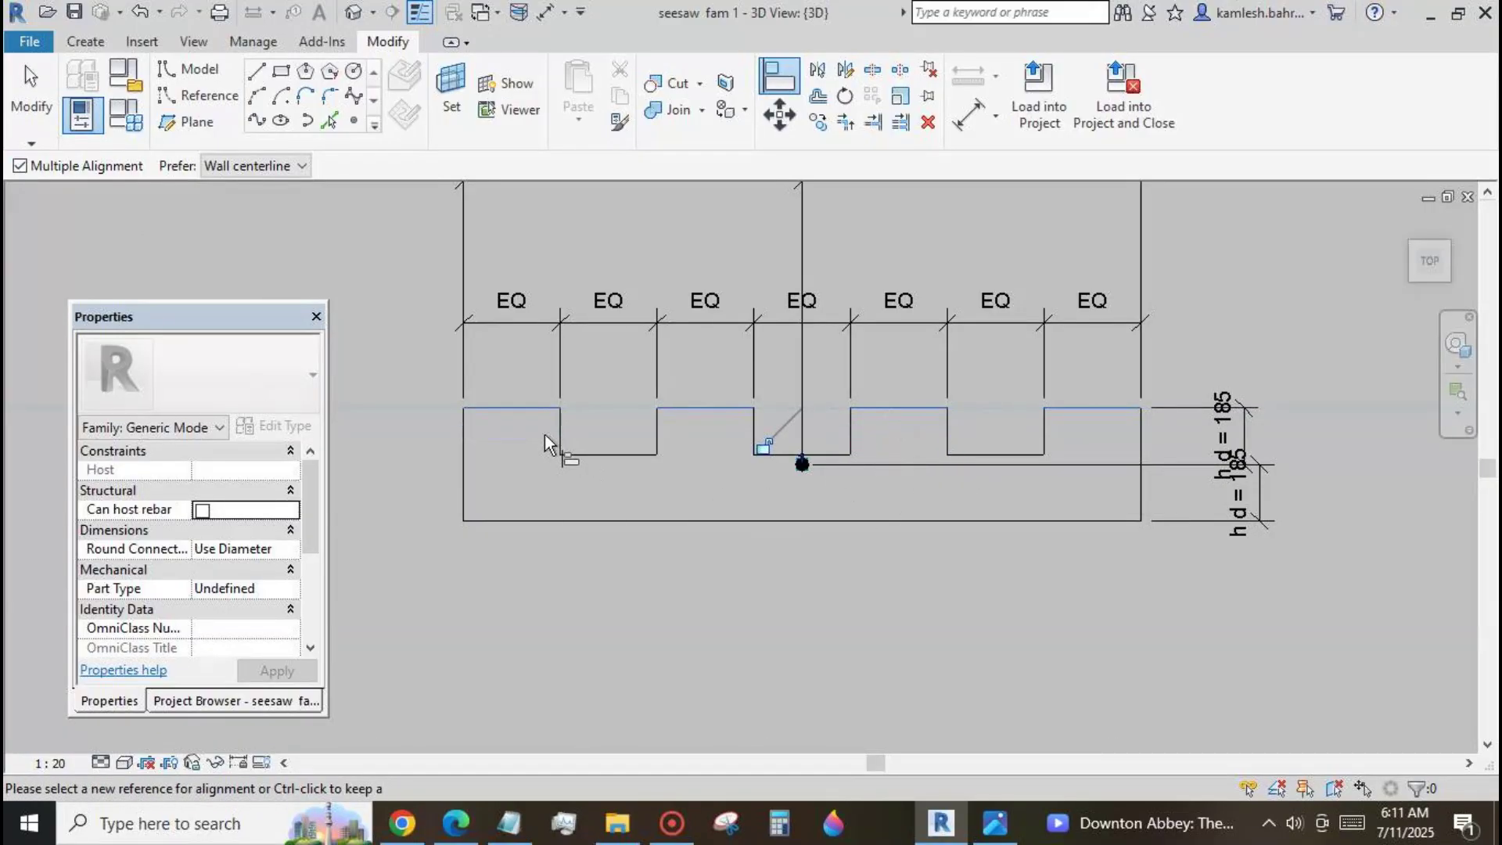
pyautogui.click(31, 86)
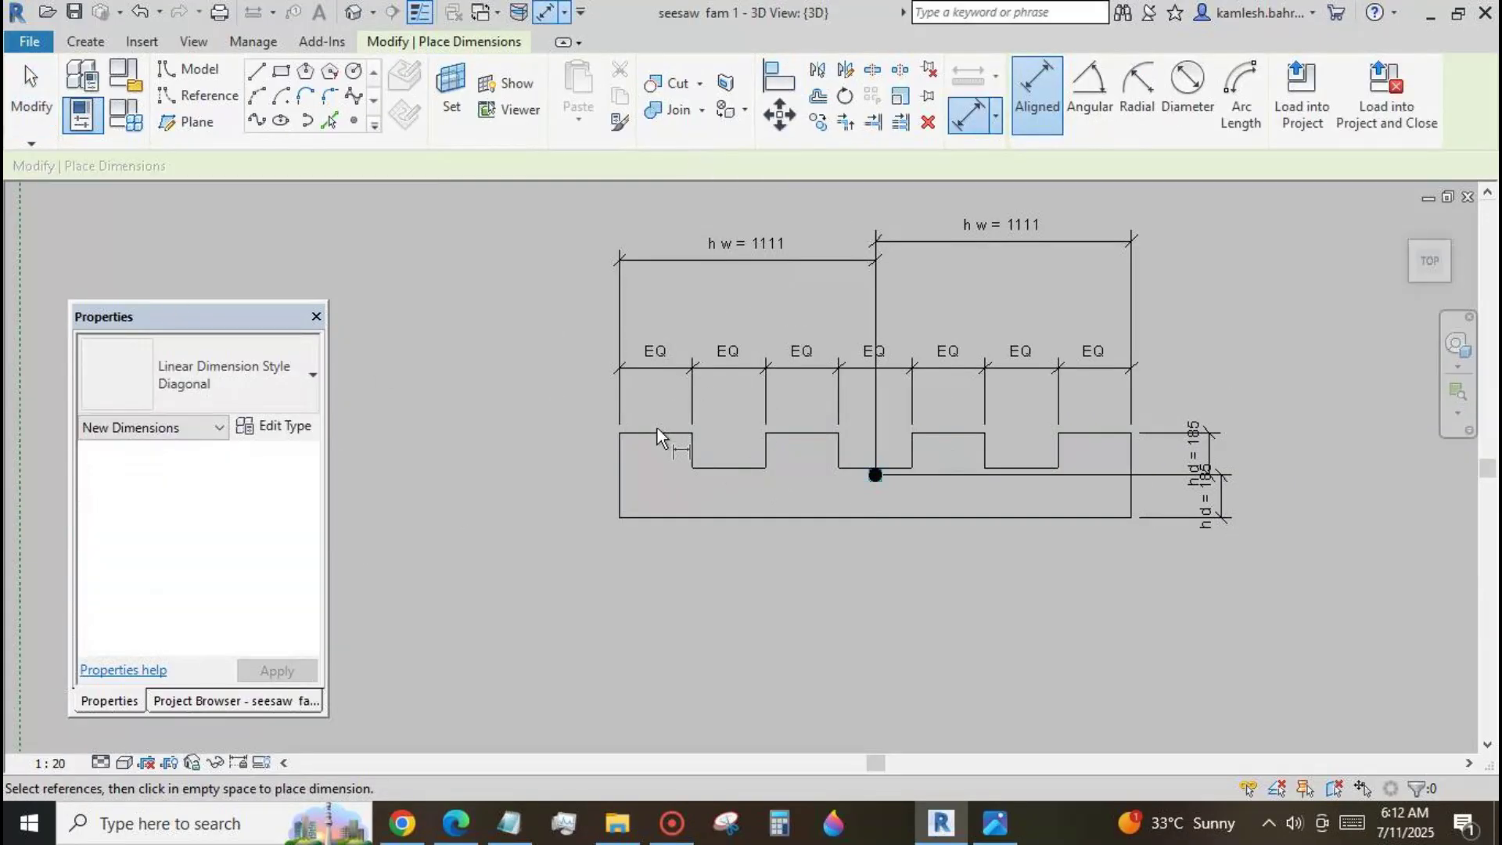
# Dimension the left niche's depth from the leftmost upper edge to the niche's lower line, placed left of the profile.
pyautogui.click(660, 434)
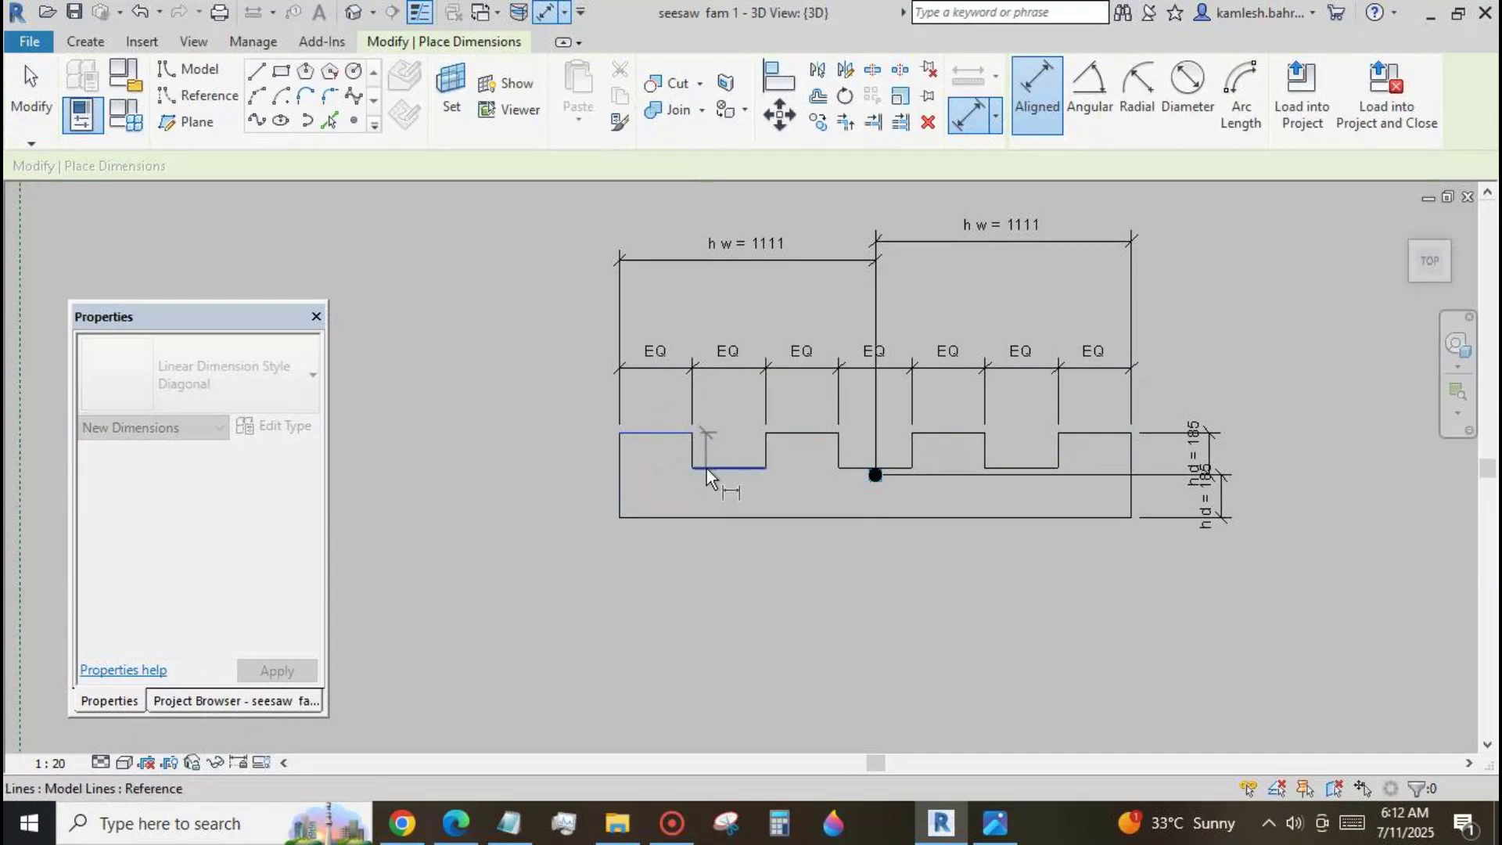
pyautogui.click(707, 467)
pyautogui.click(534, 488)
pyautogui.press('Escape')
pyautogui.press('Escape')
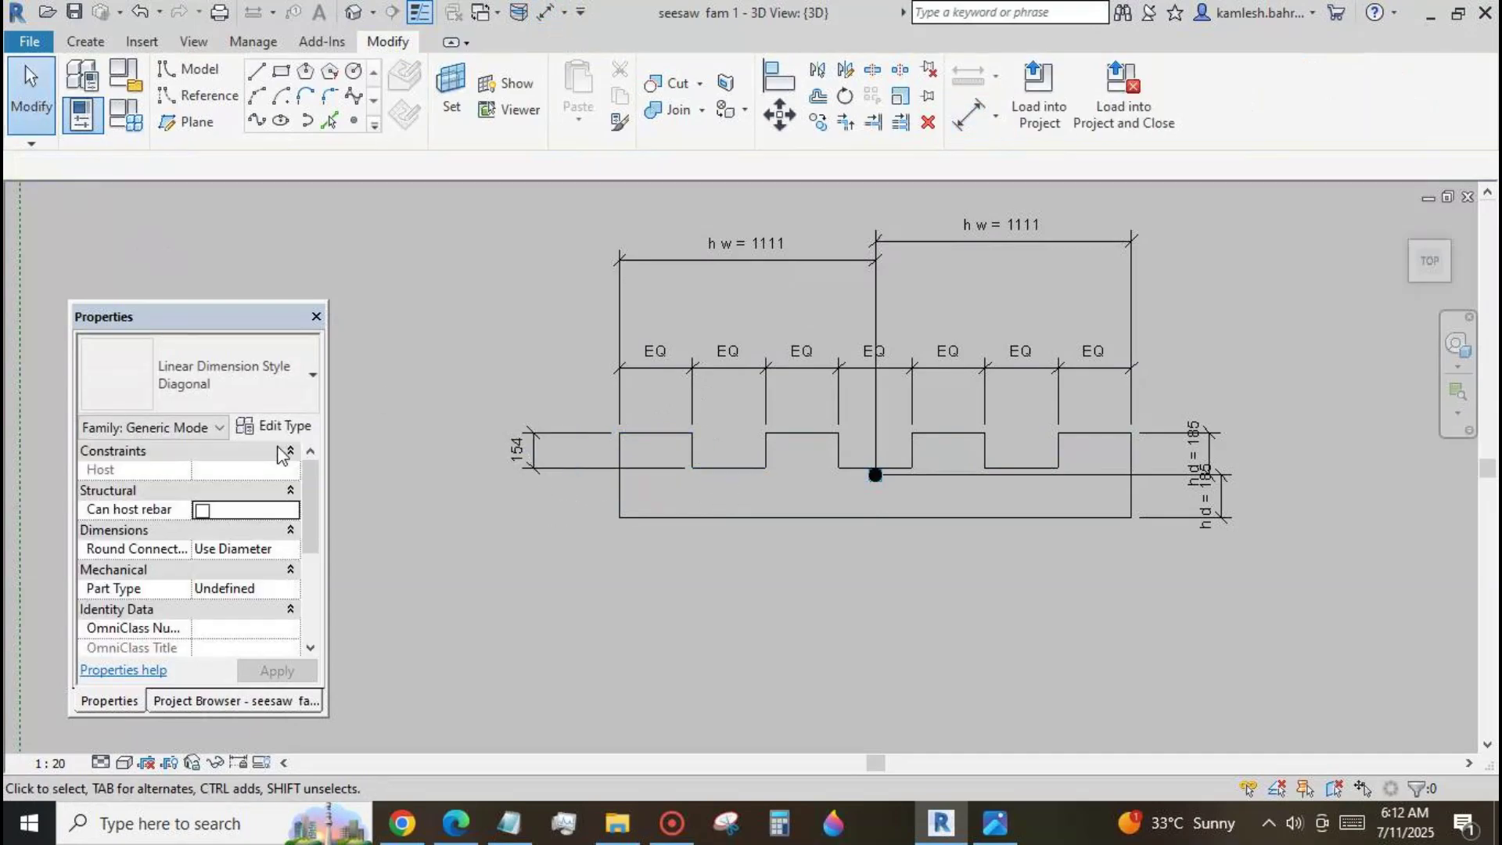
# Label the left niche's depth dimension with the n d parameter.
pyautogui.click(520, 448)
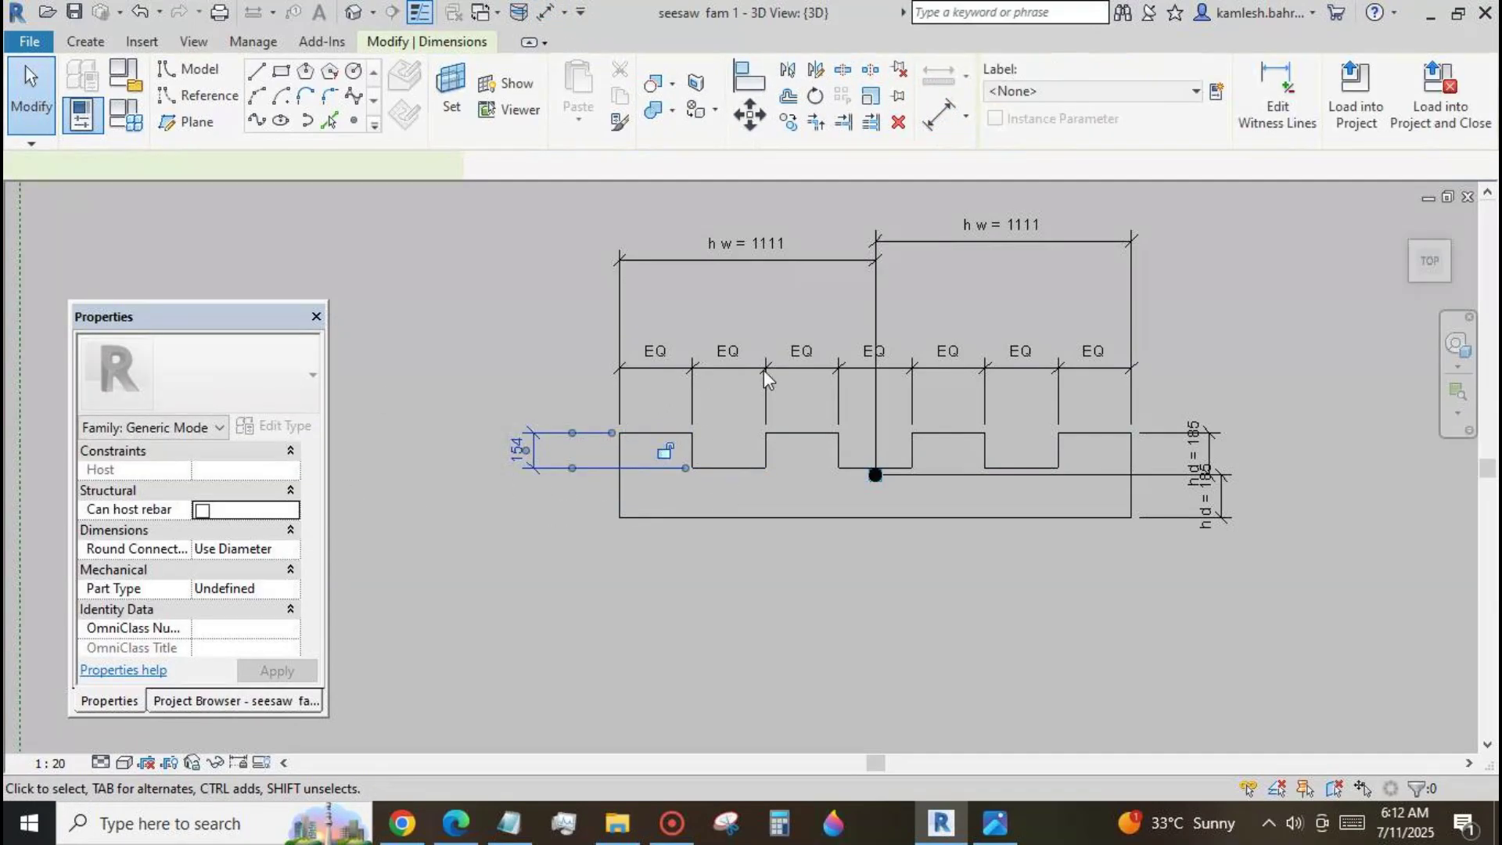
pyautogui.click(1195, 92)
pyautogui.click(1172, 218)
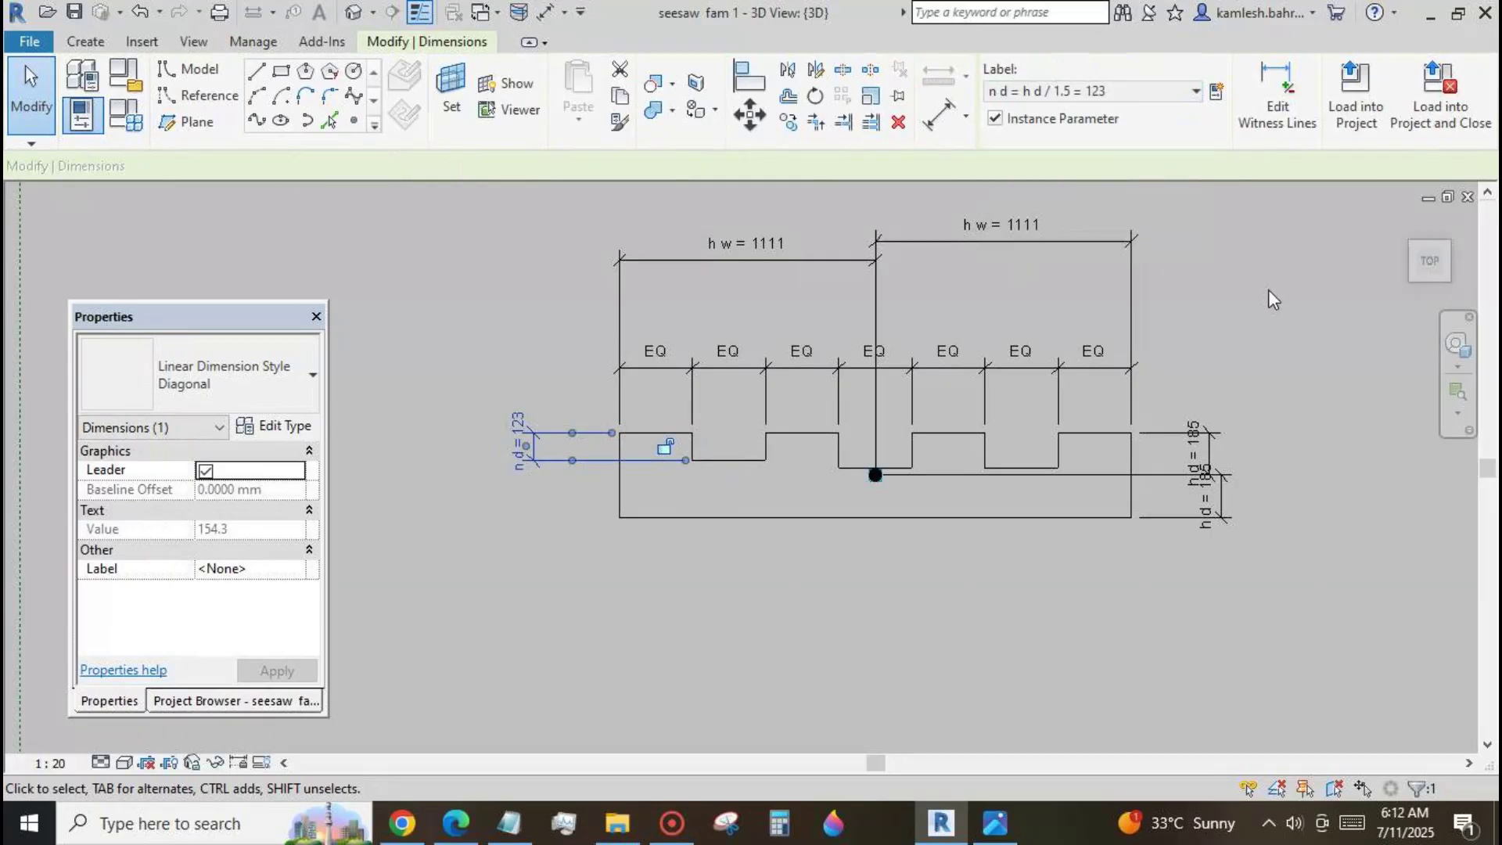
pyautogui.click(1269, 289)
# Align the middle and right niches' lower lines to the left niche's lower line with multiple alignment, and lock the alignment.
pyautogui.scroll(2, 1086, 565)
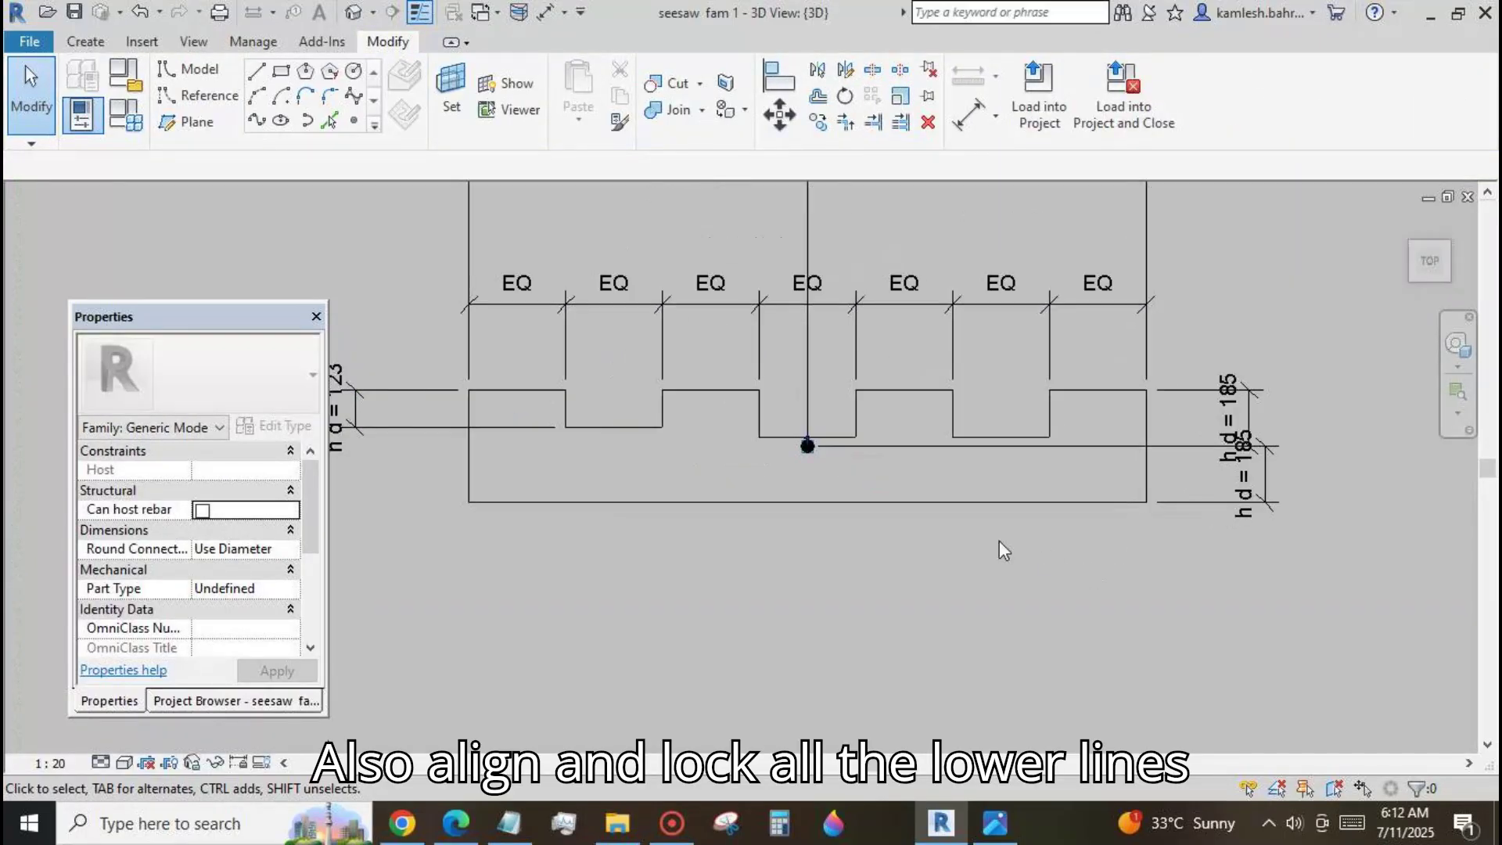
pyautogui.press('a')
pyautogui.press('l')
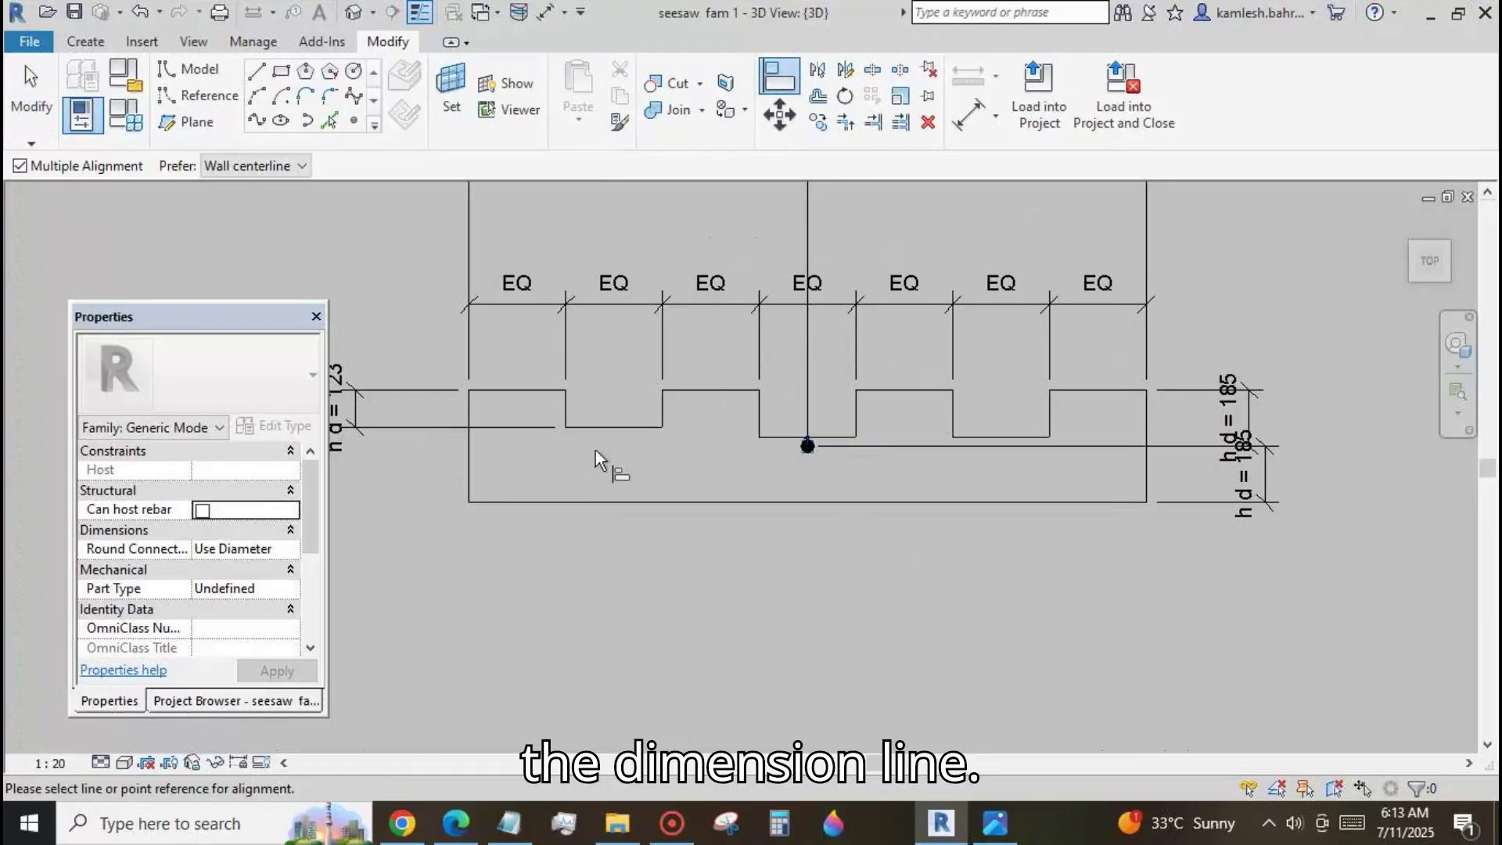
pyautogui.click(612, 428)
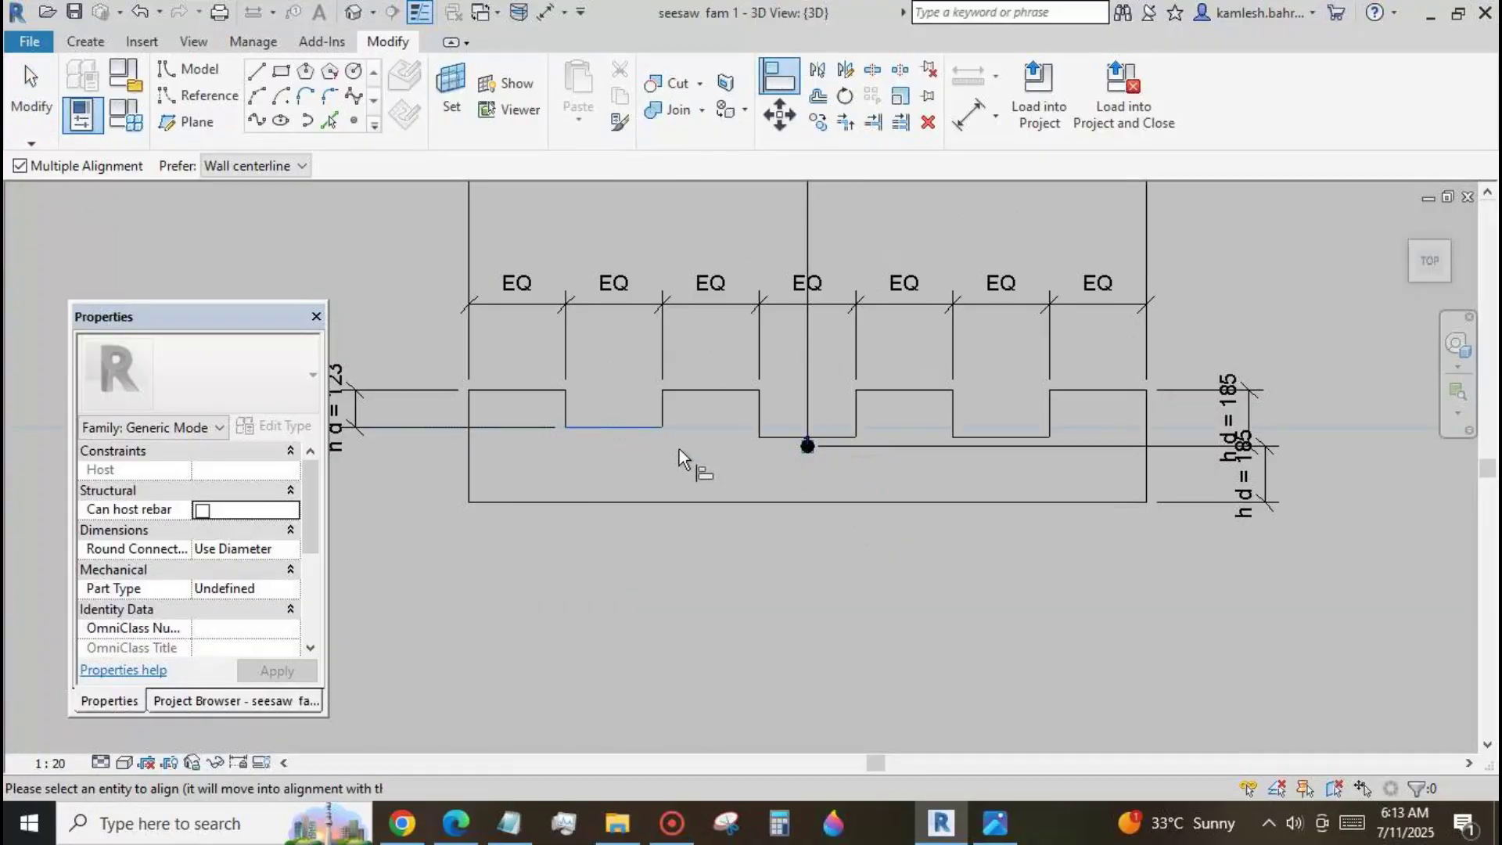
pyautogui.click(767, 438)
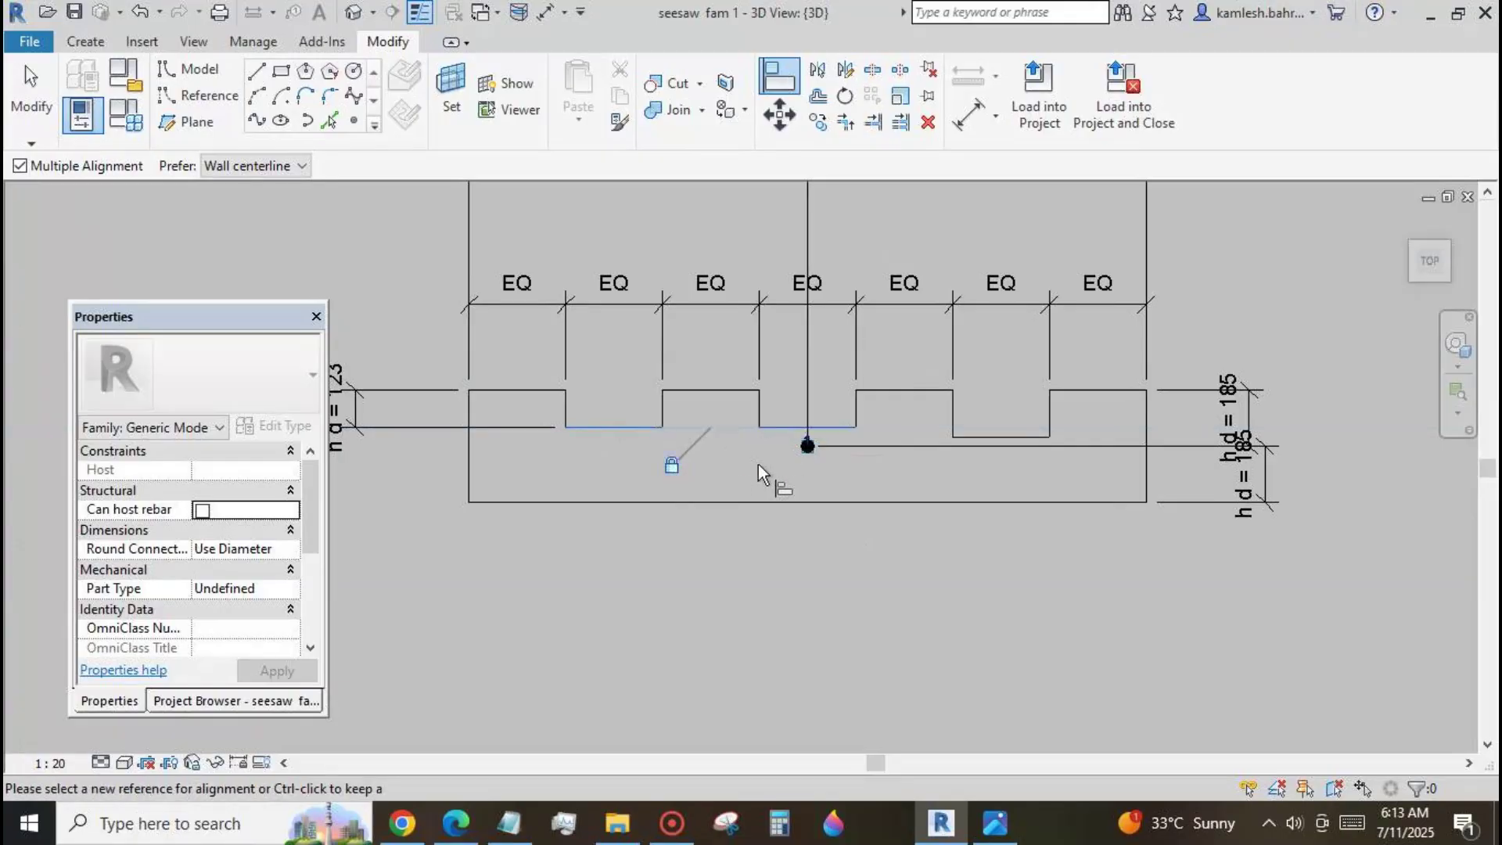
pyautogui.click(962, 437)
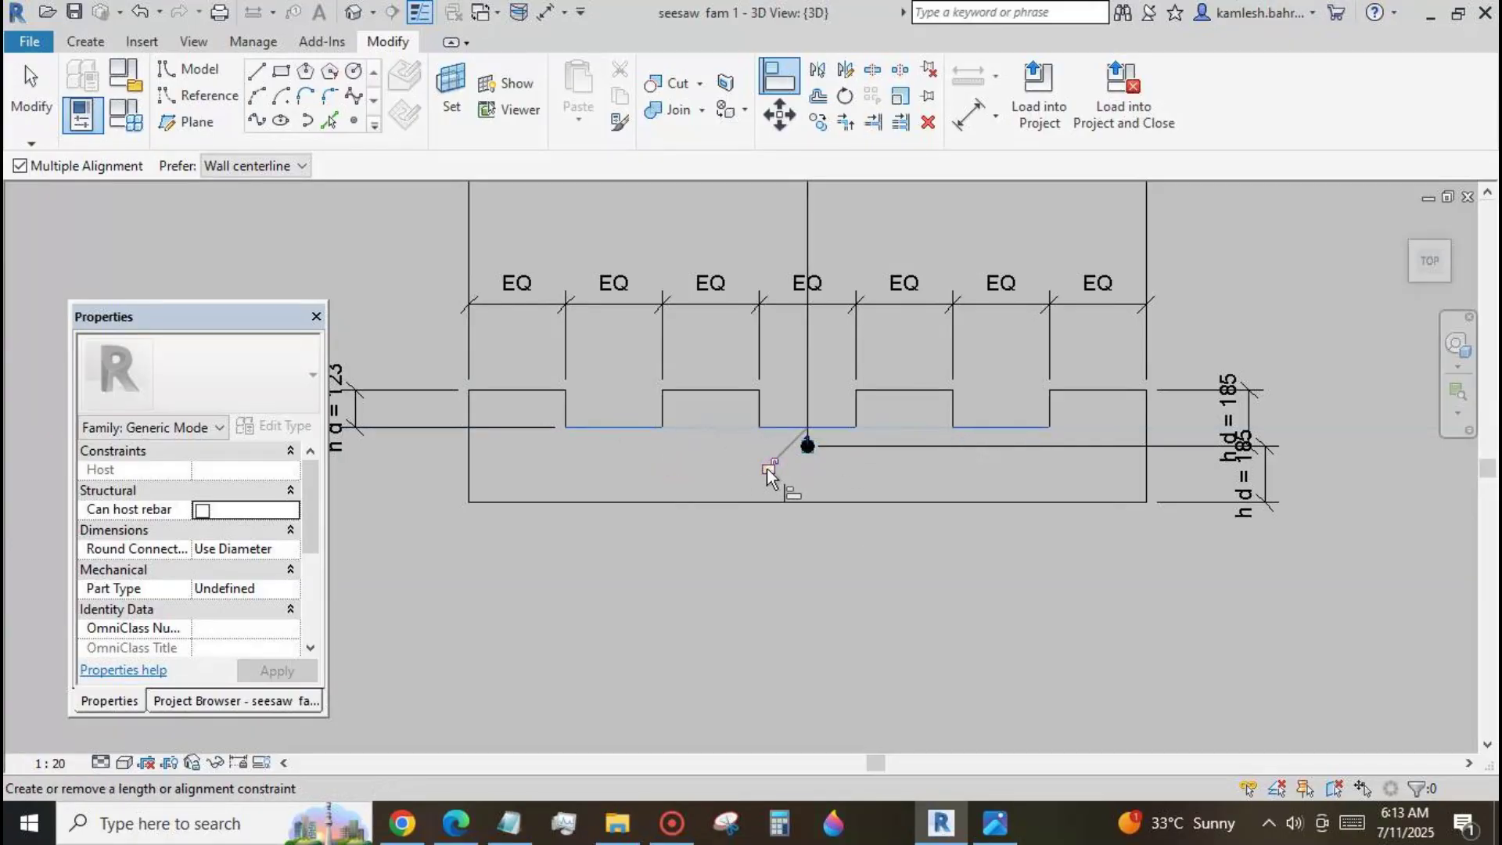
pyautogui.scroll(-2, 998, 540)
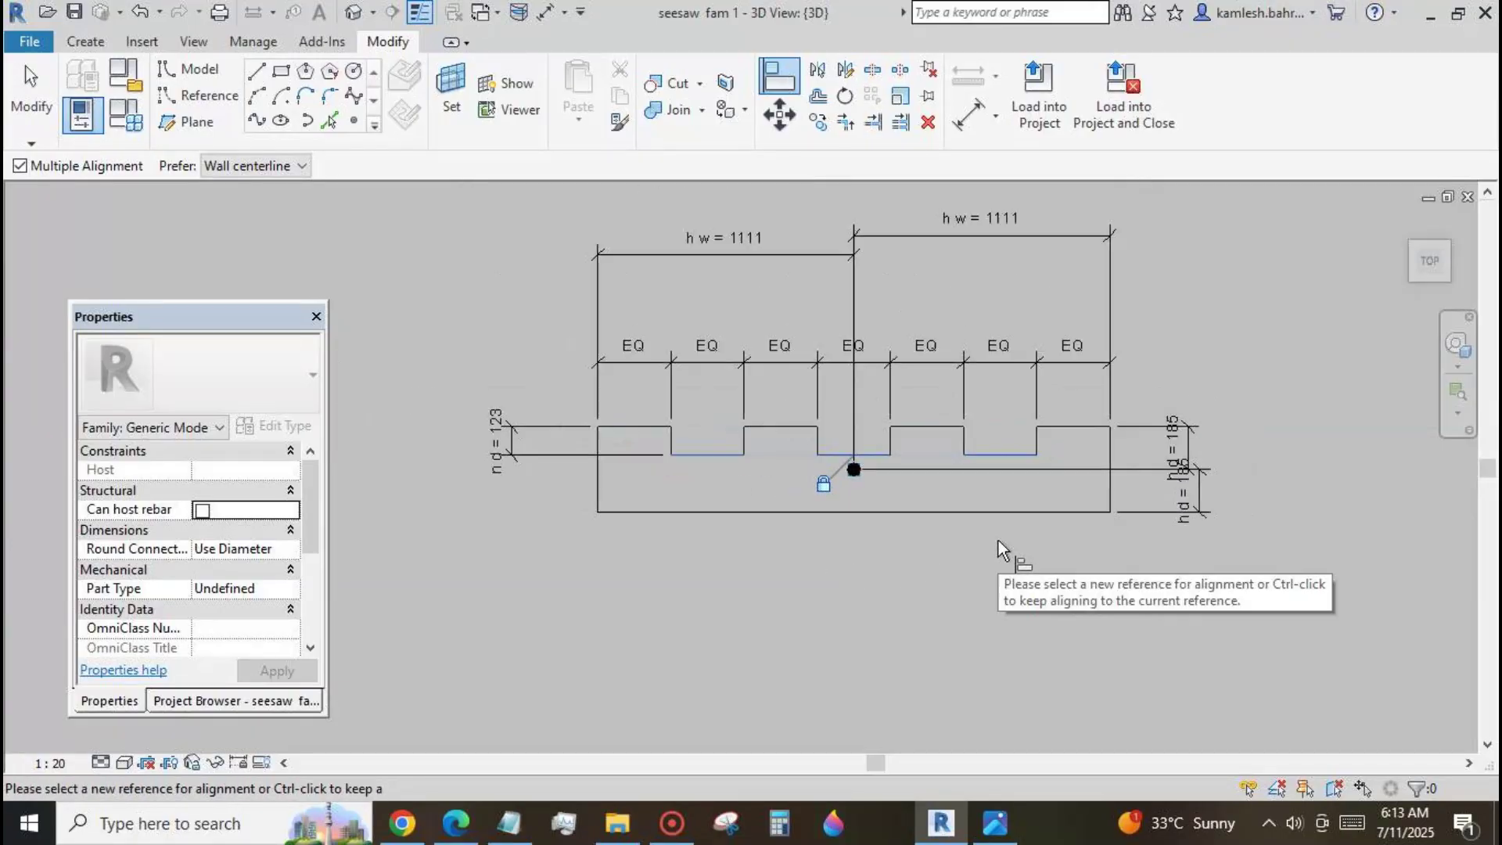
pyautogui.click(30, 93)
pyautogui.scroll(-1, 950, 406)
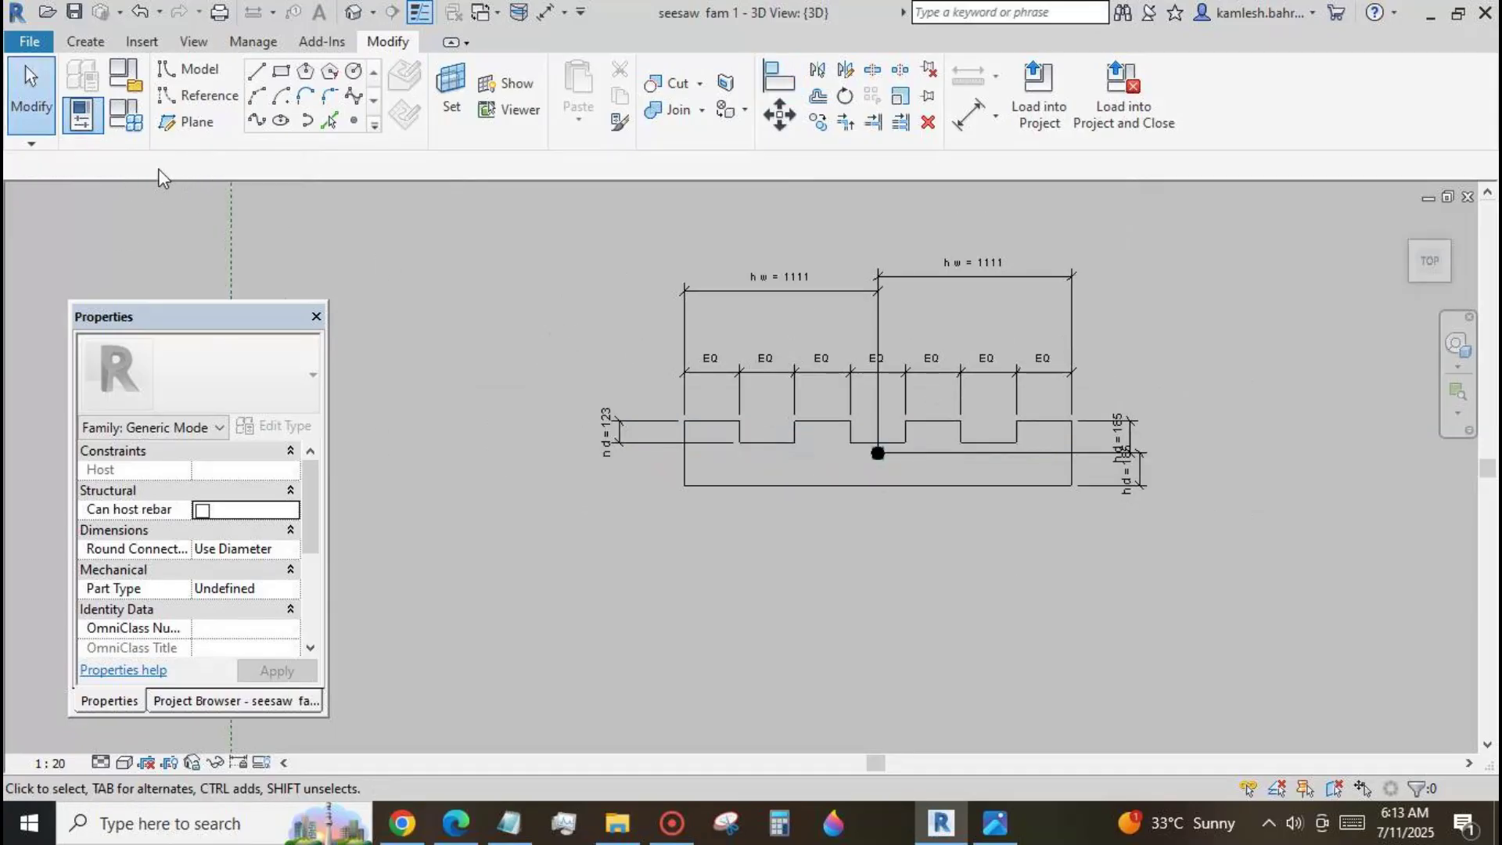
# Set the h w parameter to 2222 in the family types and apply it to test the niched profile.
pyautogui.click(126, 116)
pyautogui.click(251, 241)
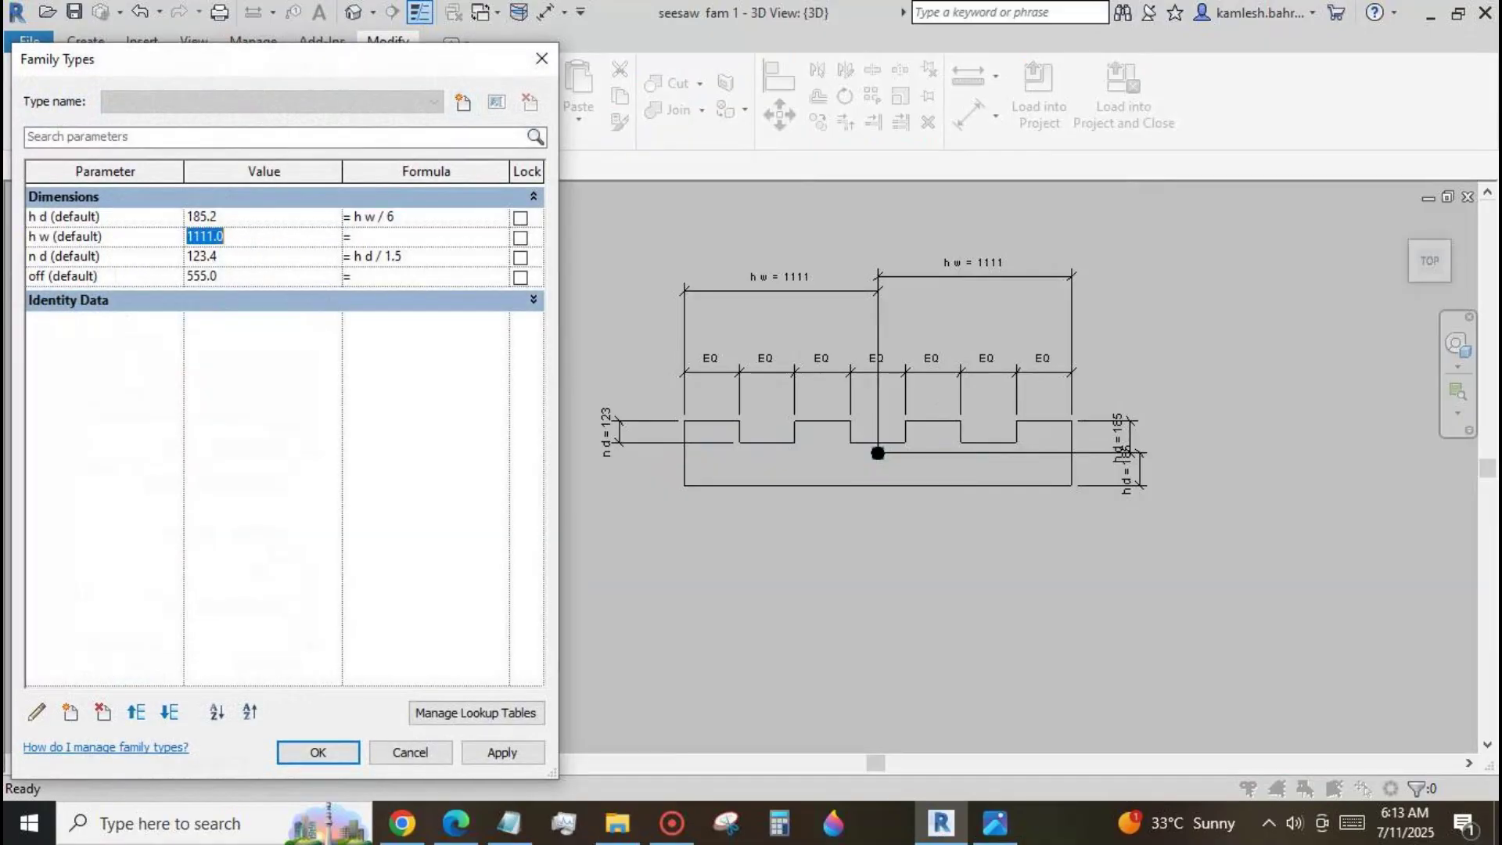
pyautogui.write('2222')
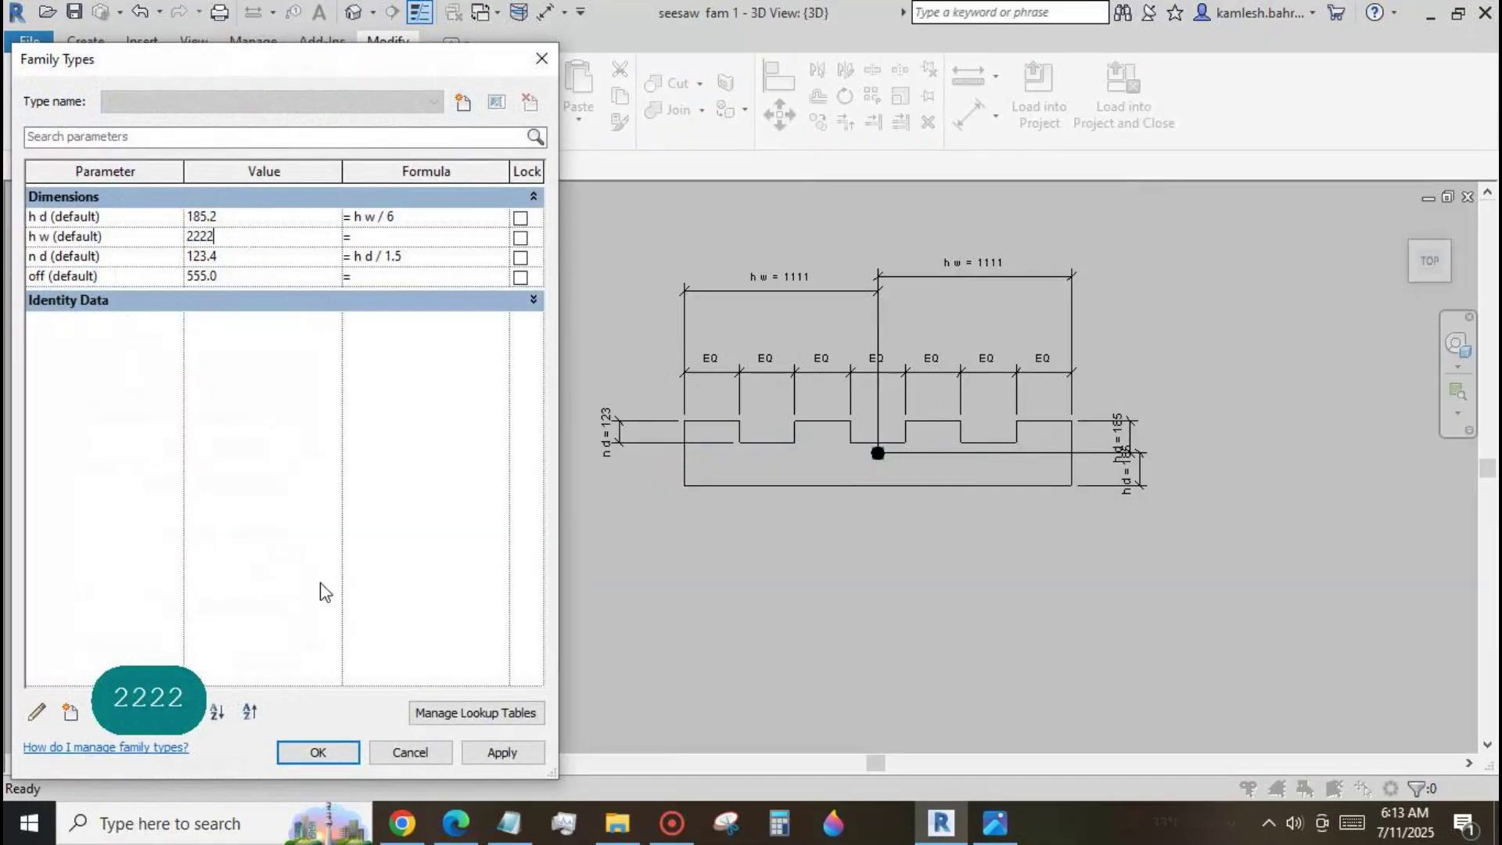
pyautogui.click(502, 752)
pyautogui.click(313, 753)
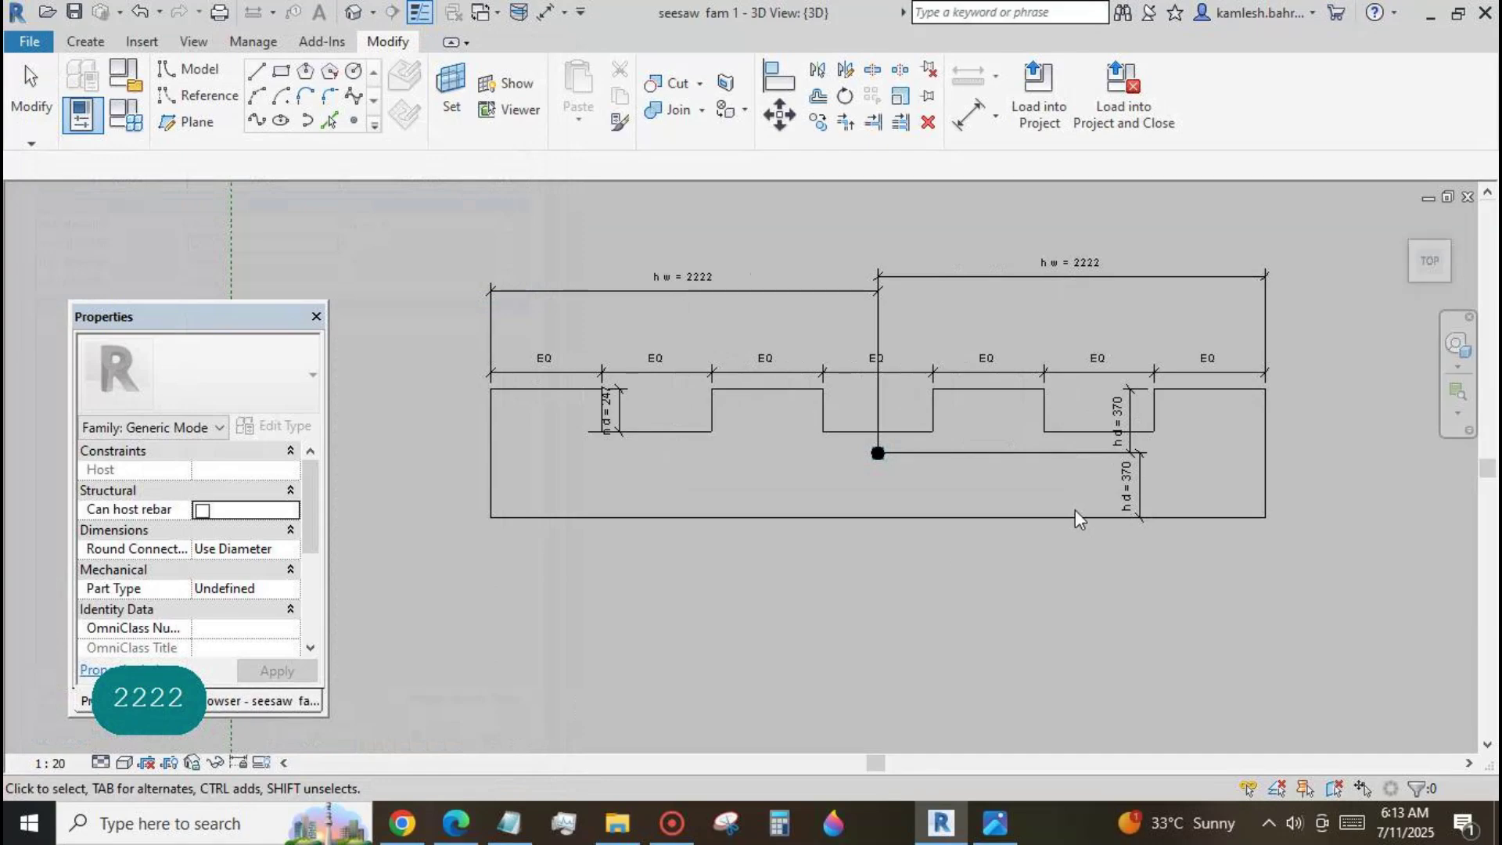
pyautogui.scroll(-2, 1084, 510)
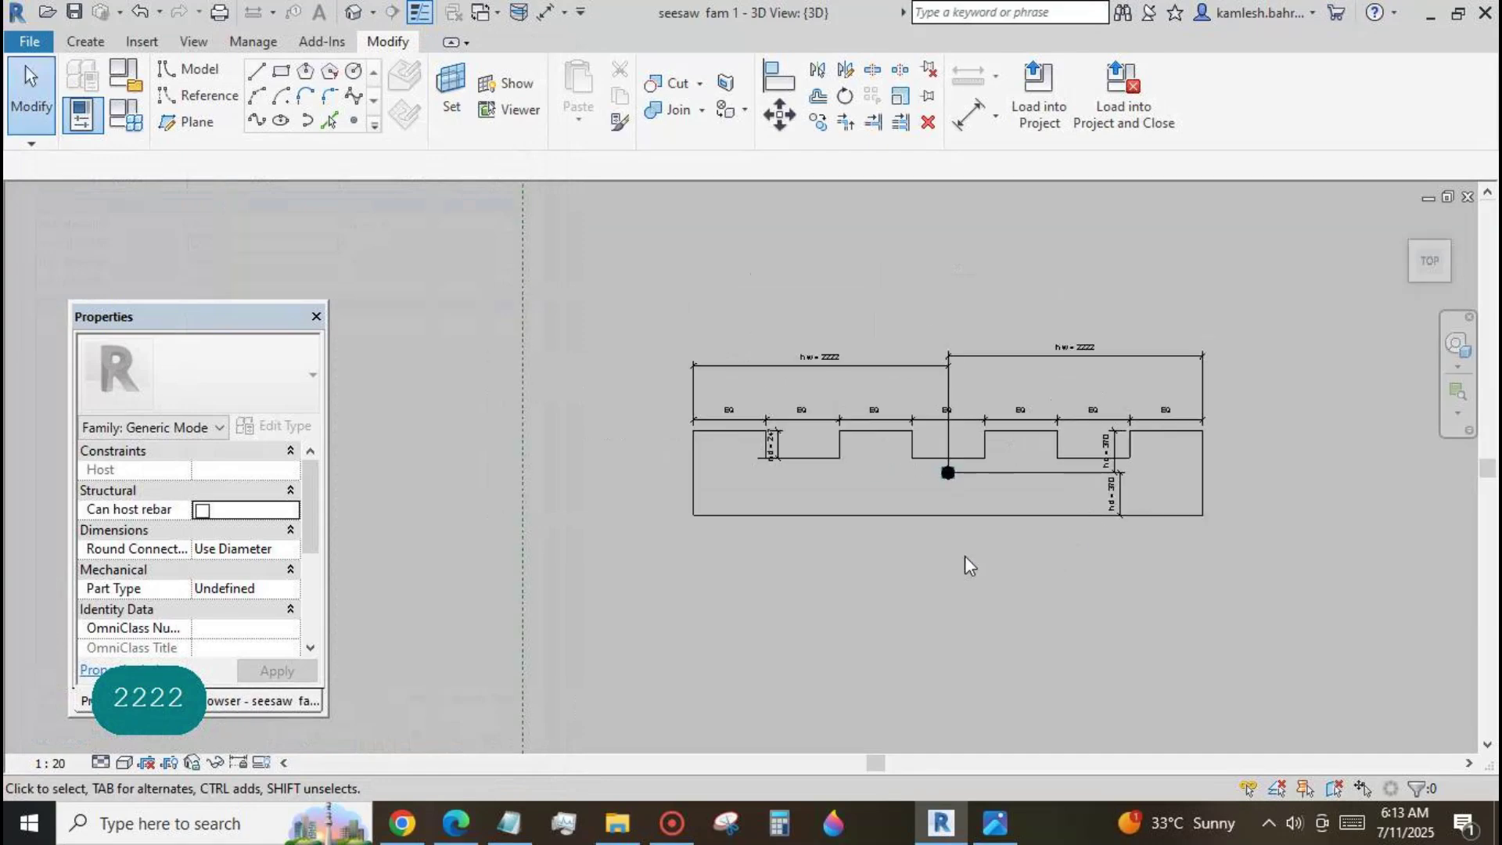
# Set the h w parameter to 333 in the family types, apply it and inspect the resized profile.
pyautogui.click(134, 124)
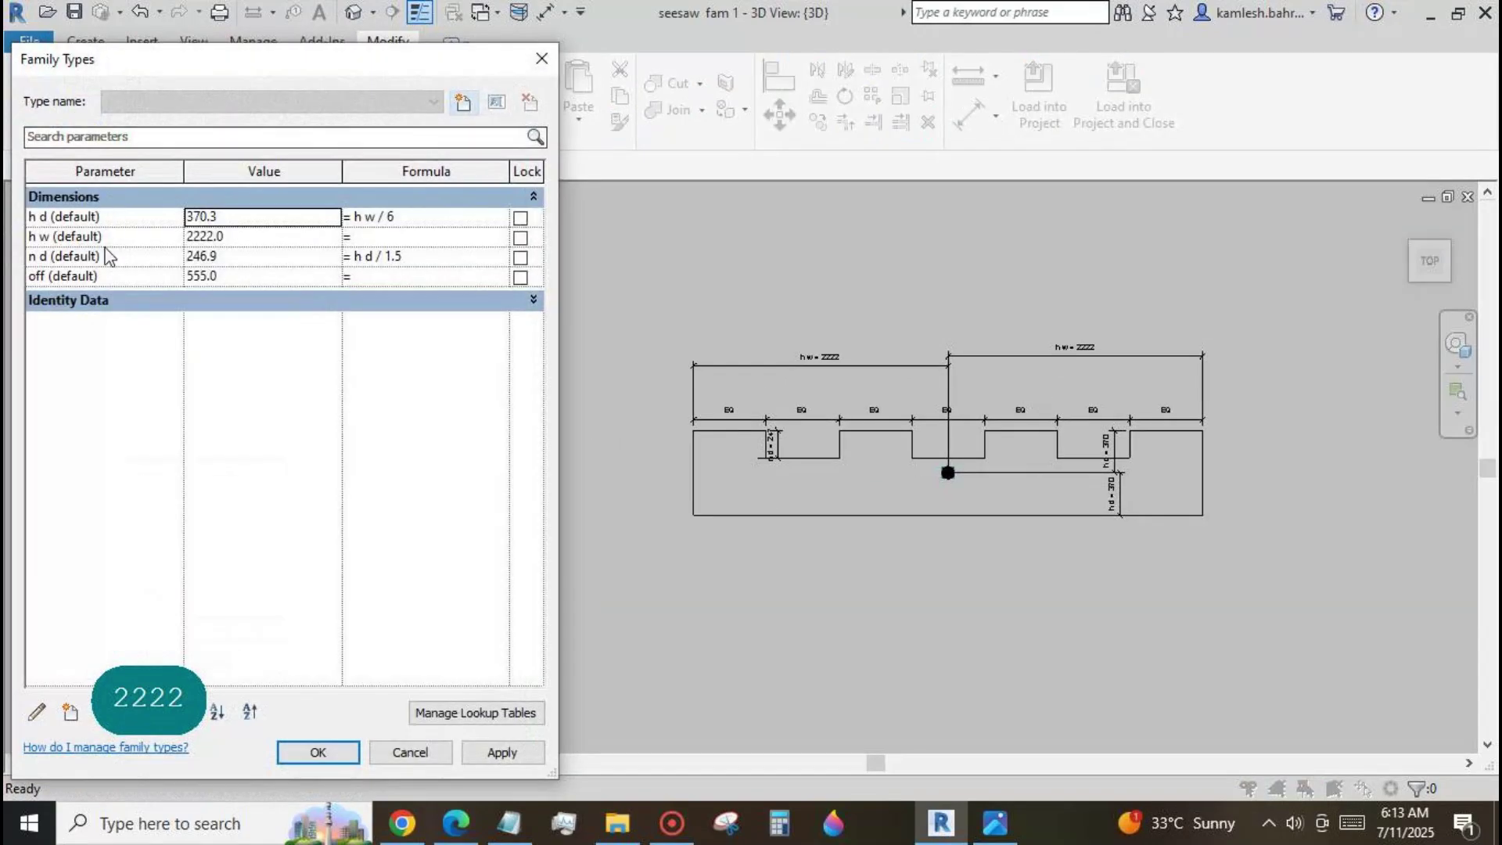
pyautogui.click(234, 236)
pyautogui.write('333')
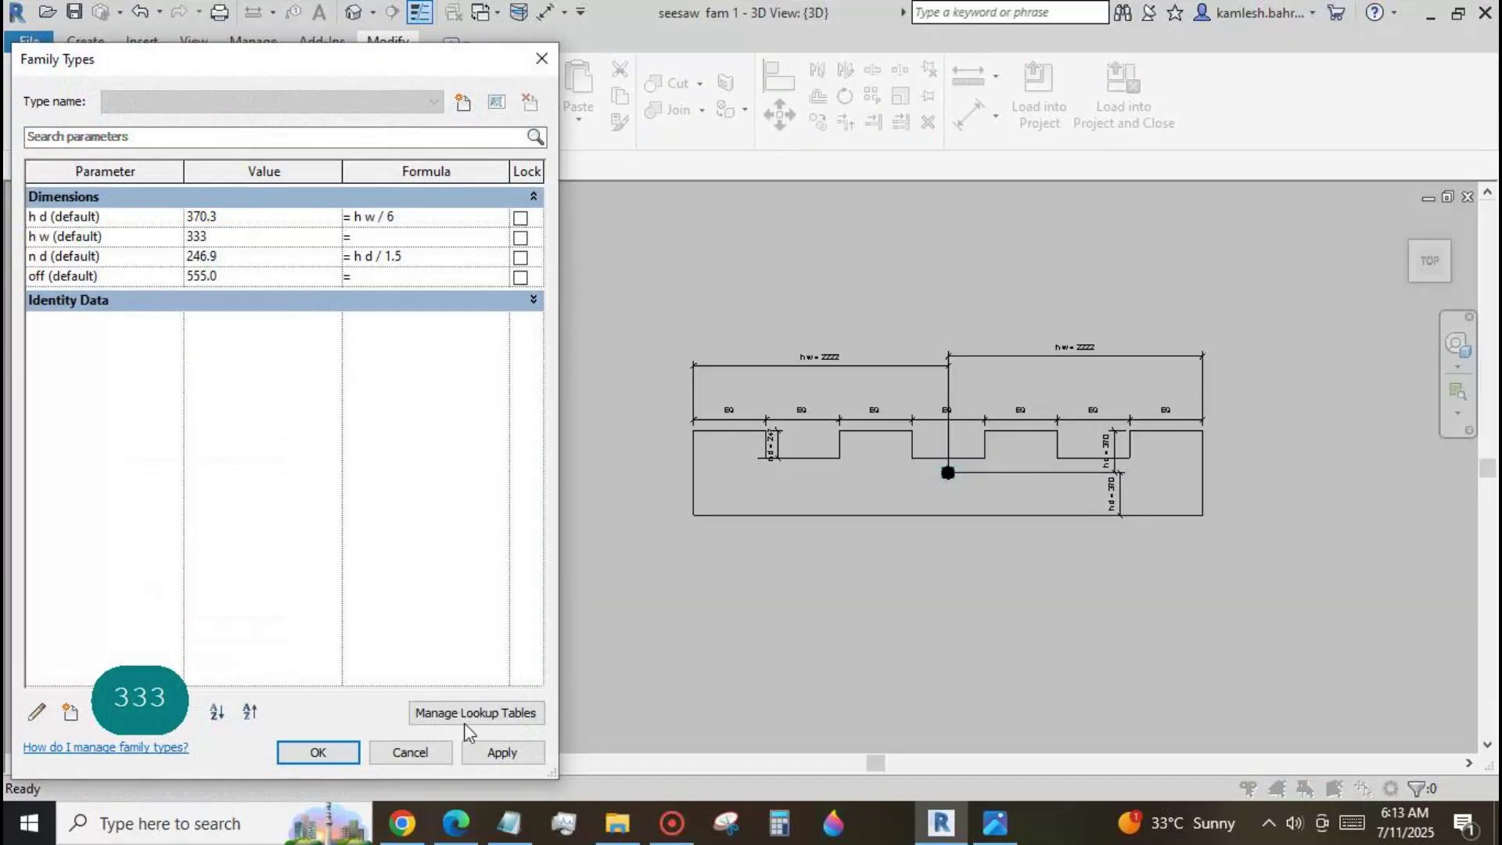
pyautogui.click(497, 752)
pyautogui.click(410, 753)
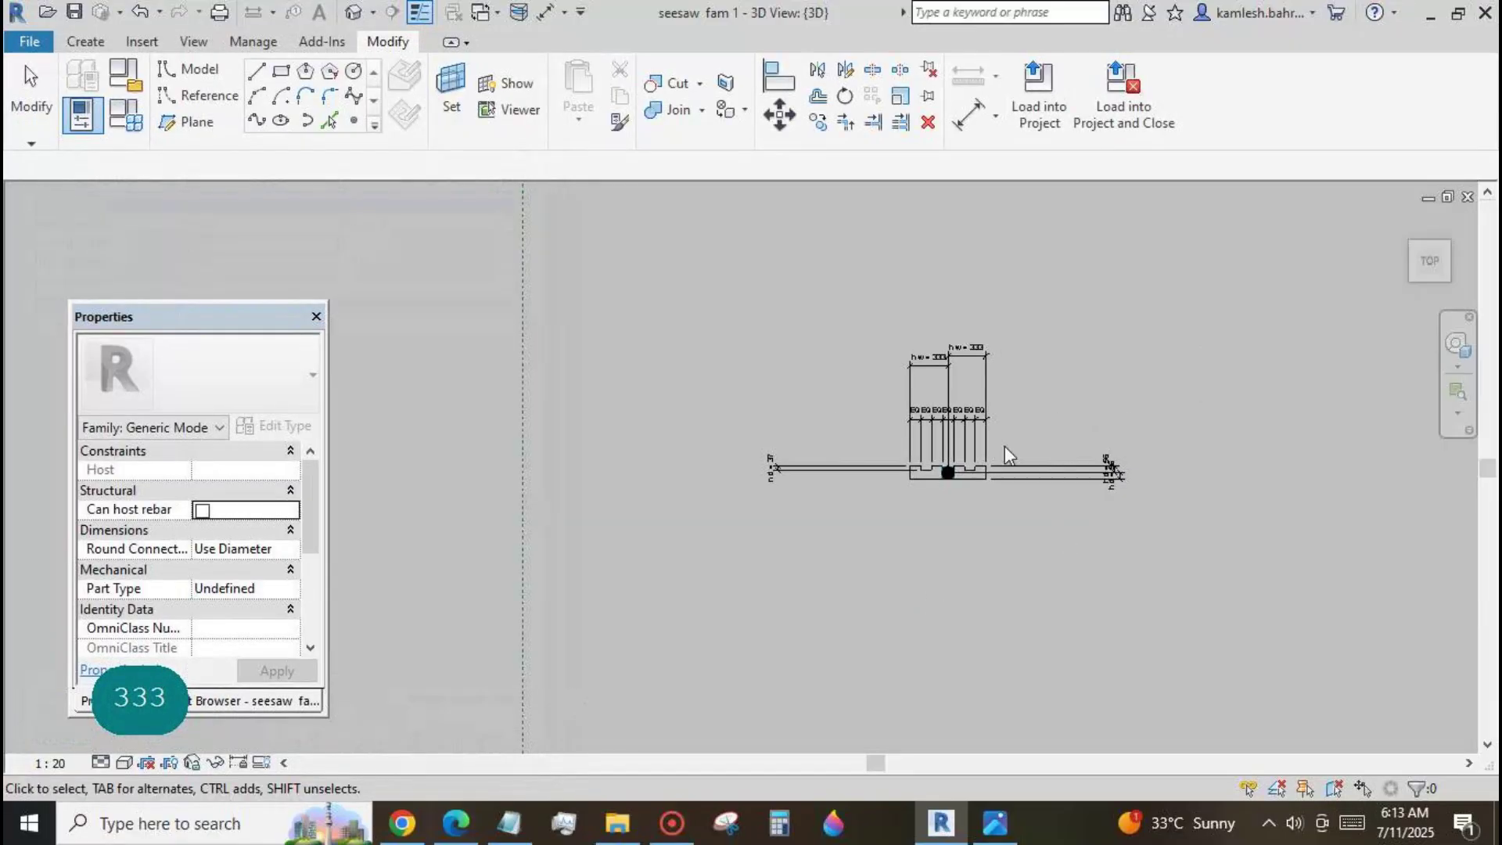
pyautogui.scroll(5, 1000, 457)
pyautogui.scroll(3, 732, 467)
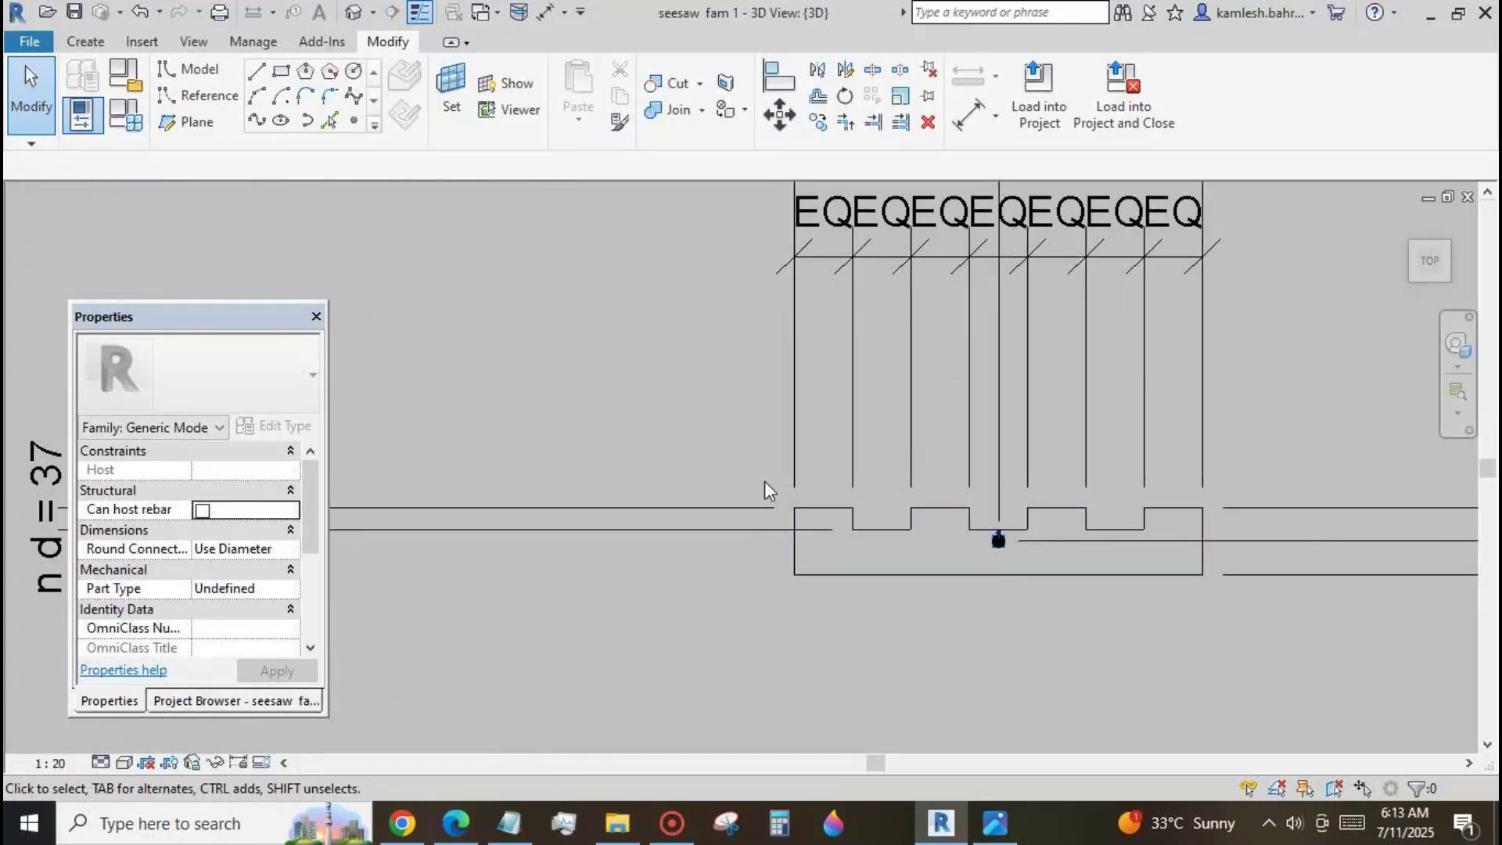
pyautogui.scroll(-2, 656, 397)
pyautogui.scroll(-2, 547, 369)
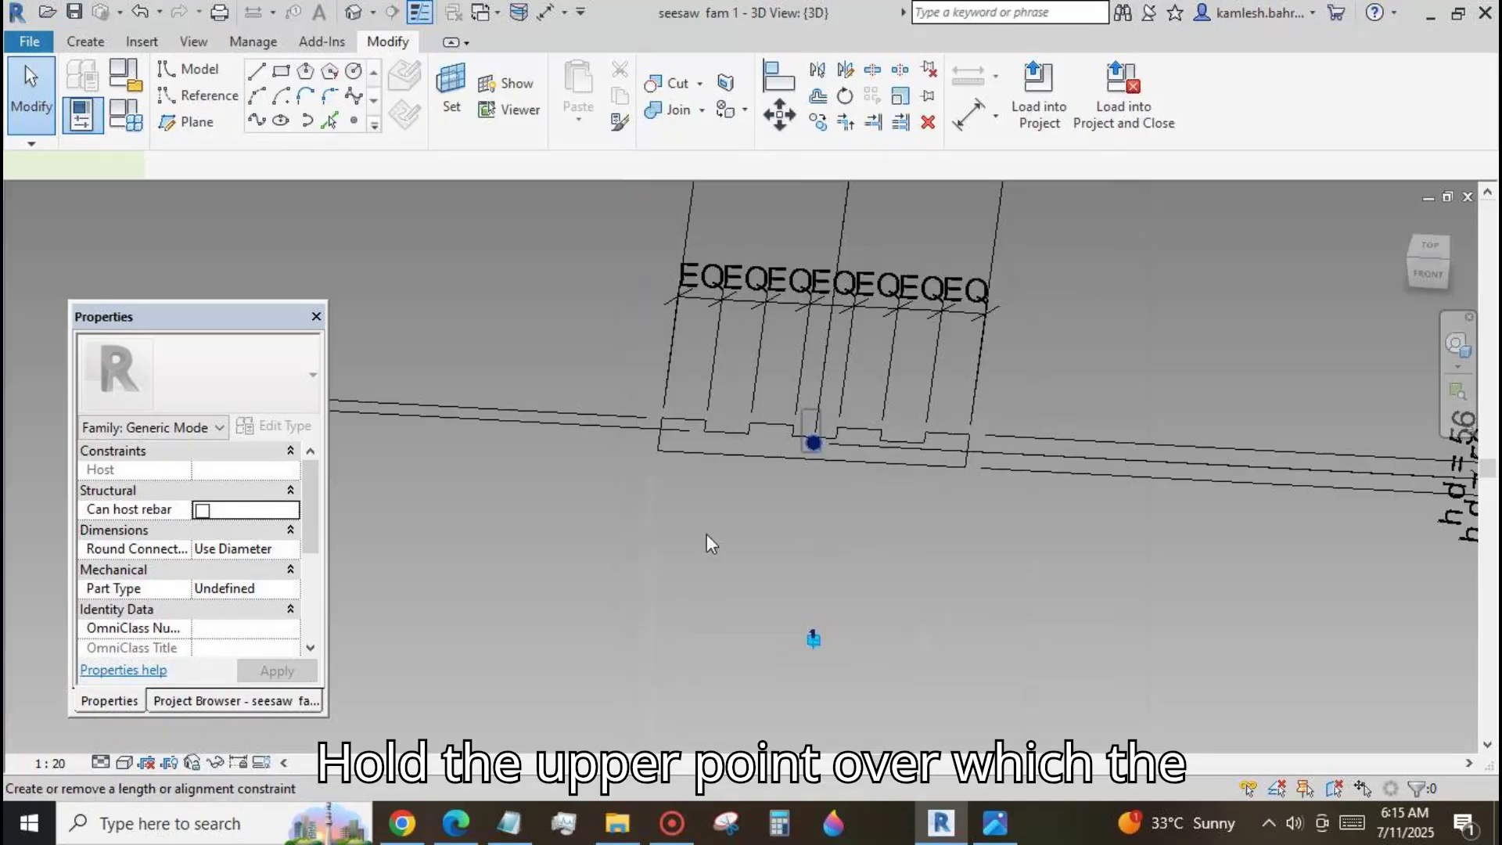
# Associate the rotation angle of the upper reference point hosting the profile with a new instance parameter named rot.
pyautogui.click(815, 447)
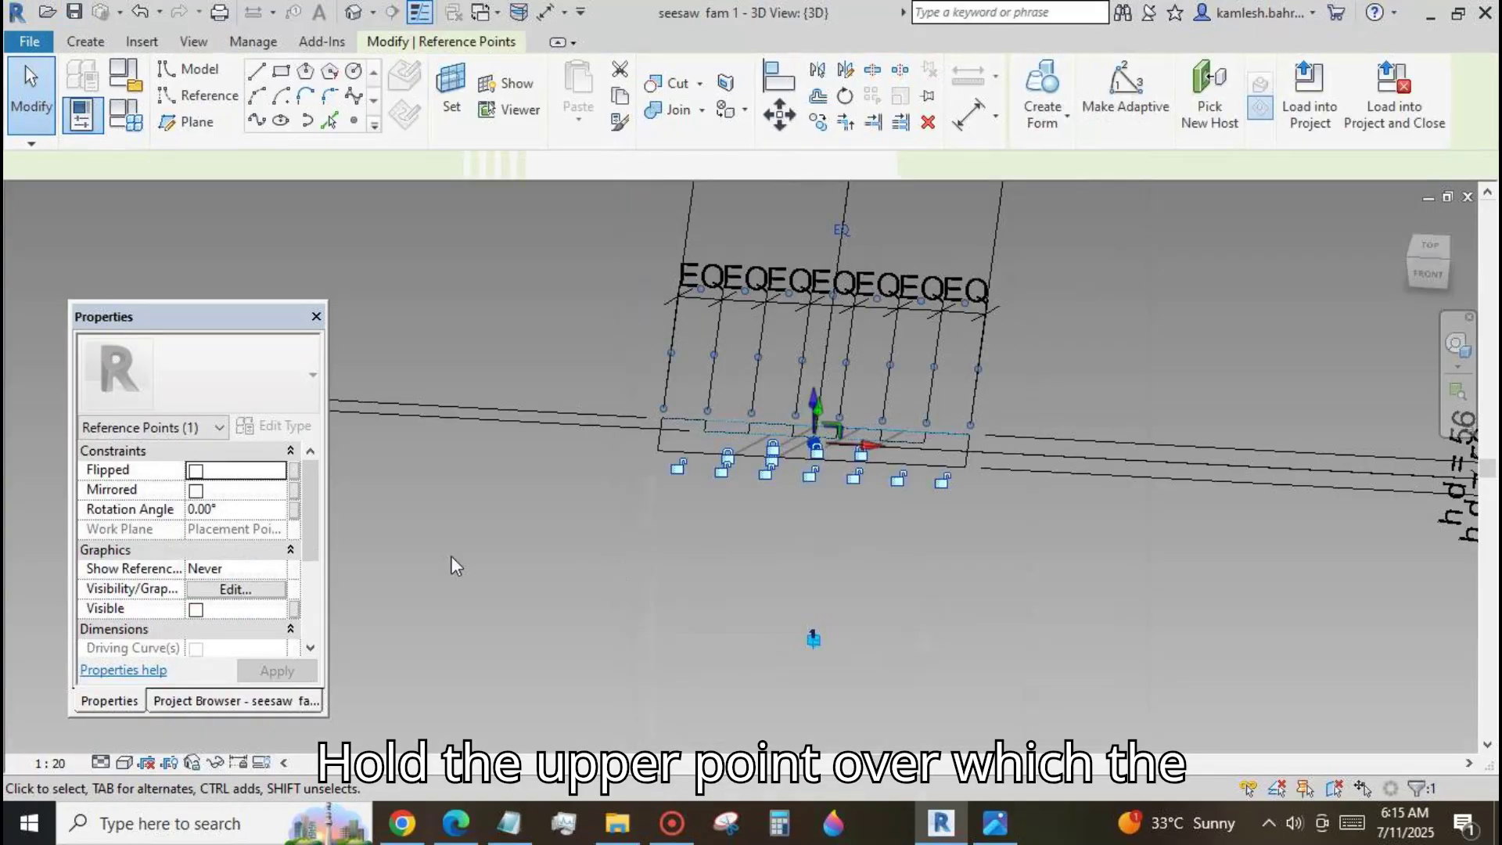
pyautogui.click(293, 512)
pyautogui.click(226, 630)
pyautogui.write('r')
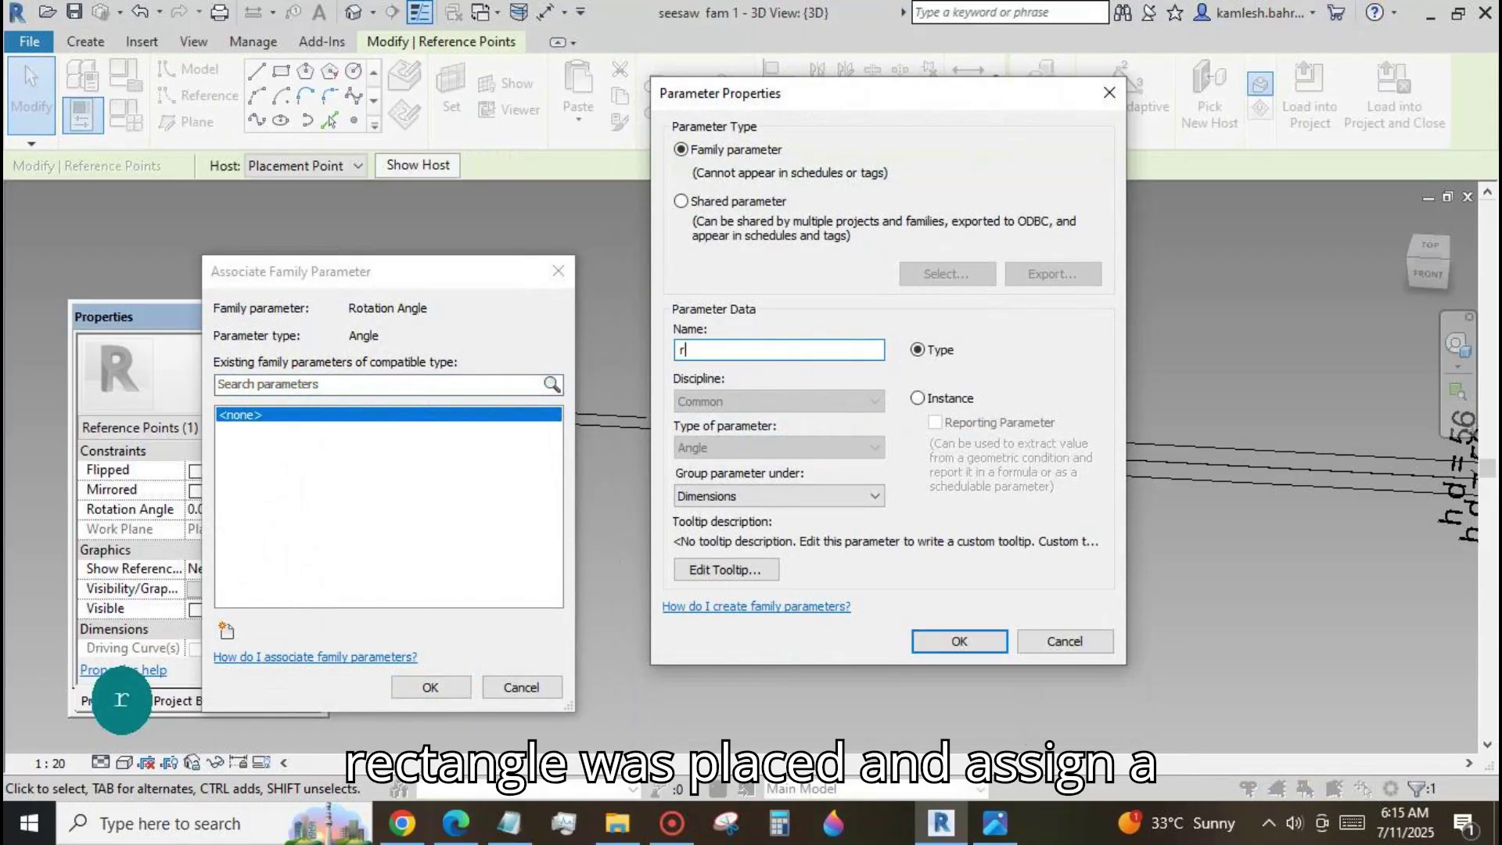
pyautogui.write('ot')
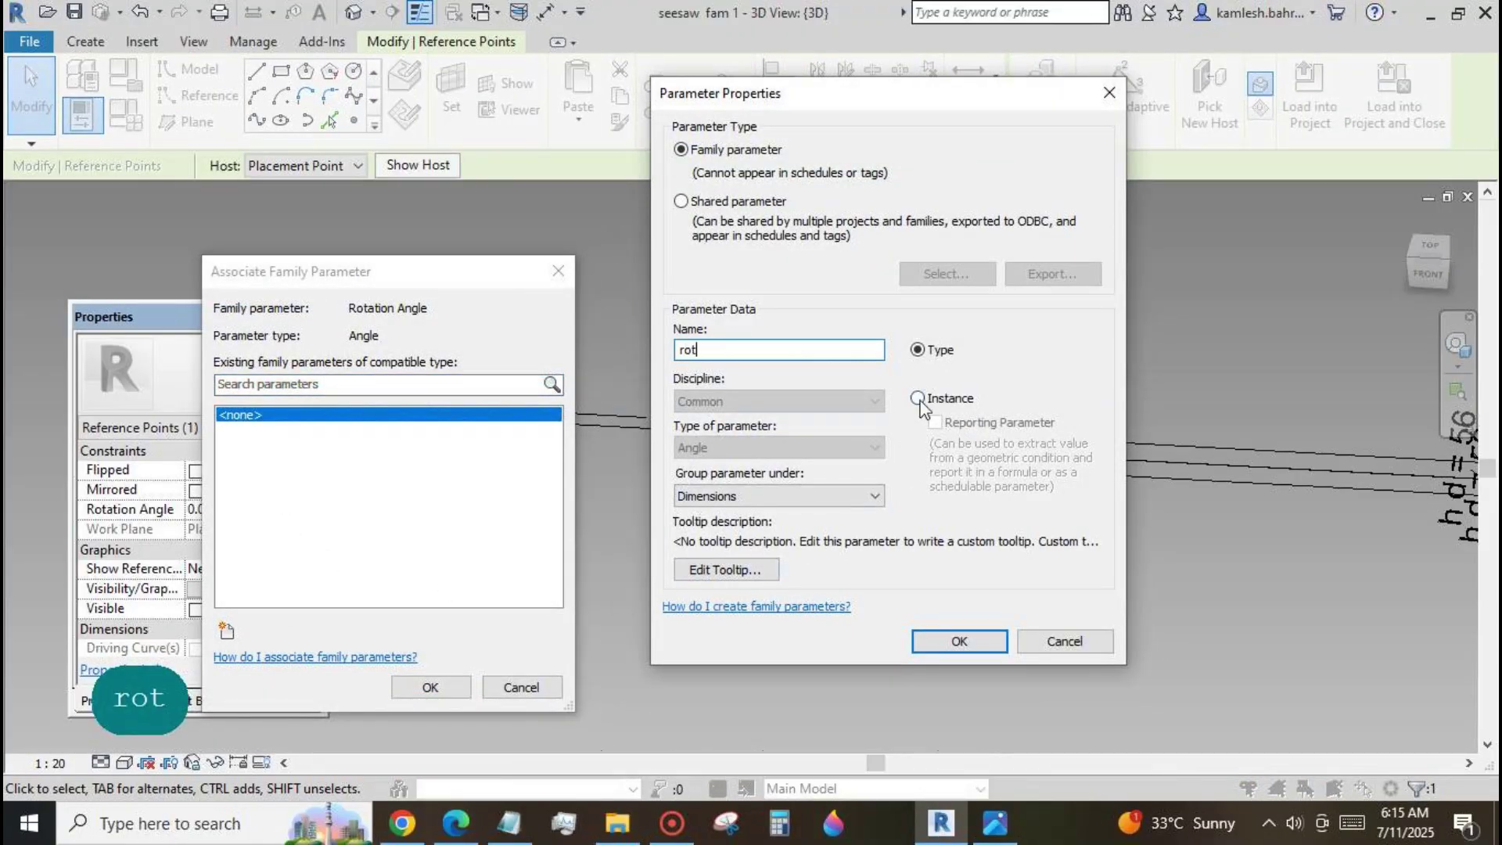
pyautogui.click(956, 642)
pyautogui.click(431, 687)
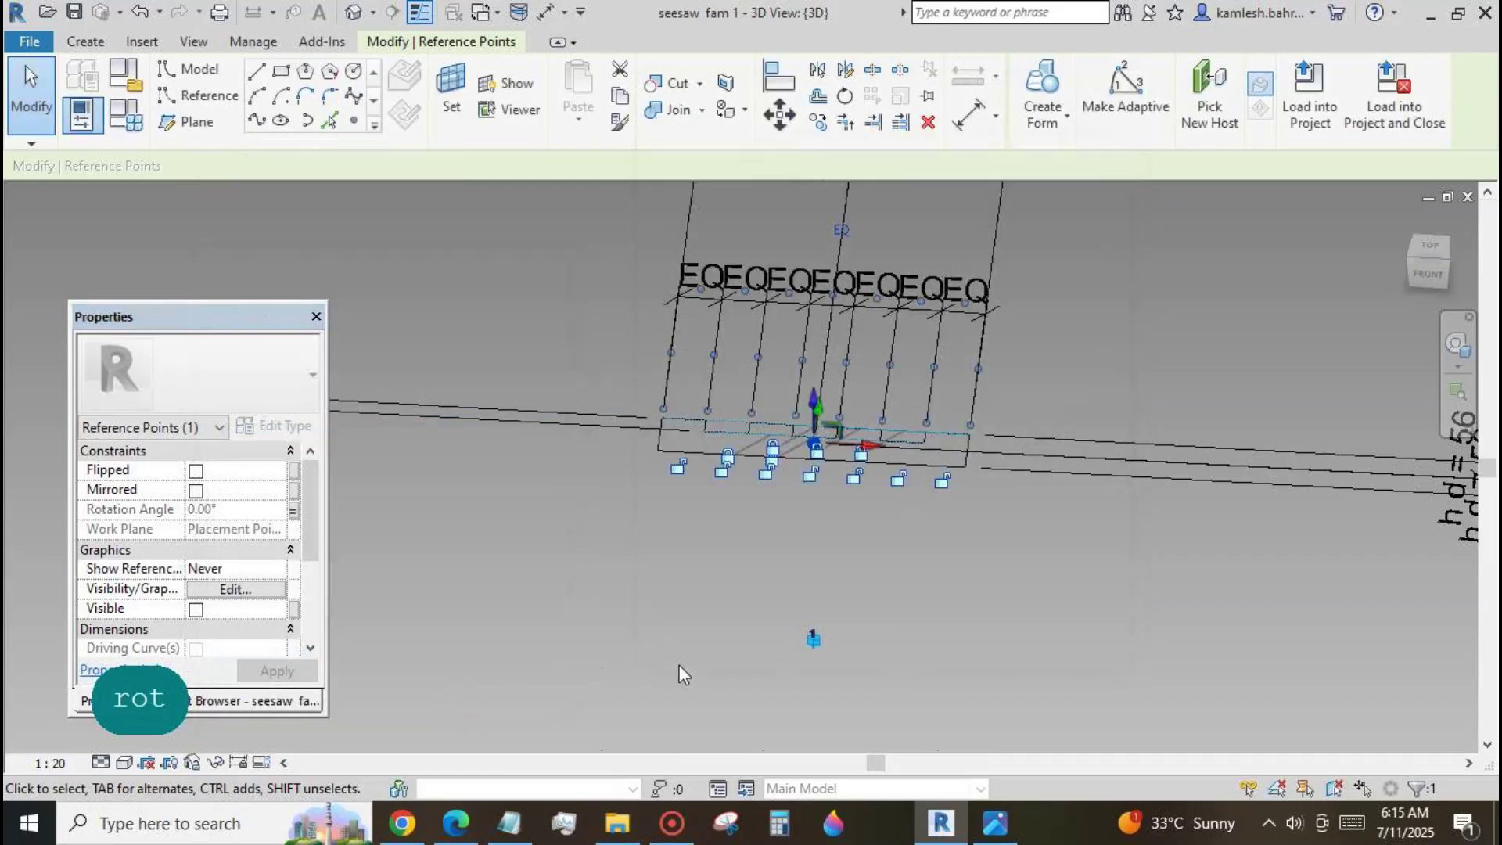
# Set the off parameter to 0 in the family types and apply it.
pyautogui.click(134, 122)
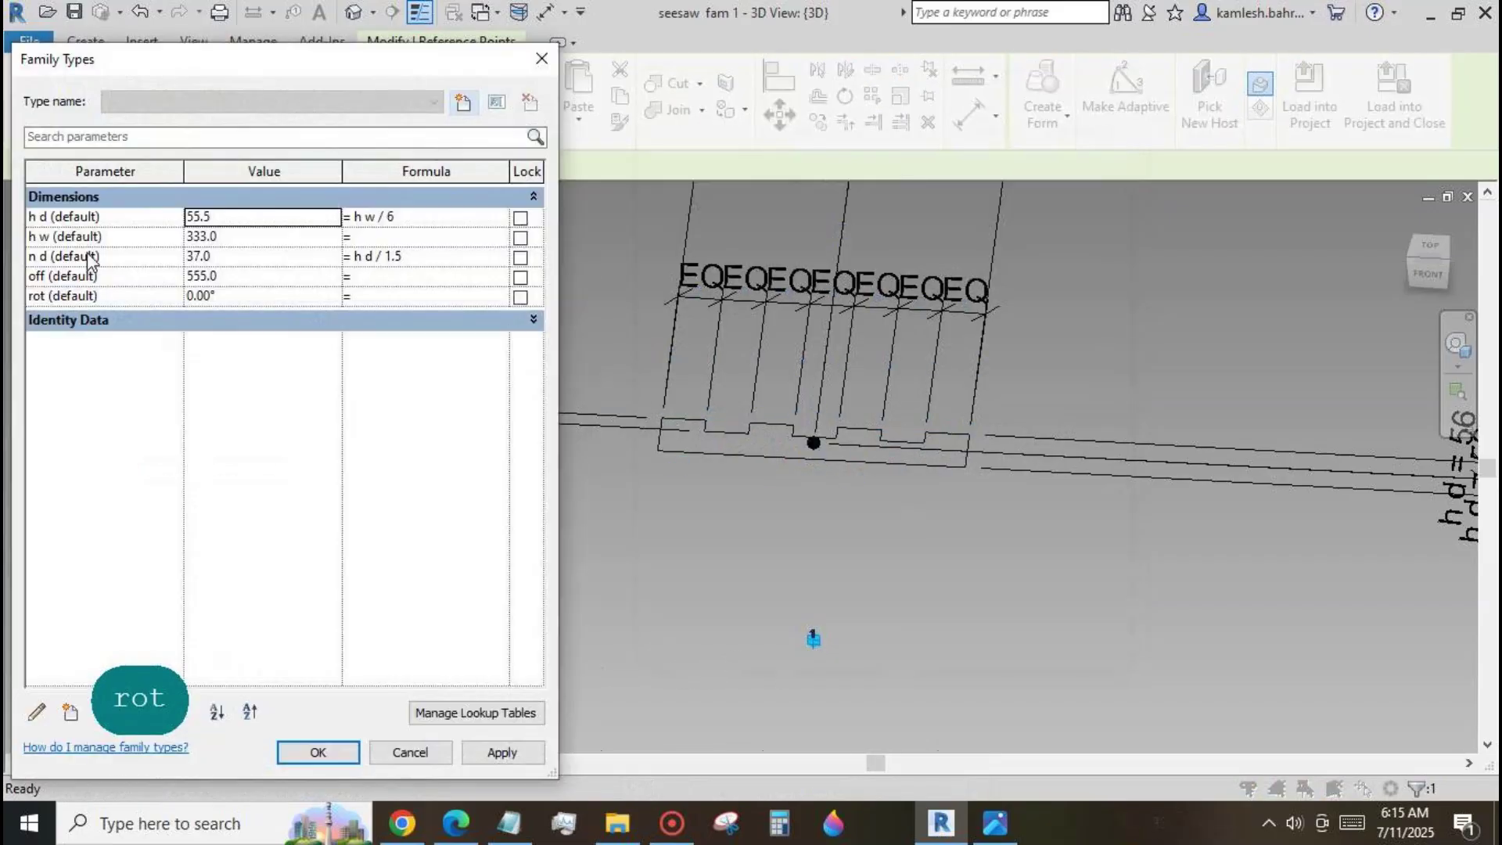
pyautogui.click(240, 277)
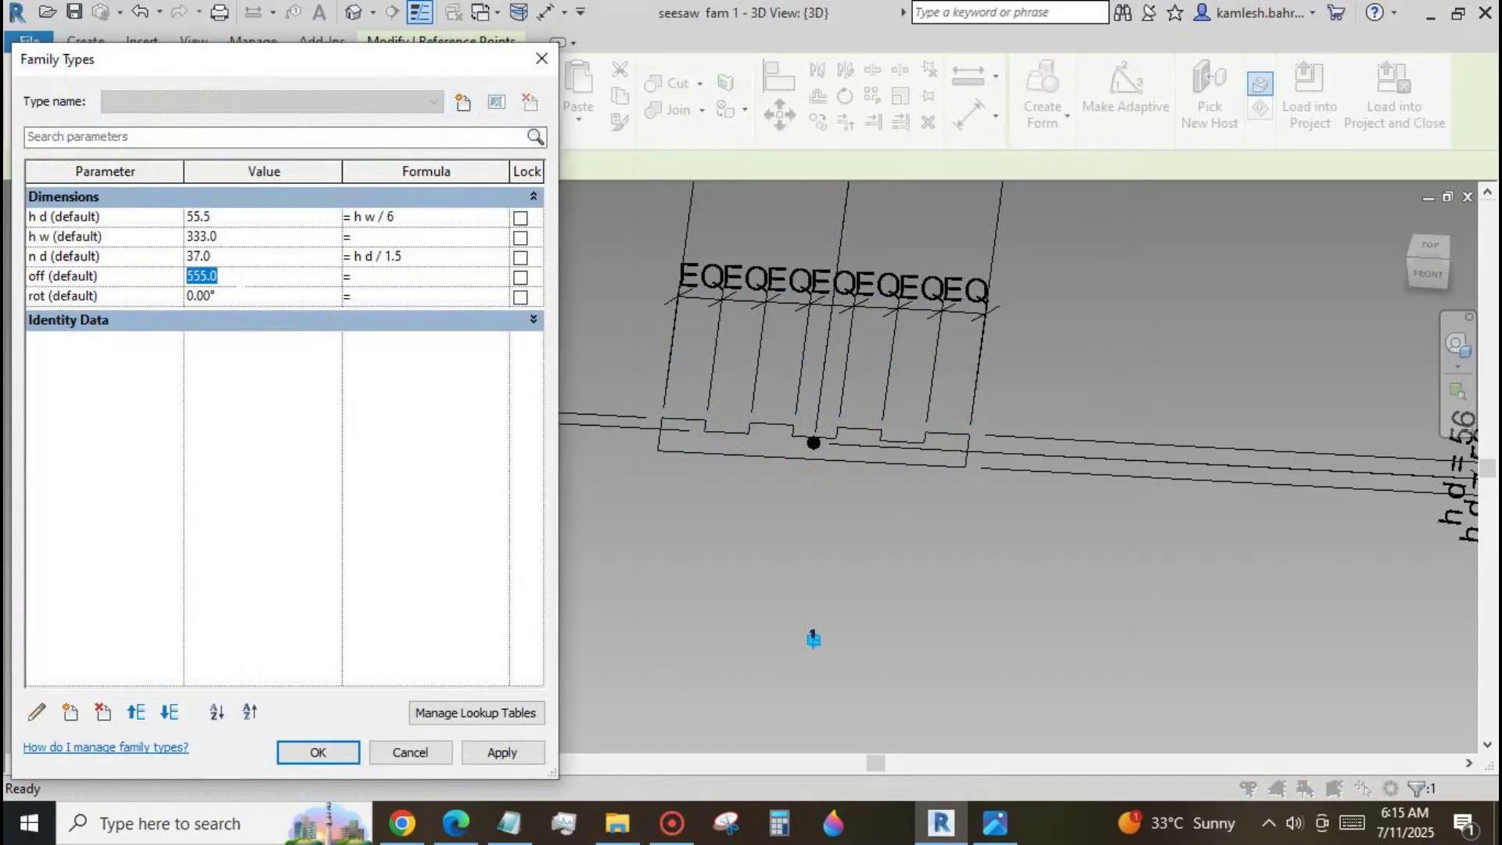
pyautogui.write('0')
pyautogui.click(496, 753)
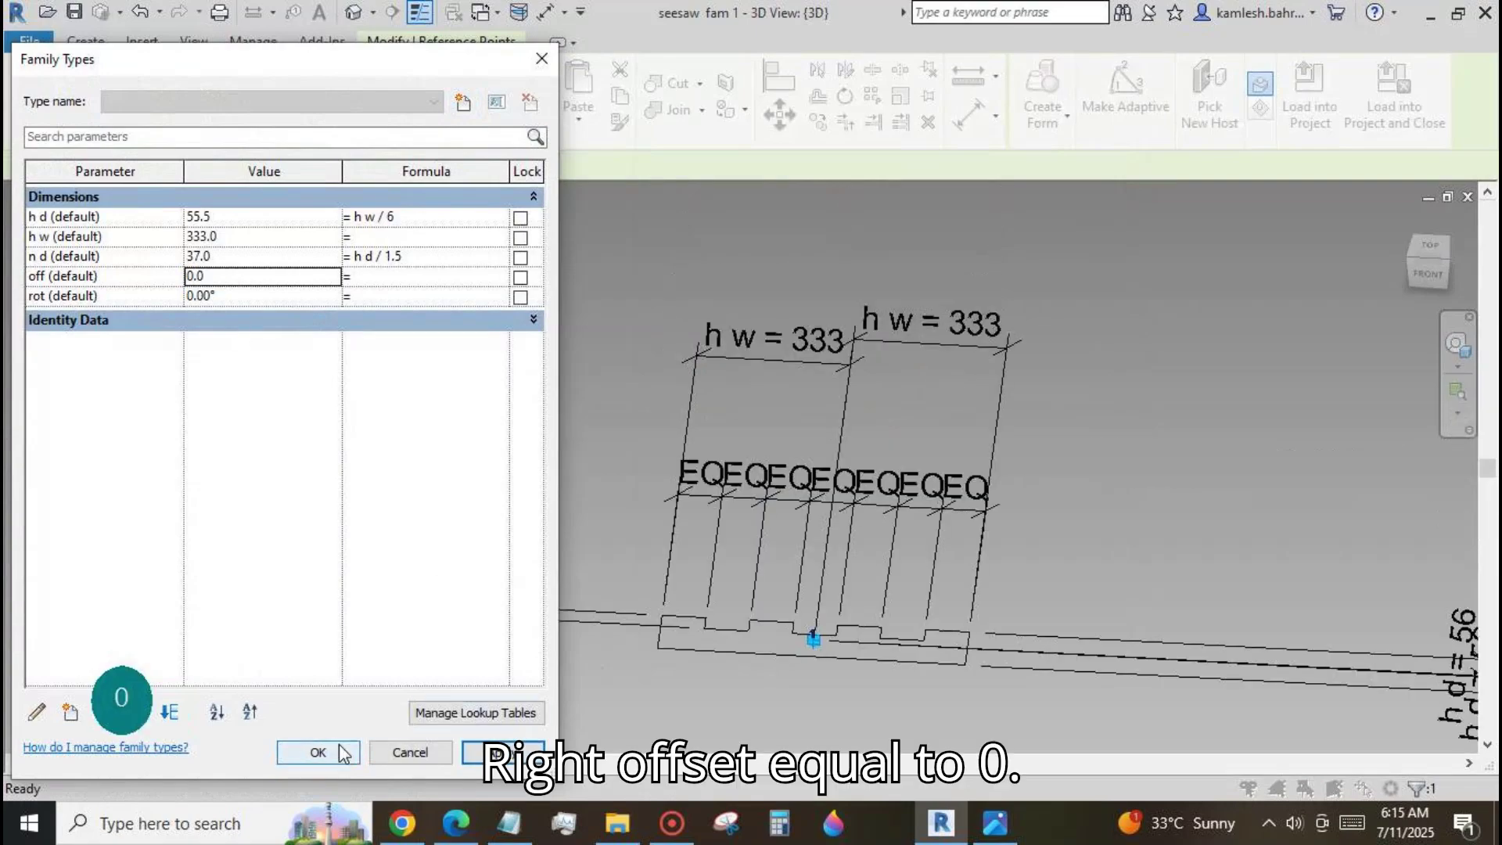
pyautogui.click(318, 752)
pyautogui.click(1033, 415)
pyautogui.scroll(-2, 770, 371)
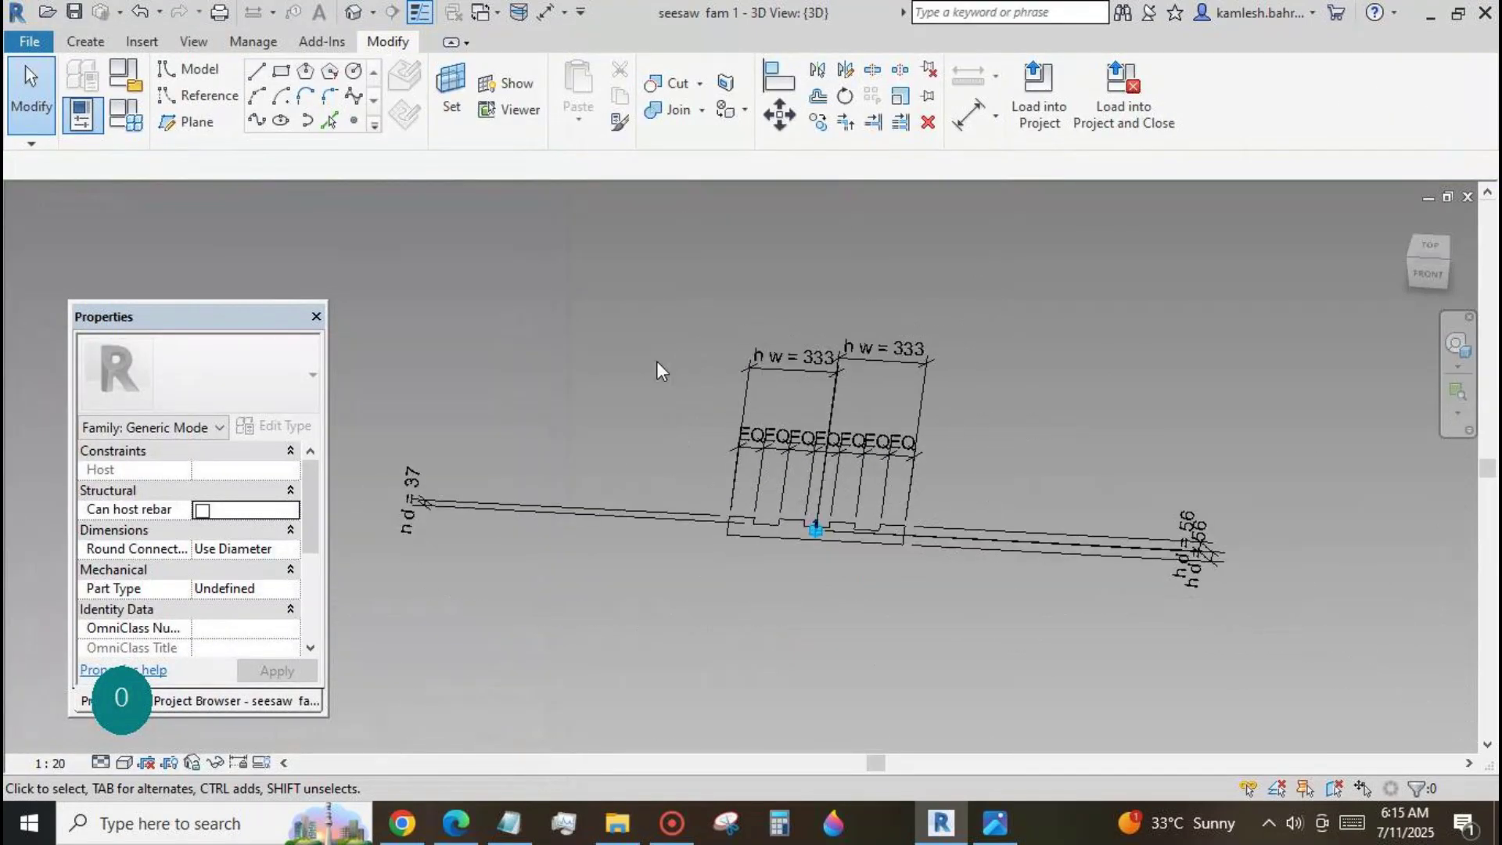
# Save the seesaw fam 1 family and create a new family from the Metric Generic Model Adaptive template.
pyautogui.click(74, 13)
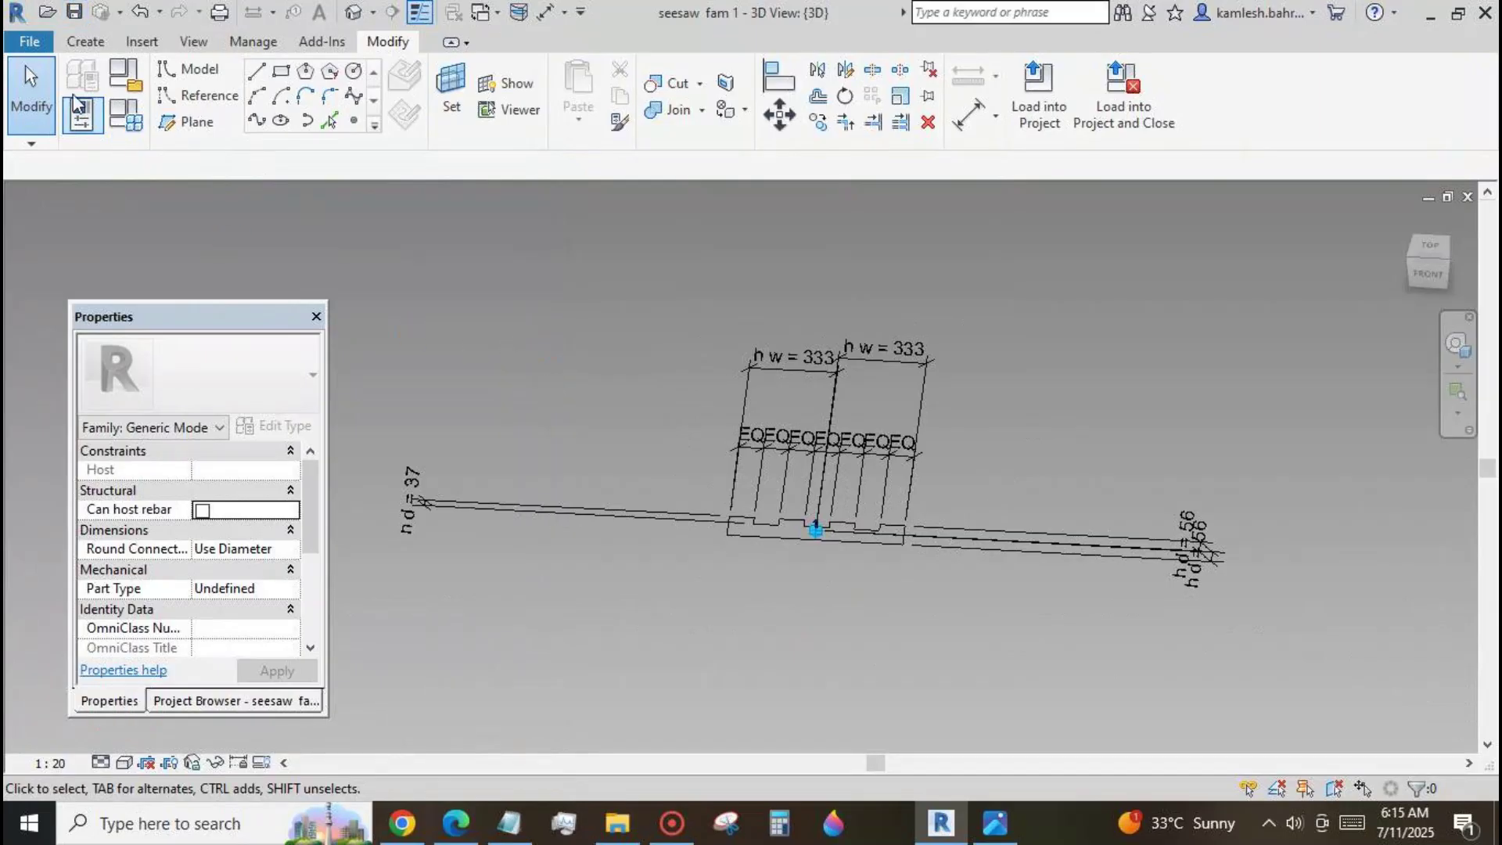
pyautogui.click(31, 43)
pyautogui.moveTo(63, 129)
pyautogui.click(259, 192)
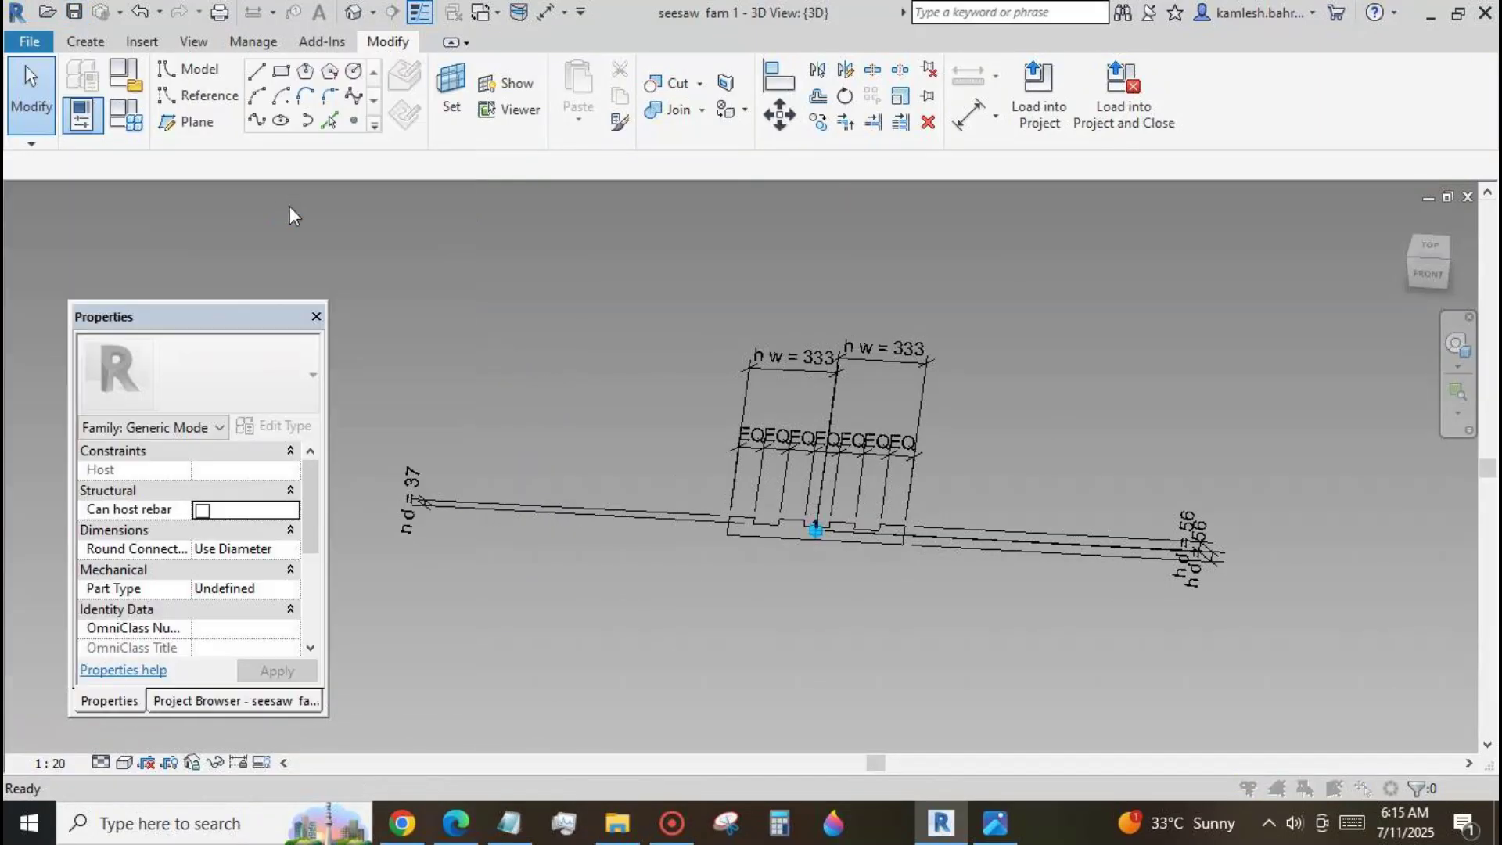
pyautogui.click(466, 333)
pyautogui.click(688, 337)
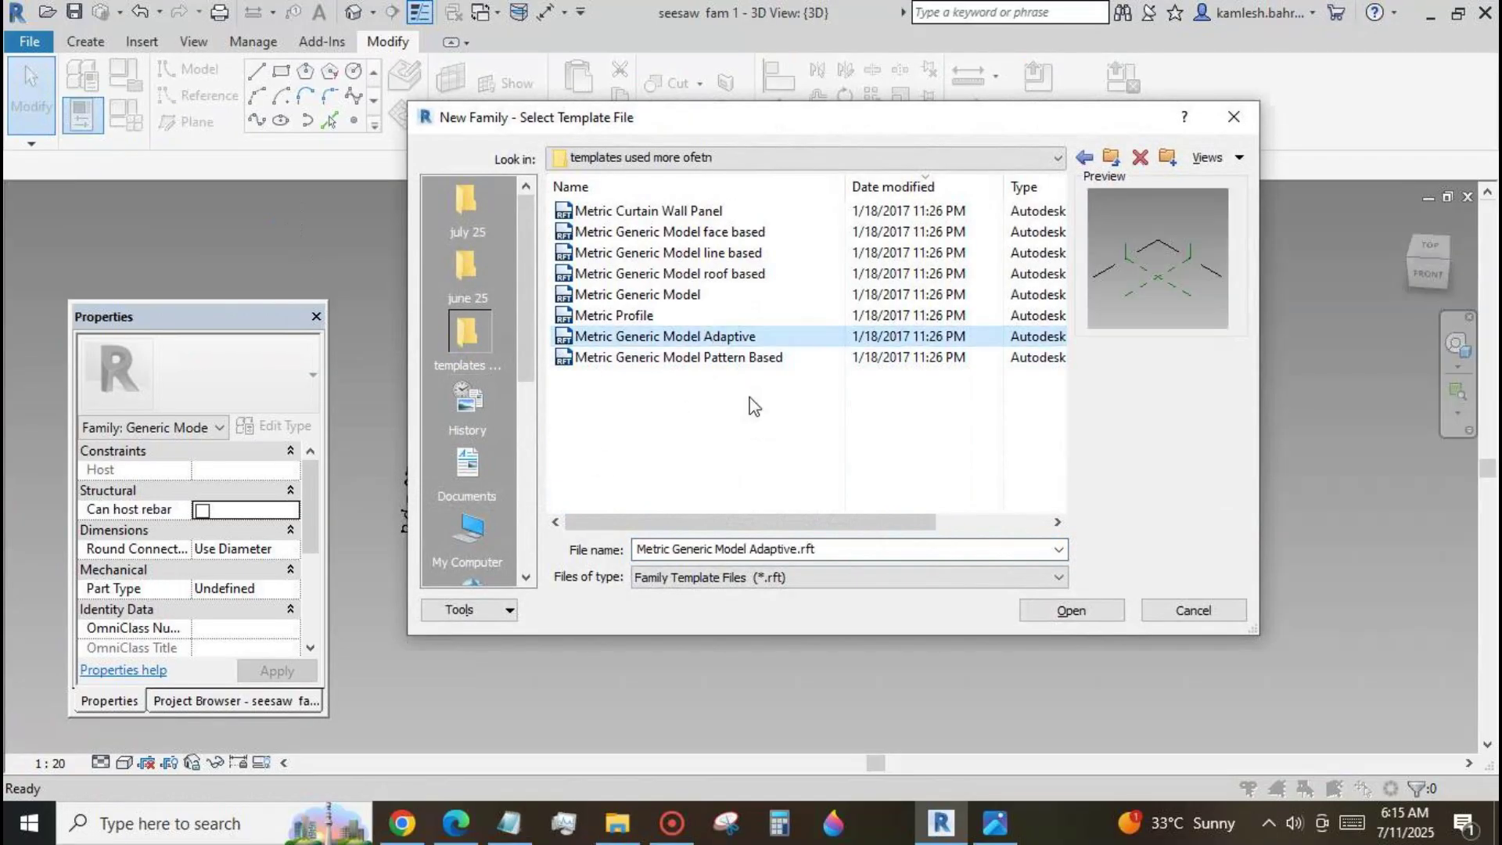
pyautogui.click(1068, 611)
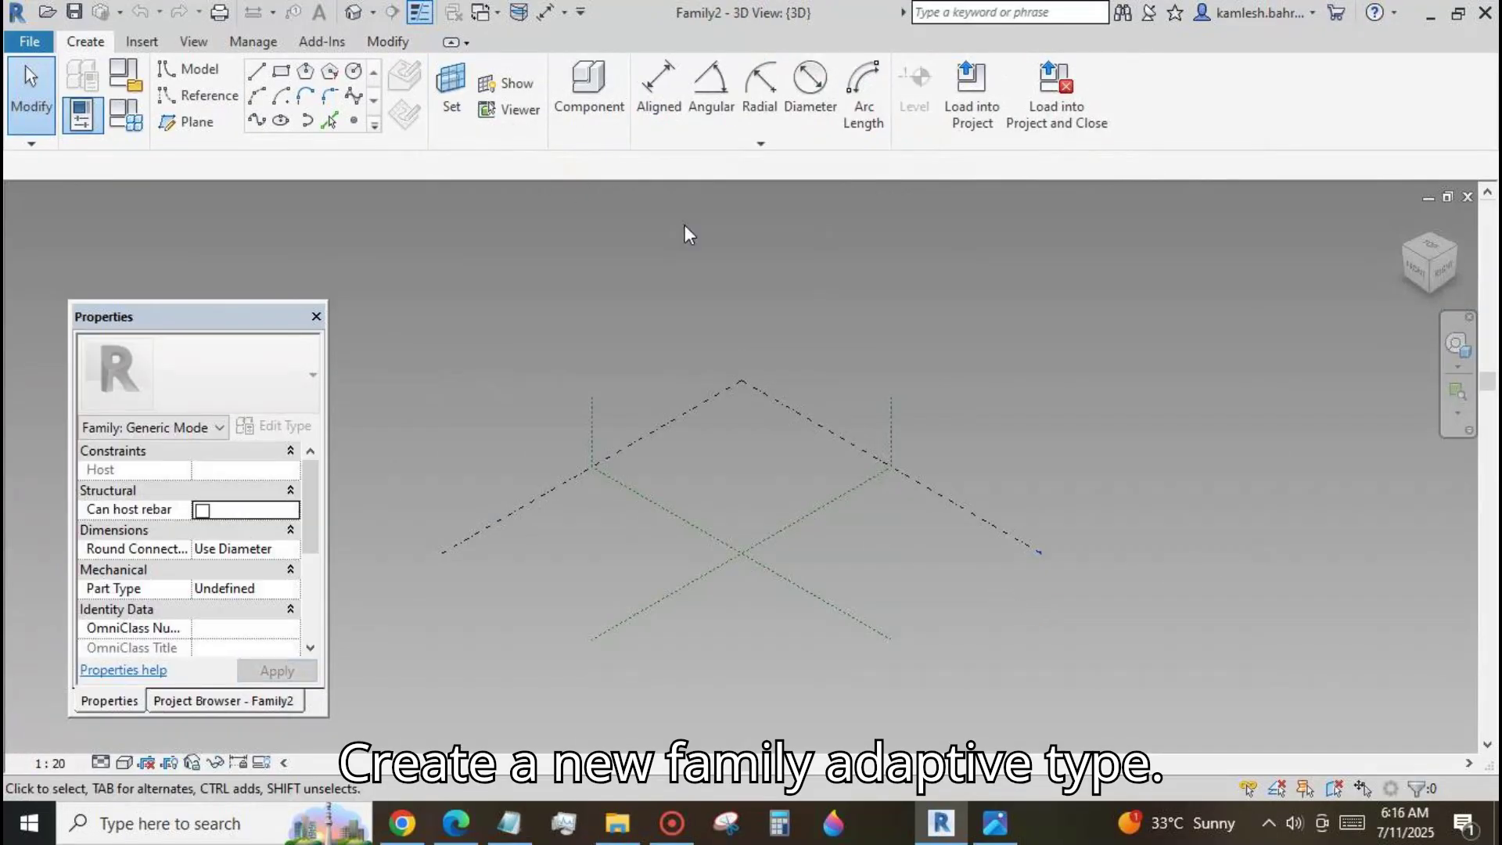
# Place two reference points about 2980 mm apart on the reference level and make both adaptive.
pyautogui.click(354, 123)
pyautogui.click(803, 544)
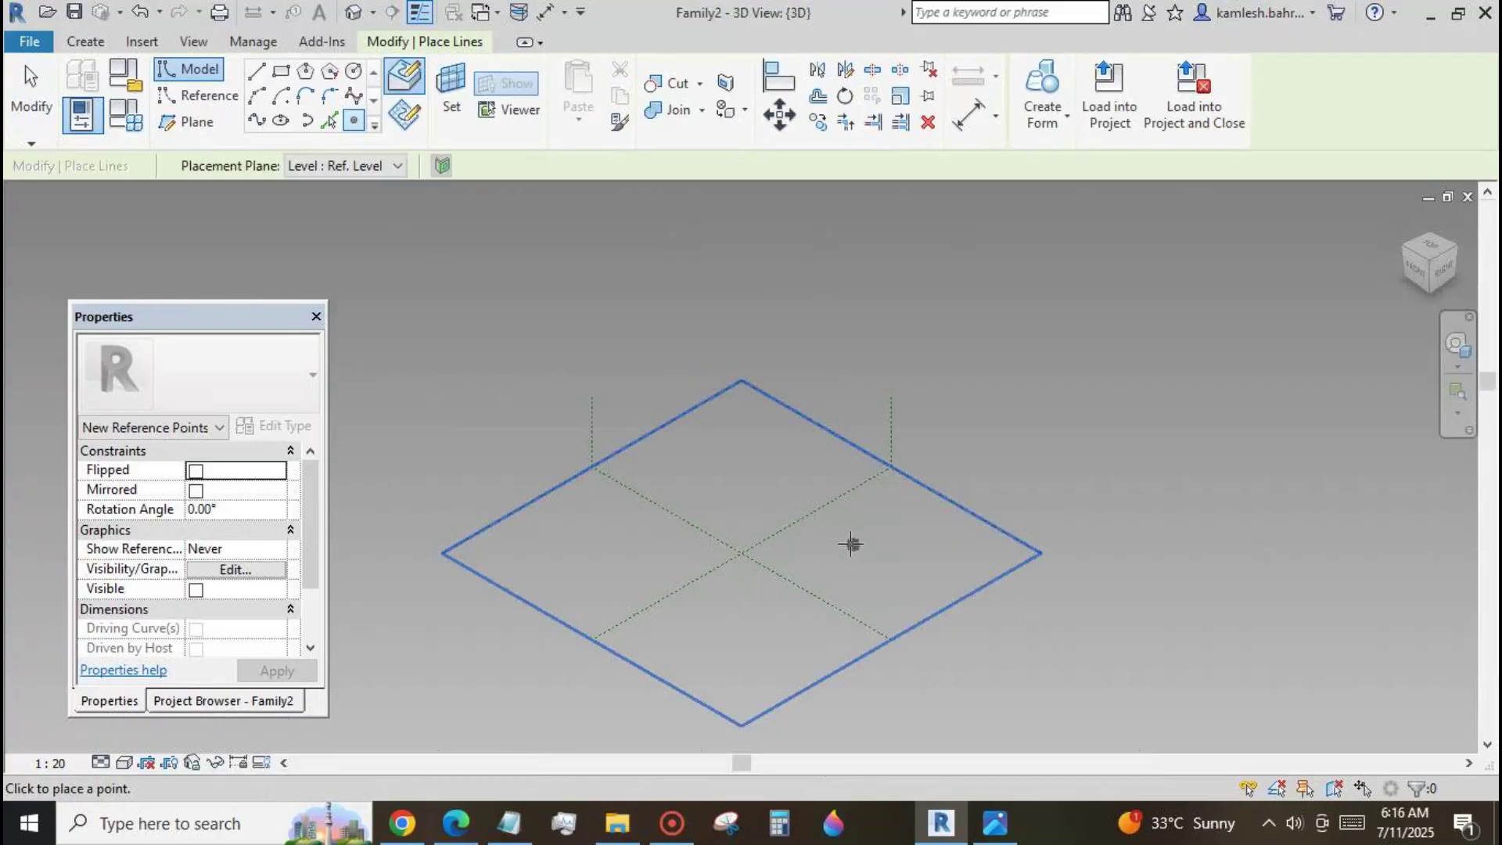
pyautogui.click(843, 540)
pyautogui.press('Escape')
pyautogui.press('Escape')
pyautogui.moveTo(790, 524); pyautogui.dragTo(906, 601)
pyautogui.click(1051, 98)
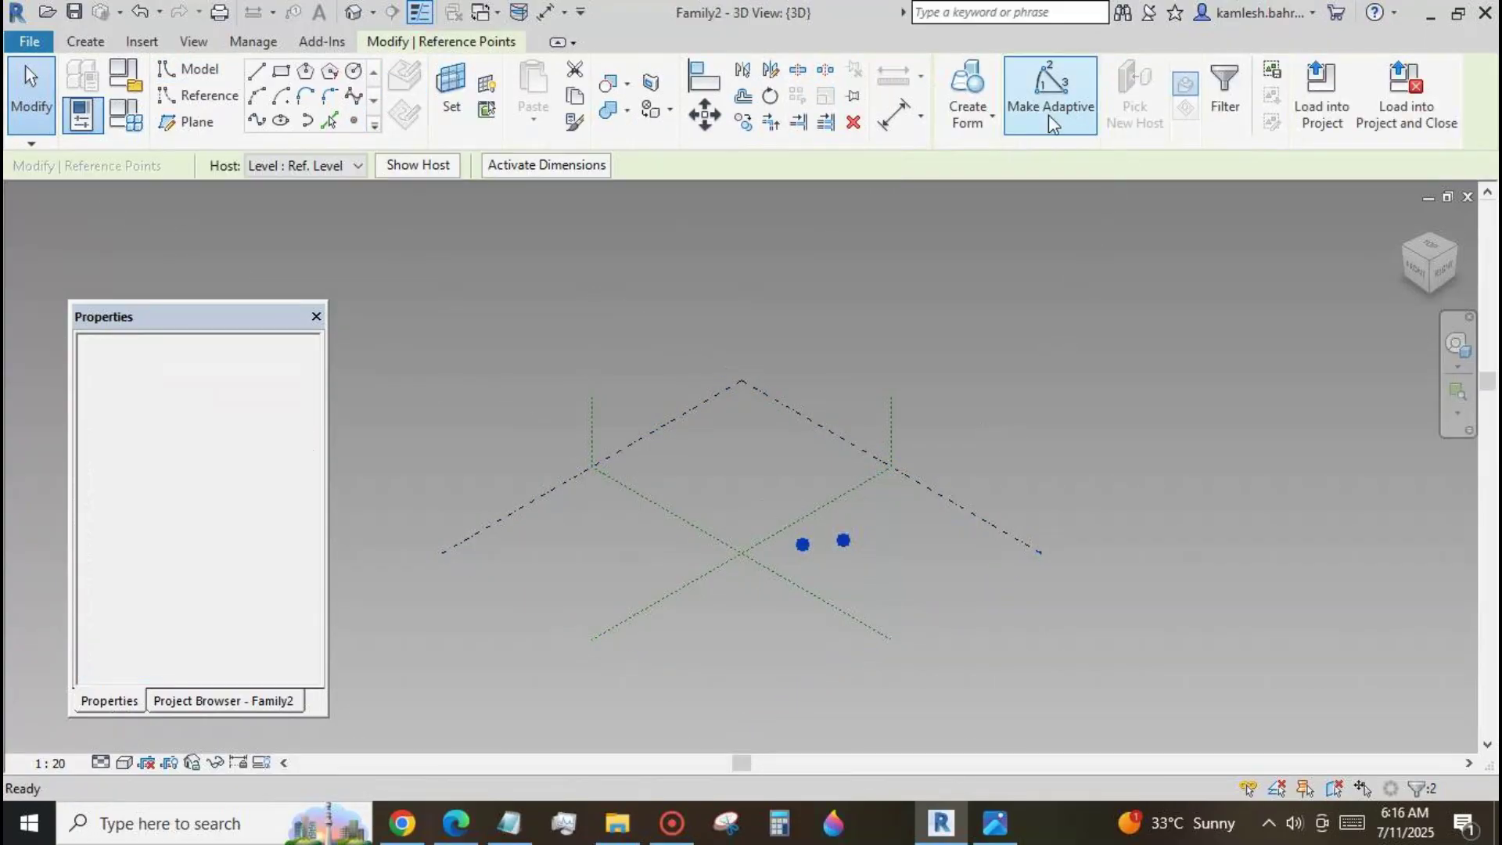
# Join the two adaptive points with a spline through points and turn it into a reference line.
pyautogui.click(257, 123)
pyautogui.scroll(5, 822, 548)
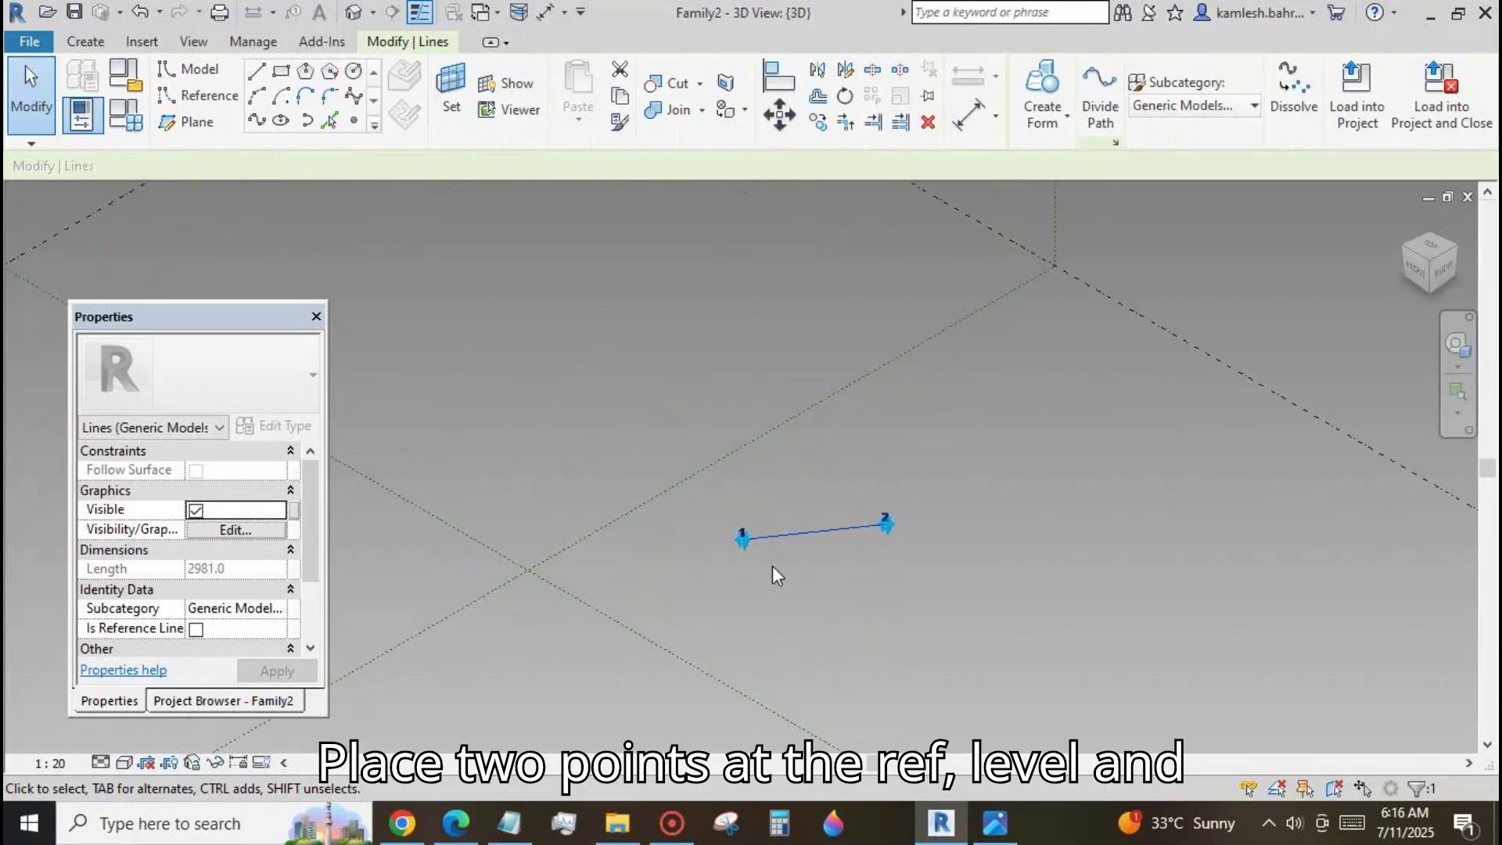
pyautogui.scroll(3, 775, 559)
pyautogui.scroll(2, 798, 529)
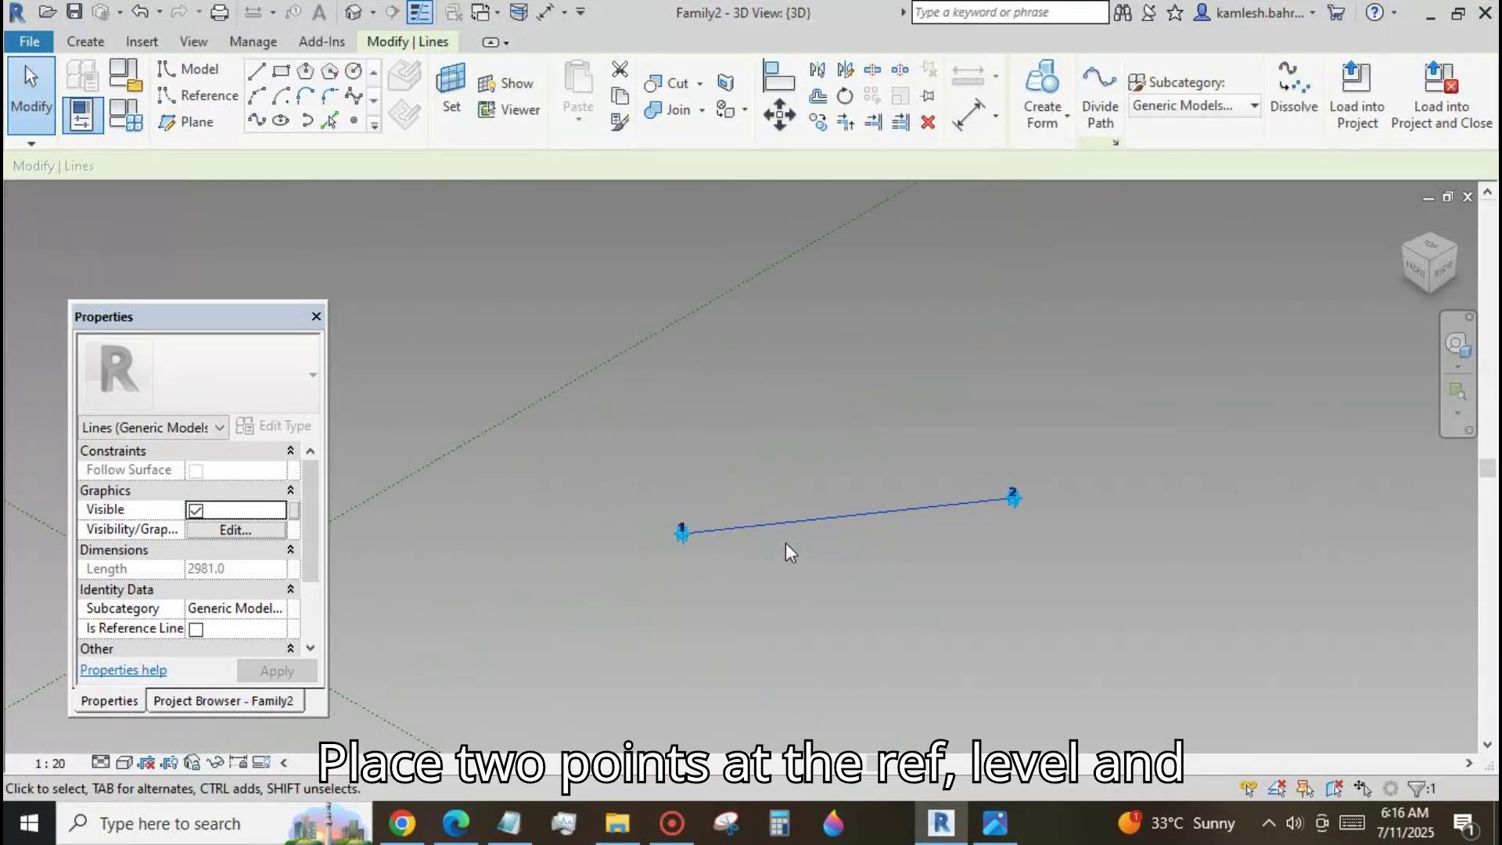
pyautogui.click(195, 629)
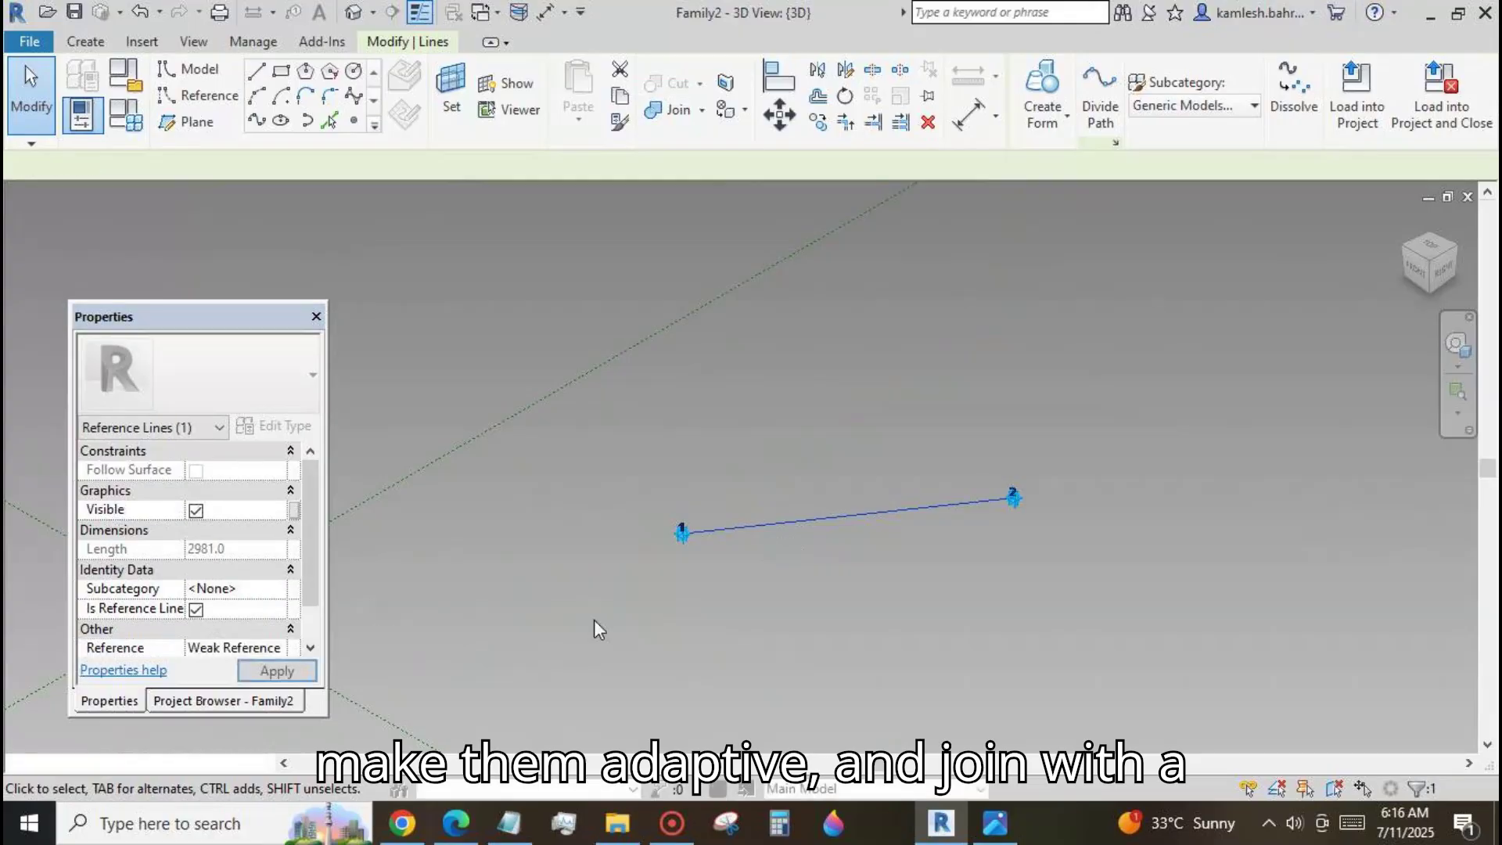
pyautogui.click(875, 386)
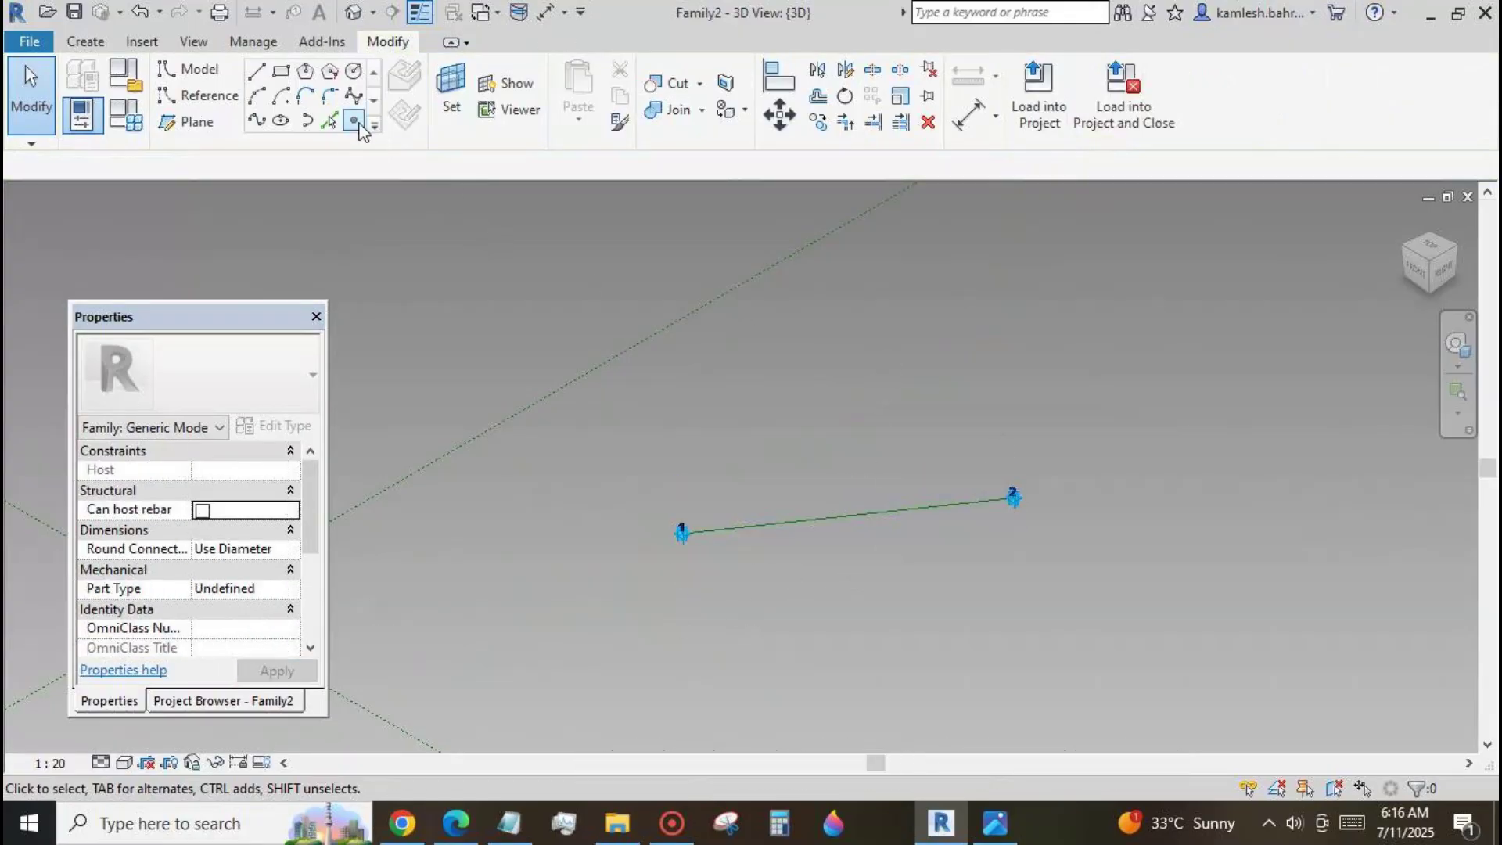
# Place a reference point on the reference line near adaptive point 1, at about 0.18 of the line's length.
pyautogui.click(354, 119)
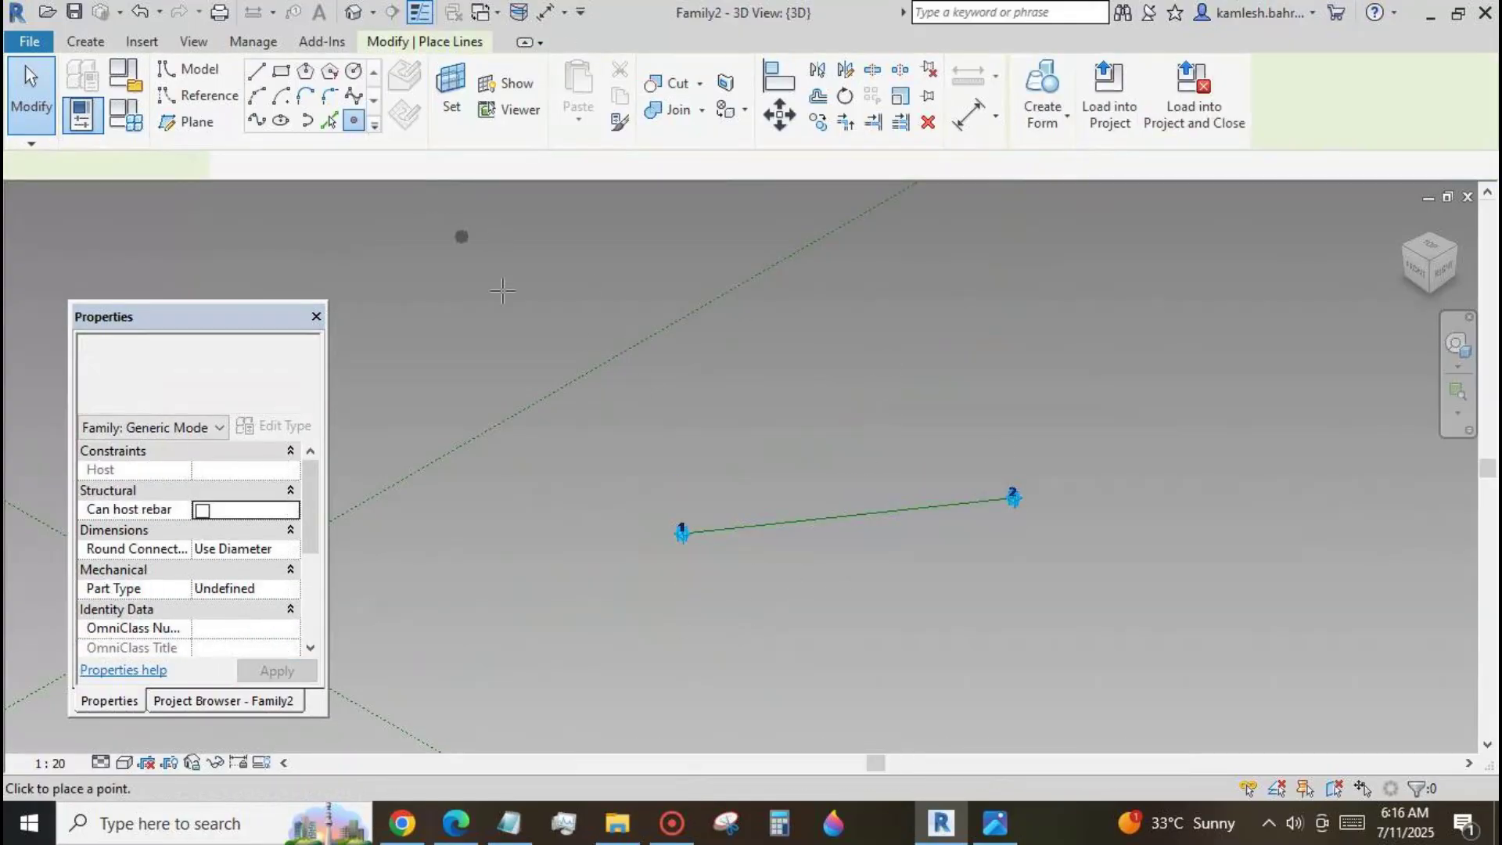
pyautogui.click(743, 525)
pyautogui.click(31, 90)
# Set the work plane to the horizontal plane of the new point on the line and show it.
pyautogui.click(454, 117)
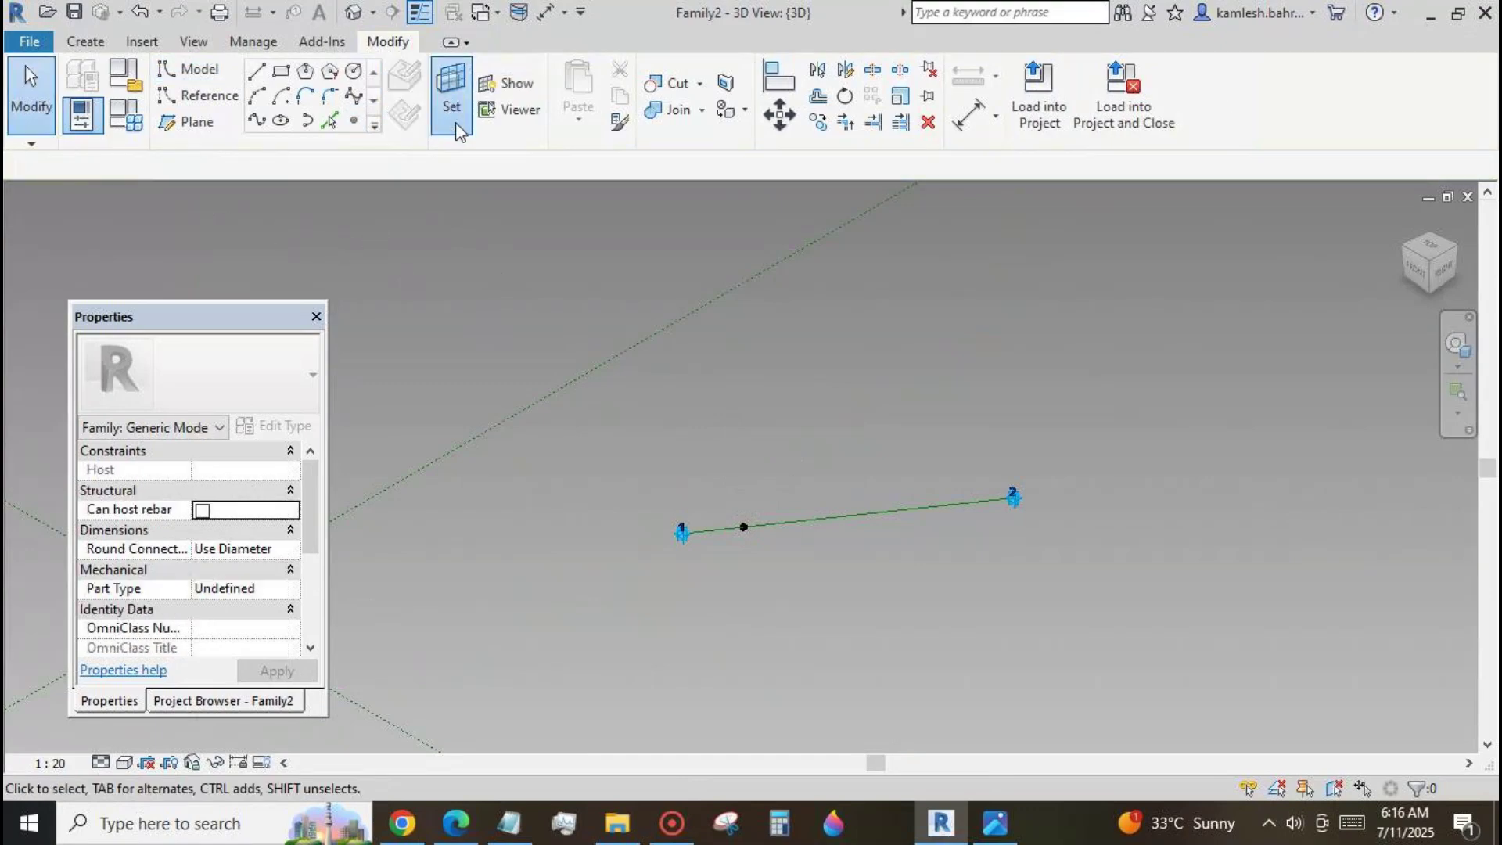
pyautogui.press('Tab')
pyautogui.press('Tab')
pyautogui.press('Tab')
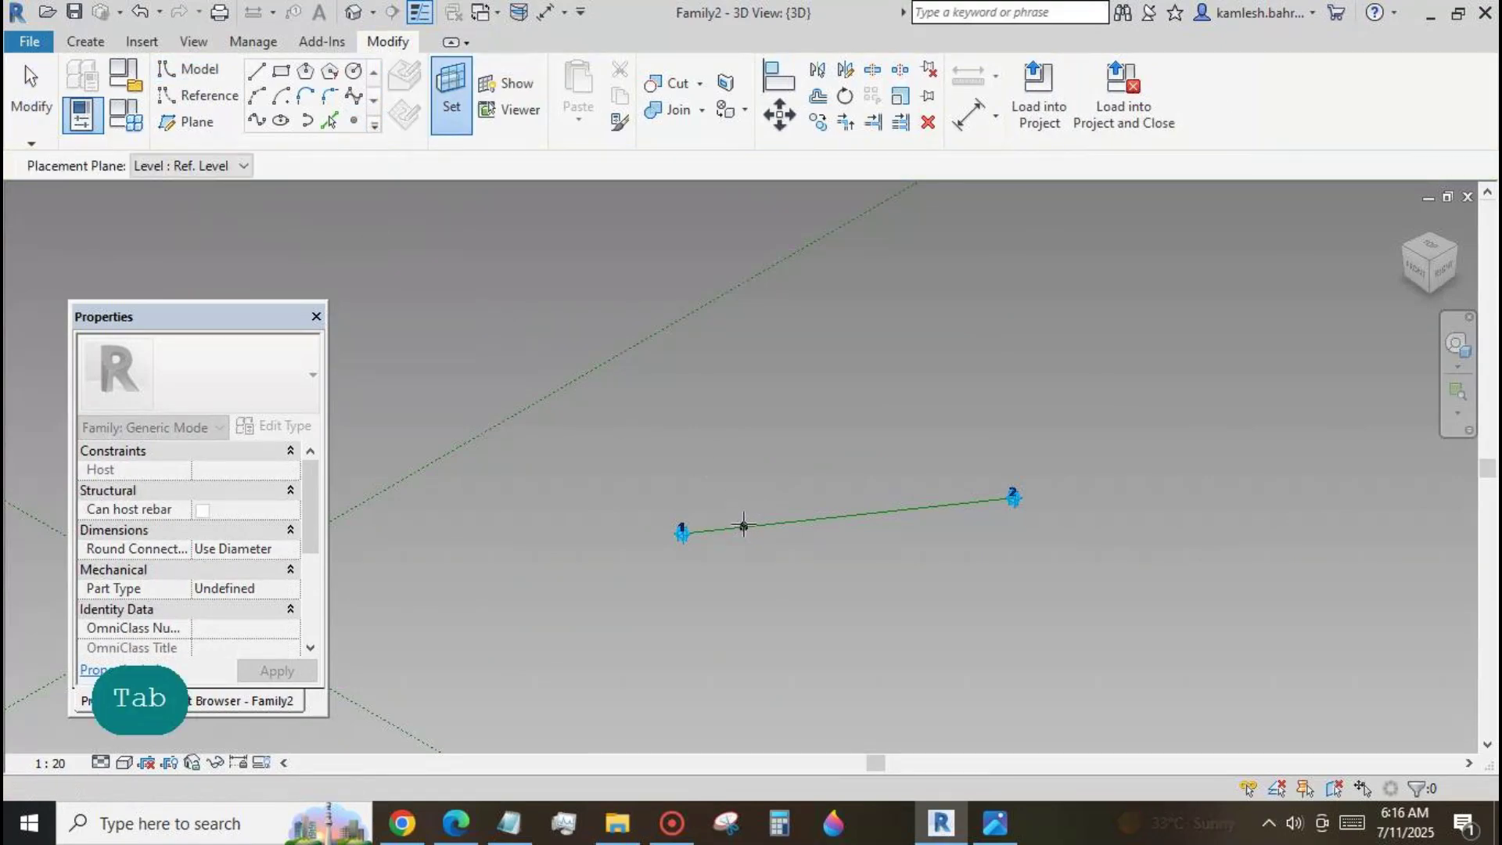
pyautogui.click(744, 525)
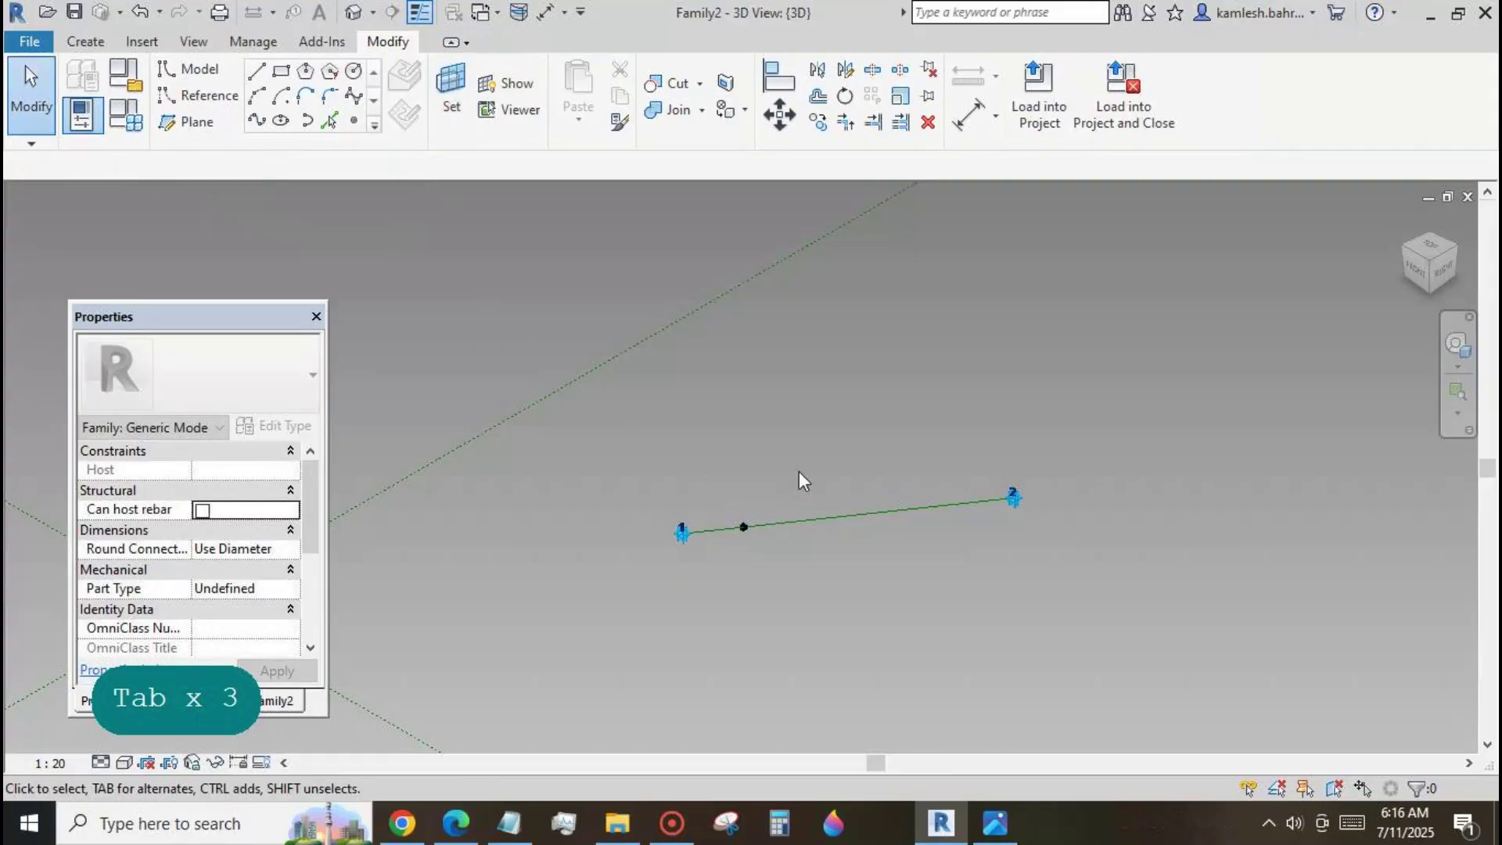
pyautogui.click(517, 84)
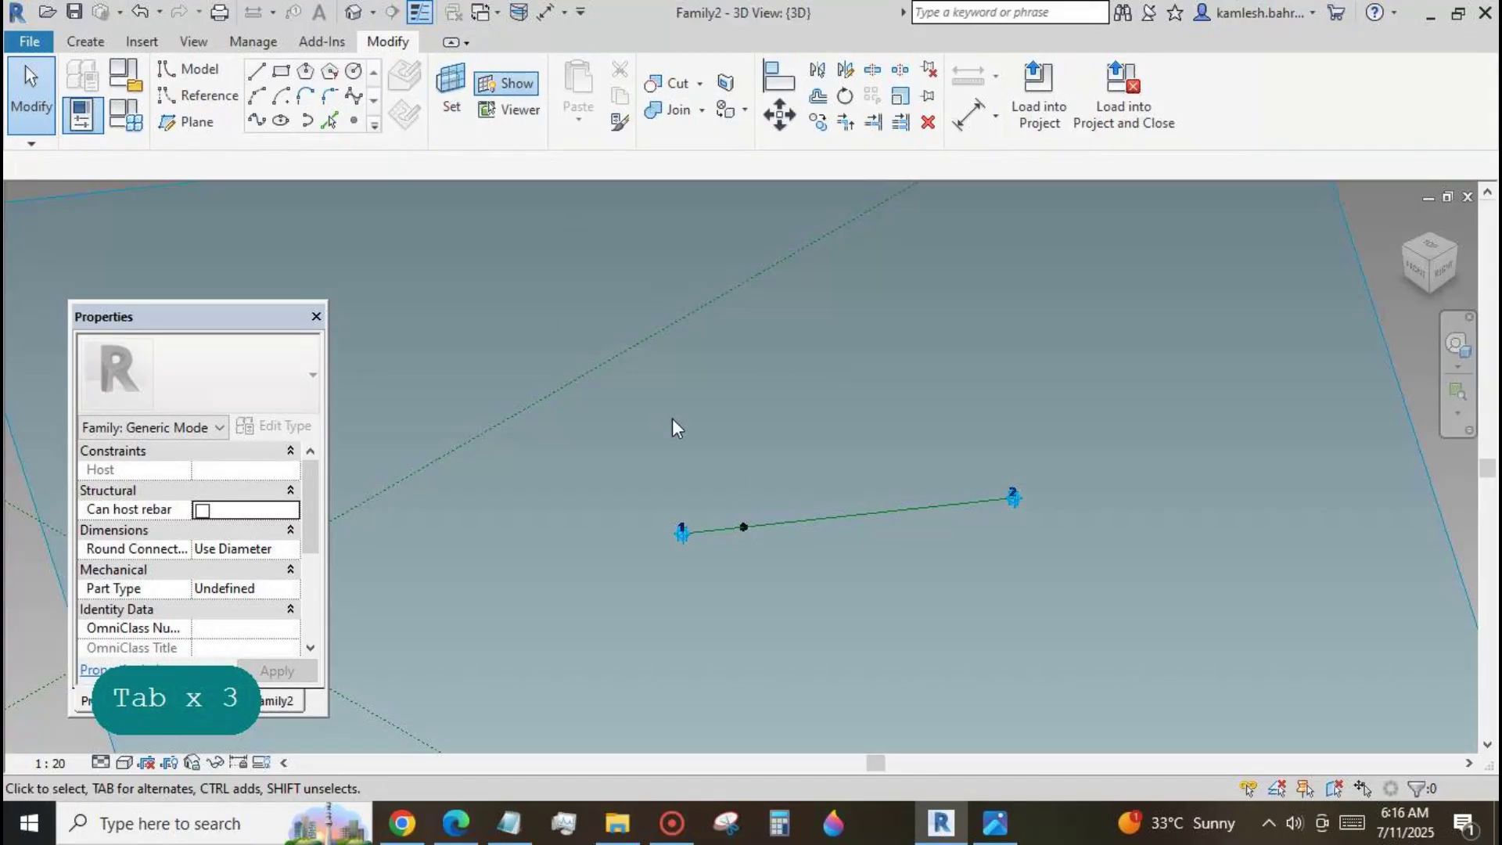
pyautogui.scroll(-3, 739, 473)
# Place a second reference point on that horizontal plane, directly over the hosted point, and hide the work plane display.
pyautogui.click(354, 120)
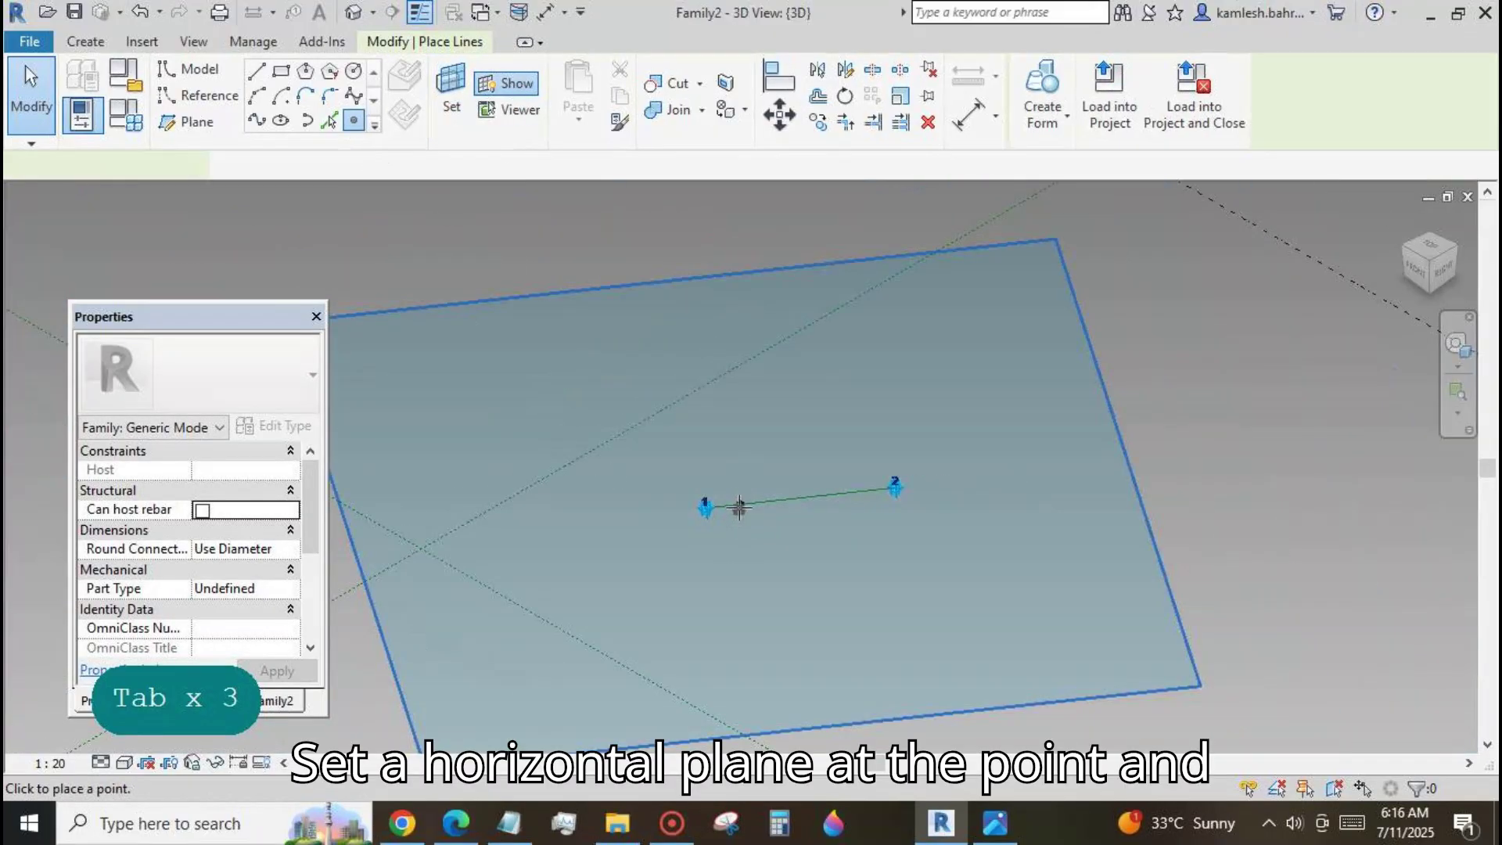
pyautogui.click(741, 504)
pyautogui.click(814, 480)
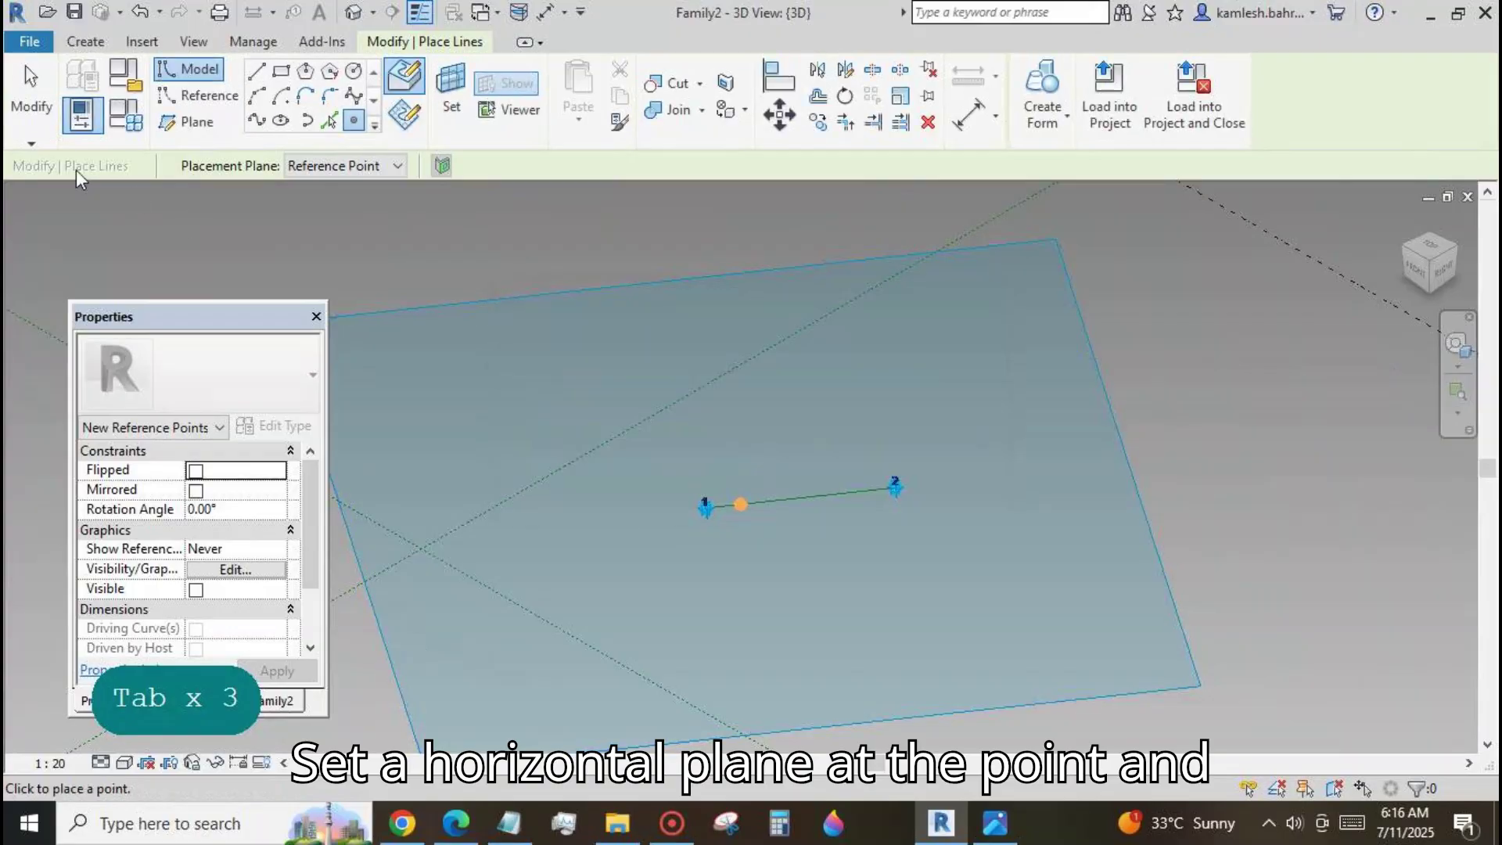
pyautogui.click(33, 98)
pyautogui.click(516, 84)
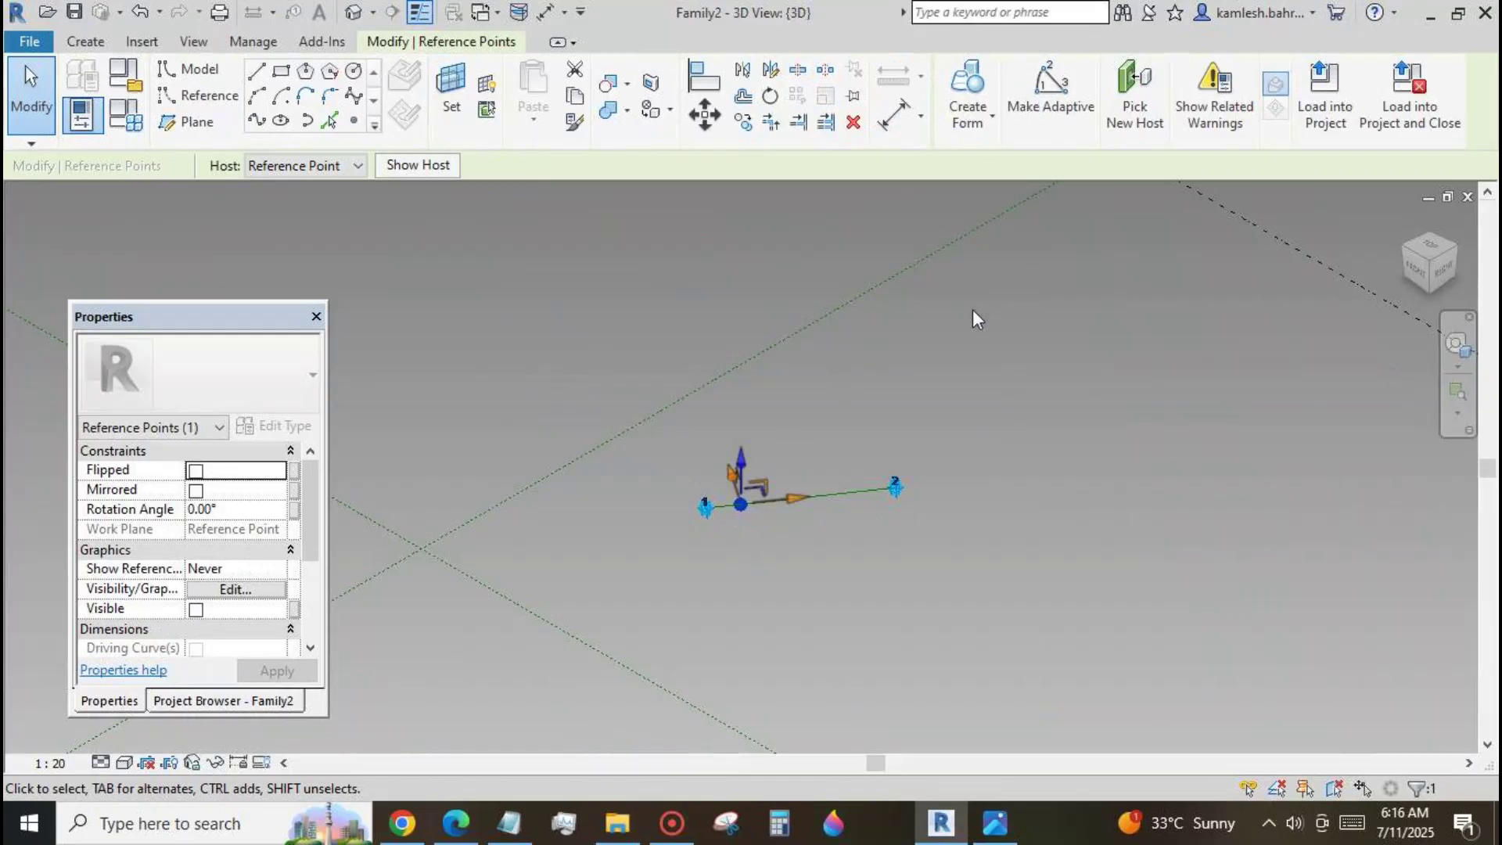
# Associate the upper point's offset with a new instance family parameter named off1.
pyautogui.scroll(-3, 306, 537)
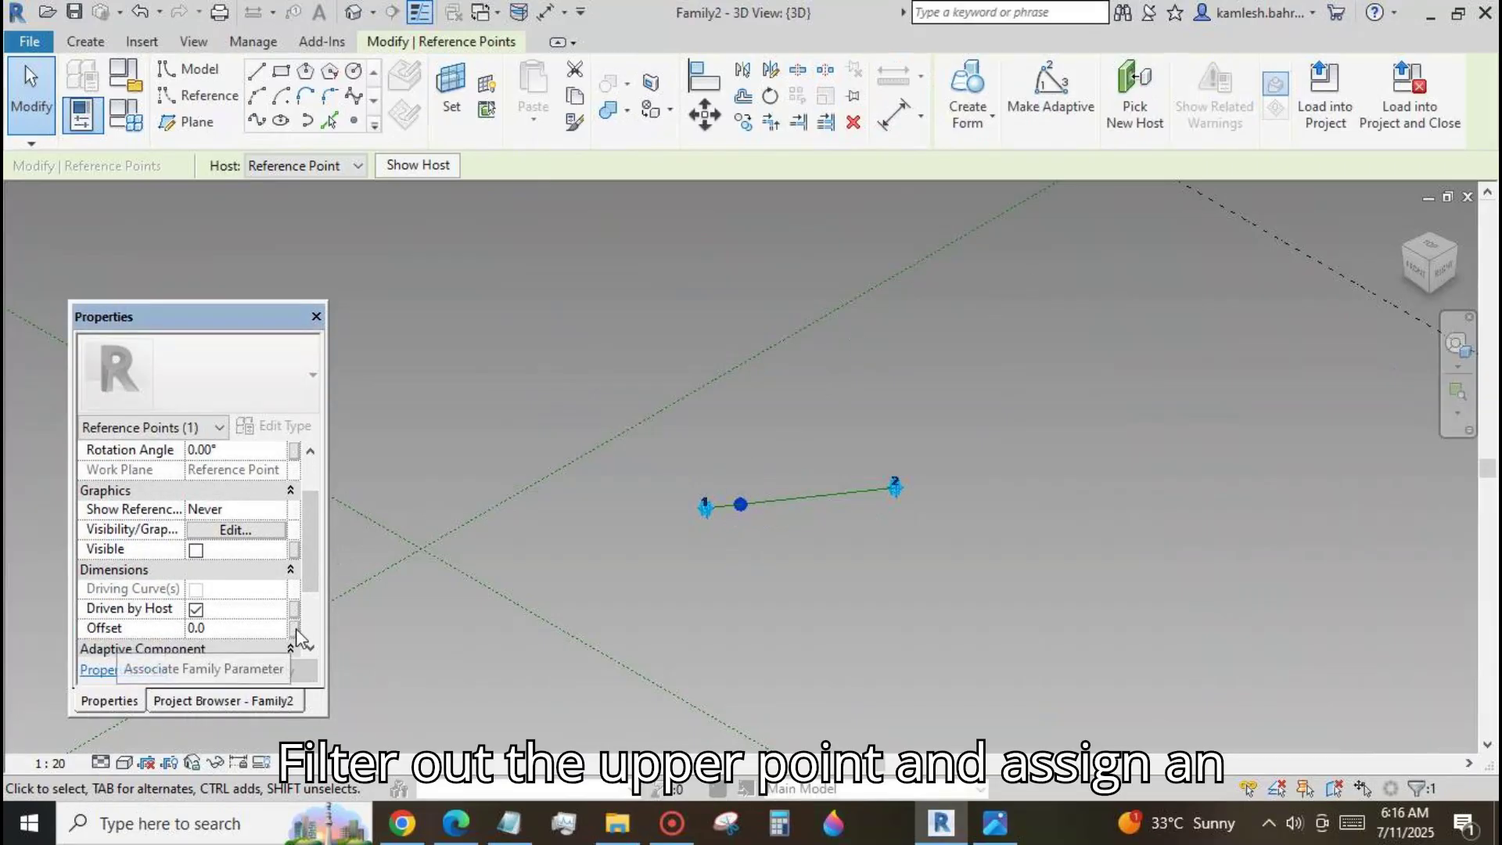
pyautogui.click(295, 627)
pyautogui.click(226, 630)
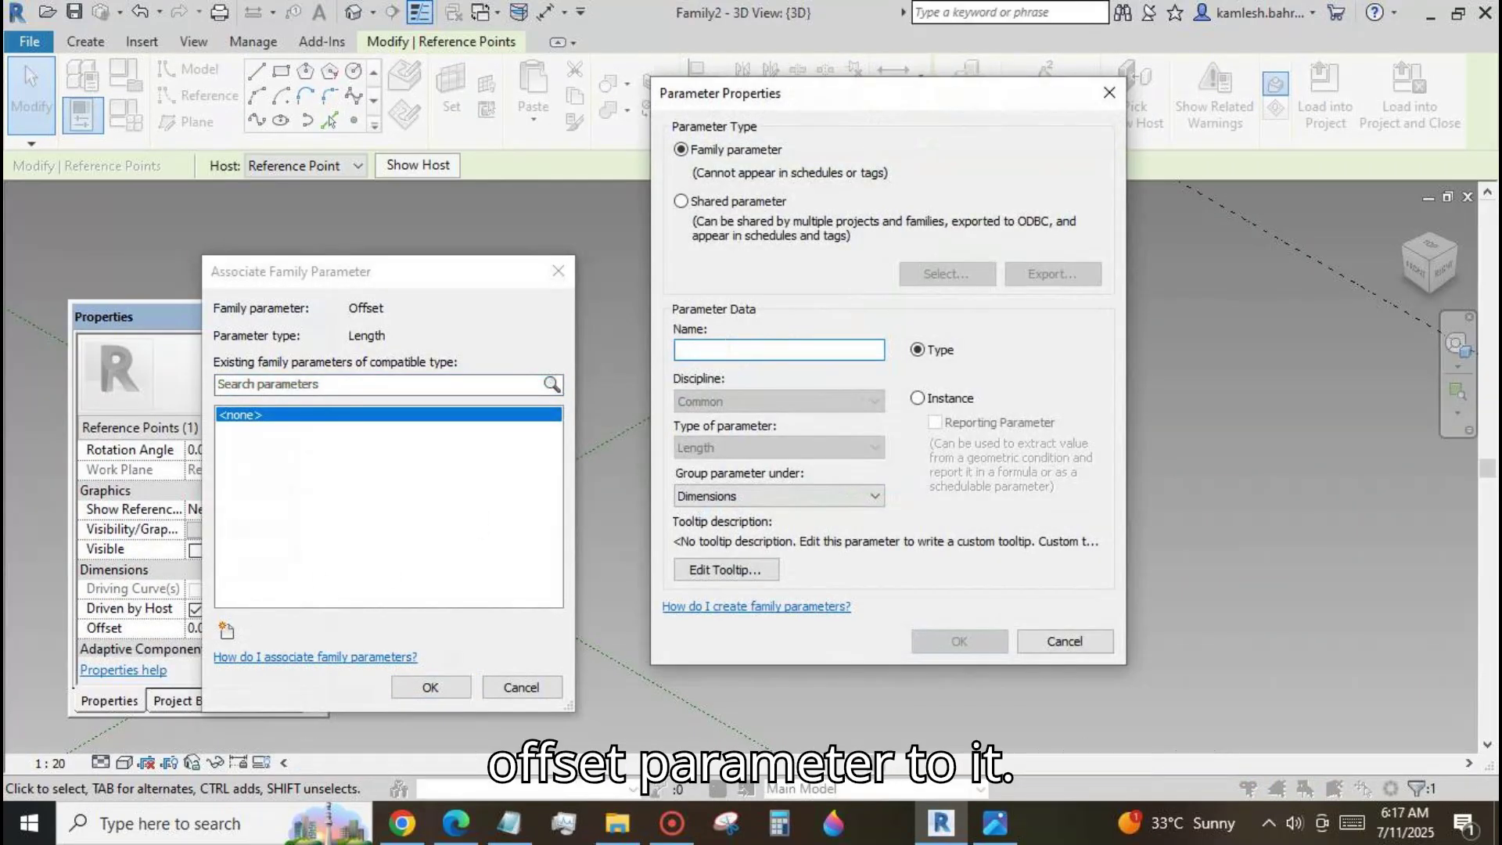
pyautogui.write('off1')
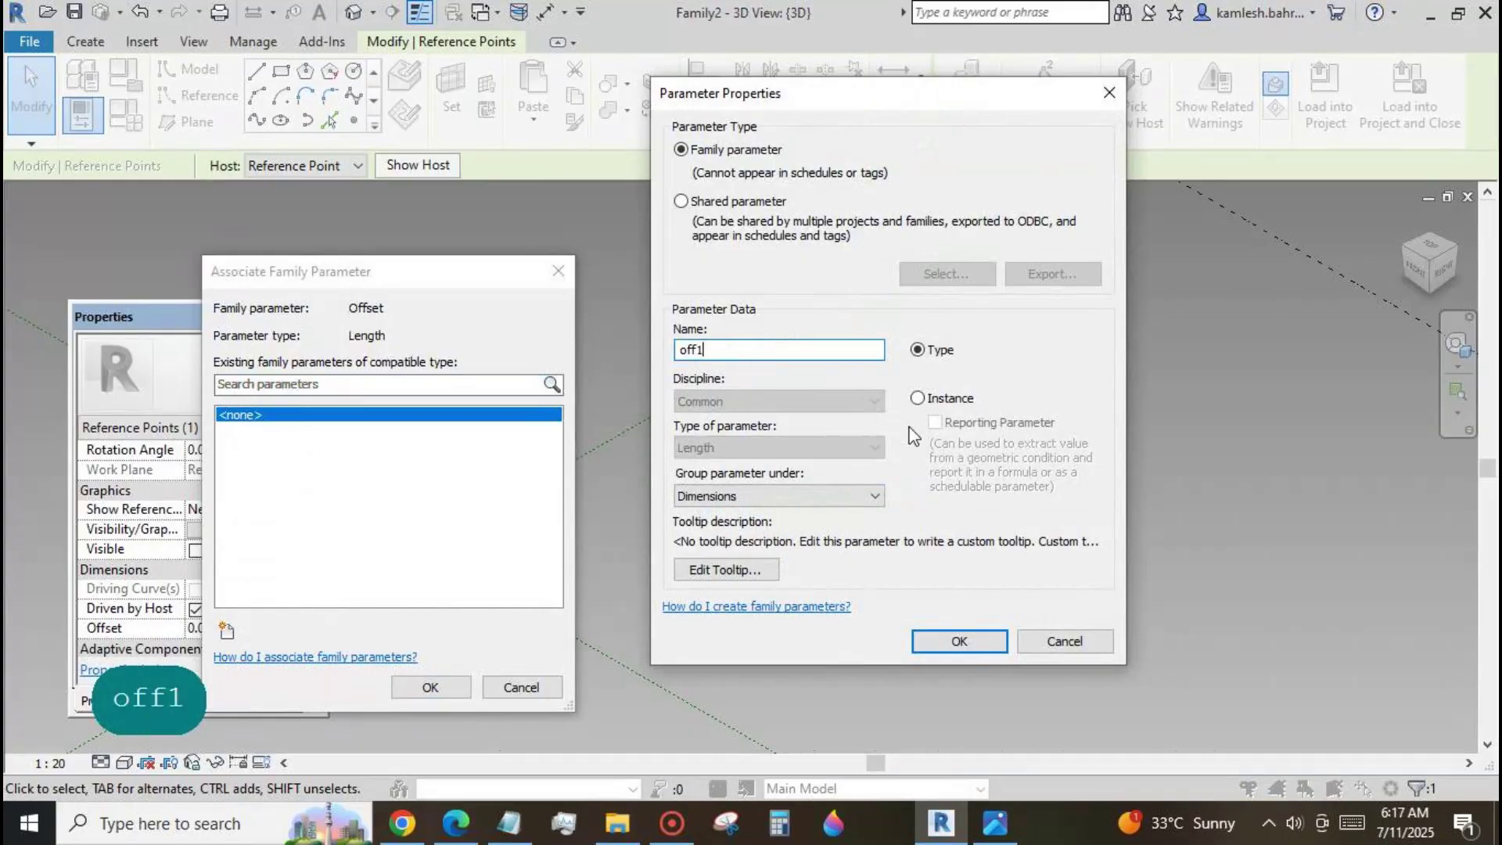
pyautogui.click(956, 641)
pyautogui.click(430, 687)
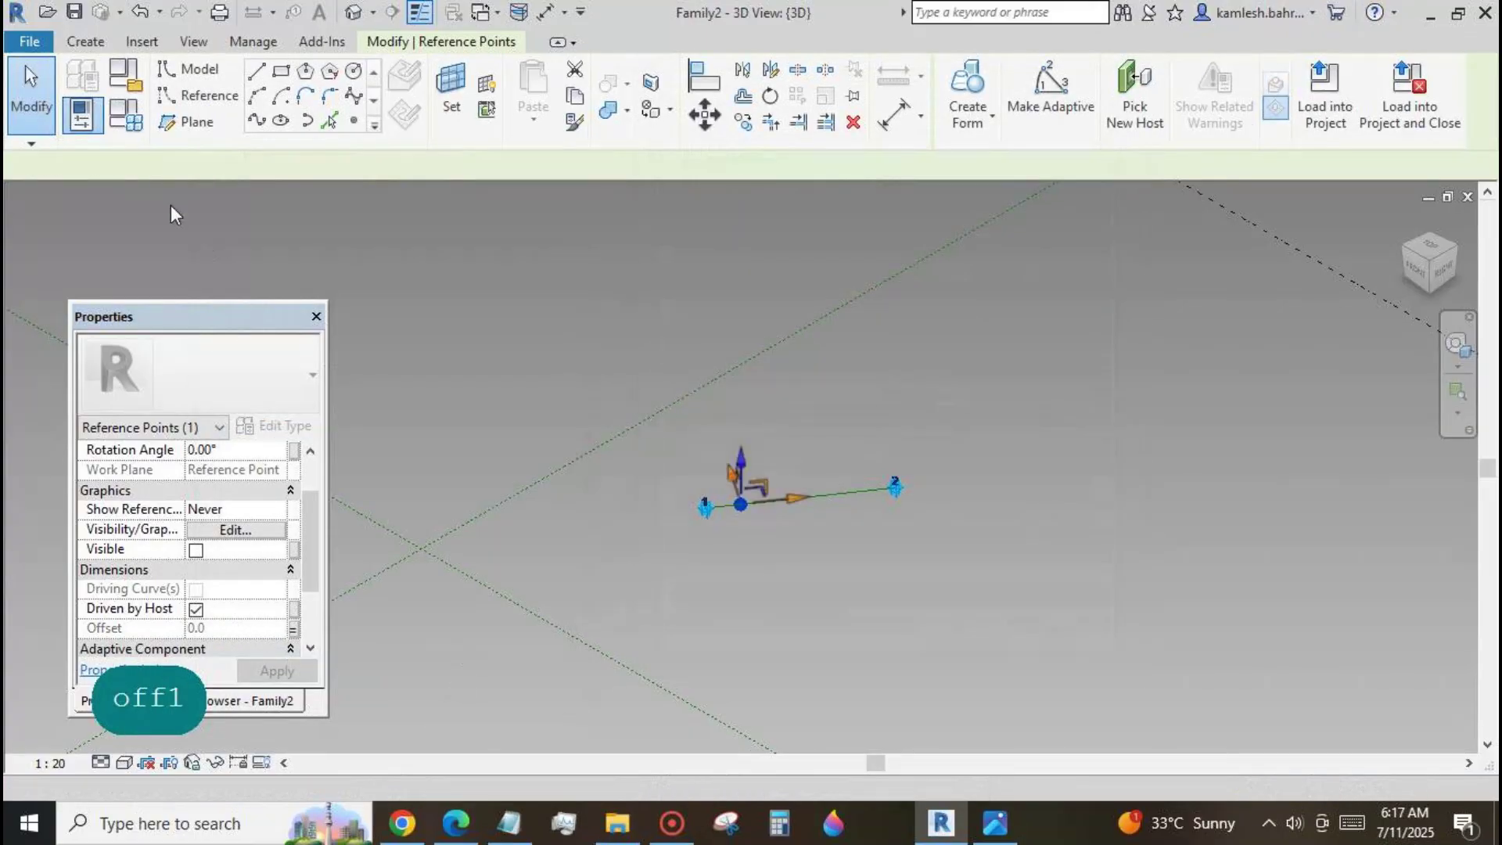
# Set off1 to 666 in the family types and apply it.
pyautogui.click(125, 76)
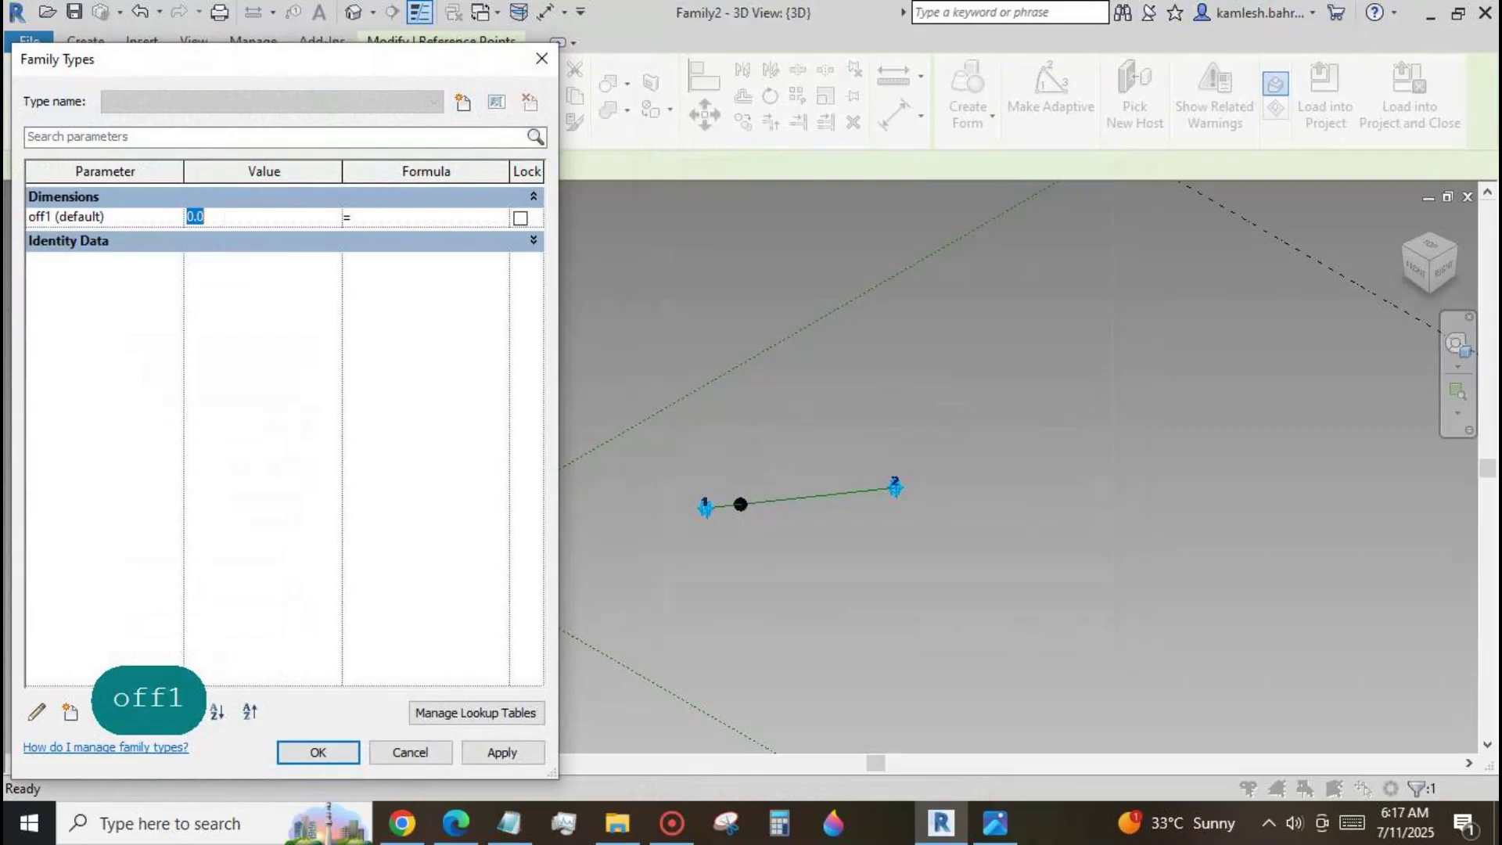
pyautogui.write('666')
pyautogui.click(318, 752)
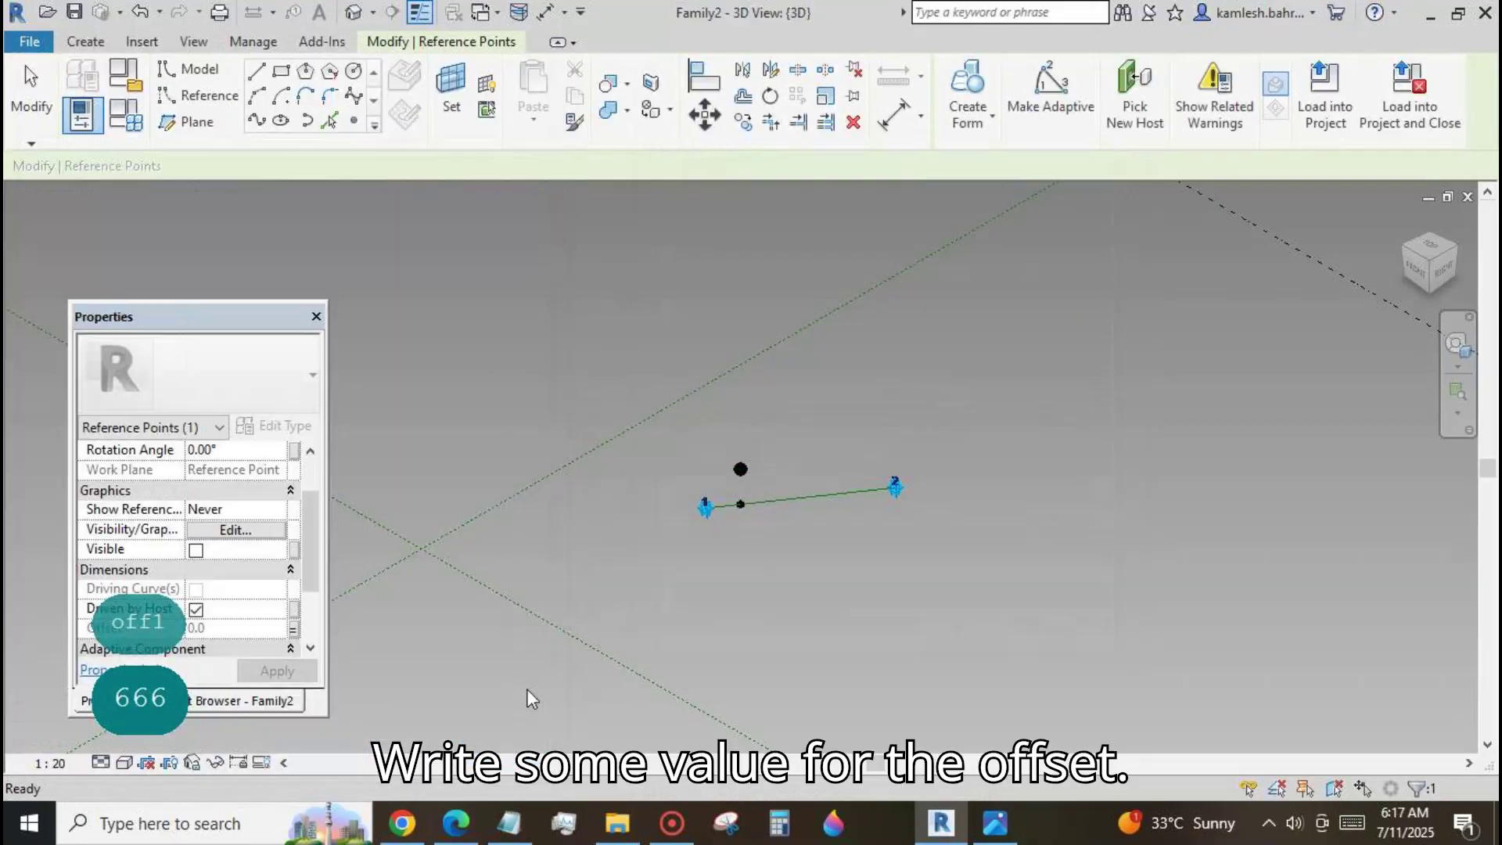
pyautogui.click(818, 468)
# Copy the hosted point and its offset point together with the Multiple option, placing four copies of the pair beyond the line.
pyautogui.scroll(2, 790, 468)
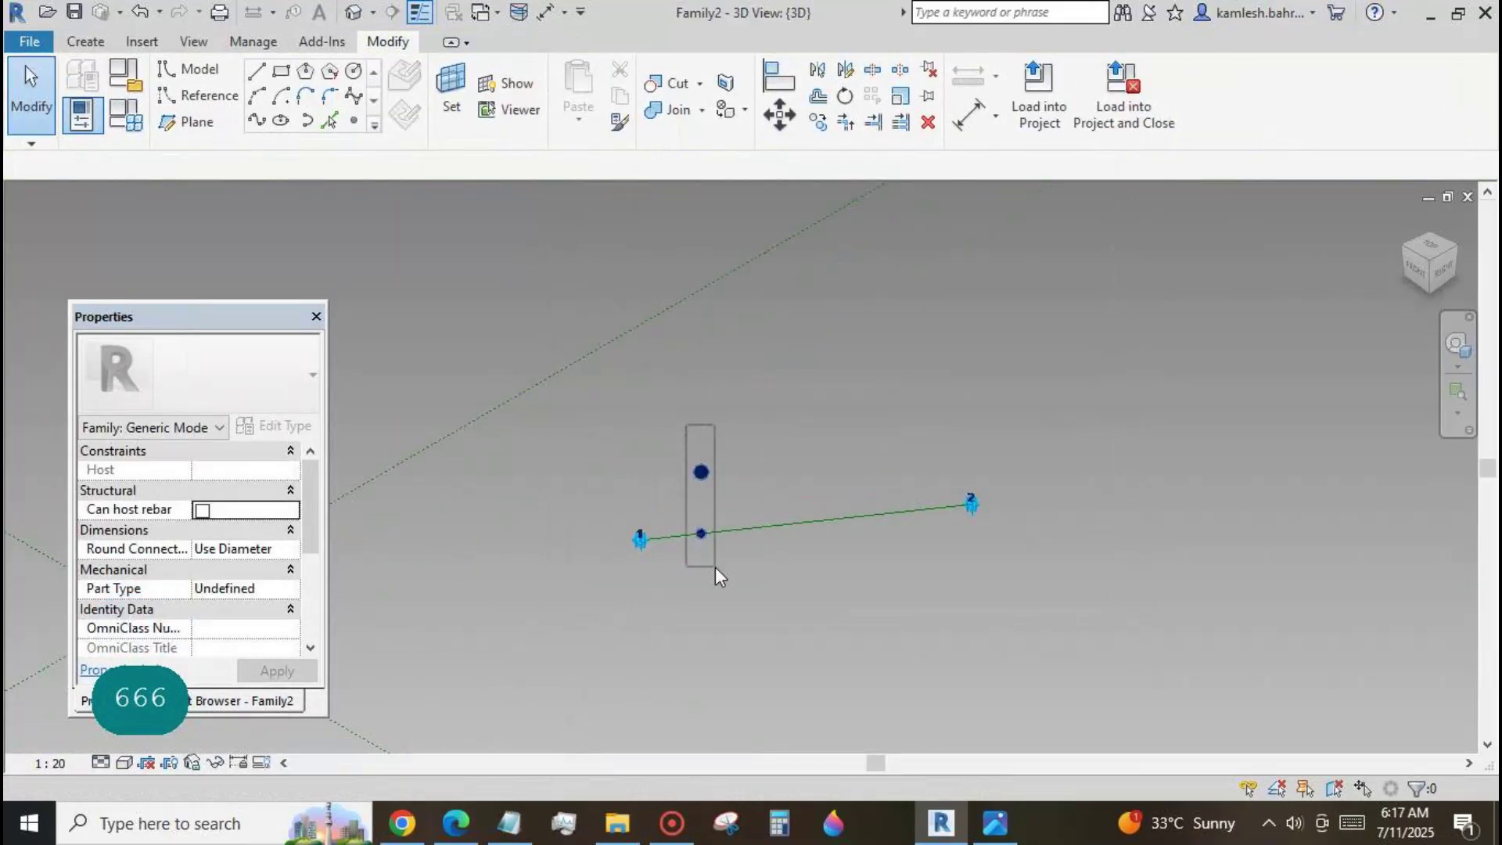
pyautogui.moveTo(715, 566); pyautogui.dragTo(716, 567)
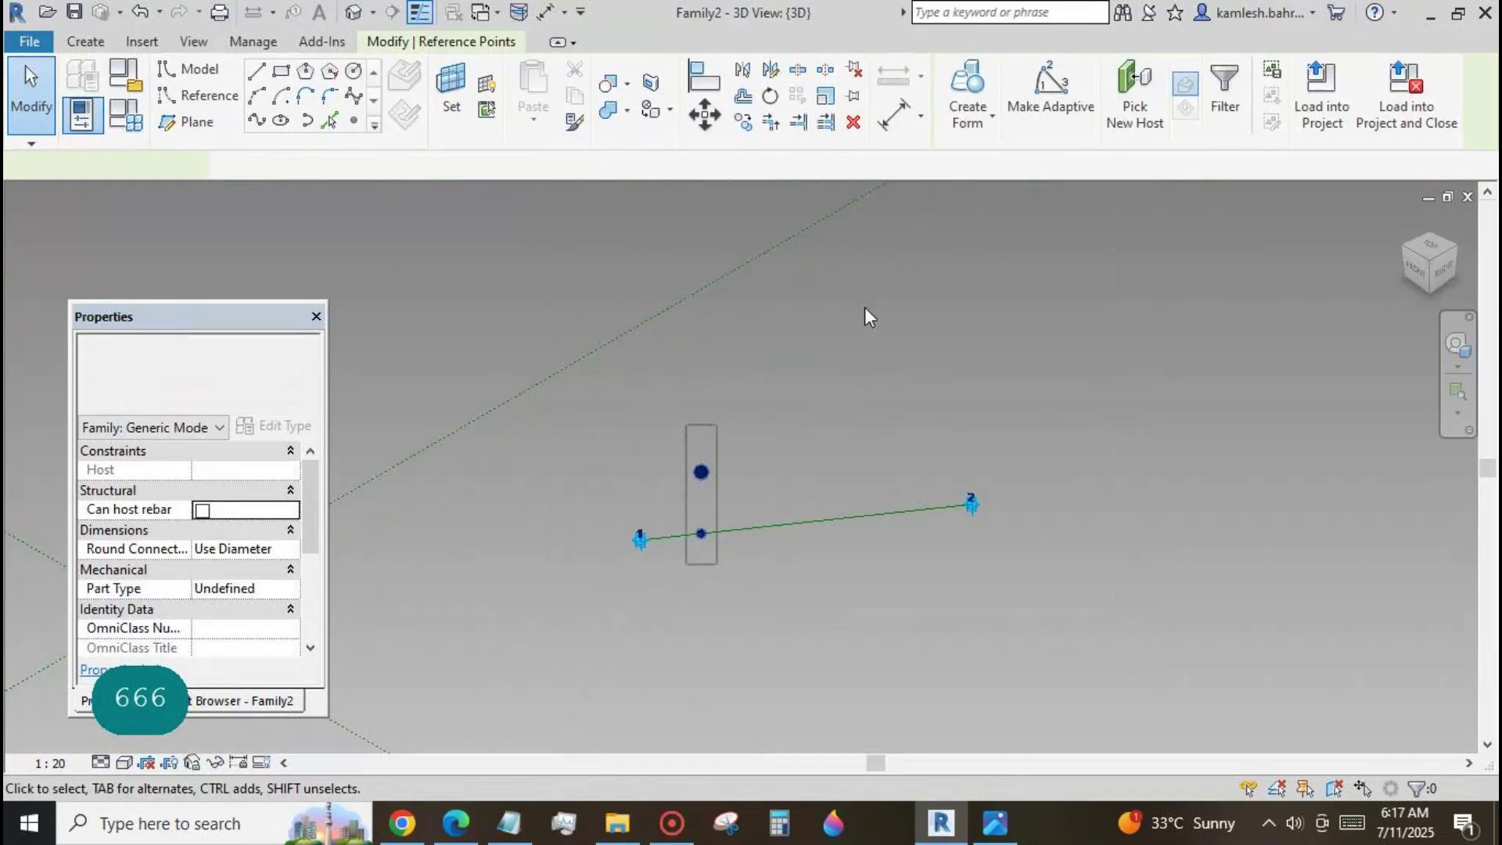
pyautogui.click(743, 123)
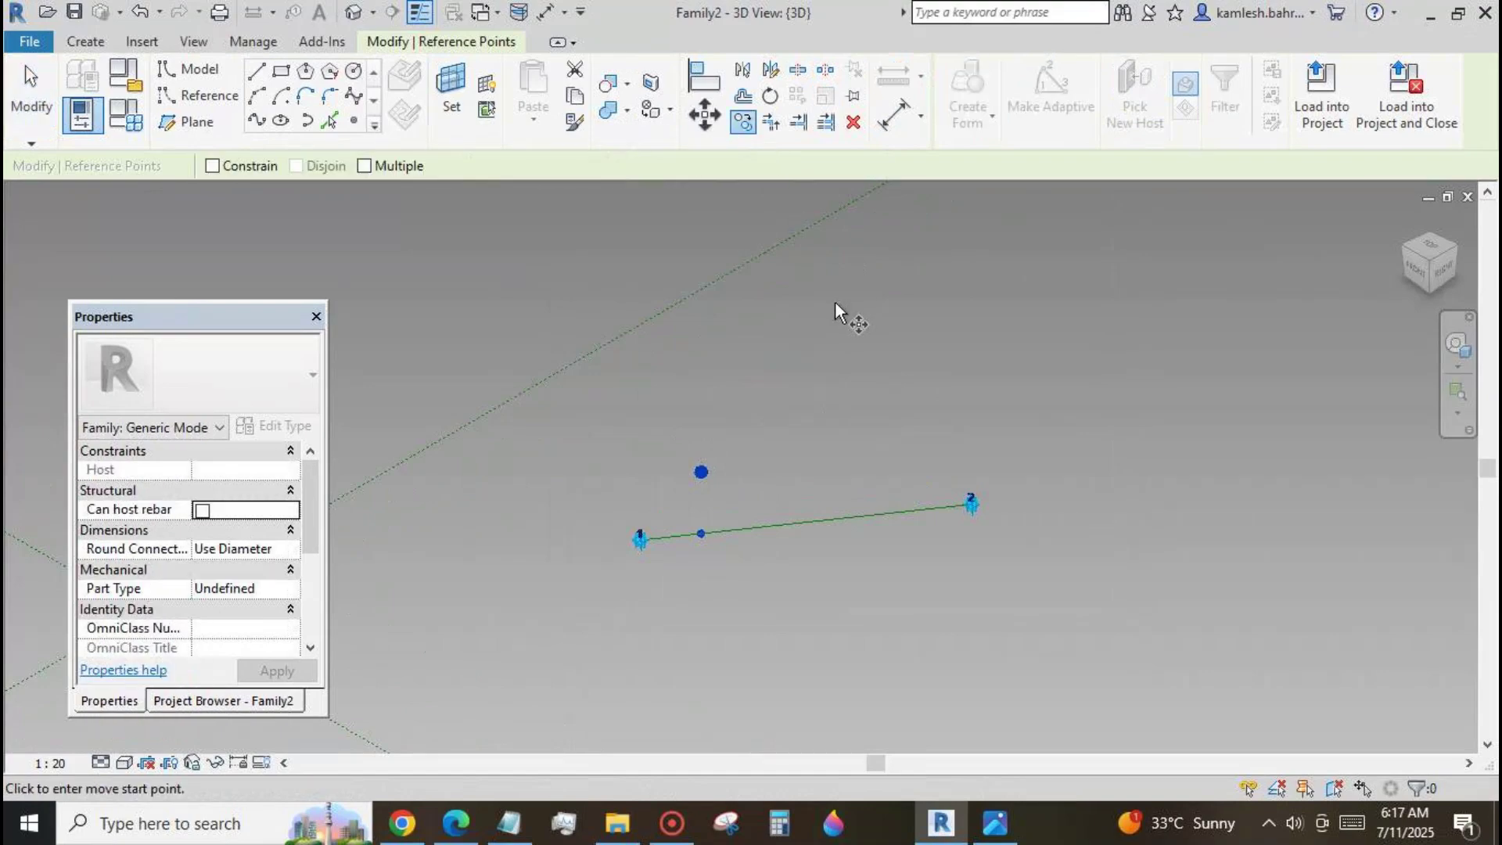
pyautogui.click(364, 165)
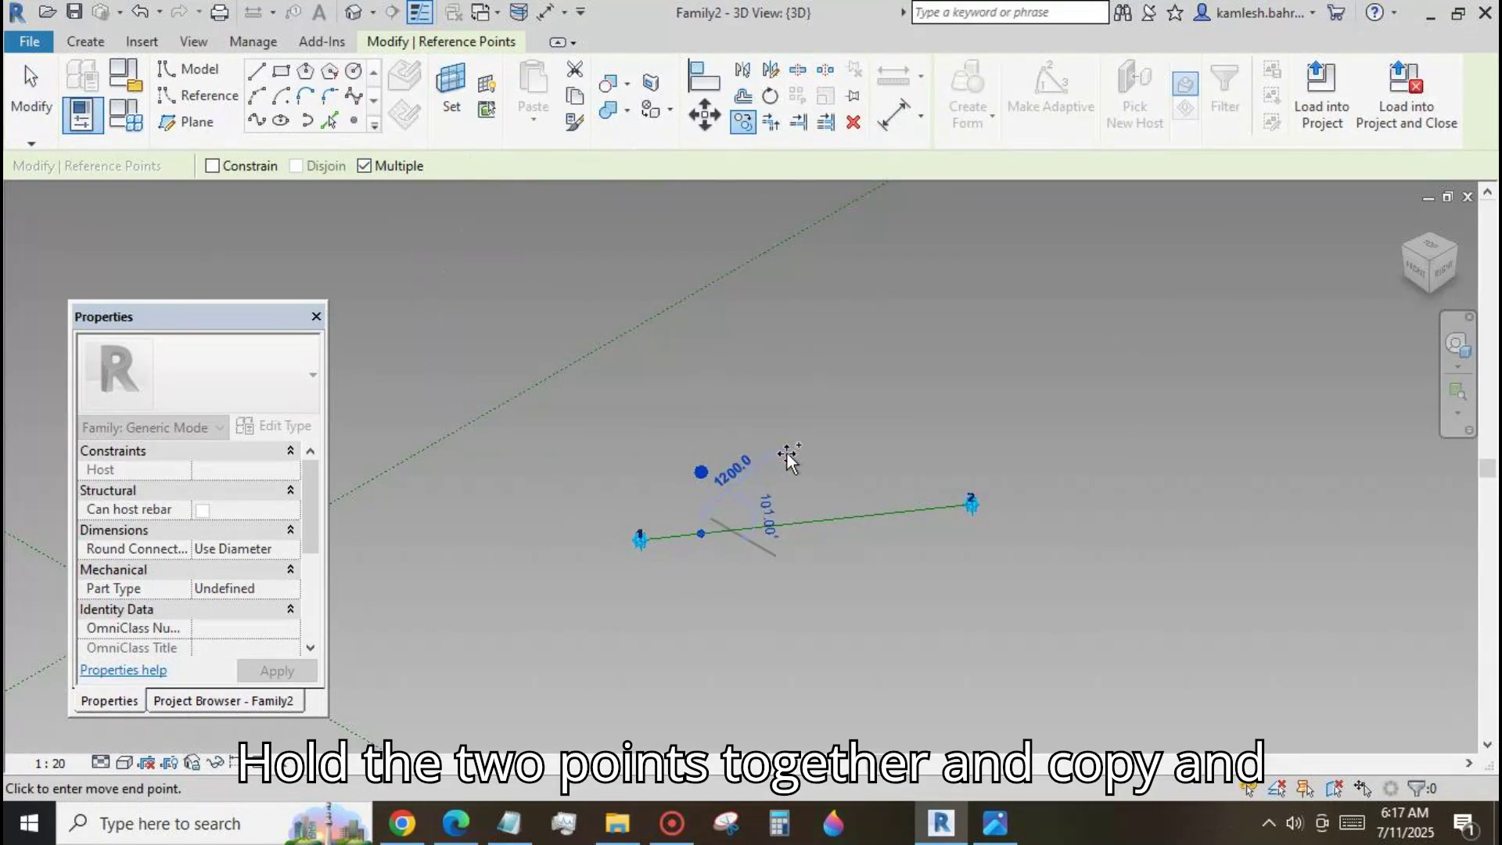
pyautogui.click(834, 440)
pyautogui.click(892, 422)
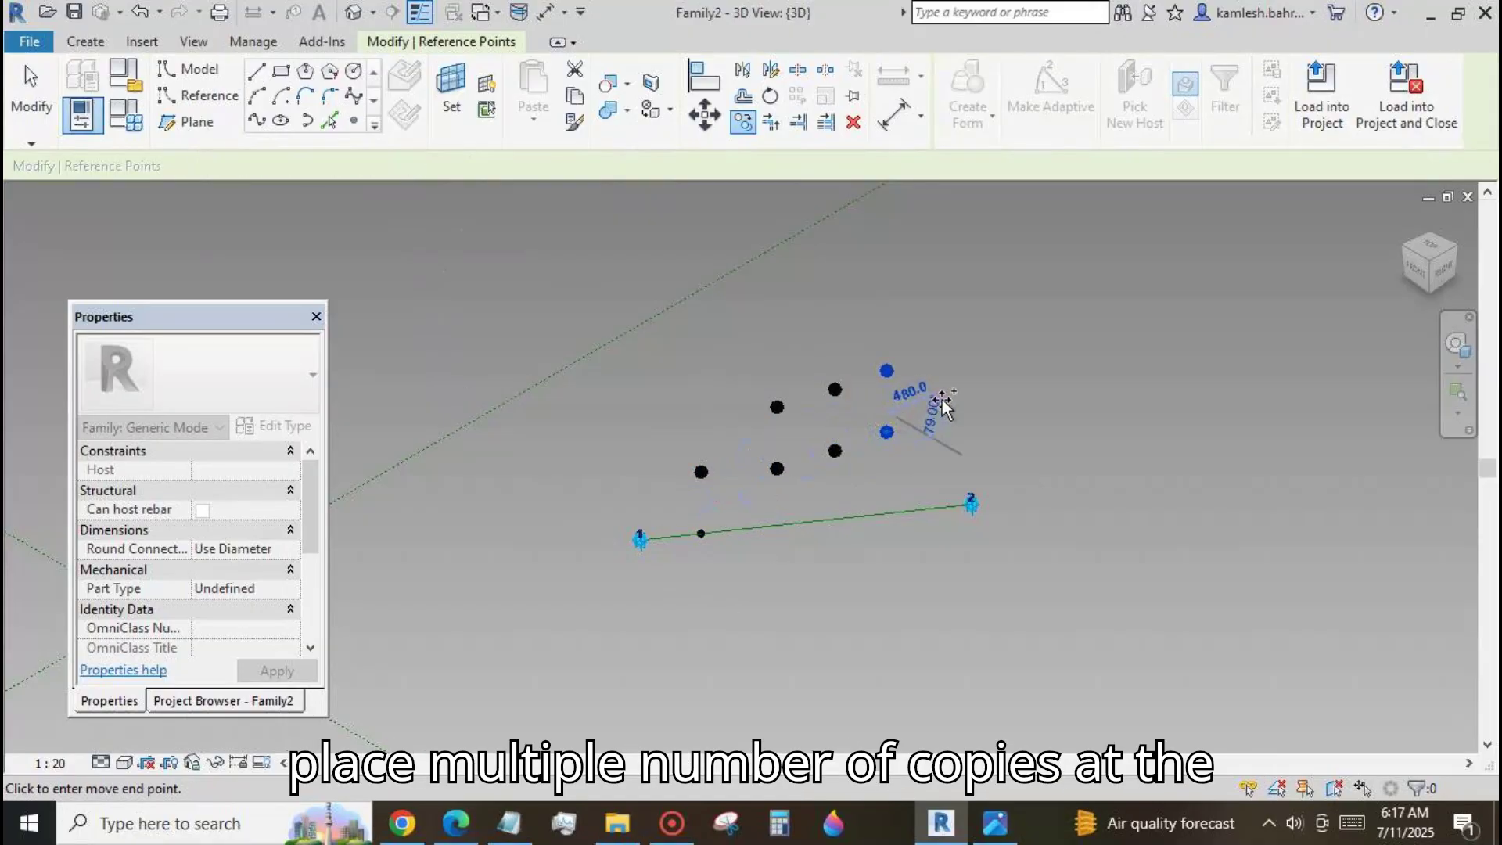
pyautogui.click(942, 403)
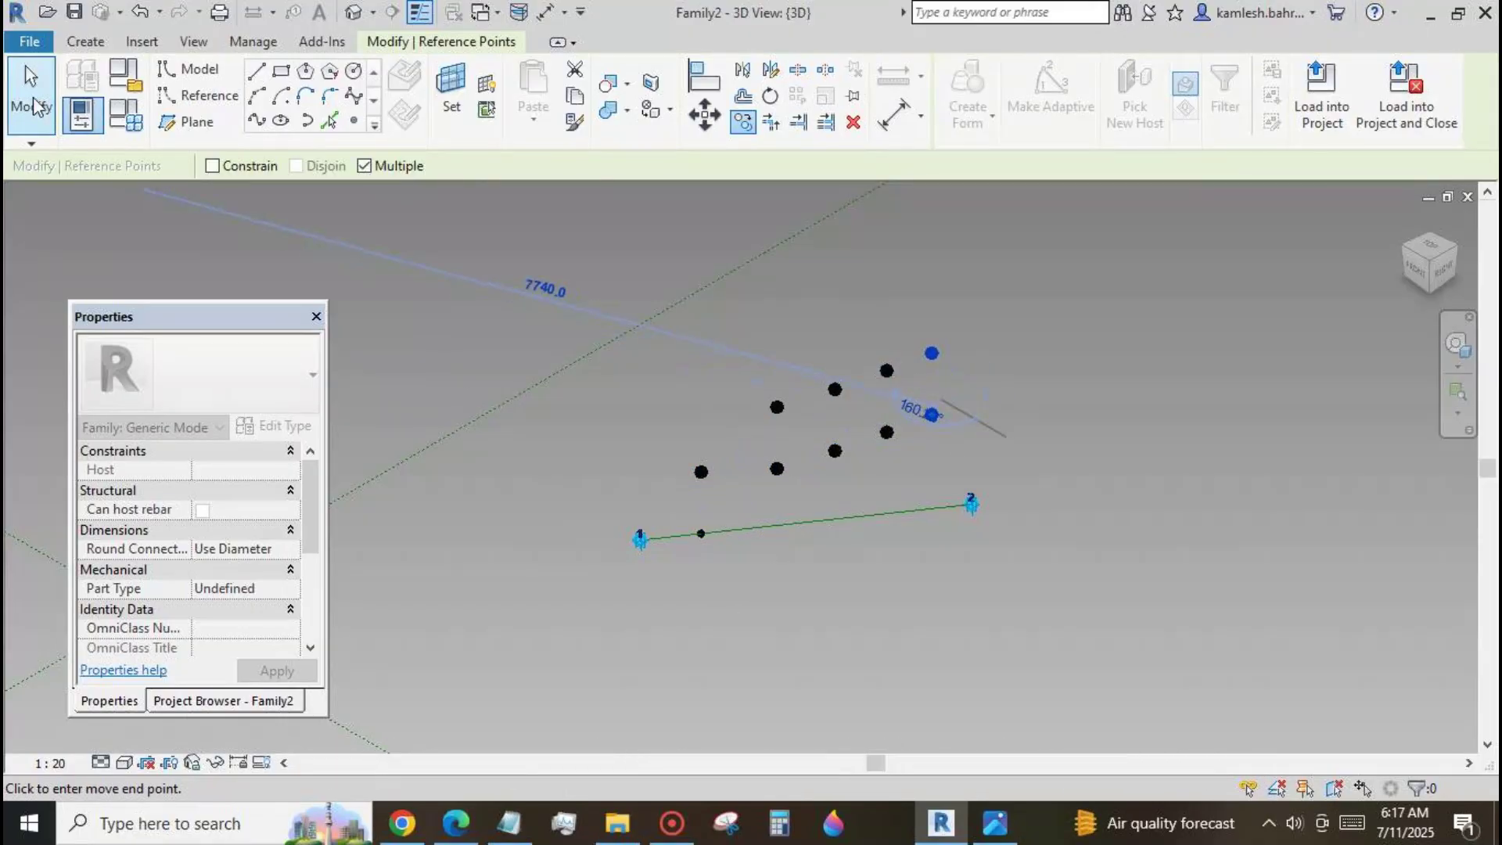
pyautogui.press('Escape')
pyautogui.press('Escape')
# Rehost the lower points of the first two copied pairs onto the reference line, at about 0.36 and 0.54 of its length.
pyautogui.scroll(1, 860, 487)
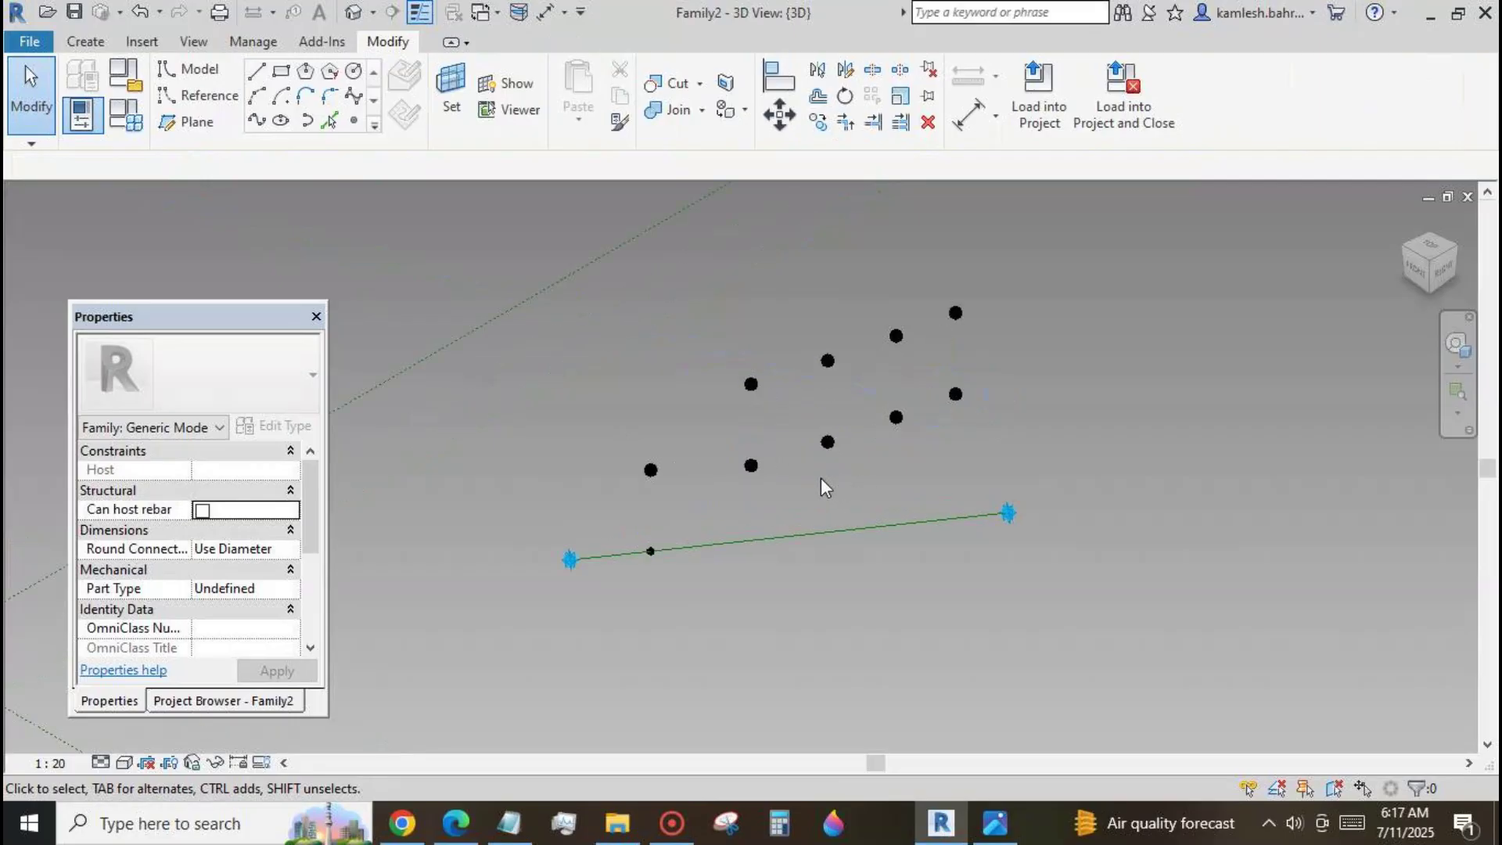
pyautogui.click(752, 465)
pyautogui.click(1209, 94)
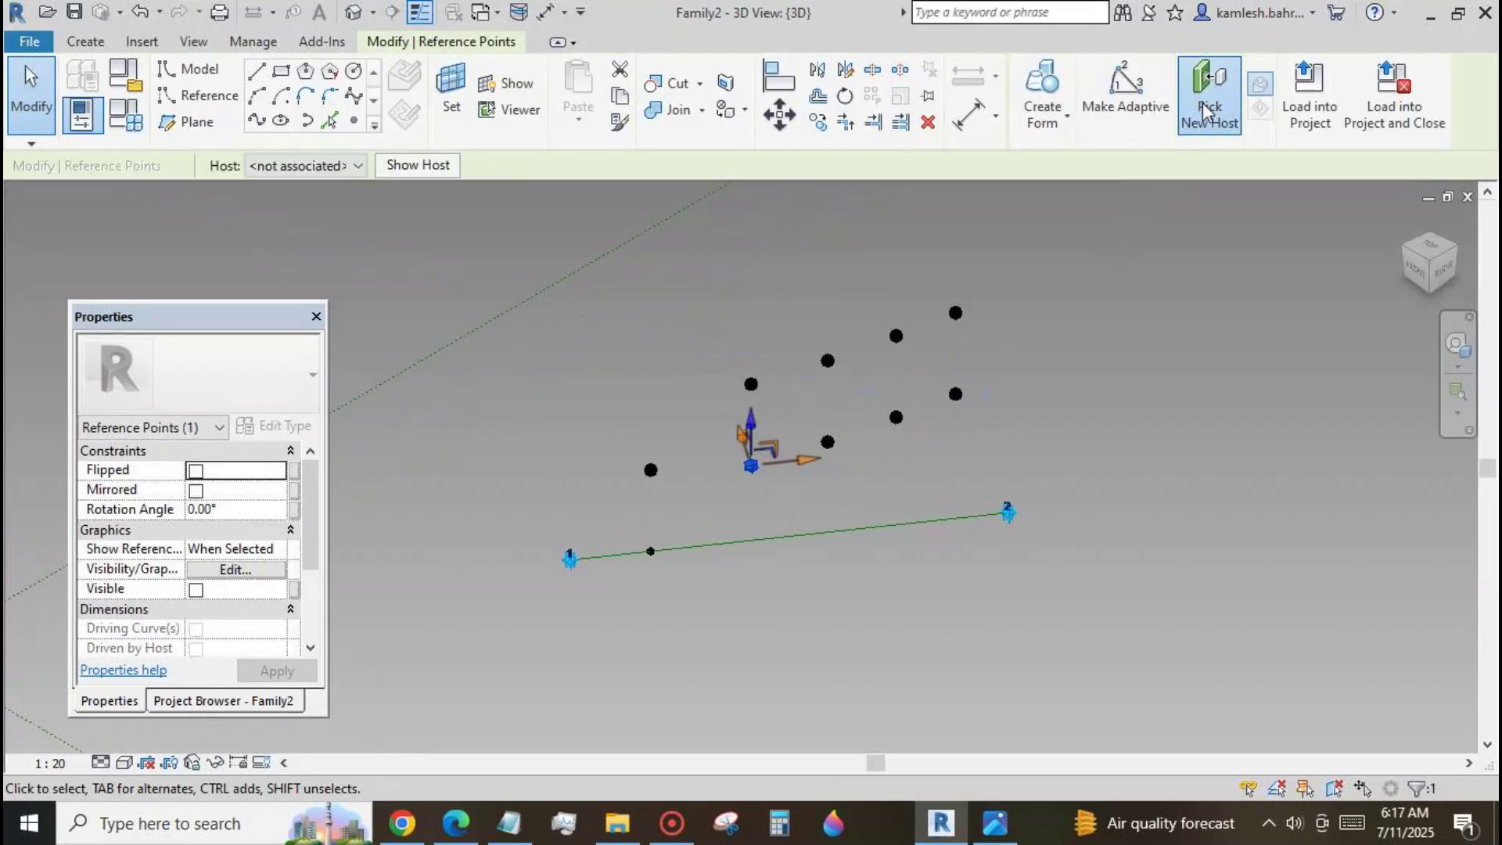
pyautogui.click(728, 540)
pyautogui.click(828, 442)
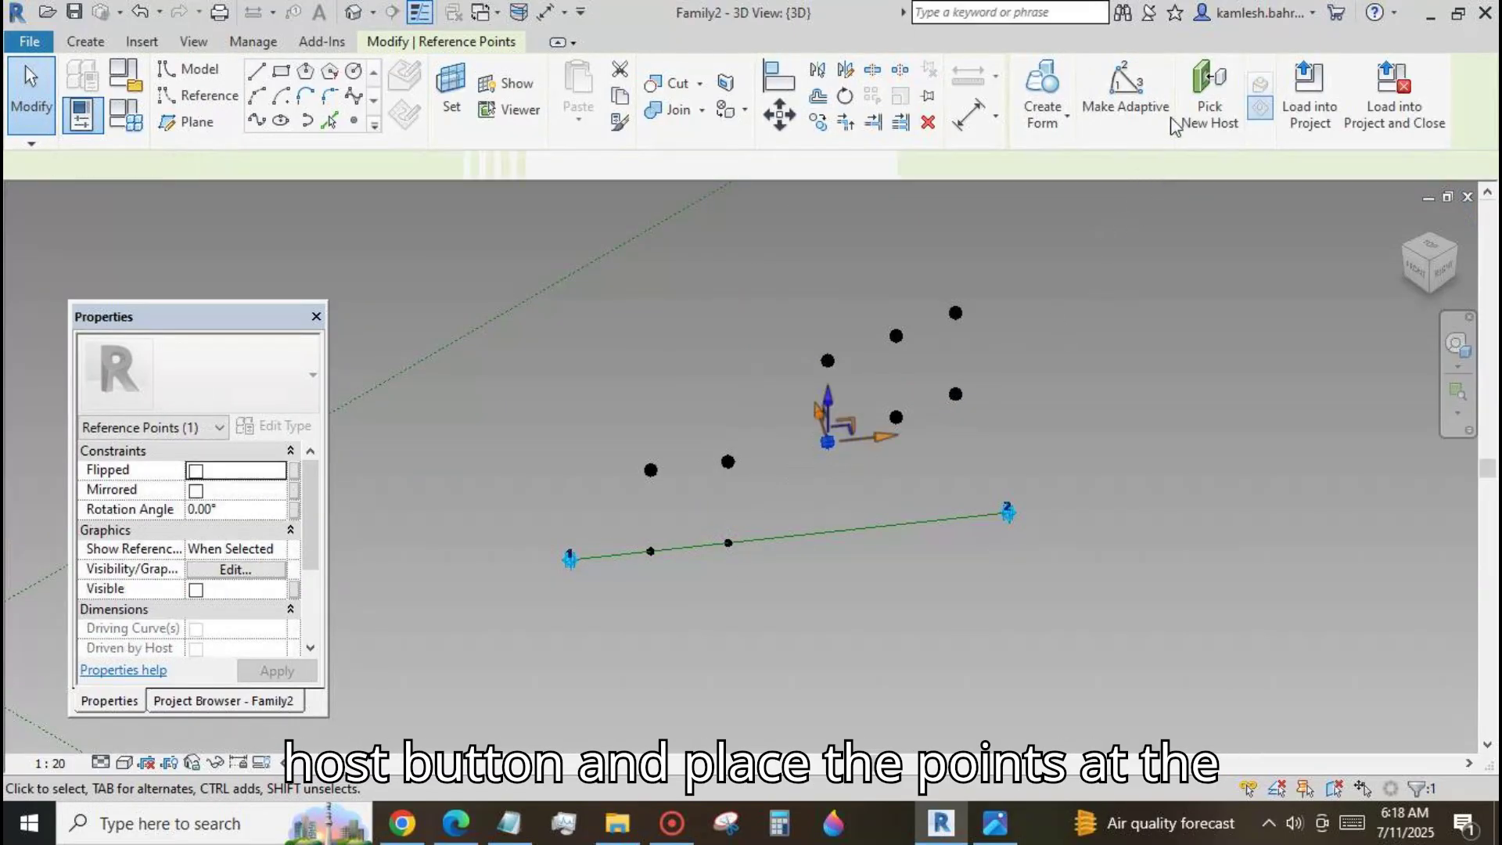
pyautogui.click(1210, 94)
pyautogui.click(809, 534)
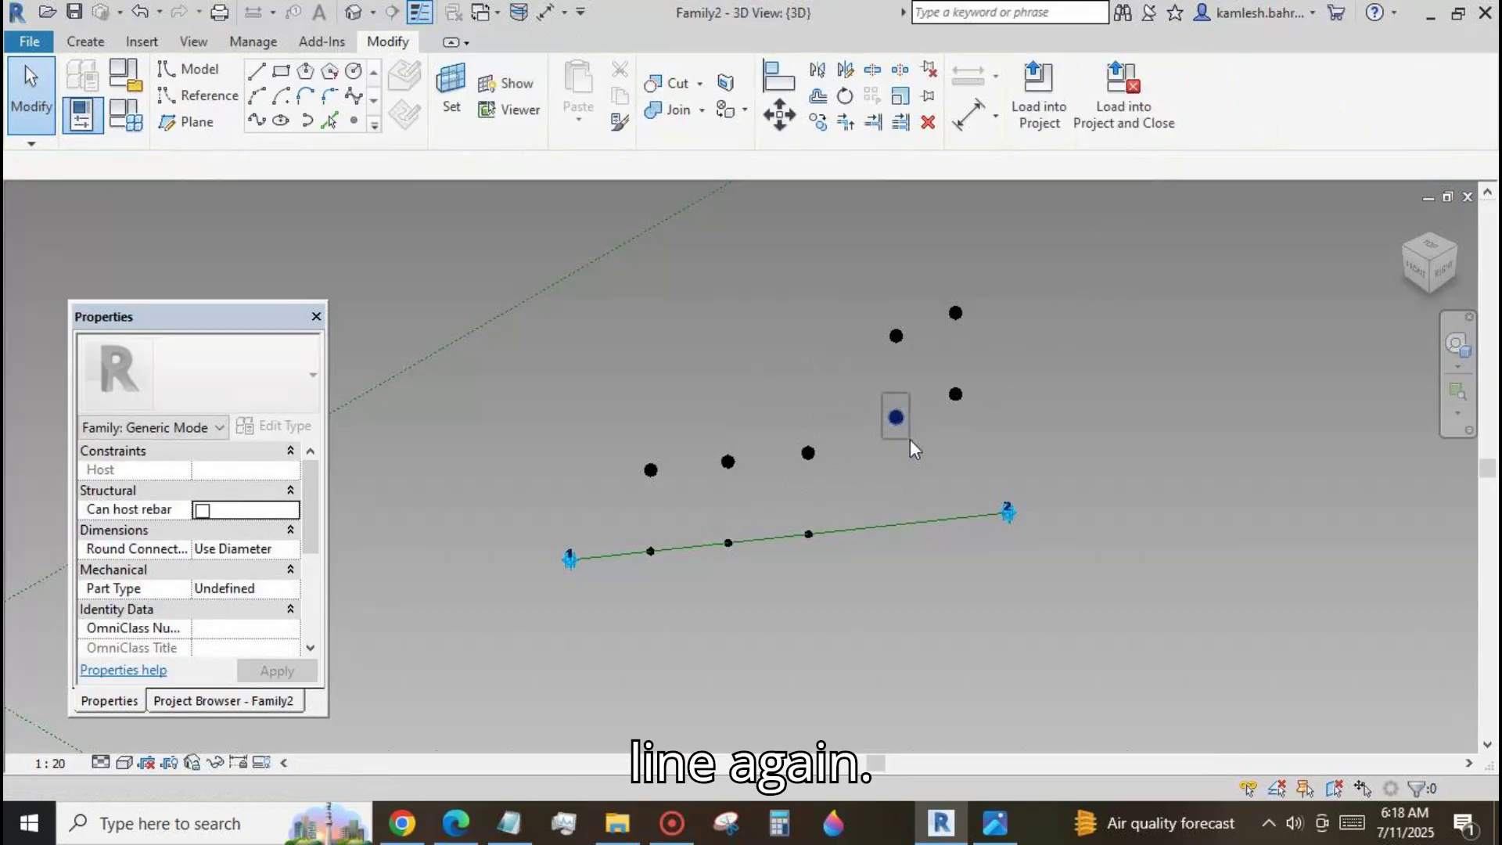
# Rehost the lower points of the remaining two copied pairs onto the reference line, between the third hosted point and adaptive point 2.
pyautogui.click(896, 418)
pyautogui.click(1209, 94)
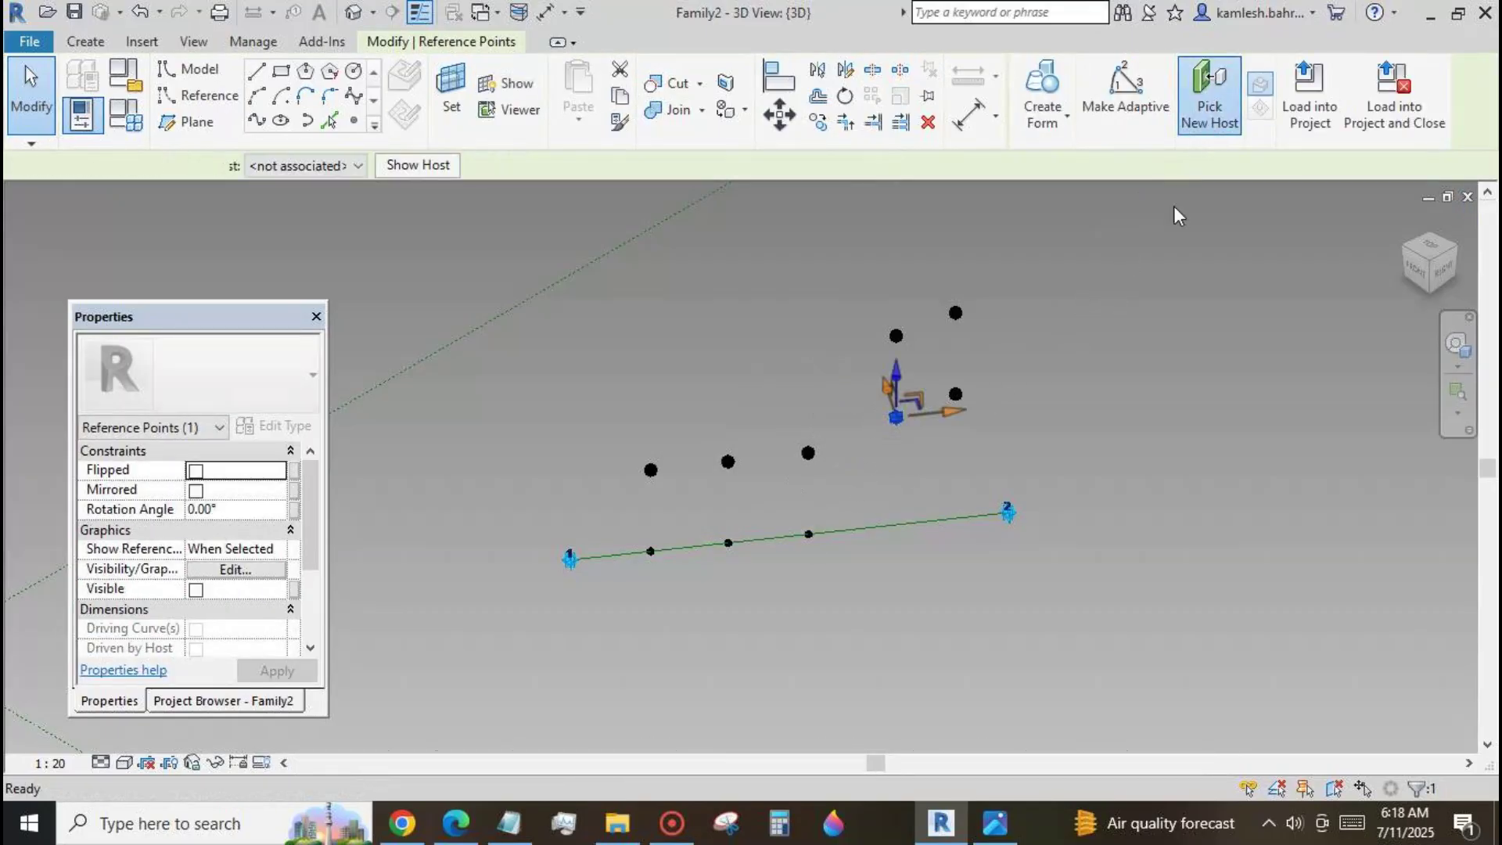
pyautogui.click(867, 529)
pyautogui.click(956, 394)
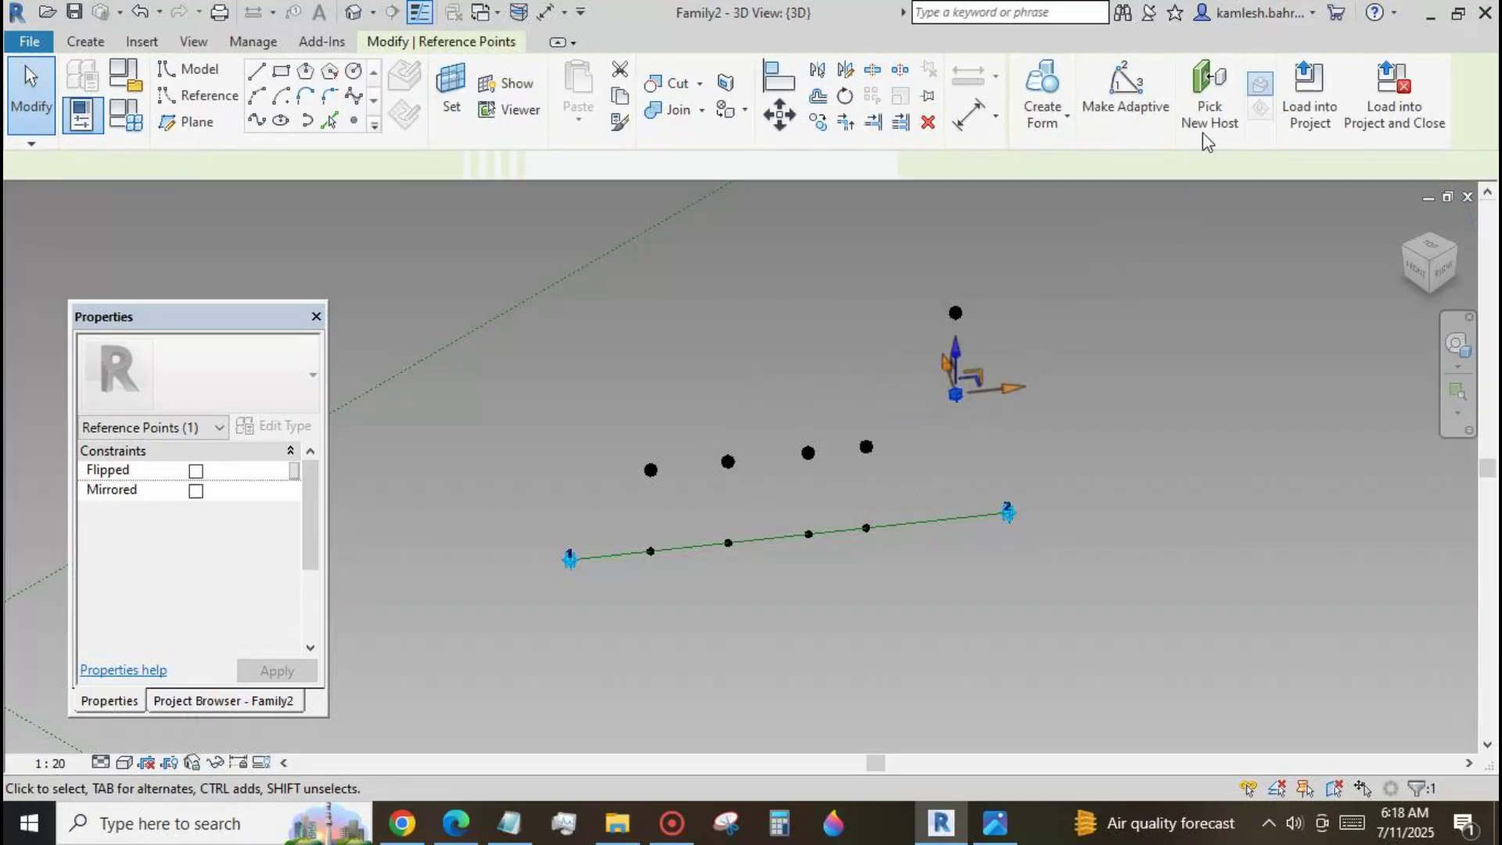
pyautogui.click(1209, 94)
pyautogui.click(945, 519)
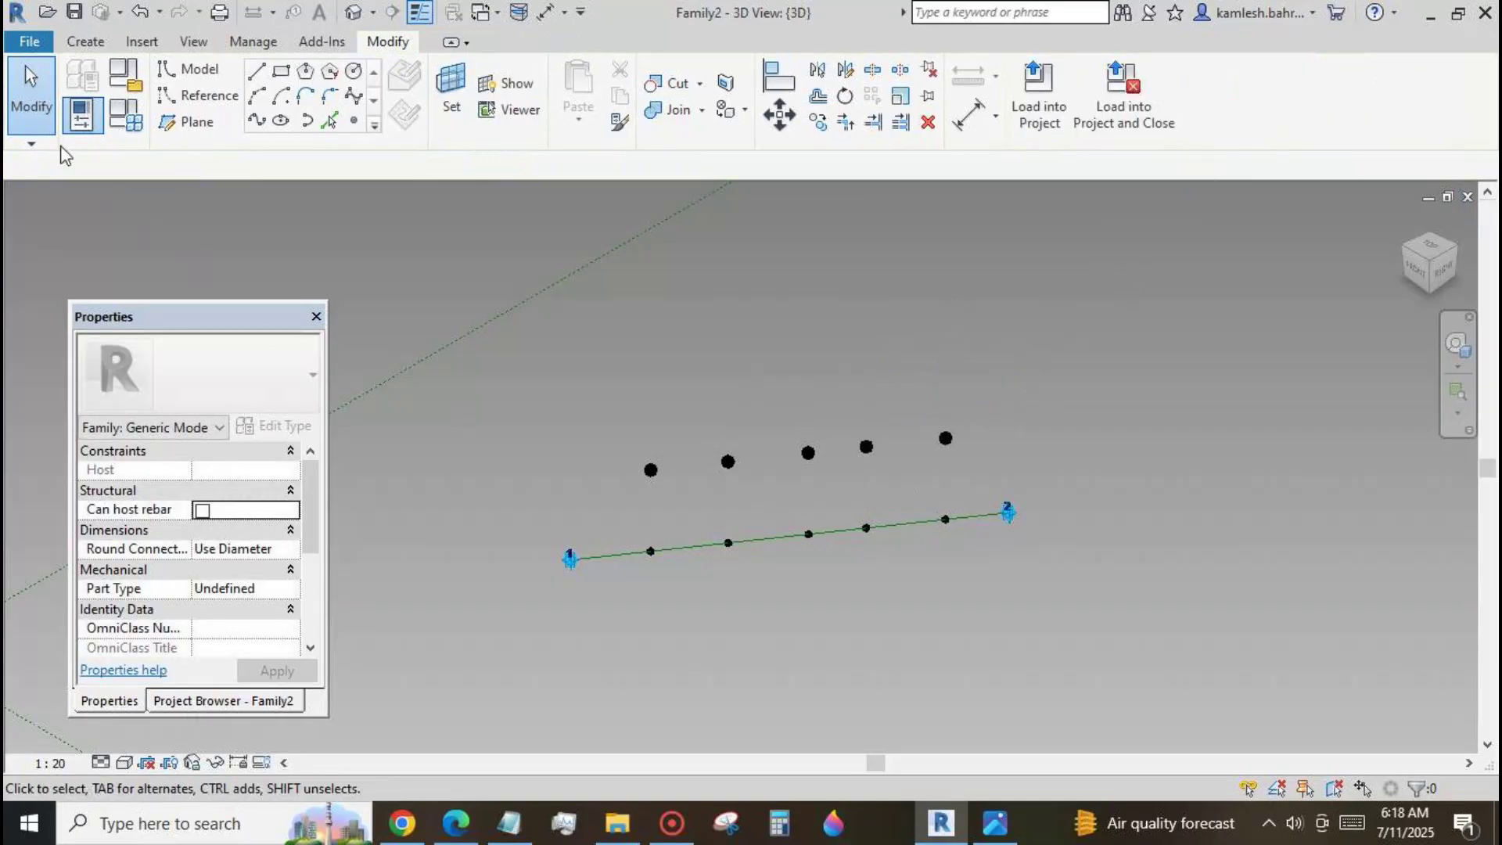
# Set the normalized curve parameter of the first hosted point to 0.
pyautogui.click(662, 564)
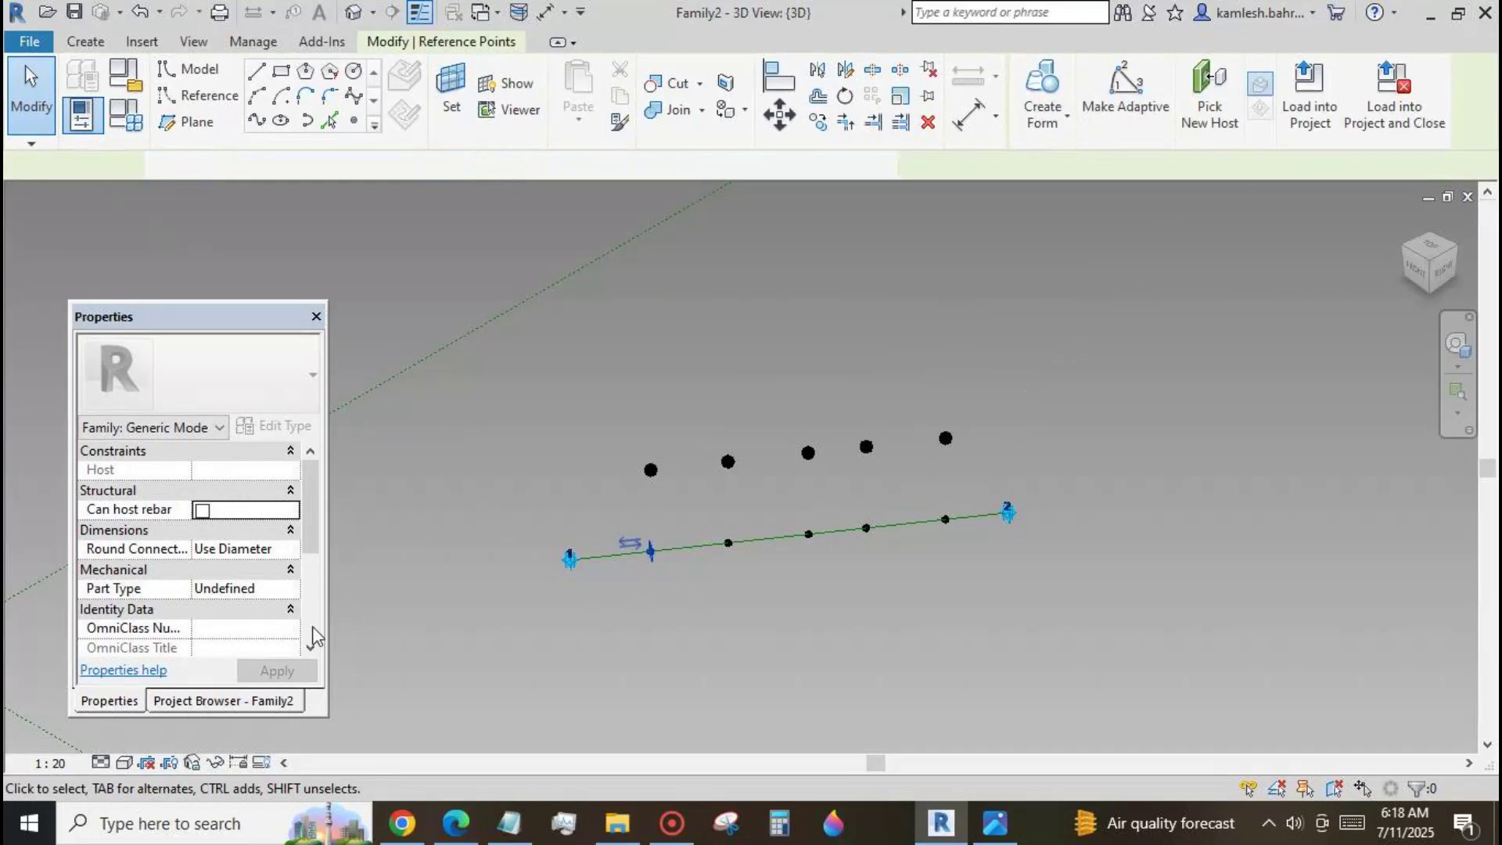
pyautogui.scroll(-3, 289, 596)
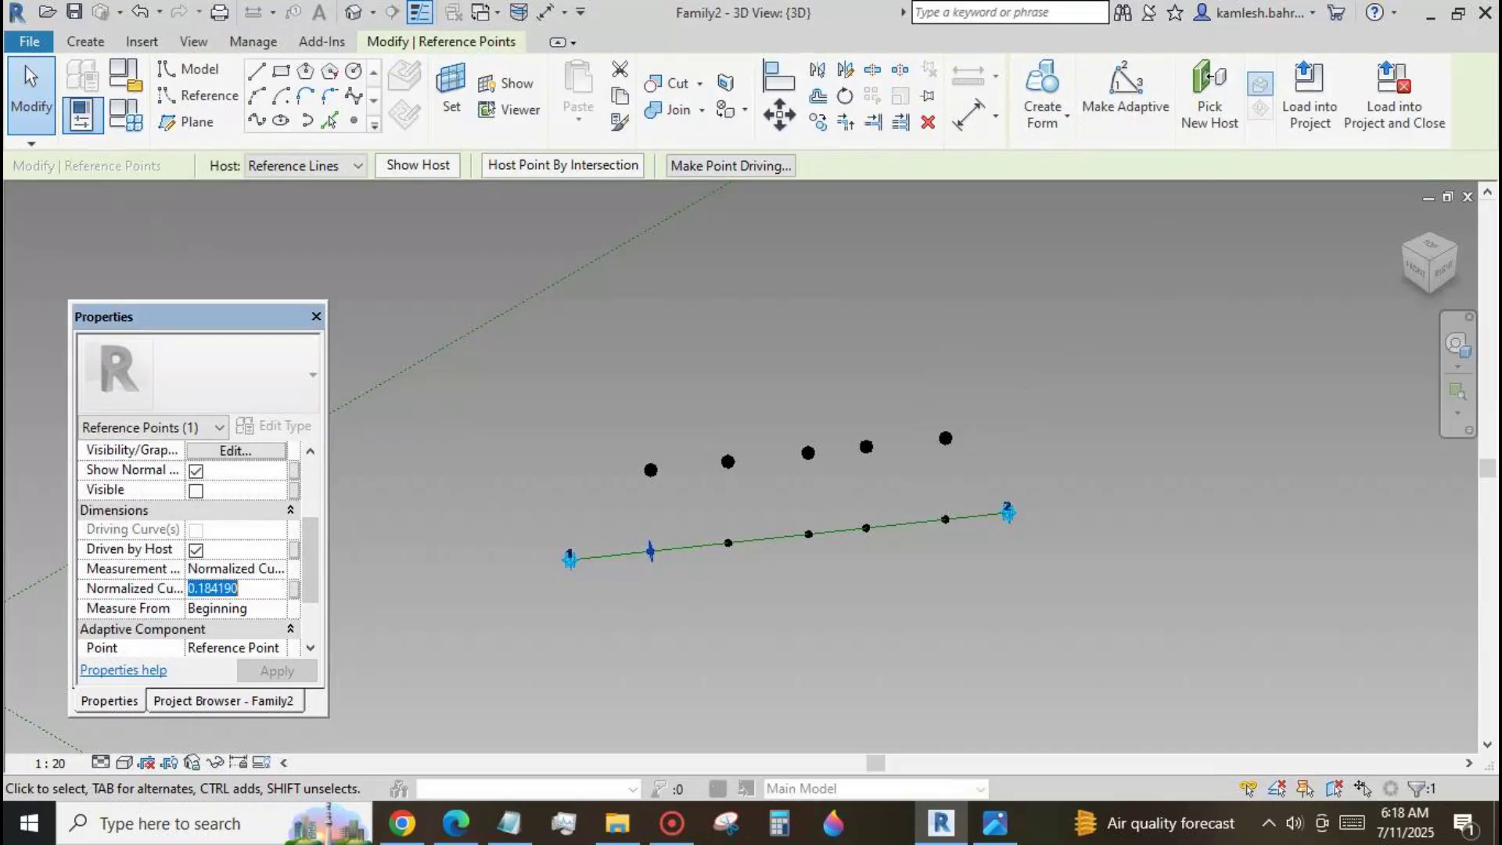
pyautogui.write('0')
pyautogui.click(277, 671)
pyautogui.press('Escape')
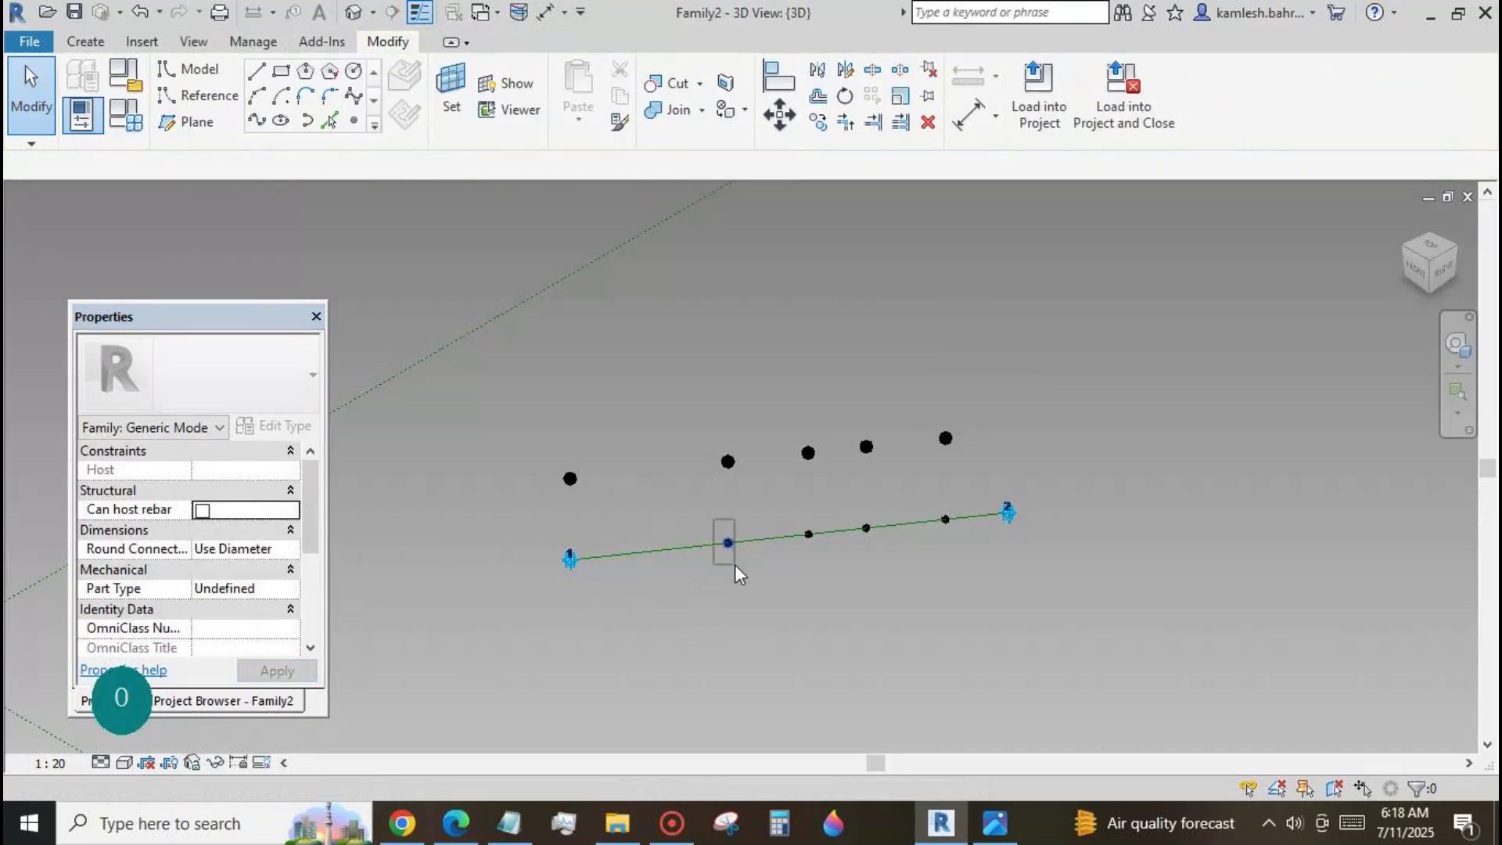
# Set the normalized curve parameter of the second hosted point to 0.2.
pyautogui.click(735, 565)
pyautogui.scroll(-3, 247, 594)
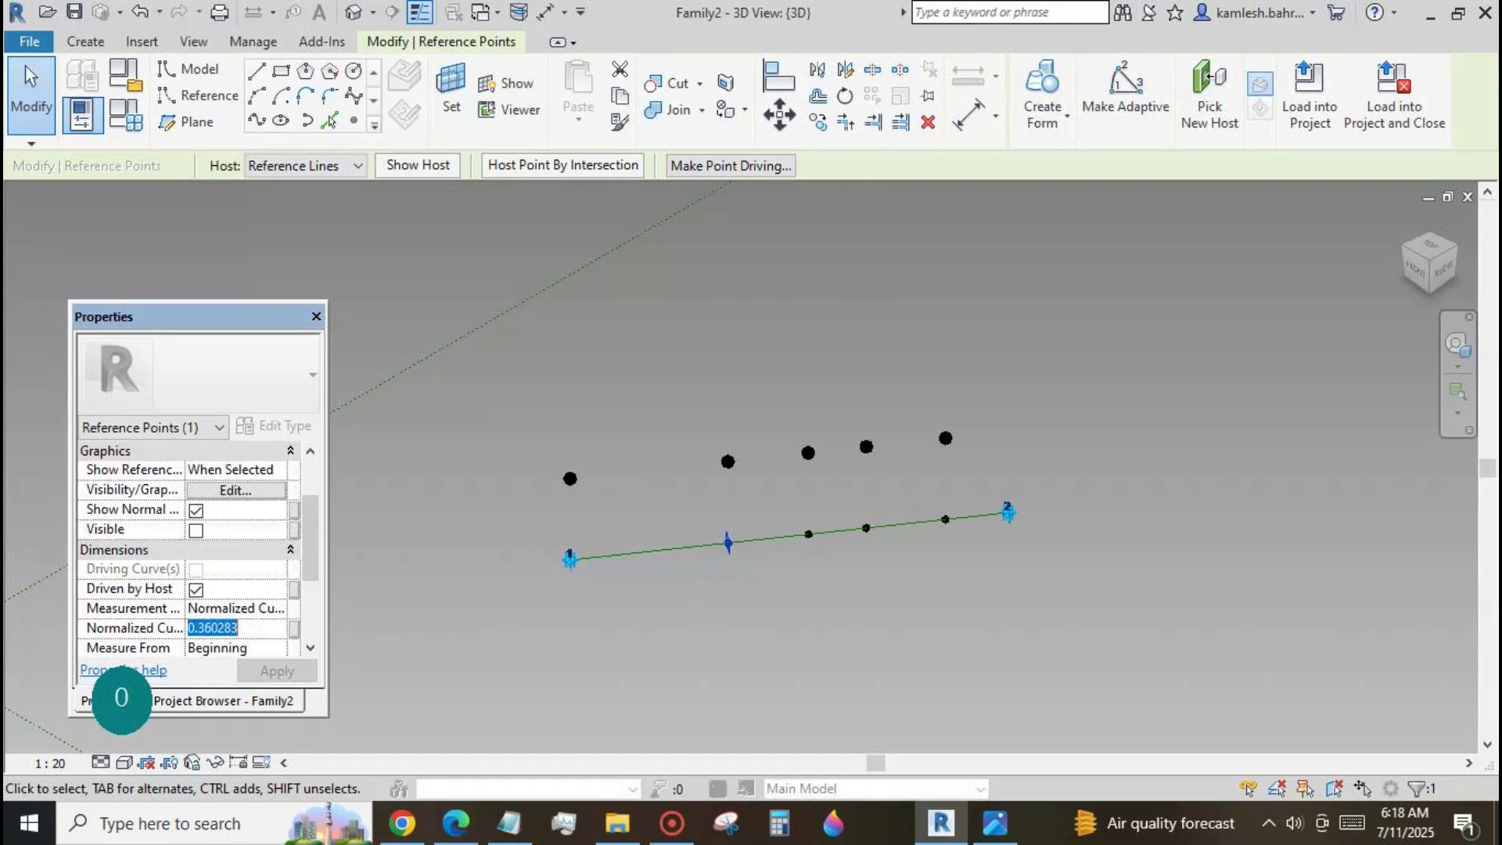
pyautogui.write('0.')
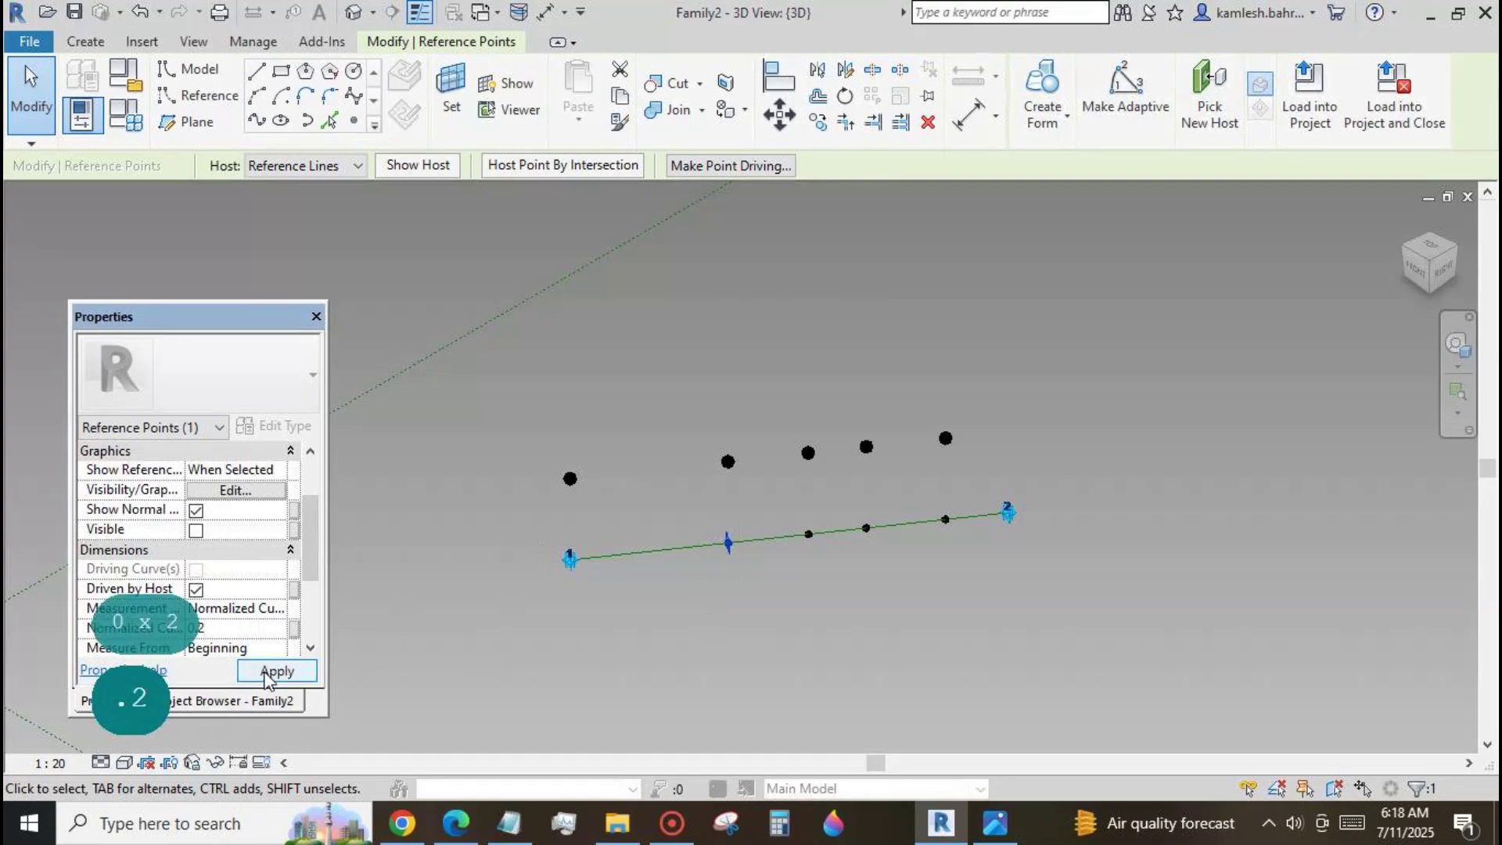
pyautogui.write('2')
pyautogui.click(266, 675)
# Set the normalized curve parameter of the middle hosted point to 0.5.
pyautogui.click(808, 535)
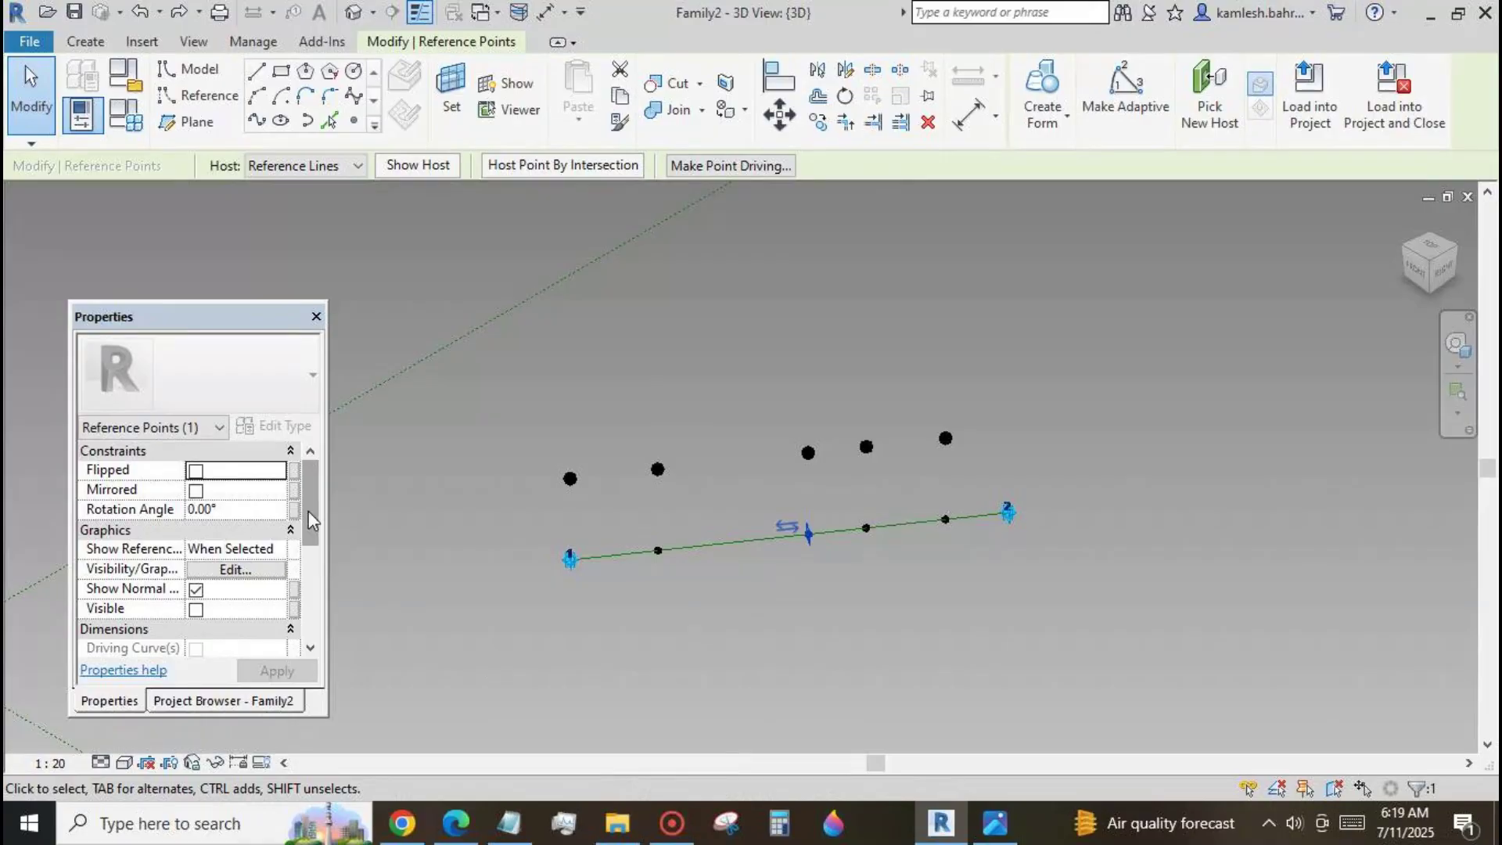
pyautogui.moveTo(313, 520); pyautogui.dragTo(310, 556)
pyautogui.click(235, 627)
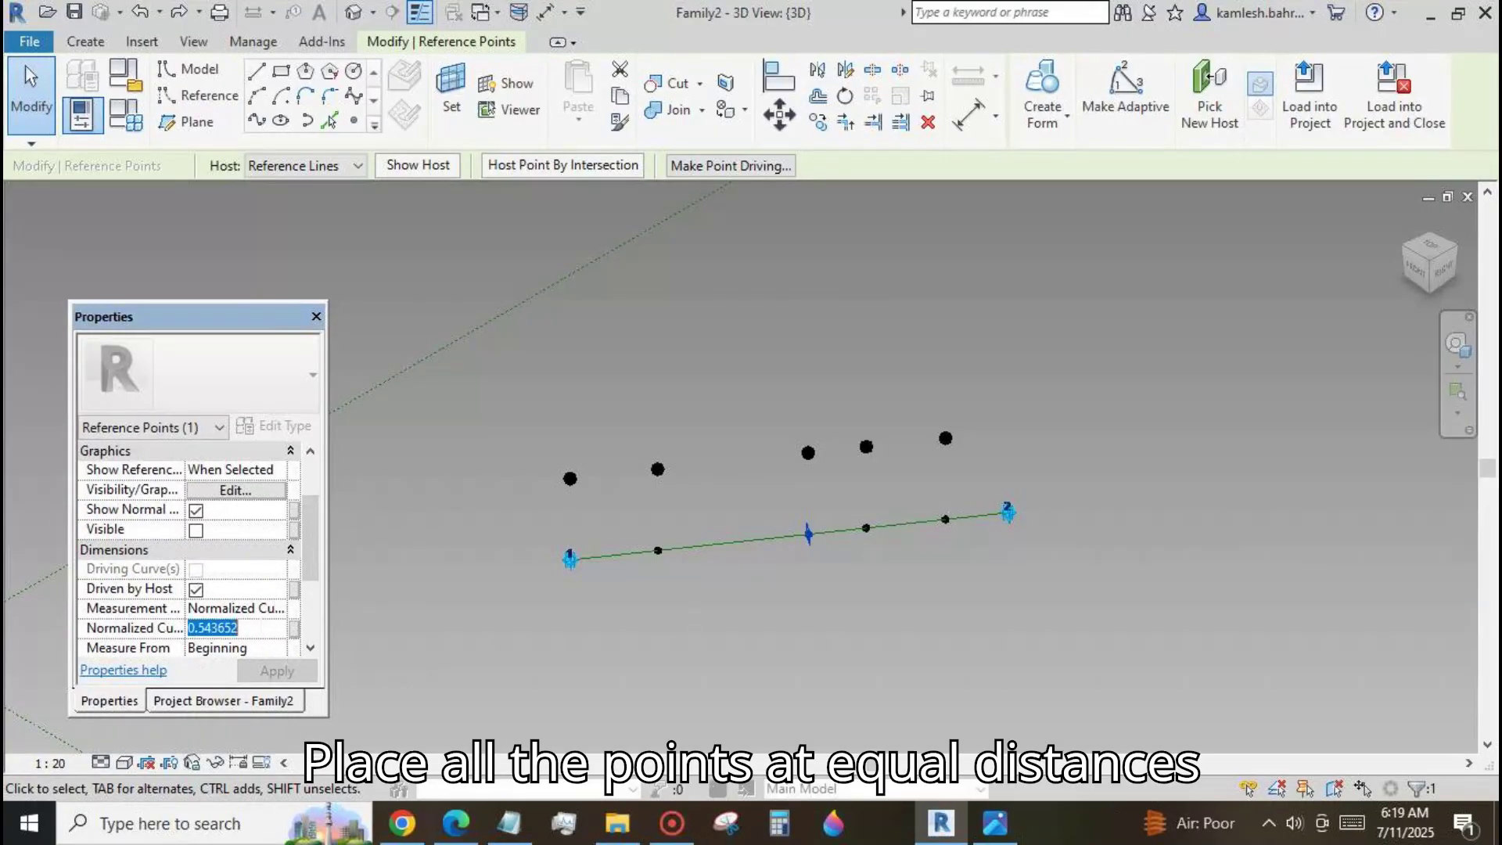
pyautogui.write('0.5')
pyautogui.click(277, 672)
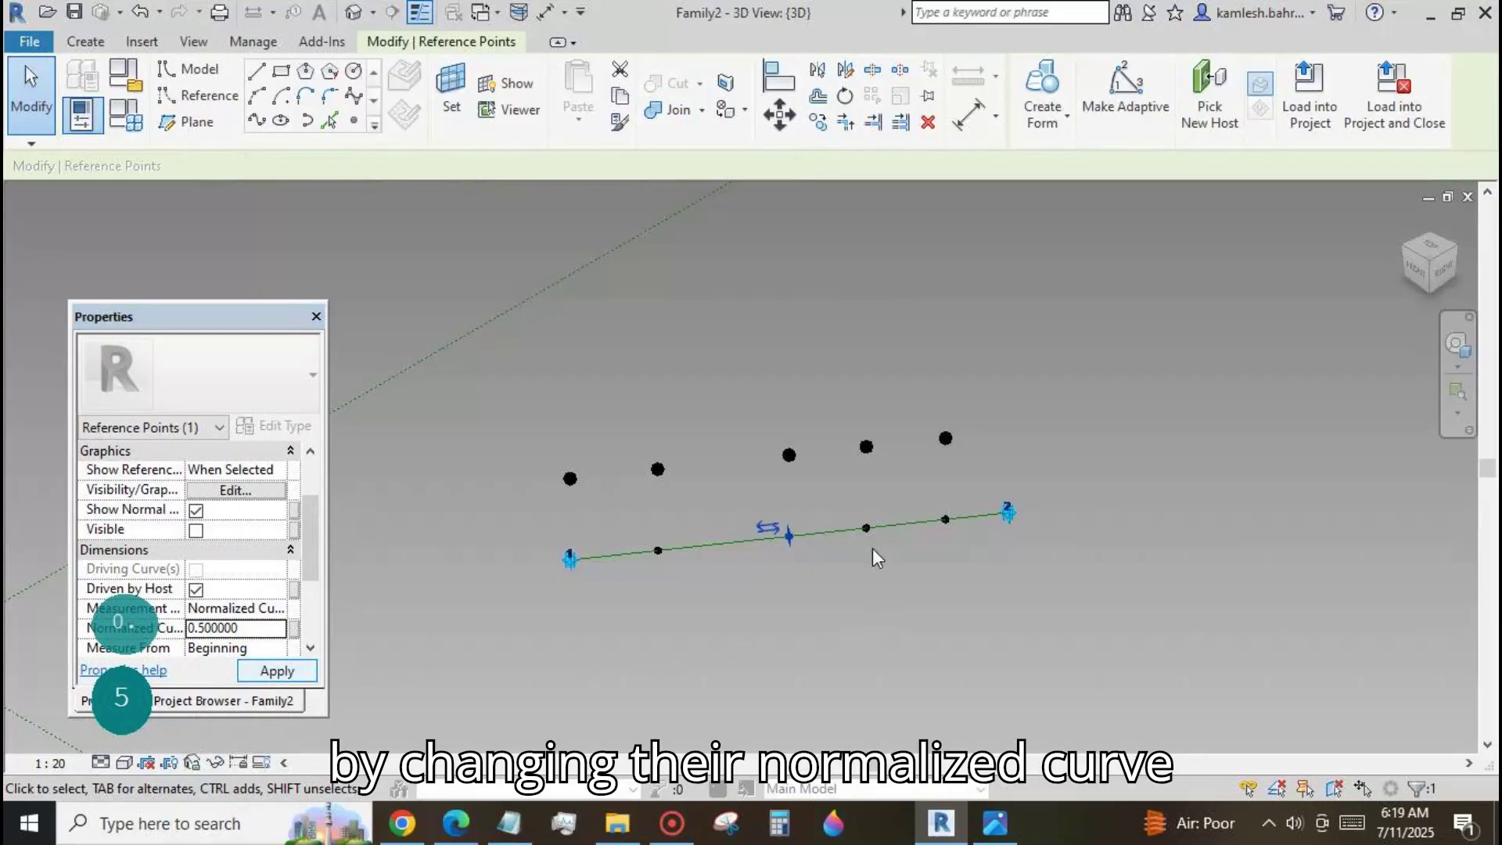
# Set the normalized curve parameter of the second hosted point to 0.25.
pyautogui.click(866, 528)
pyautogui.scroll(-2, 313, 541)
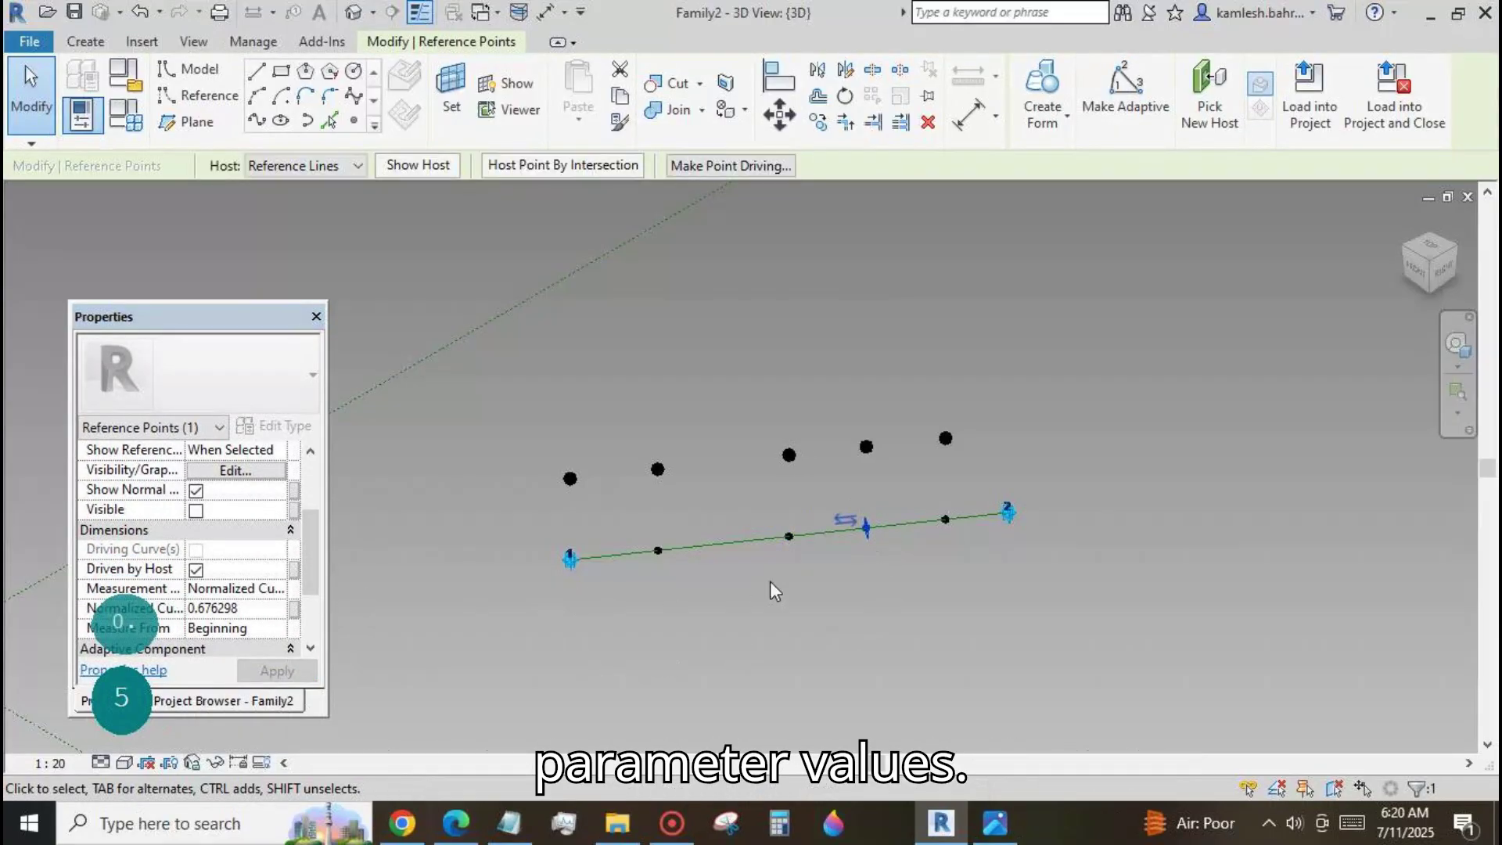
pyautogui.click(702, 585)
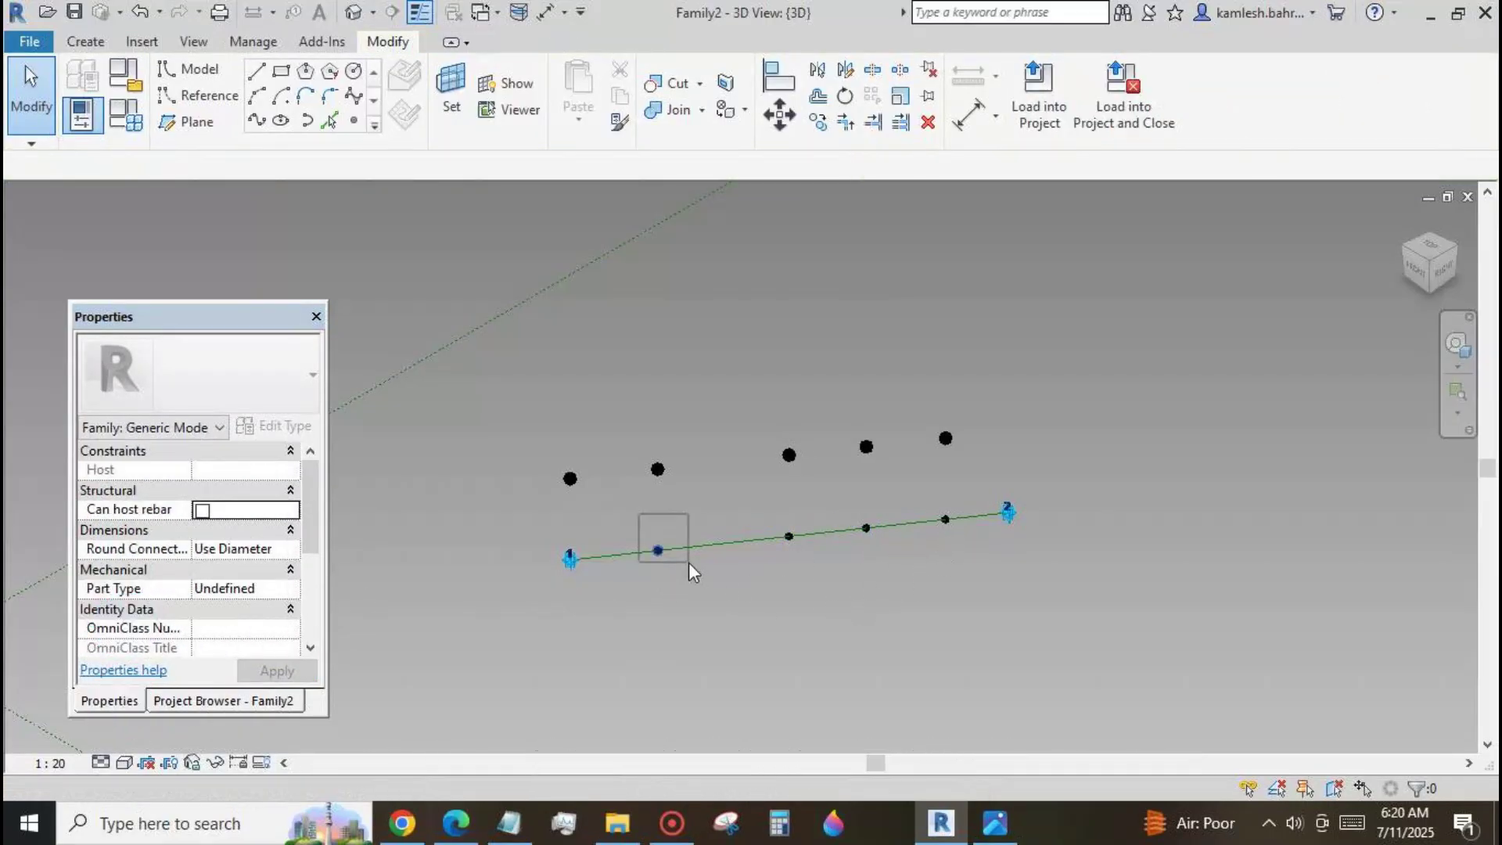
pyautogui.click(689, 562)
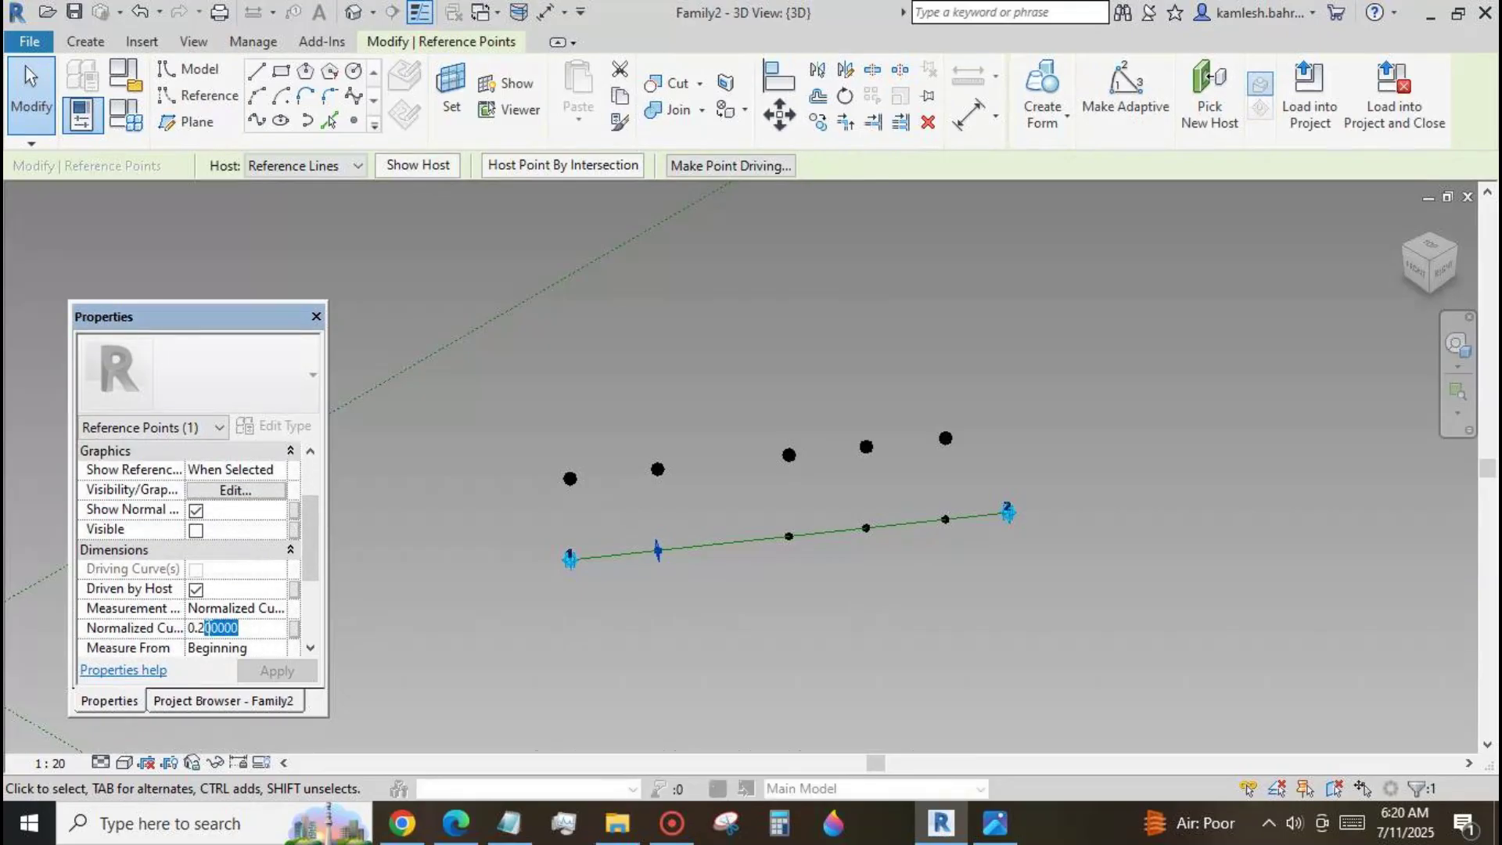
pyautogui.write('5')
pyautogui.click(277, 672)
# Set the normalized curve parameter of the fourth hosted point to 0.75.
pyautogui.click(803, 557)
pyautogui.click(789, 536)
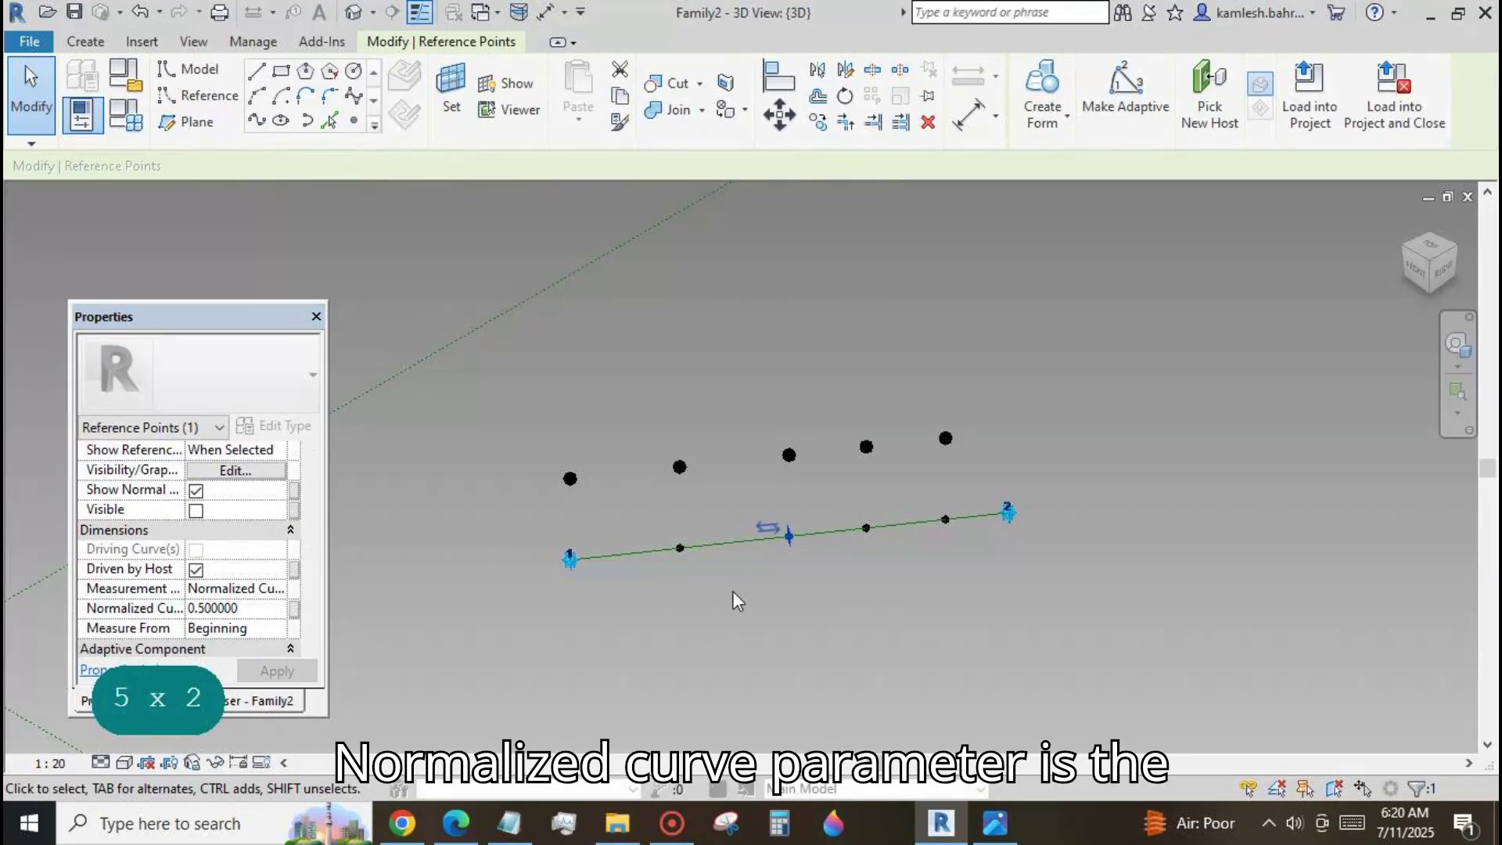
pyautogui.click(875, 552)
pyautogui.click(866, 527)
pyautogui.scroll(-2, 196, 548)
pyautogui.doubleClick(235, 628)
pyautogui.write('0.')
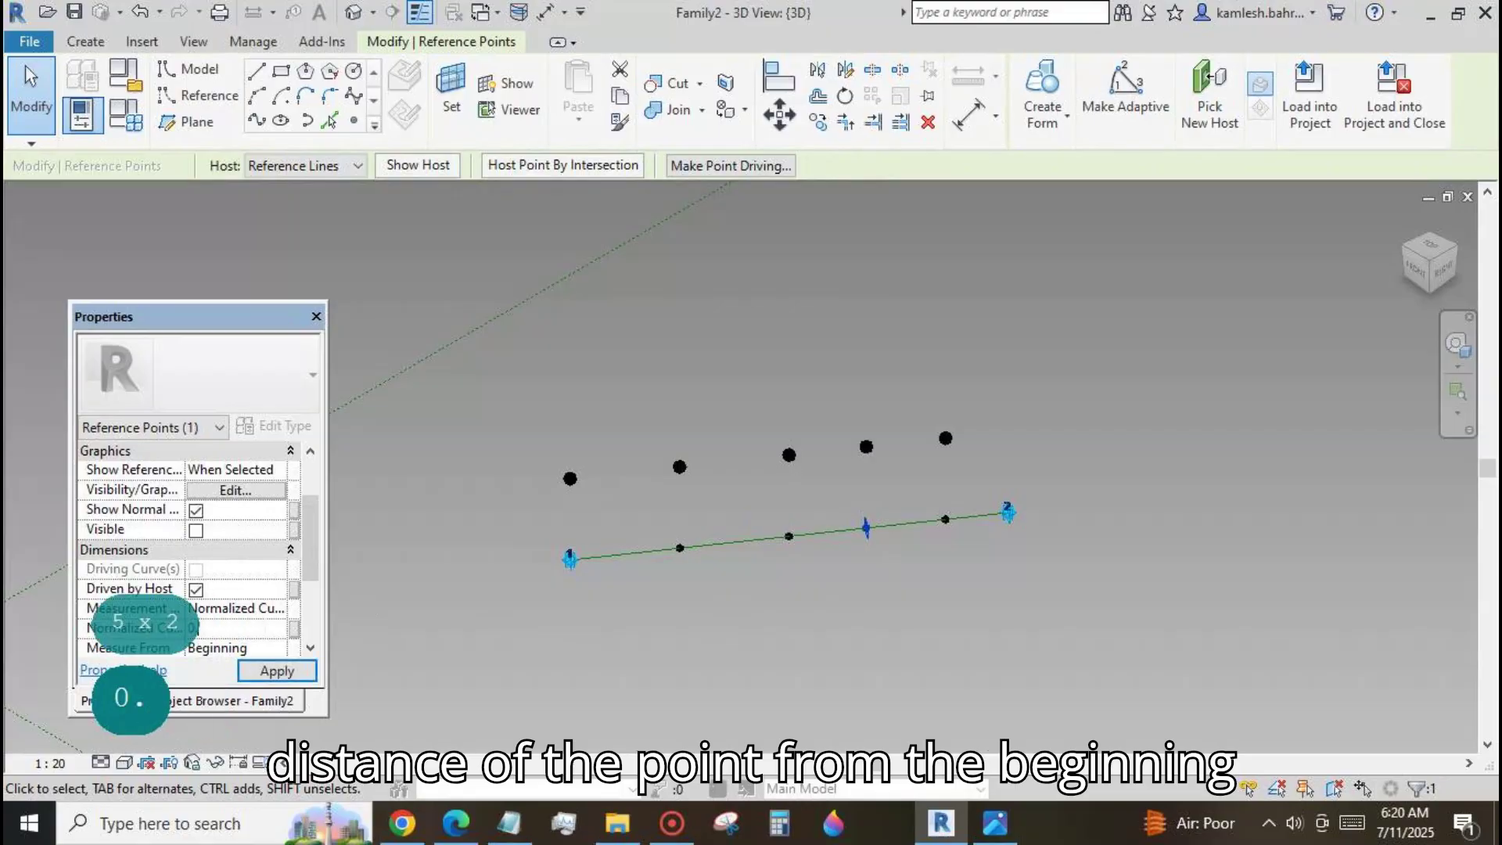
pyautogui.write('75')
pyautogui.click(828, 597)
# Set the normalized curve parameter of the last hosted point, nearest adaptive point 2, to 1.
pyautogui.click(945, 518)
pyautogui.scroll(-2, 311, 568)
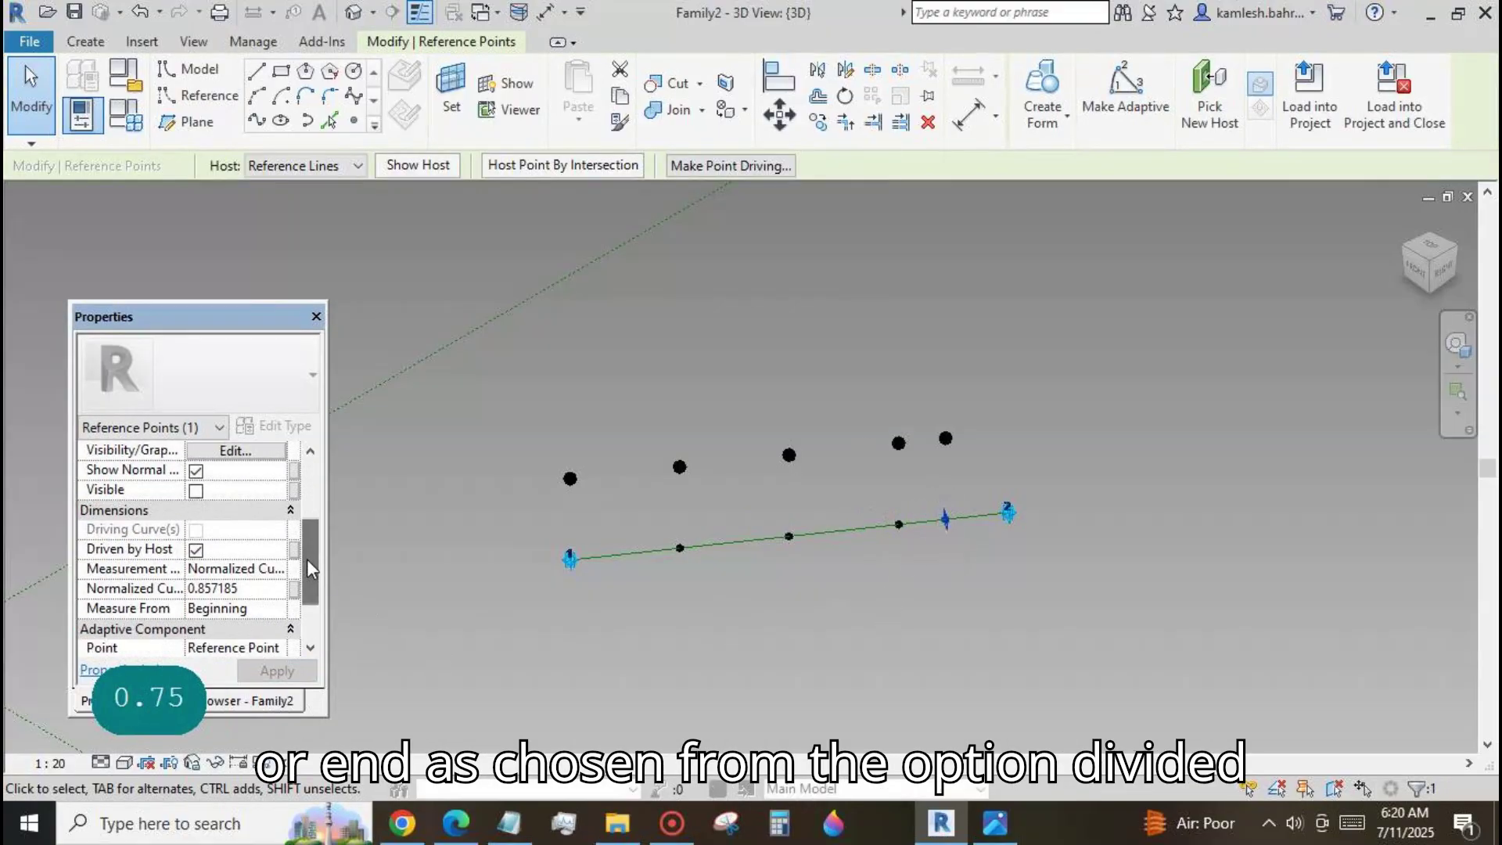
pyautogui.doubleClick(234, 588)
pyautogui.write('1')
pyautogui.click(277, 671)
pyautogui.click(663, 305)
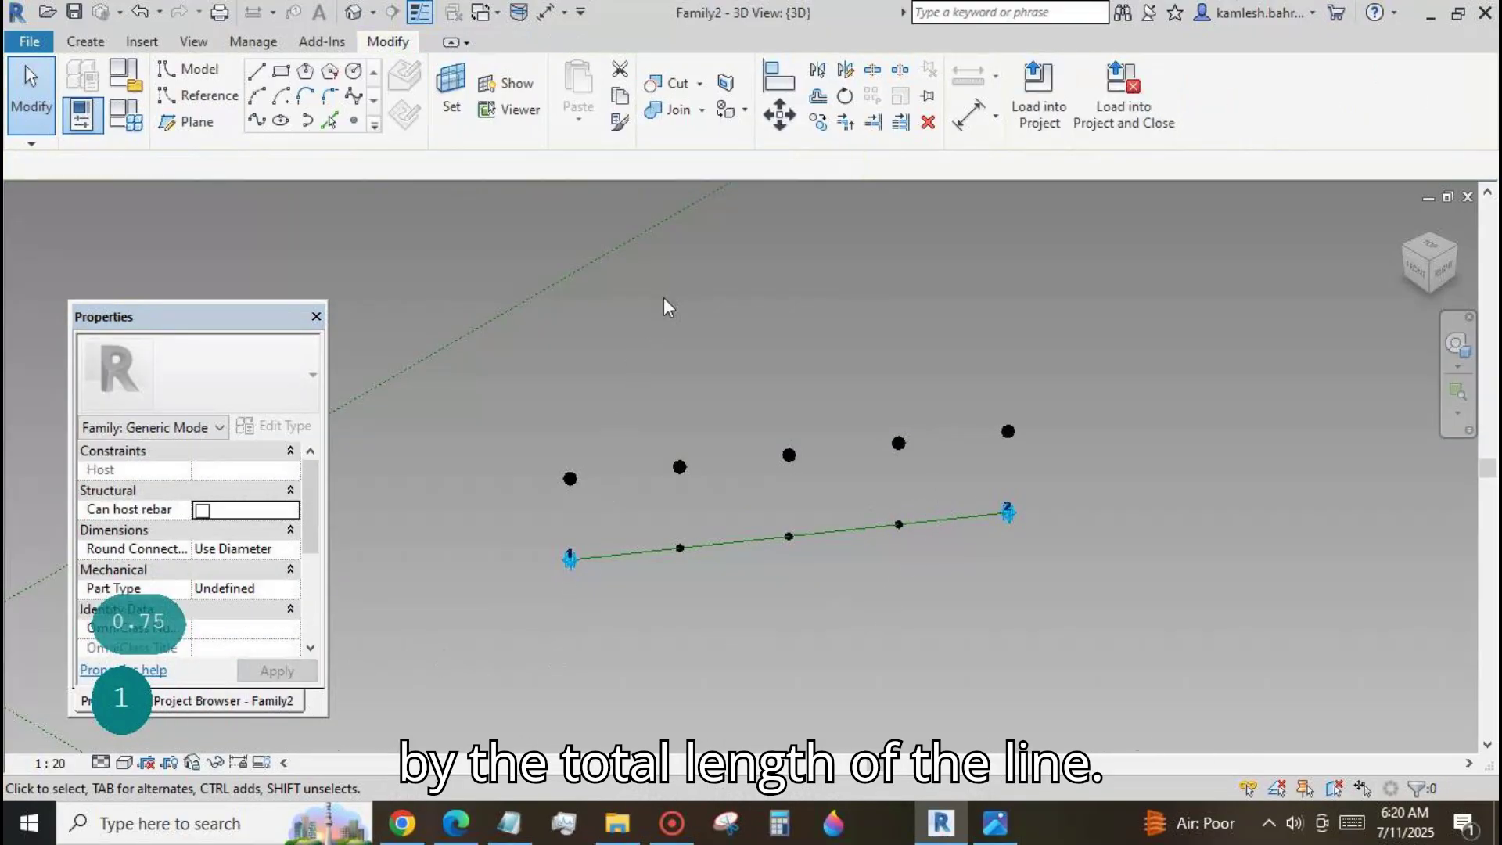
# Add an instance length parameter named off2 to the family and give it the formula -off1.
pyautogui.scroll(-1, 665, 304)
pyautogui.scroll(-3, 1044, 321)
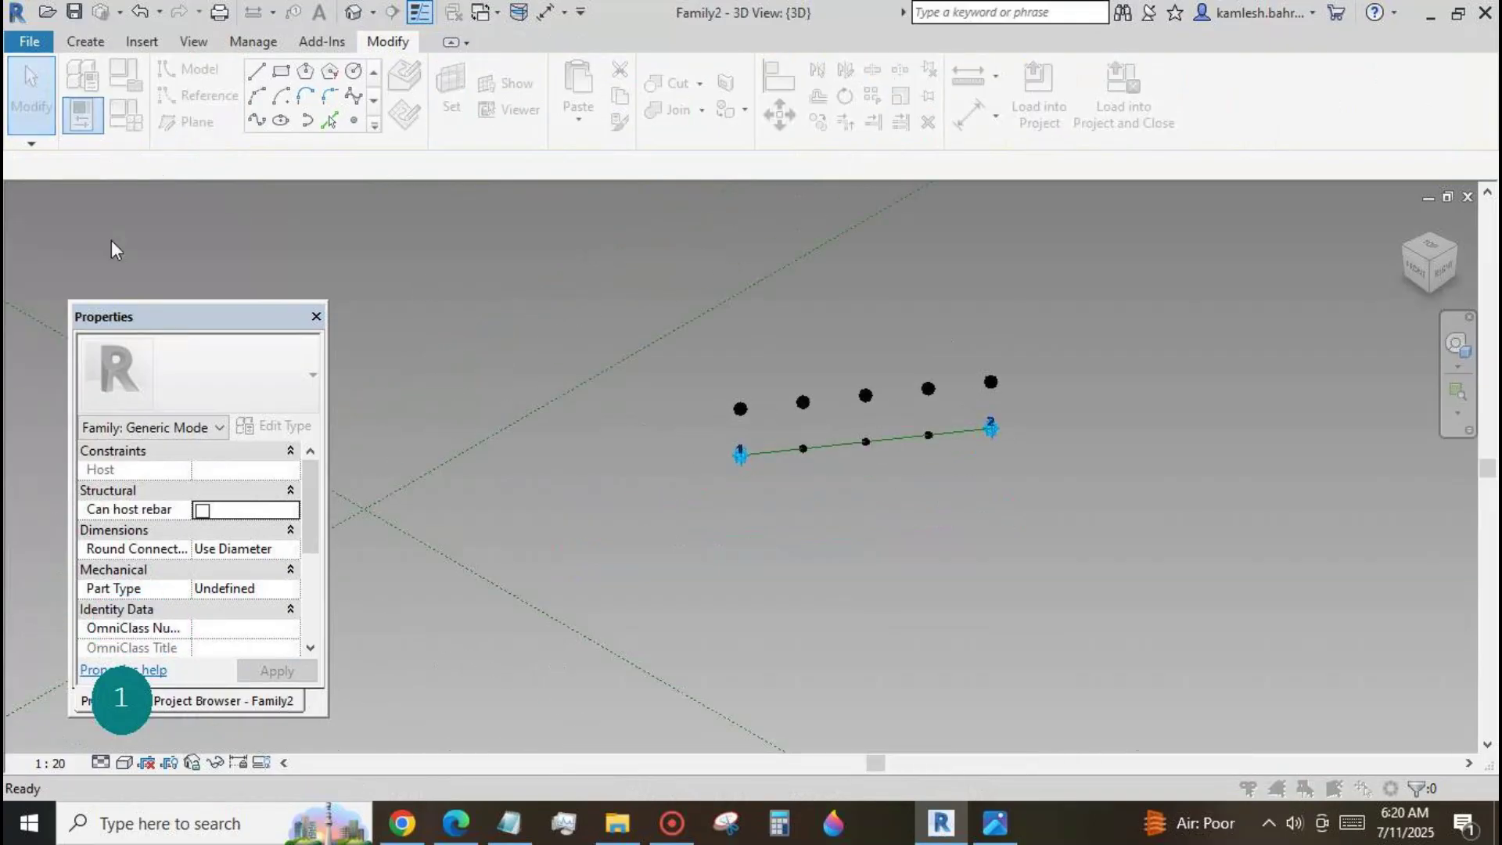
pyautogui.click(70, 712)
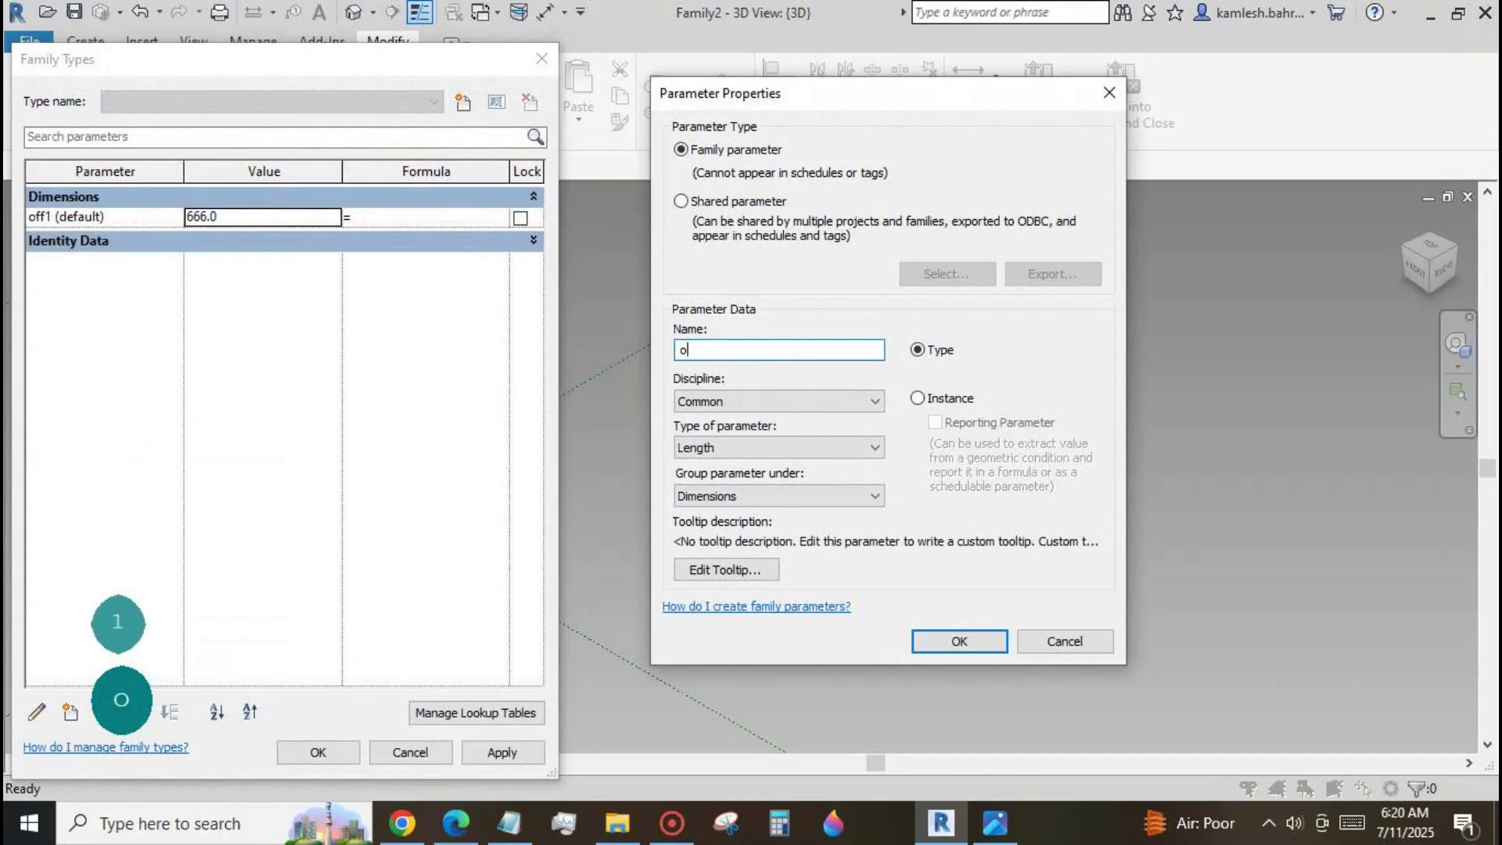
pyautogui.click(918, 398)
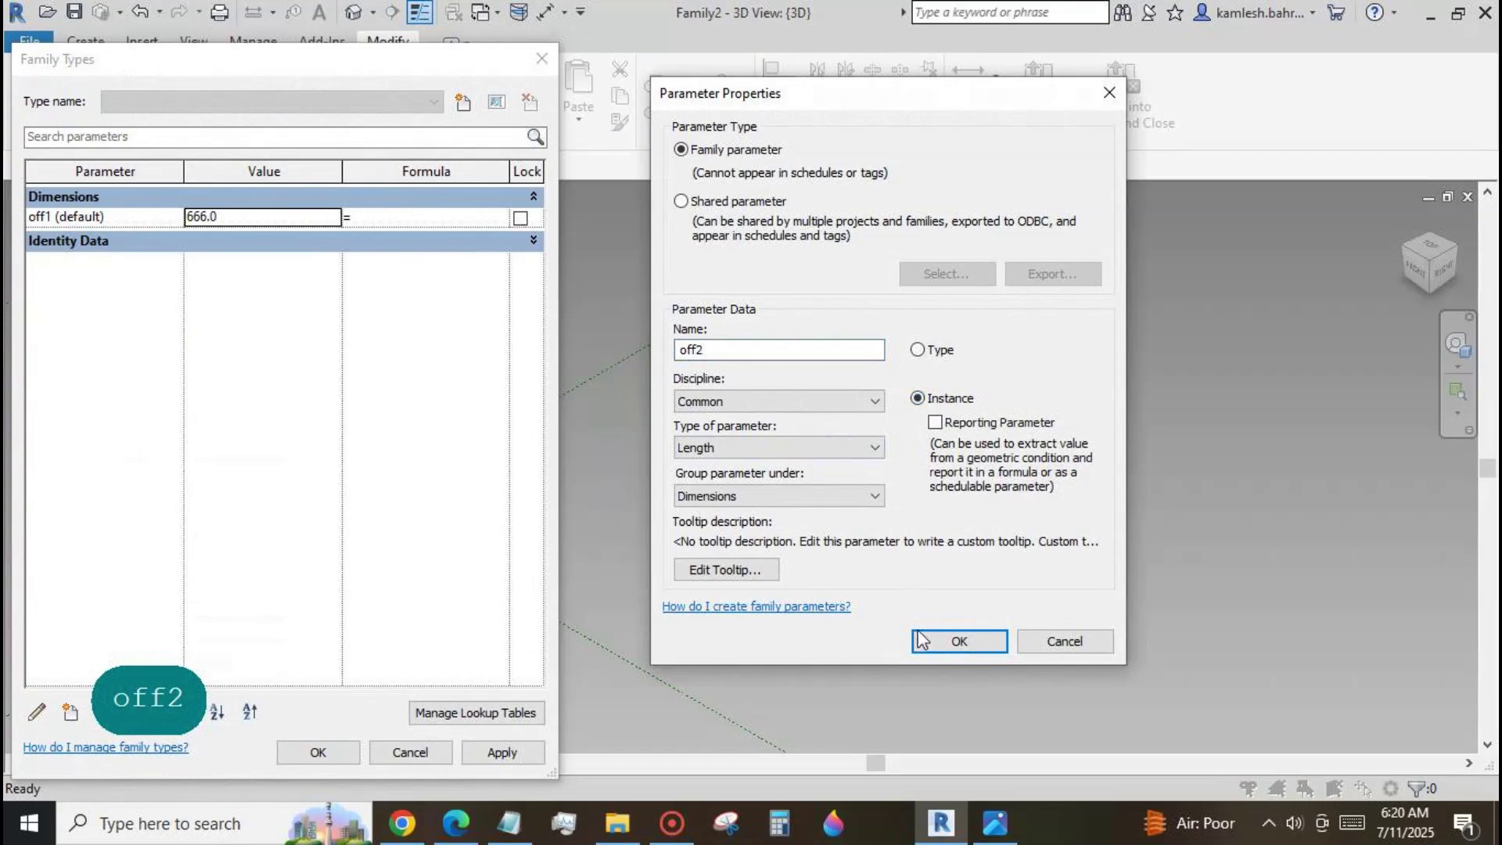
pyautogui.click(960, 640)
pyautogui.write('-off1')
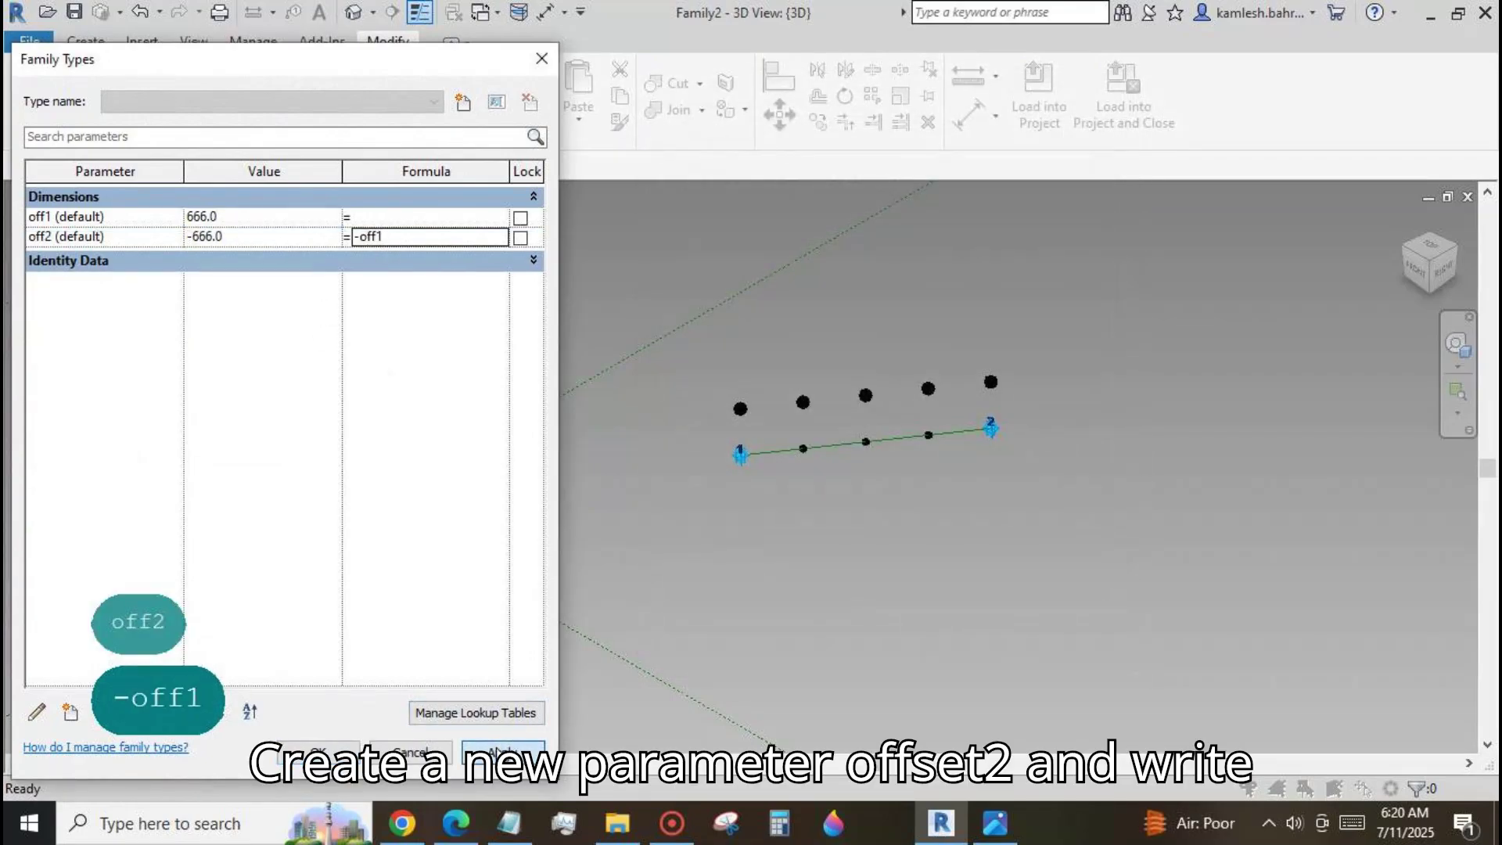
pyautogui.click(317, 751)
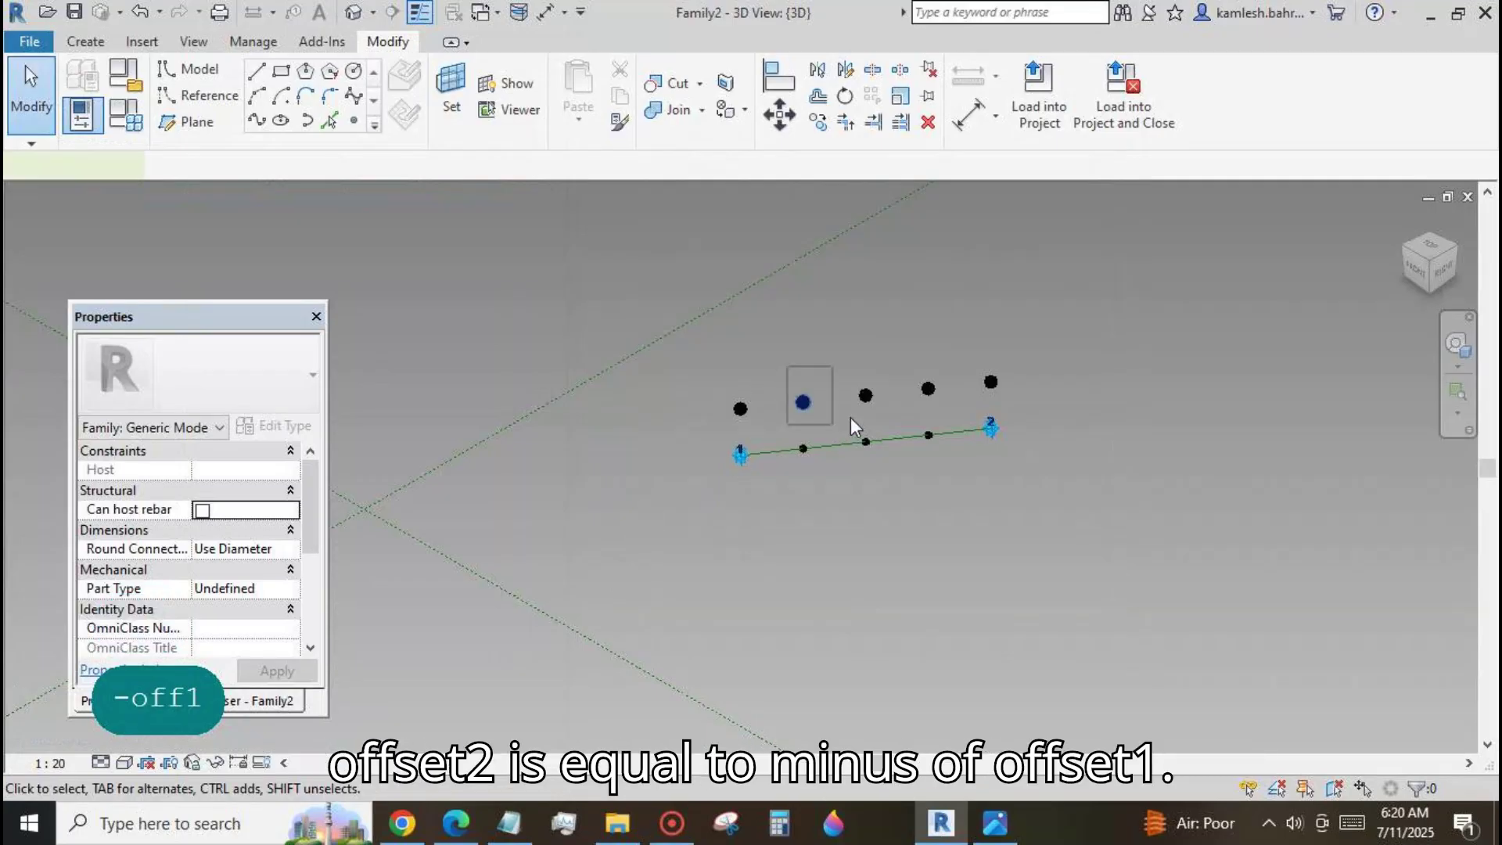
# Associate the offset of the second and fourth upper points with the off2 parameter.
pyautogui.click(803, 402)
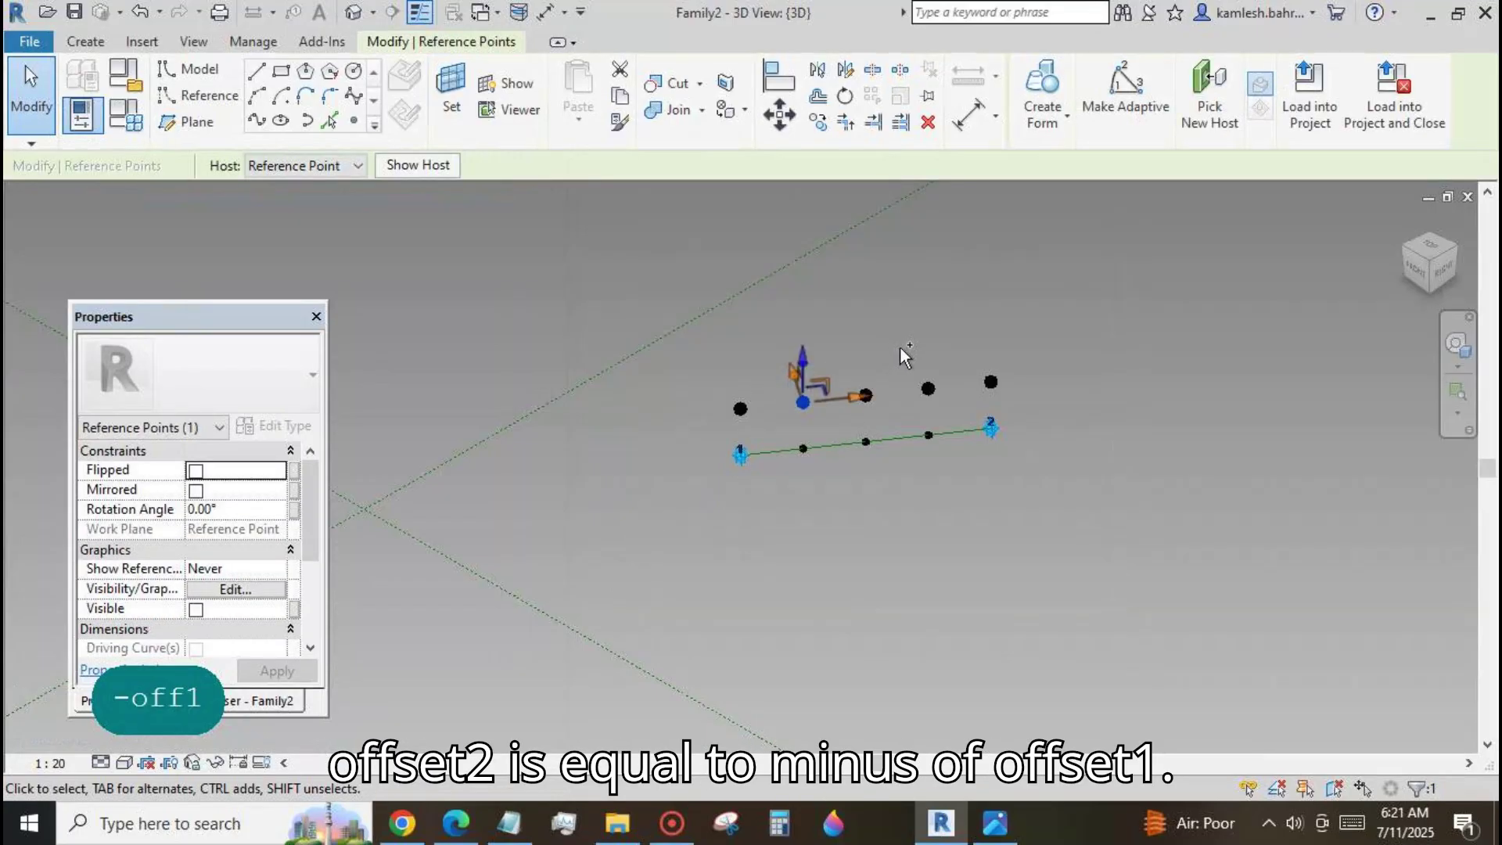
pyautogui.scroll(-2, 311, 529)
pyautogui.click(294, 608)
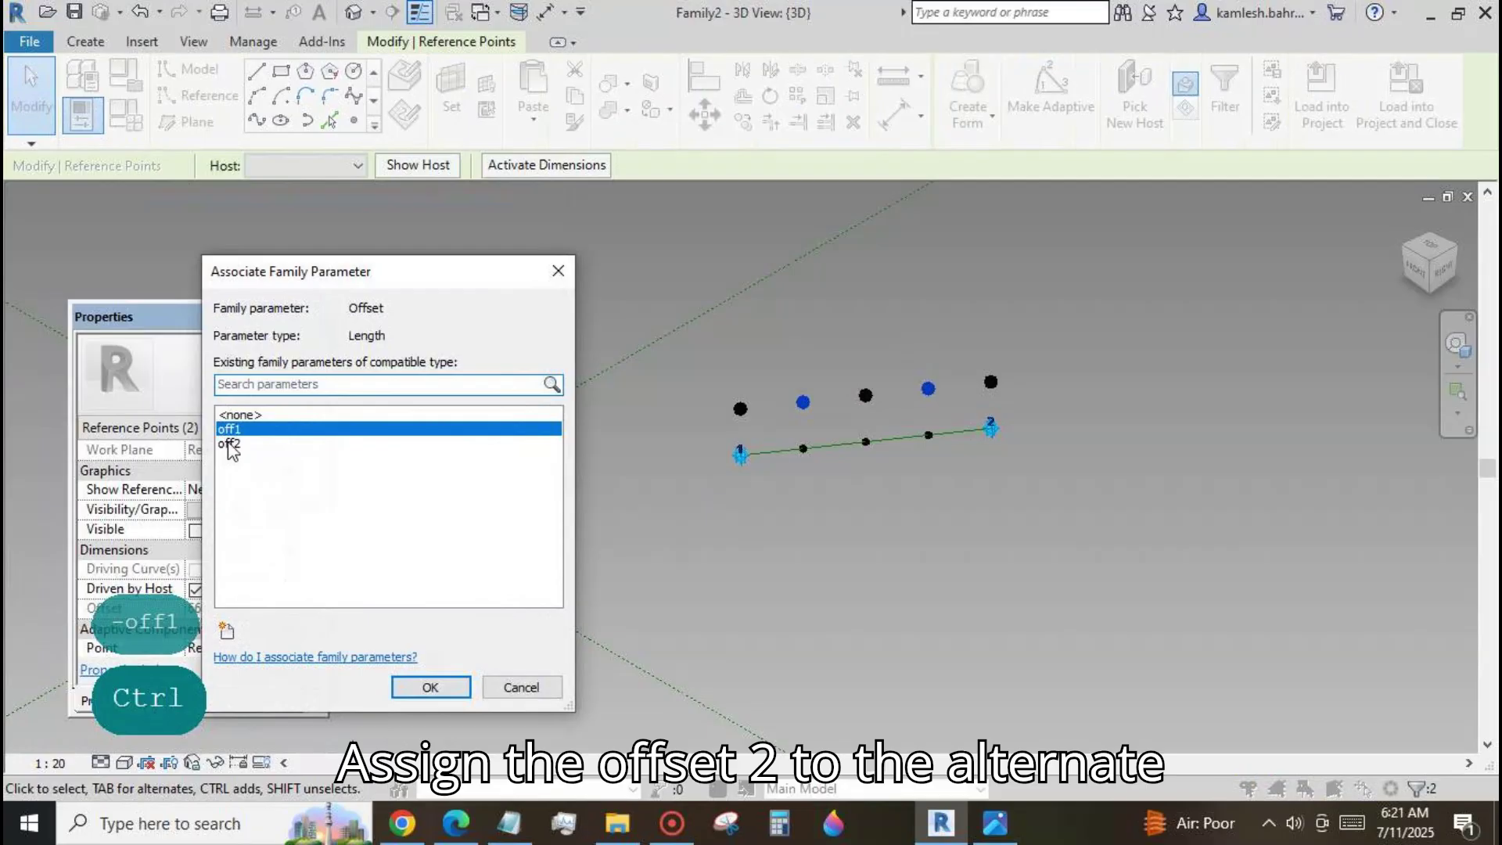
pyautogui.click(230, 443)
pyautogui.click(423, 687)
pyautogui.click(751, 429)
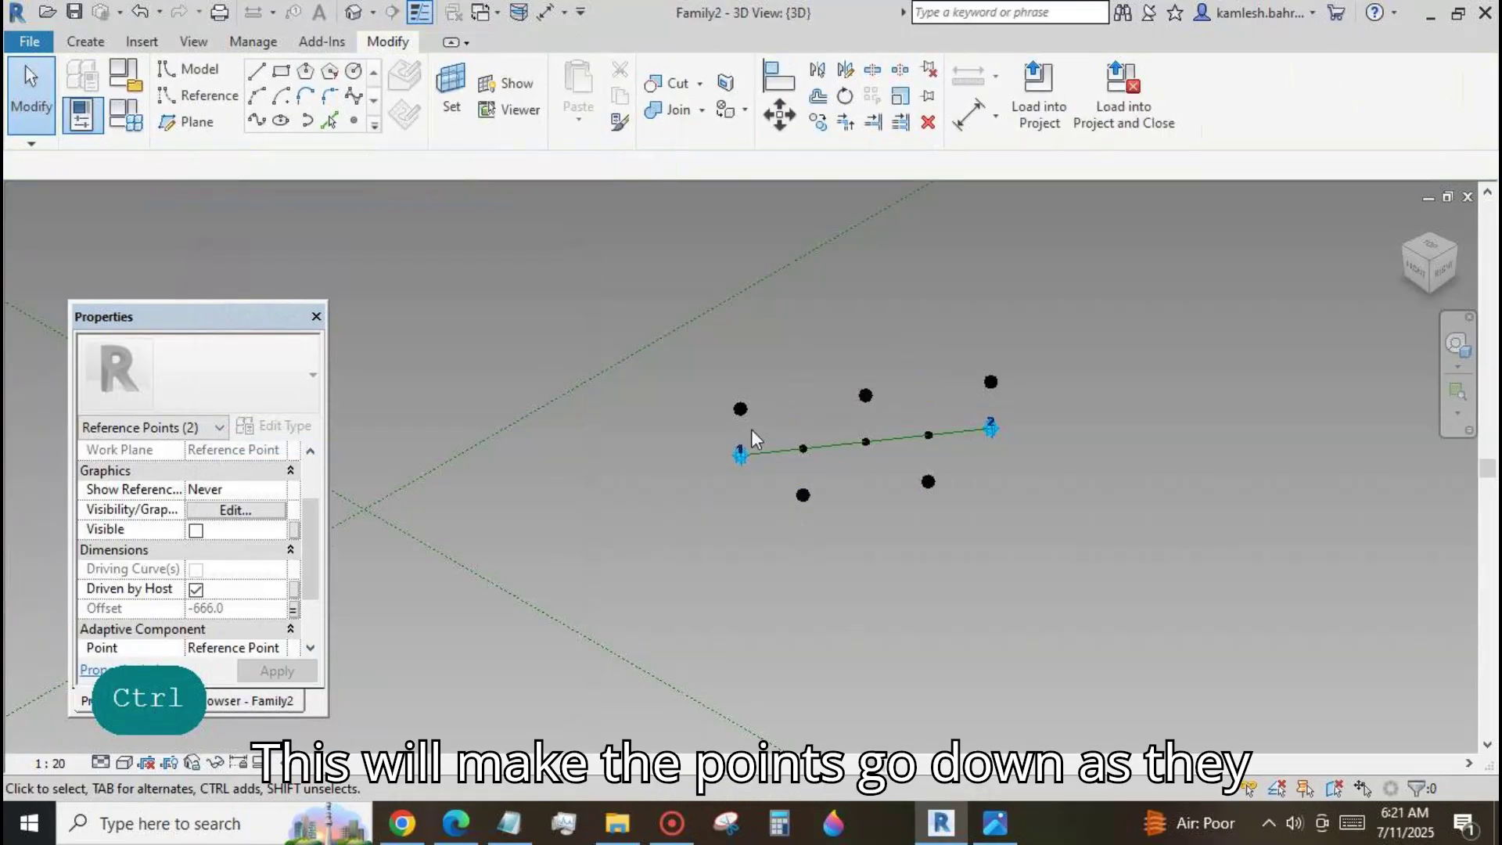
# Connect the first three offset points with two lines, running from the first upper point through the lower one to the middle upper point.
pyautogui.keyDown('ctrl'); pyautogui.click(745, 413); pyautogui.keyUp('ctrl')
pyautogui.keyDown('ctrl'); pyautogui.click(803, 495); pyautogui.keyUp('ctrl')
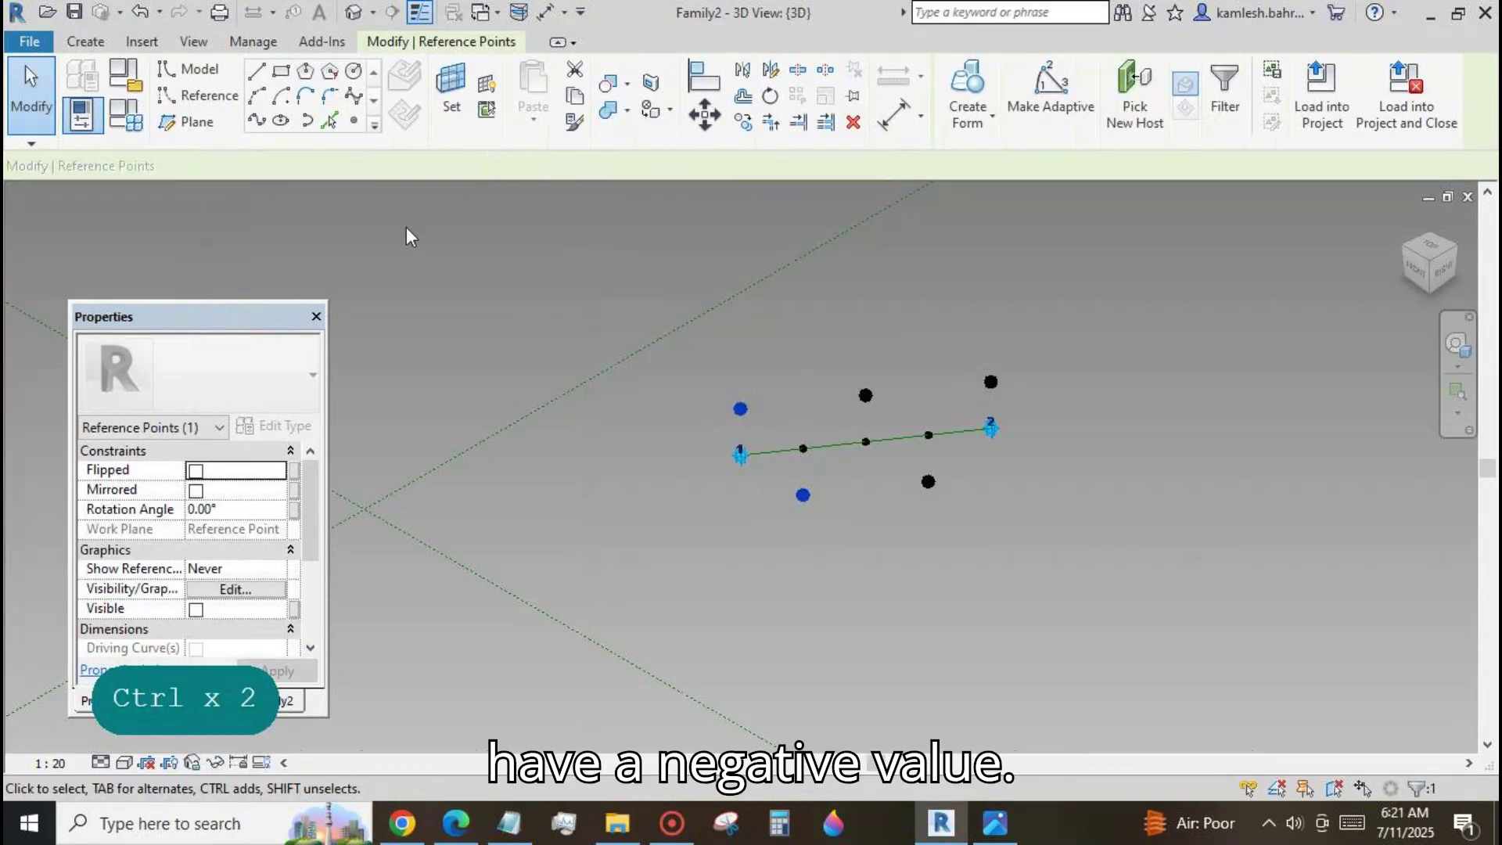
pyautogui.click(256, 121)
pyautogui.click(810, 565)
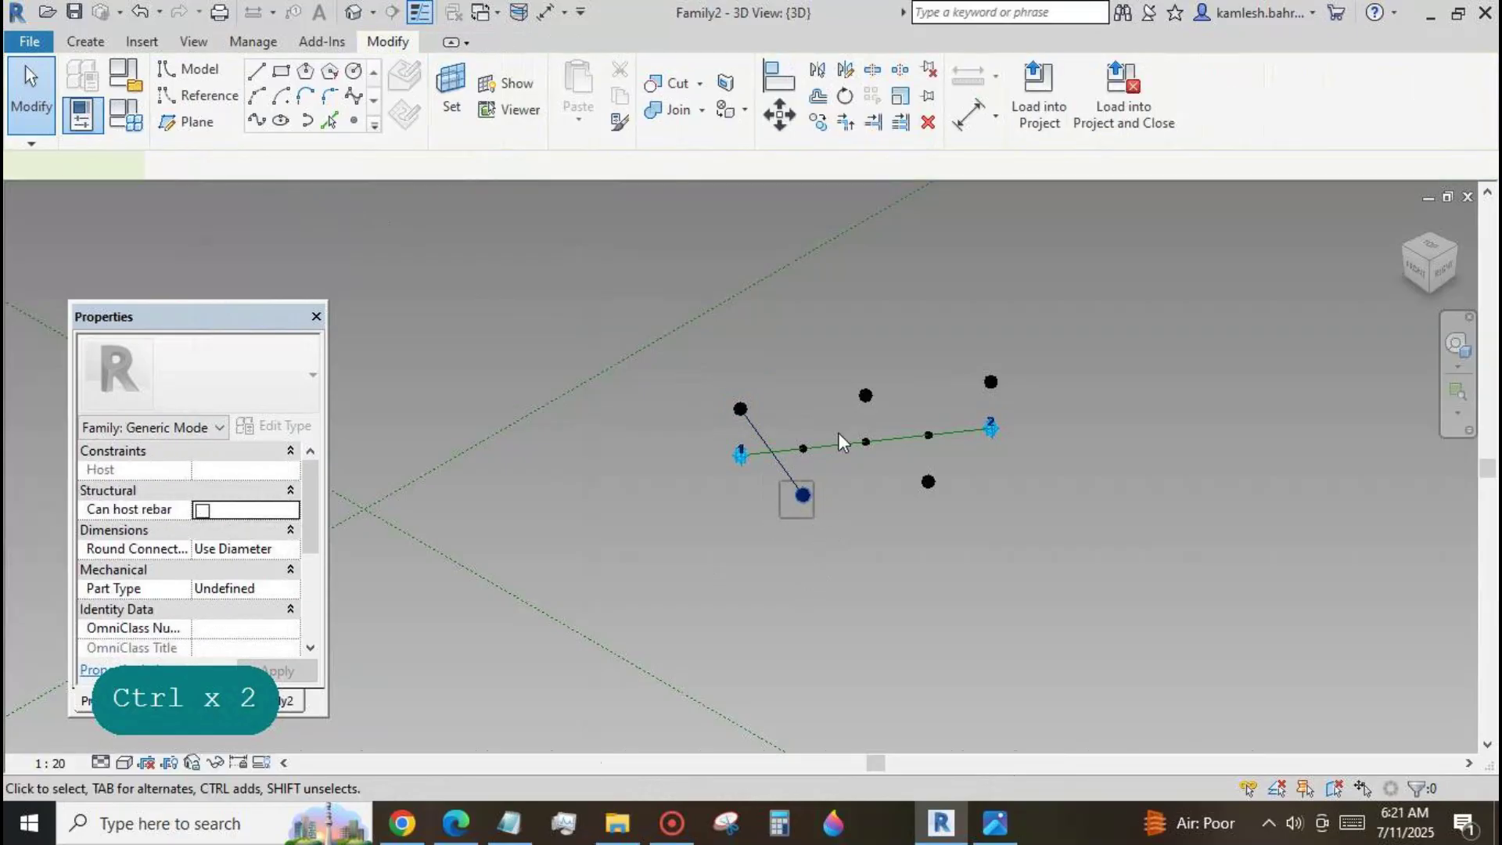
pyautogui.keyDown('ctrl'); pyautogui.click(803, 494); pyautogui.keyUp('ctrl')
pyautogui.keyDown('ctrl'); pyautogui.click(866, 396); pyautogui.keyUp('ctrl')
pyautogui.click(256, 122)
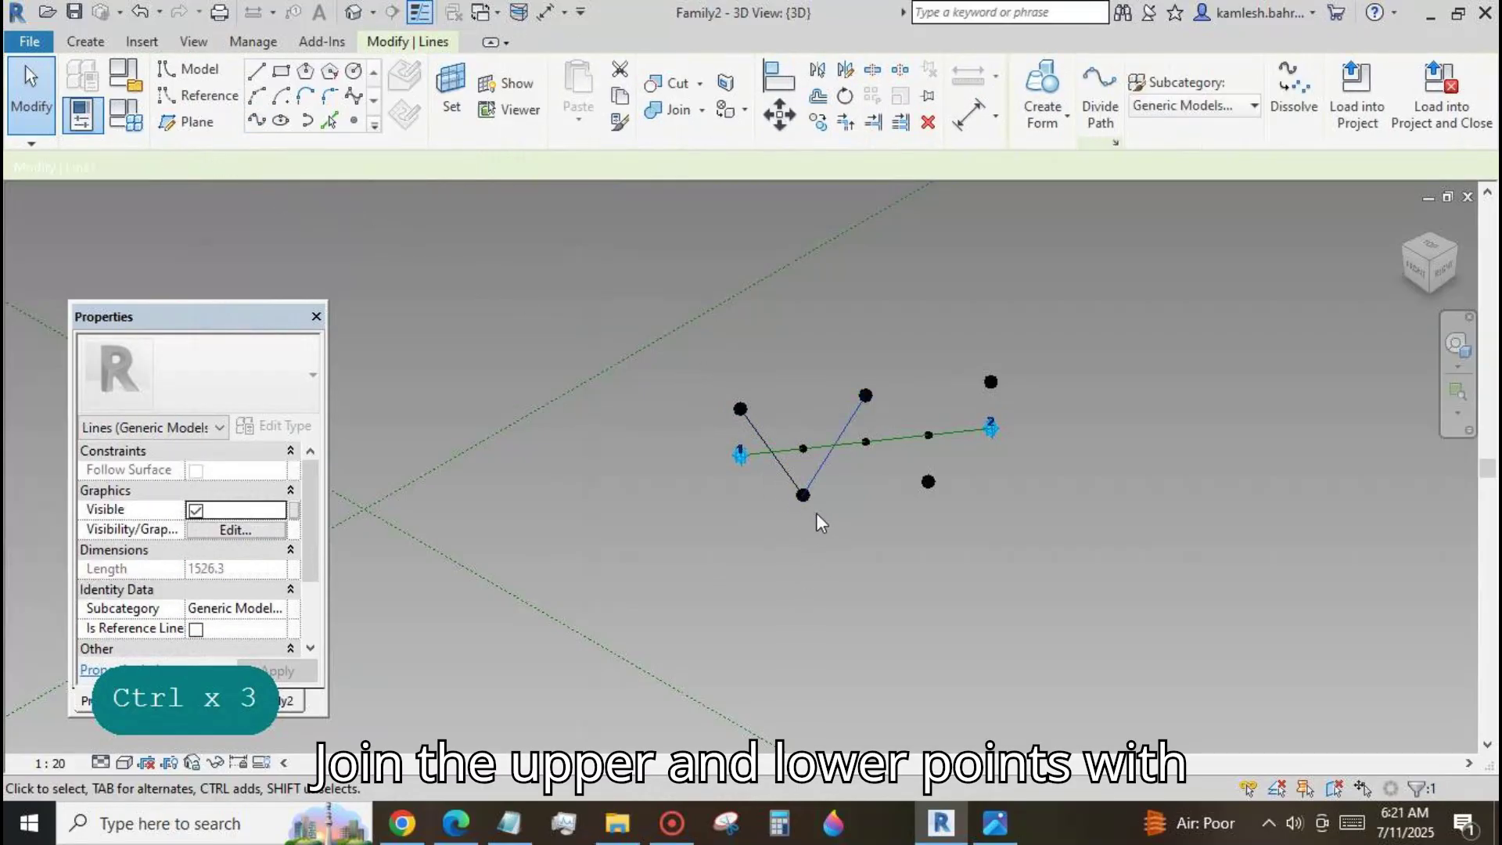
pyautogui.click(815, 514)
# Complete the zigzag with two lines from the middle upper point through the second lower point to the last upper point.
pyautogui.click(865, 395)
pyautogui.keyDown('ctrl'); pyautogui.click(928, 481); pyautogui.keyUp('ctrl')
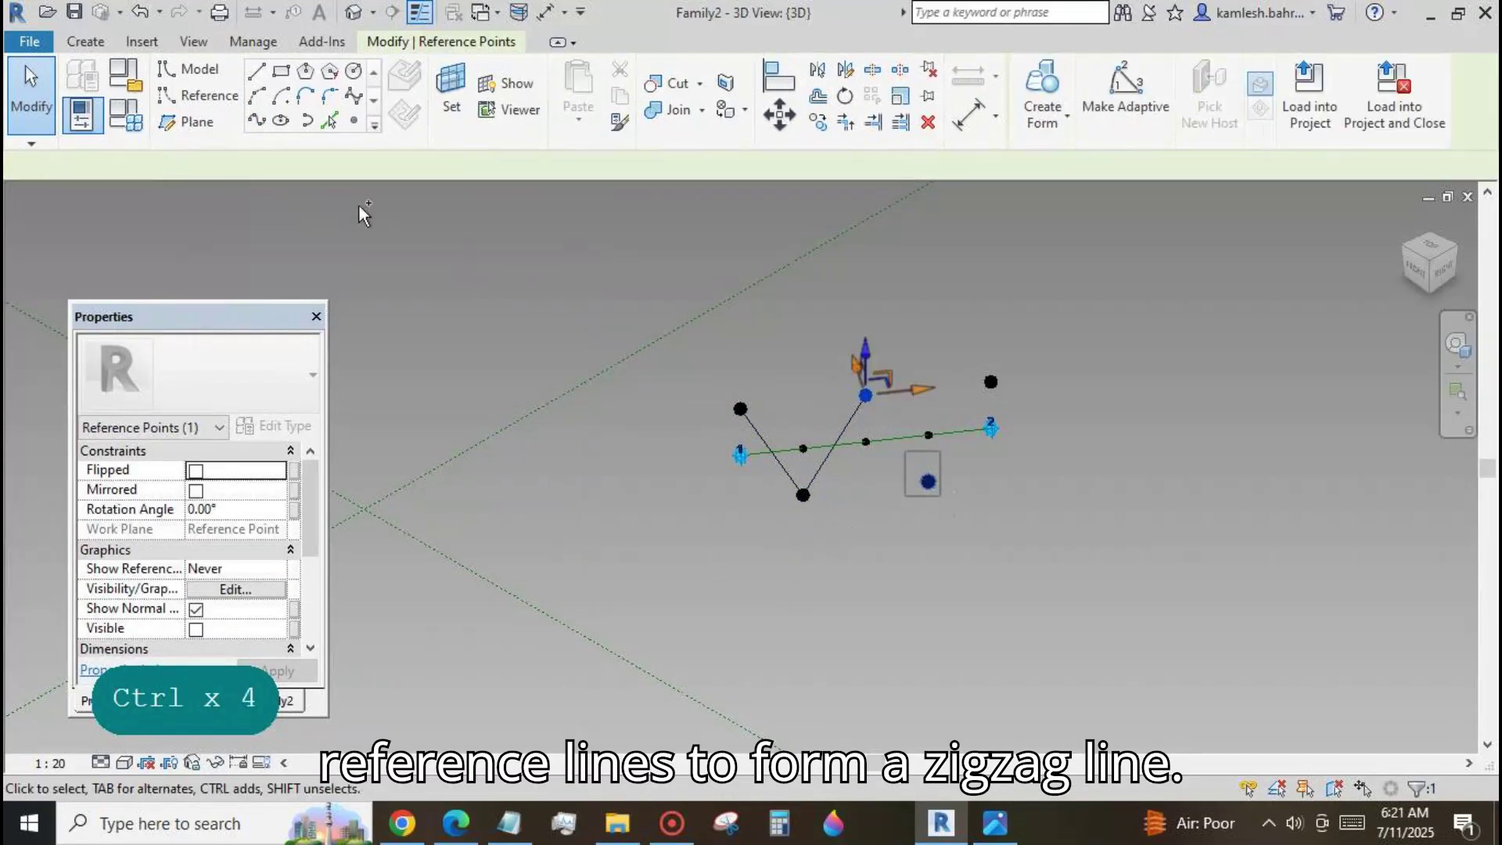
pyautogui.click(256, 122)
pyautogui.click(970, 524)
pyautogui.click(928, 481)
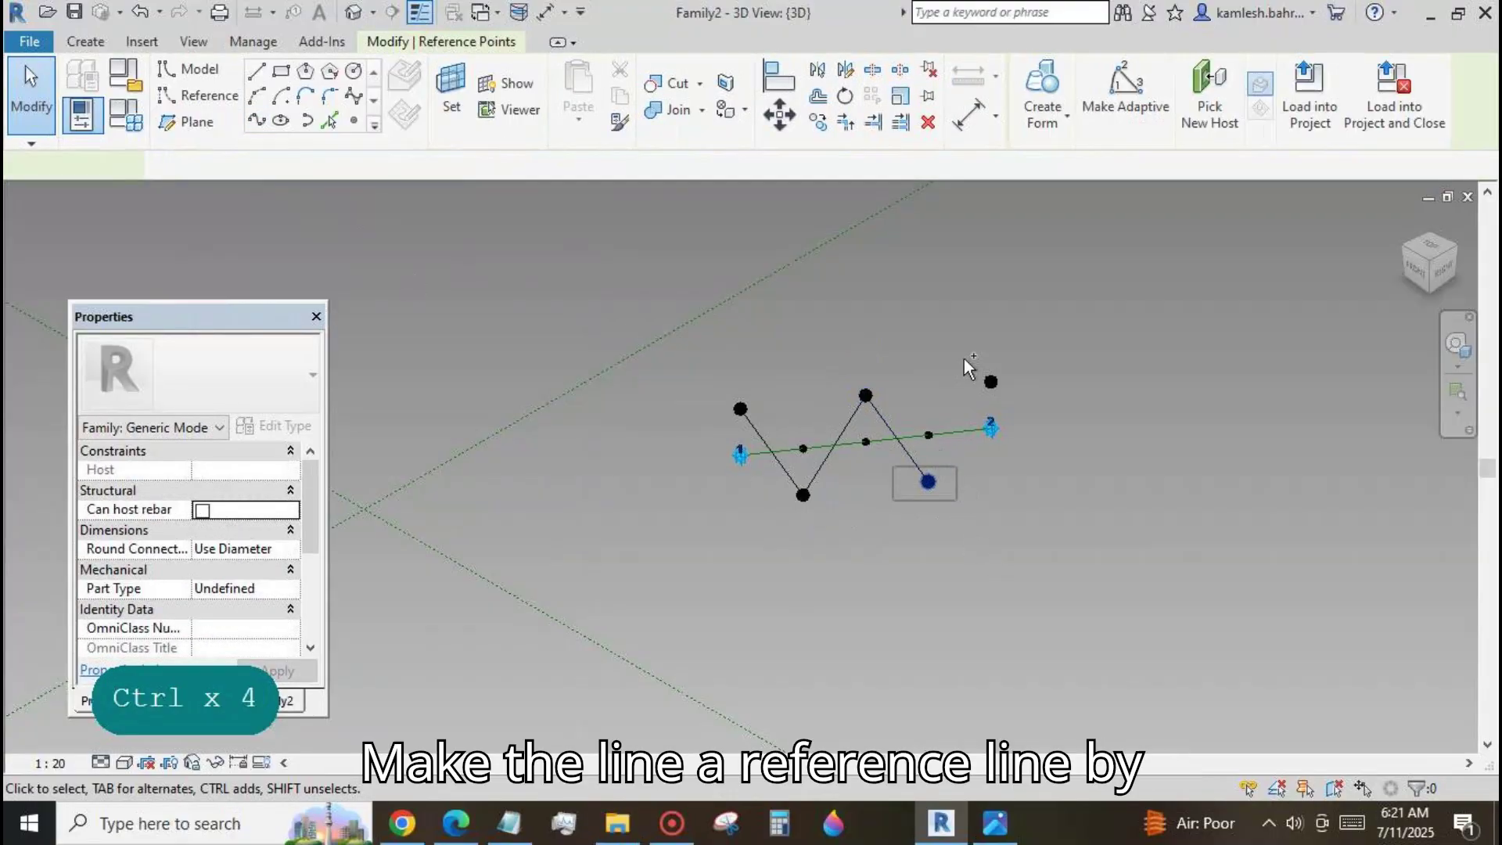
pyautogui.keyDown('ctrl'); pyautogui.click(991, 382); pyautogui.keyUp('ctrl')
pyautogui.click(256, 122)
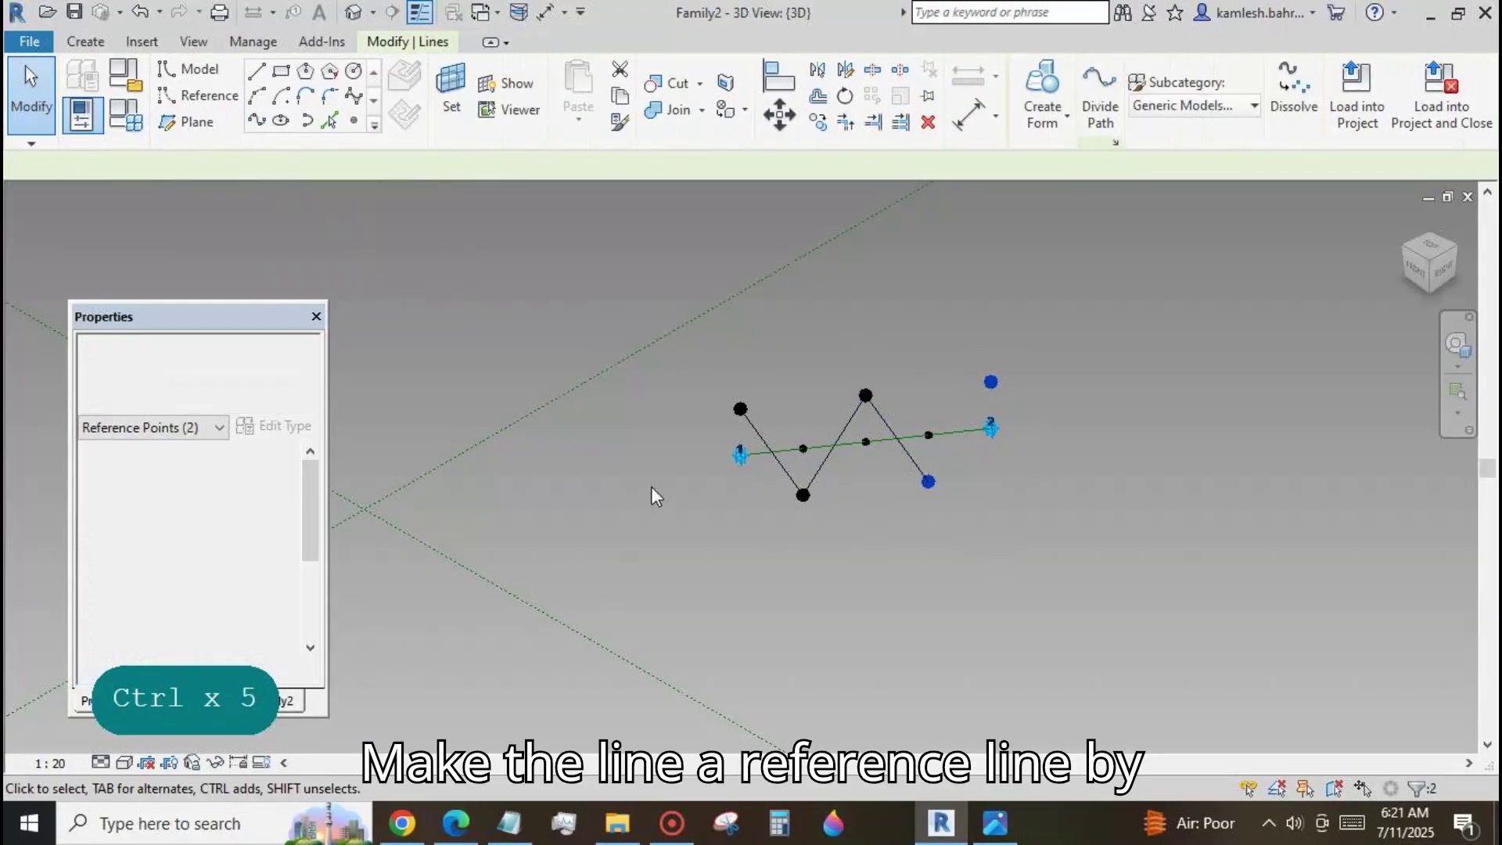
pyautogui.click(692, 510)
# Select the whole chain of zigzag lines and turn it into reference lines.
pyautogui.press('Tab')
pyautogui.click(781, 479)
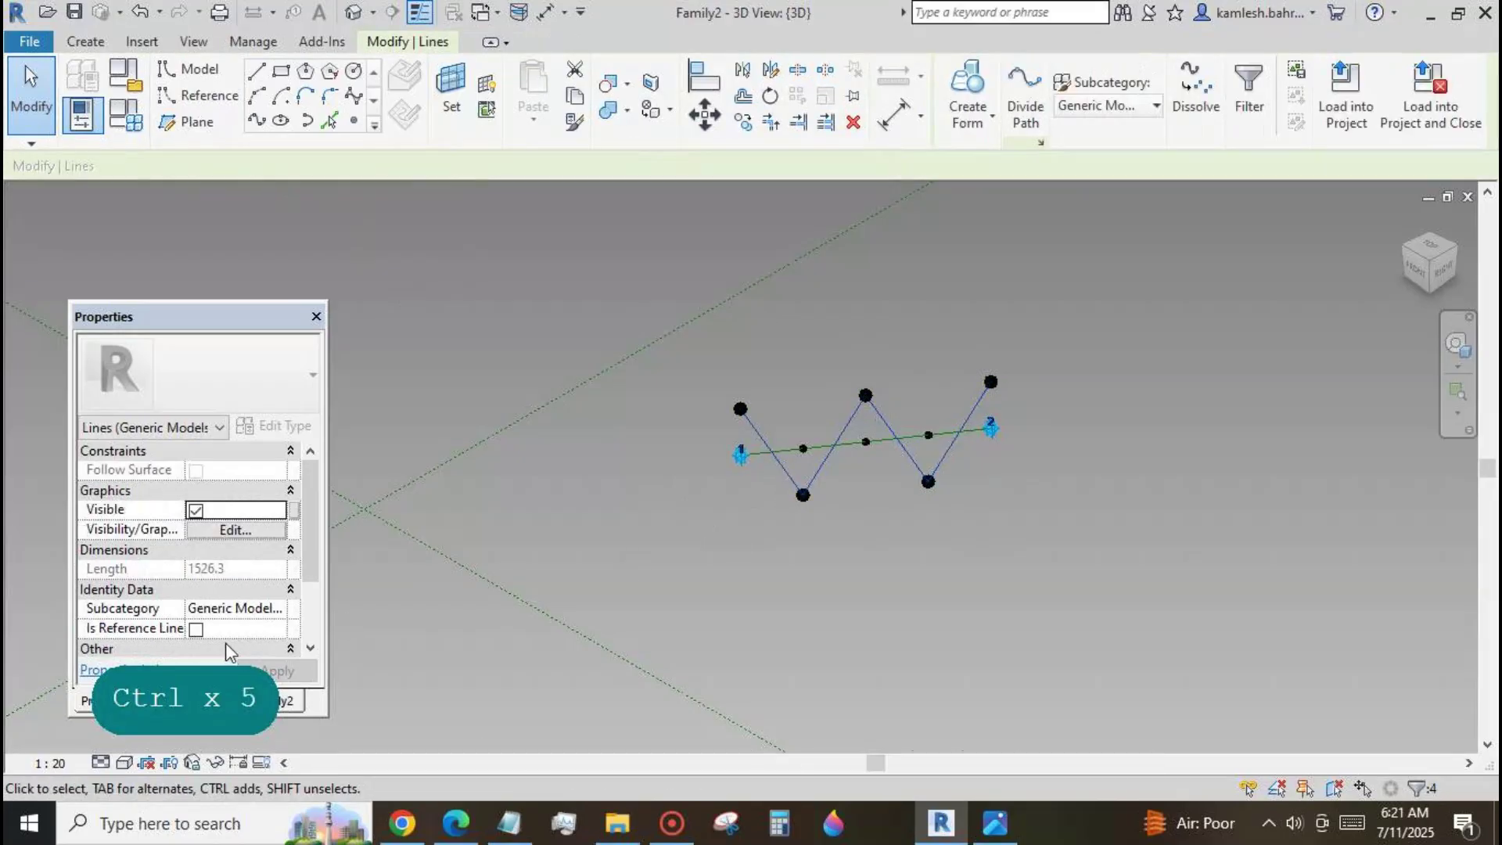
pyautogui.click(197, 630)
pyautogui.click(954, 532)
# Place a reference point on the first zigzag line, close to its upper end.
pyautogui.scroll(3, 1001, 524)
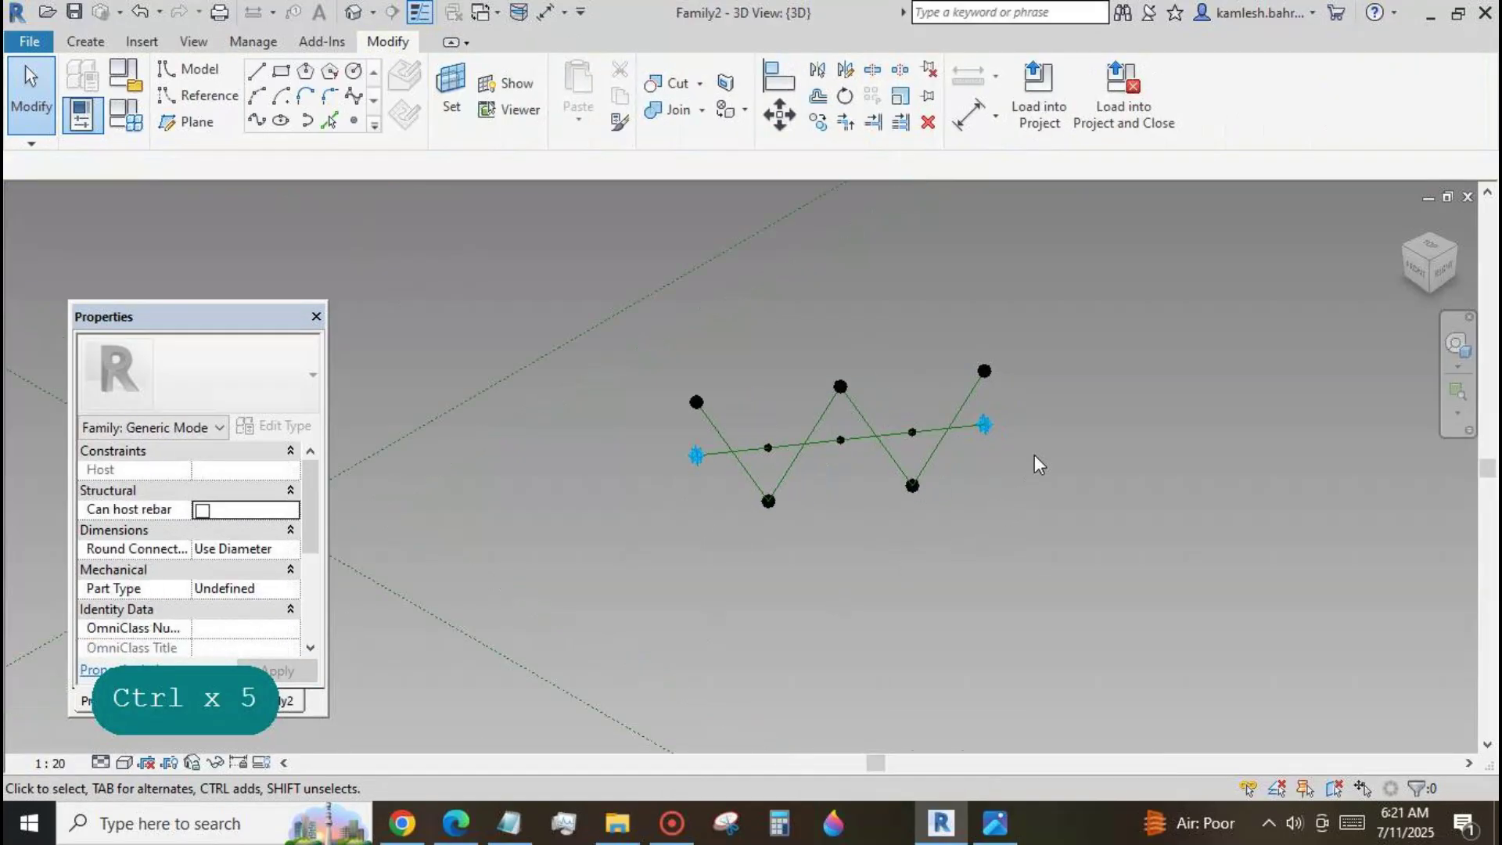
pyautogui.click(354, 122)
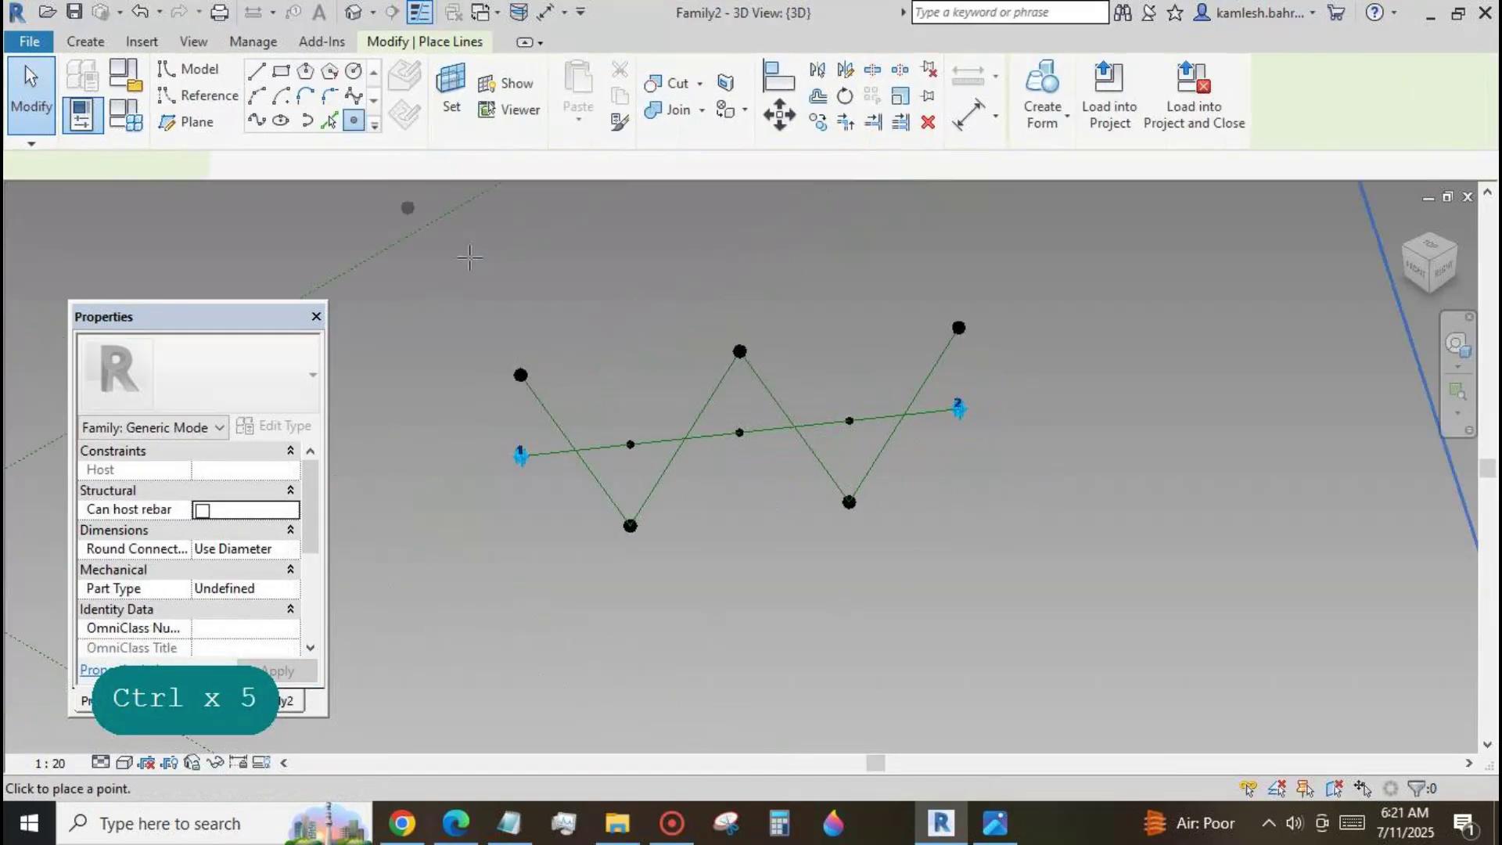
pyautogui.click(545, 408)
pyautogui.press('Escape')
pyautogui.press('Escape')
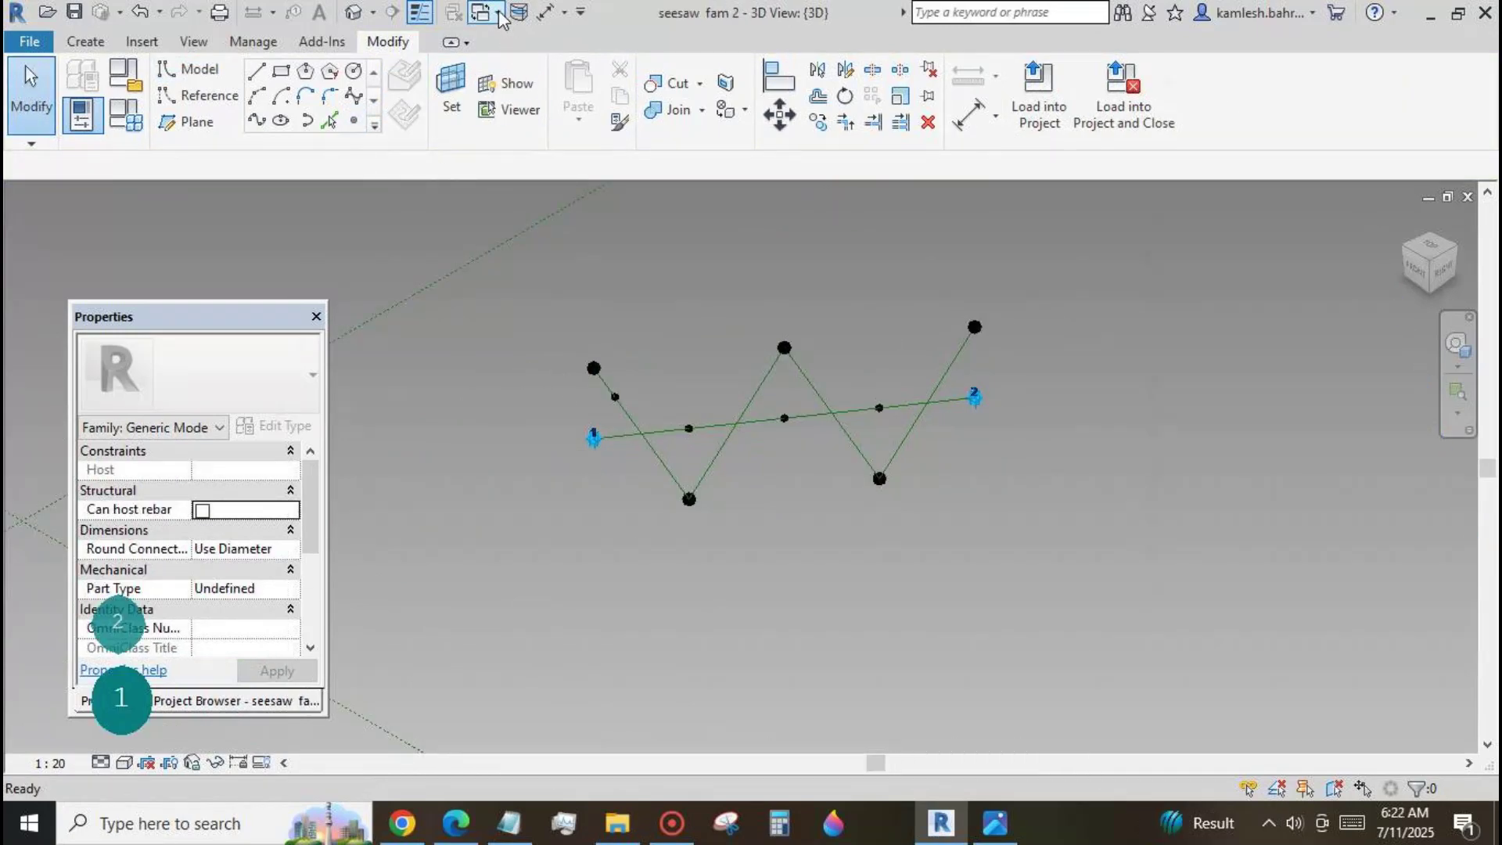
# Switch to the seesaw fam 1 family and load it into seesaw fam 2.rfa.
pyautogui.click(499, 13)
pyautogui.click(478, 94)
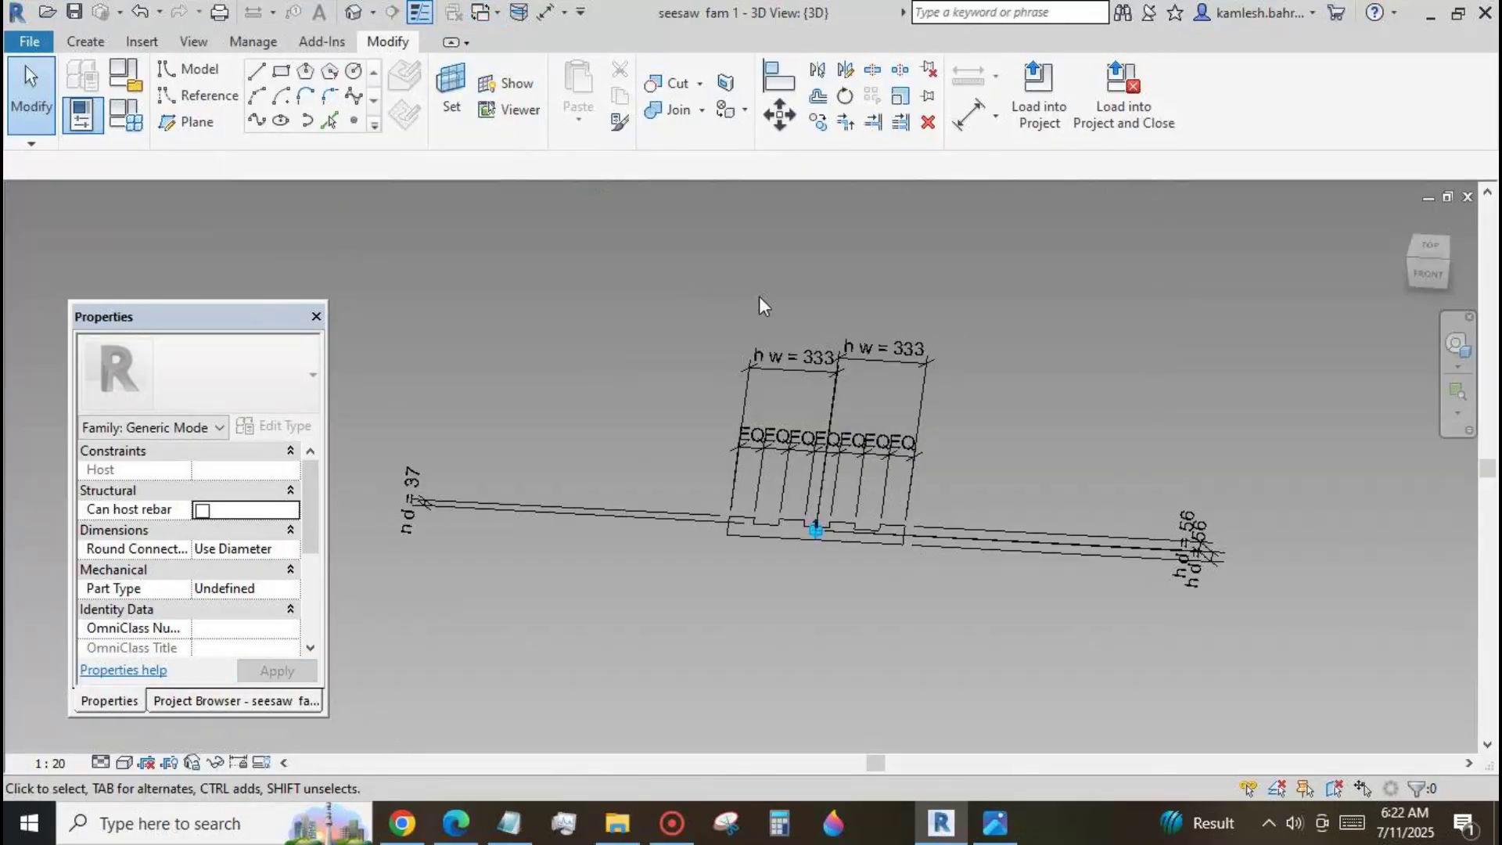
pyautogui.click(1038, 92)
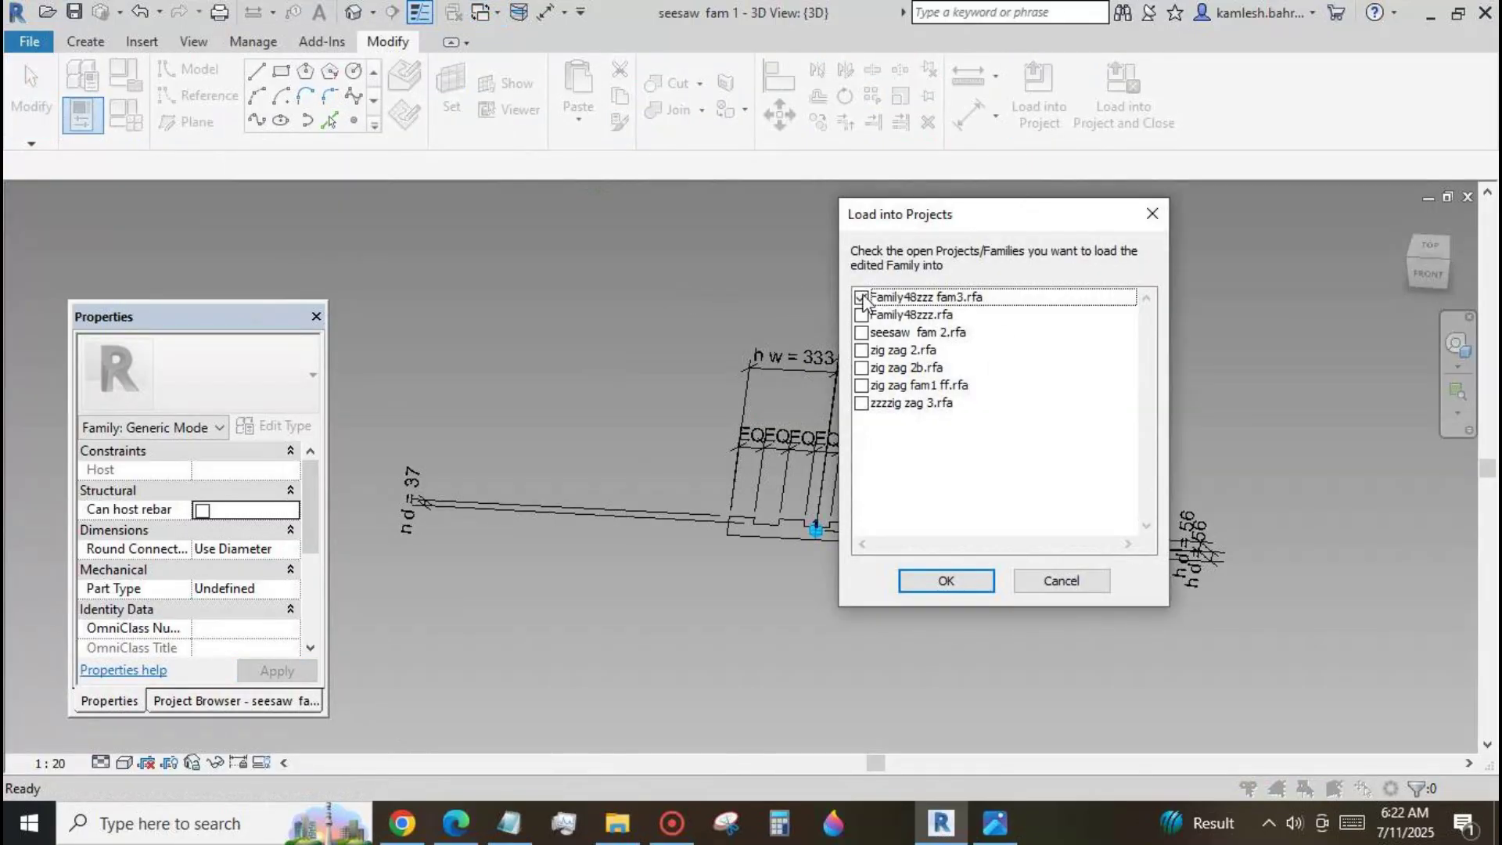
pyautogui.click(861, 333)
pyautogui.click(948, 580)
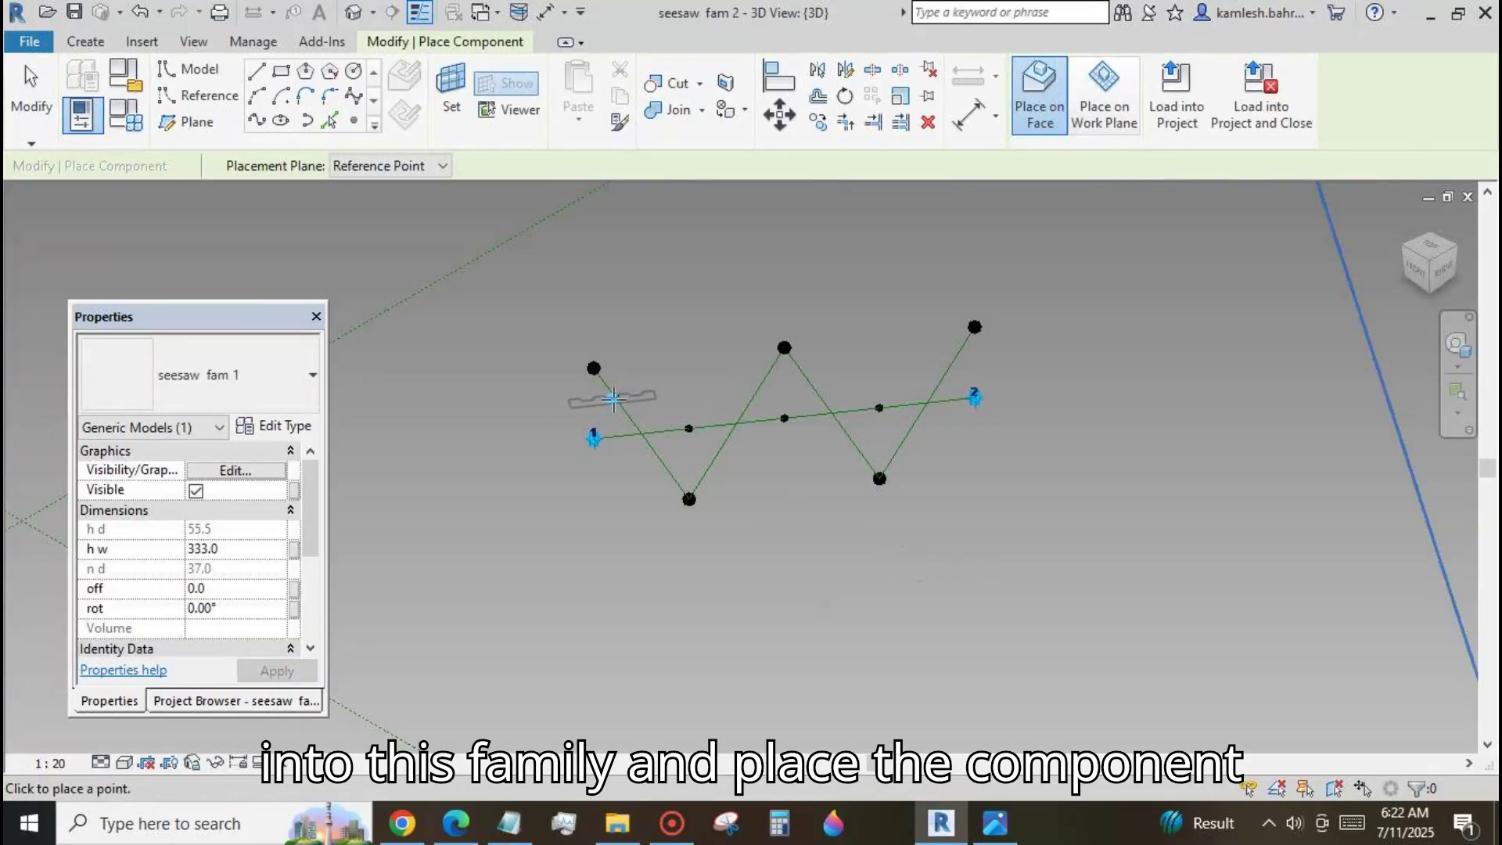
# Place one seesaw fam 1 component on the reference point hosted on the first zigzag line.
pyautogui.click(615, 397)
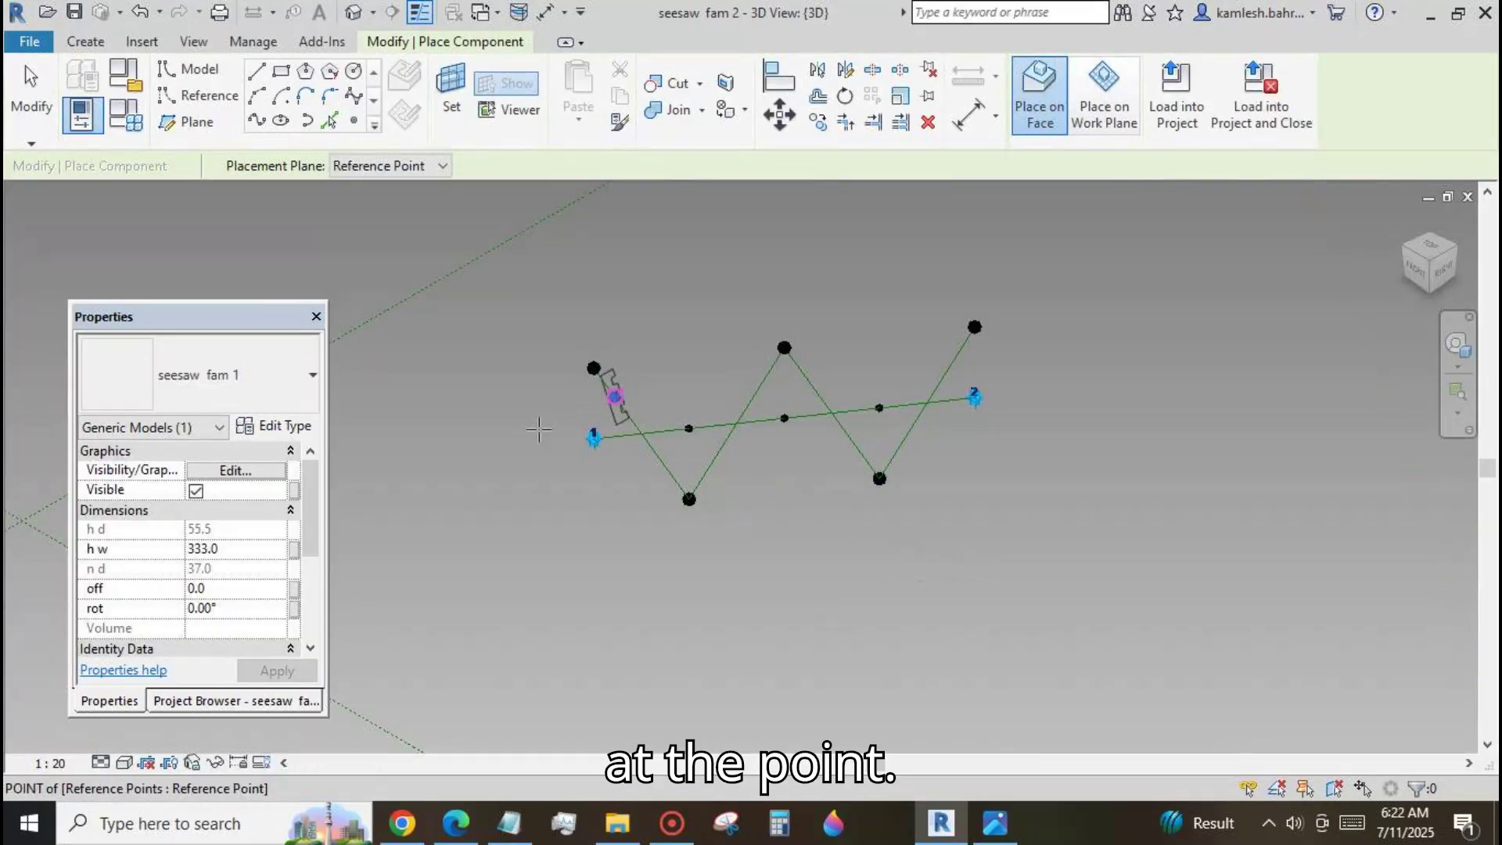
pyautogui.press('Escape')
pyautogui.press('Escape')
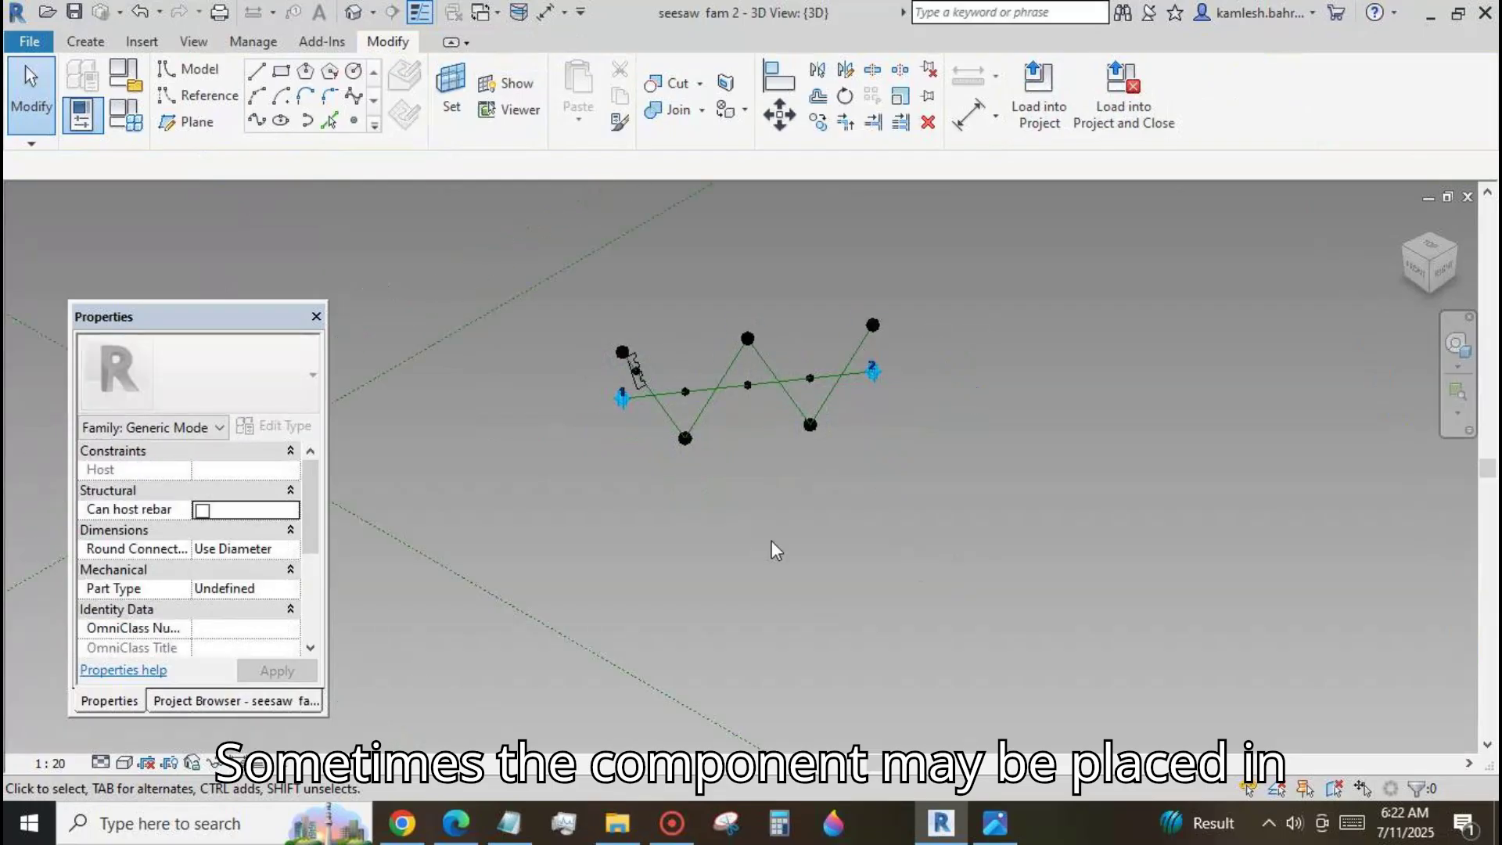
# Create a solid form by sweeping the placed seesaw fam 1 profile along the whole chain of zigzag reference lines.
pyautogui.moveTo(907, 569)
pyautogui.keyDown('shift'); pyautogui.mouseDown(button='middle')
pyautogui.moveTo(865, 486)
pyautogui.moveTo(1013, 500)
pyautogui.mouseUp(button='middle'); pyautogui.keyUp('shift')
pyautogui.scroll(4, 586, 410)
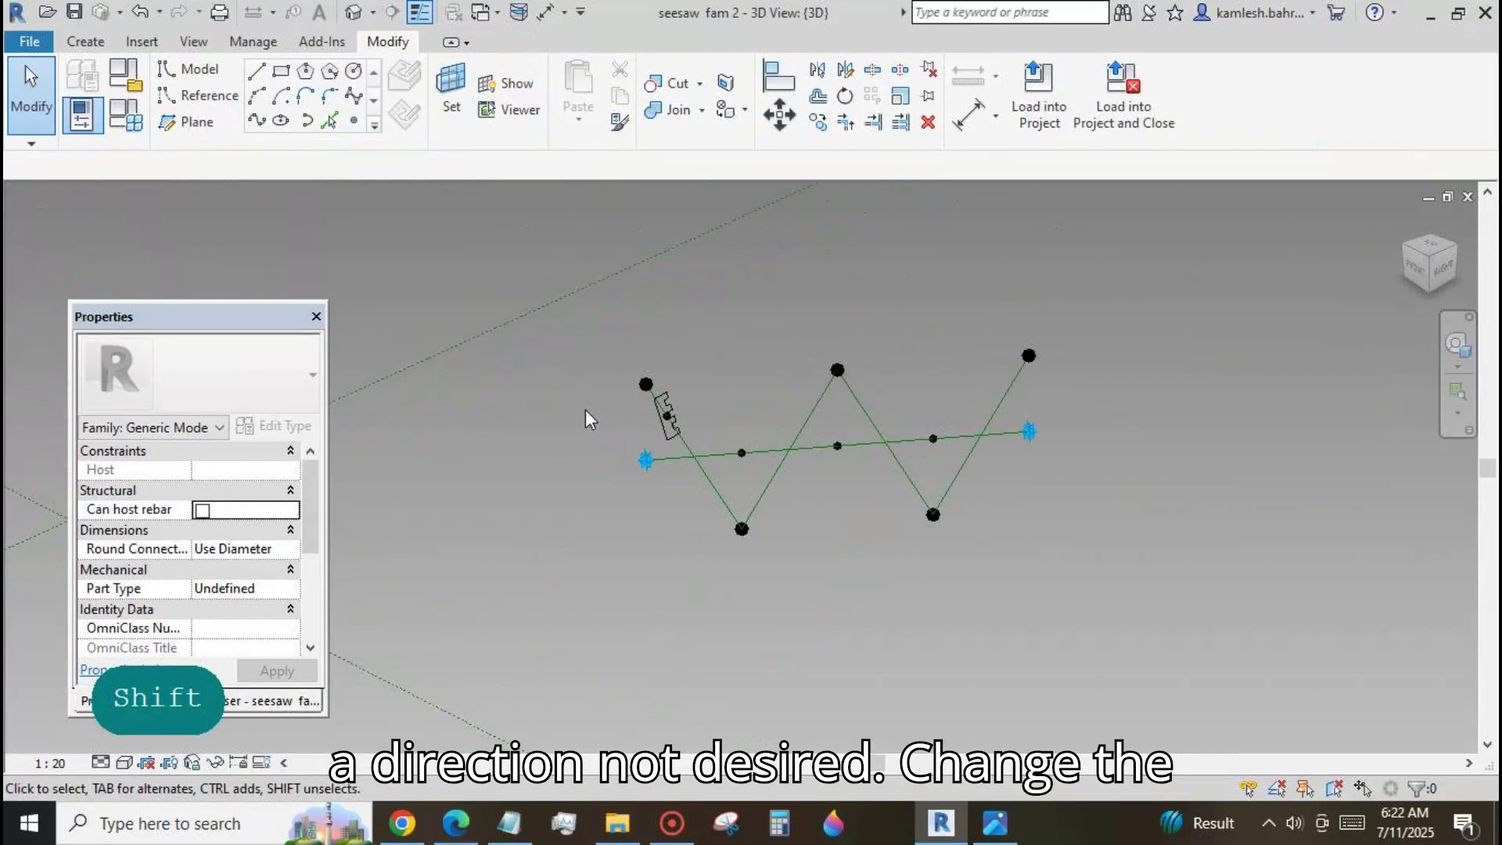
pyautogui.click(696, 448)
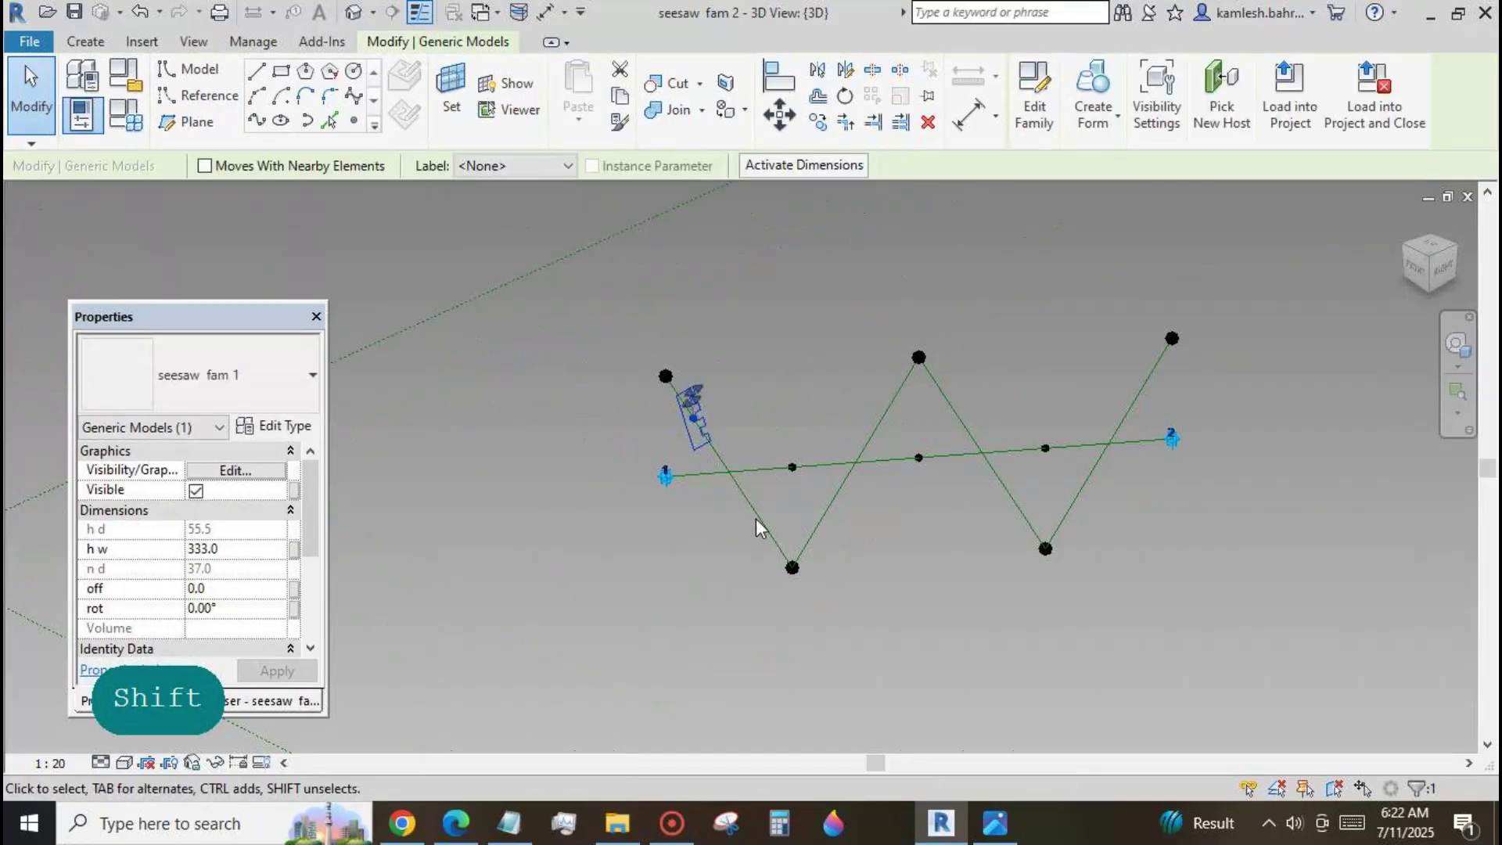
pyautogui.keyDown('ctrl'); pyautogui.click(757, 525); pyautogui.keyUp('ctrl')
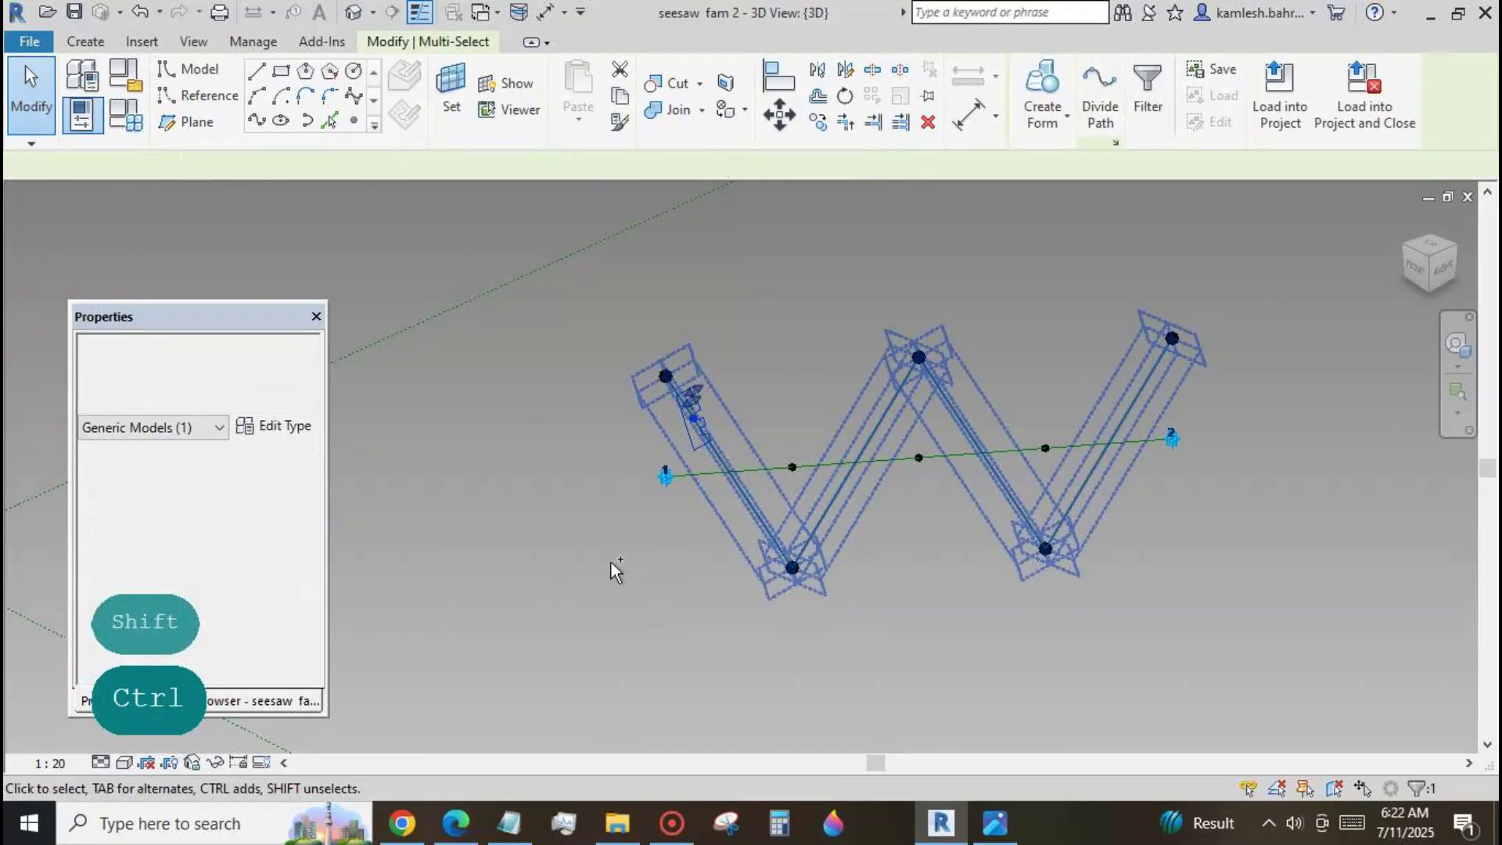
pyautogui.click(1043, 90)
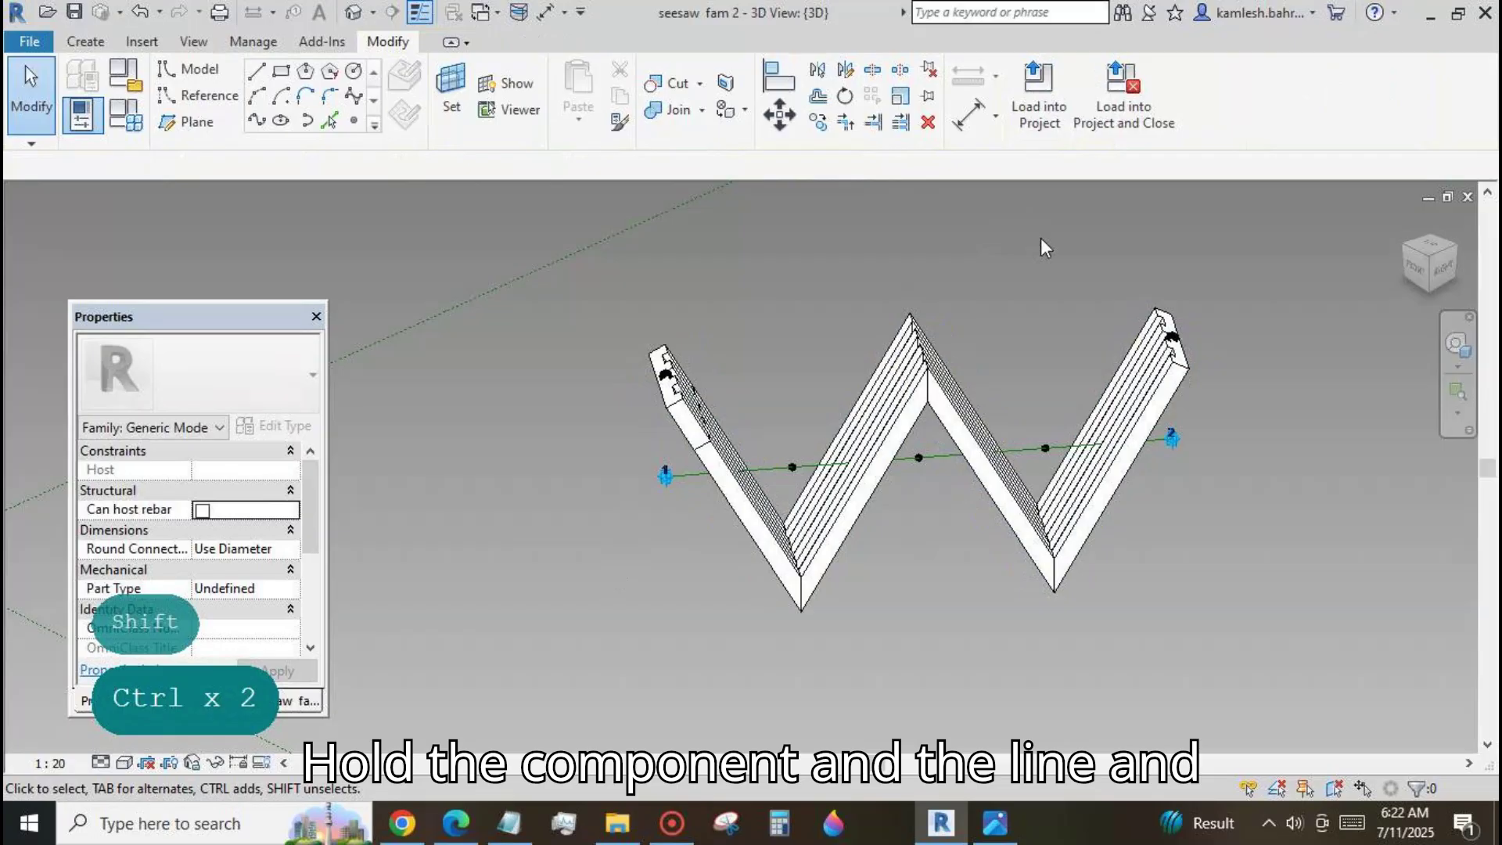
pyautogui.scroll(-1, 1060, 266)
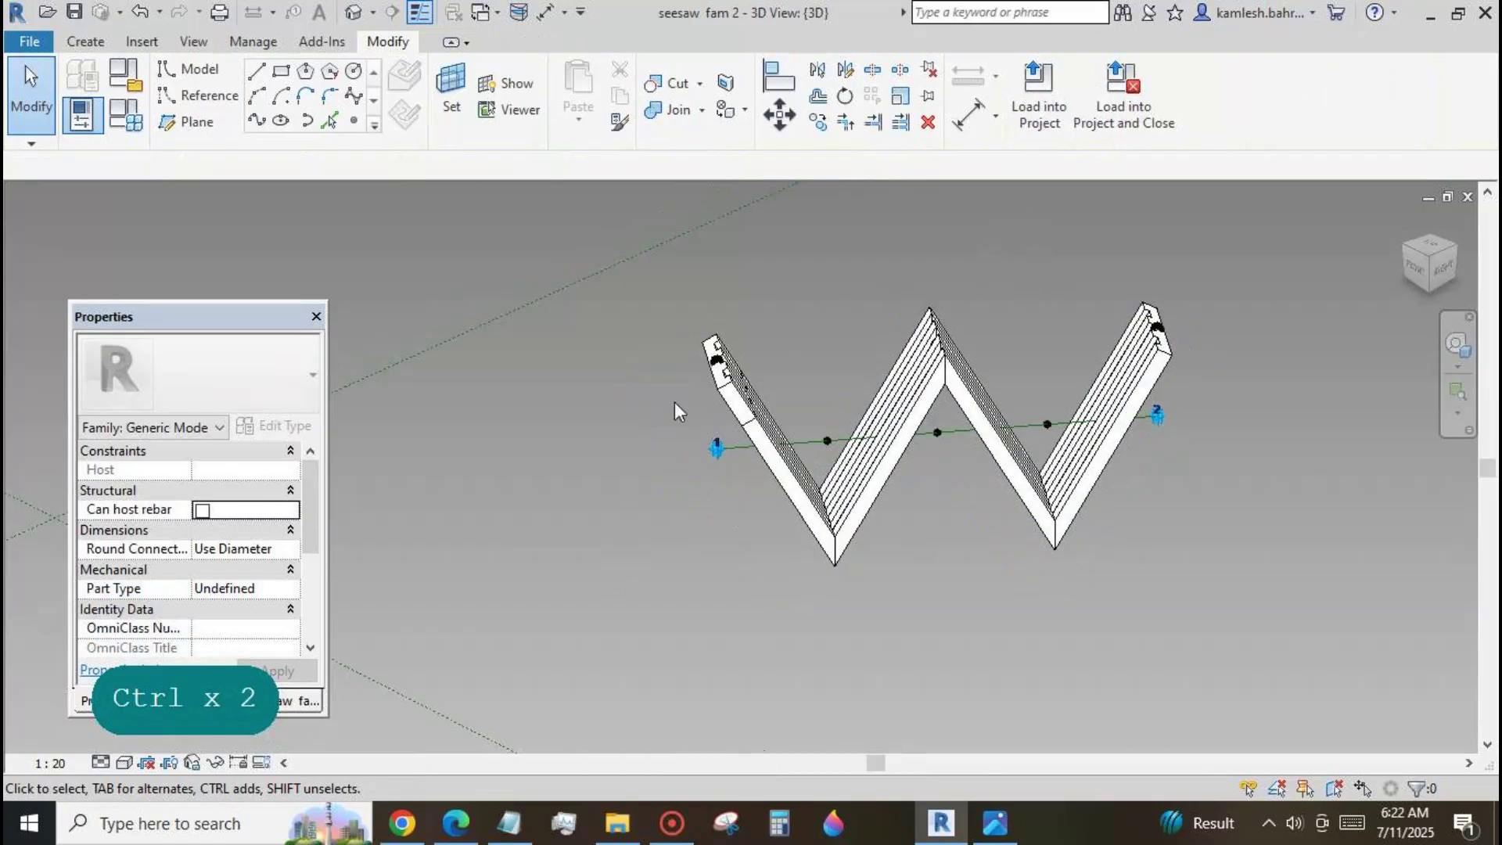
# Turn on the Always vertical option for the seesaw fam 2 family.
pyautogui.scroll(-4, 304, 529)
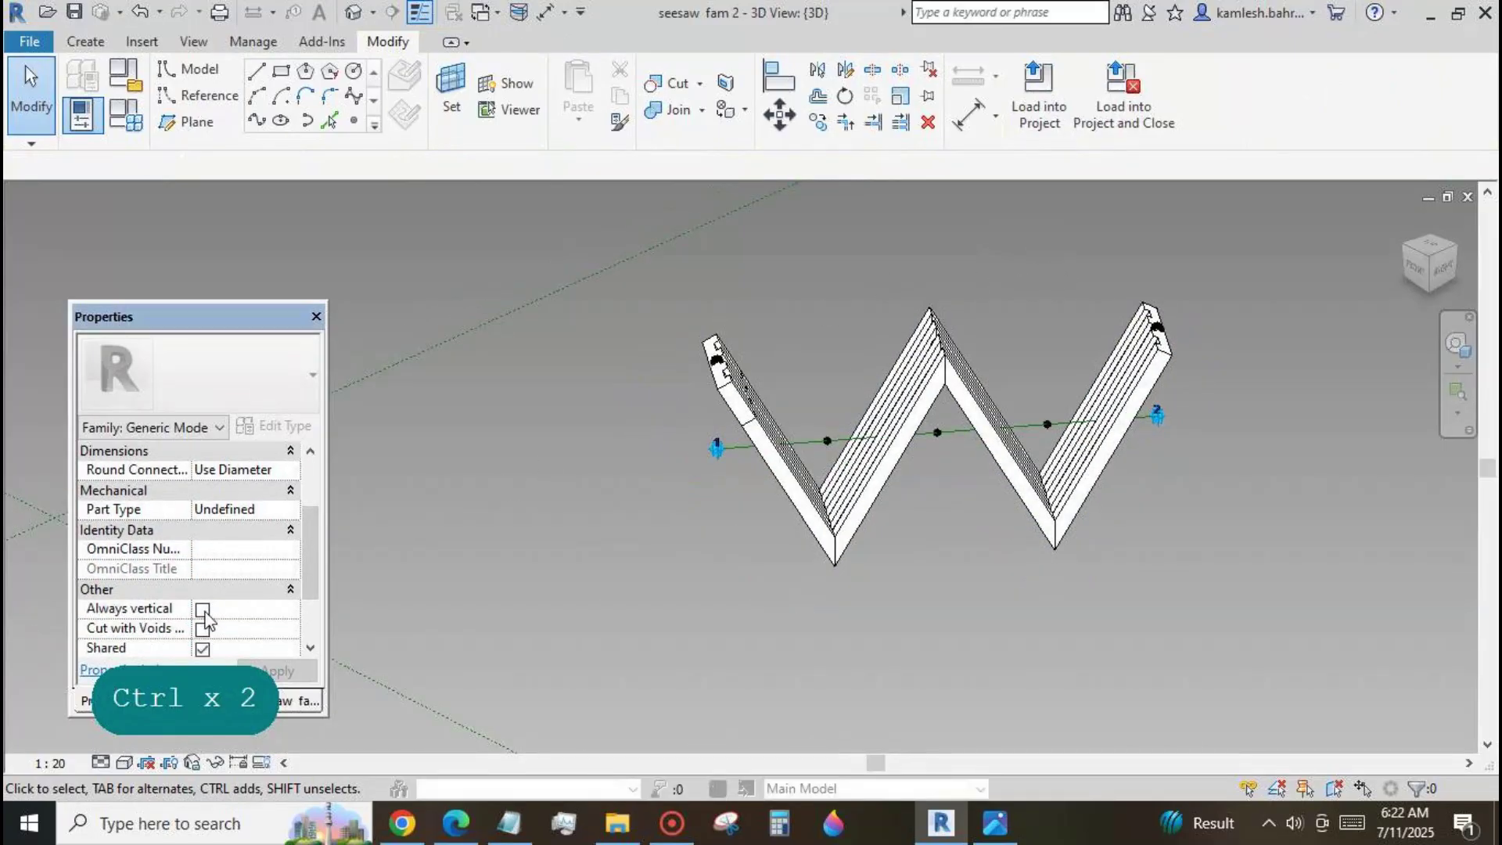
pyautogui.click(203, 610)
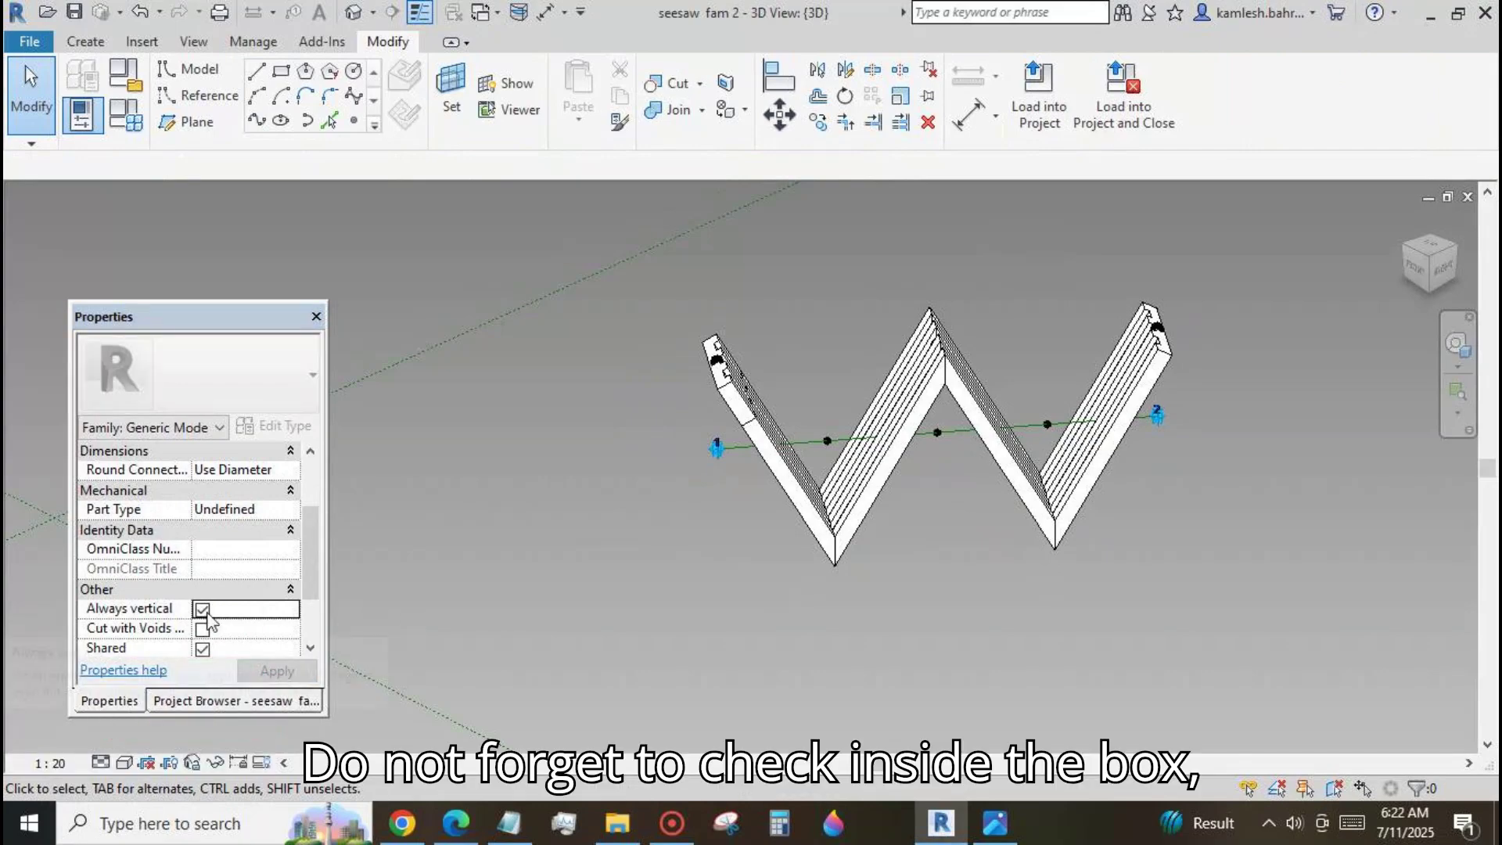
pyautogui.scroll(-1, 948, 516)
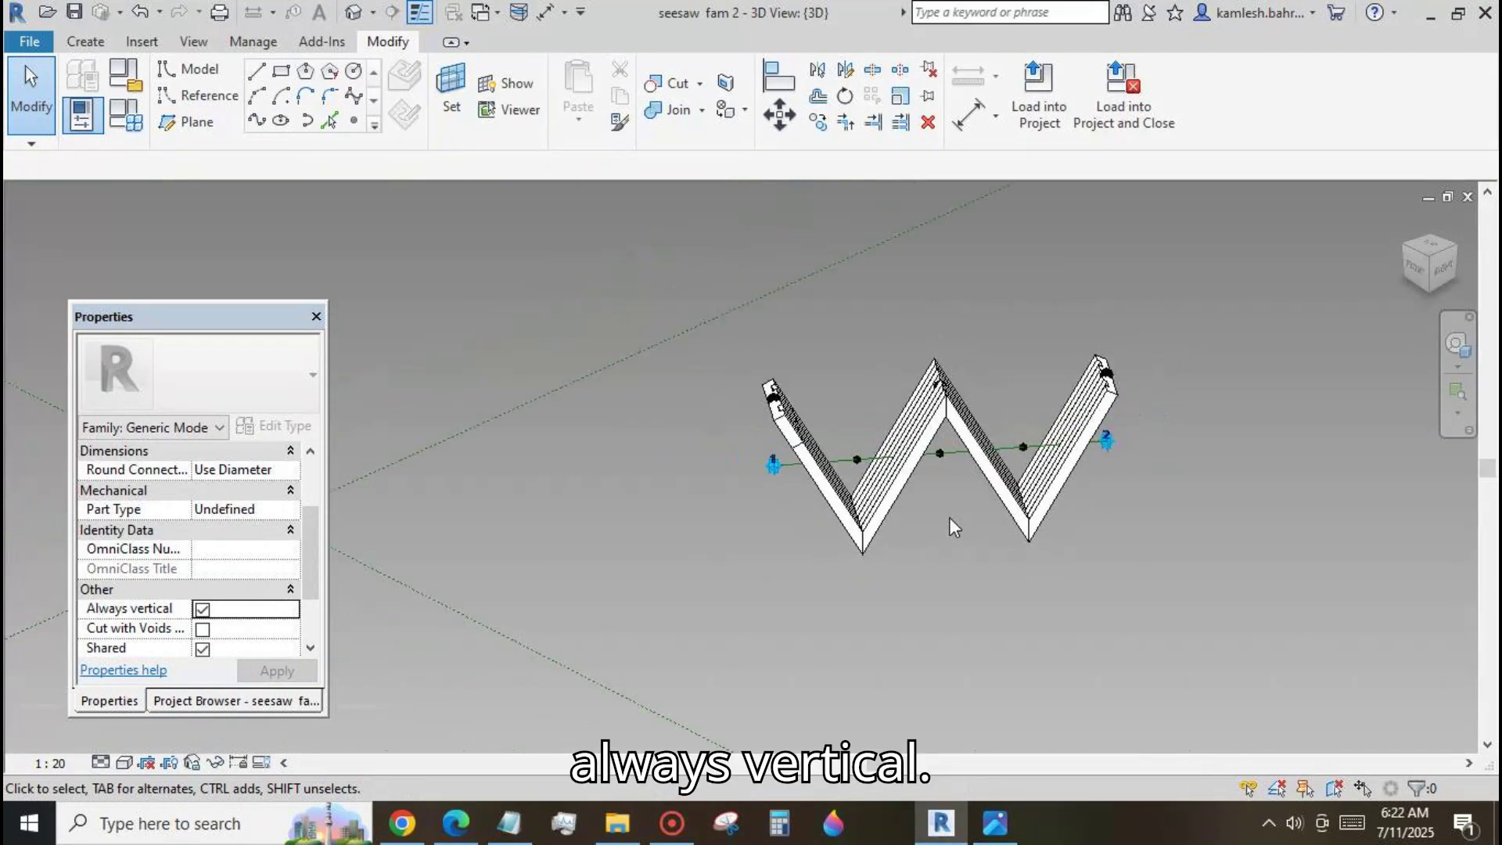
# Link the h w dimension of the placed seesaw fam 1 component to a new type parameter named hw.
pyautogui.click(799, 450)
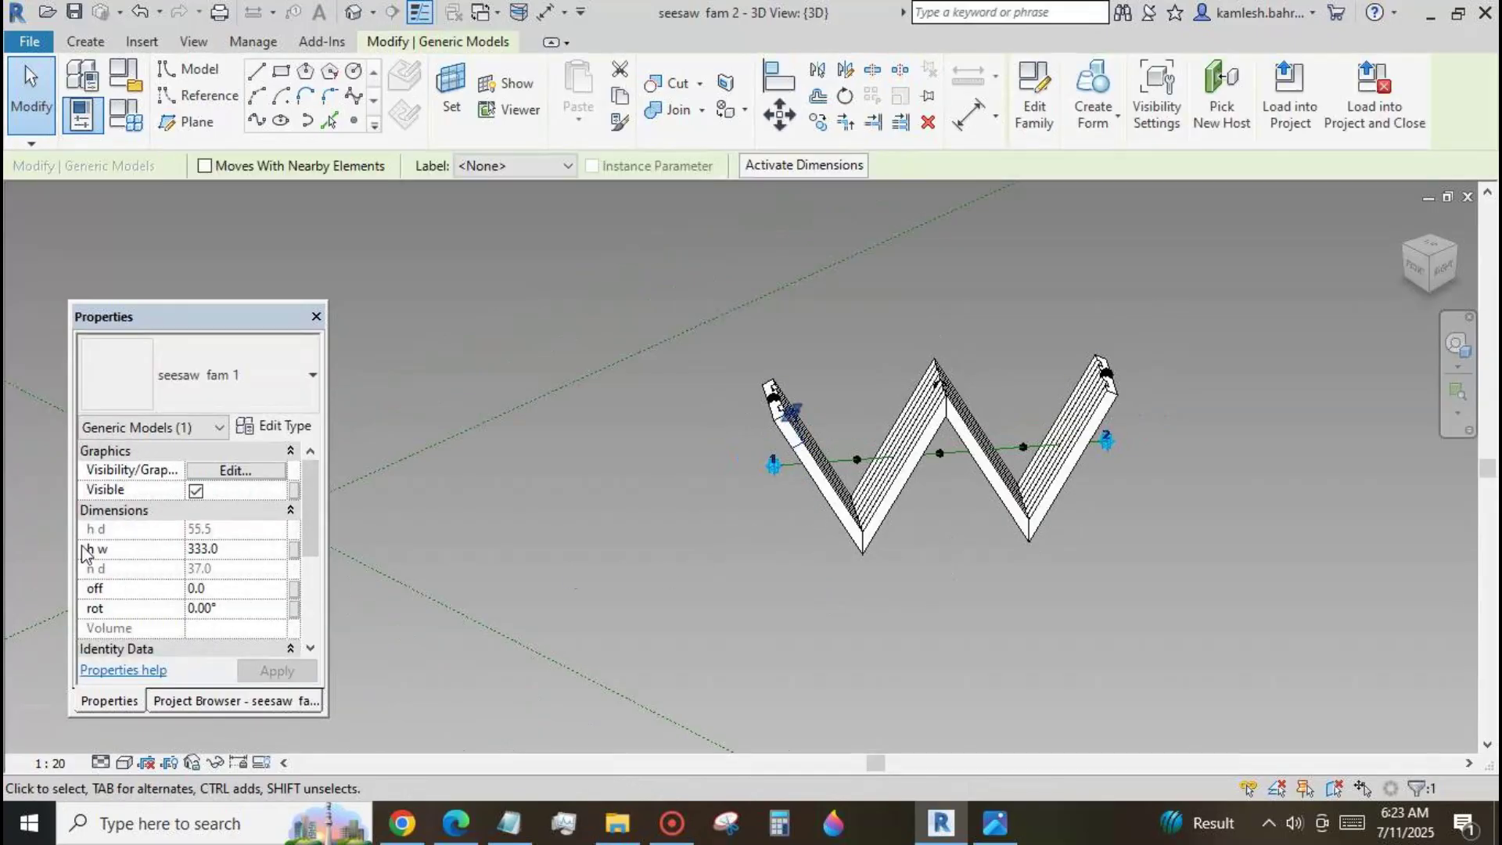
pyautogui.click(294, 549)
pyautogui.click(226, 630)
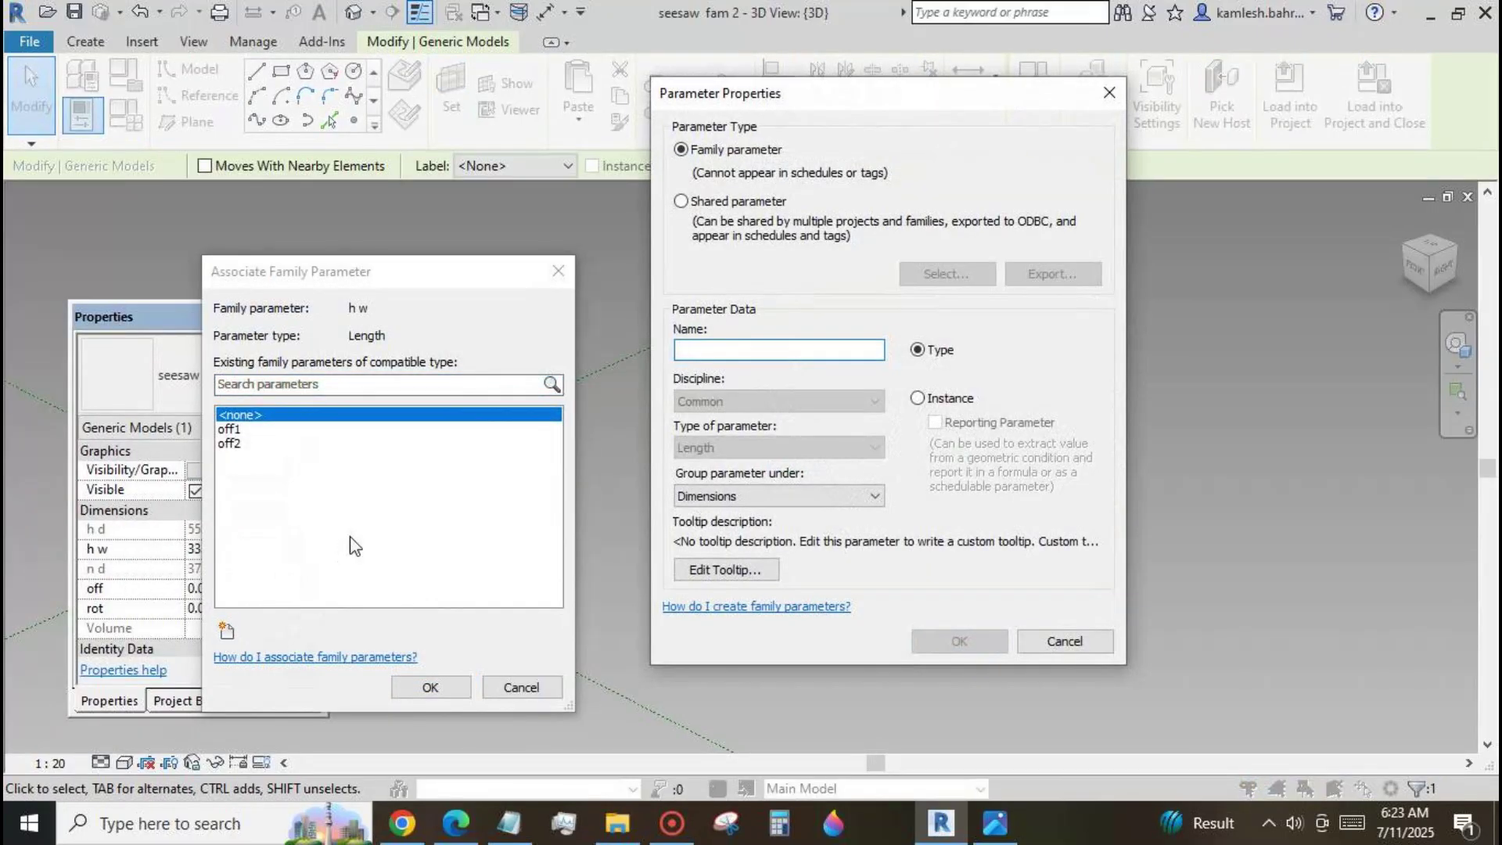
pyautogui.write('hw')
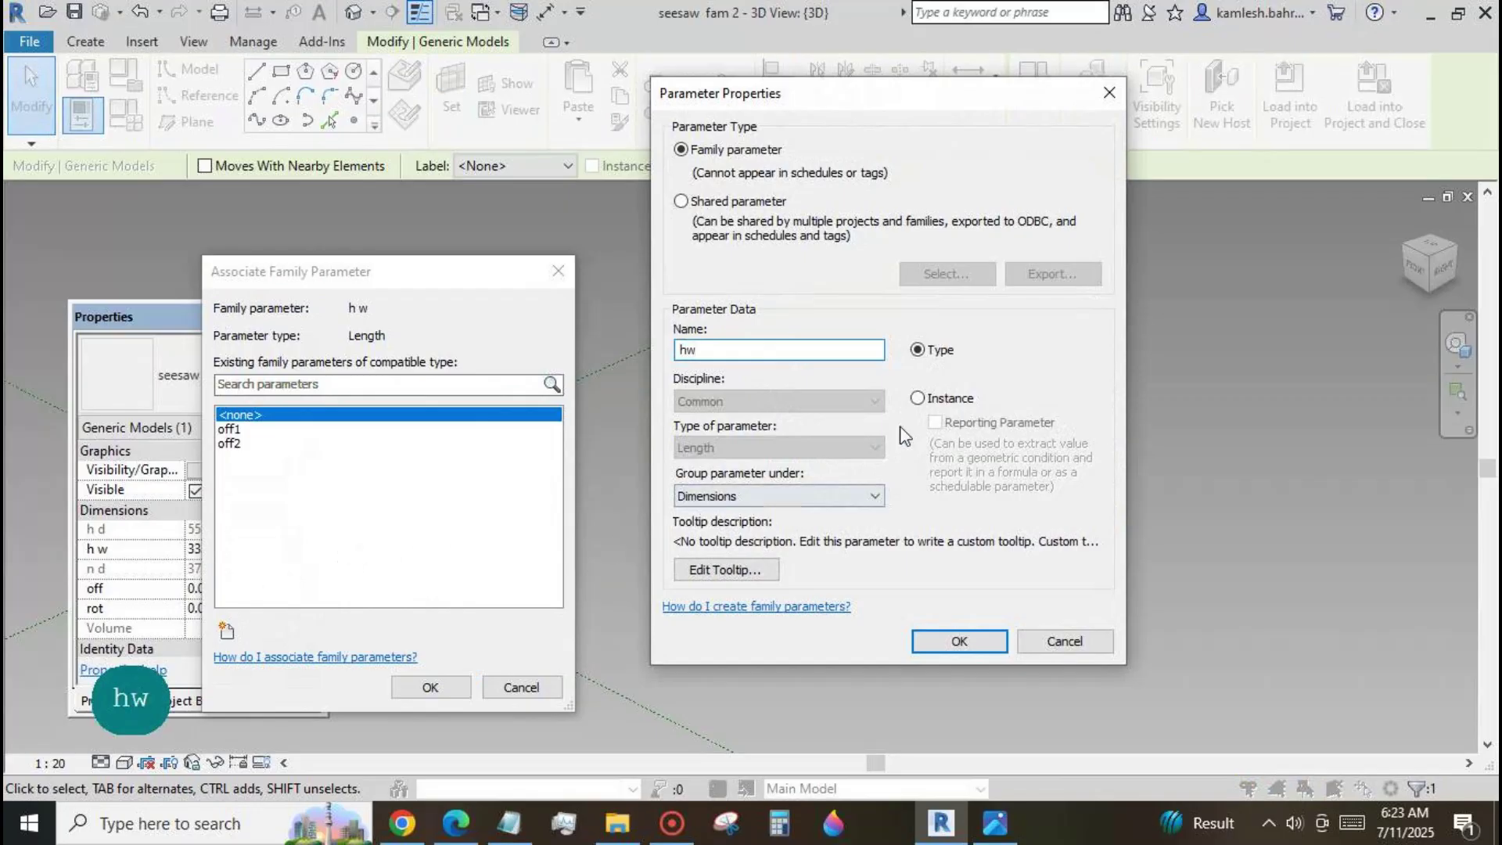
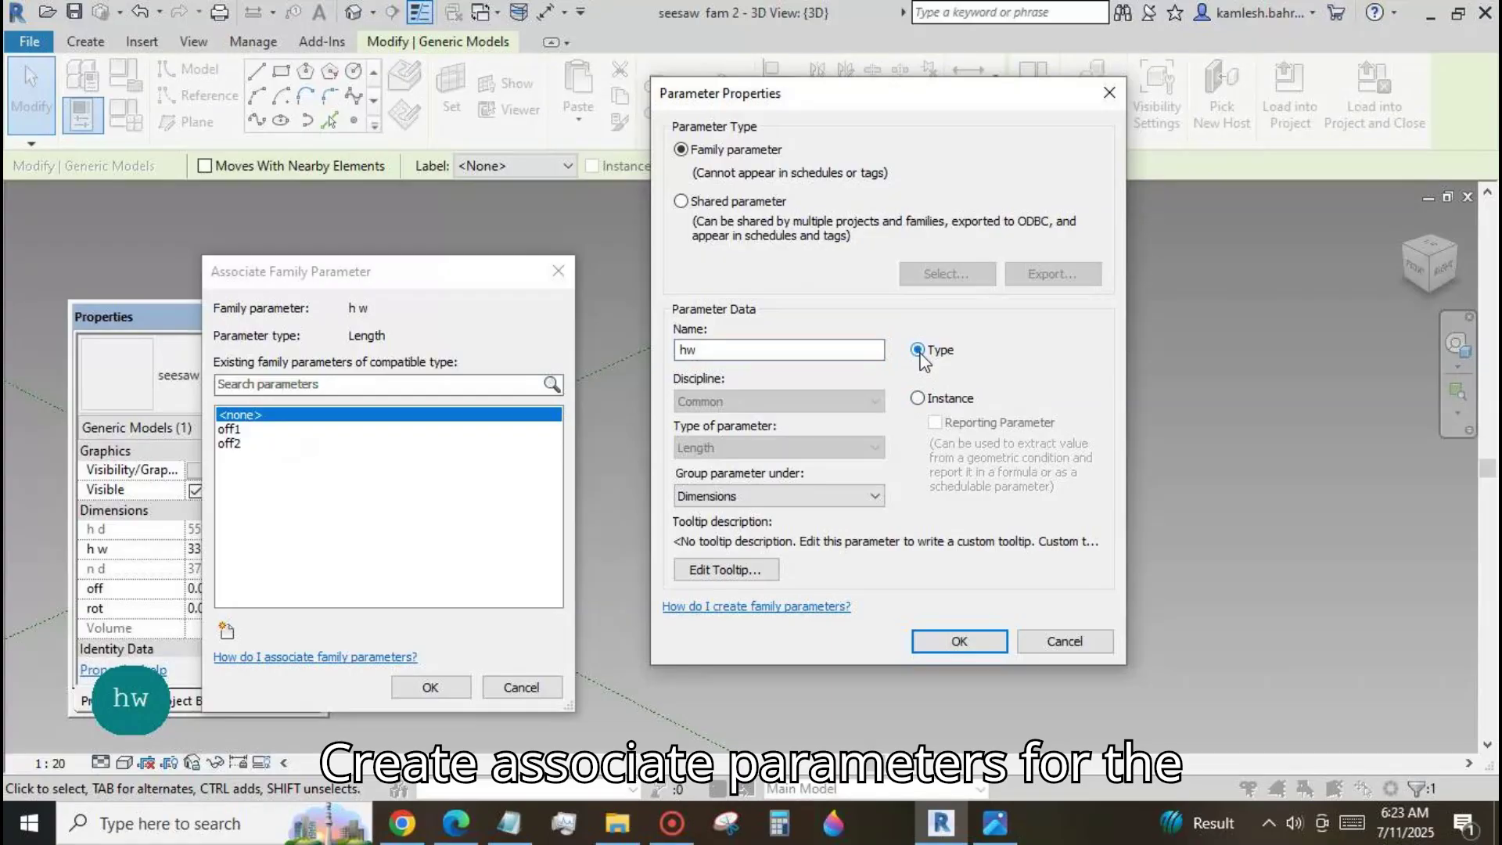
pyautogui.click(959, 640)
pyautogui.click(431, 687)
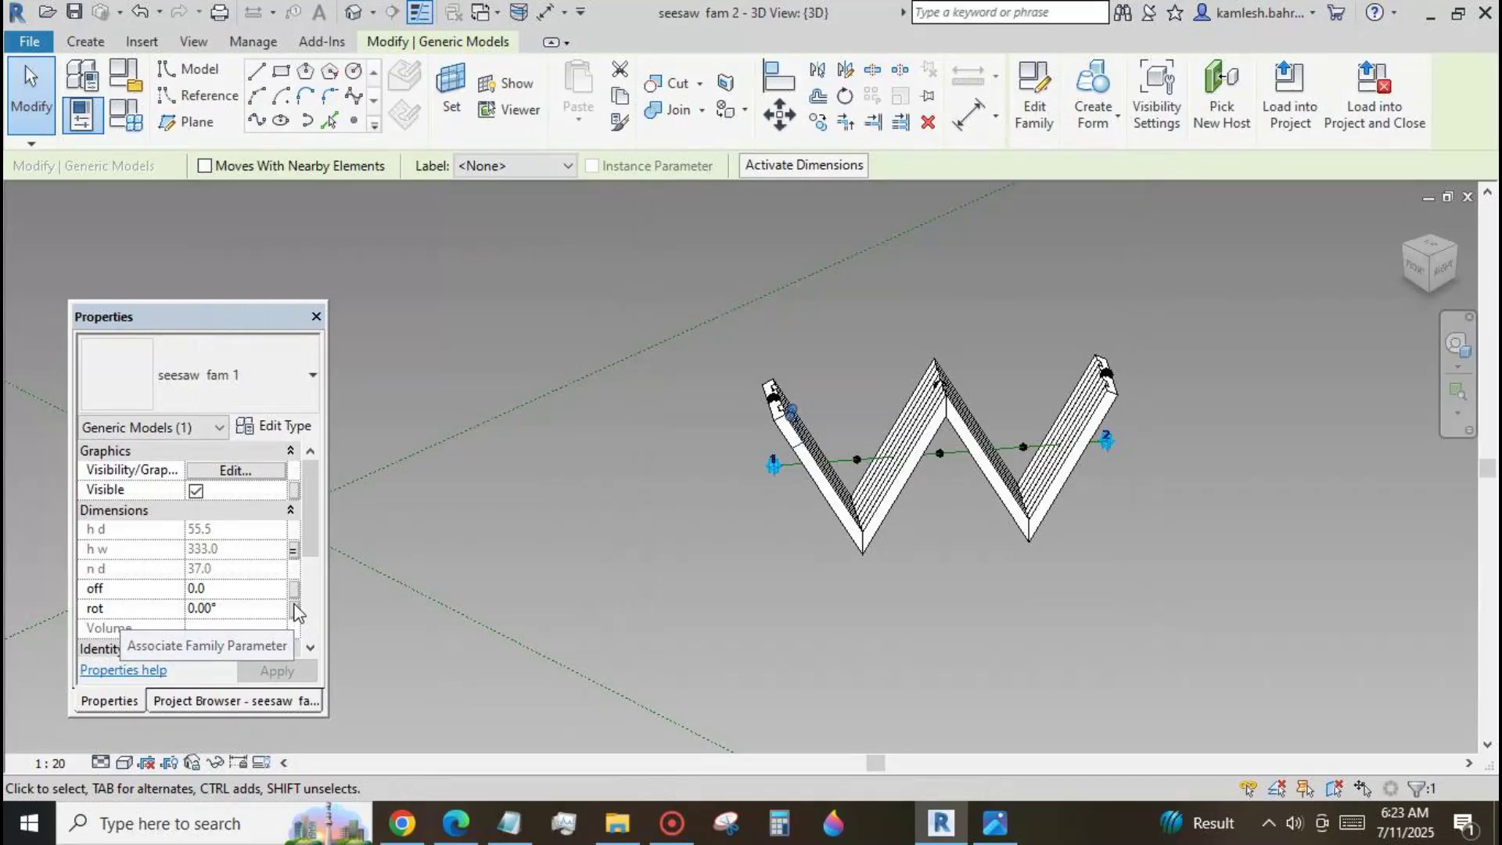
pyautogui.click(647, 532)
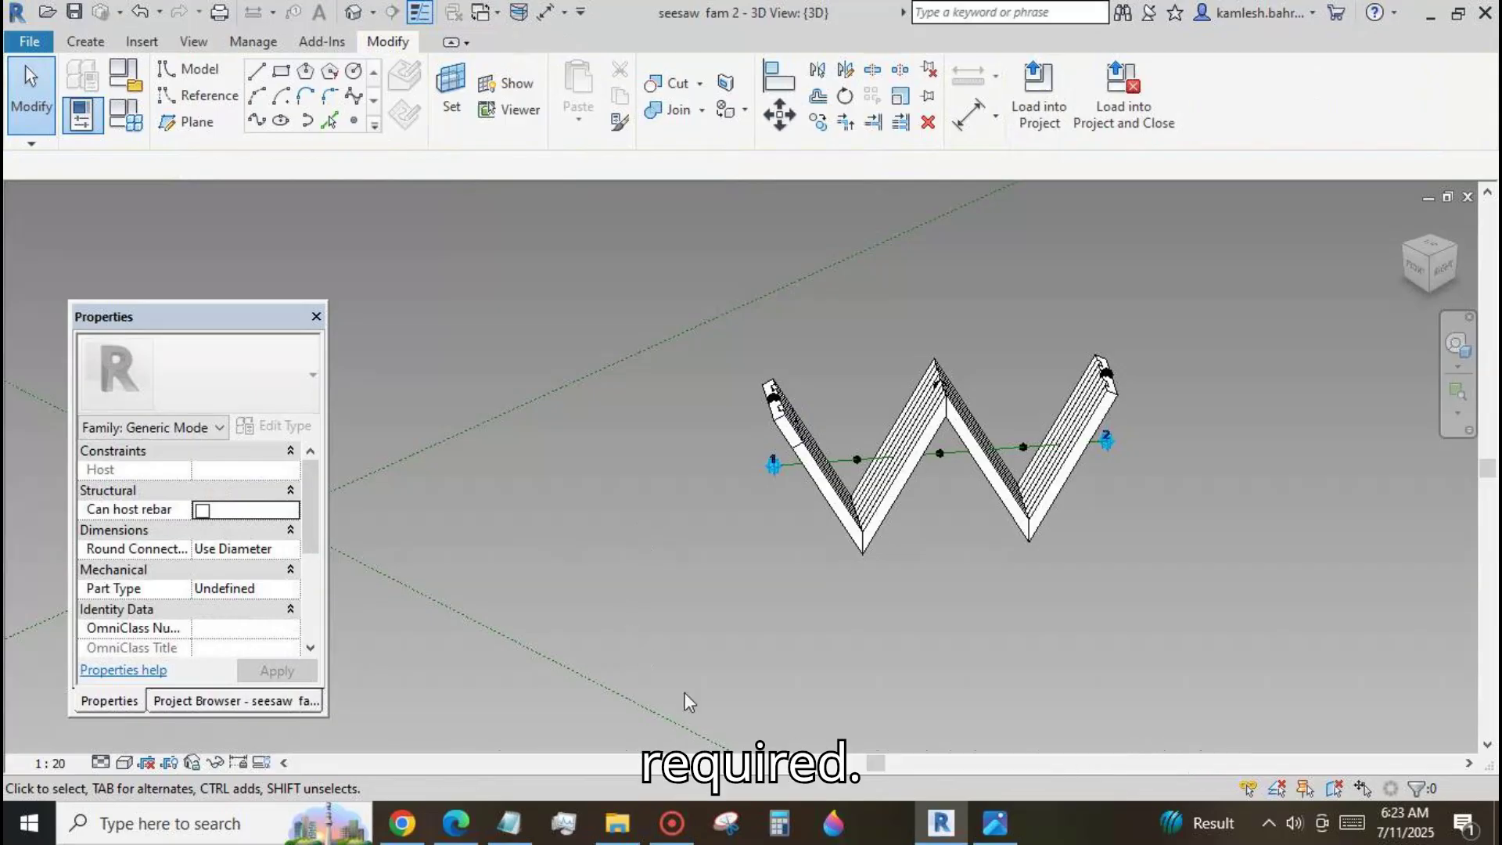
# Create a new family from the Metric Generic Model Pattern Based template.
pyautogui.click(29, 41)
pyautogui.moveTo(78, 125)
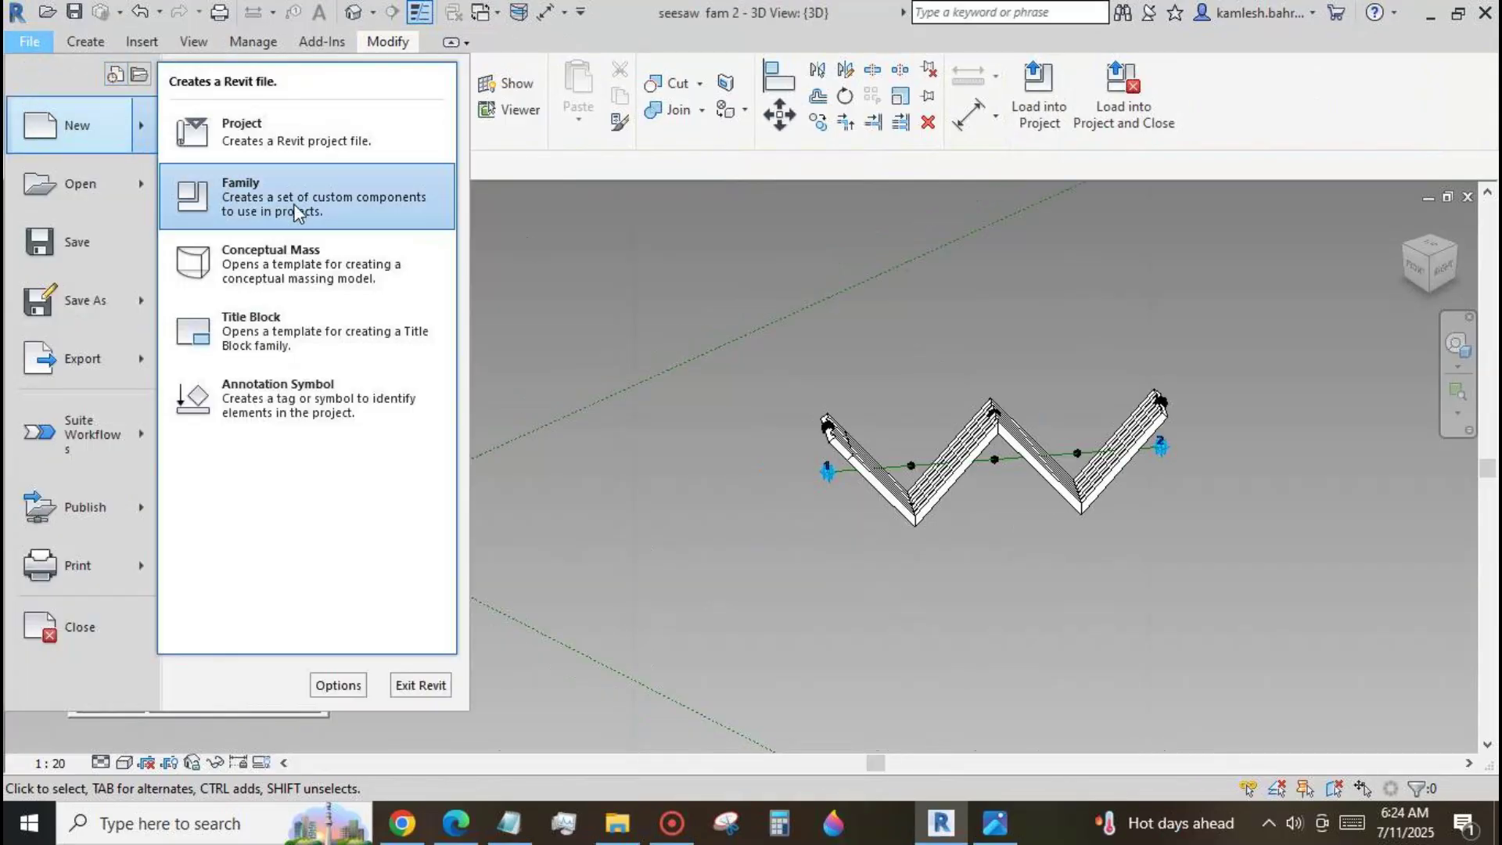
pyautogui.click(285, 205)
pyautogui.click(477, 352)
pyautogui.click(638, 364)
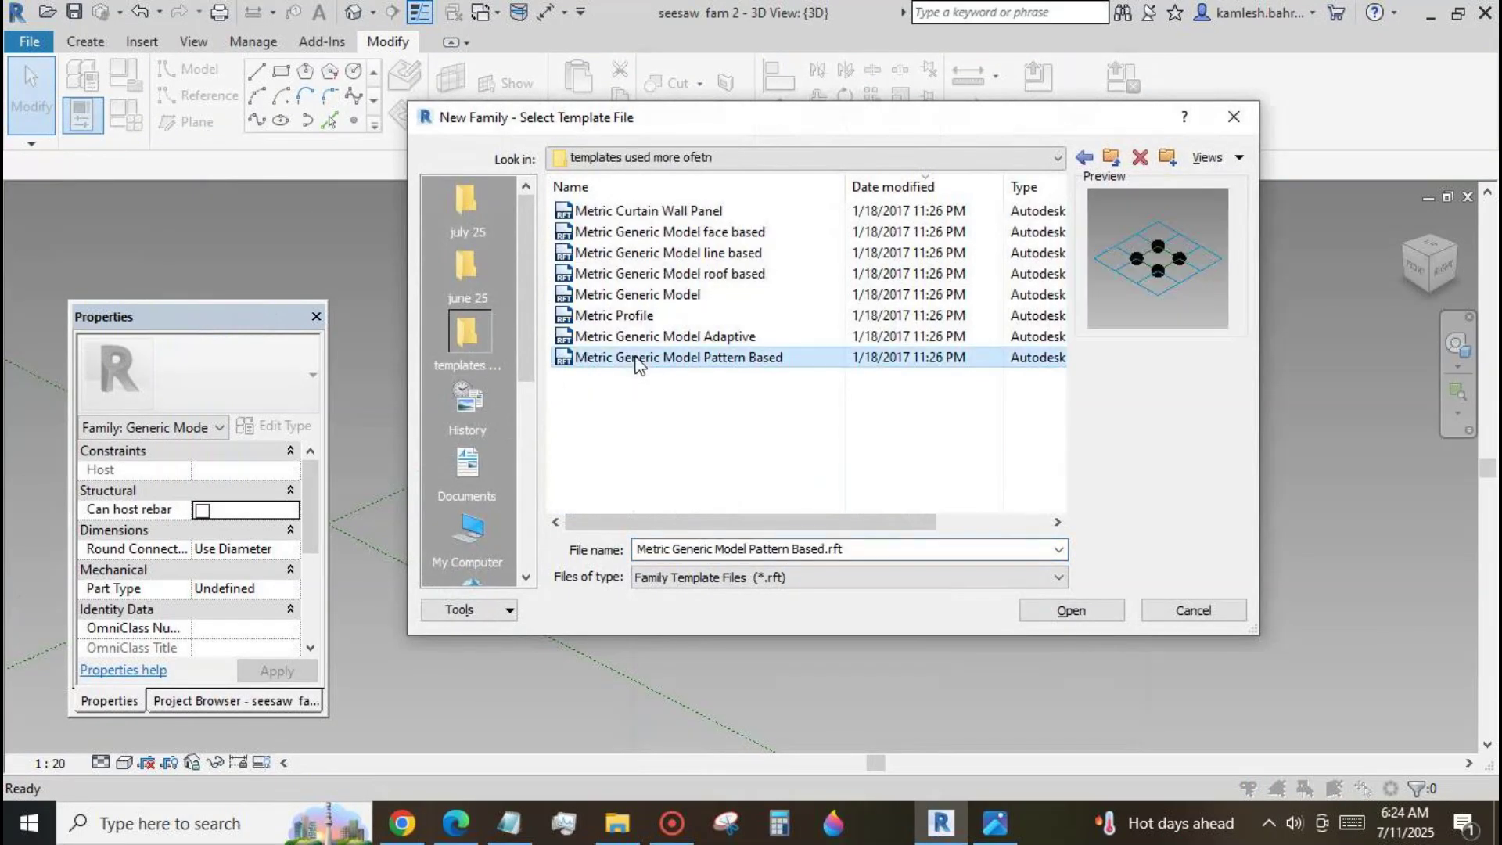
pyautogui.click(1063, 607)
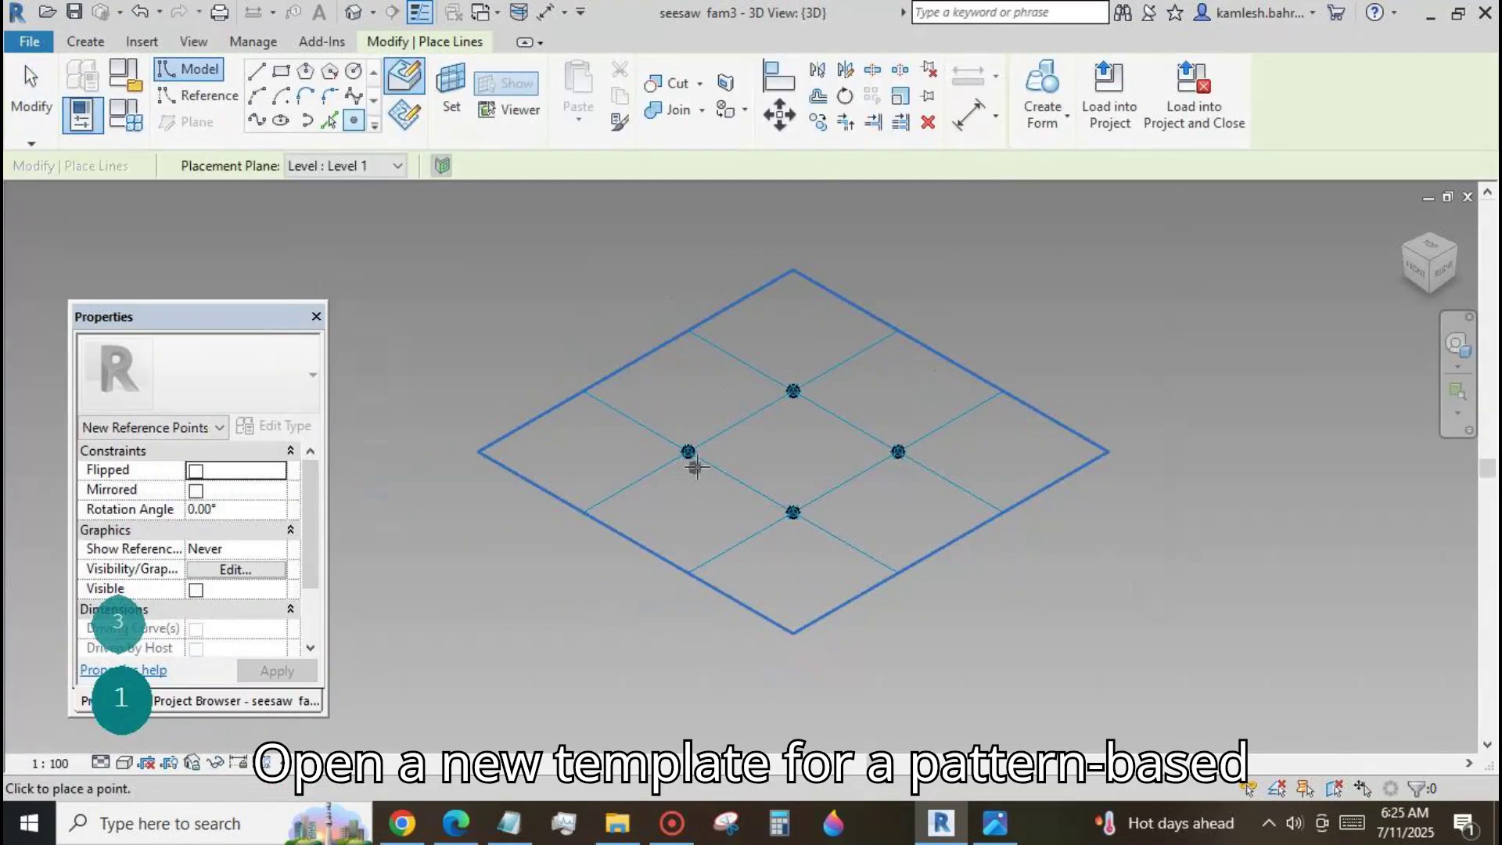
# Place a reference point on the pattern's lower-left reference line, close to its left adaptive point.
pyautogui.click(705, 460)
pyautogui.press('Escape')
pyautogui.press('Escape')
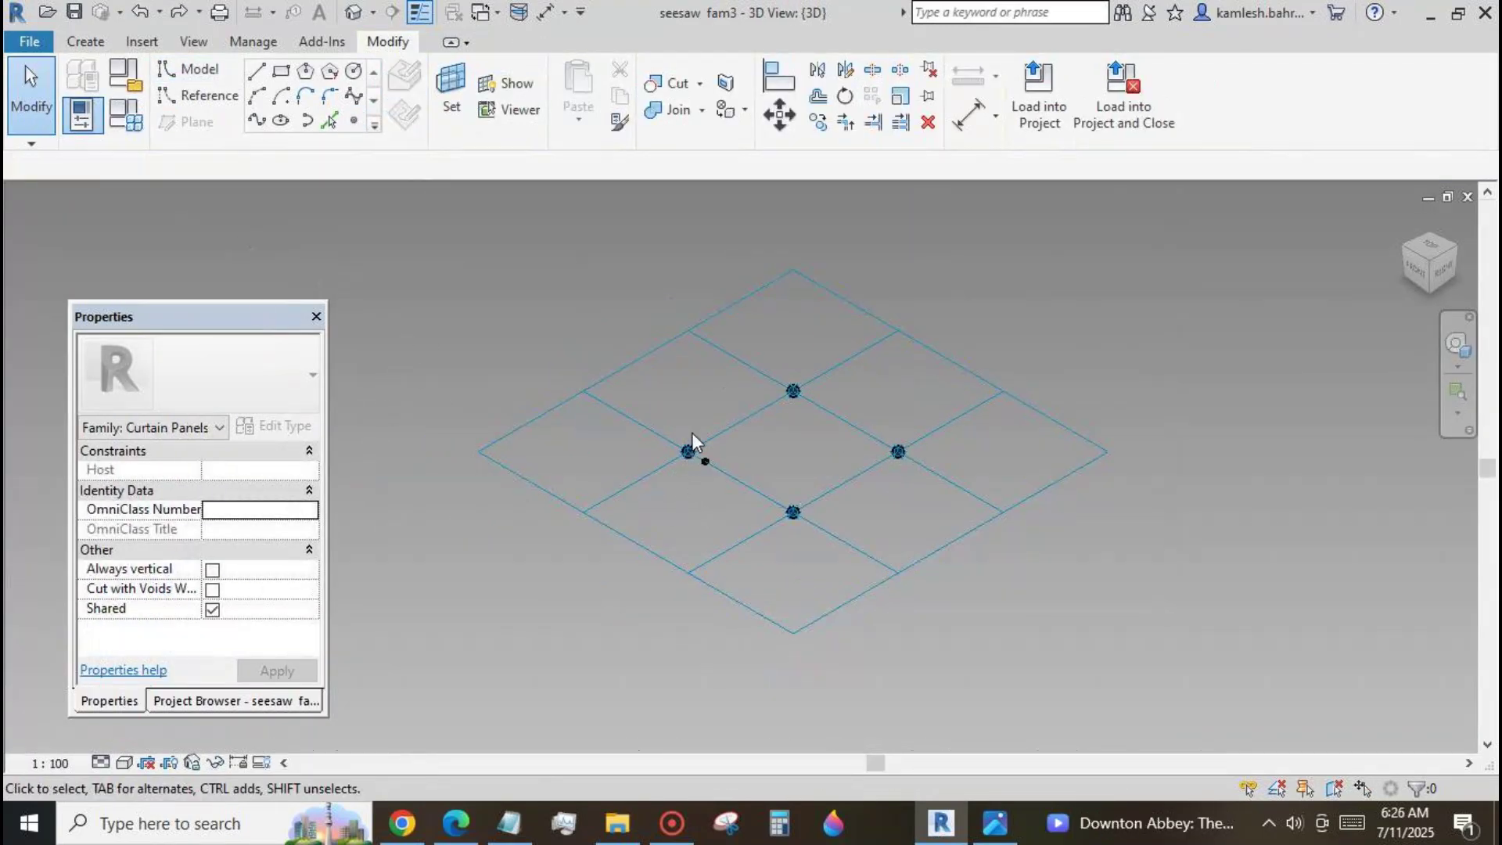
# Link the new point's Normalized Curve Parameter to a new instance parameter named n.
pyautogui.click(707, 470)
pyautogui.scroll(-5, 308, 557)
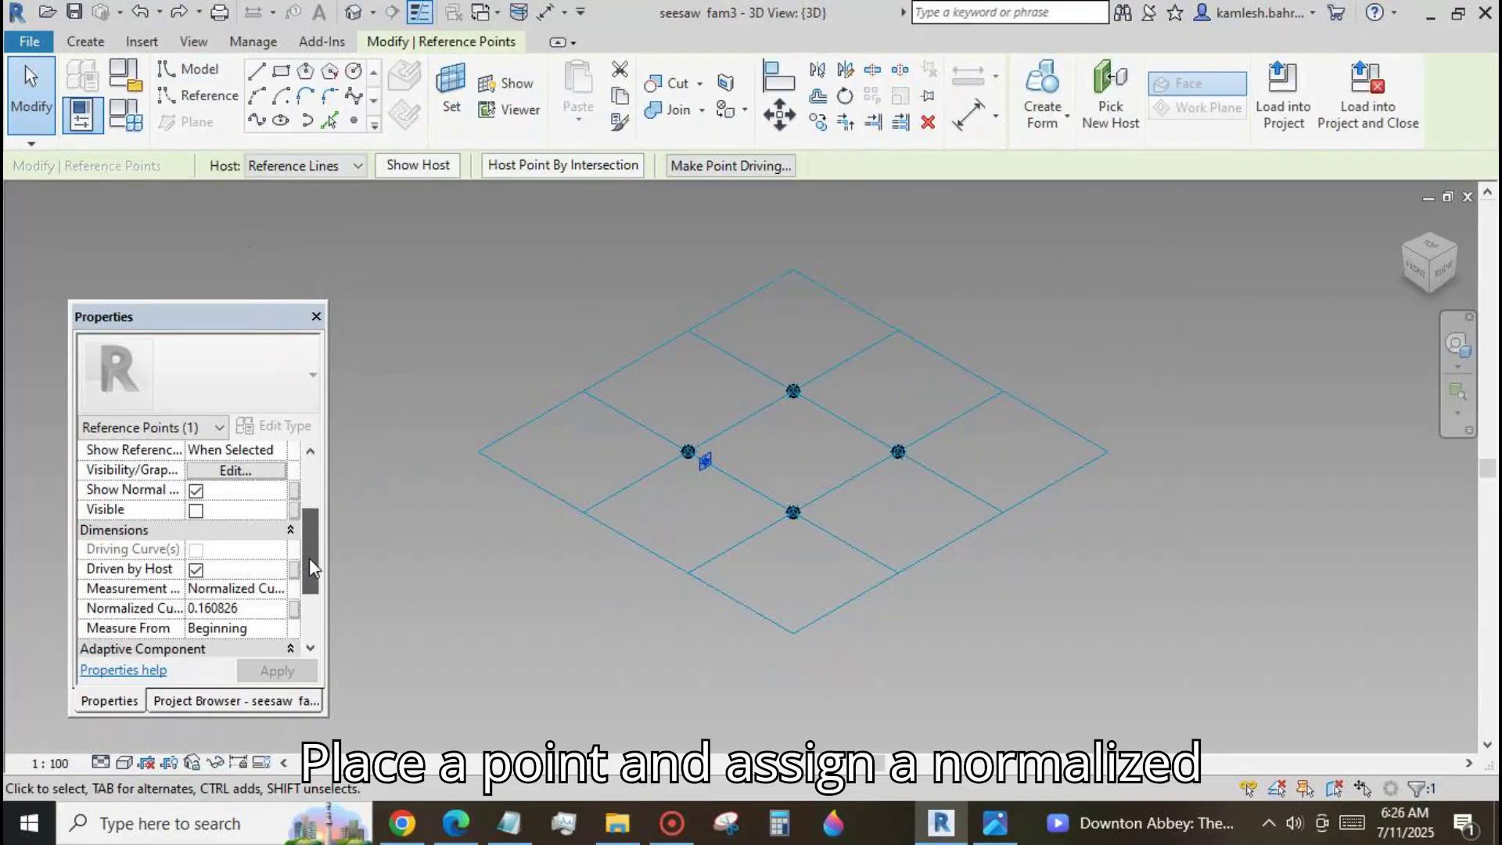
pyautogui.click(295, 588)
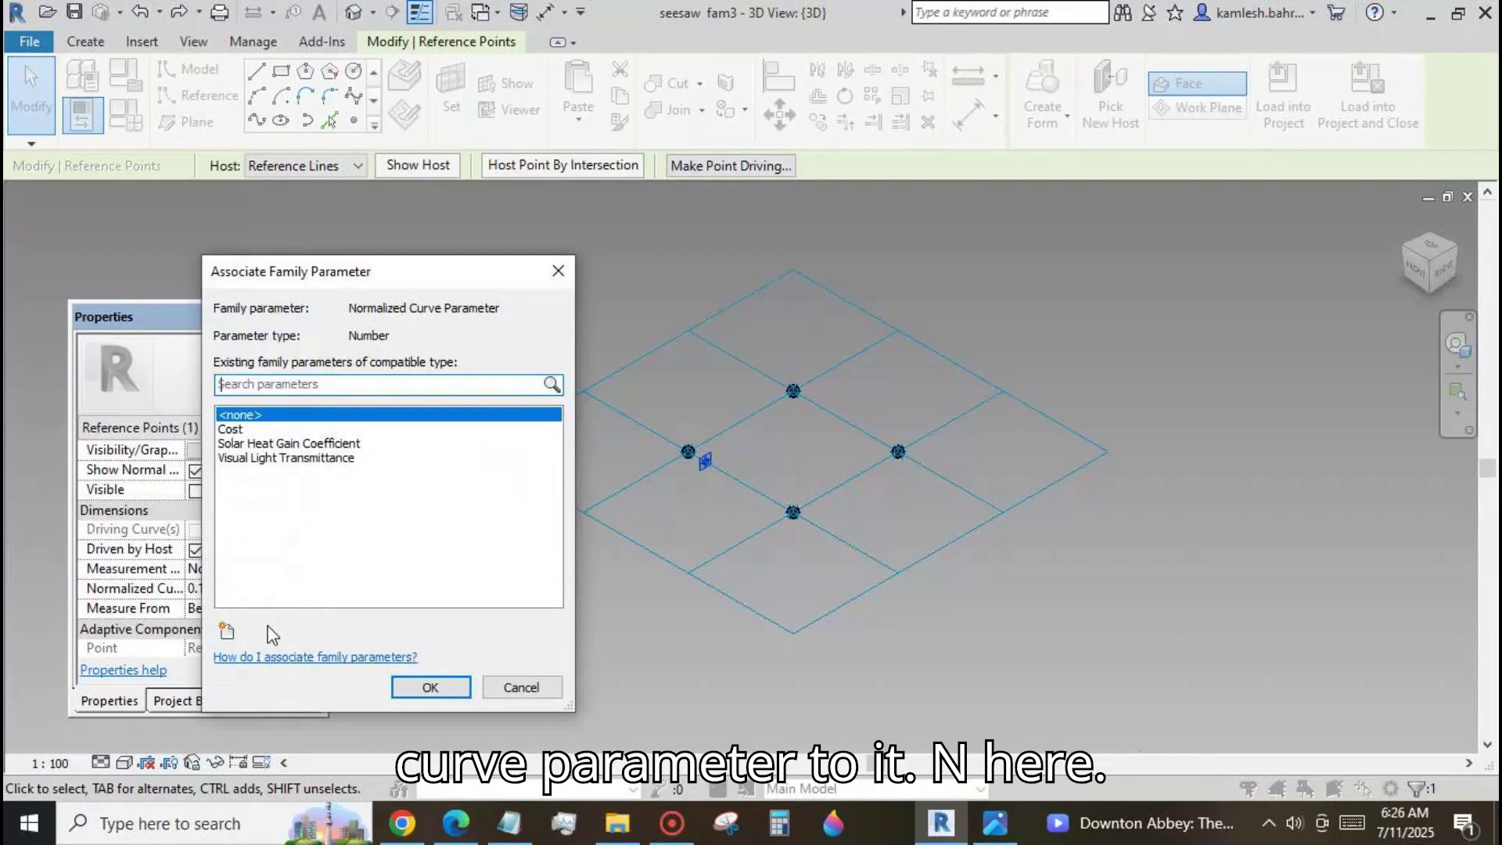
pyautogui.click(230, 626)
pyautogui.write('n')
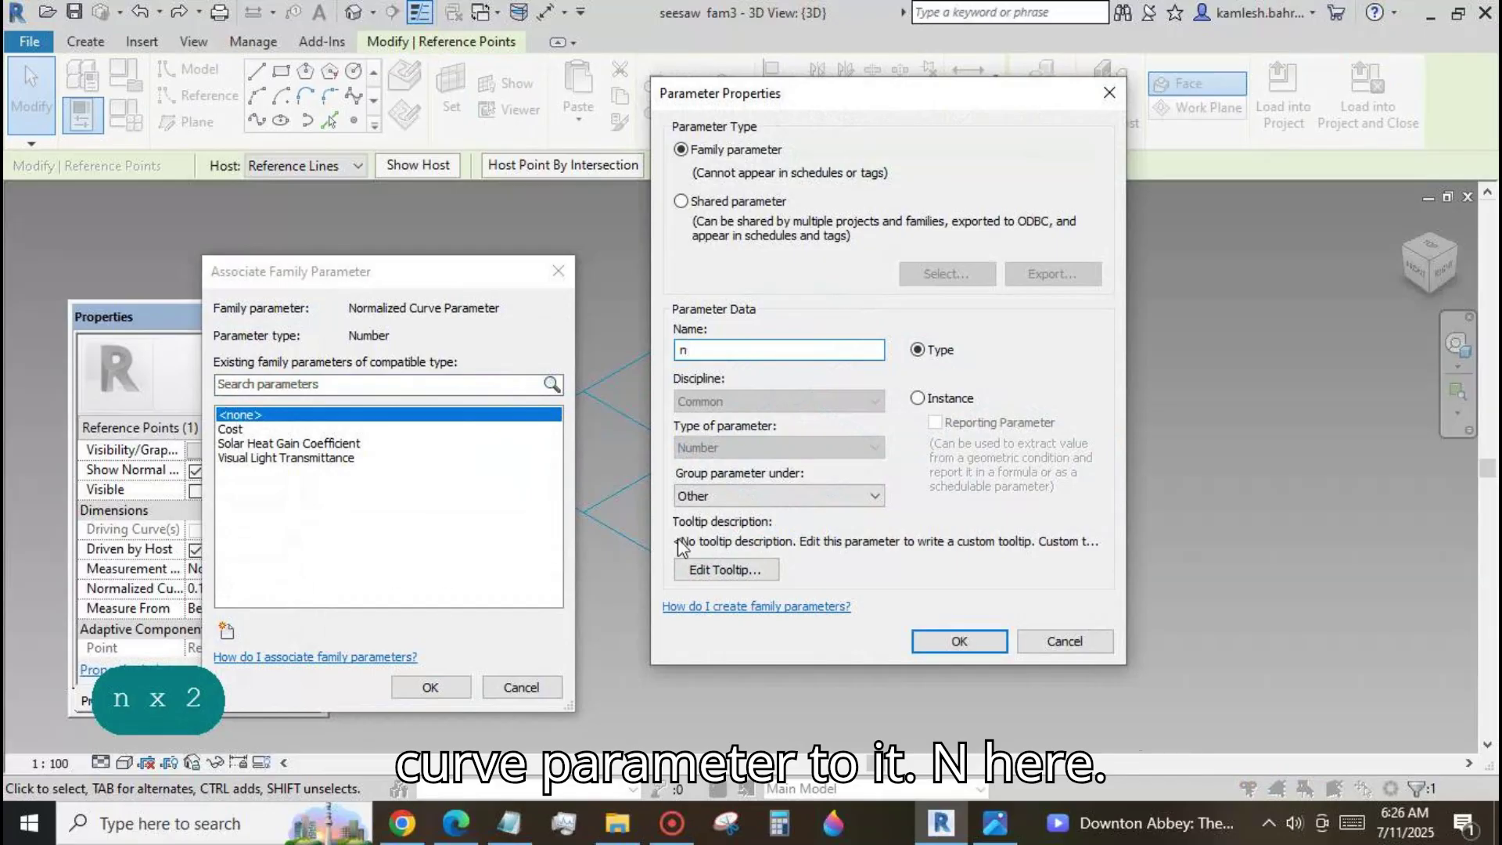
pyautogui.click(918, 400)
pyautogui.click(959, 641)
pyautogui.click(431, 687)
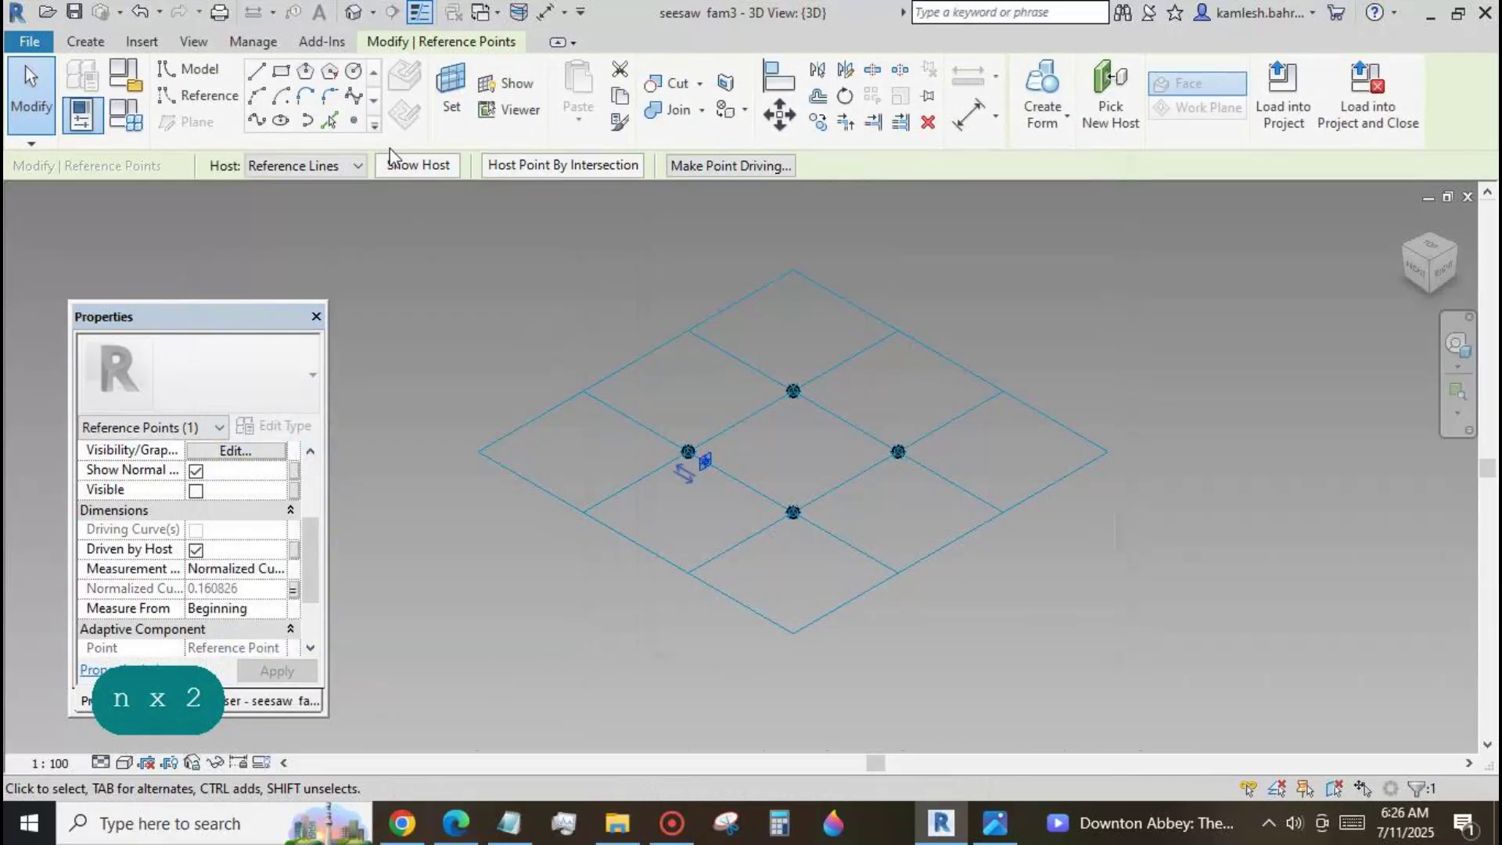
# Place a second reference point on the same lower-left reference line and set it to measure from End.
pyautogui.click(354, 119)
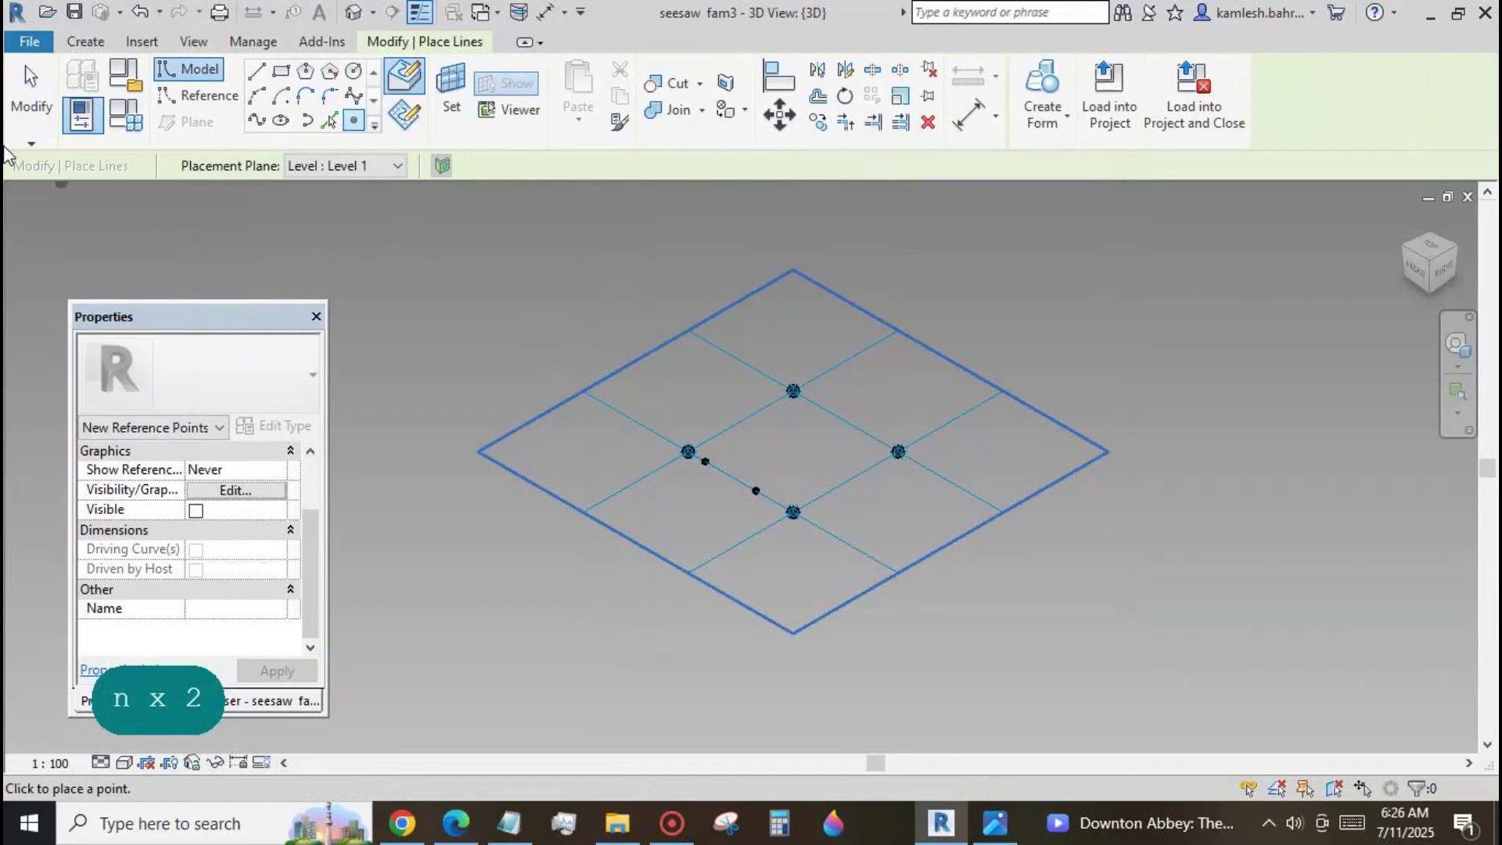
pyautogui.click(30, 86)
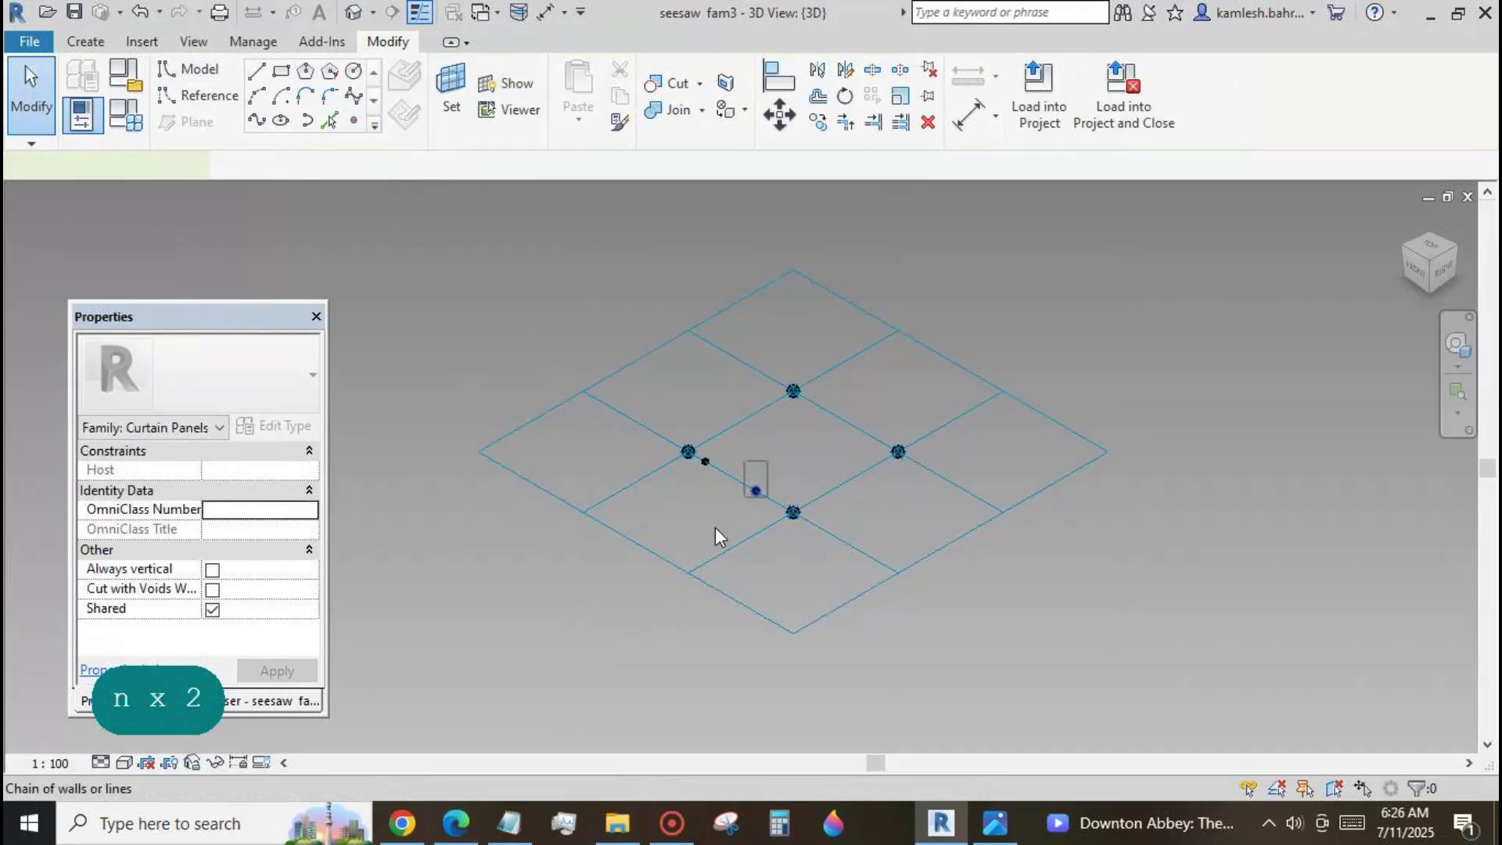
pyautogui.click(756, 491)
pyautogui.scroll(-5, 312, 591)
pyautogui.click(278, 628)
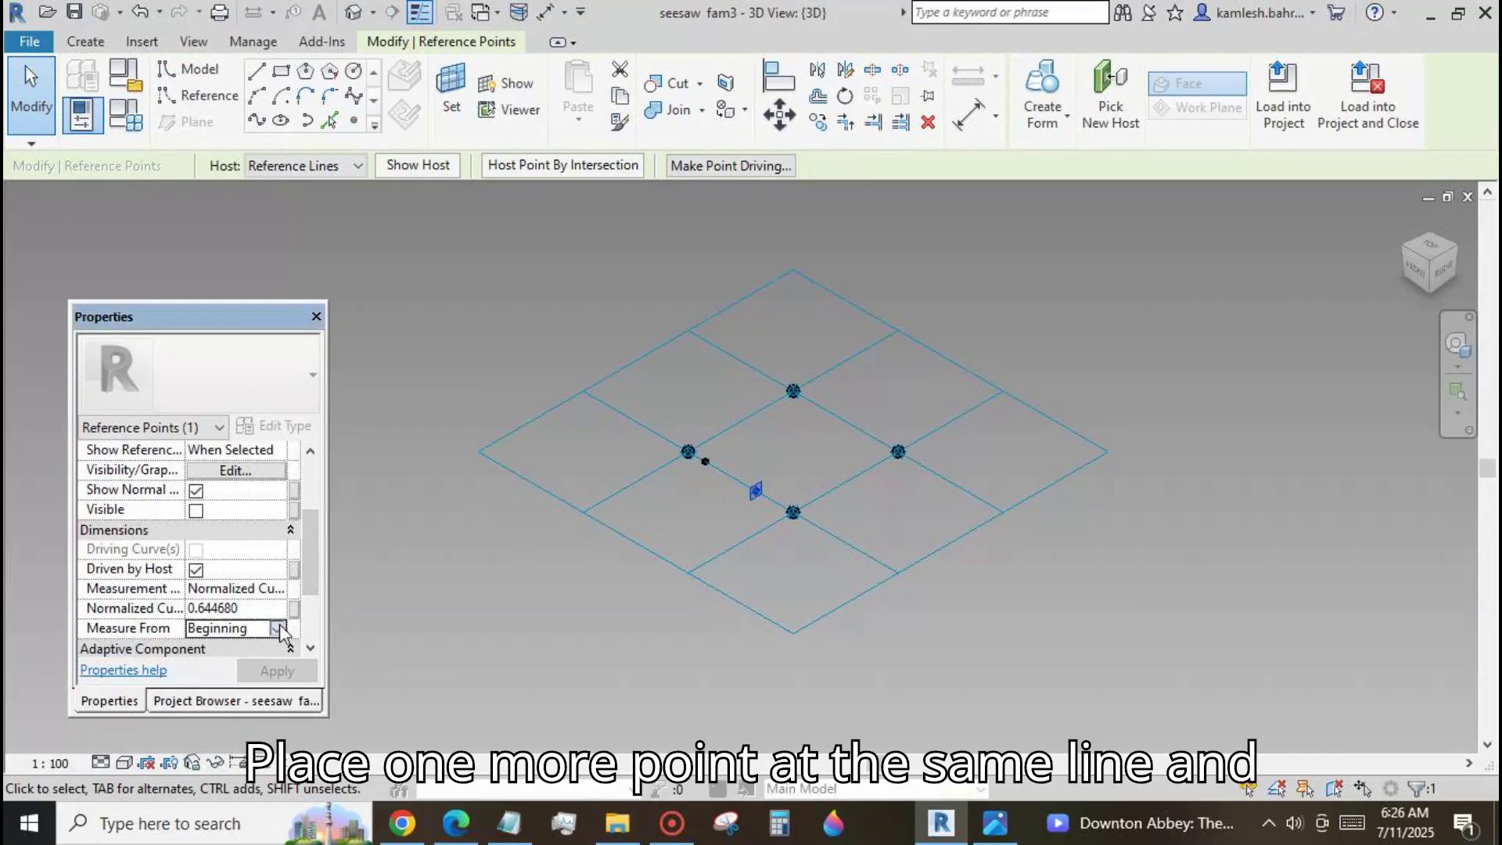
pyautogui.click(278, 629)
pyautogui.click(285, 645)
# Link the second point's Normalized Curve Parameter to the existing parameter n.
pyautogui.click(293, 608)
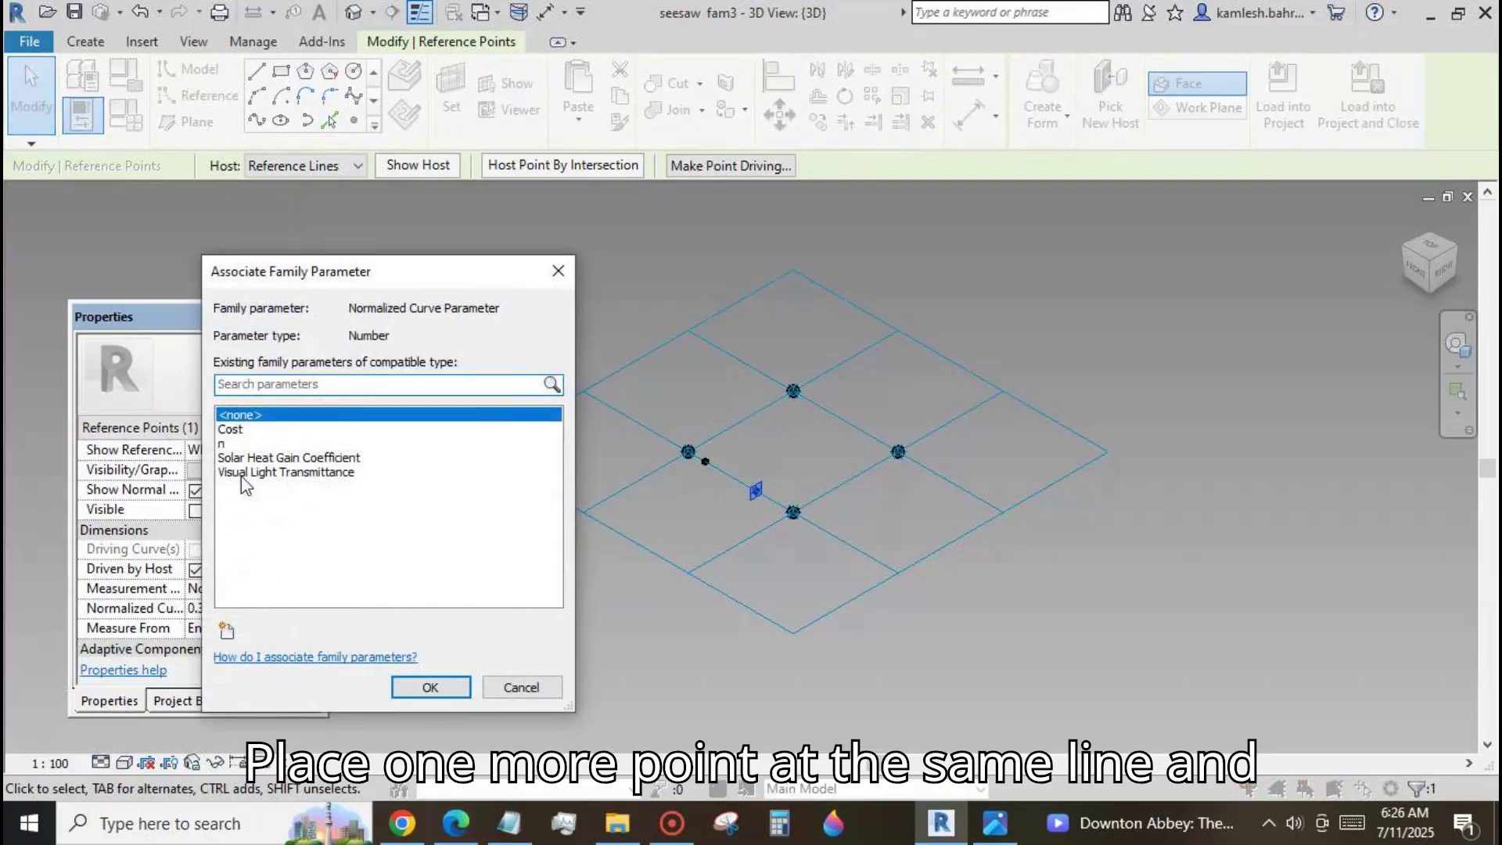
pyautogui.click(222, 444)
pyautogui.click(429, 687)
pyautogui.click(542, 476)
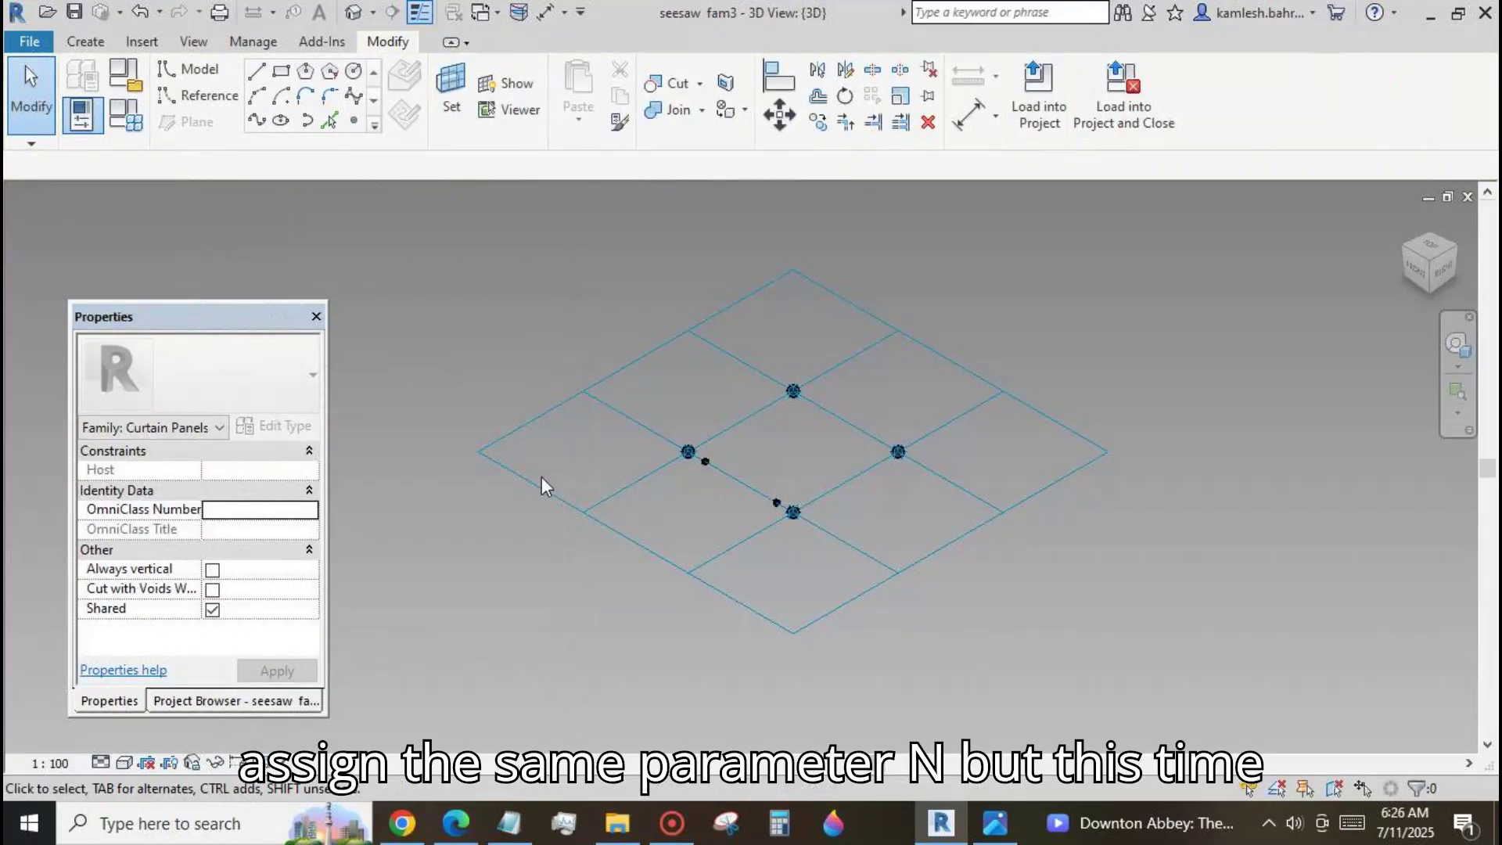
# Place a reference point on the opposite, upper-right reference line, close to its upper adaptive point.
pyautogui.click(353, 120)
pyautogui.click(813, 404)
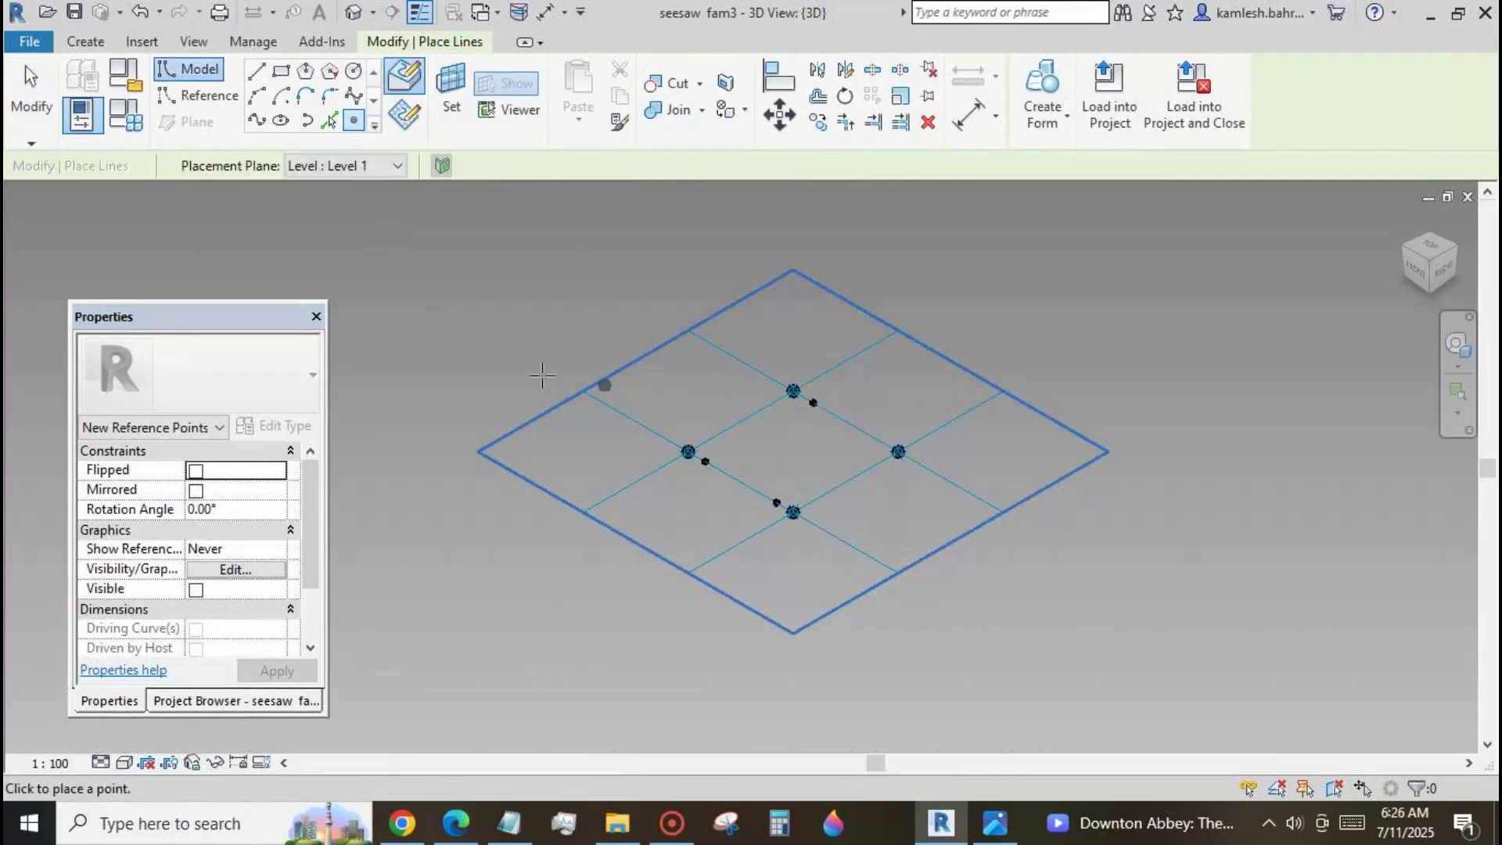
pyautogui.click(31, 86)
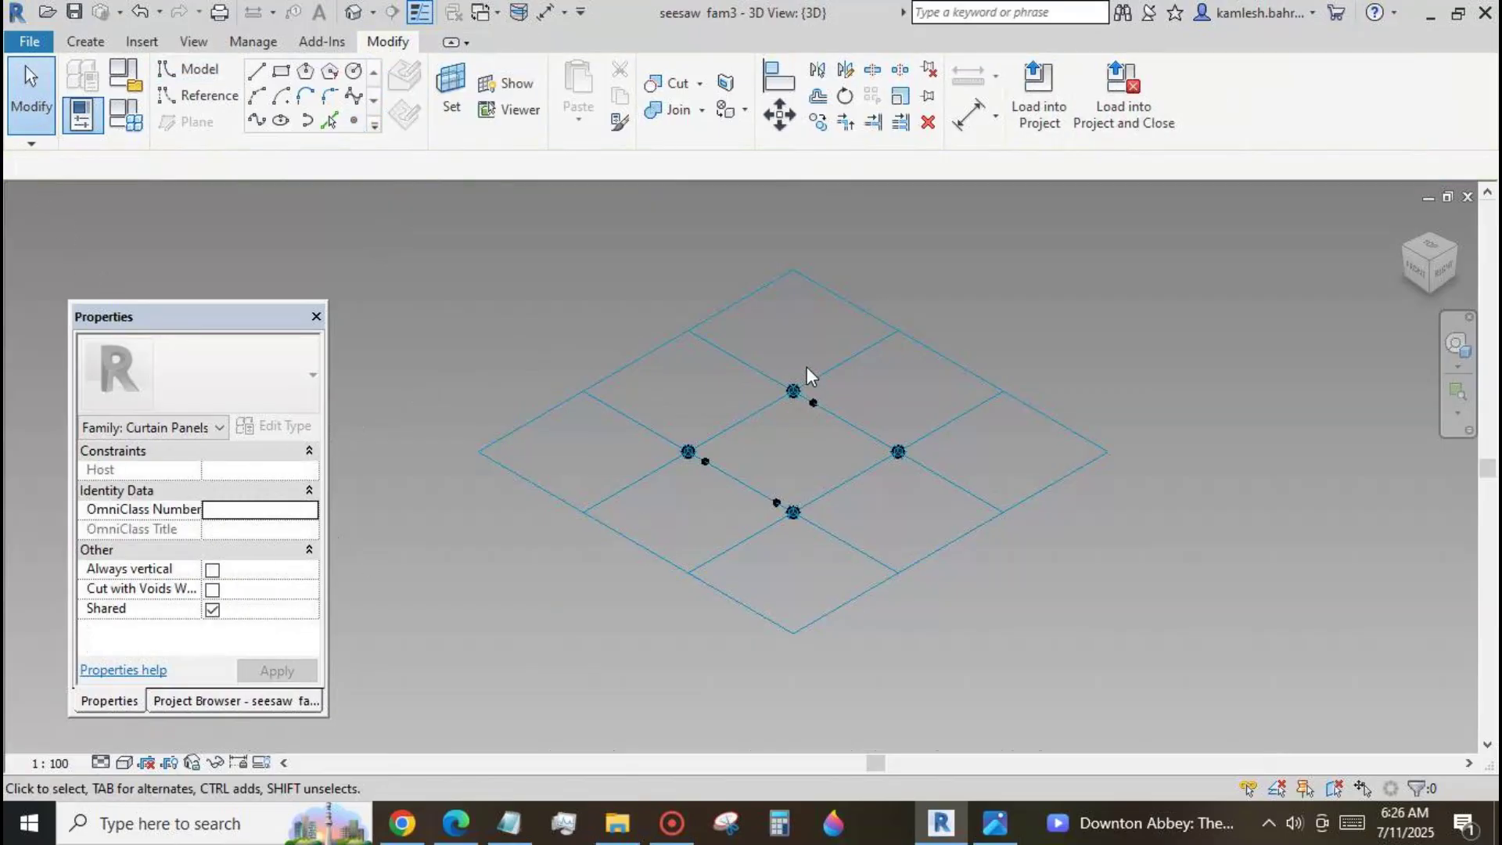
# Link the upper-right line point's Normalized Curve Parameter to n, keeping it measured from Beginning.
pyautogui.click(813, 402)
pyautogui.scroll(-3, 311, 579)
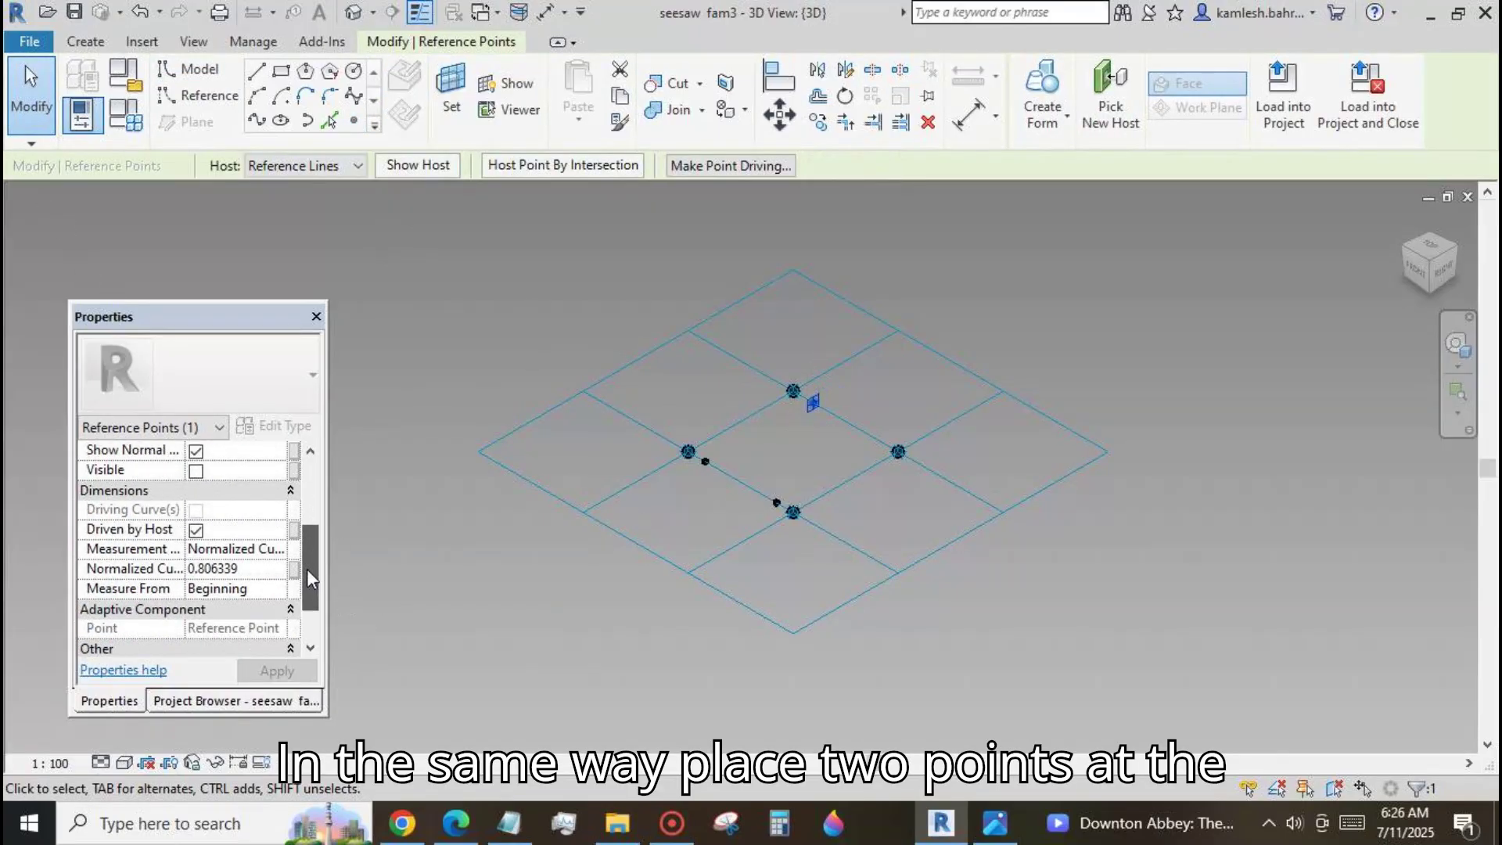
pyautogui.click(295, 569)
pyautogui.click(227, 443)
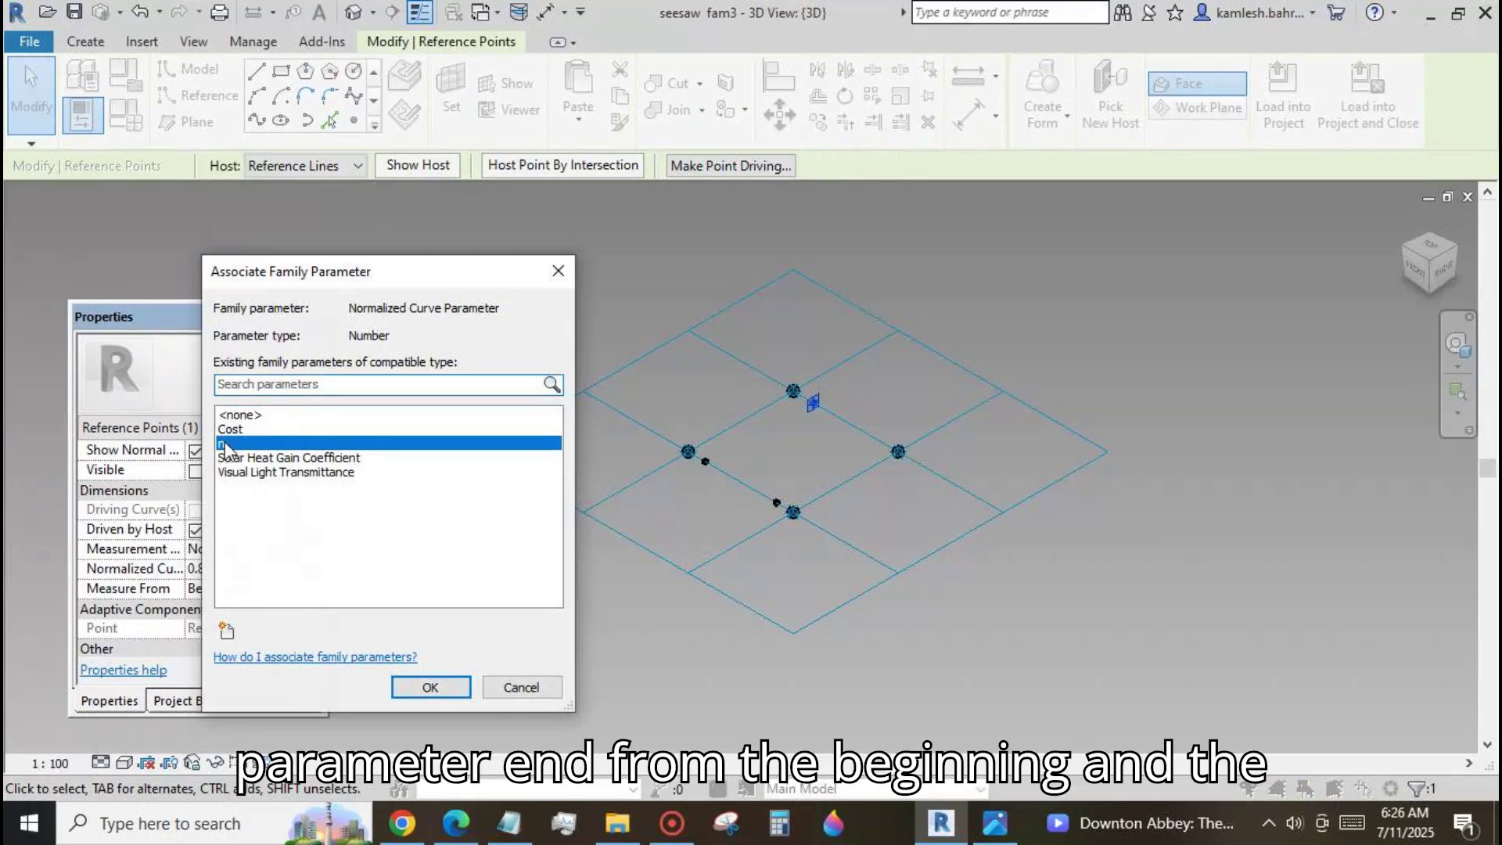
pyautogui.click(431, 688)
pyautogui.click(553, 671)
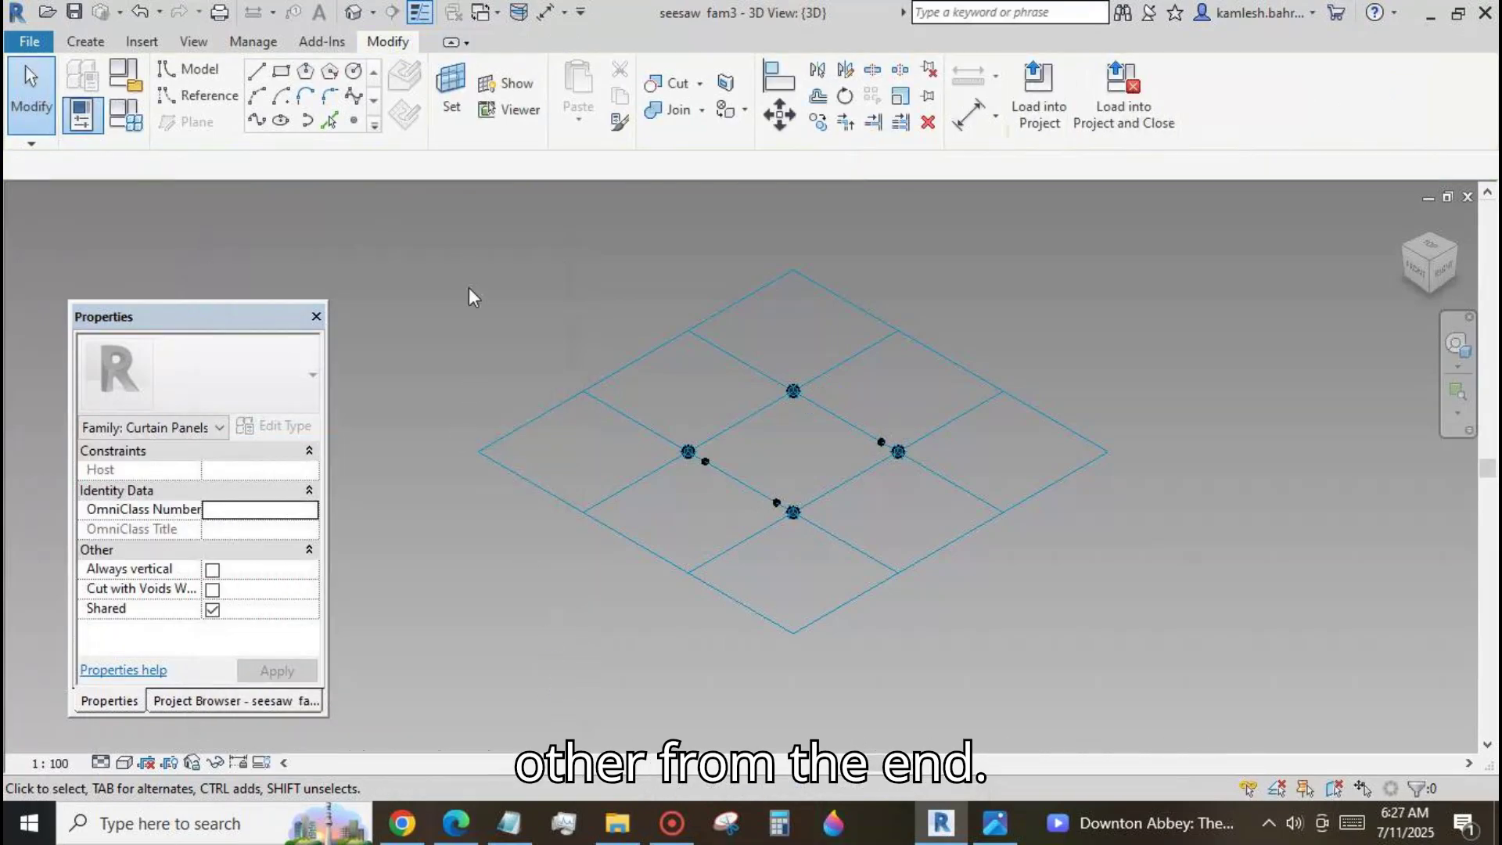
# Place another reference point near the upper end of the upper-right reference line and set it to measure from End.
pyautogui.click(353, 119)
pyautogui.click(813, 402)
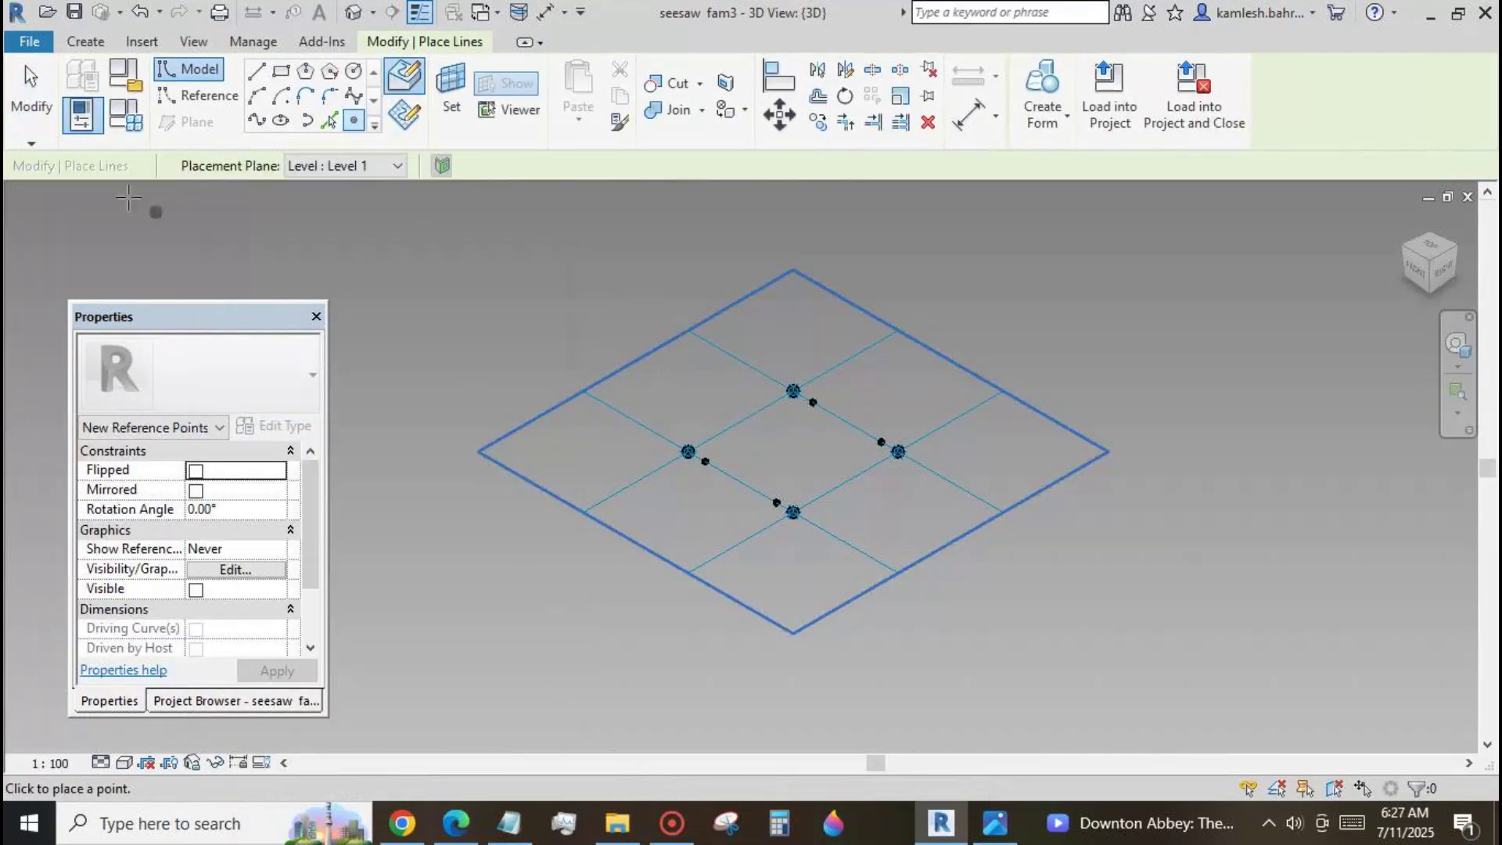
pyautogui.press('Escape')
pyautogui.press('Escape')
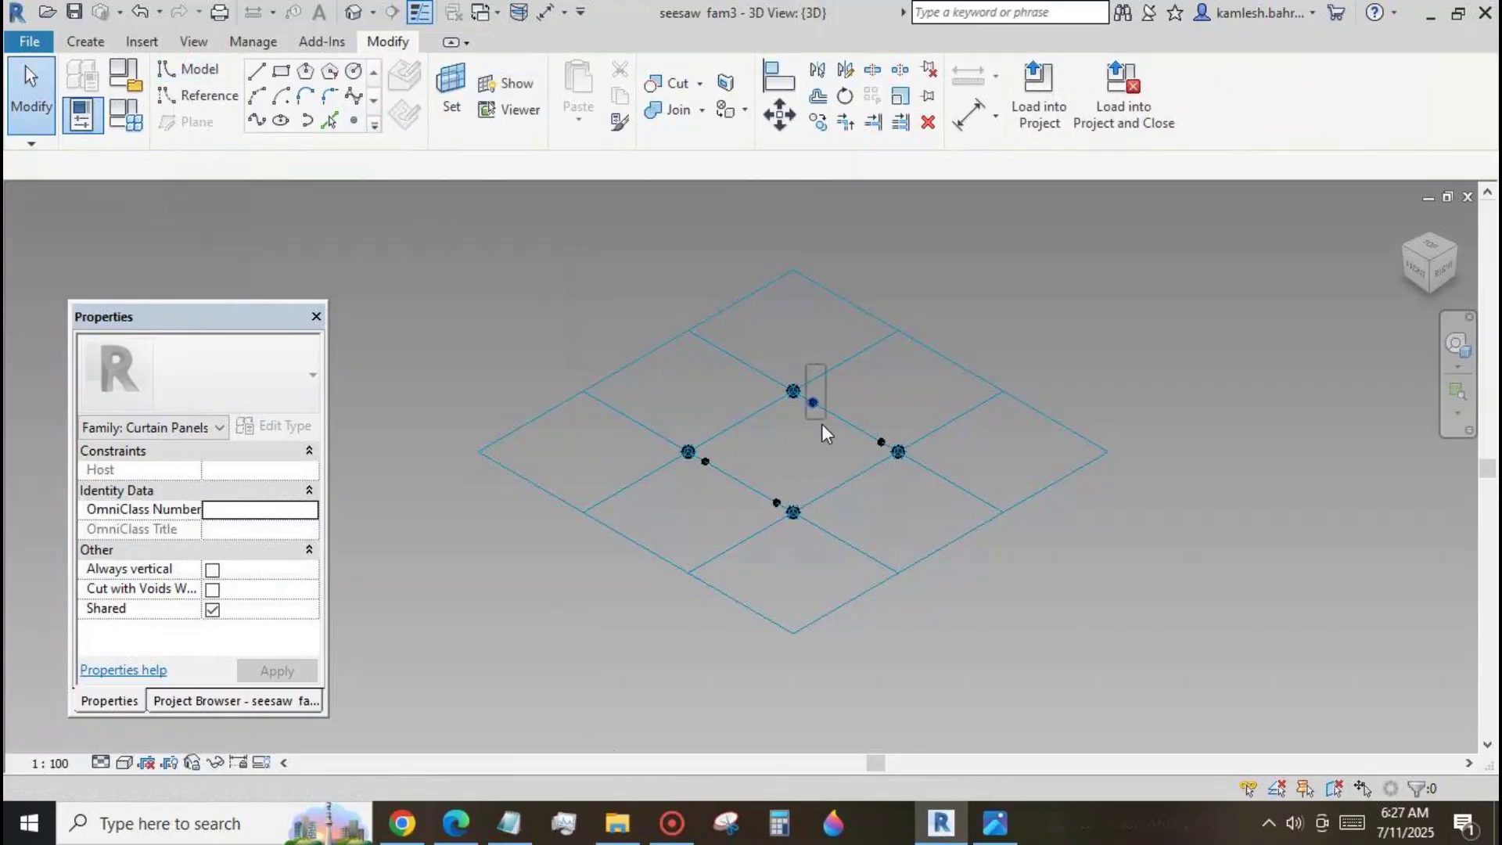
pyautogui.click(813, 402)
pyautogui.scroll(-5, 312, 553)
pyautogui.click(282, 549)
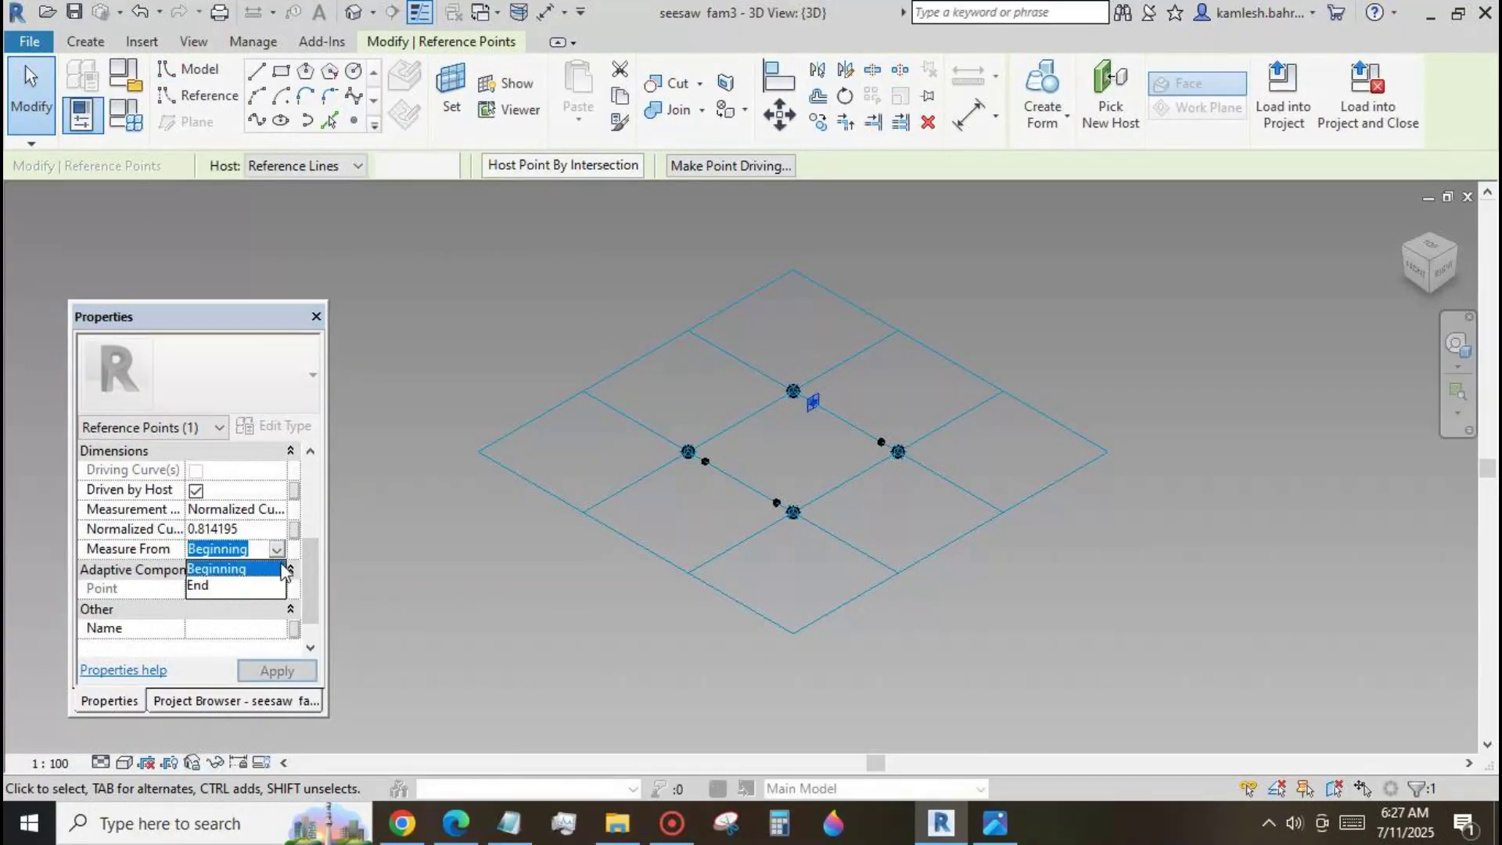
pyautogui.click(205, 587)
# Link the Normalized Curve Parameter of this End-measured point on the upper-right line to n.
pyautogui.click(293, 531)
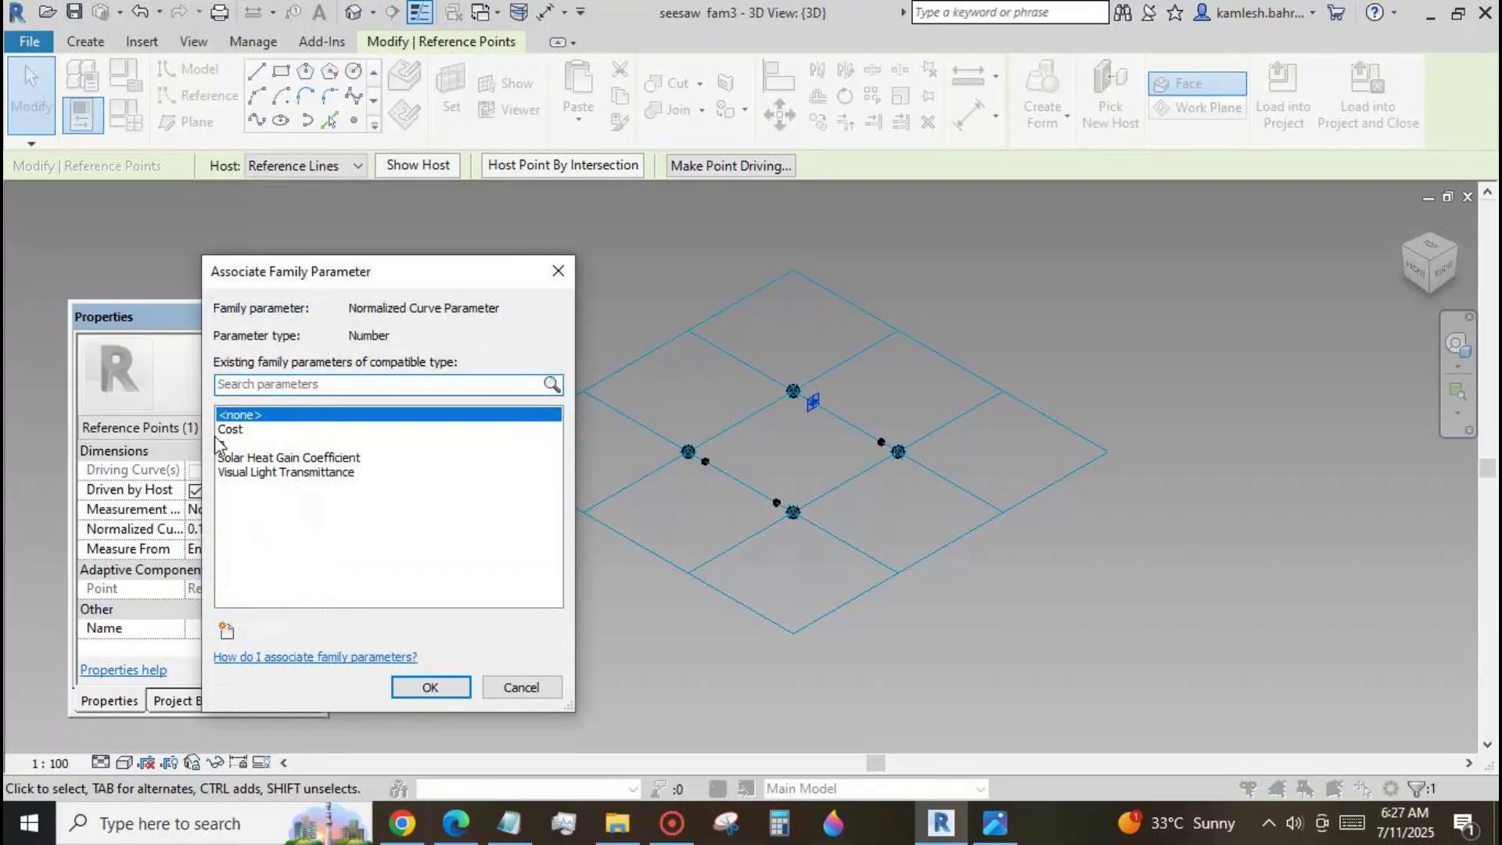
pyautogui.click(227, 444)
pyautogui.click(428, 682)
pyautogui.click(674, 665)
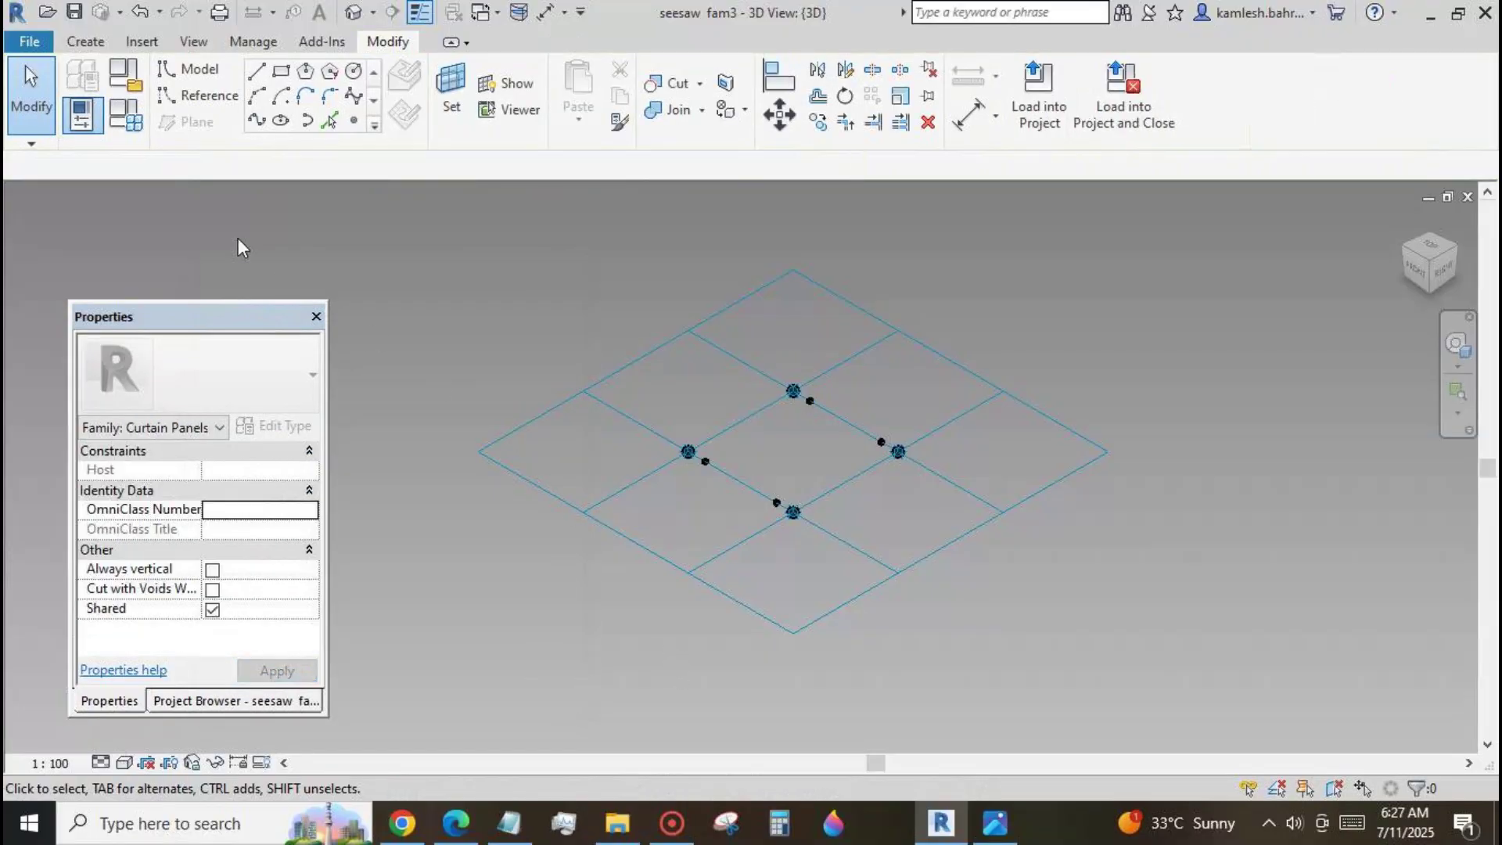
# Flex the points on the reference lines by trying n values of 0.2, 0.3 and 0.4.
pyautogui.click(121, 116)
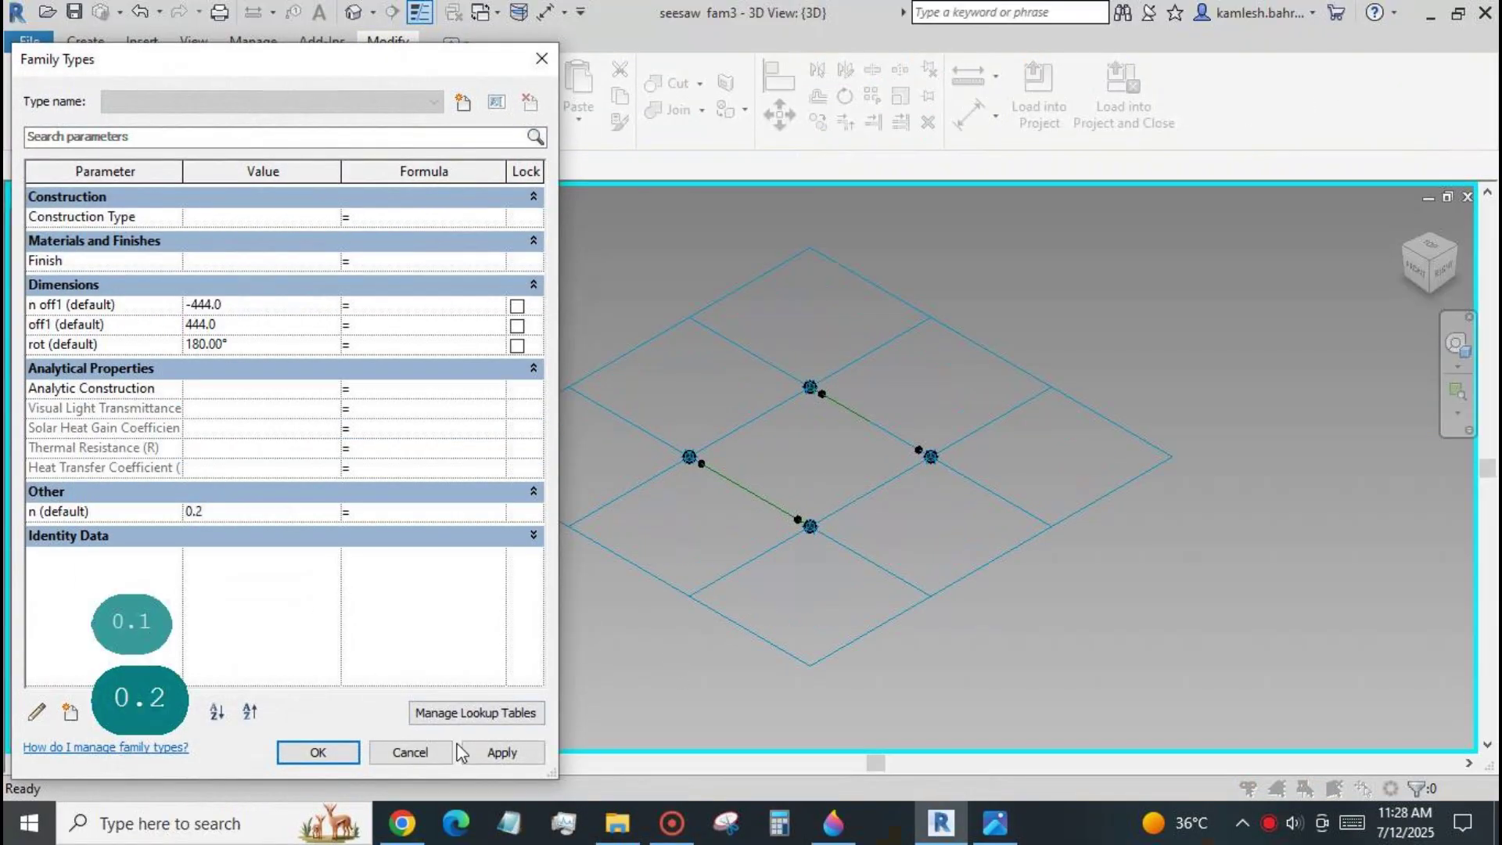
pyautogui.click(462, 752)
pyautogui.doubleClick(268, 519)
pyautogui.write('0.')
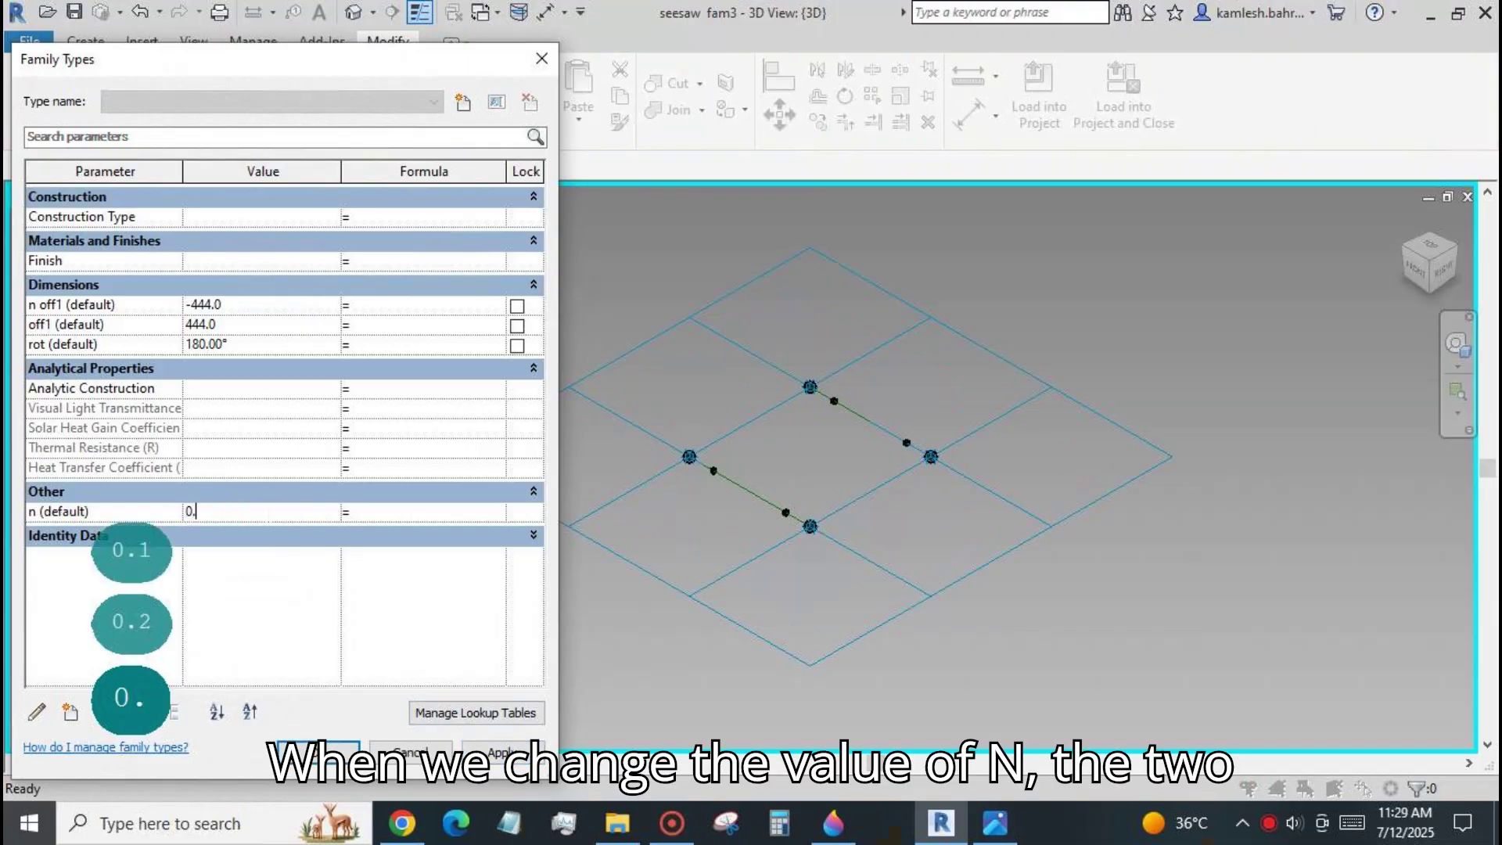
pyautogui.click(489, 754)
pyautogui.doubleClick(270, 512)
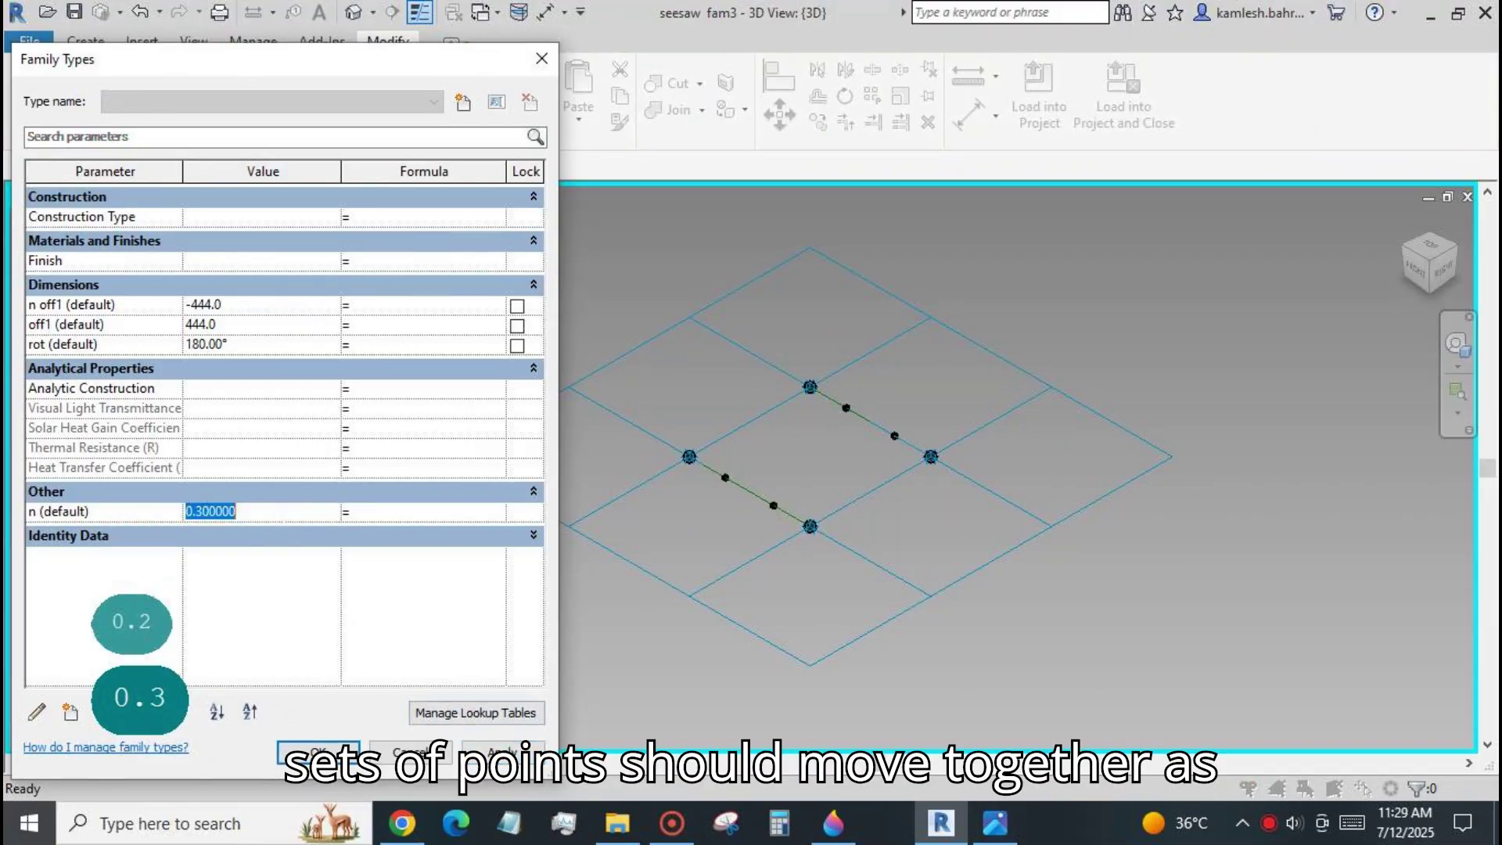
pyautogui.write('0.4')
pyautogui.click(502, 752)
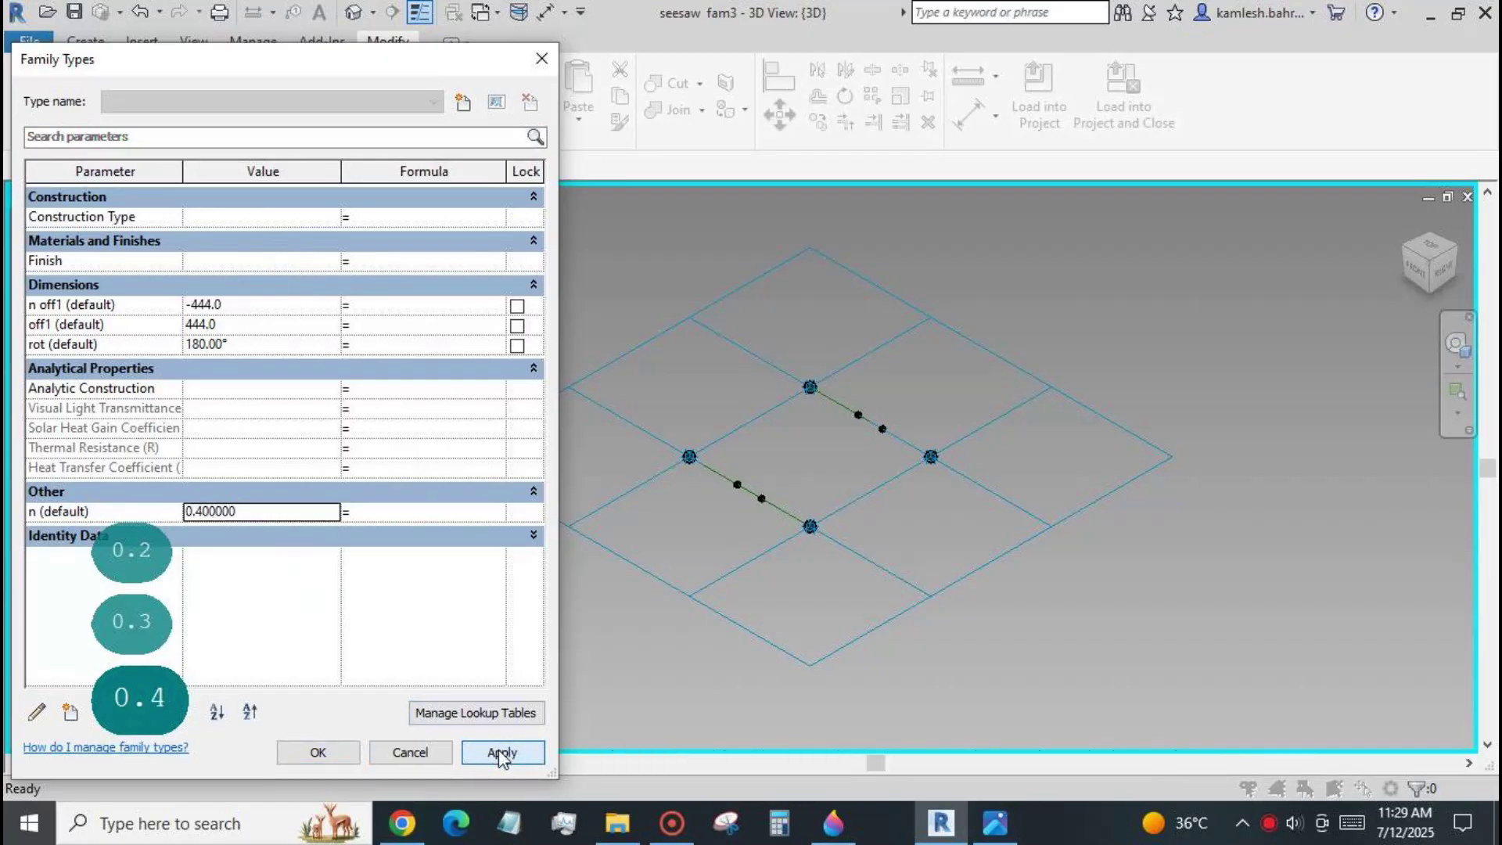
# Set the n parameter to 0.25 and save the seesaw fam3 family.
pyautogui.click(255, 515)
pyautogui.write('0.25')
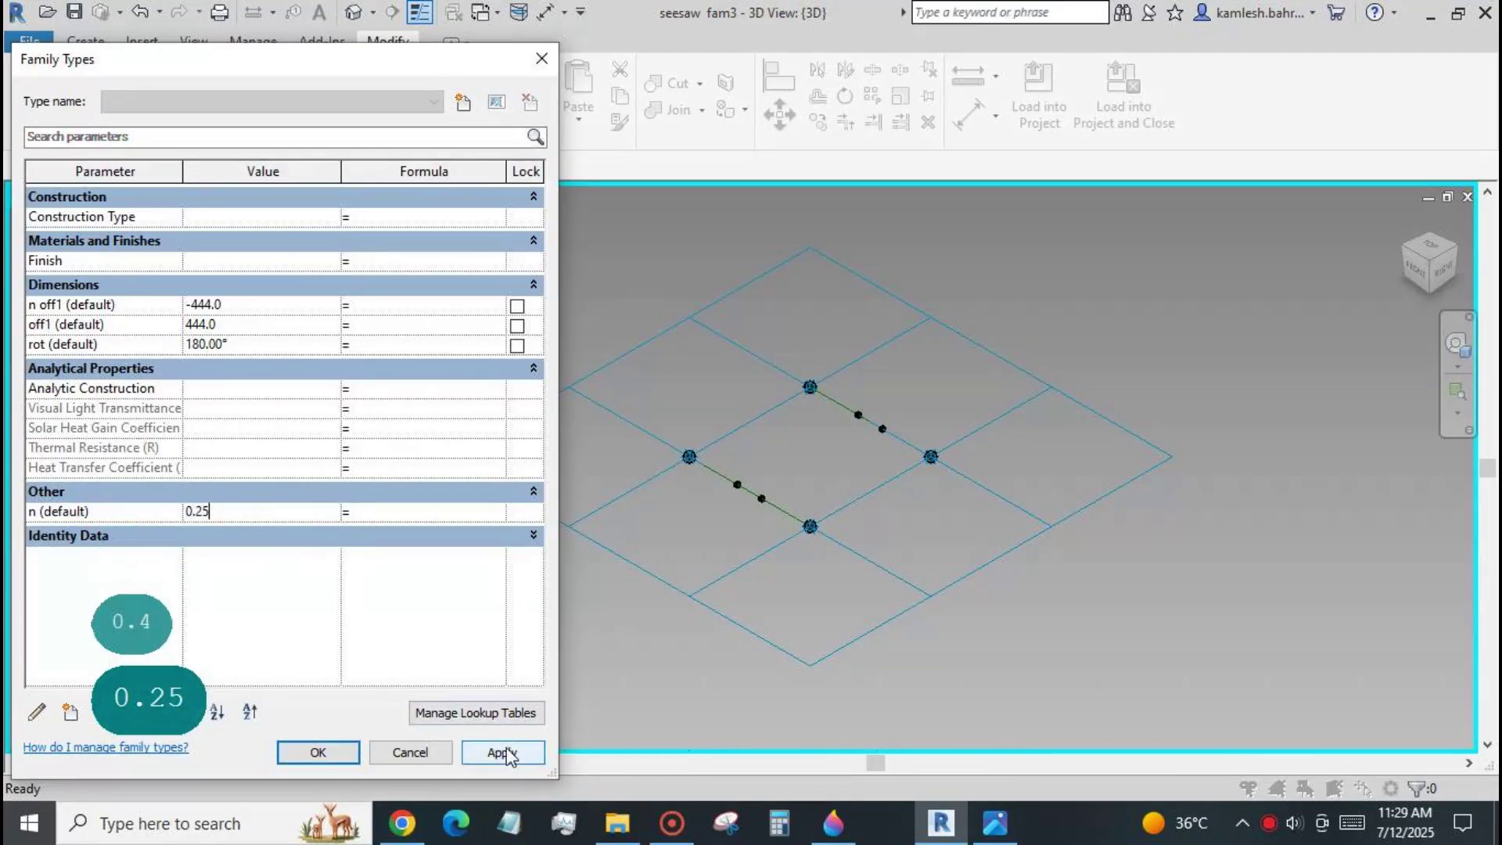
pyautogui.click(502, 753)
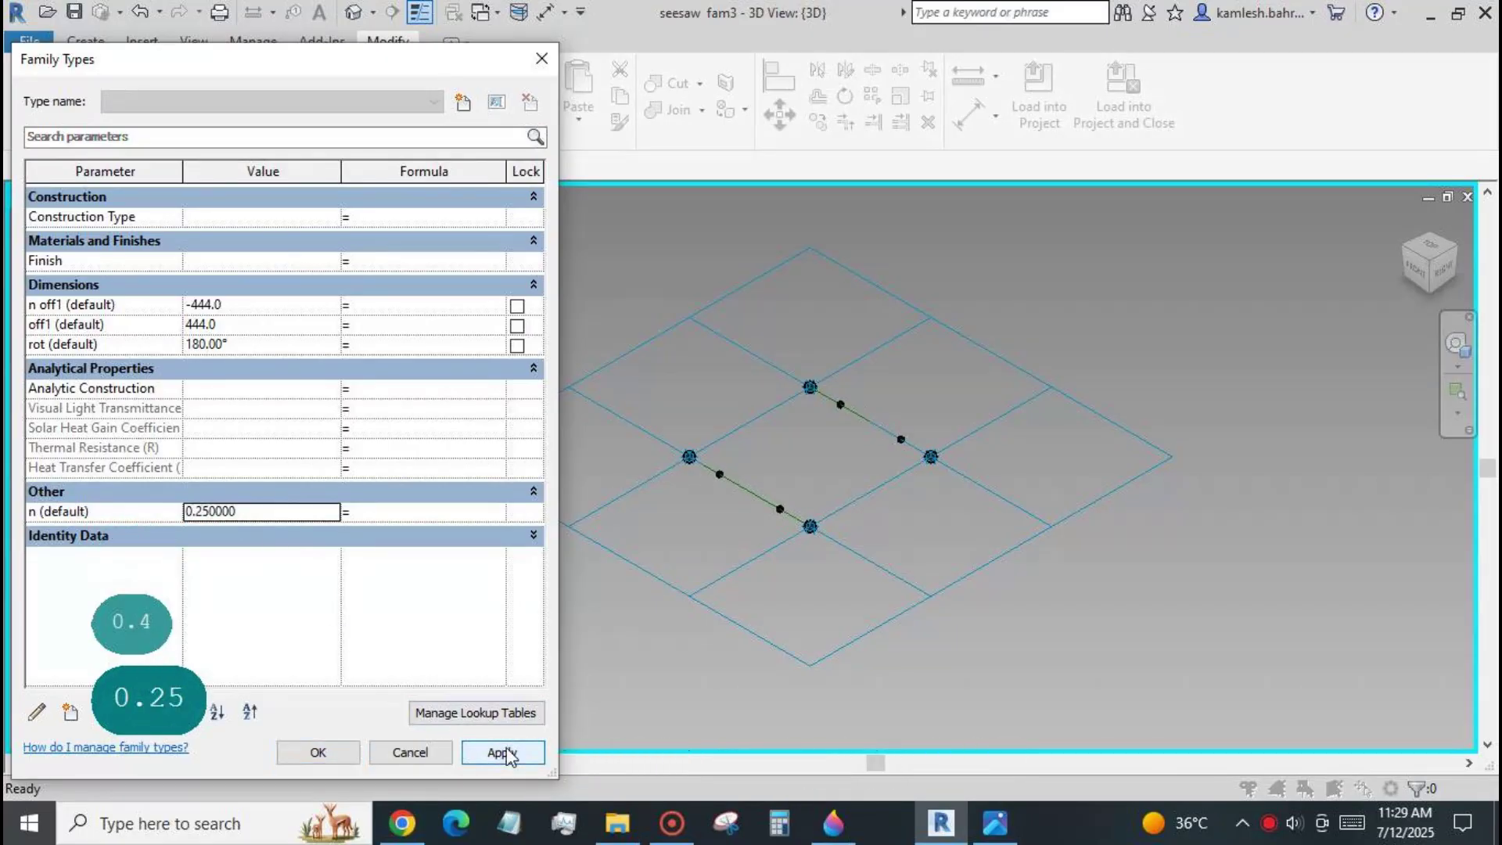
pyautogui.click(319, 752)
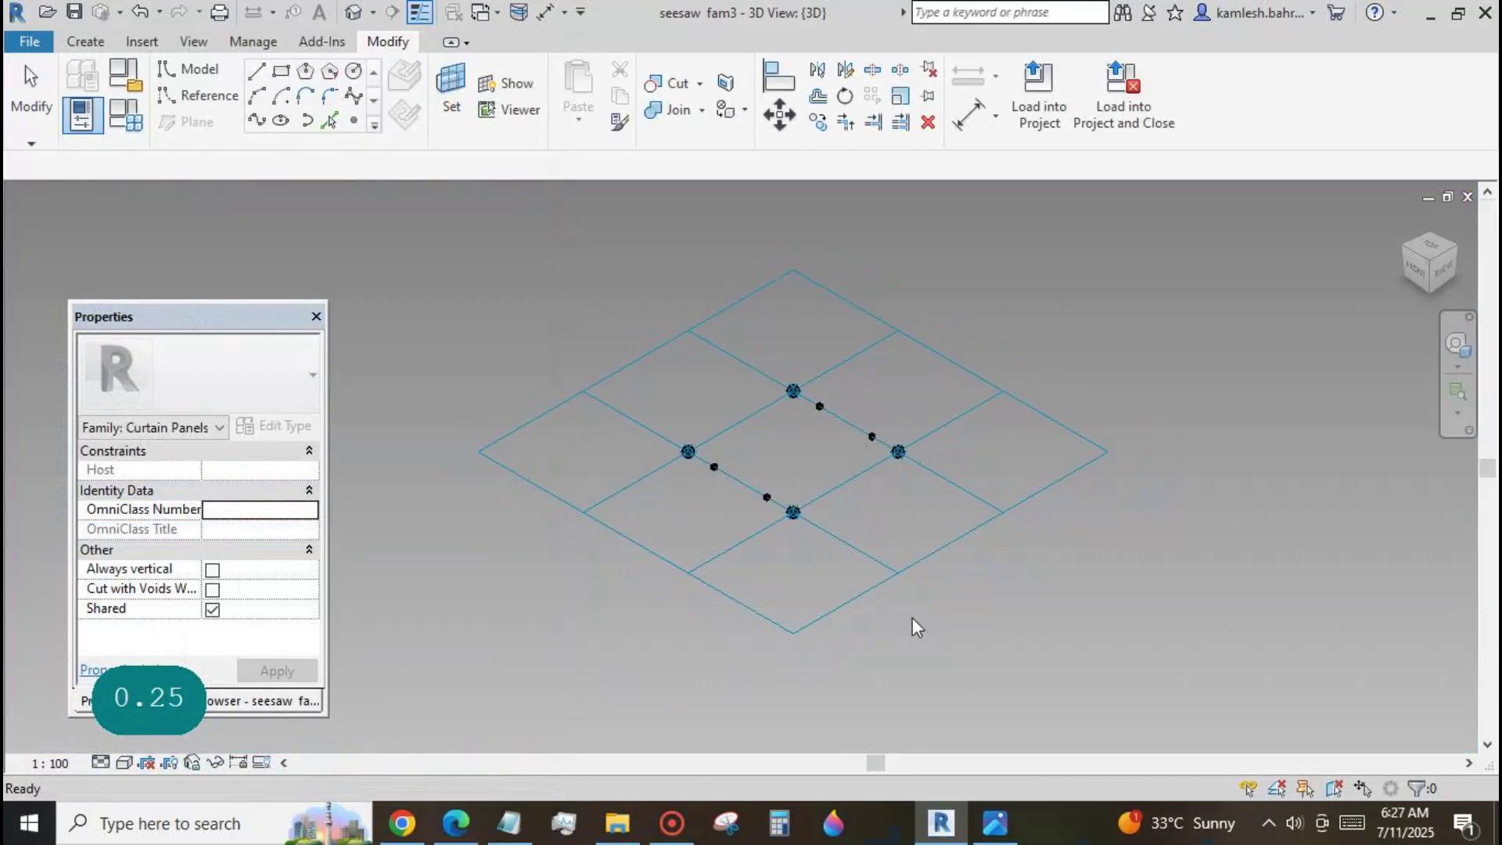
pyautogui.scroll(-2, 954, 595)
pyautogui.click(78, 15)
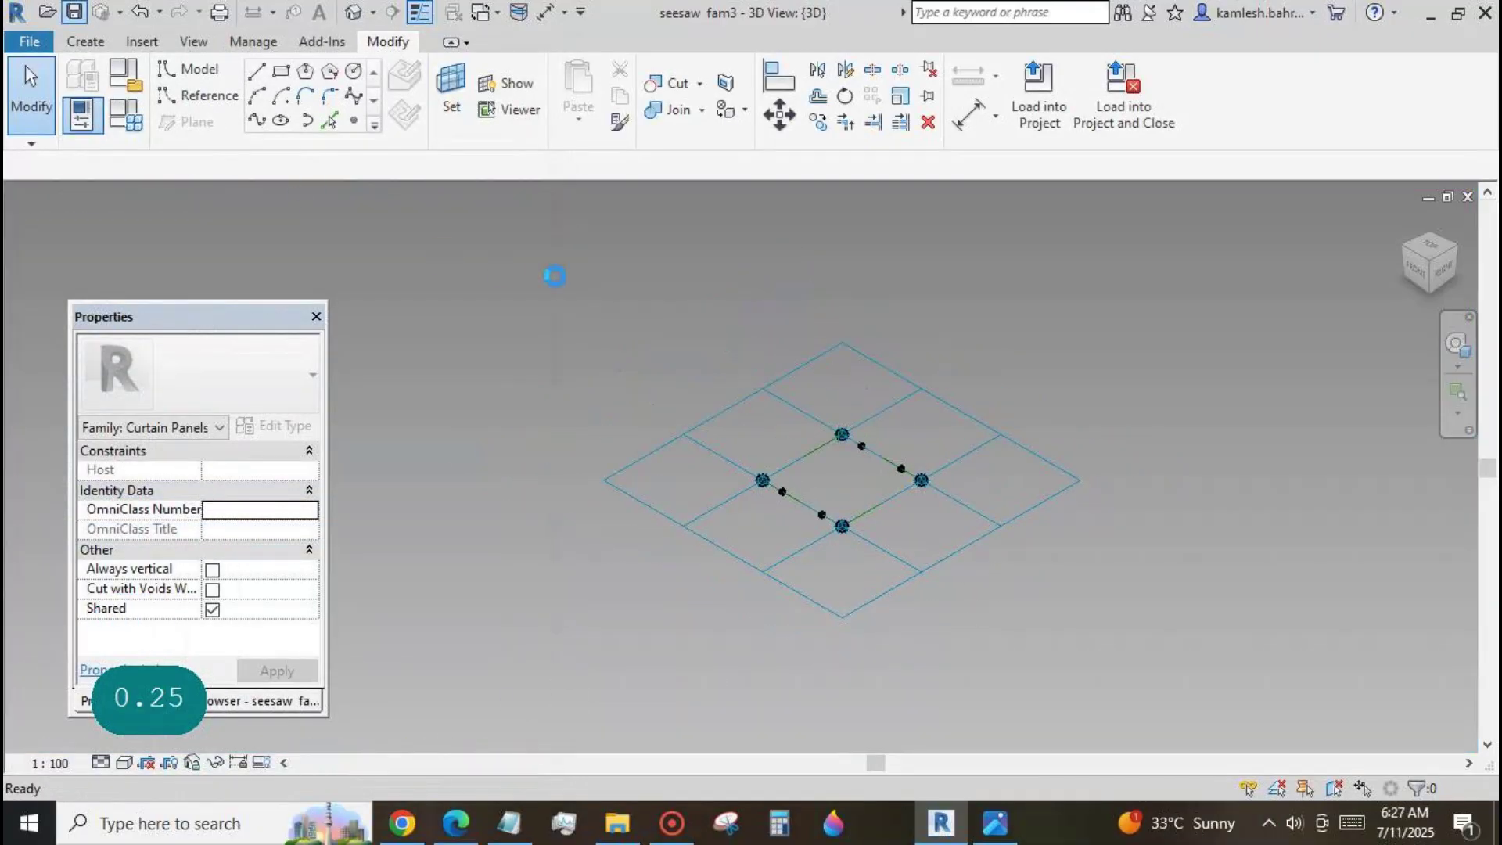
# Load the zigzag family seesaw fam 2 into seesaw fam3, with its Always vertical and Shared options checked first.
pyautogui.click(493, 19)
pyautogui.click(368, 64)
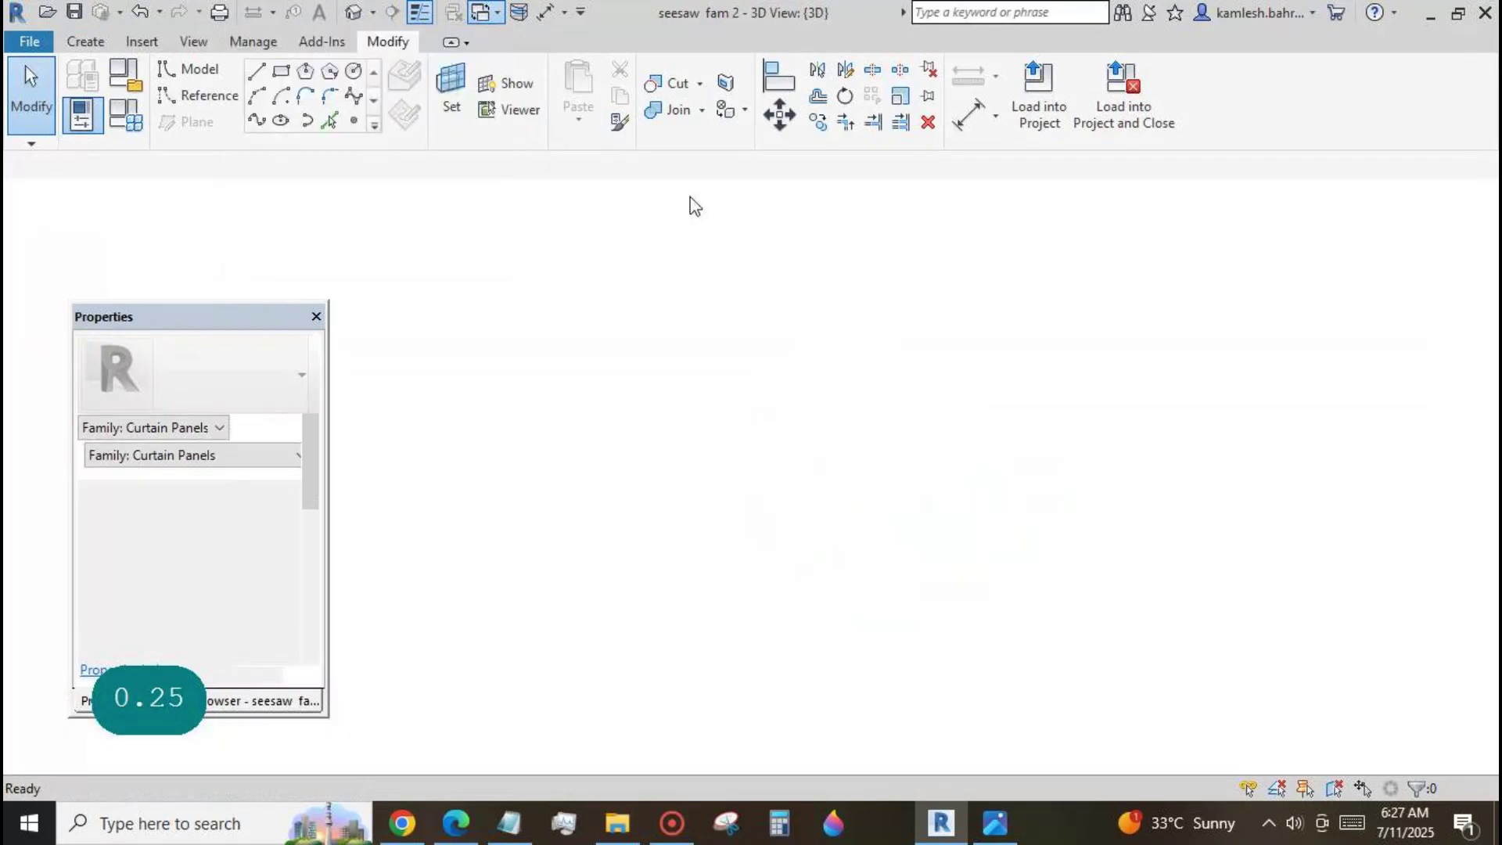
pyautogui.click(1041, 109)
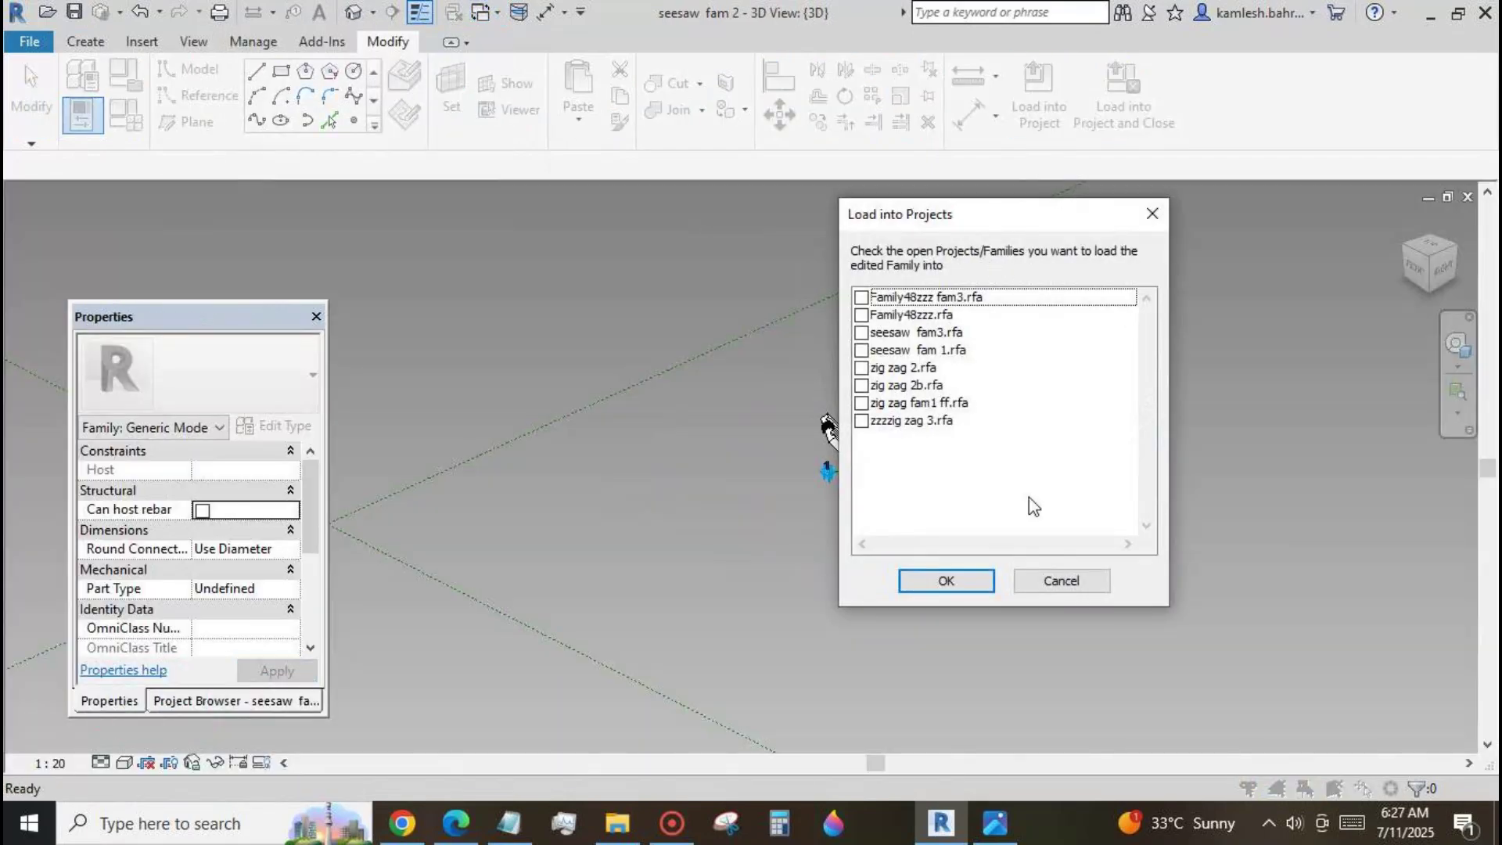
pyautogui.click(1041, 583)
pyautogui.scroll(-3, 174, 574)
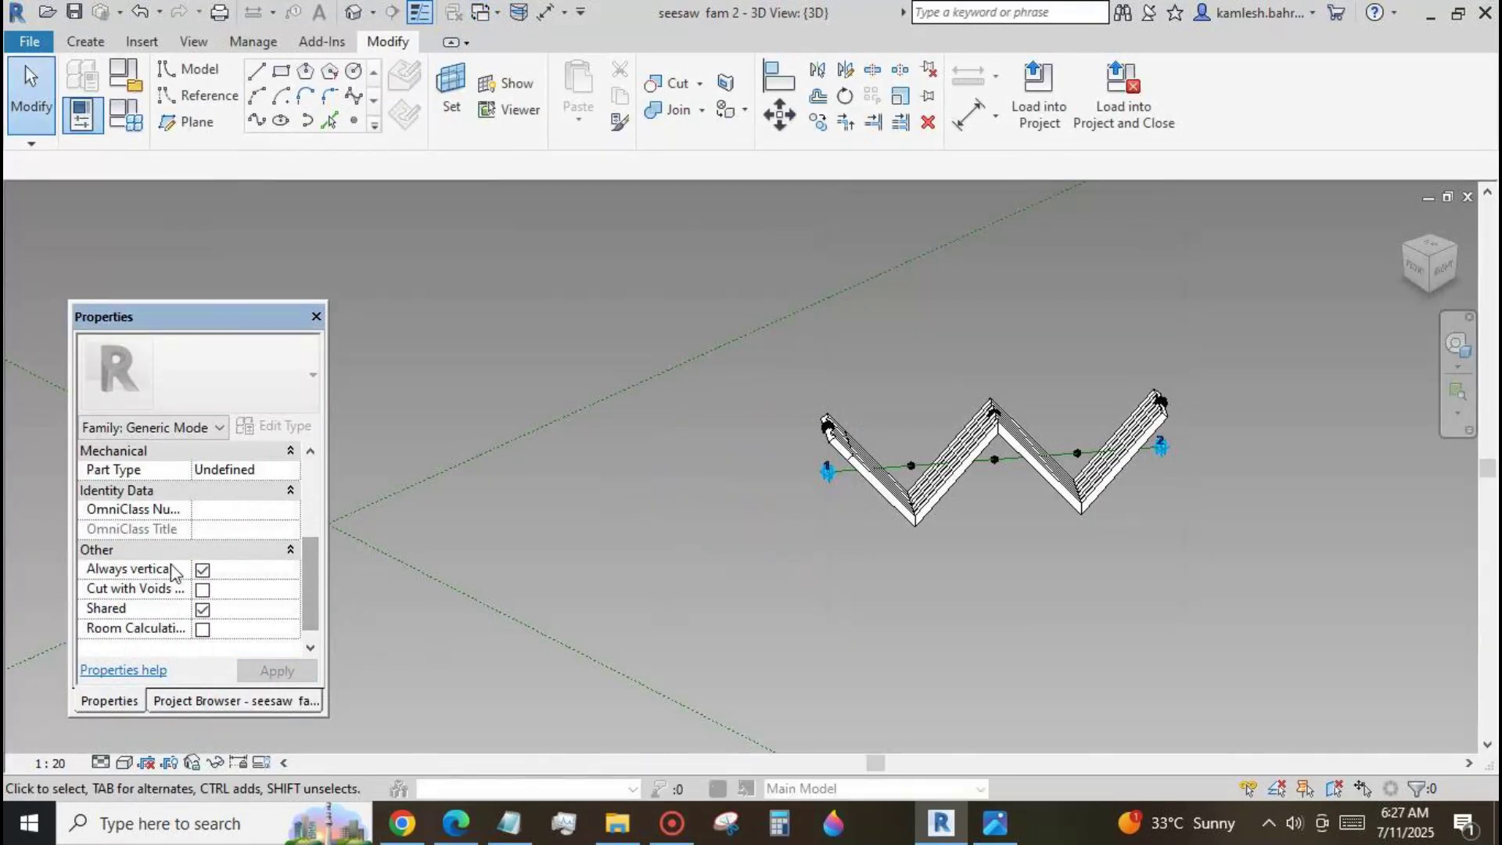
pyautogui.click(1040, 101)
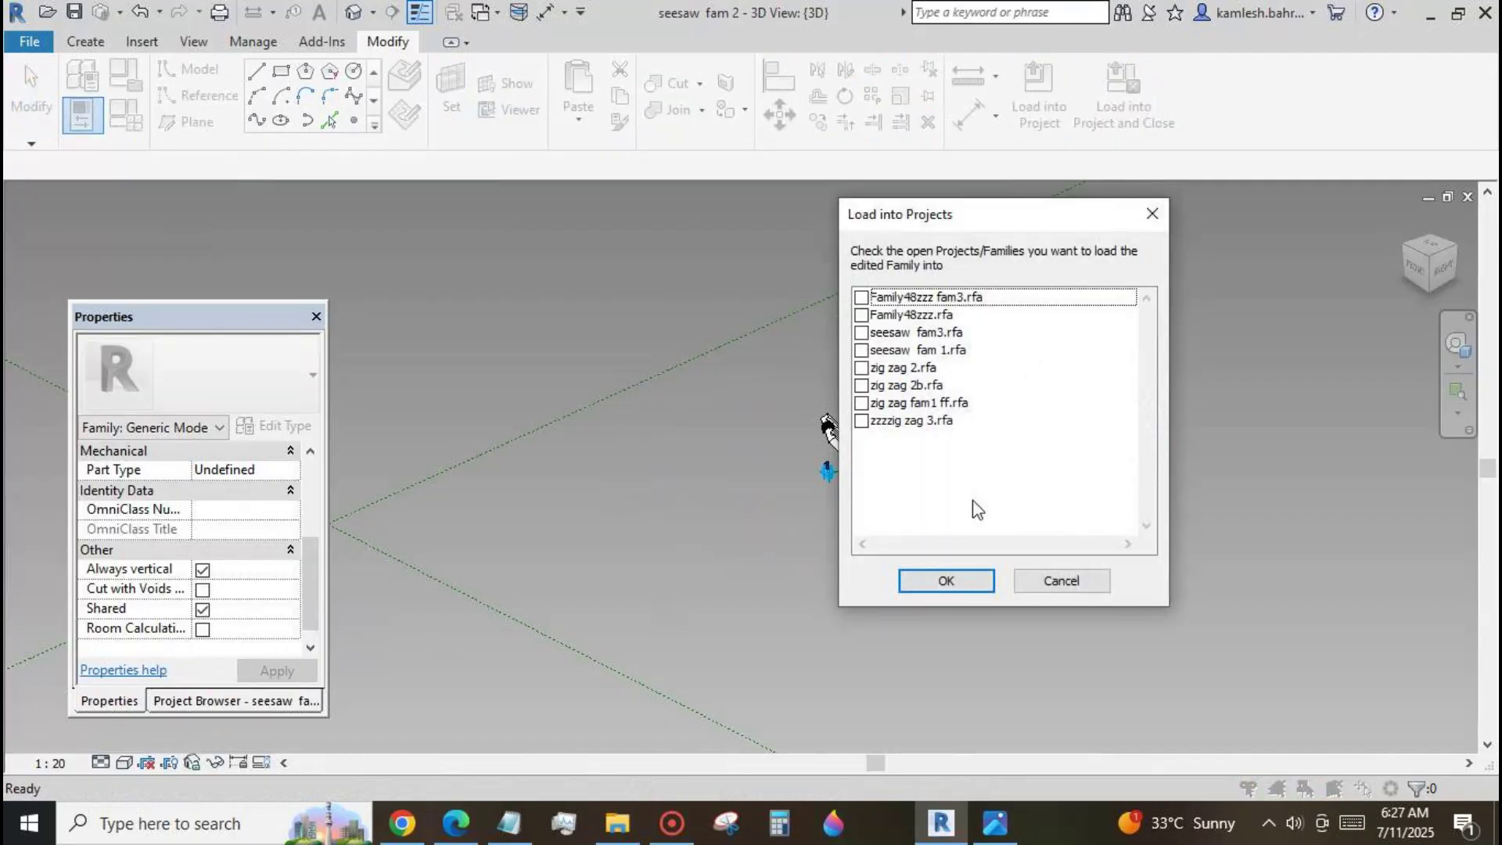
pyautogui.click(907, 332)
pyautogui.click(947, 581)
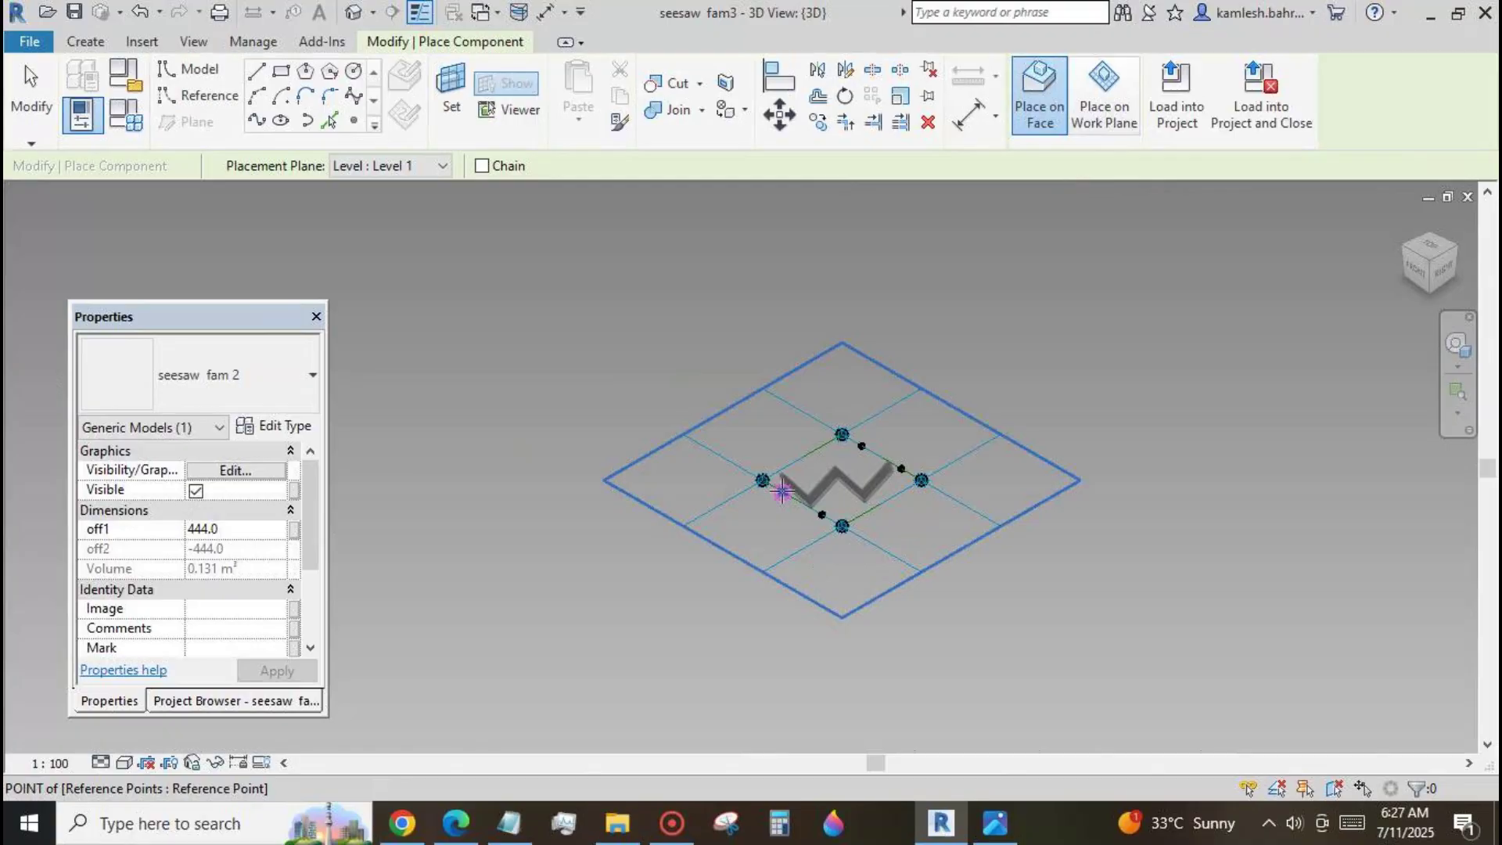
# Place two seesaw fam 2 components, each spanning a reference point on the lower-left line and the matching point on the upper-right line.
pyautogui.click(862, 446)
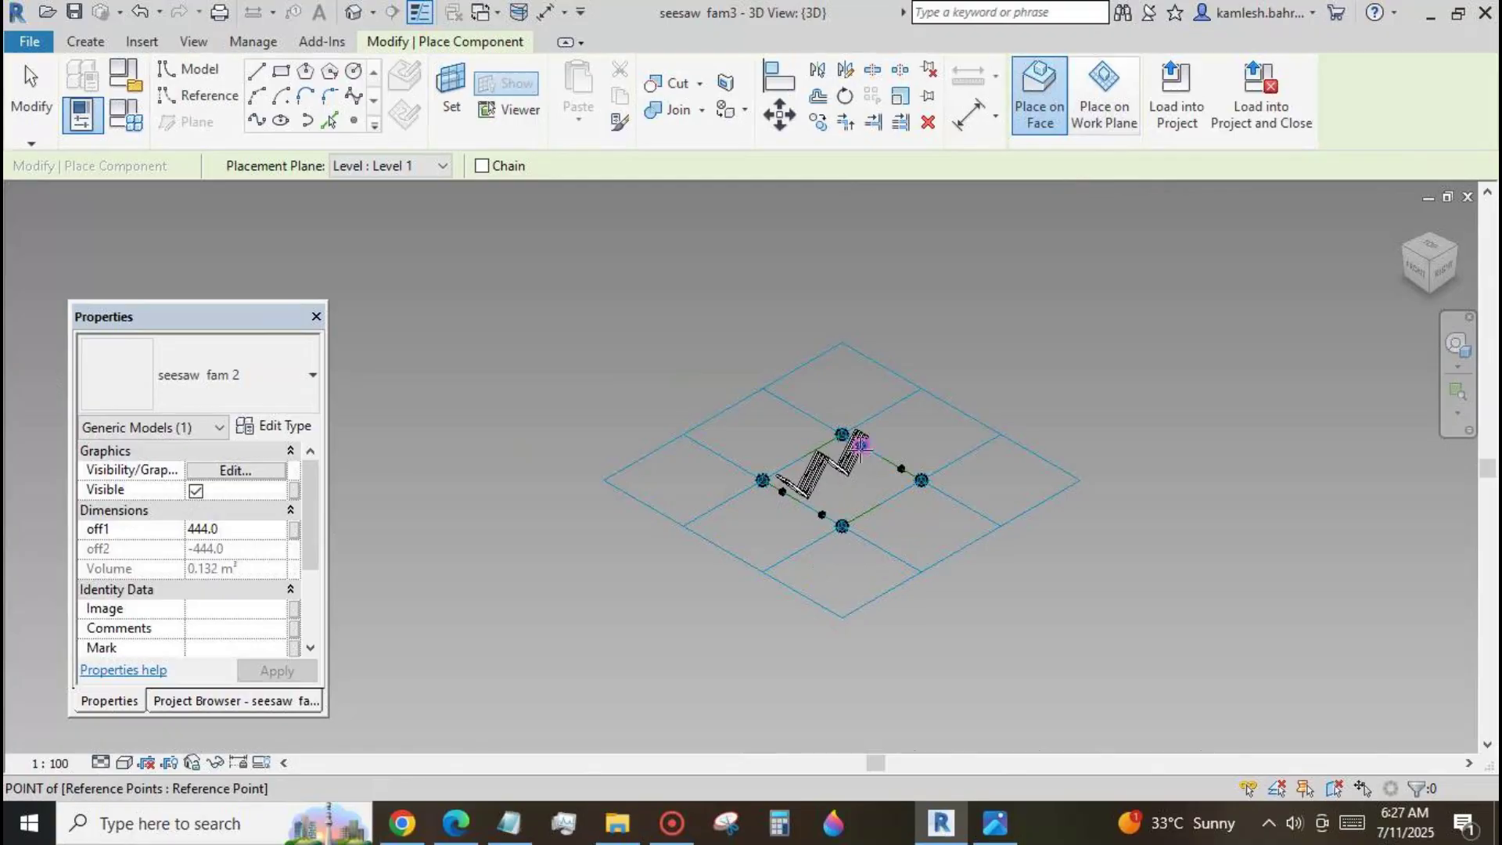
pyautogui.click(822, 514)
pyautogui.click(902, 469)
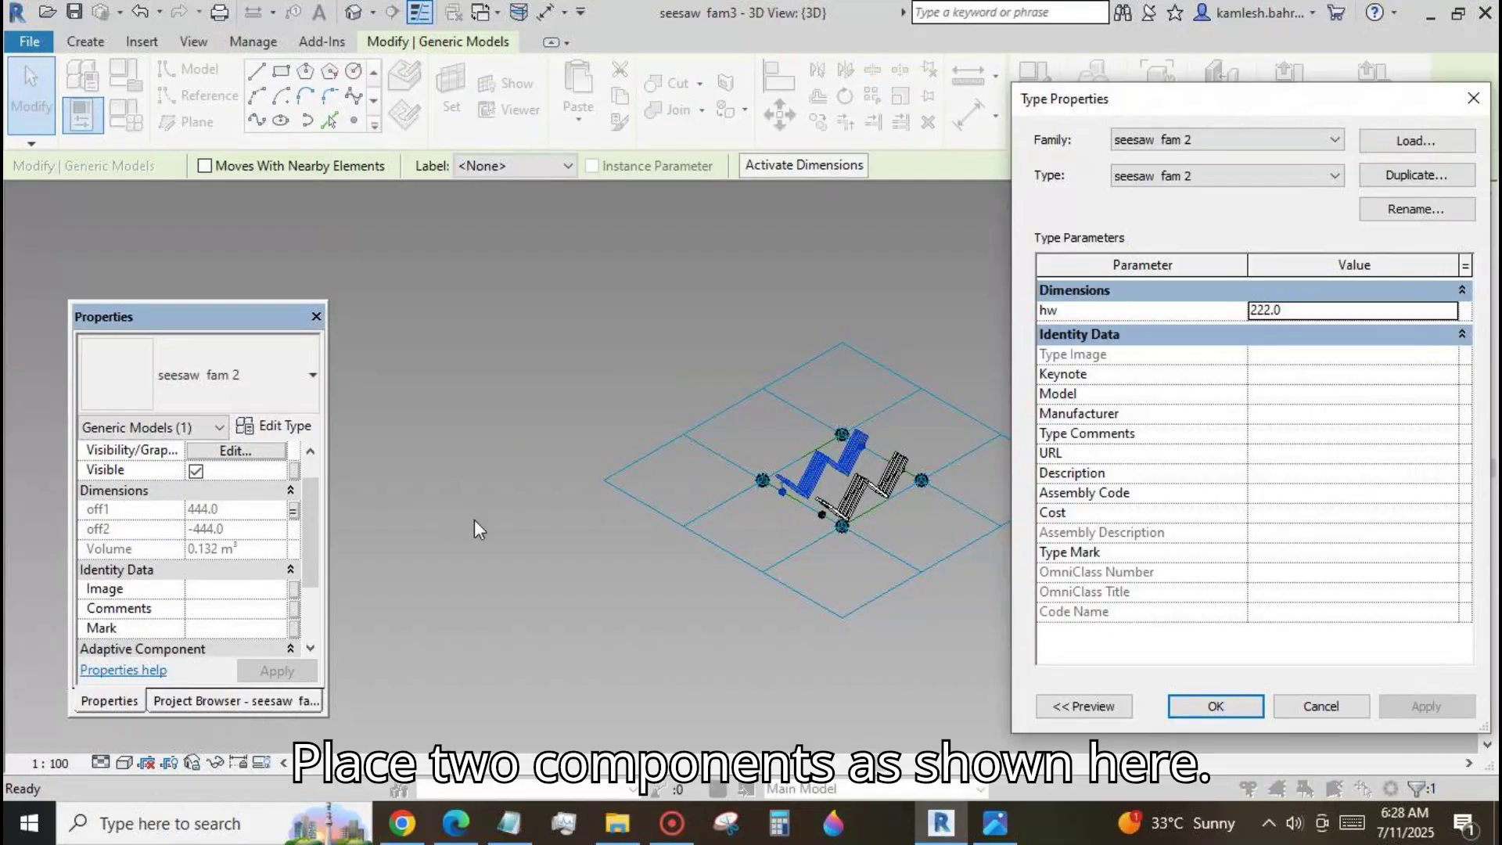
pyautogui.click(1205, 706)
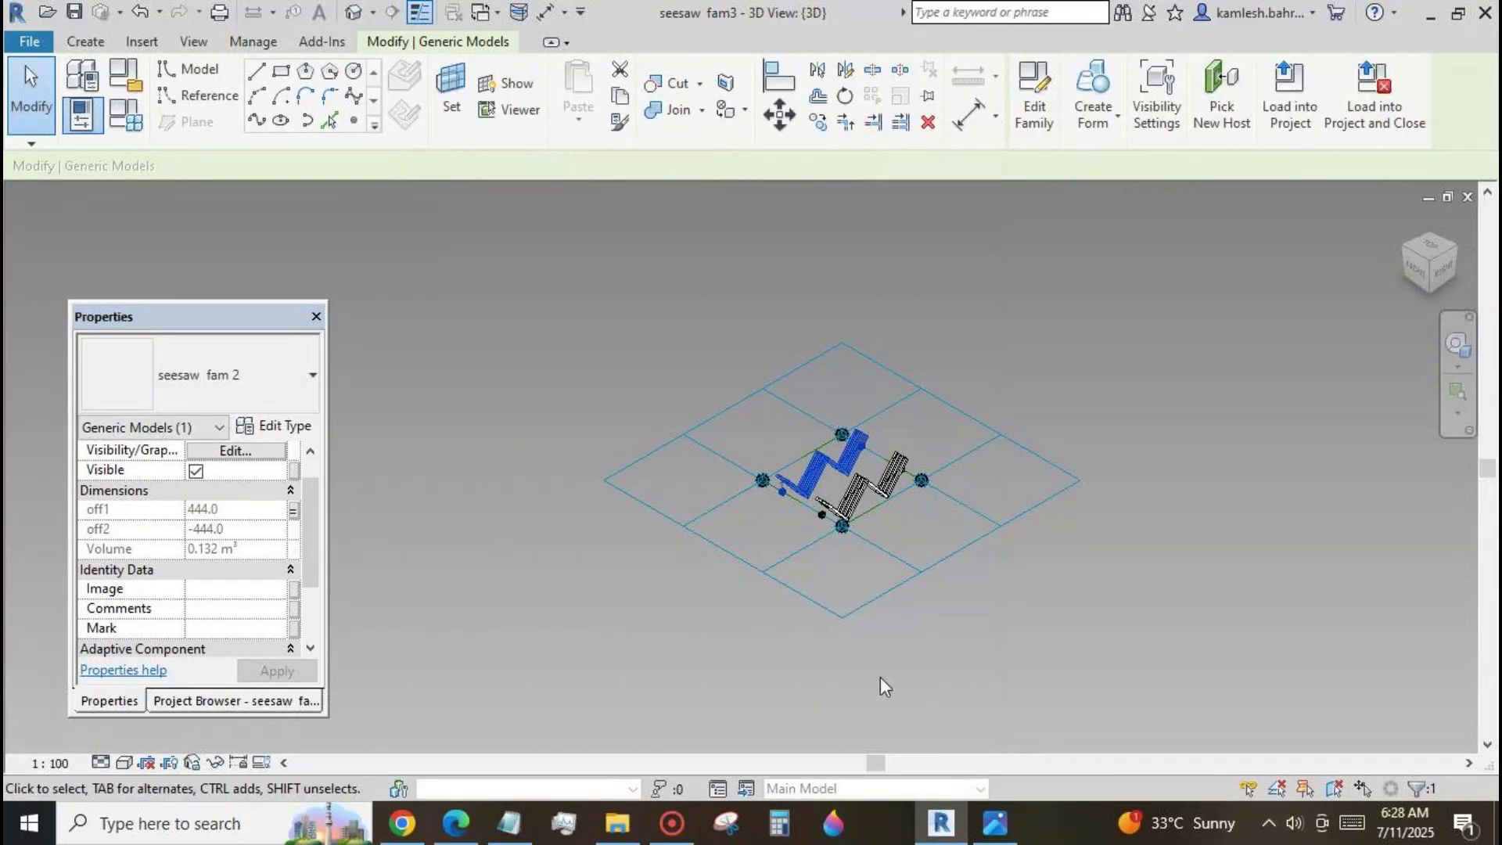
pyautogui.click(730, 604)
# Switch to seesaw fam 2 and change its hw parameter from a type to an instance parameter.
pyautogui.click(499, 17)
pyautogui.click(391, 64)
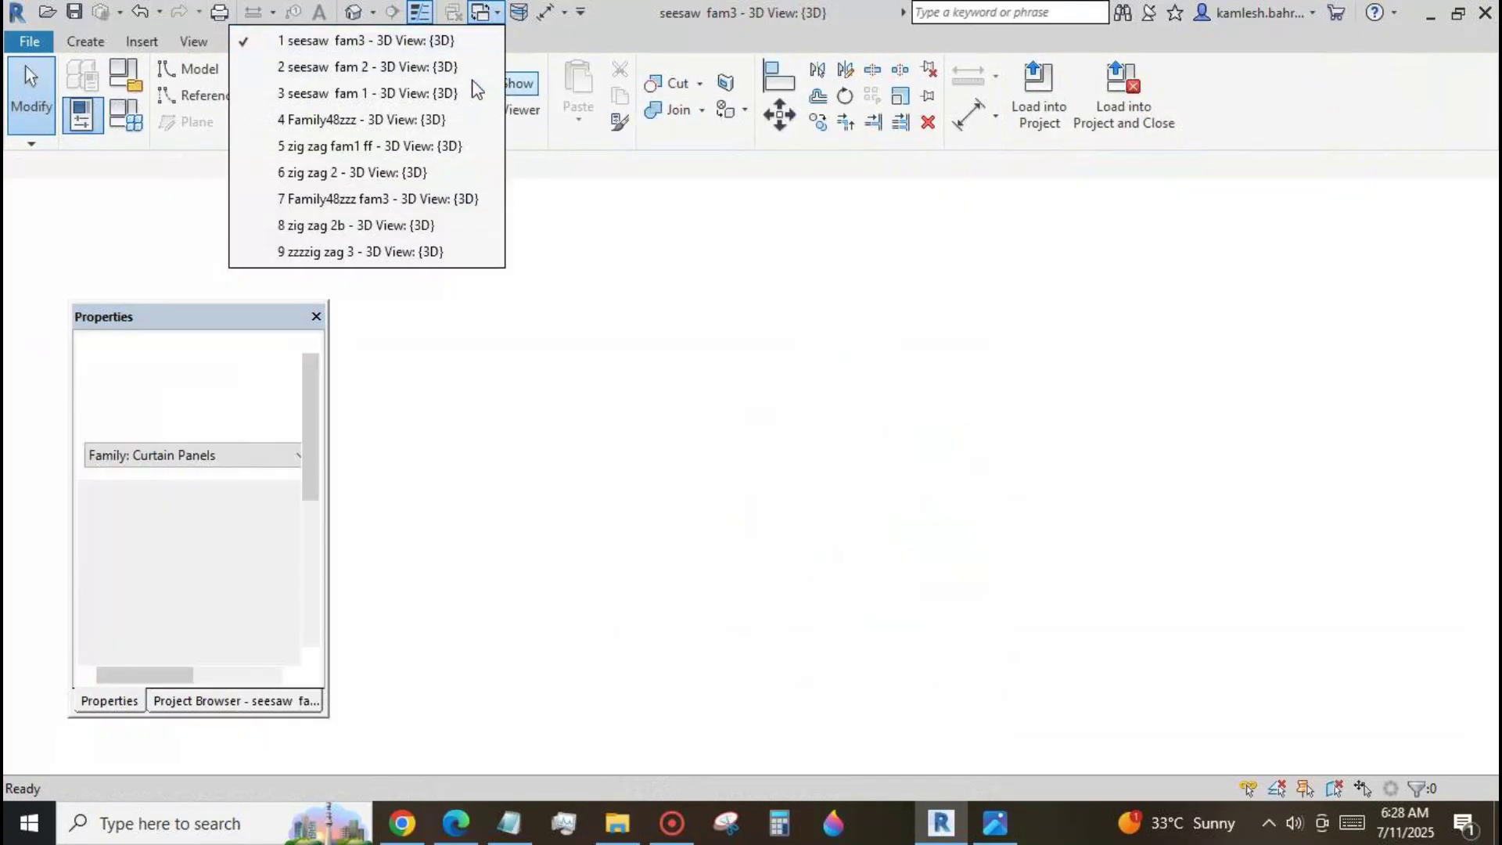
pyautogui.click(129, 127)
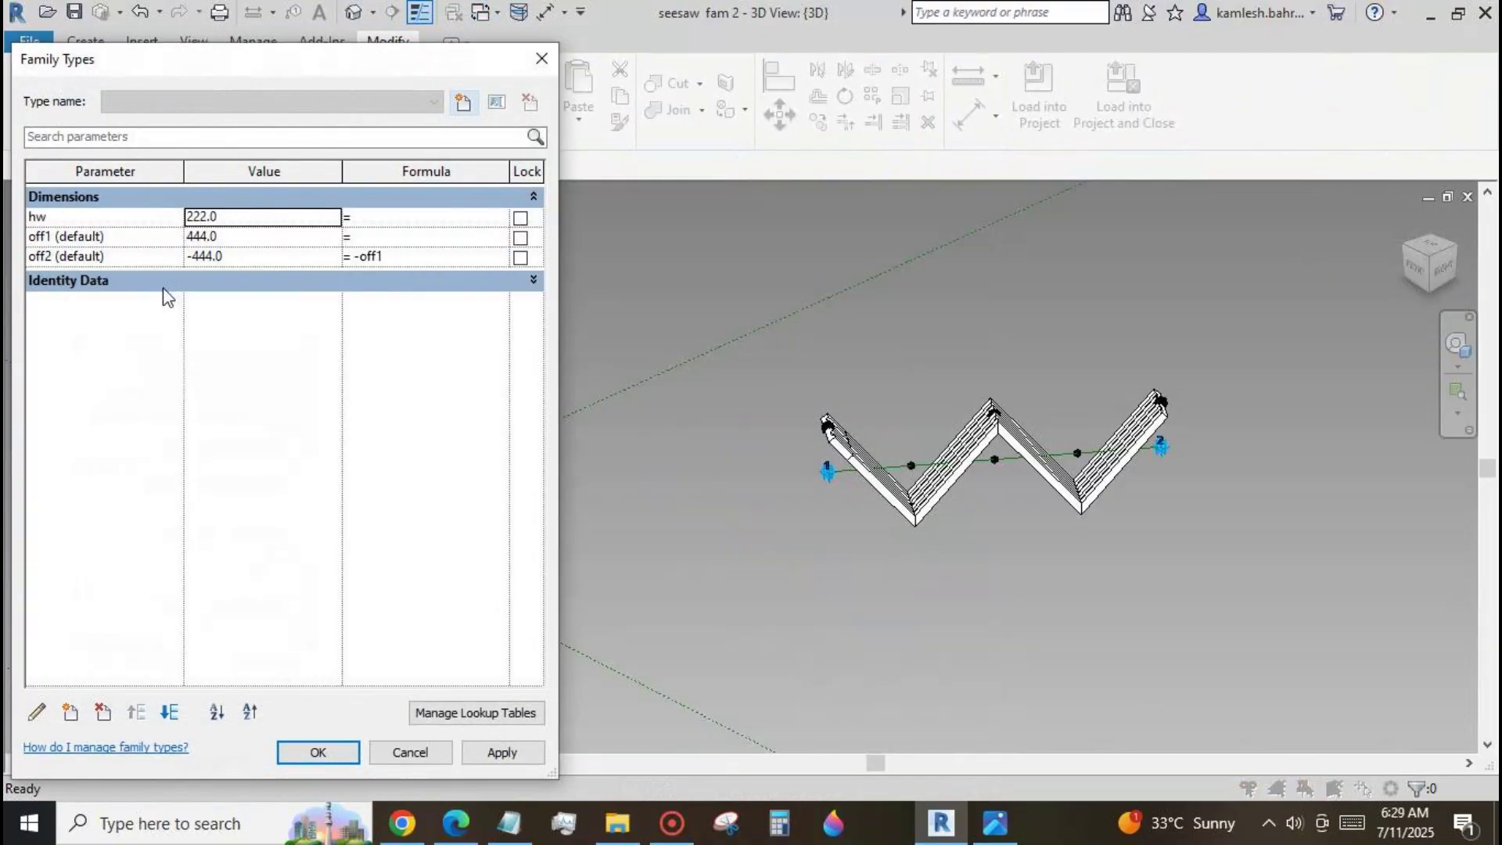
pyautogui.click(111, 220)
pyautogui.click(37, 712)
pyautogui.click(917, 398)
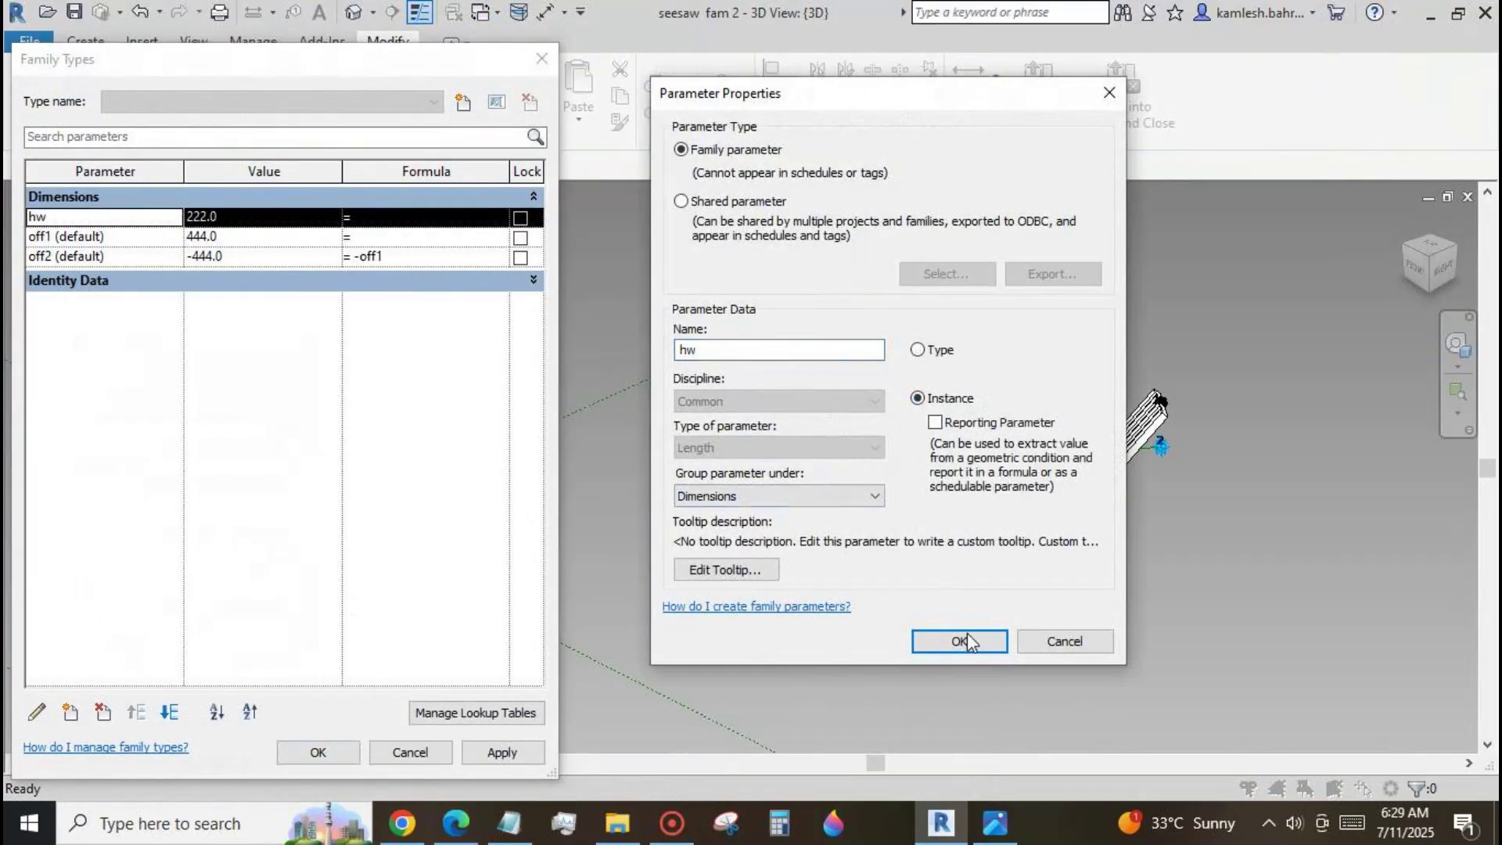
pyautogui.click(960, 642)
pyautogui.click(318, 752)
# Reload the updated seesaw fam 2 family into seesaw fam3, replacing the version already there.
pyautogui.click(1039, 94)
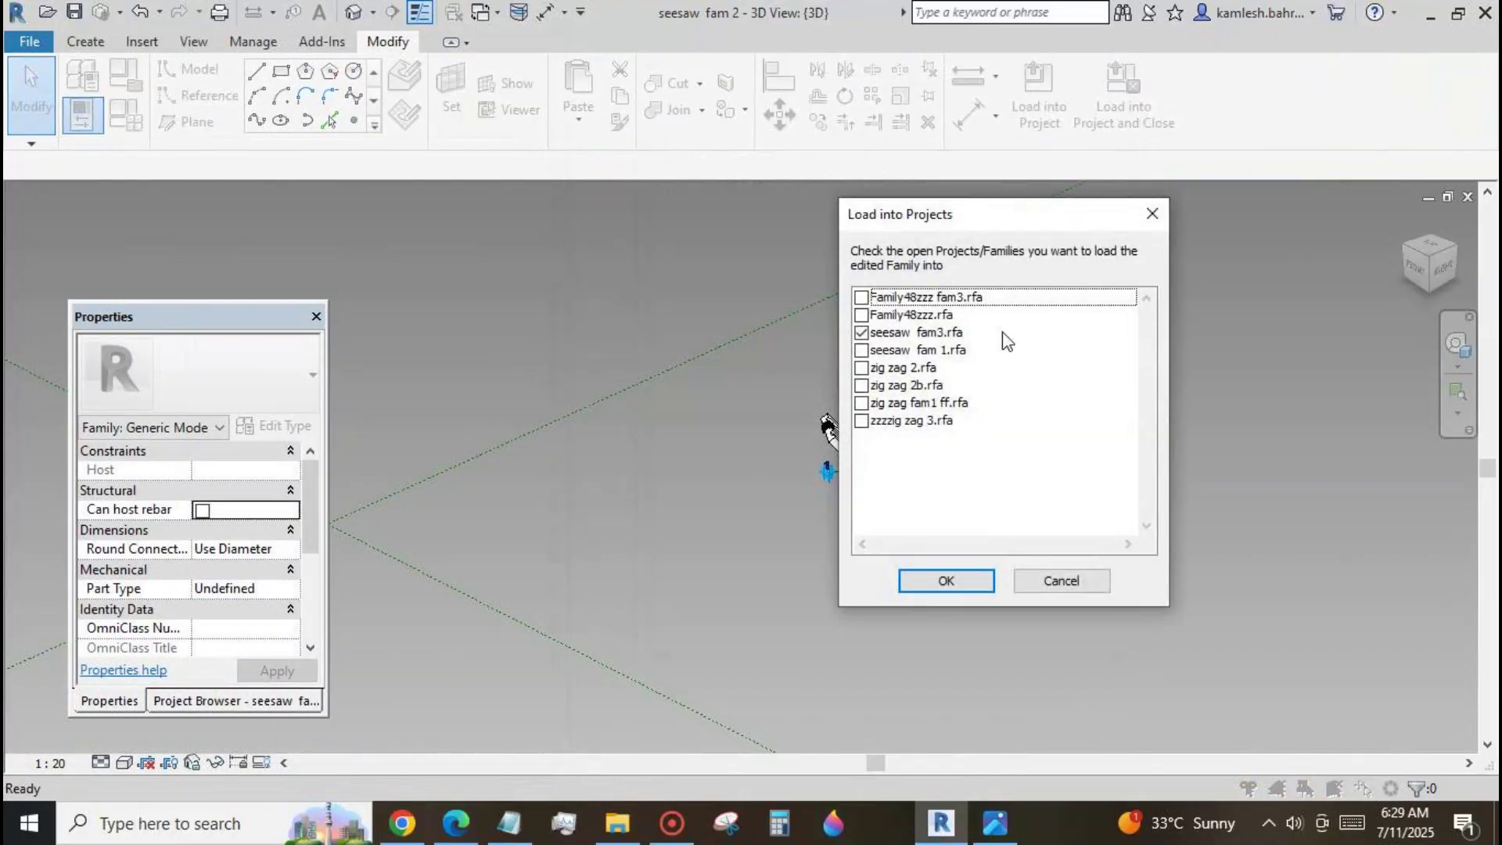
pyautogui.click(946, 580)
pyautogui.click(694, 414)
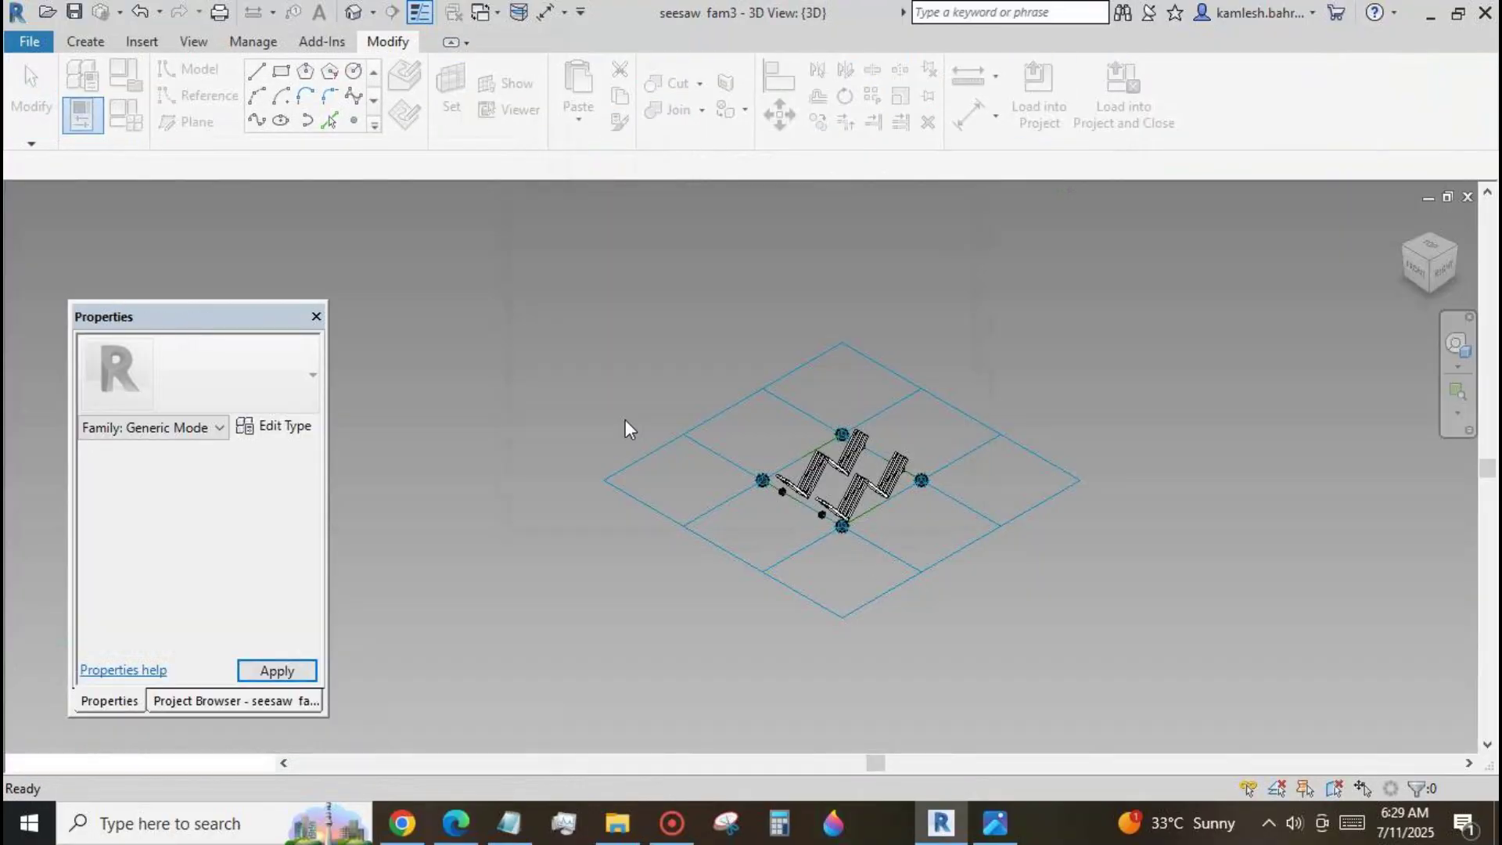
# Associate the upper-left zigzag component's hw dimension with a new family parameter named hw.
pyautogui.click(824, 472)
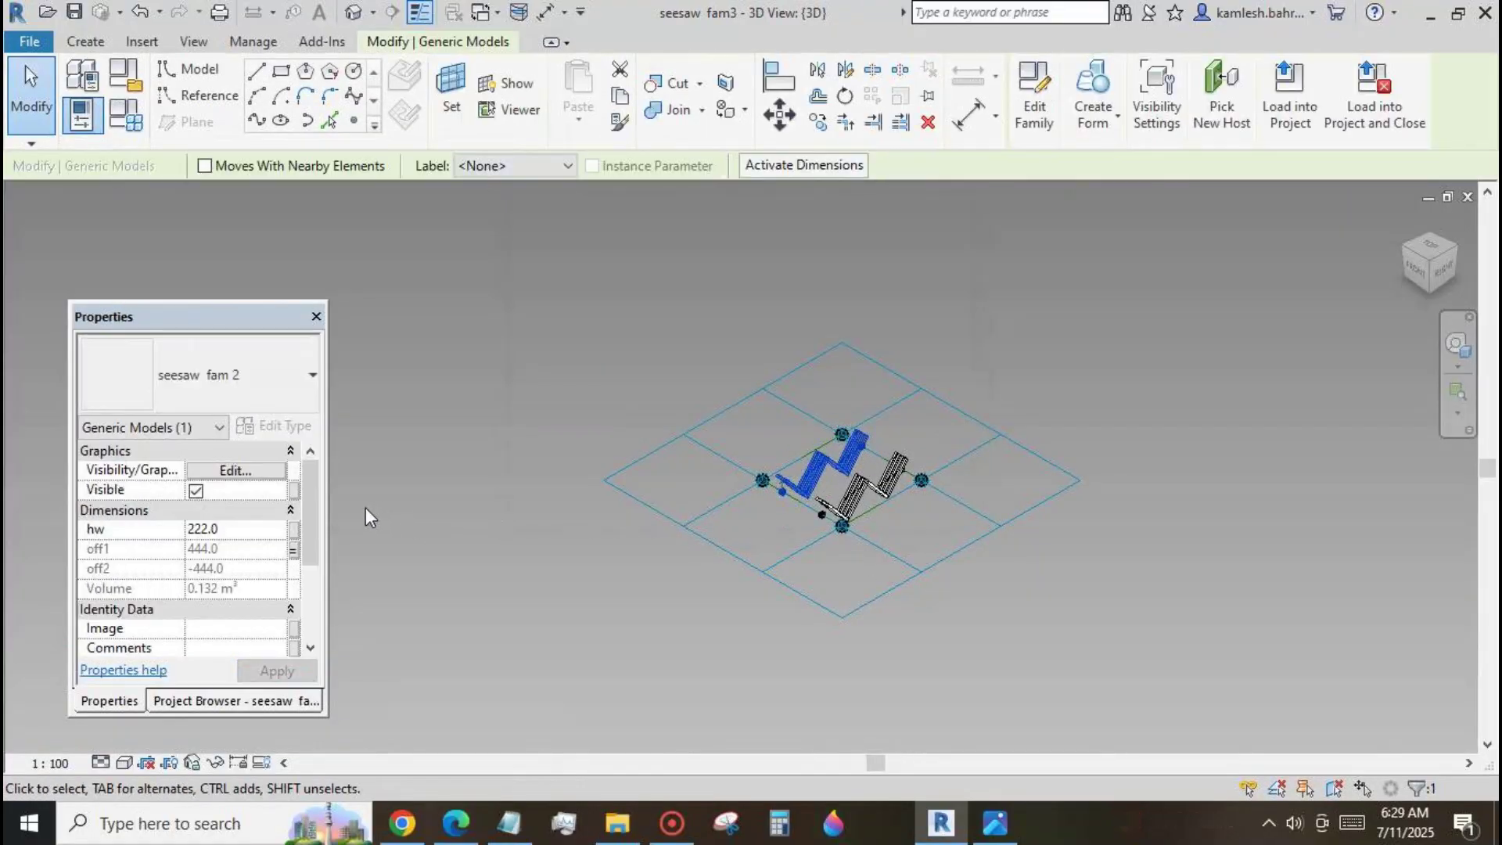
pyautogui.click(295, 537)
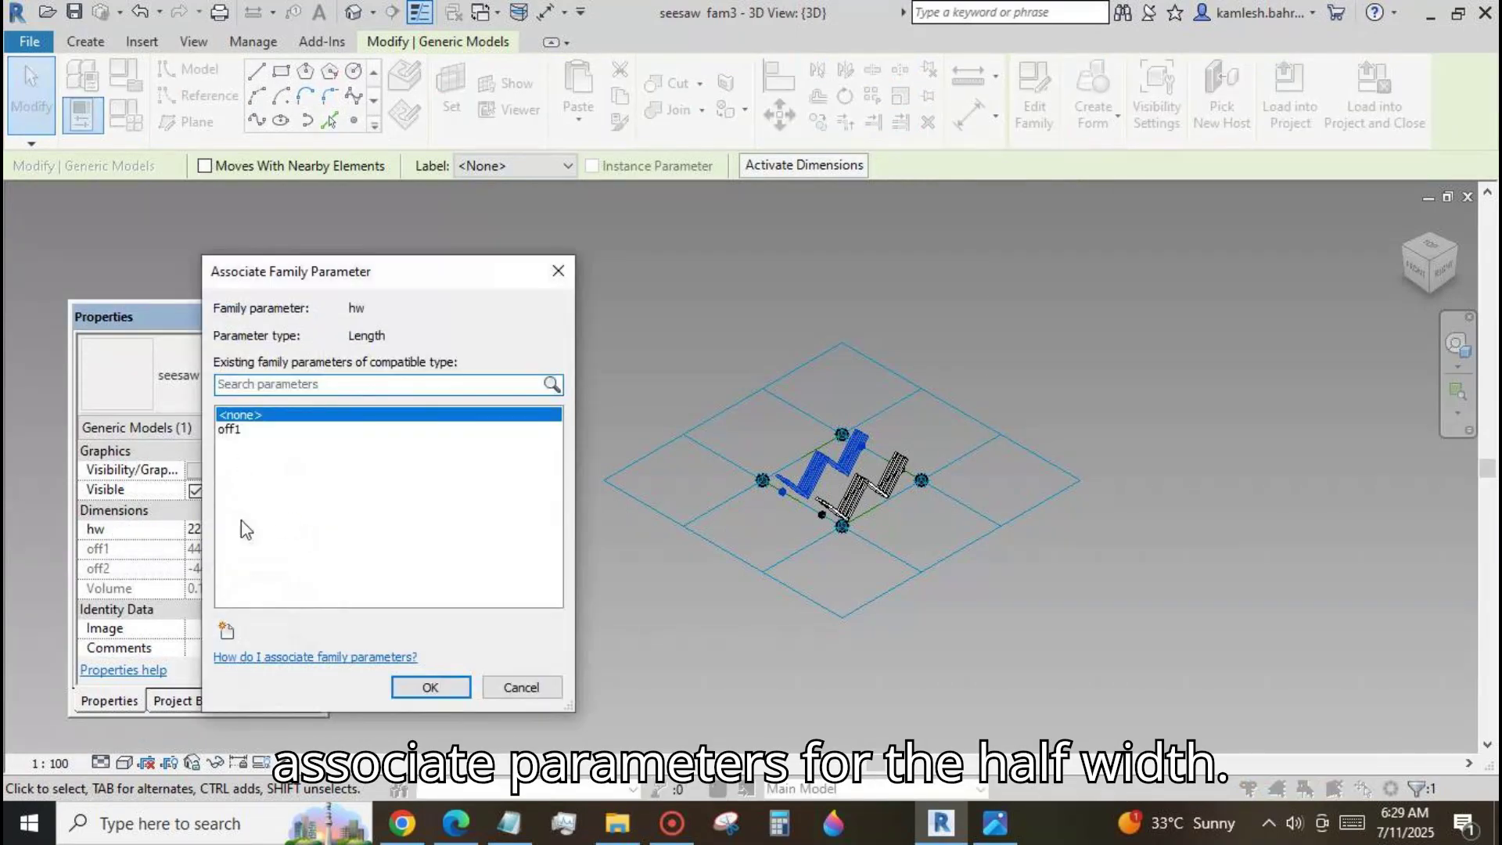
pyautogui.click(228, 626)
pyautogui.write('hw')
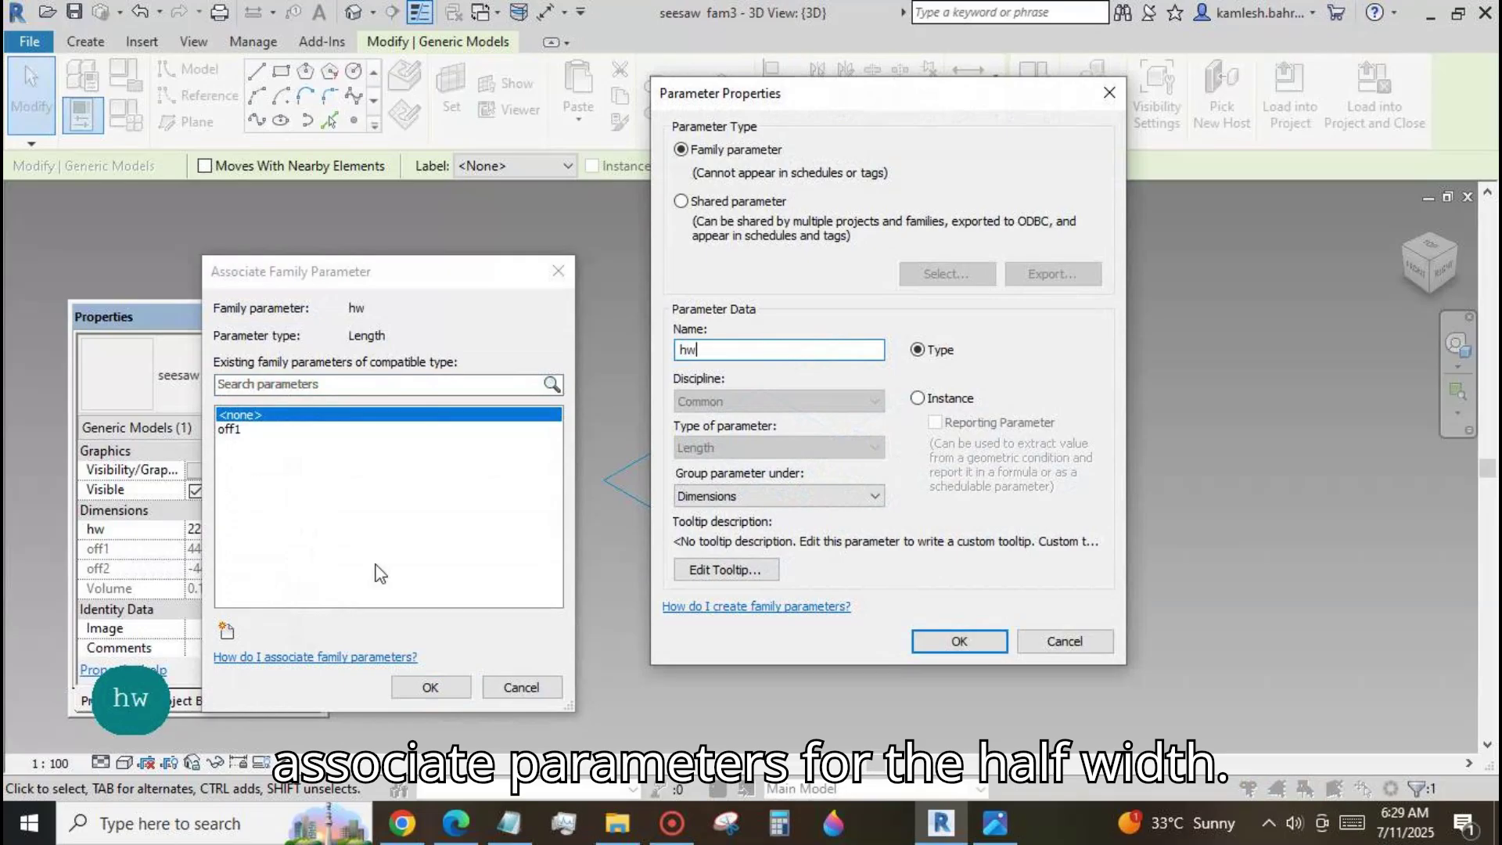
pyautogui.click(931, 646)
pyautogui.click(423, 687)
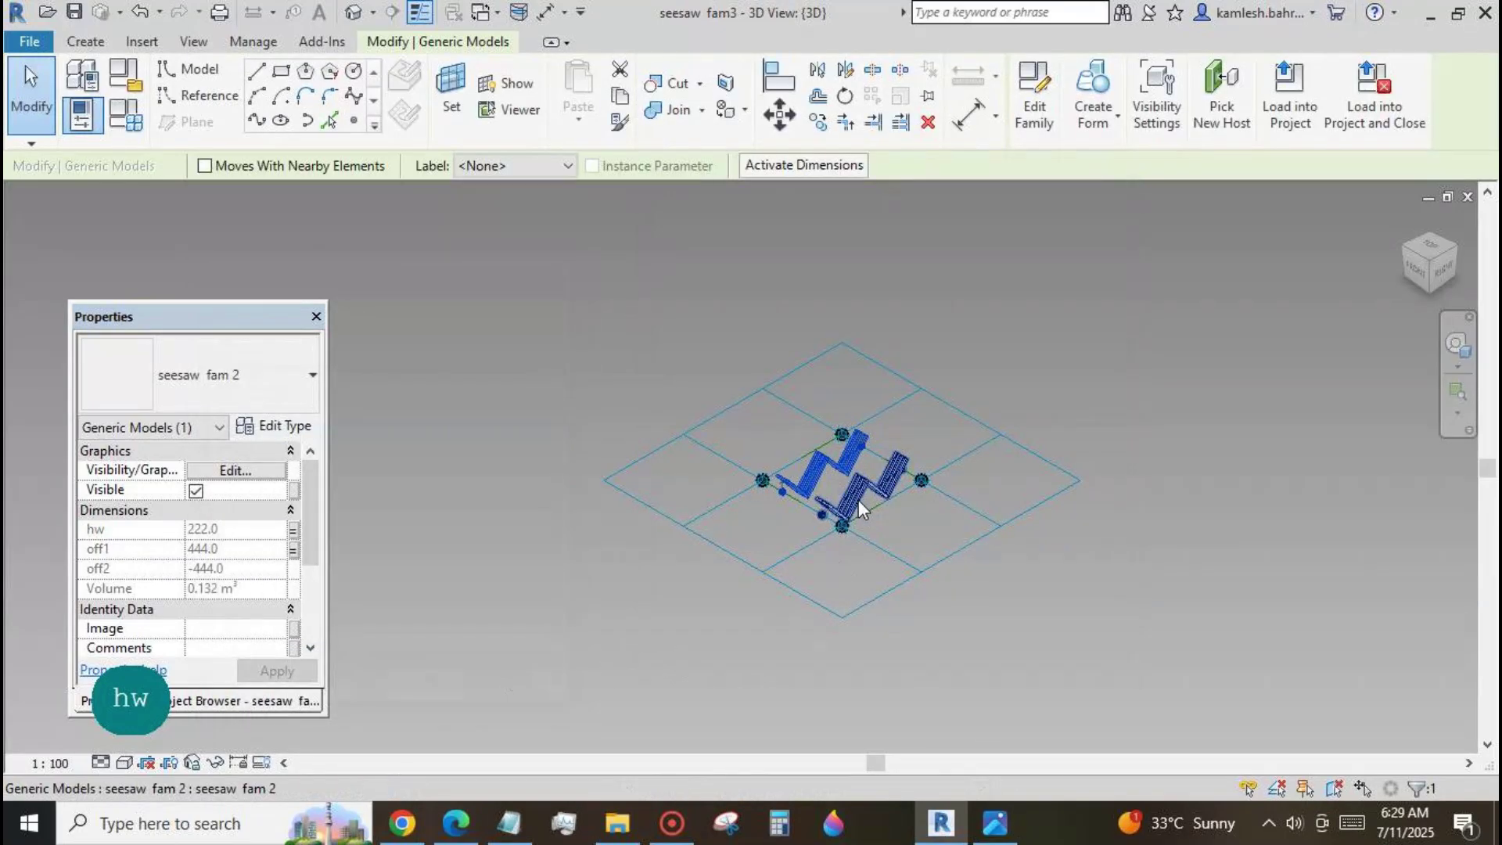
# Associate the lower-right zigzag component's hw dimension with the existing hw family parameter.
pyautogui.click(296, 551)
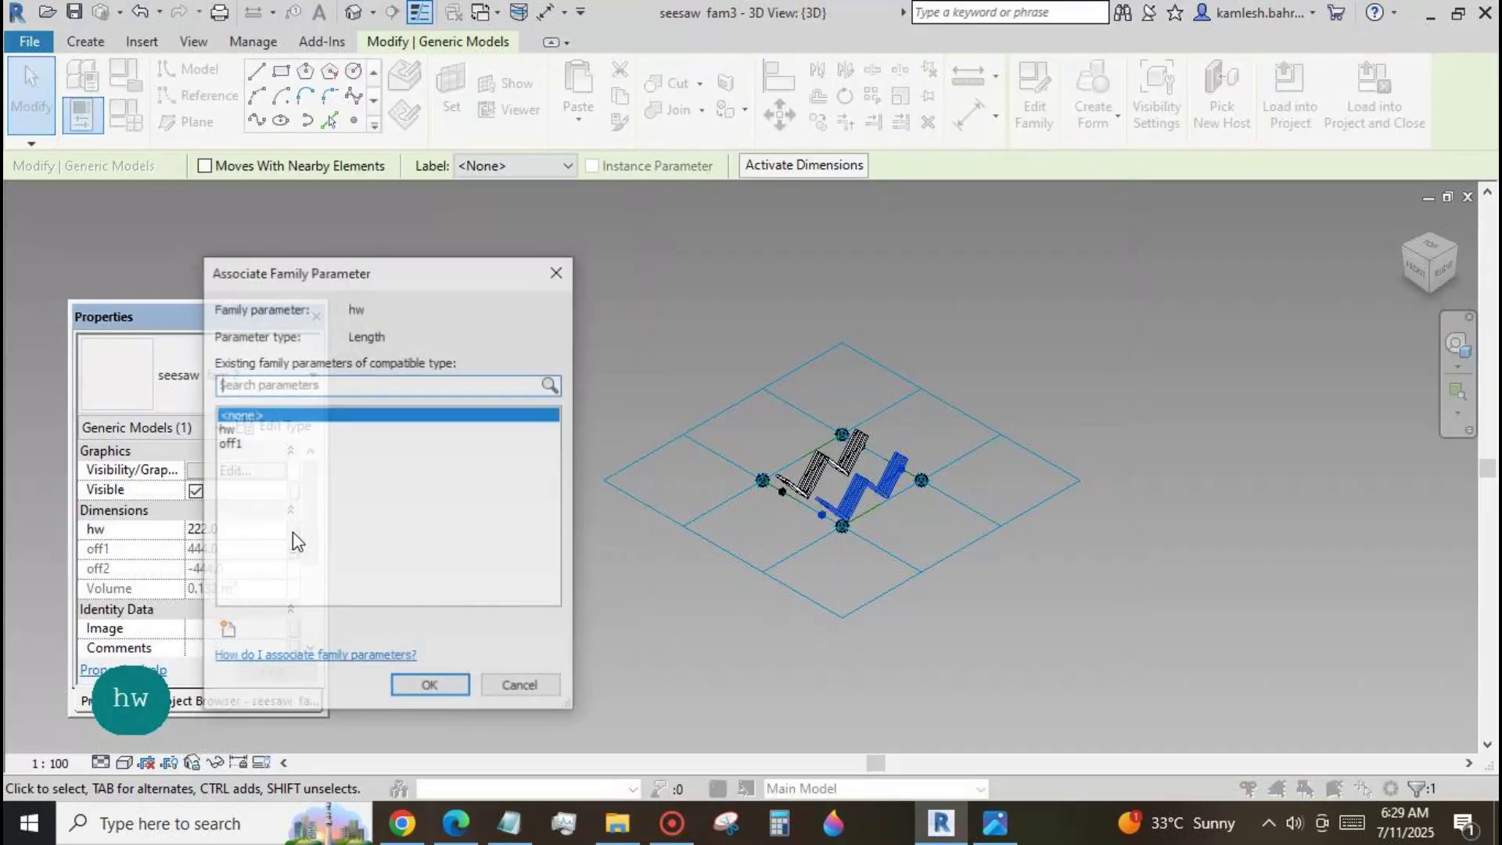
pyautogui.click(226, 430)
pyautogui.click(394, 679)
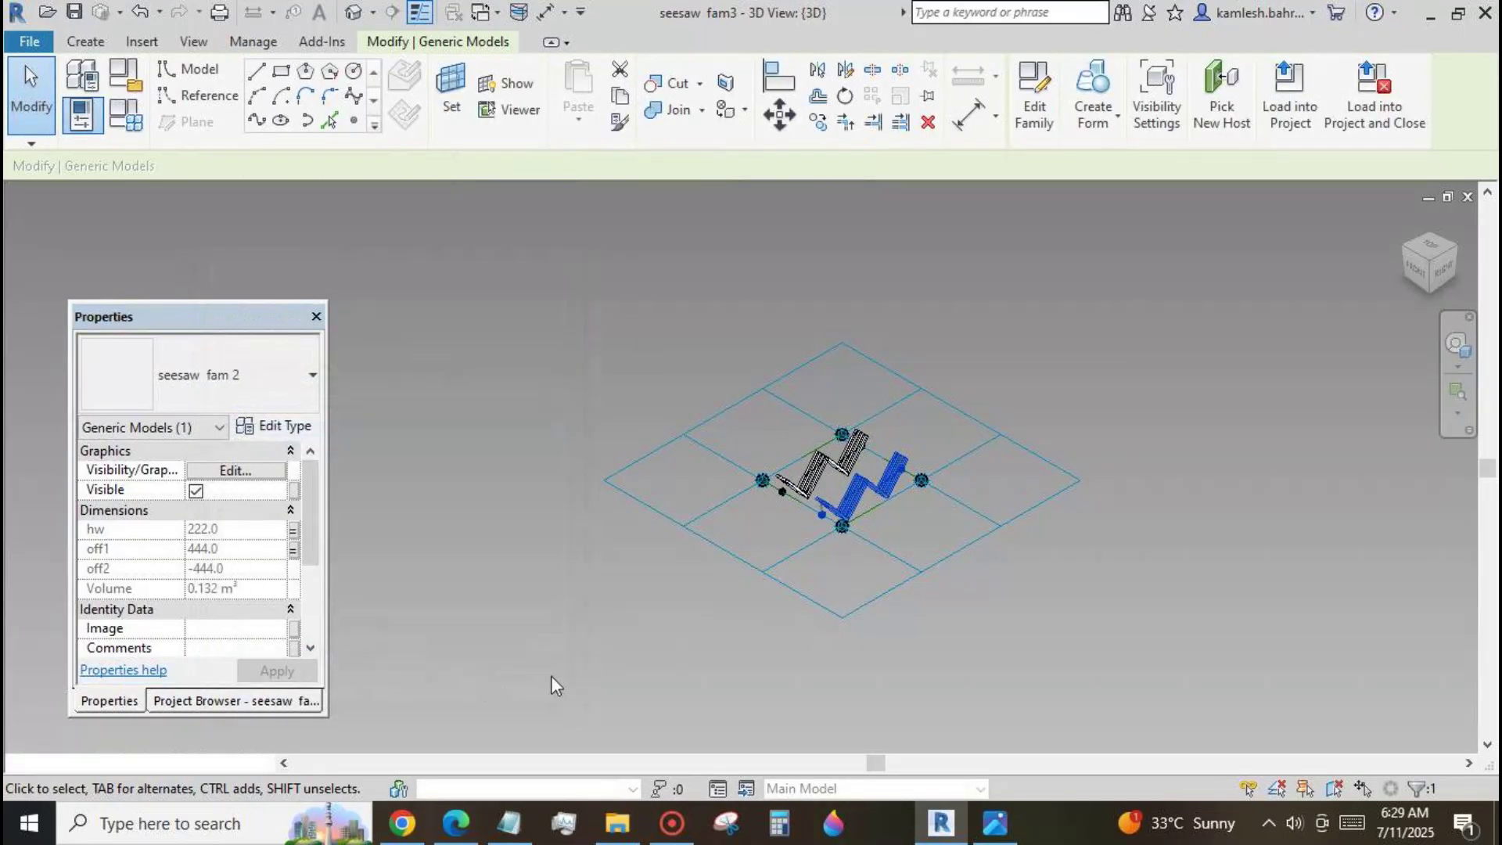
pyautogui.click(674, 671)
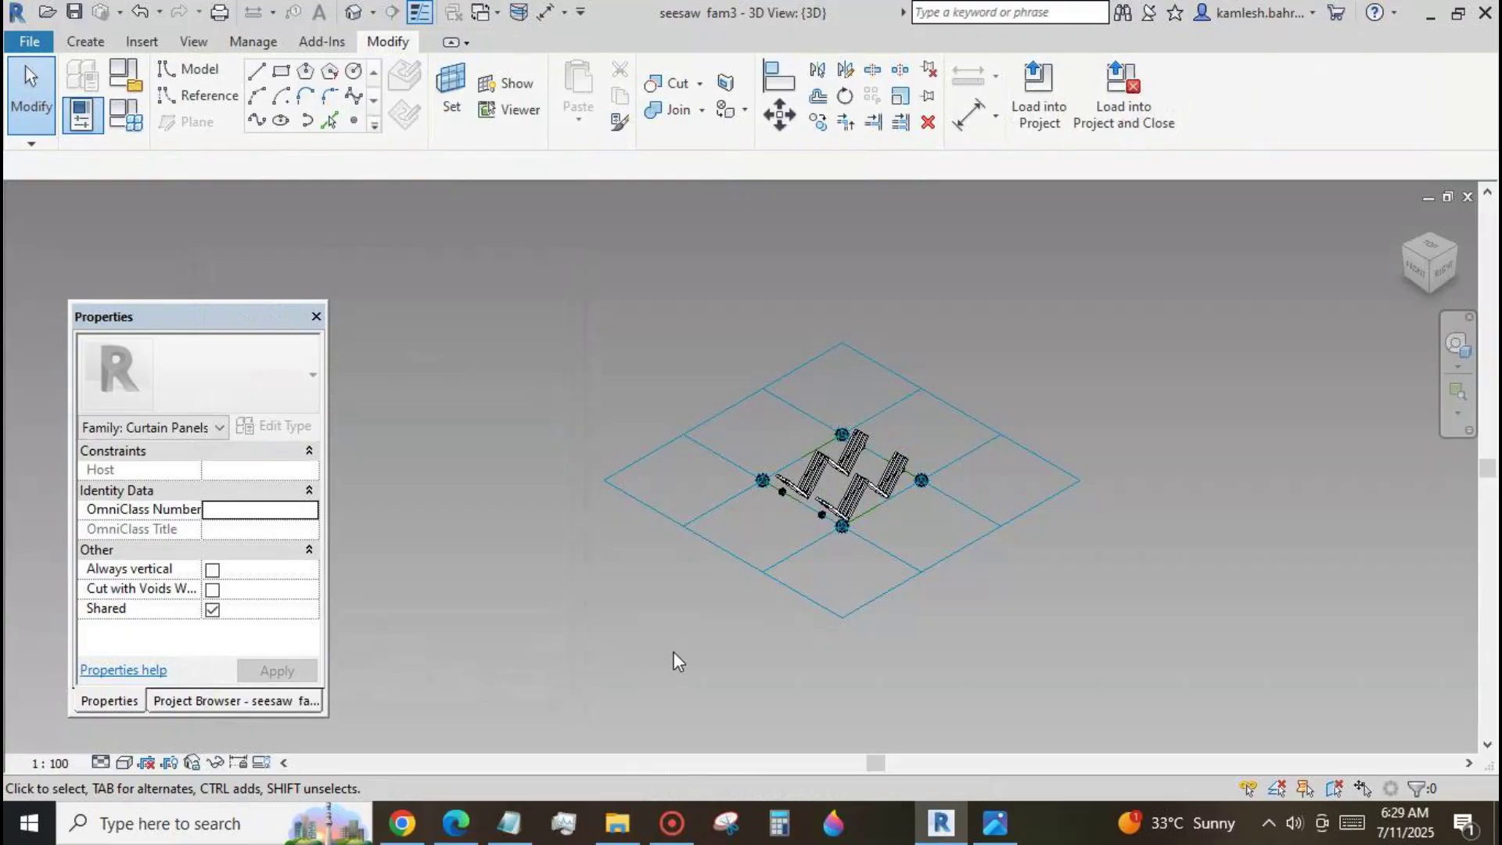
# Associate the upper-left zigzag component's off1 dimension with a new family parameter named off1.
pyautogui.click(829, 472)
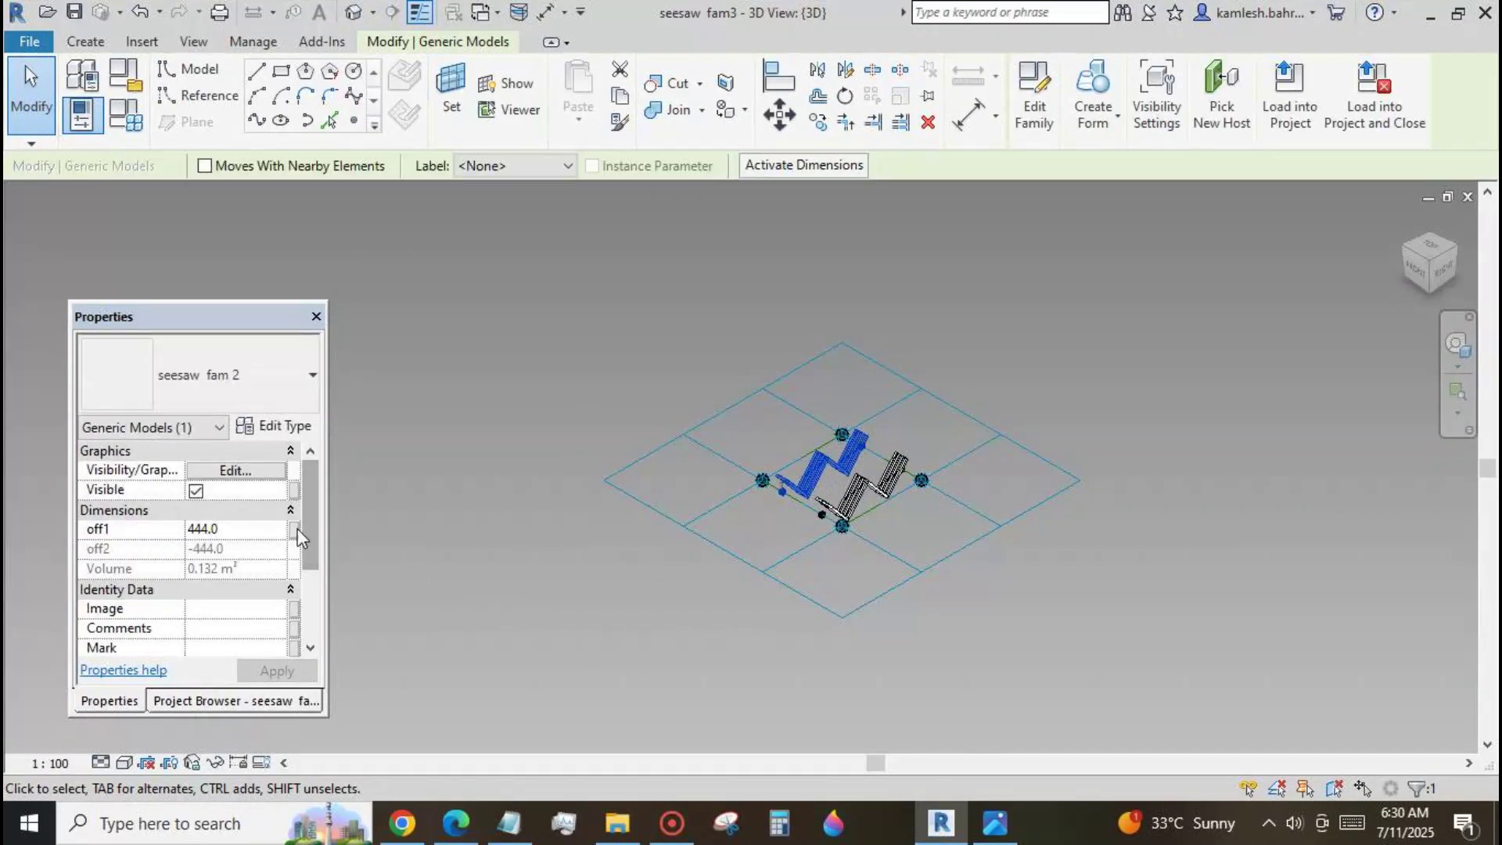
pyautogui.click(295, 531)
pyautogui.click(227, 632)
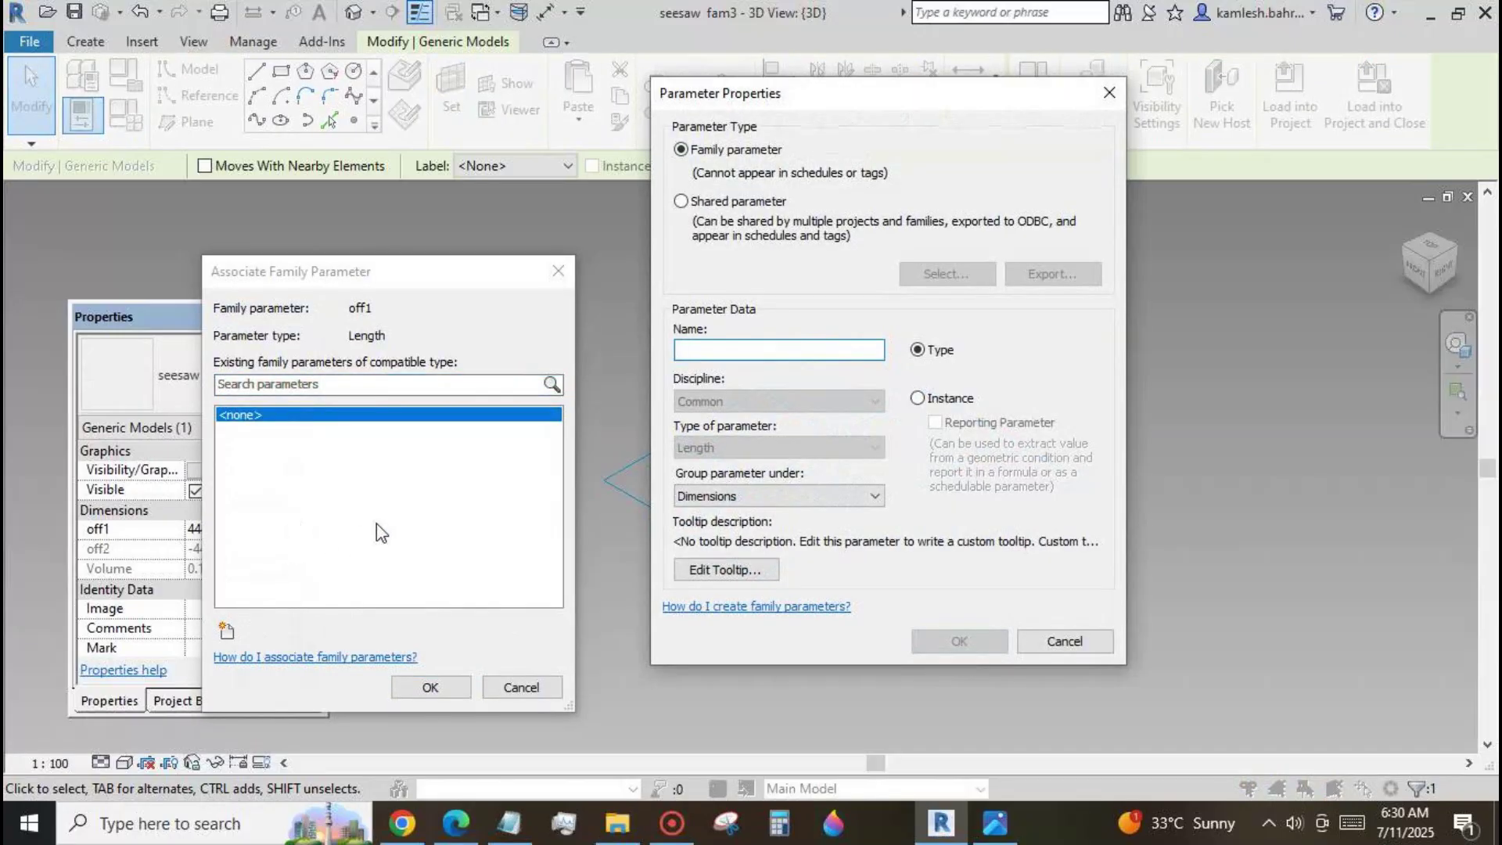
pyautogui.write('off1')
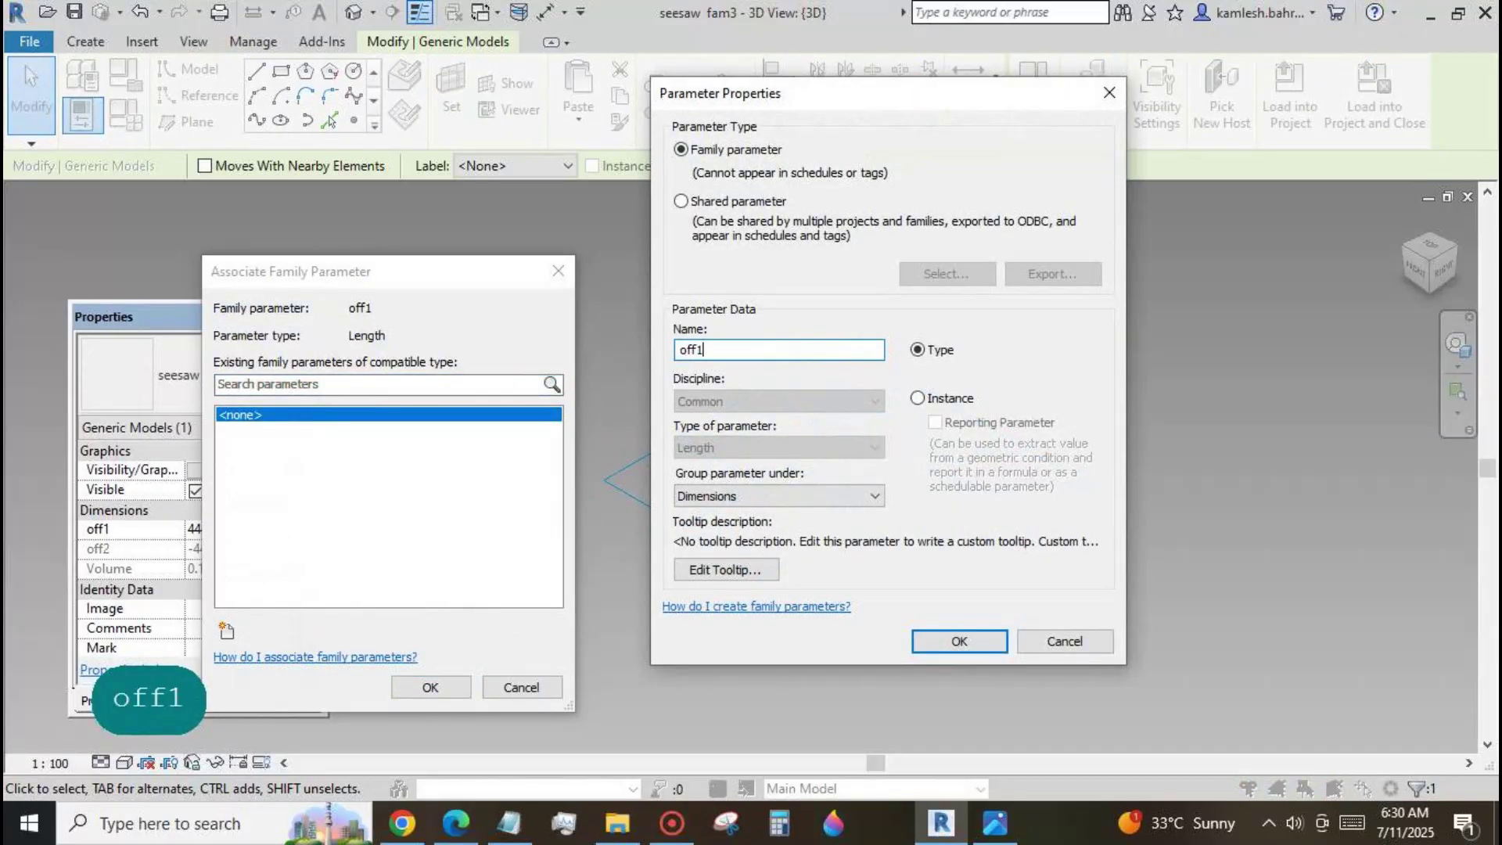
pyautogui.click(952, 648)
pyautogui.click(431, 687)
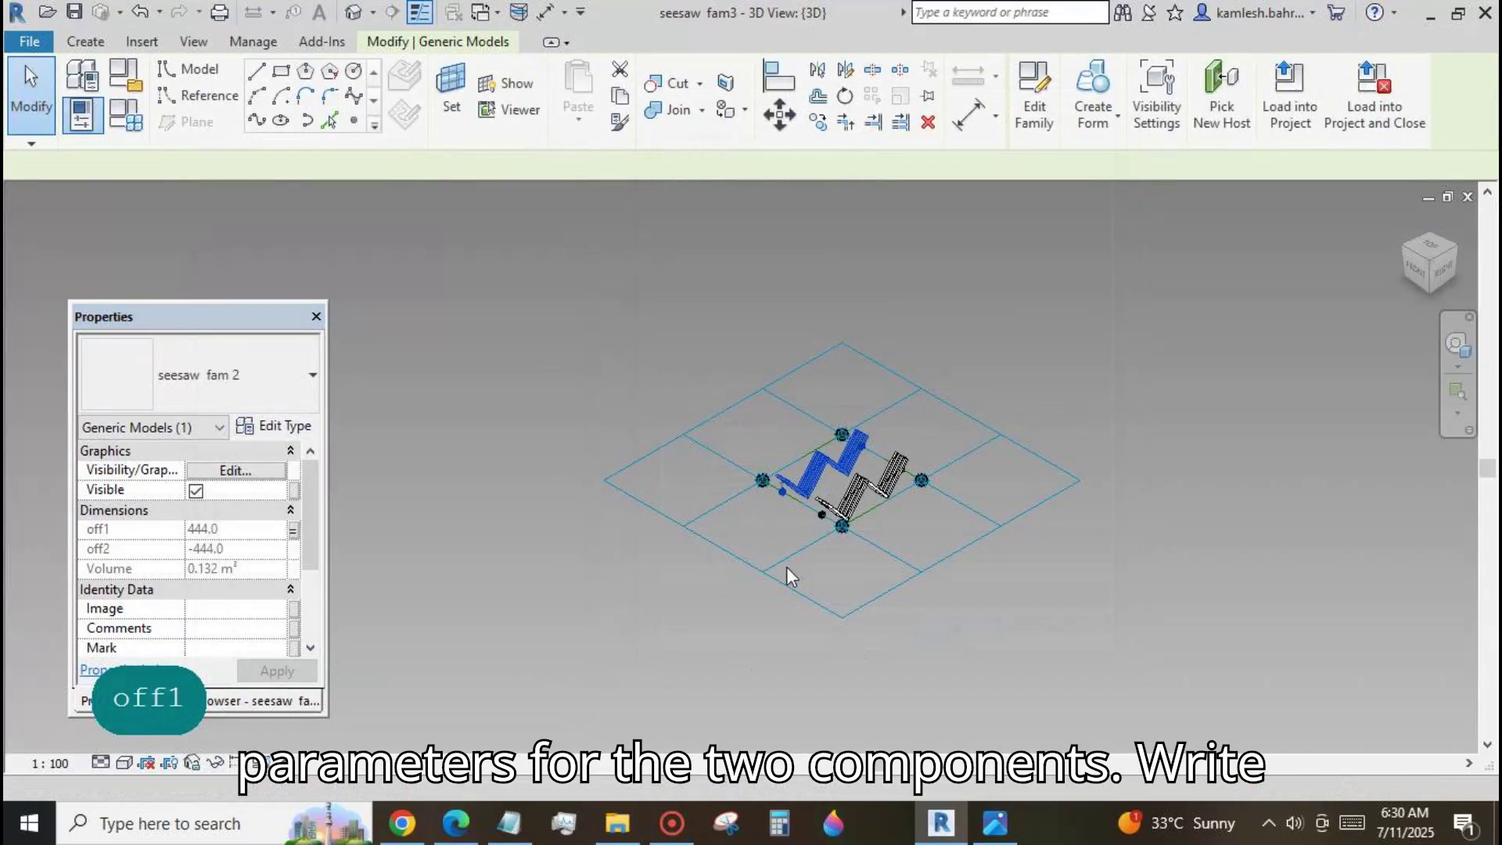
# Associate the lower-right zigzag component's off1 dimension with a new instance family parameter named n off1.
pyautogui.click(861, 495)
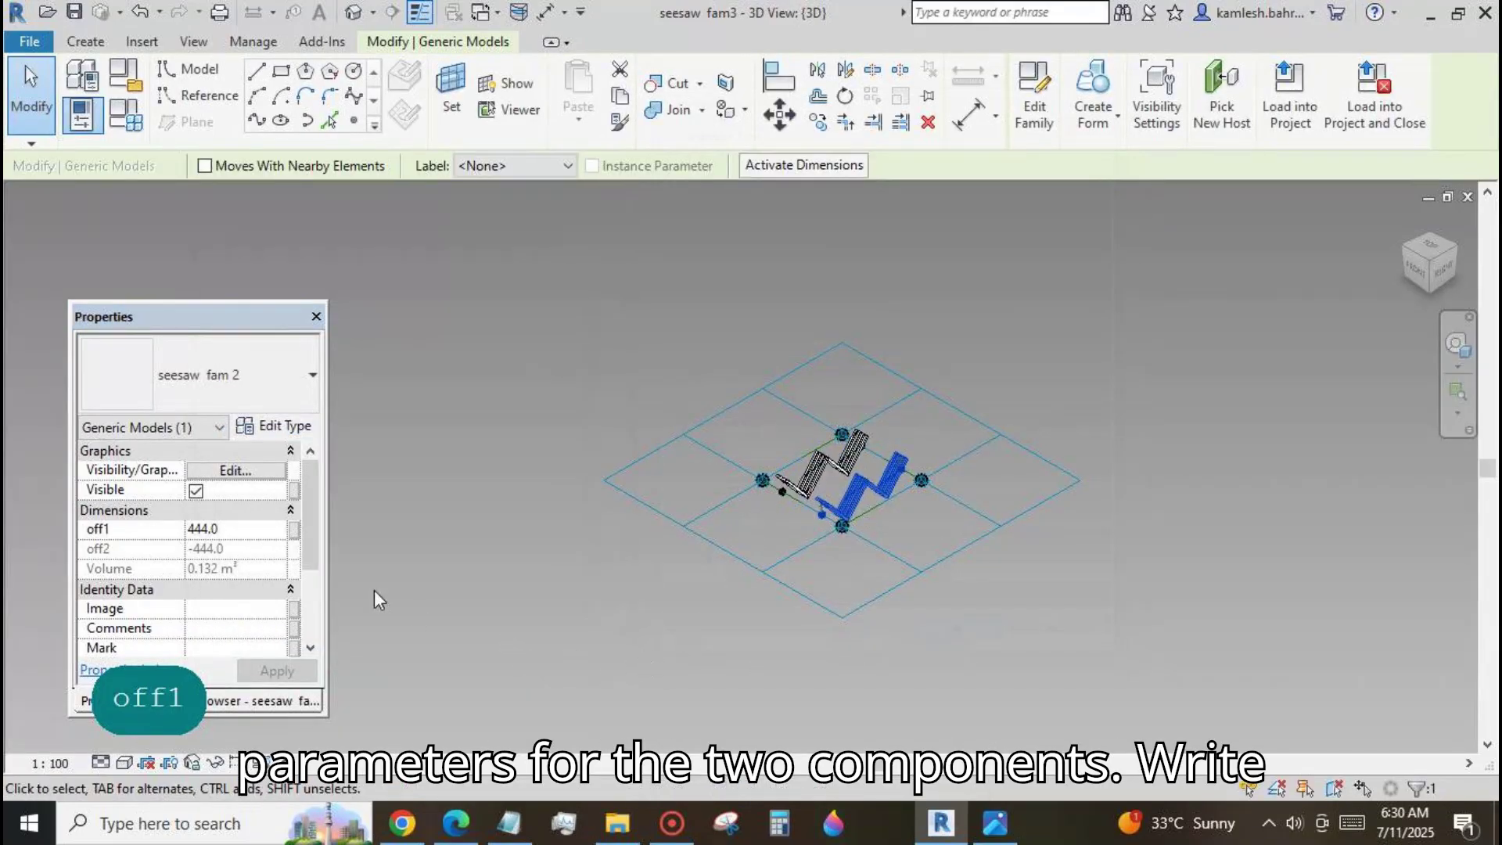
pyautogui.click(294, 533)
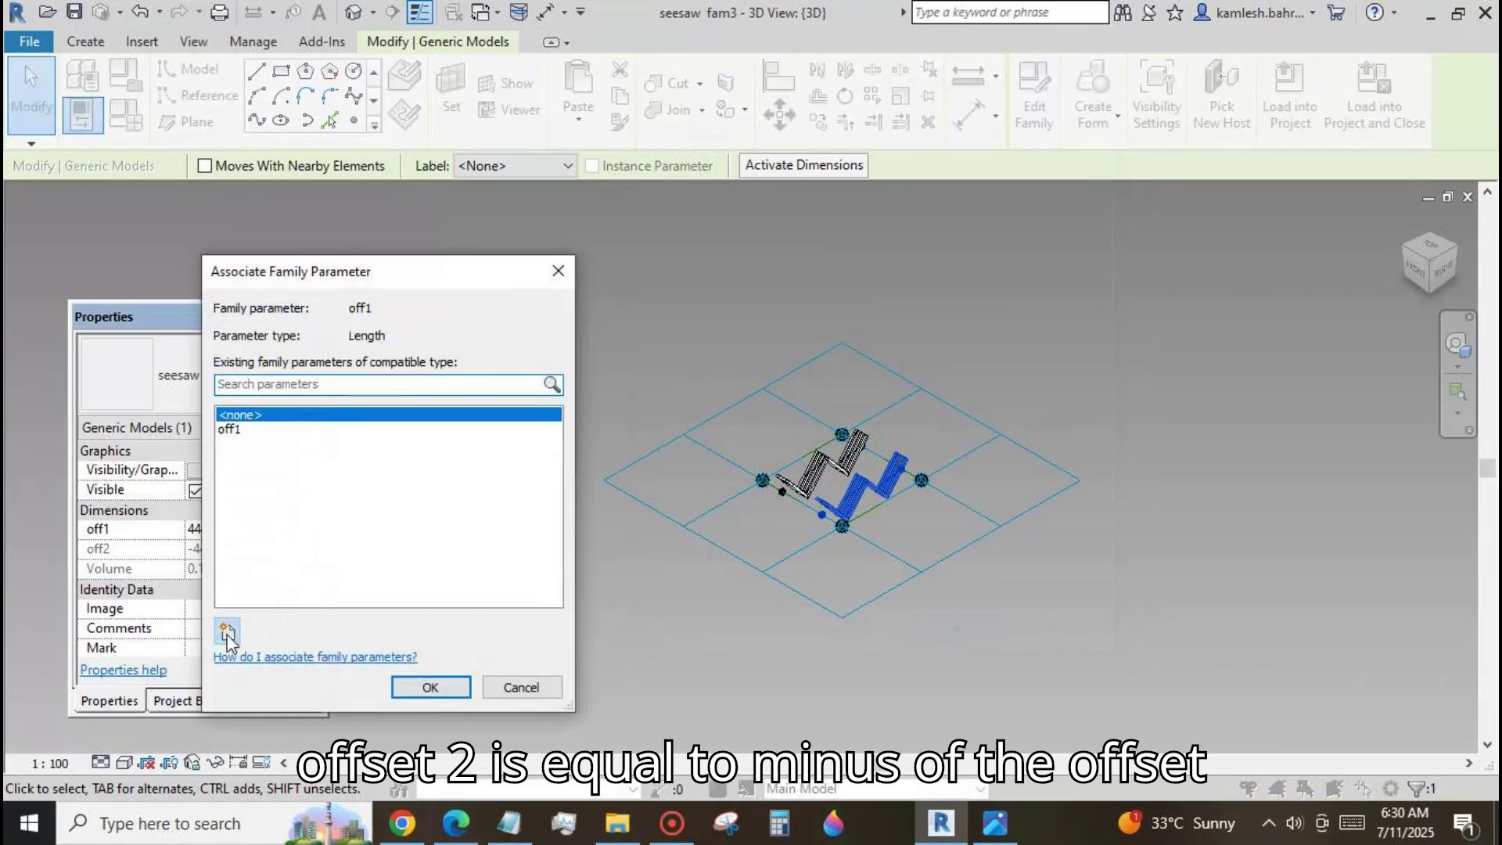
pyautogui.click(226, 629)
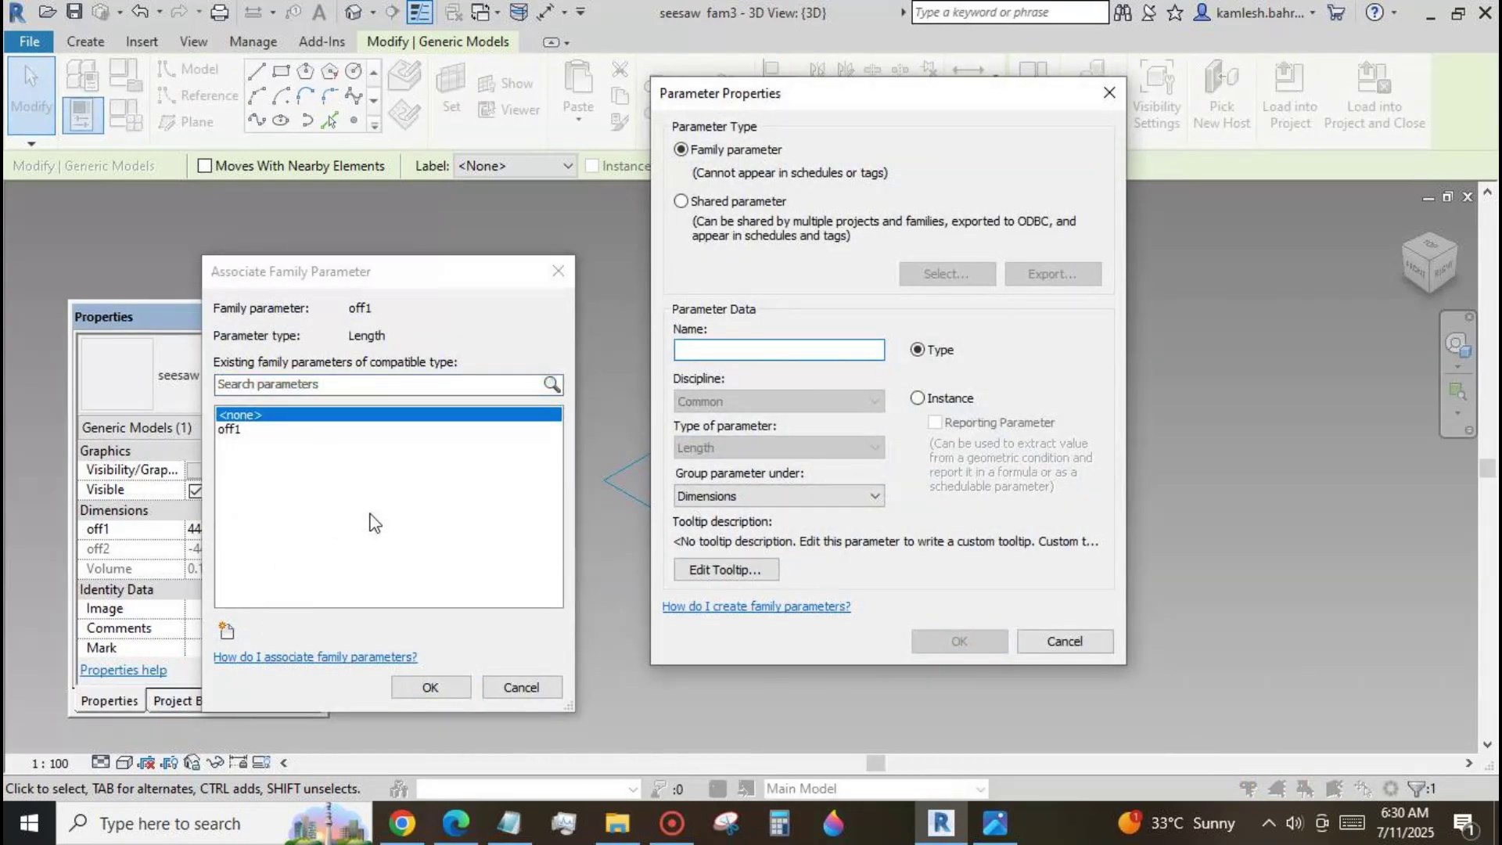
pyautogui.write('n off1')
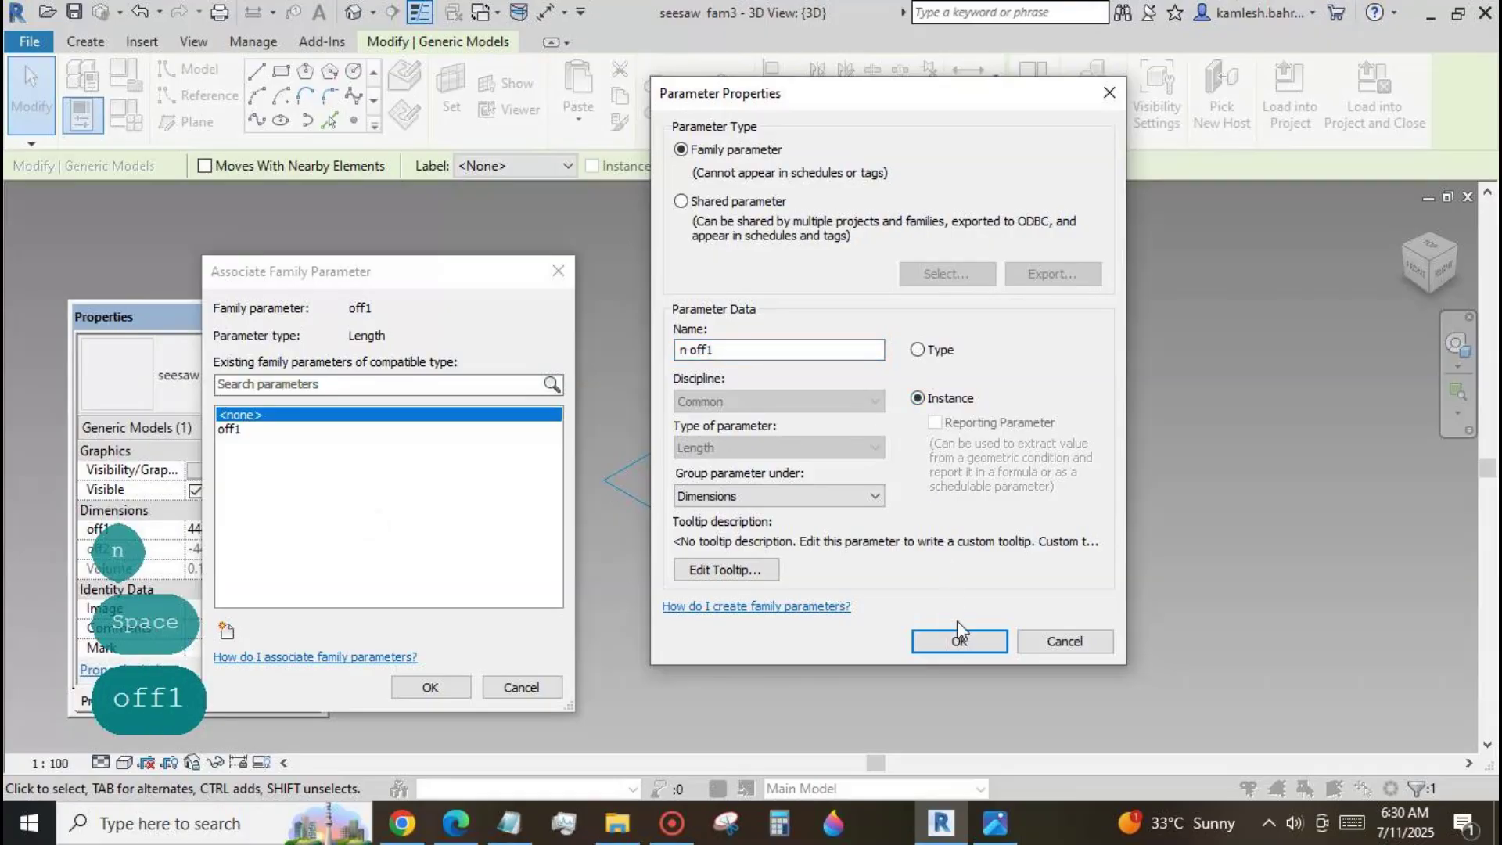
pyautogui.click(960, 640)
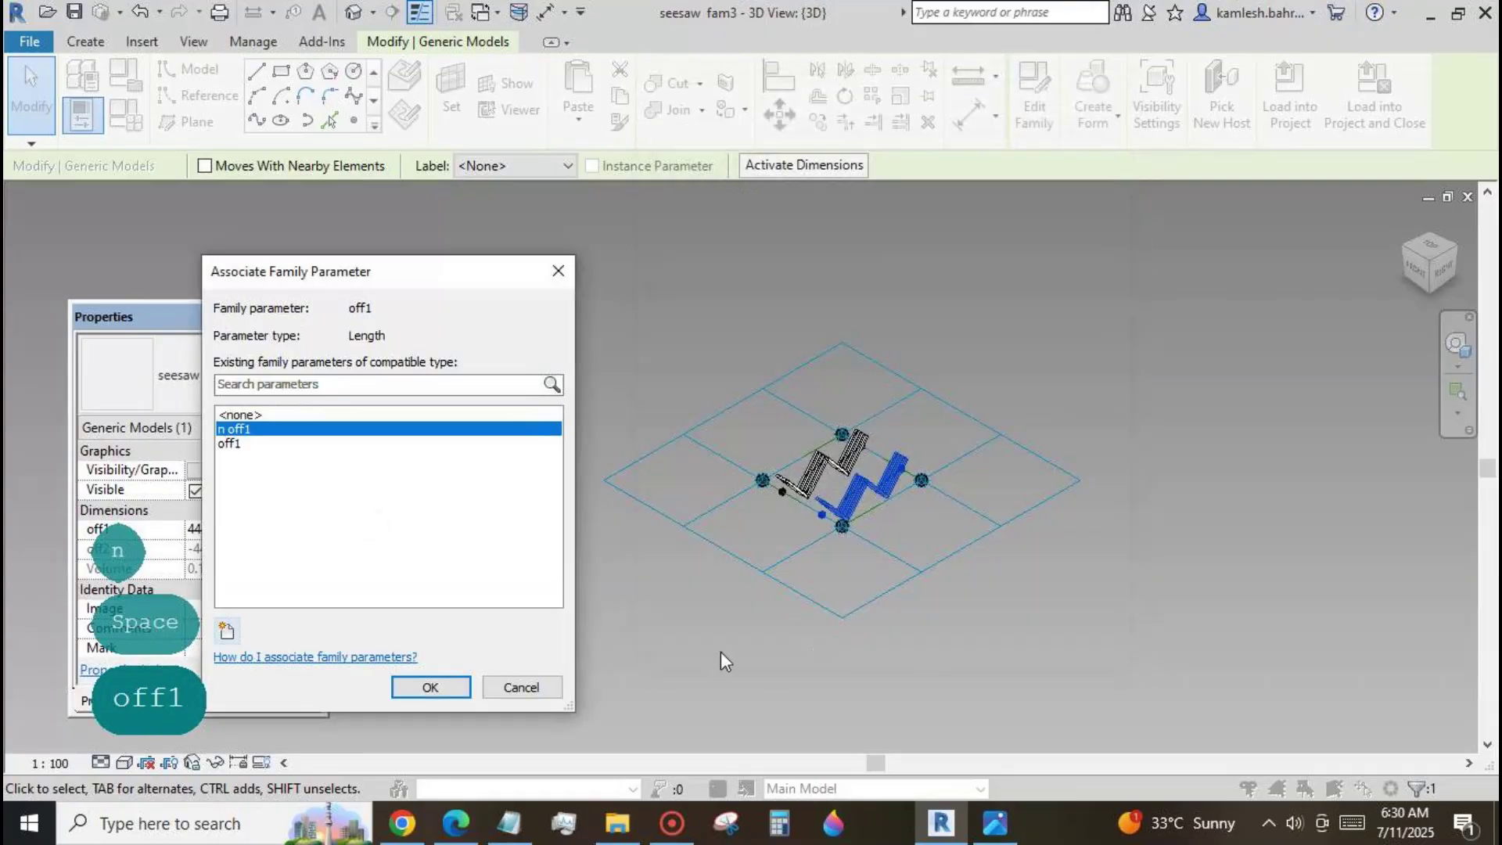
pyautogui.click(448, 685)
# Give the n off1 parameter the formula -off1 in the family types and apply it.
pyautogui.click(126, 118)
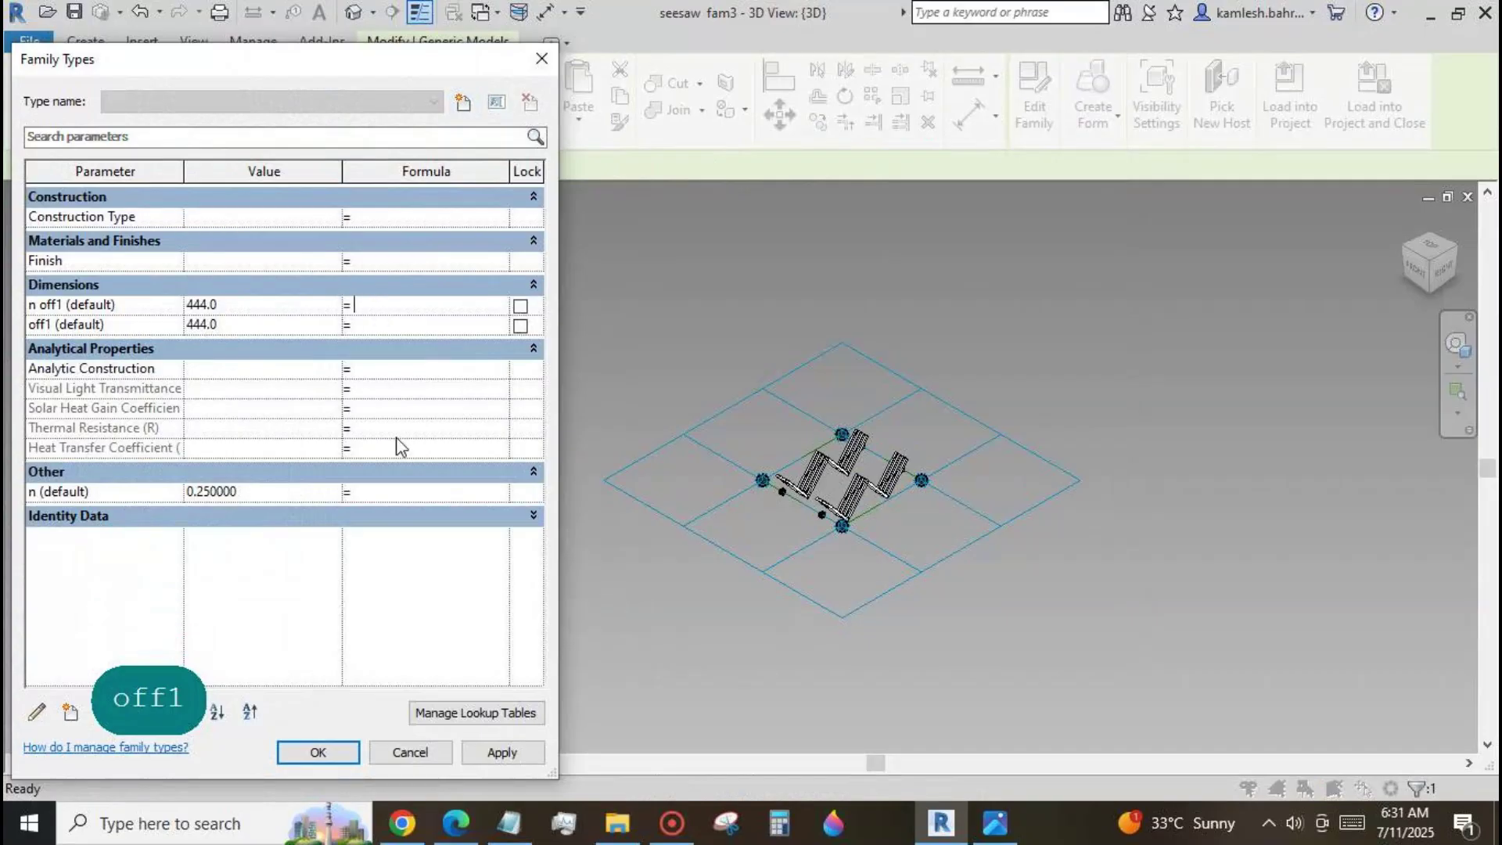
pyautogui.write('-off1')
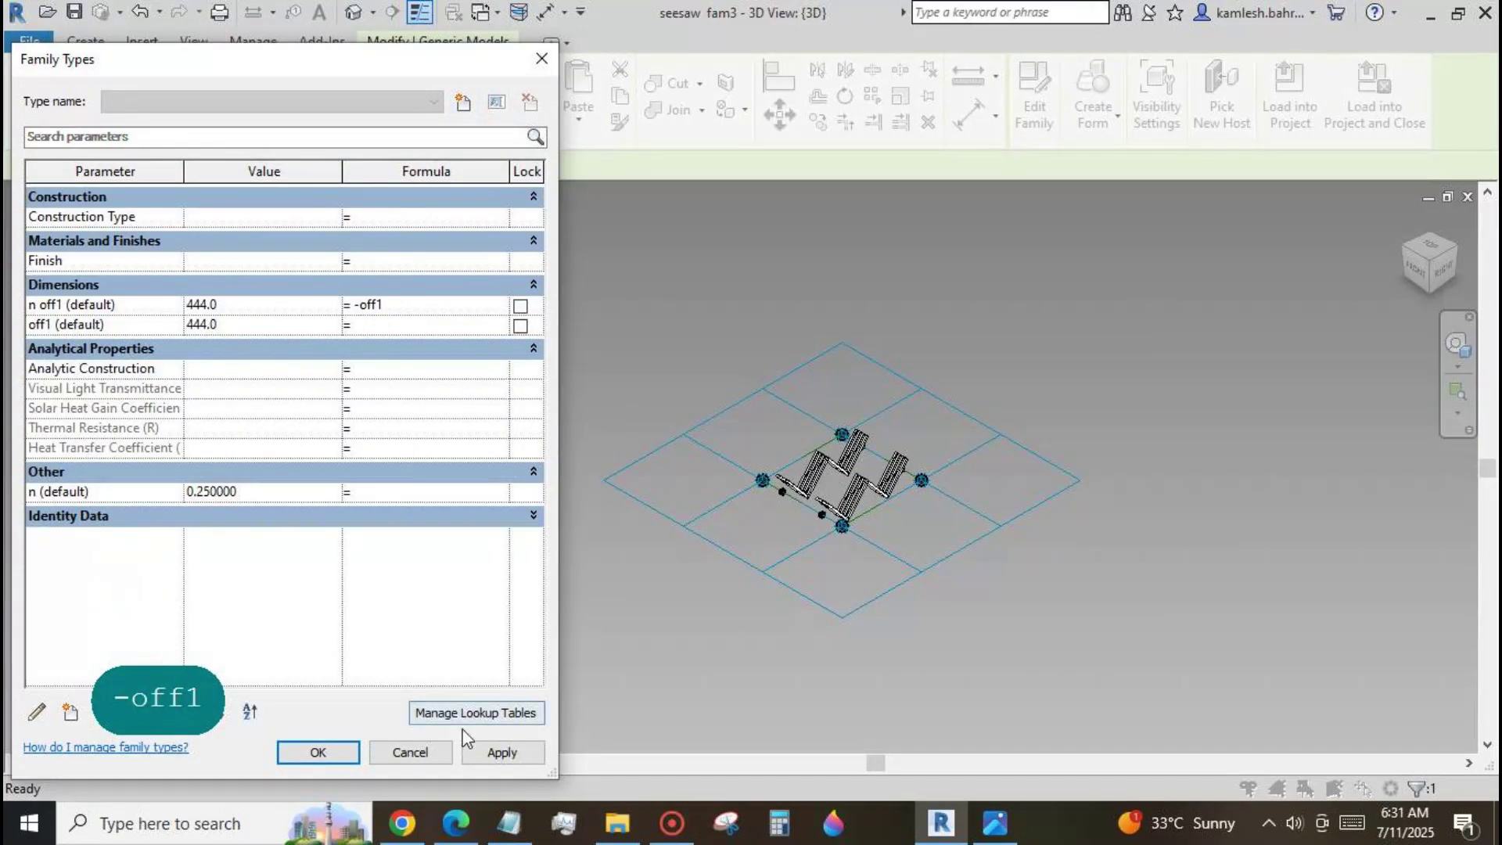
pyautogui.click(501, 753)
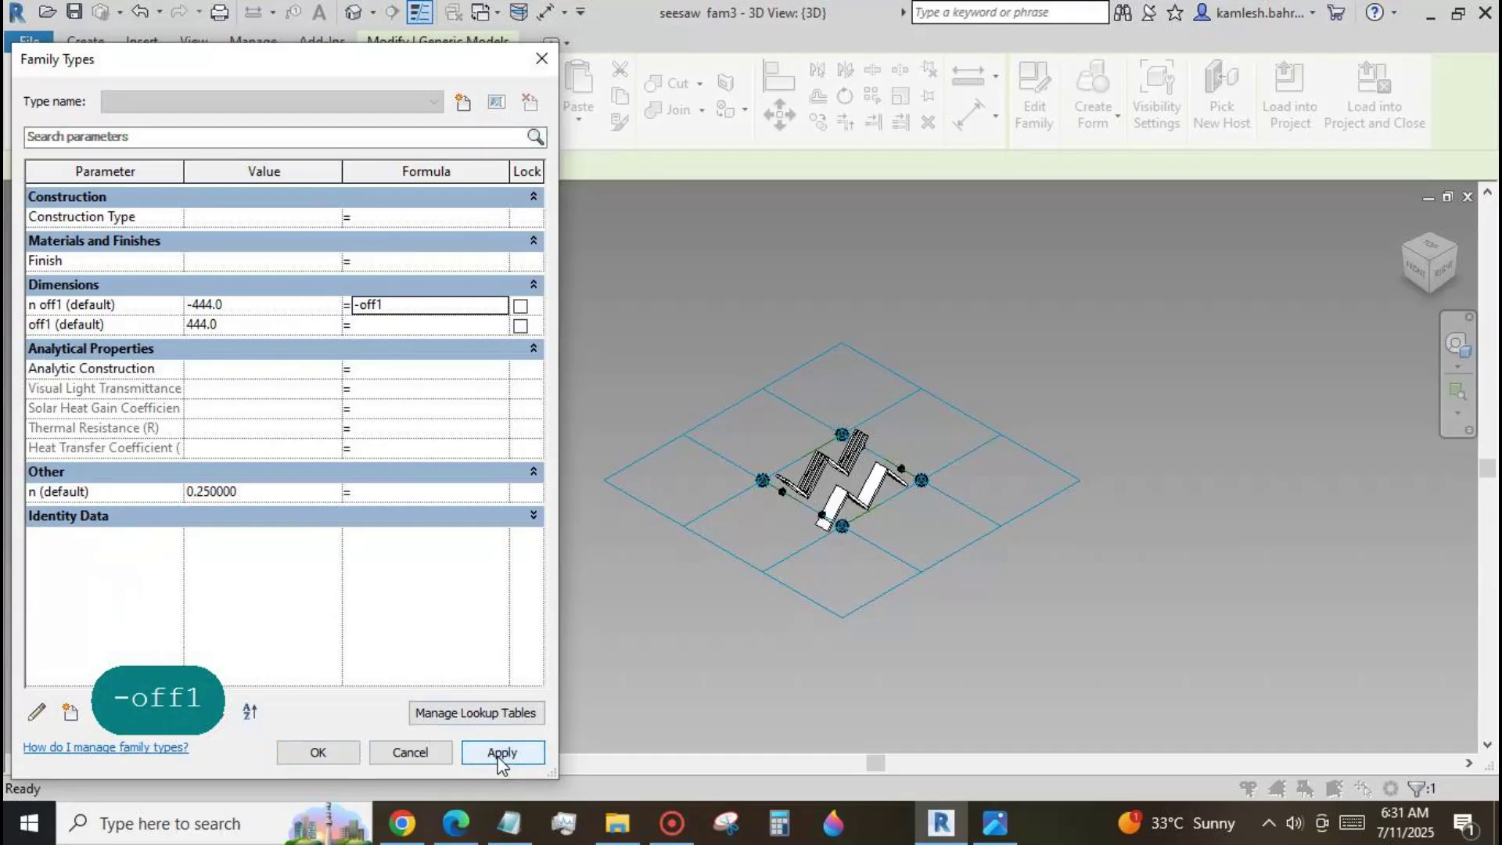
pyautogui.click(445, 756)
pyautogui.click(659, 656)
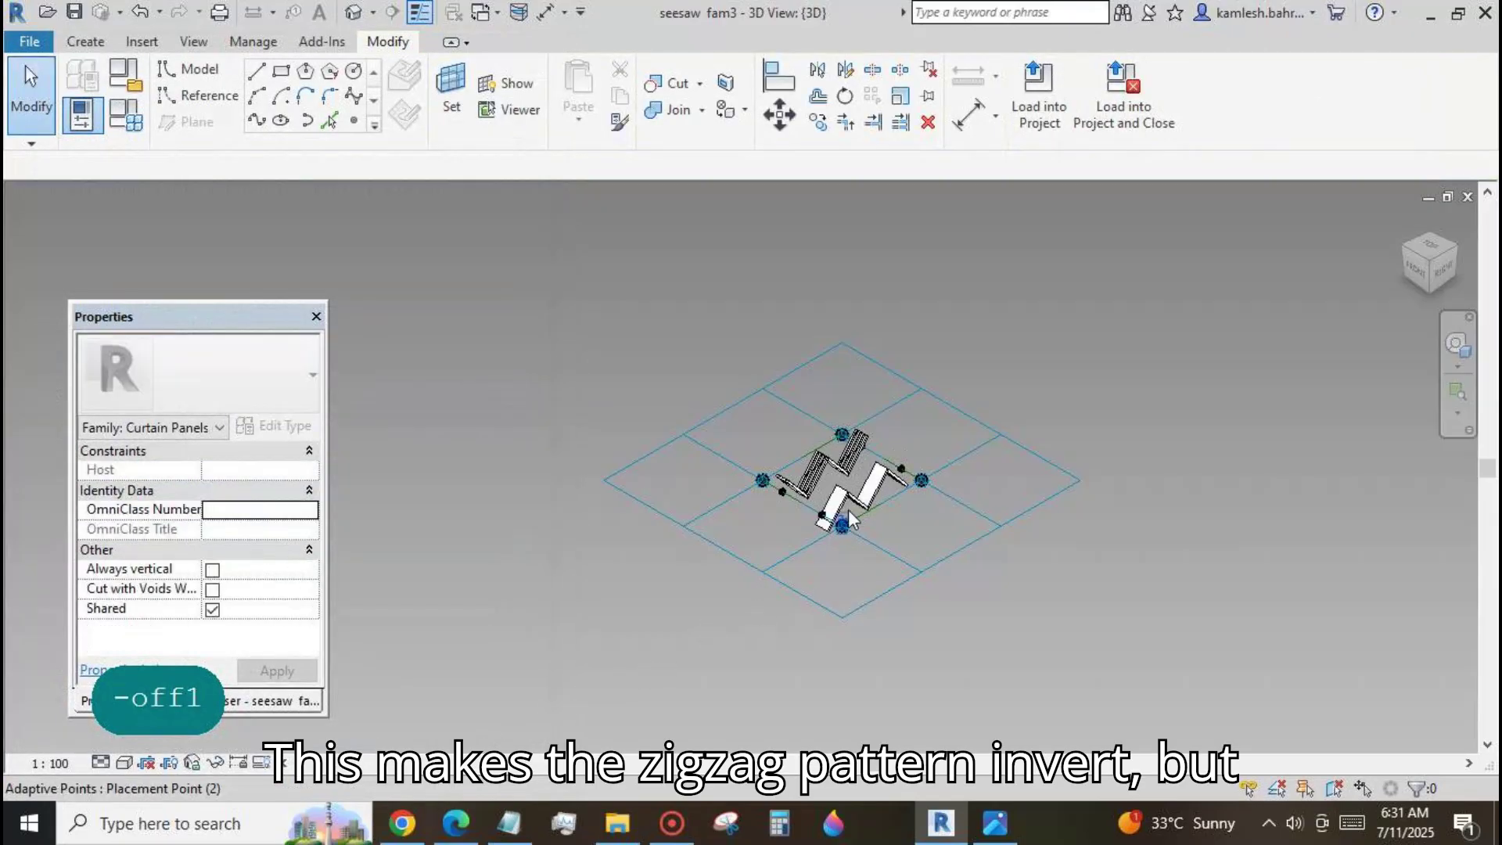
pyautogui.scroll(3, 848, 507)
pyautogui.scroll(2, 849, 507)
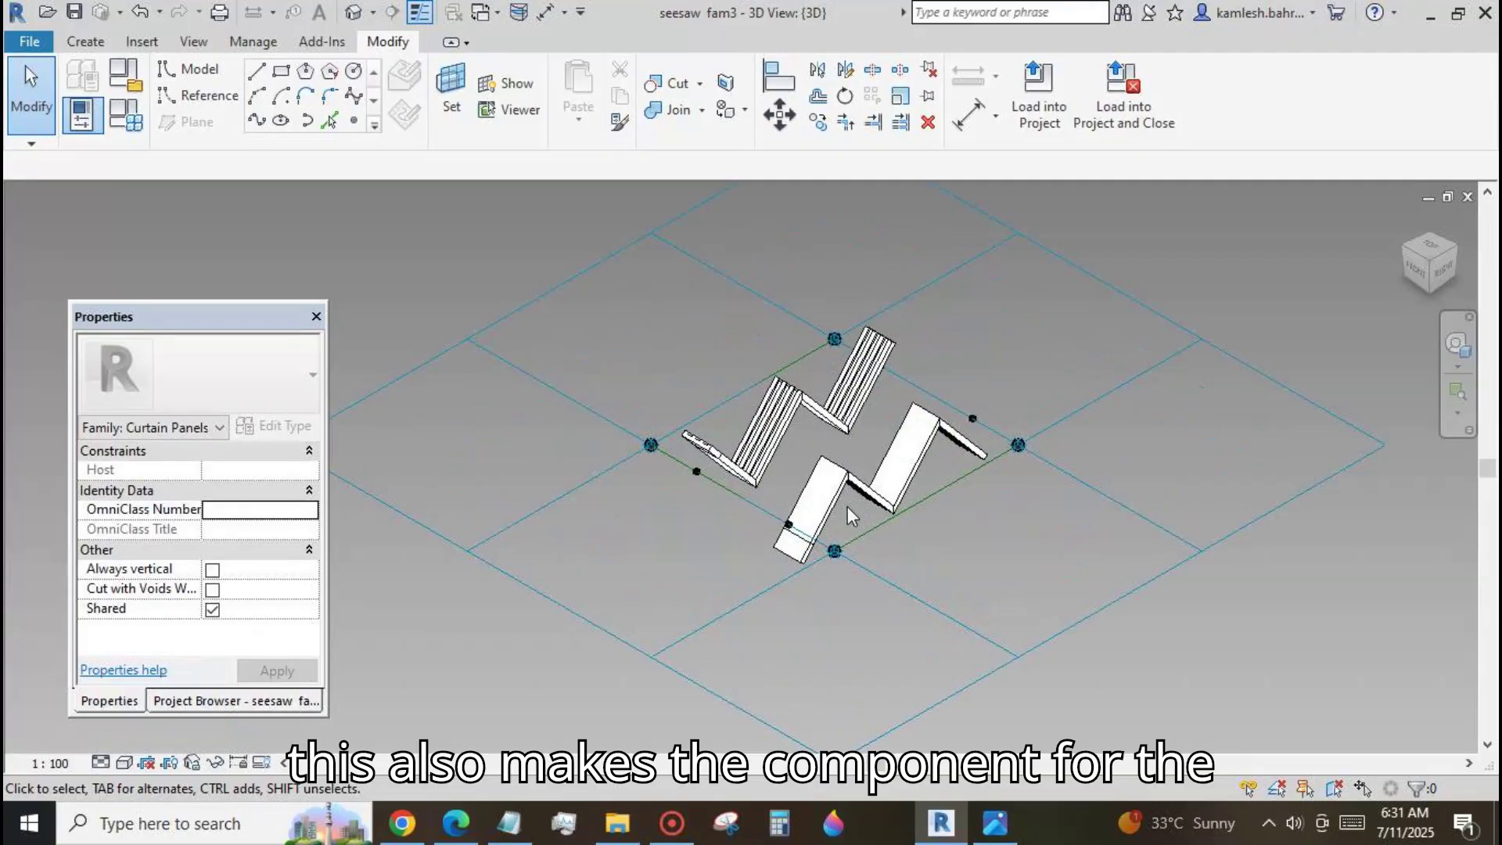
pyautogui.scroll(-1, 637, 470)
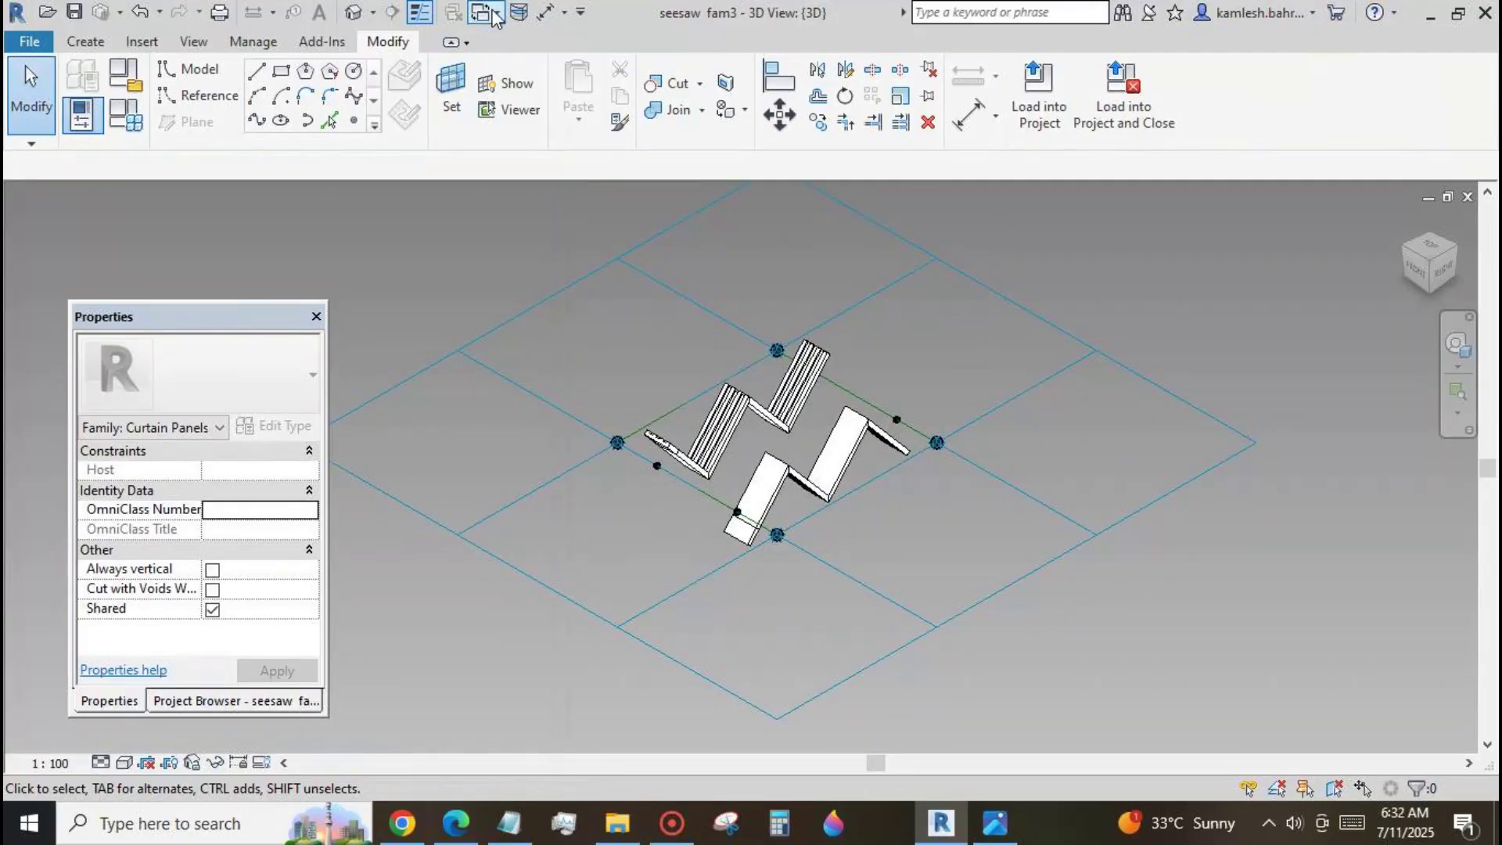
# In the seesaw fam 2 family, associate the leftmost nested seesaw fam 1 component's rot angle with a new instance parameter named rot.
pyautogui.click(495, 18)
pyautogui.click(486, 72)
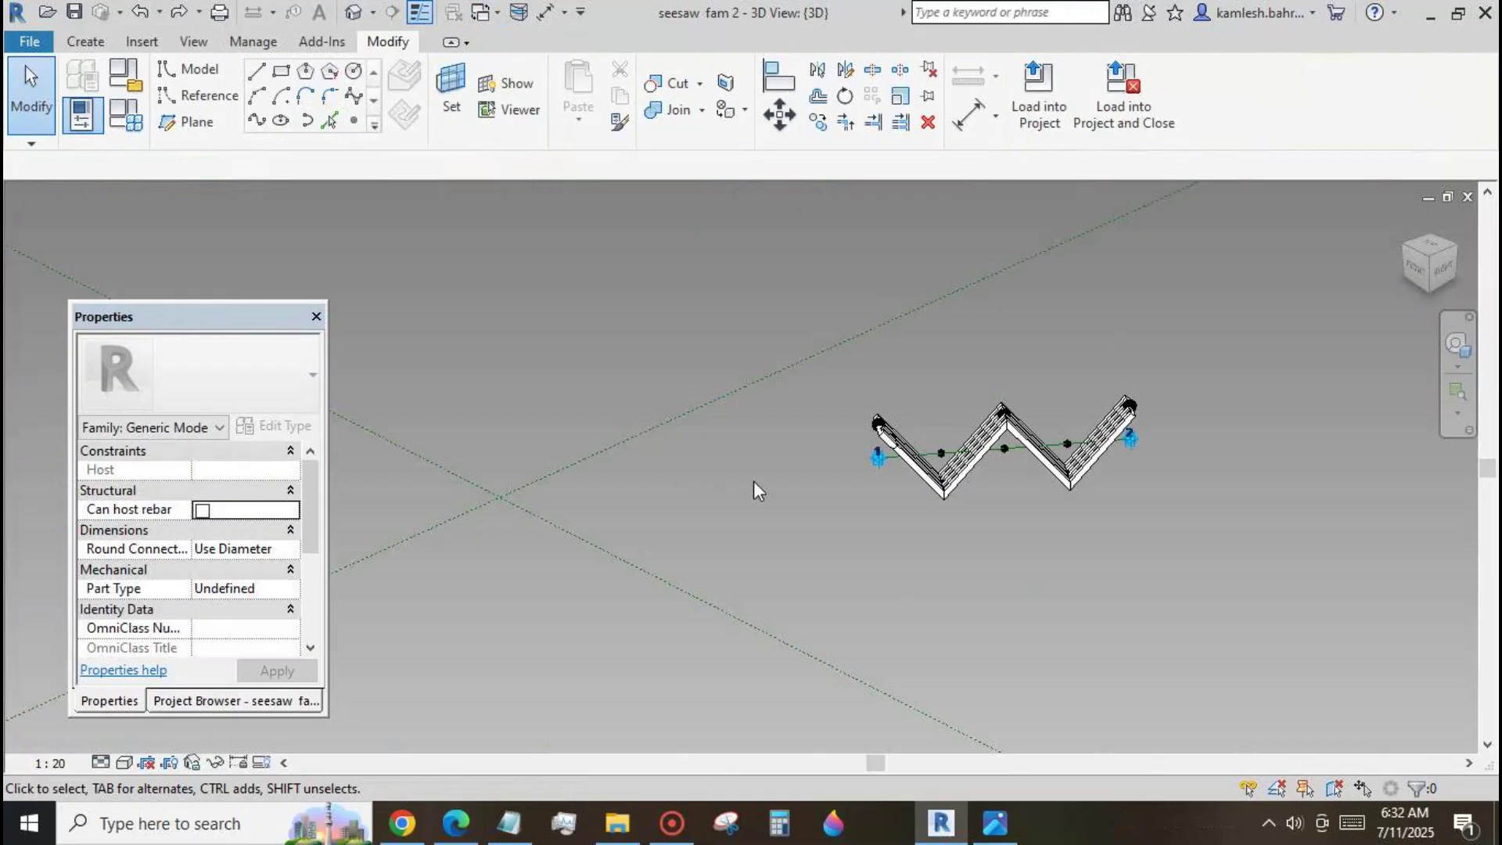
pyautogui.press('Tab')
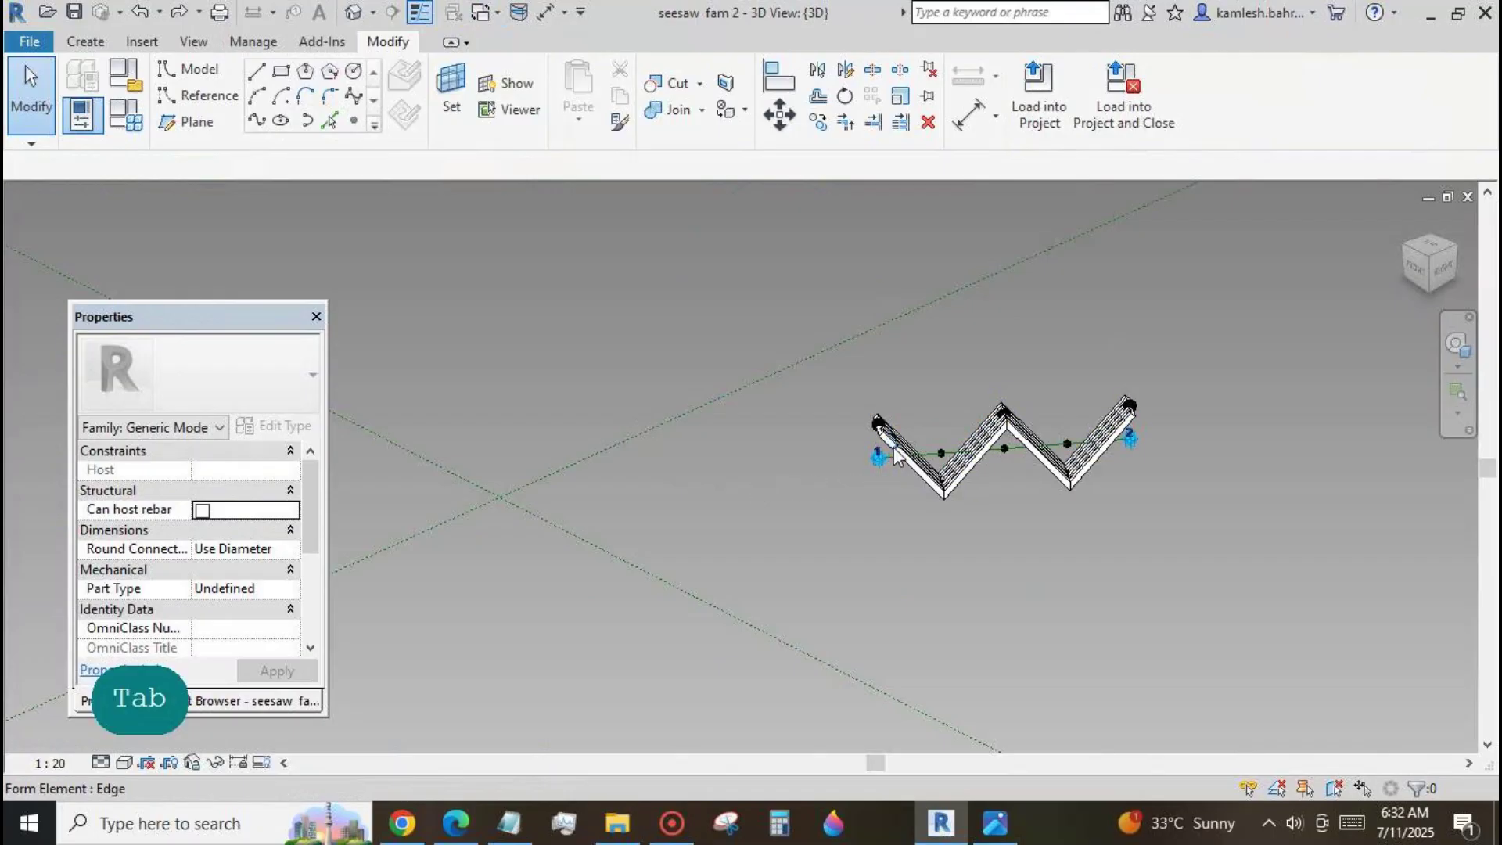
pyautogui.press('Tab')
pyautogui.press('Tab')
pyautogui.click(894, 456)
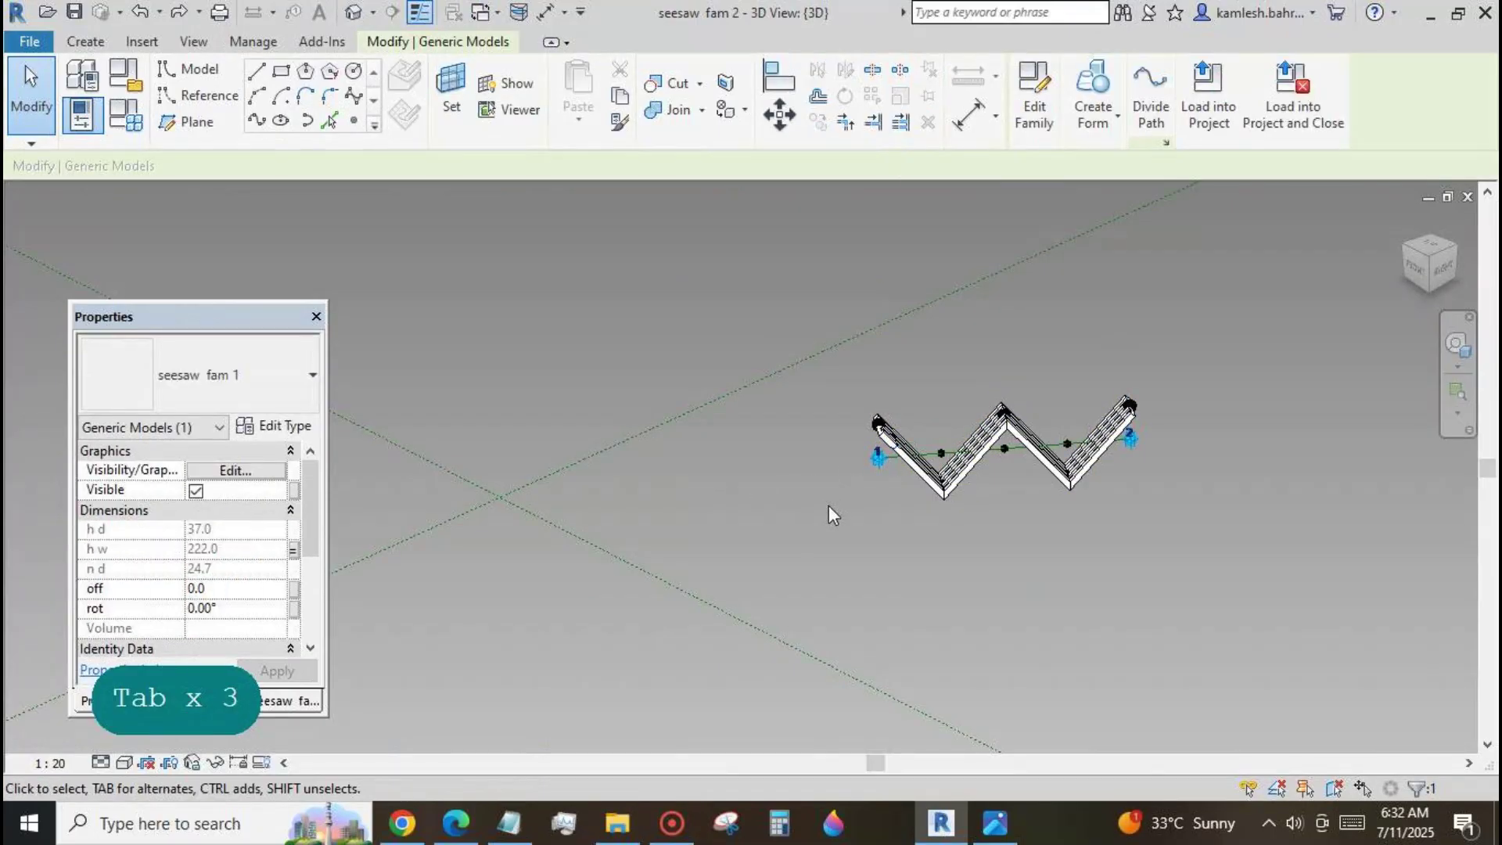
pyautogui.click(294, 608)
pyautogui.click(226, 630)
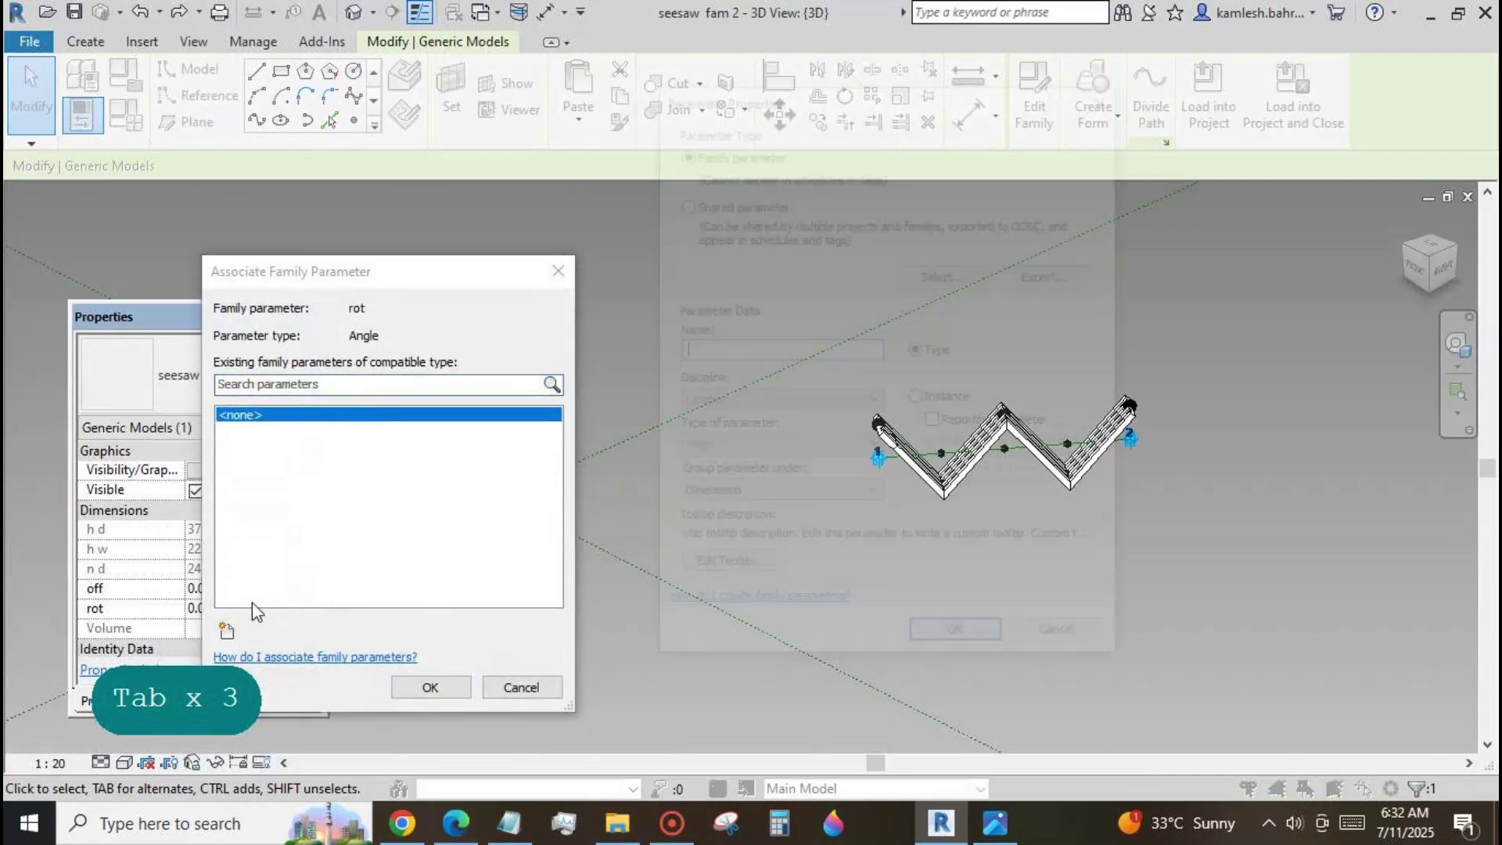
pyautogui.write('r')
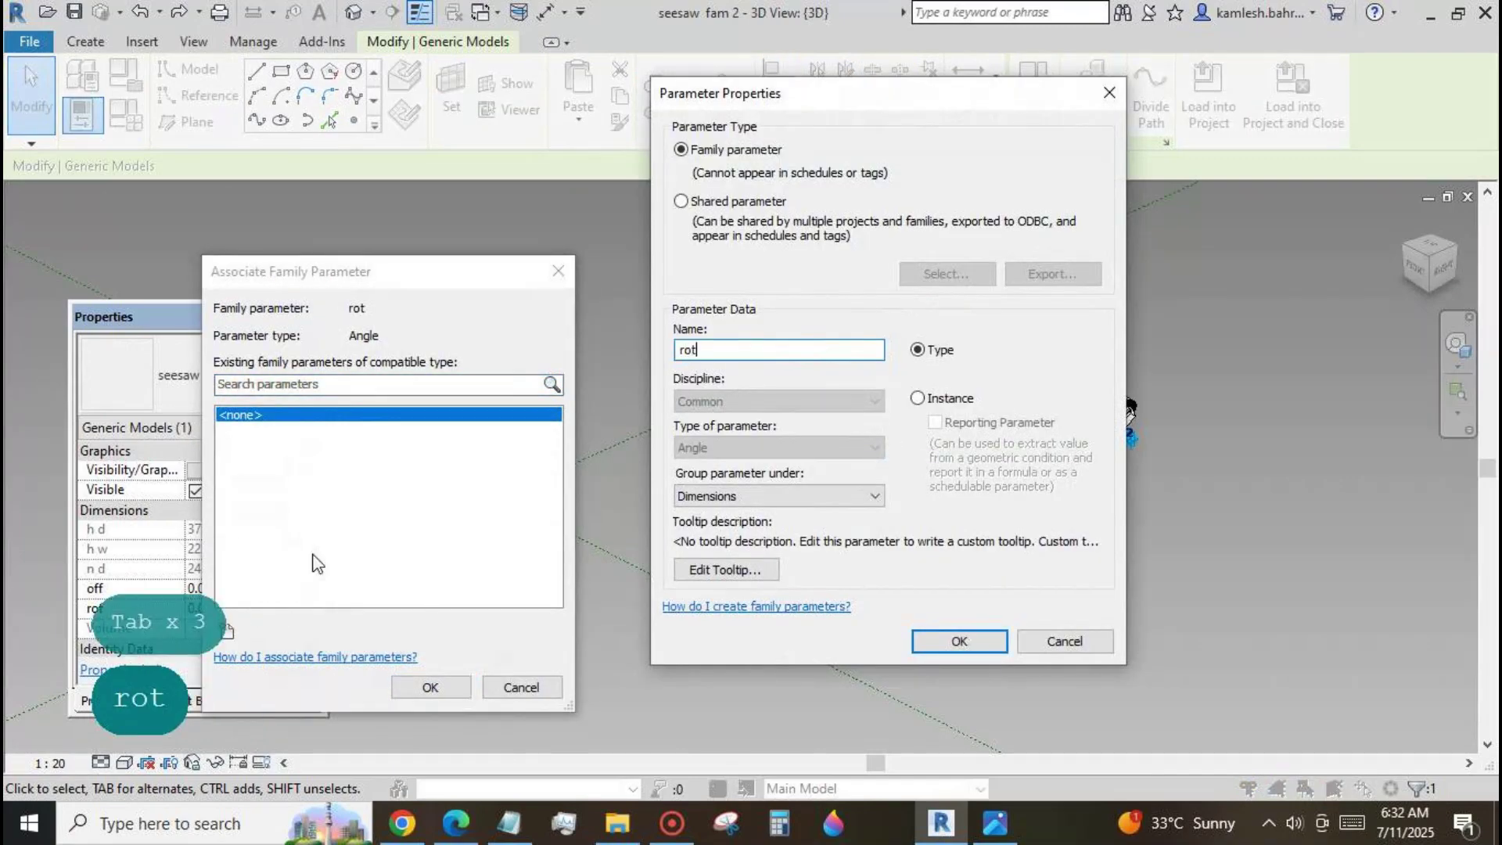
pyautogui.write('ot')
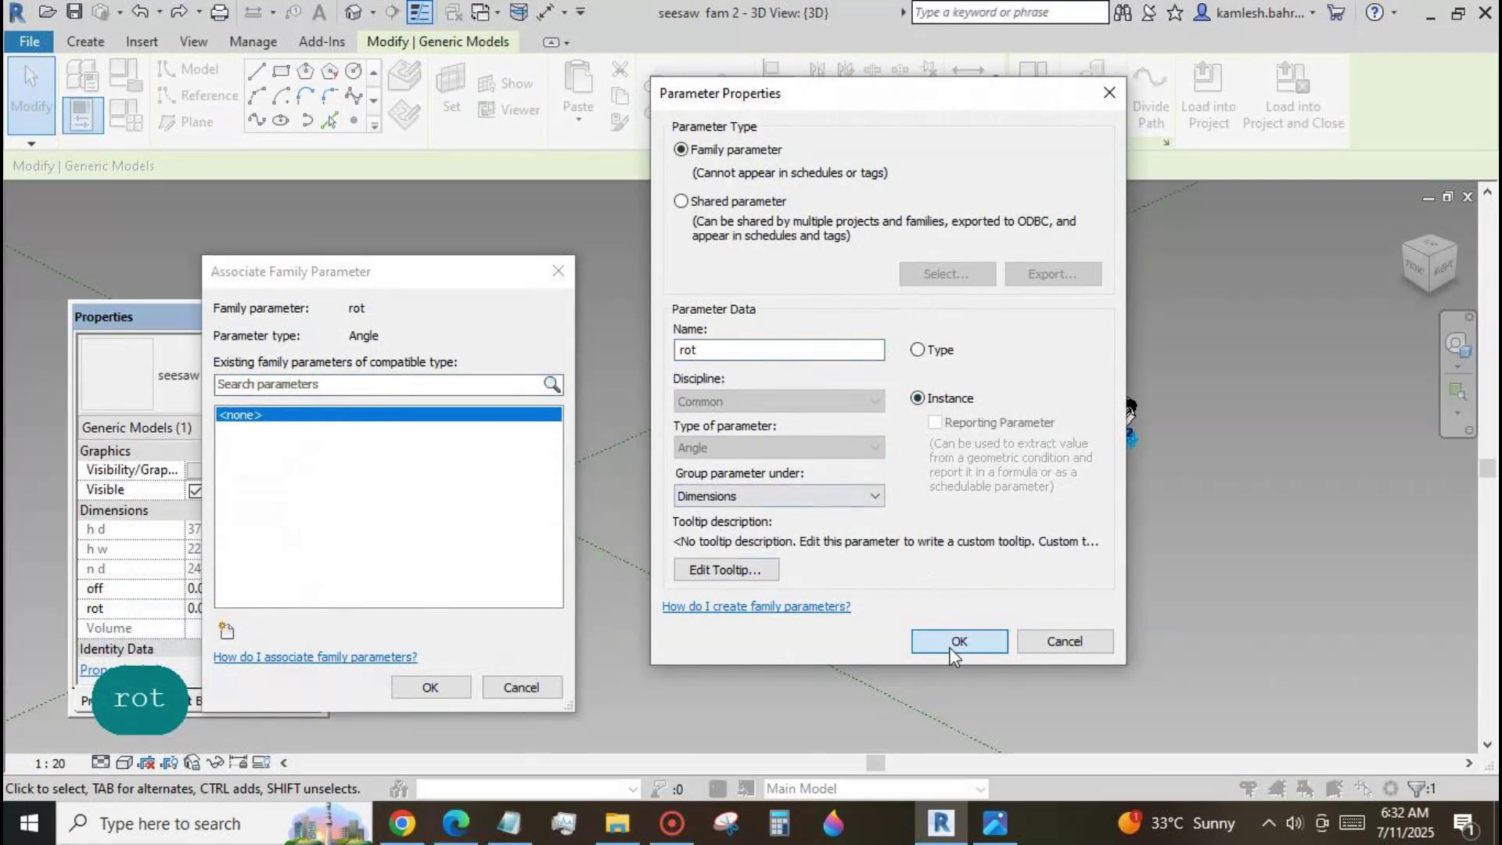
pyautogui.click(956, 643)
pyautogui.click(430, 685)
# Reload seesaw fam 2 with its rotation parameter into seesaw fam3, overwriting the existing version.
pyautogui.click(1207, 118)
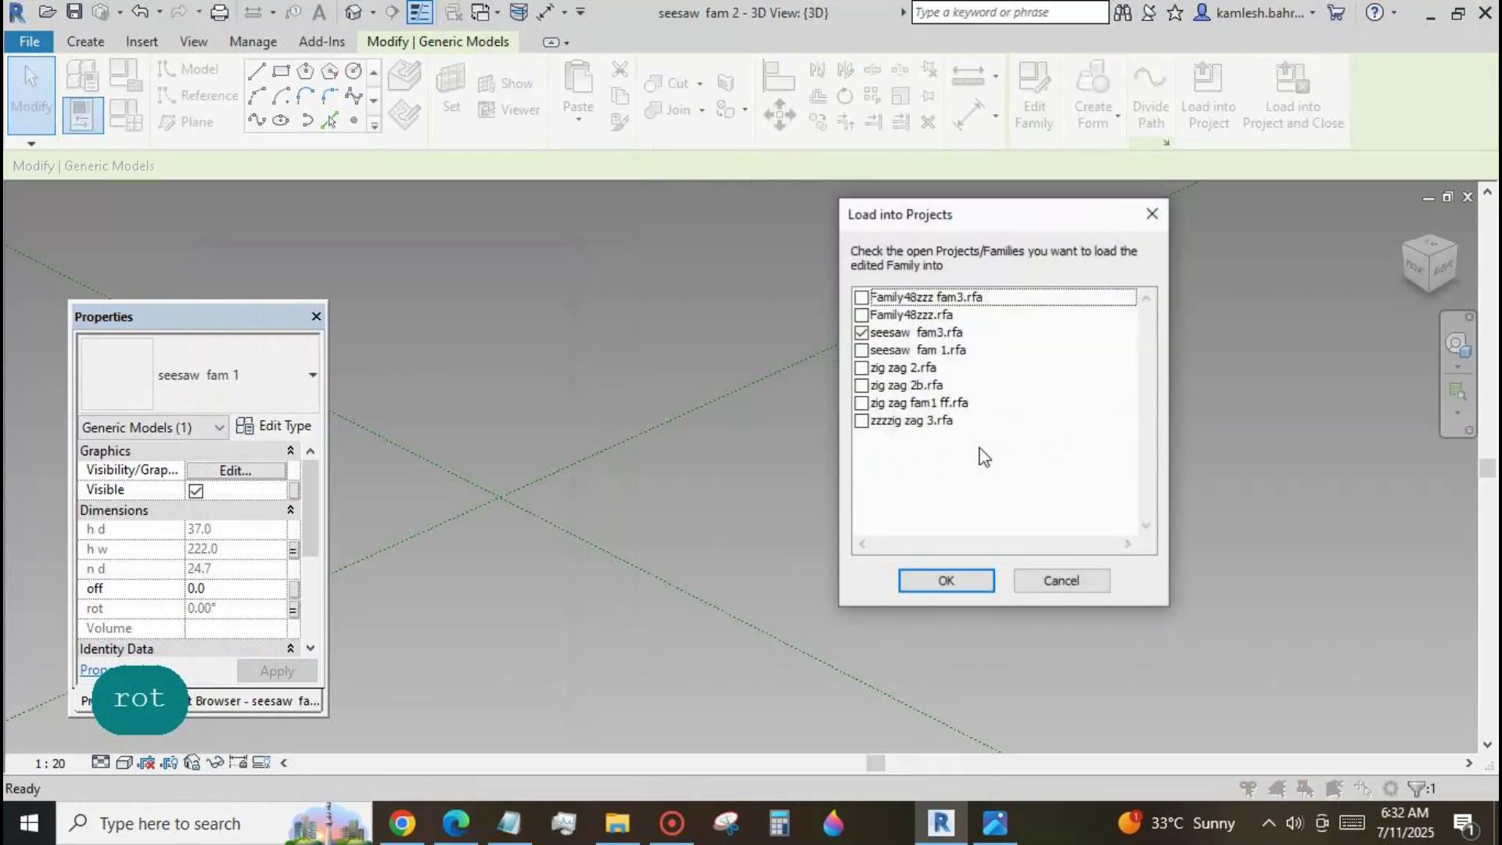
pyautogui.click(939, 582)
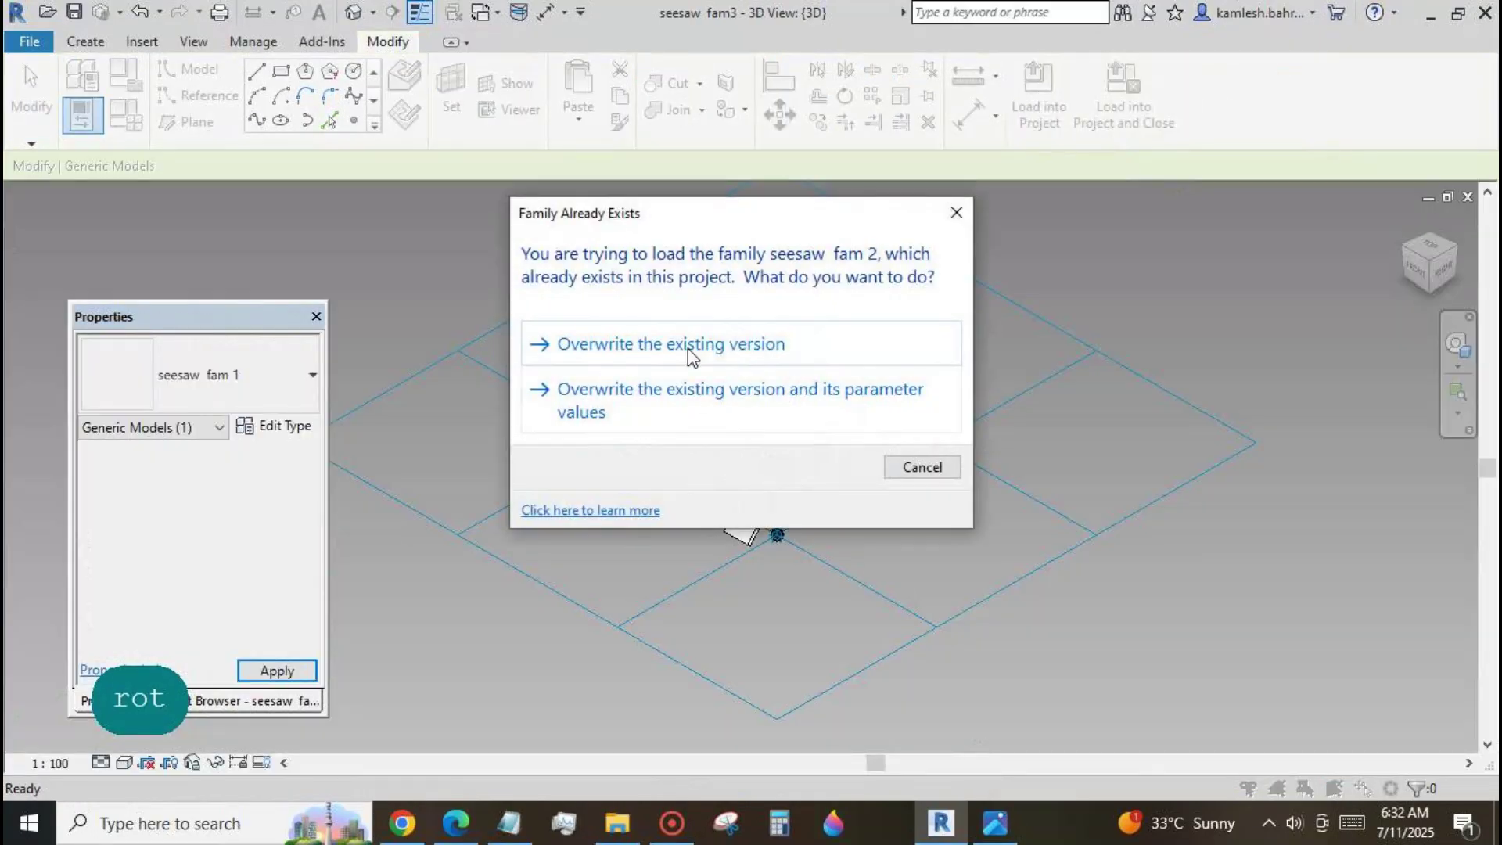
pyautogui.click(687, 349)
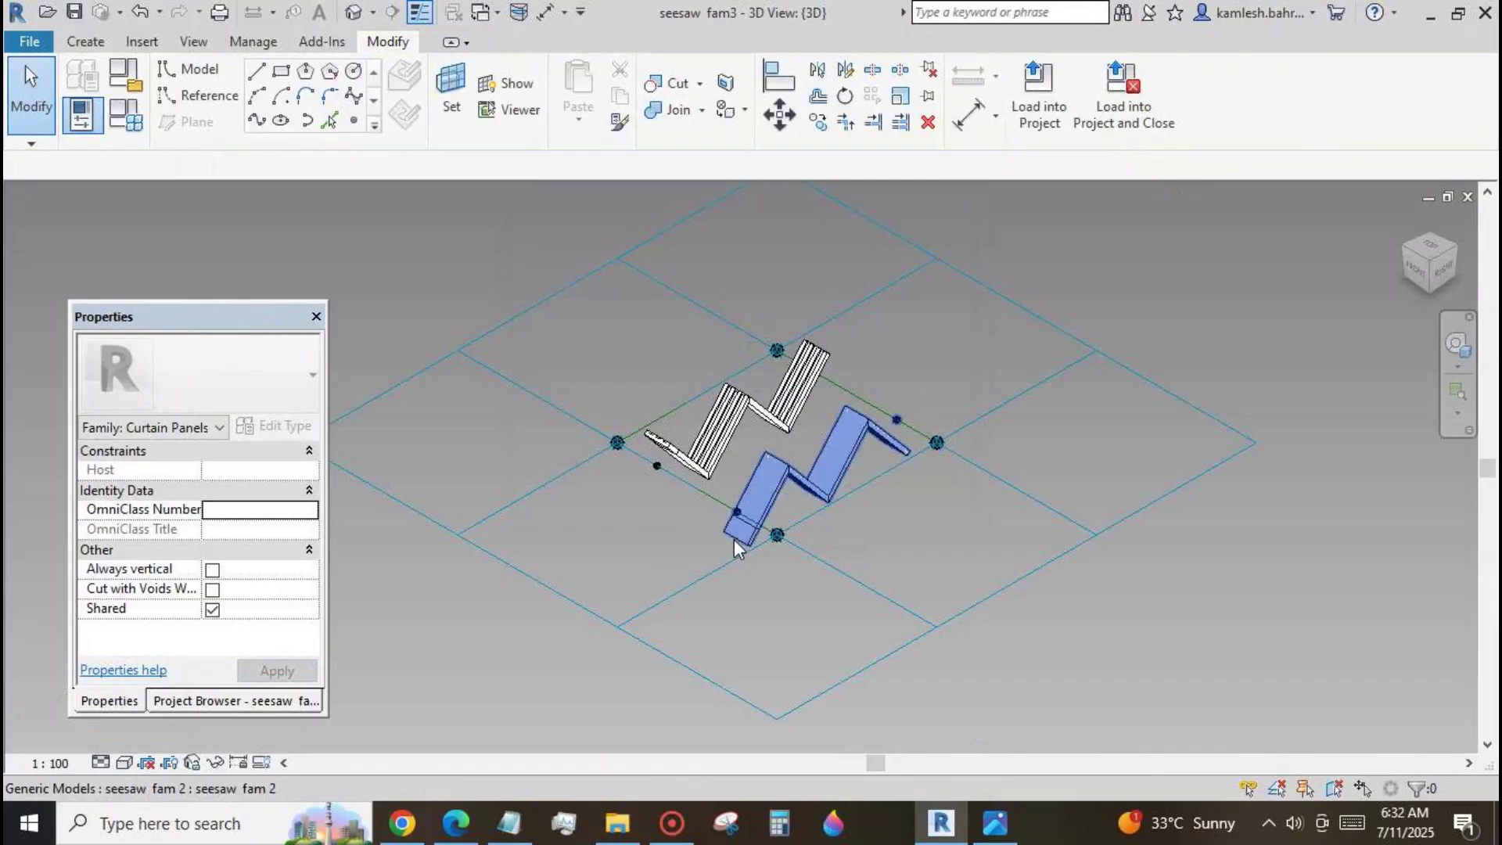
# Associate the lower-right zigzag component's rot angle with a new instance family parameter named rot.
pyautogui.press('Tab')
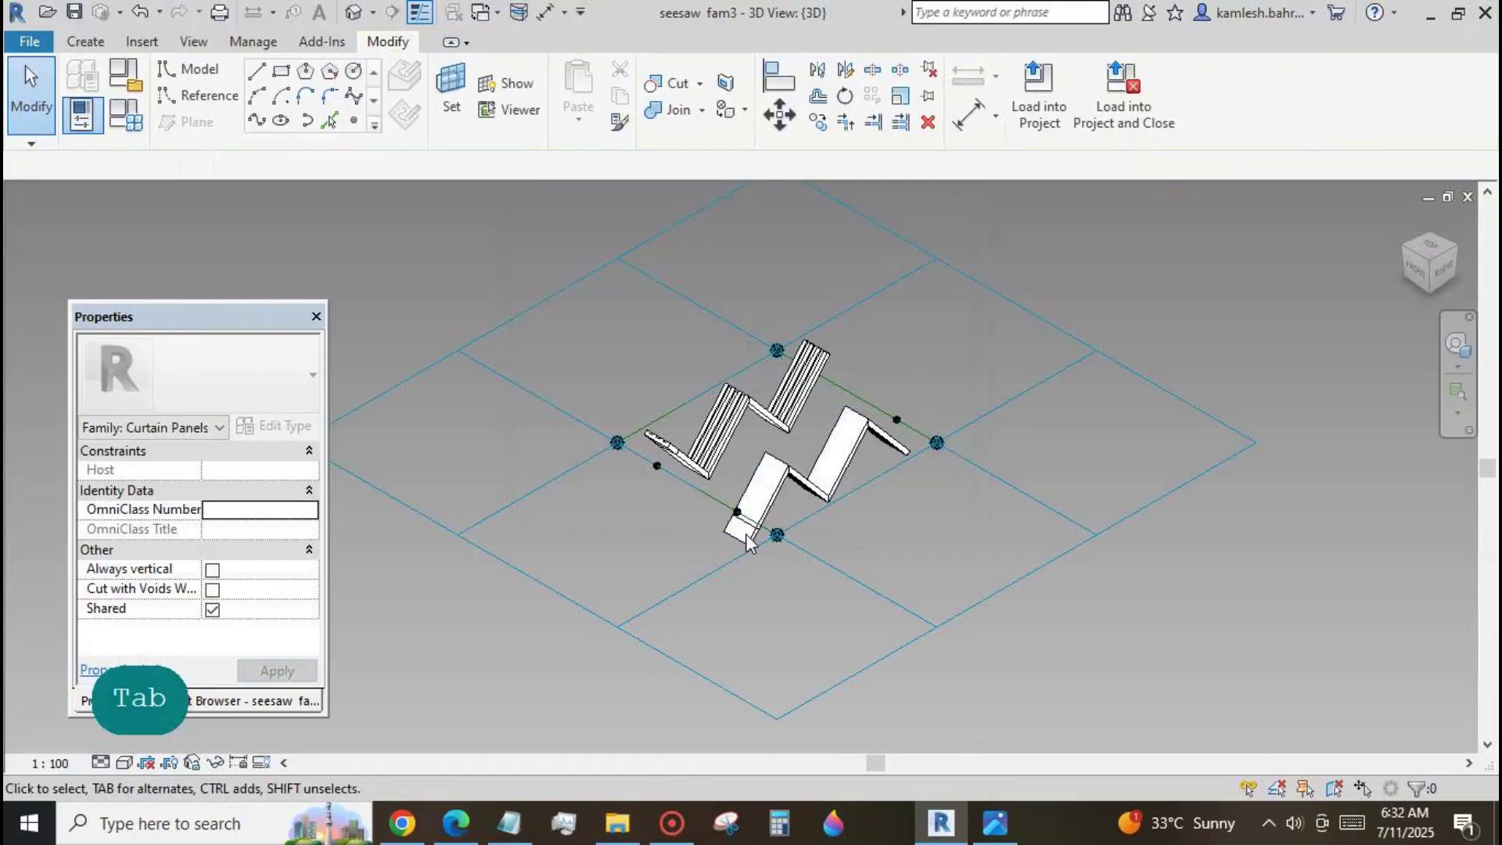
pyautogui.click(765, 518)
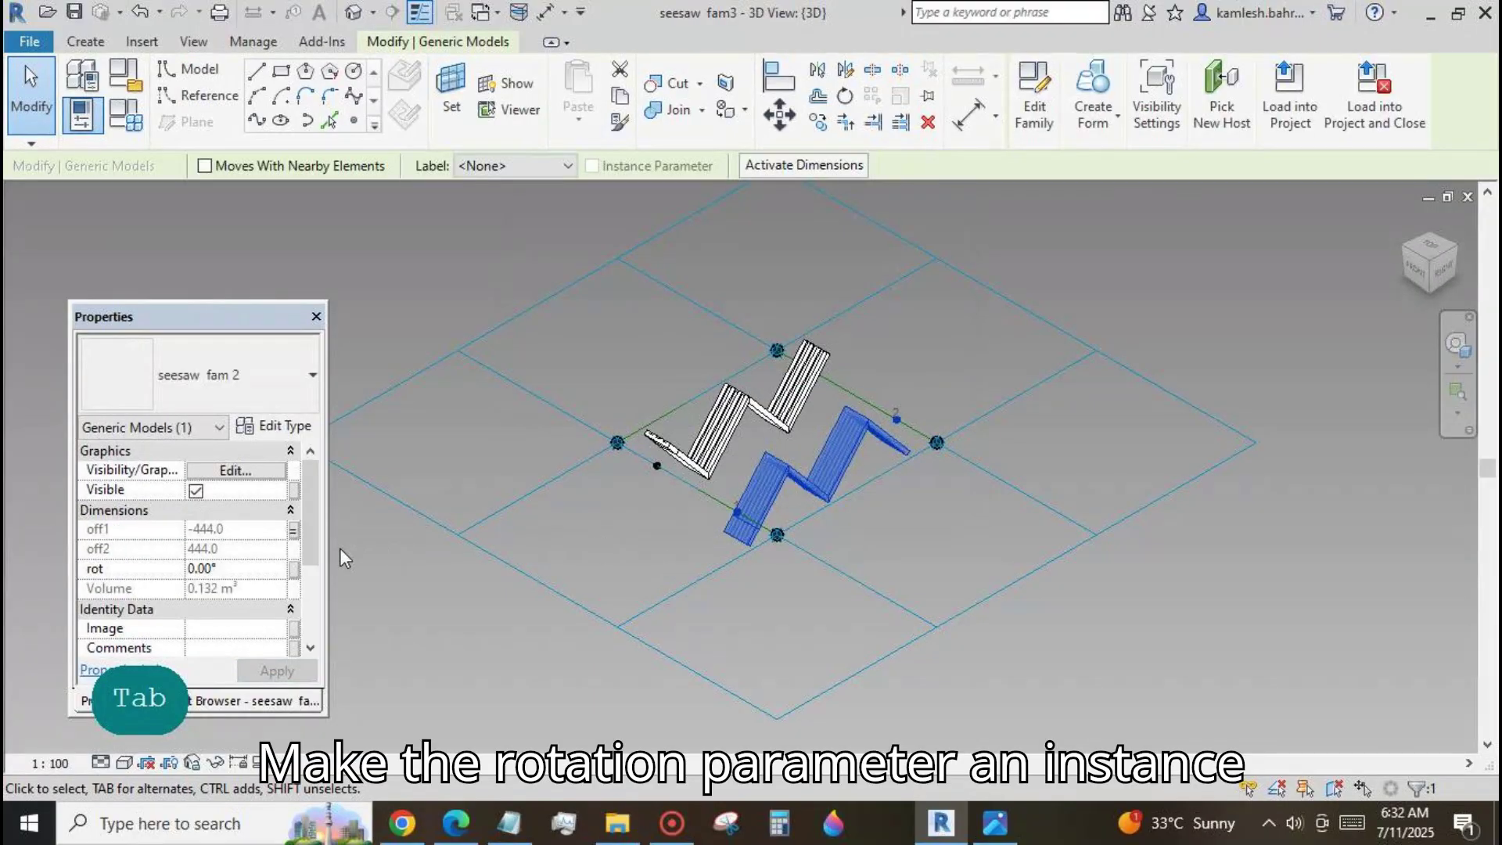
pyautogui.click(292, 570)
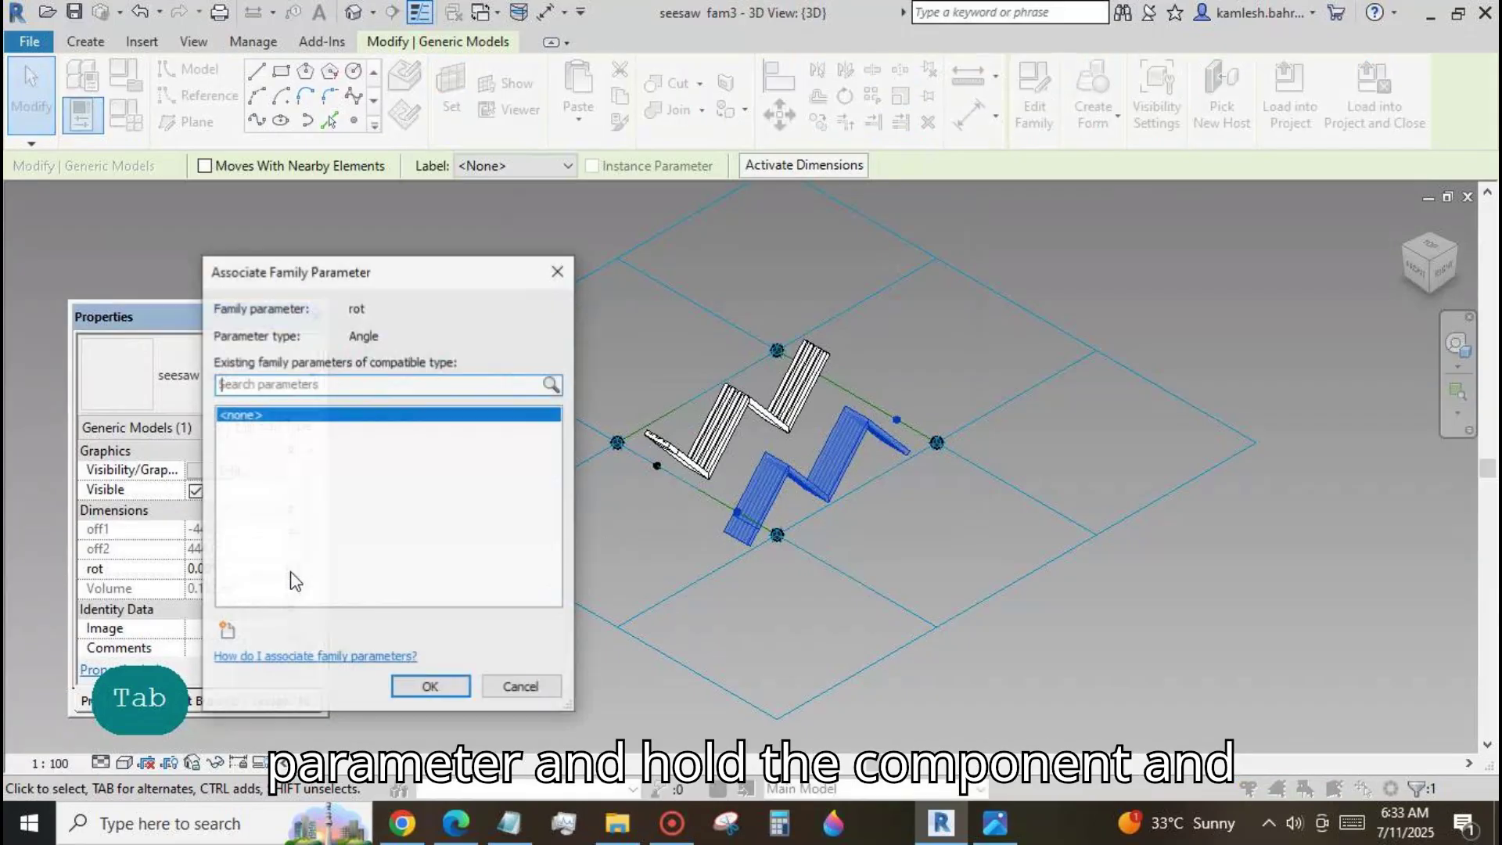
pyautogui.click(226, 630)
pyautogui.write('ro')
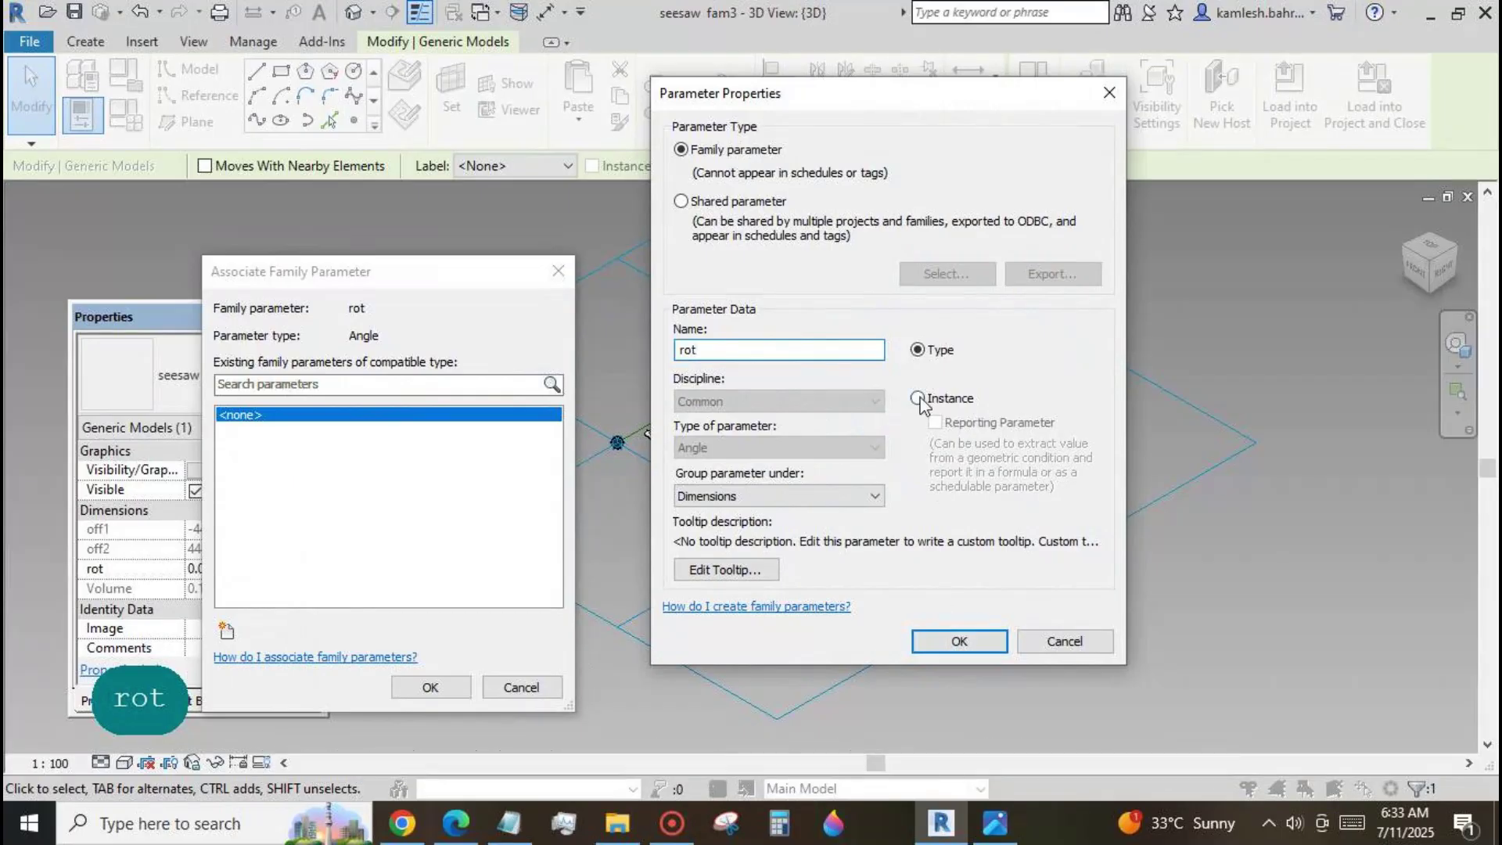
pyautogui.write('t')
pyautogui.click(949, 640)
pyautogui.click(430, 686)
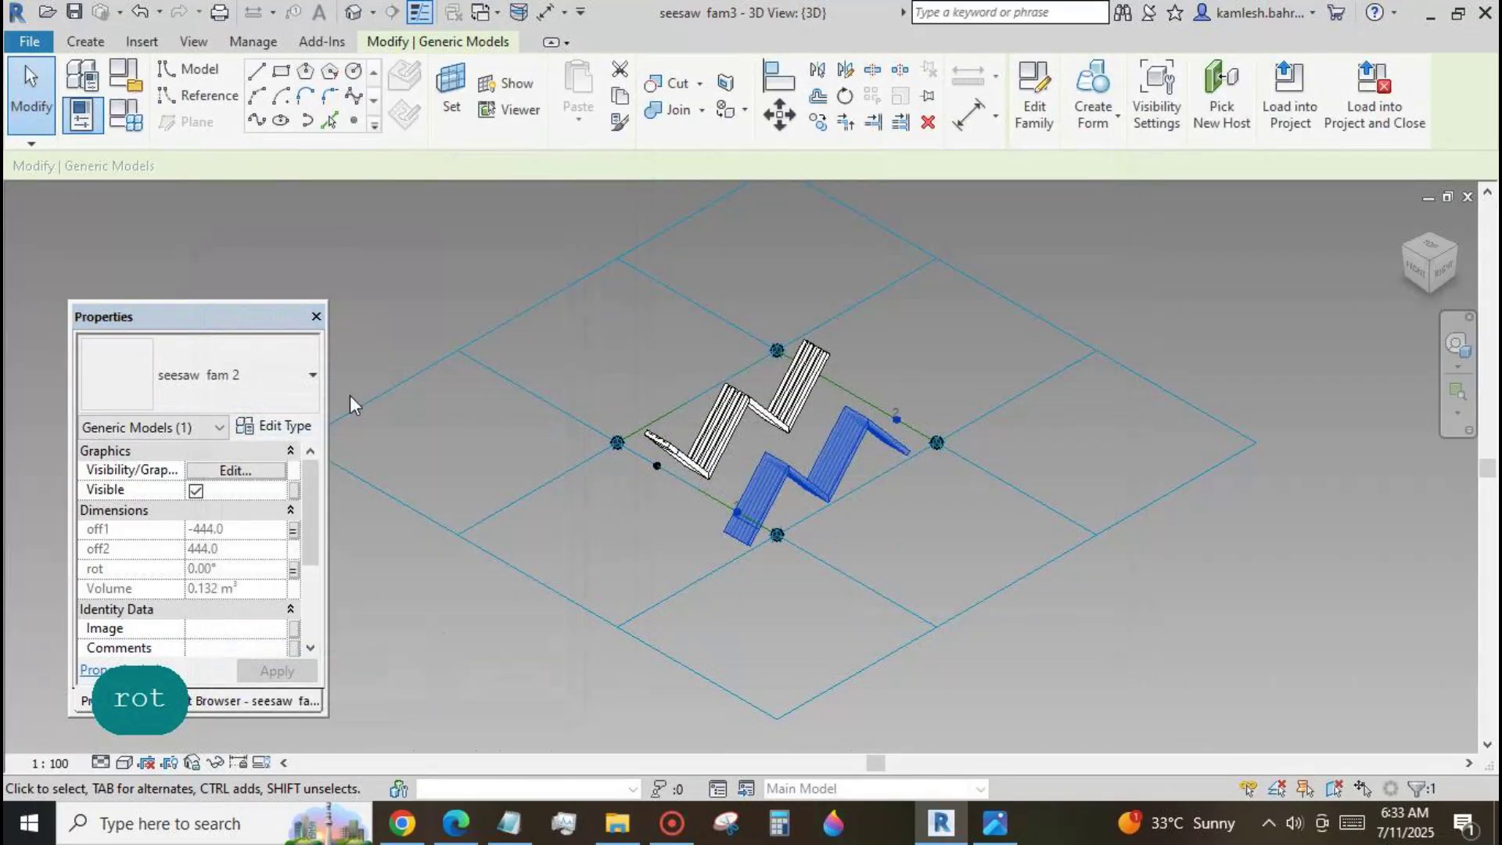
# Set the rot parameter to 180° in the family types and save the seesaw fam3 family.
pyautogui.click(131, 119)
pyautogui.click(262, 345)
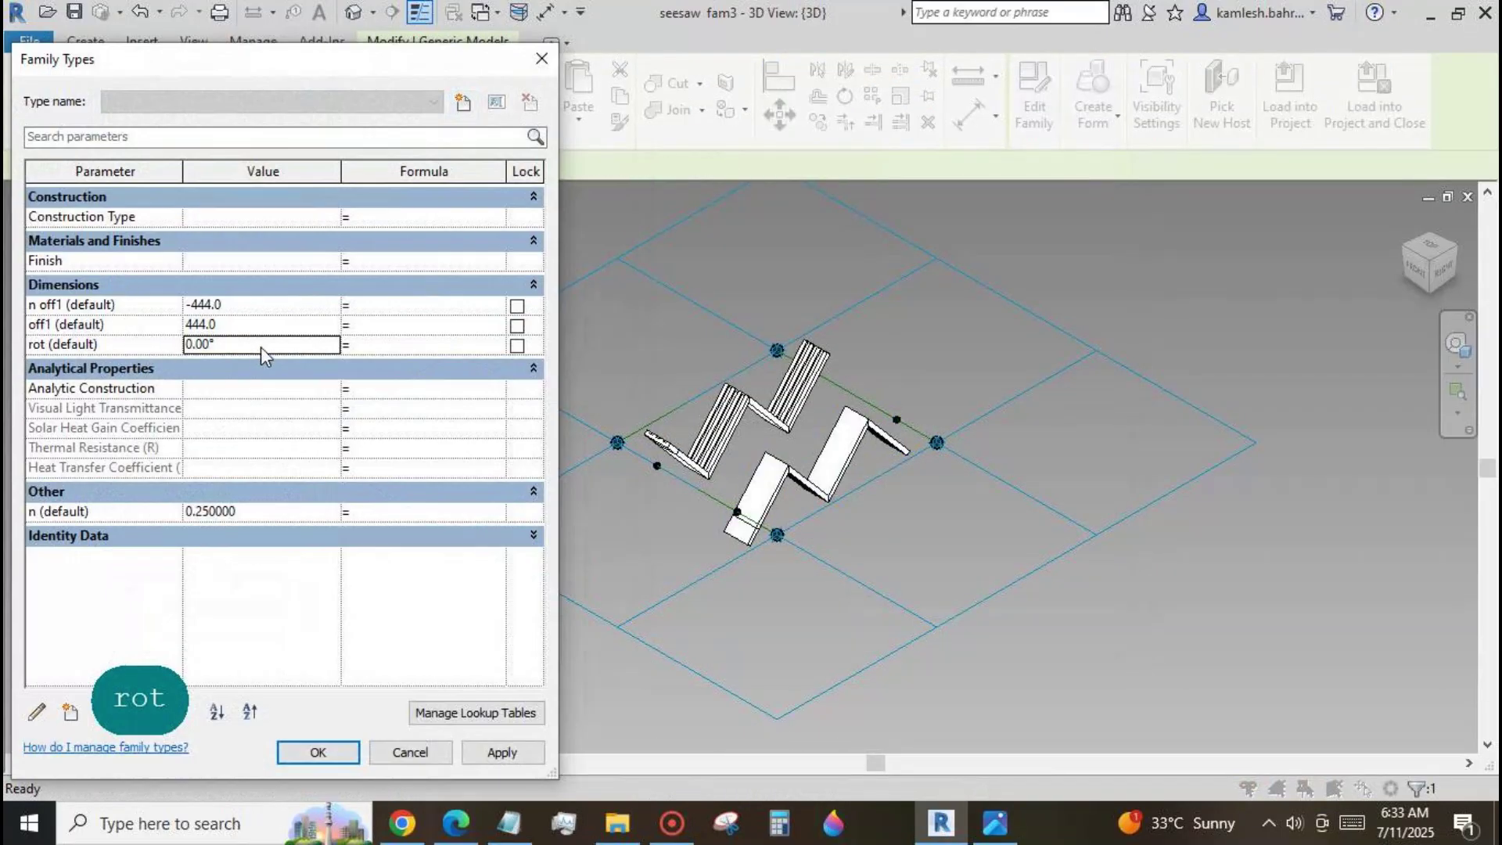
pyautogui.write('180')
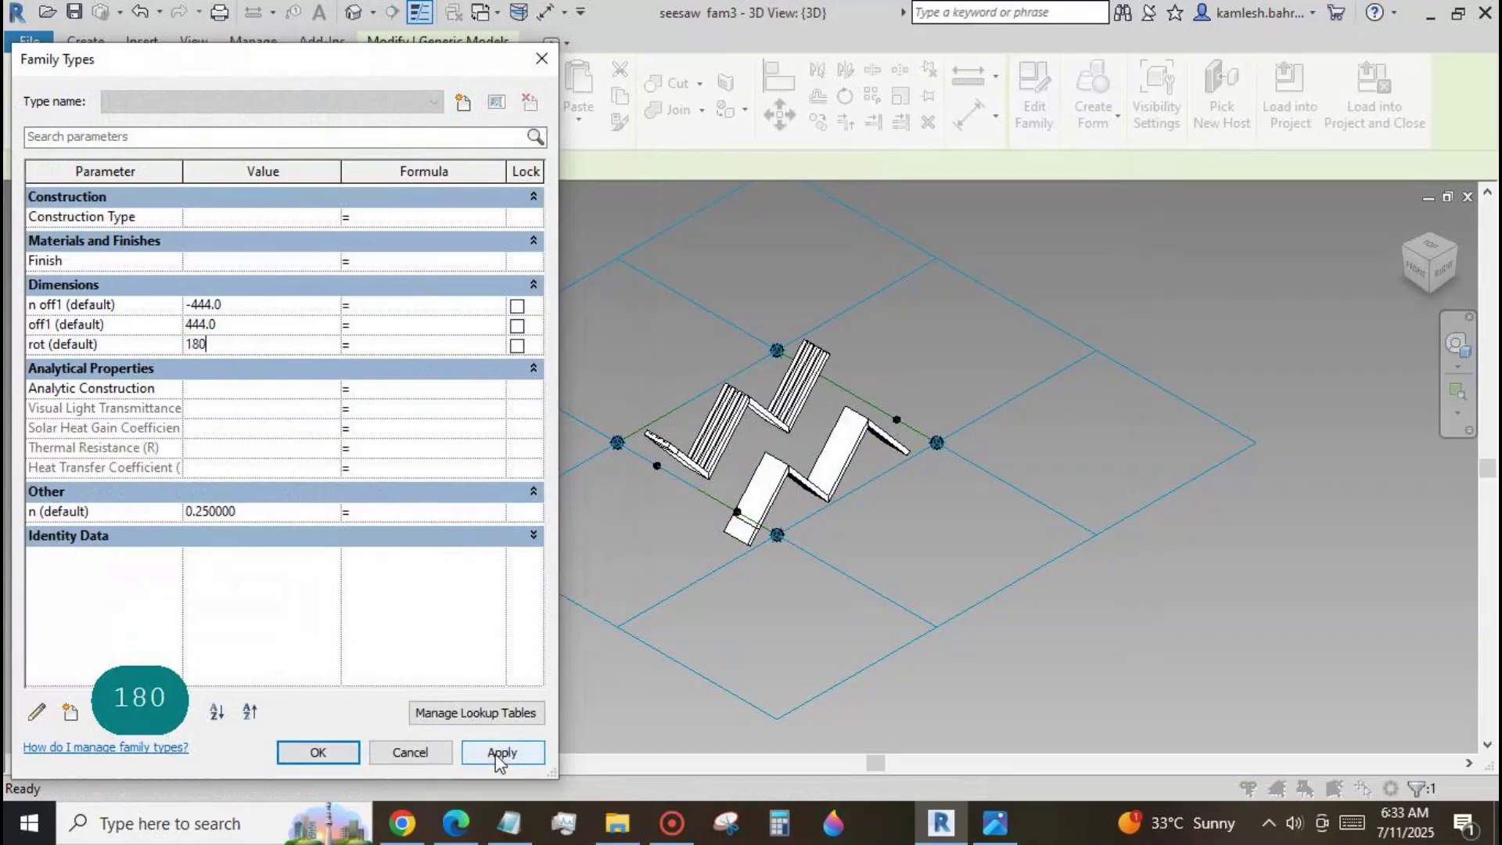
pyautogui.click(500, 752)
pyautogui.click(332, 755)
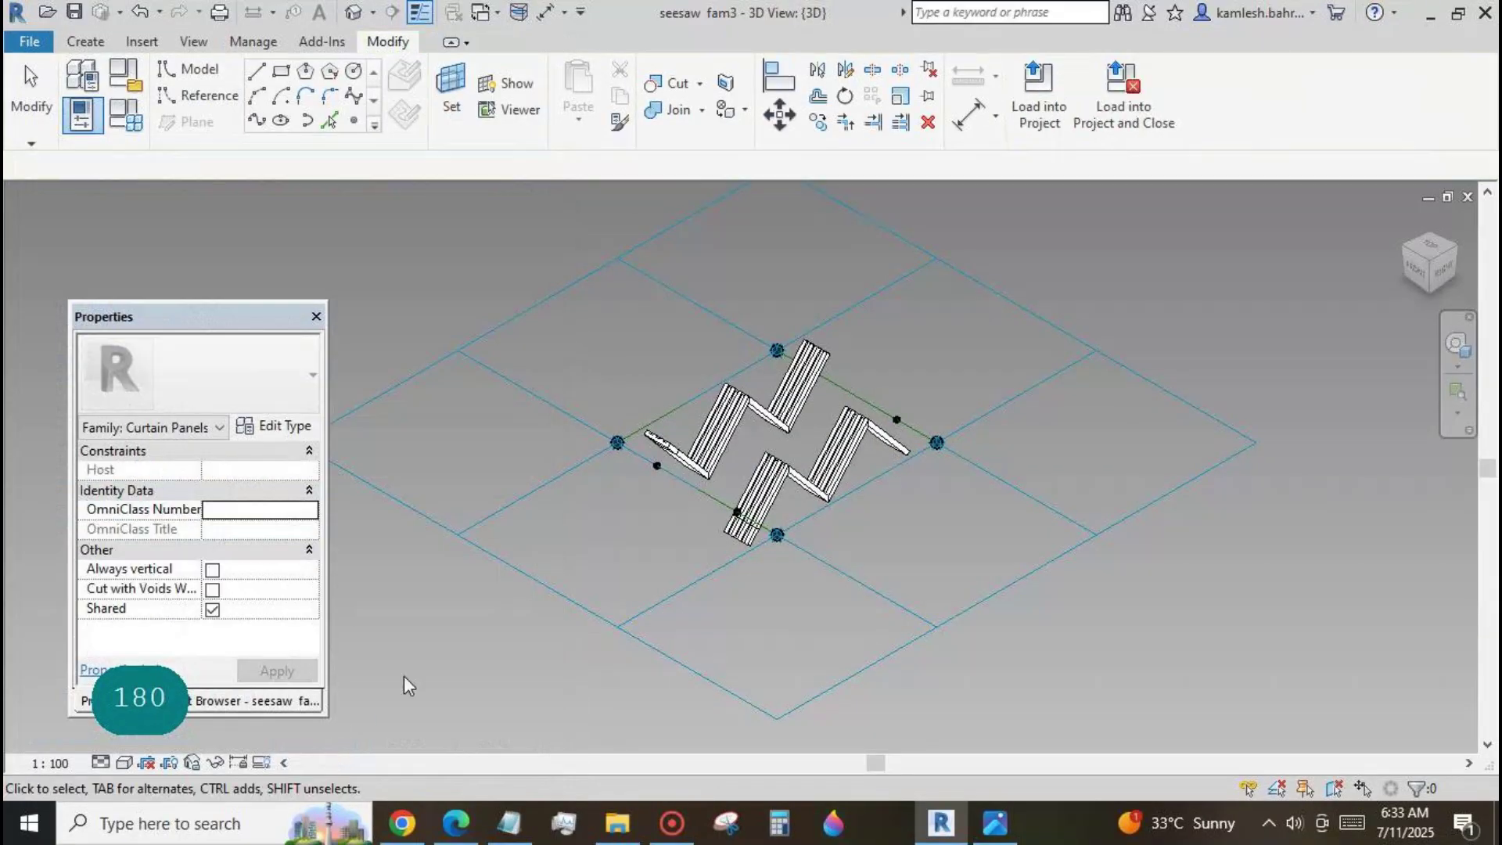
pyautogui.scroll(-2, 913, 501)
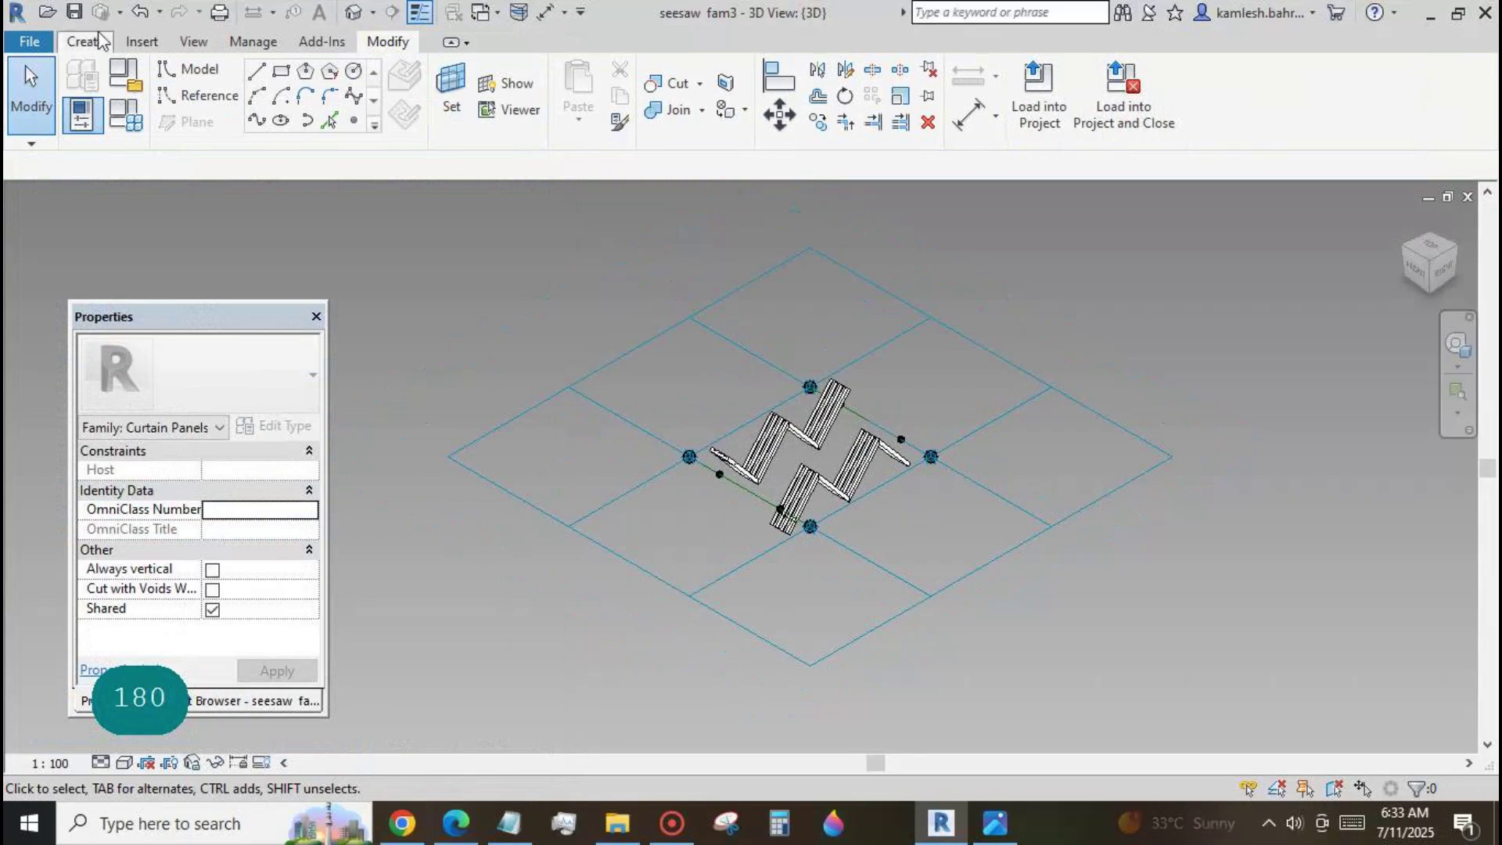
pyautogui.click(74, 12)
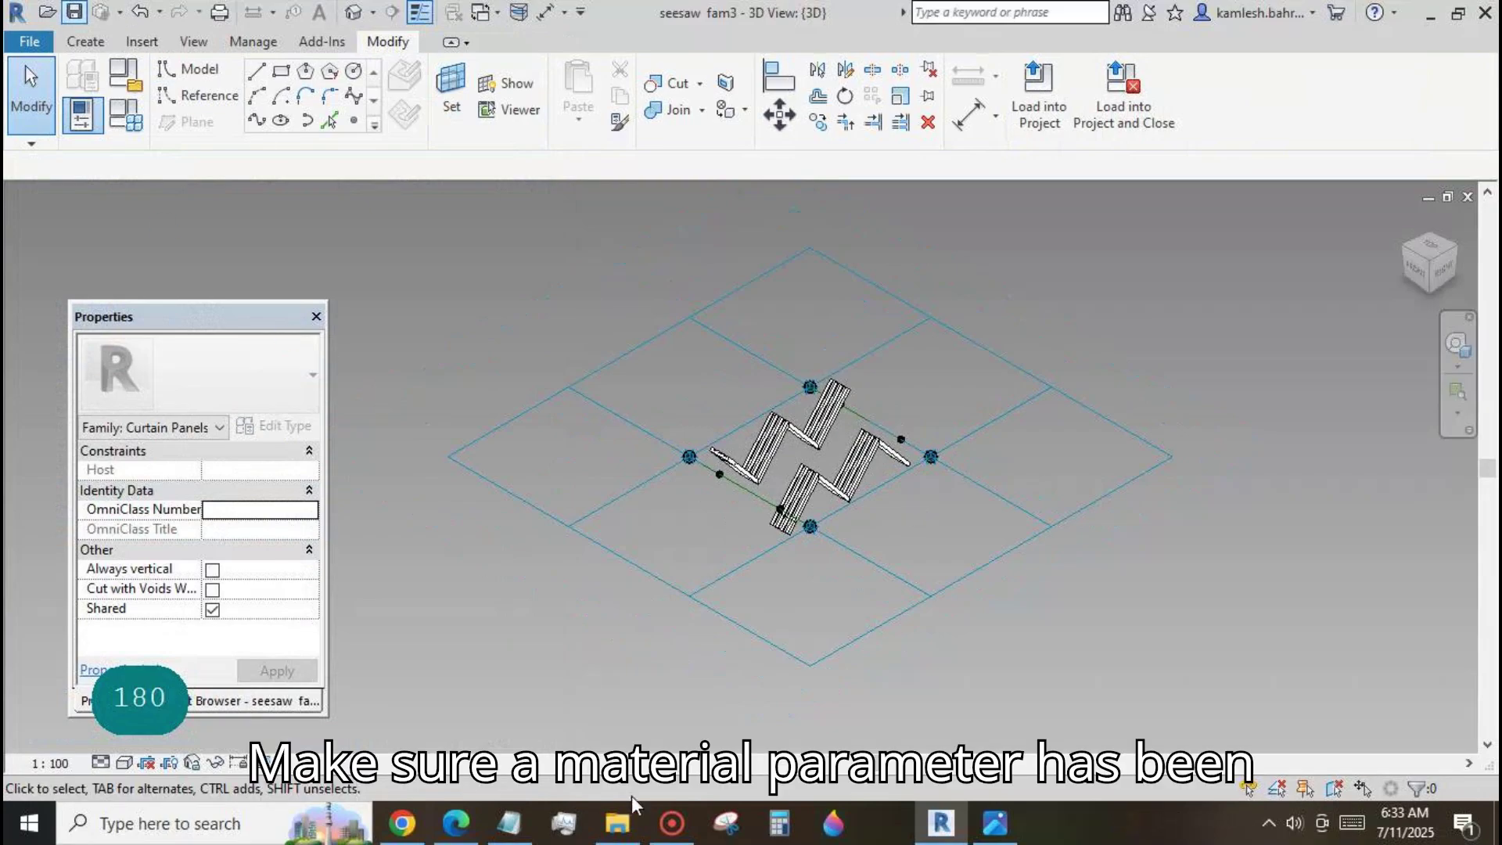
# In the seesaw fam 2 family, associate the zigzag form's material with a new family parameter named m.
pyautogui.click(485, 11)
pyautogui.click(485, 68)
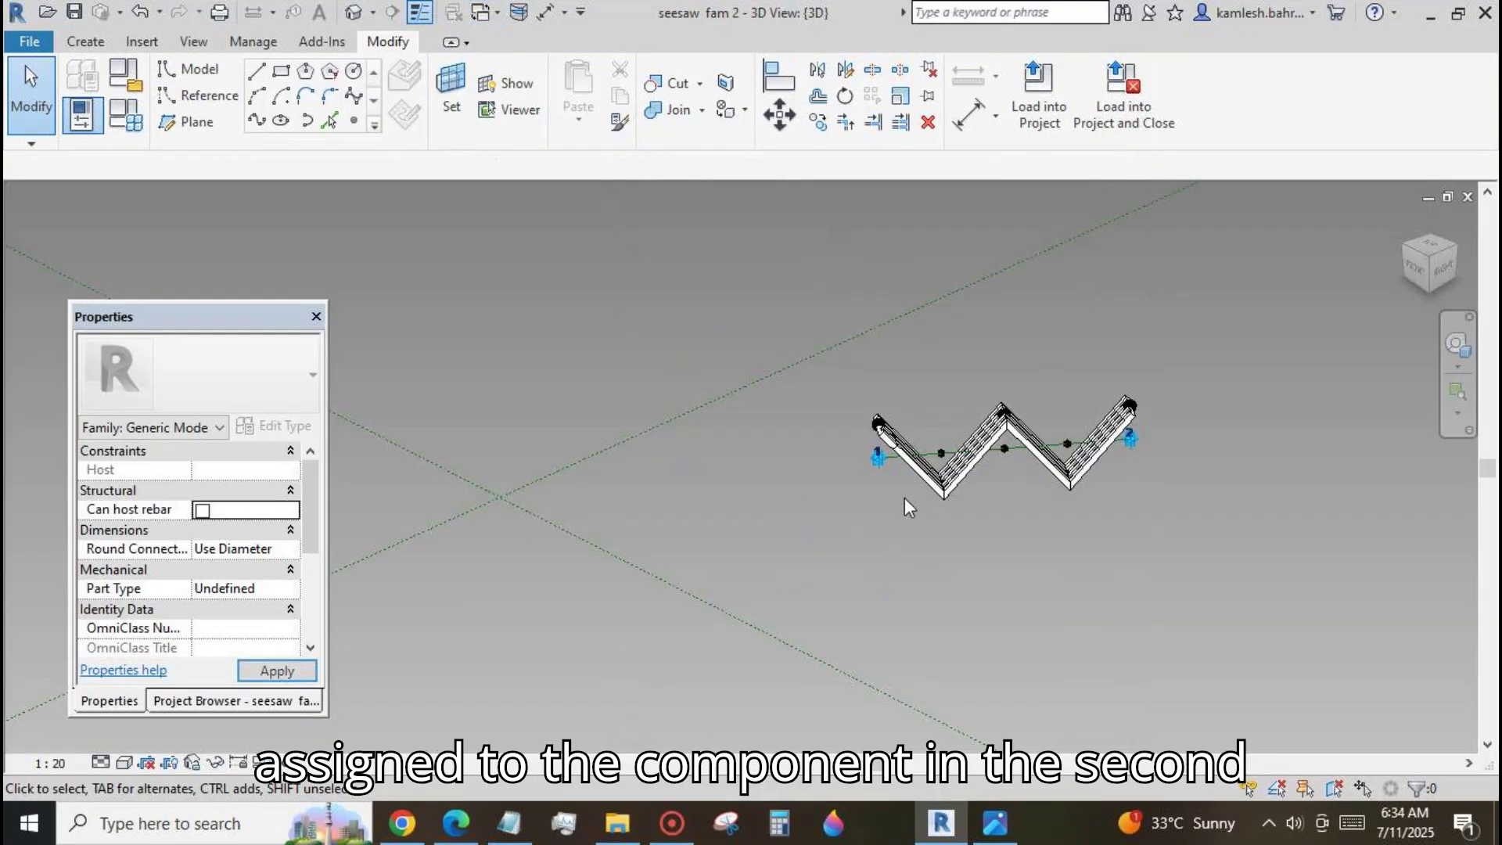
pyautogui.click(935, 487)
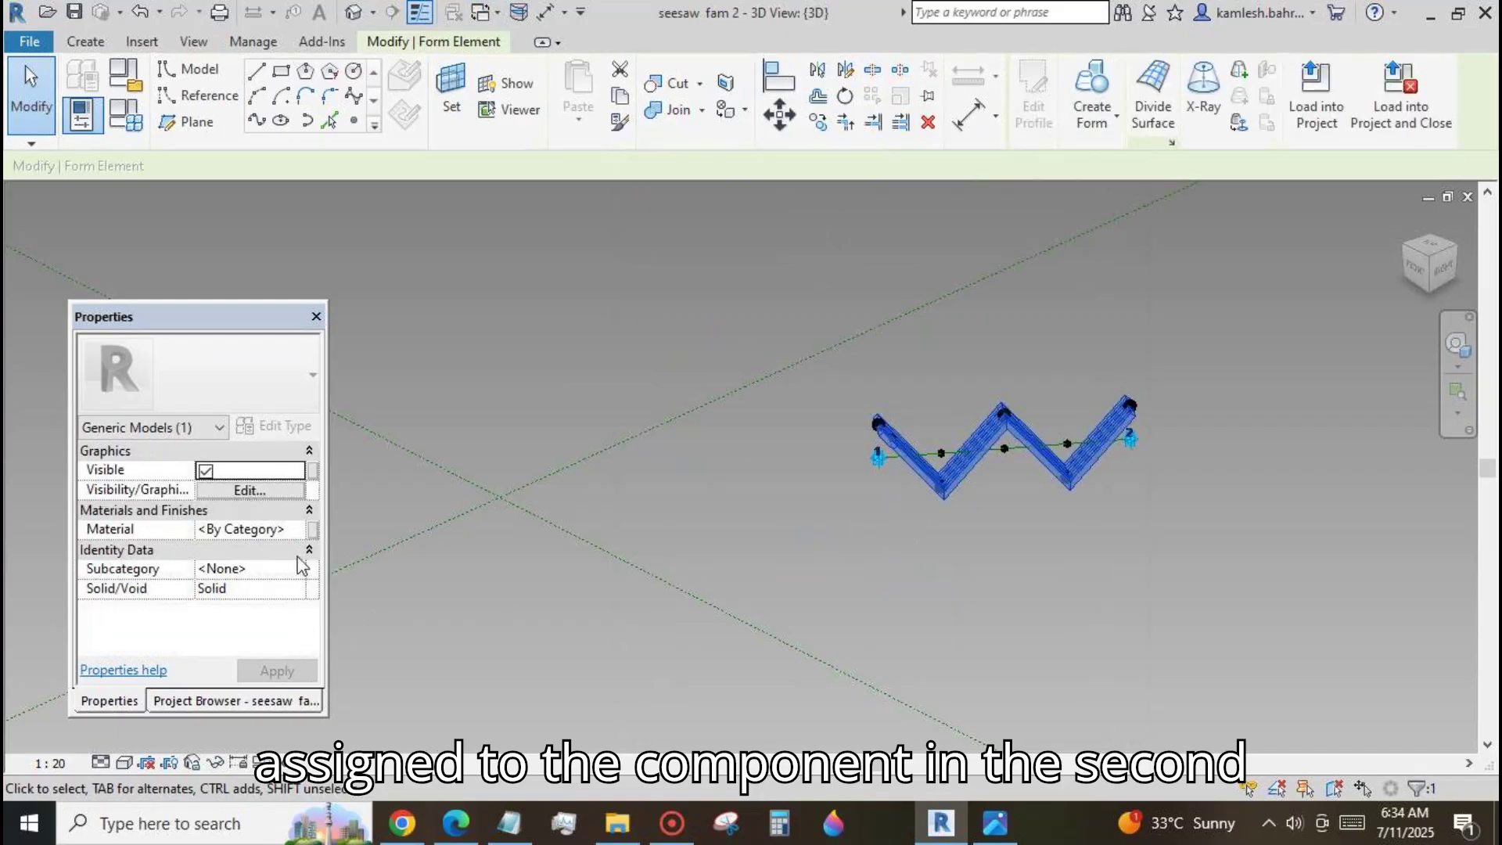
pyautogui.click(312, 531)
pyautogui.click(227, 630)
pyautogui.write('m')
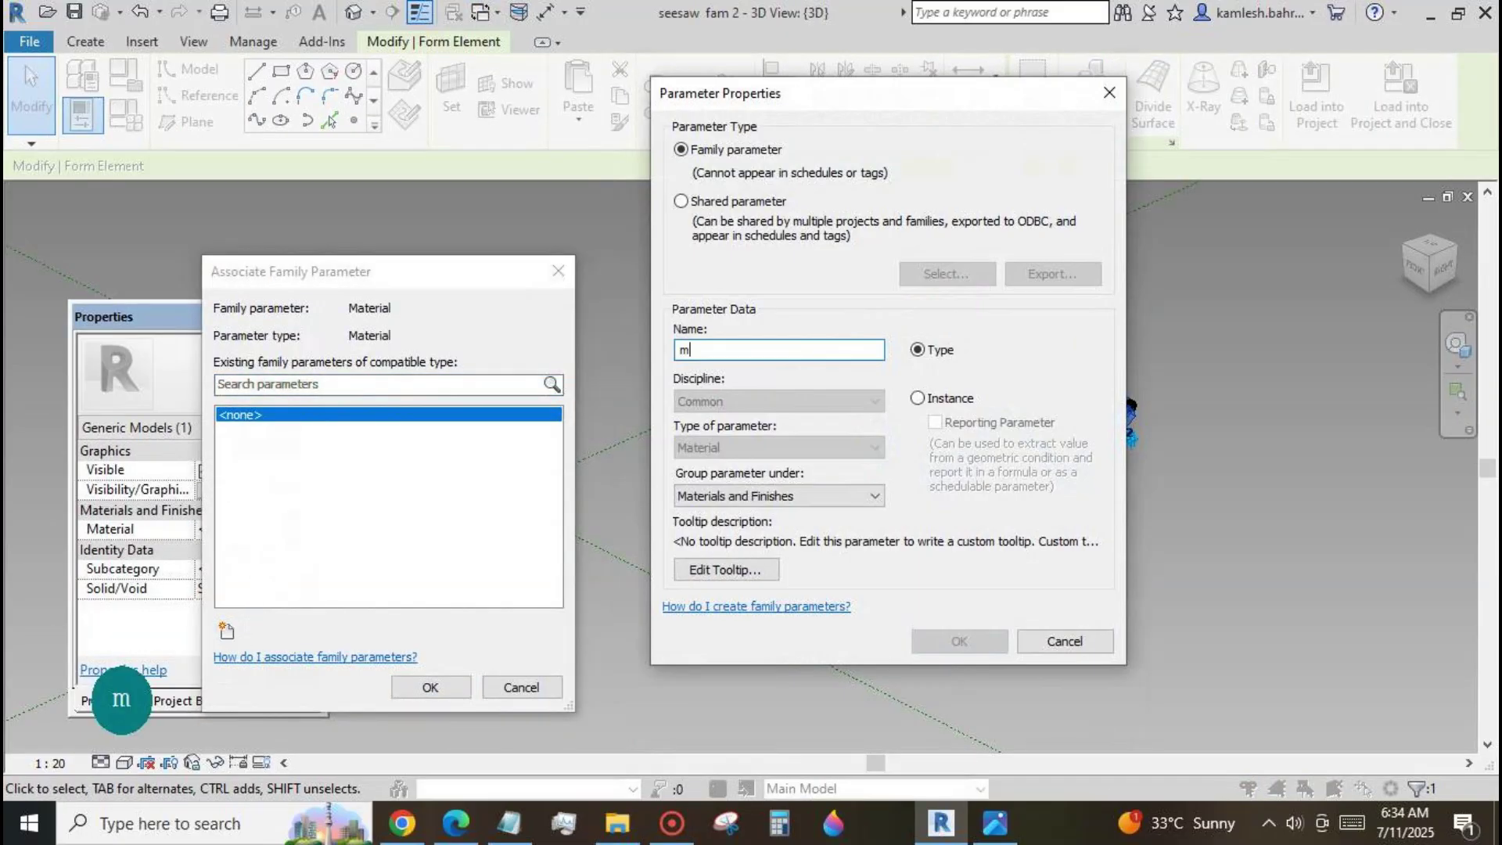
pyautogui.click(947, 641)
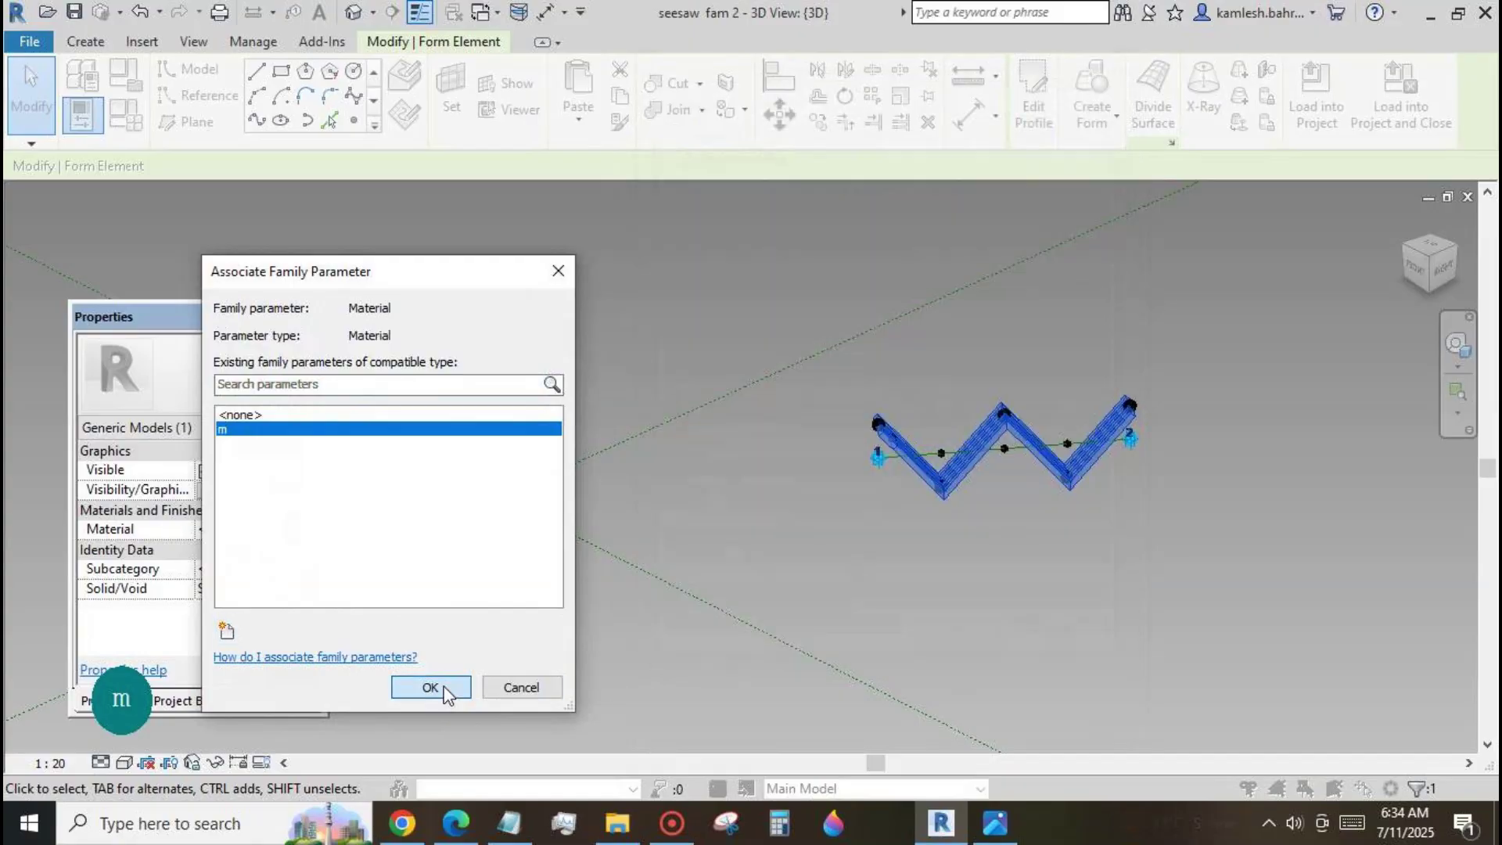
pyautogui.click(431, 687)
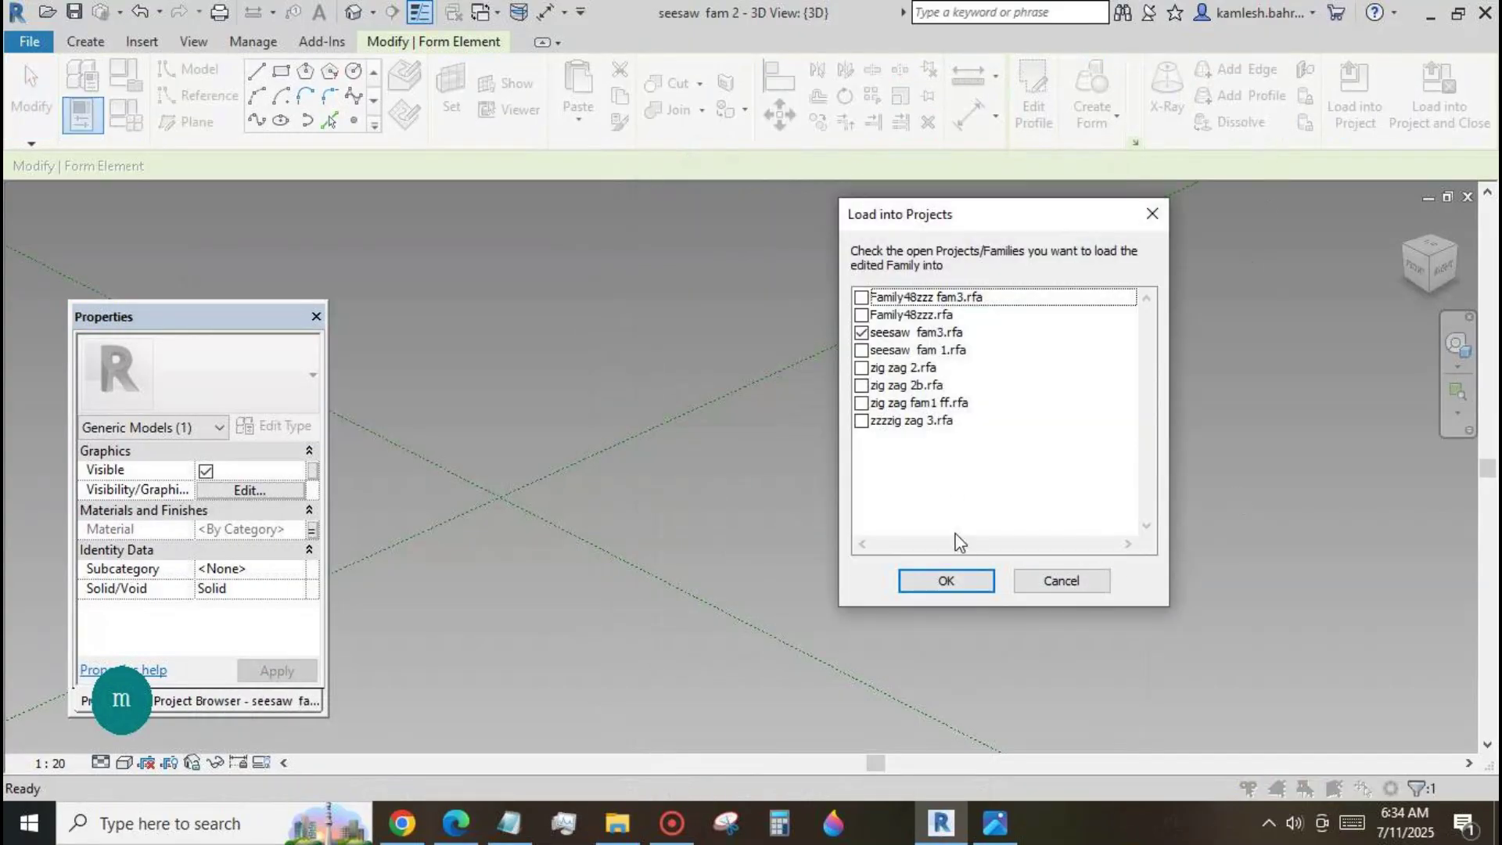
# Reload seesaw fam 2 with its material parameter into seesaw fam3, then check the upper-left zigzag component's type properties for m.
pyautogui.click(948, 580)
pyautogui.click(736, 354)
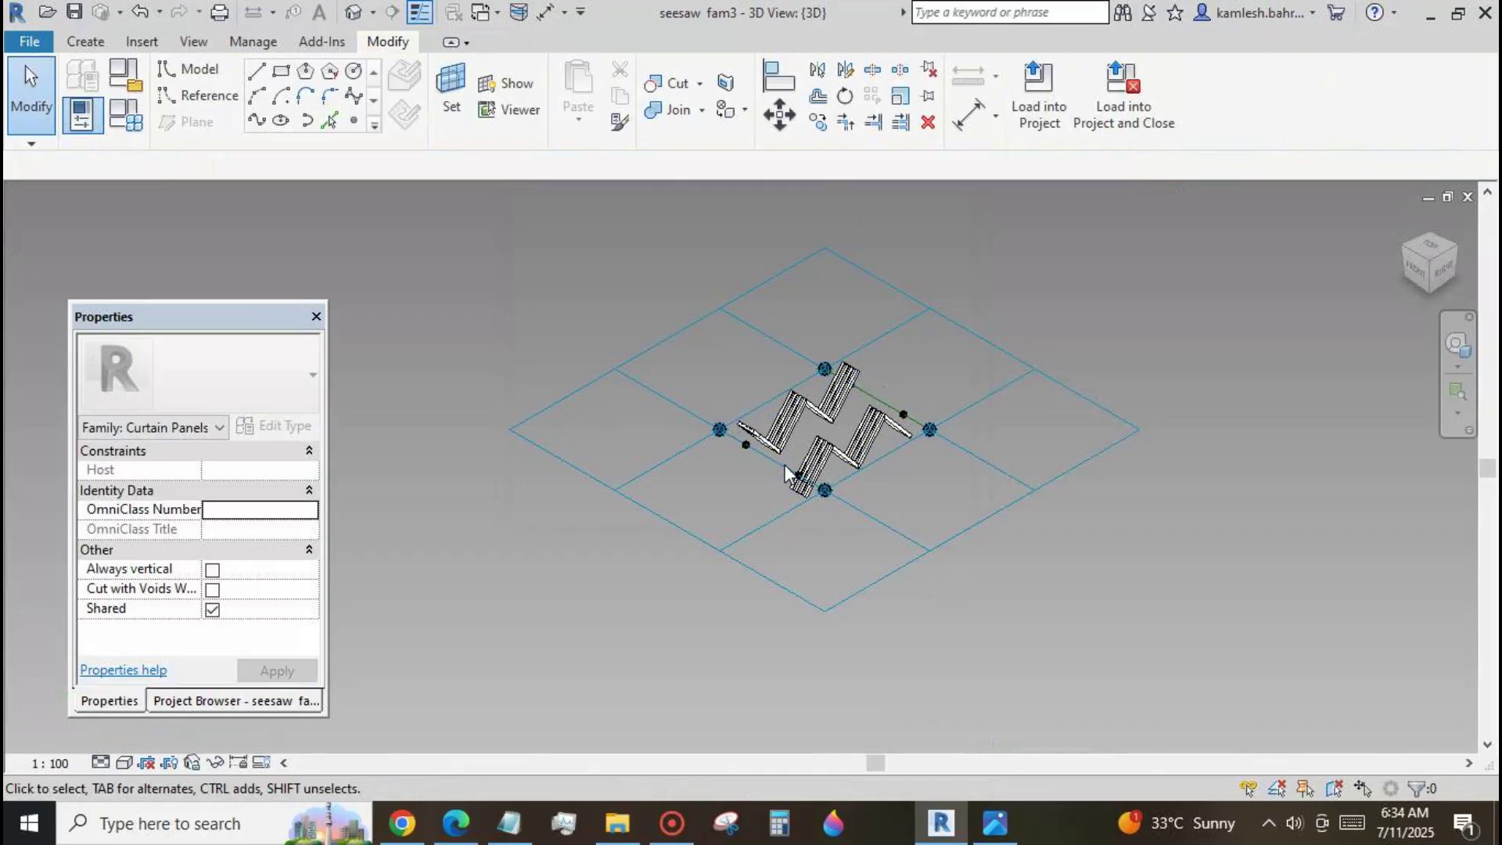
pyautogui.click(782, 437)
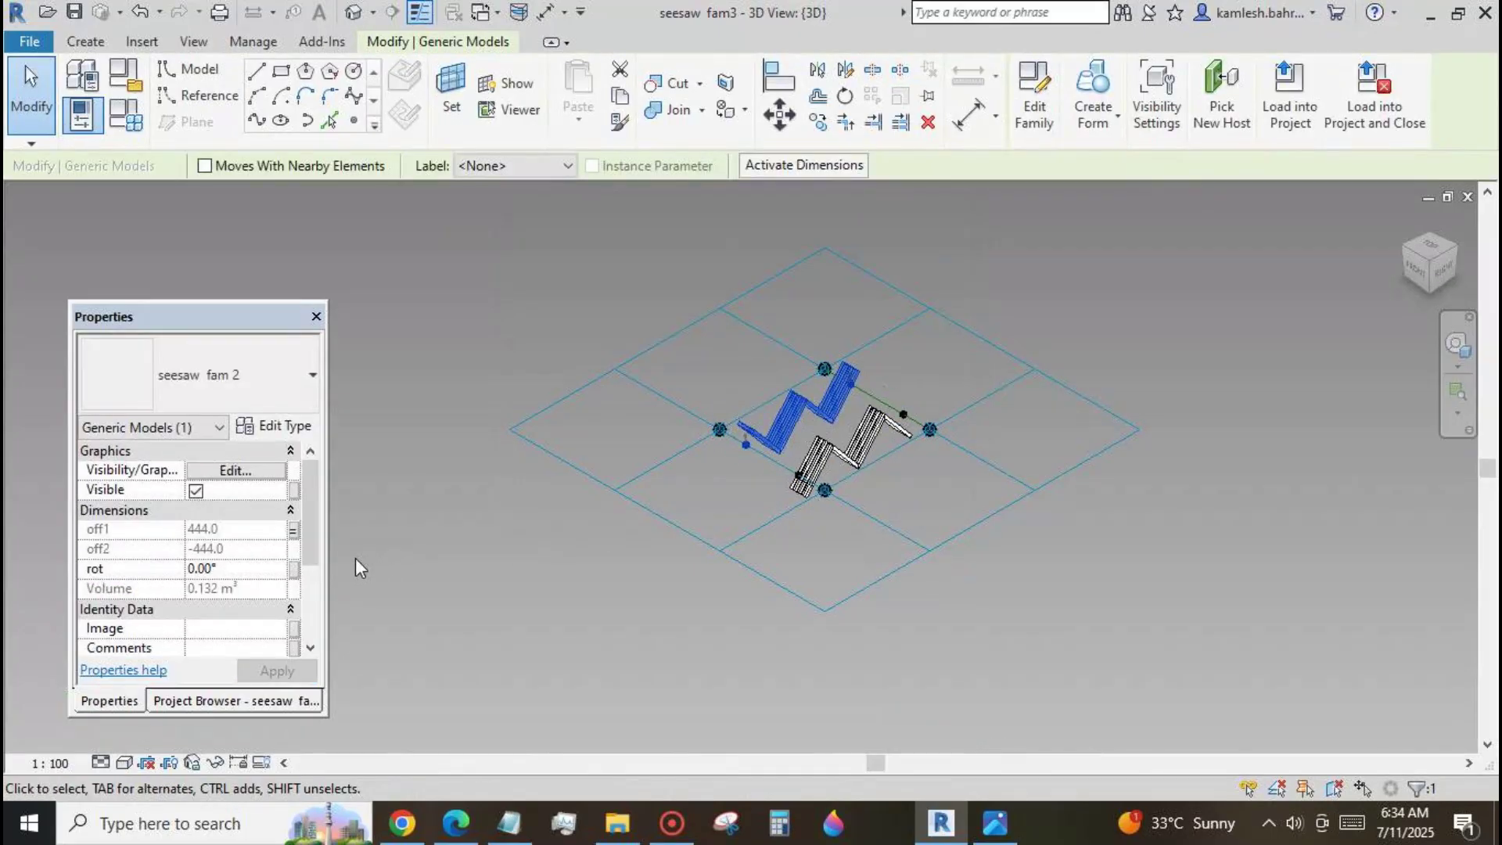
pyautogui.click(287, 426)
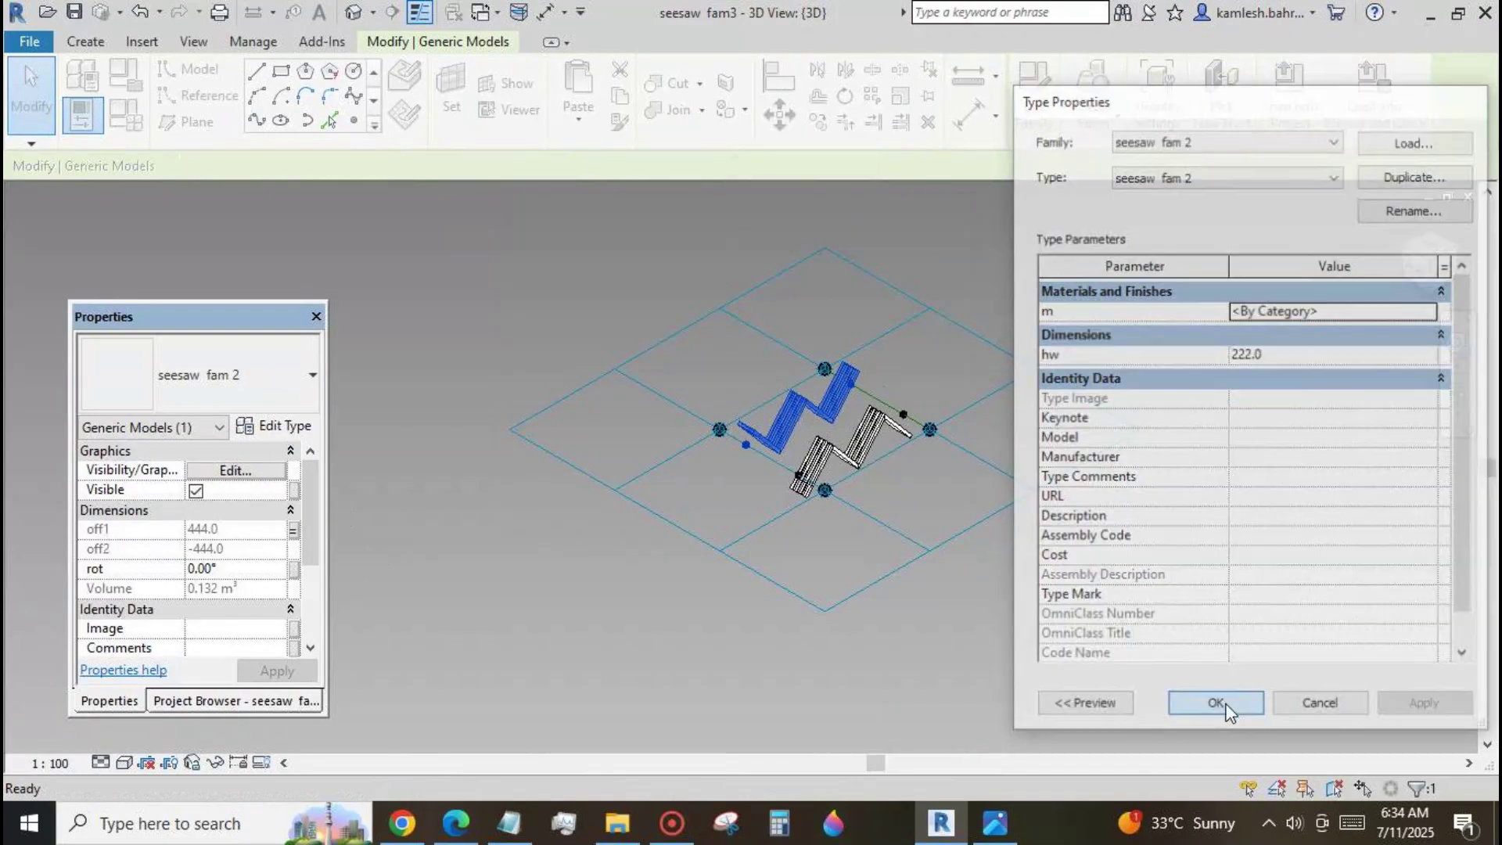
pyautogui.click(1217, 706)
pyautogui.click(1182, 449)
pyautogui.scroll(-2, 1181, 449)
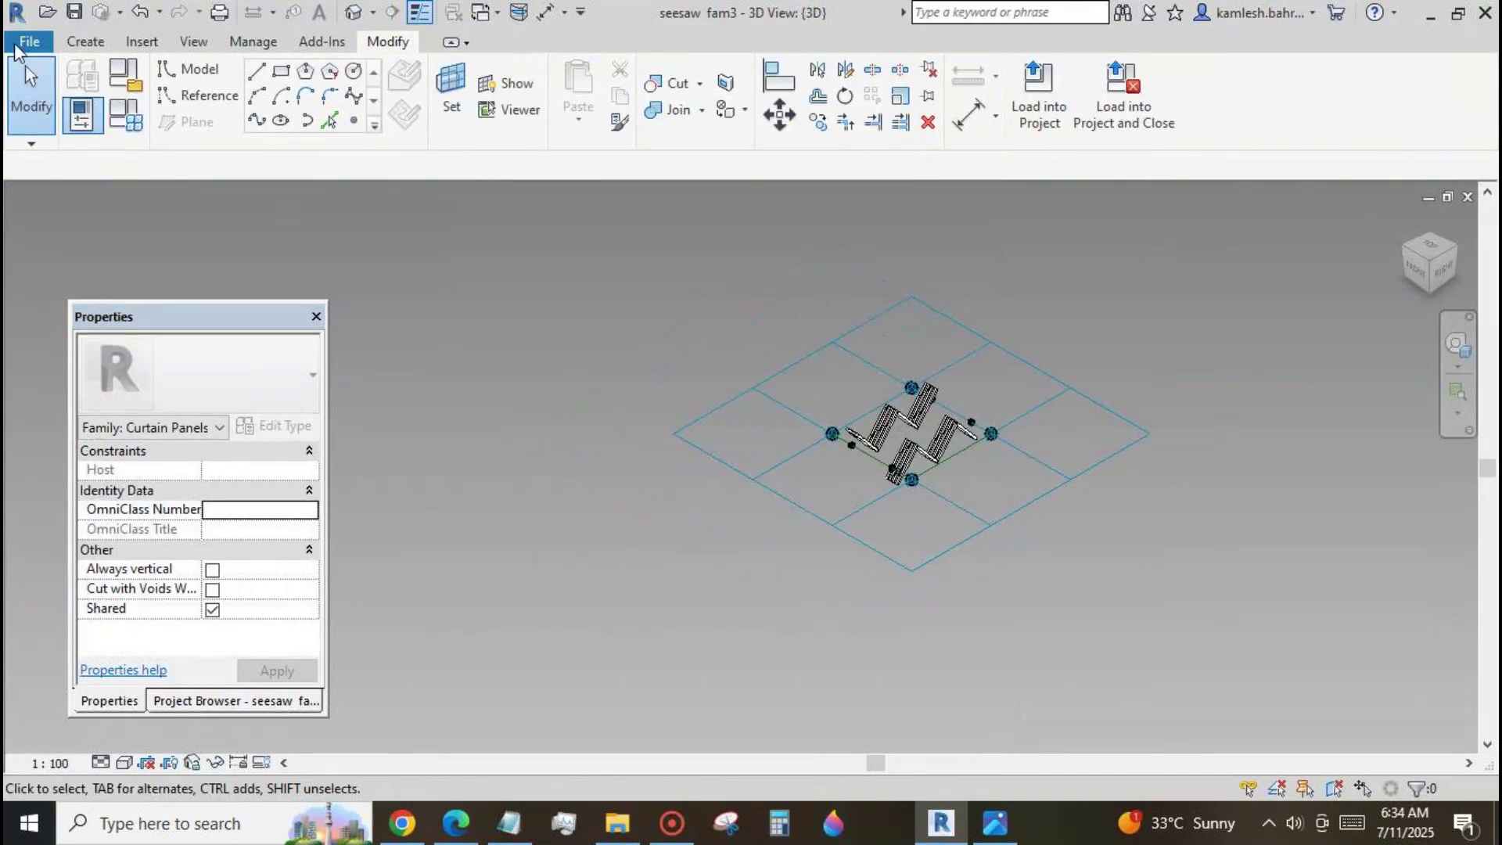
# Start a new family from the conceptual mass template.
pyautogui.click(15, 49)
pyautogui.moveTo(39, 139)
pyautogui.click(315, 274)
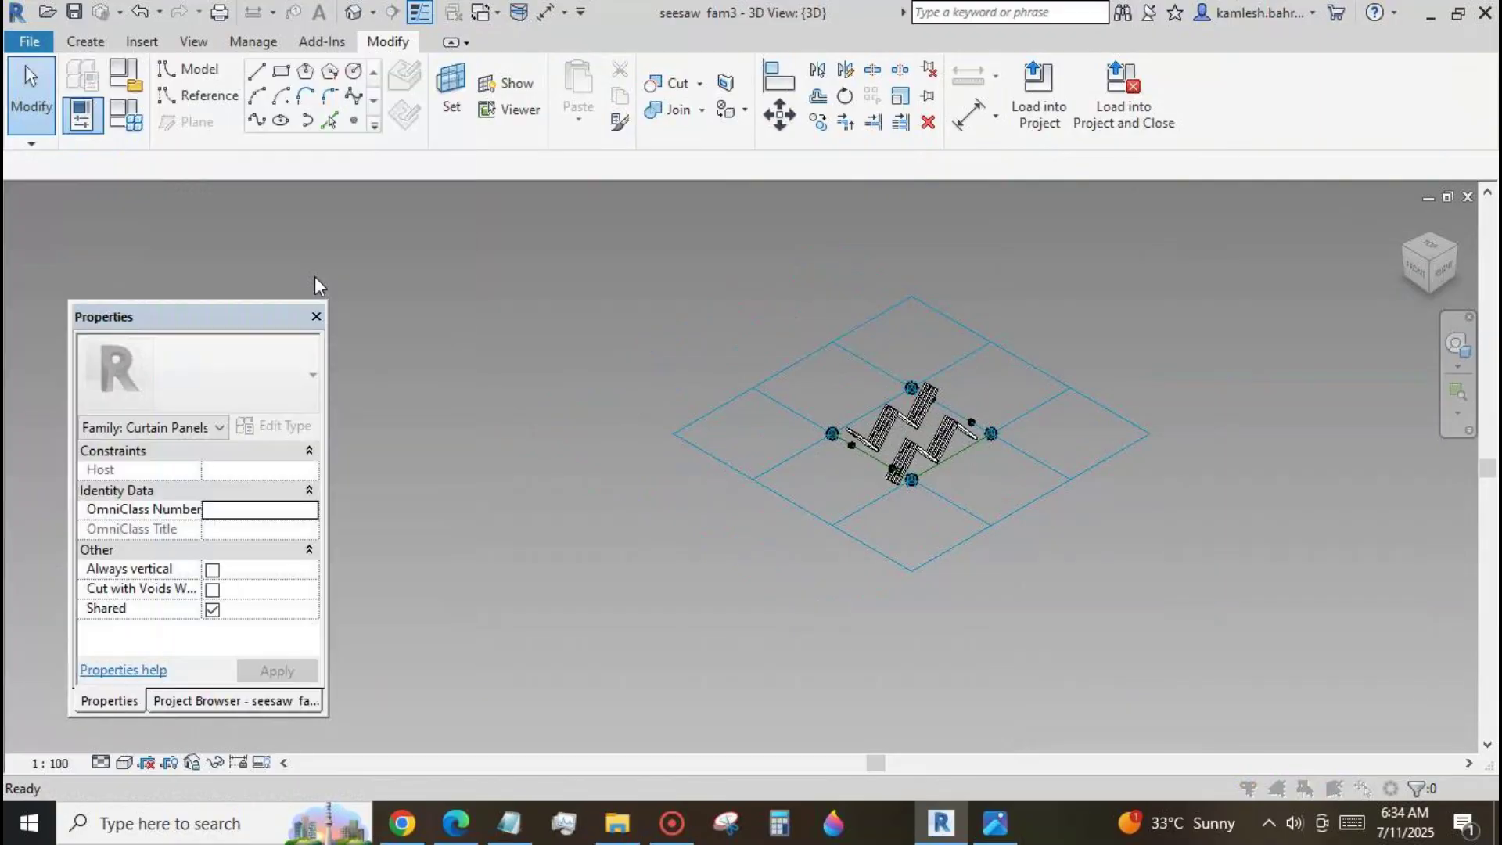
pyautogui.click(1072, 610)
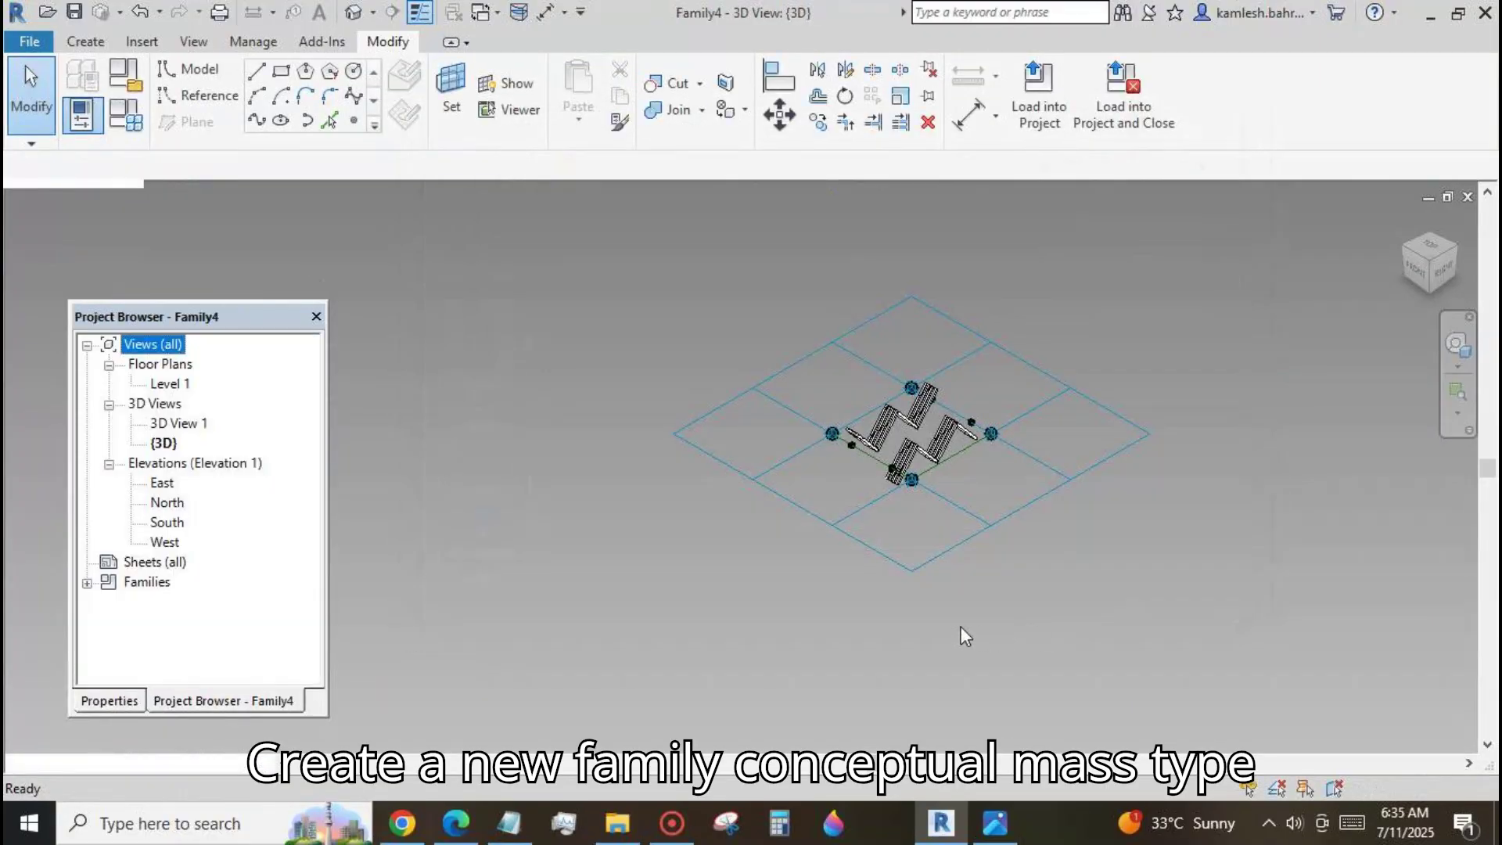
# Draw a long, narrow rectangle of model lines on Level 1, just beside the intersection of the centre reference planes.
pyautogui.click(281, 72)
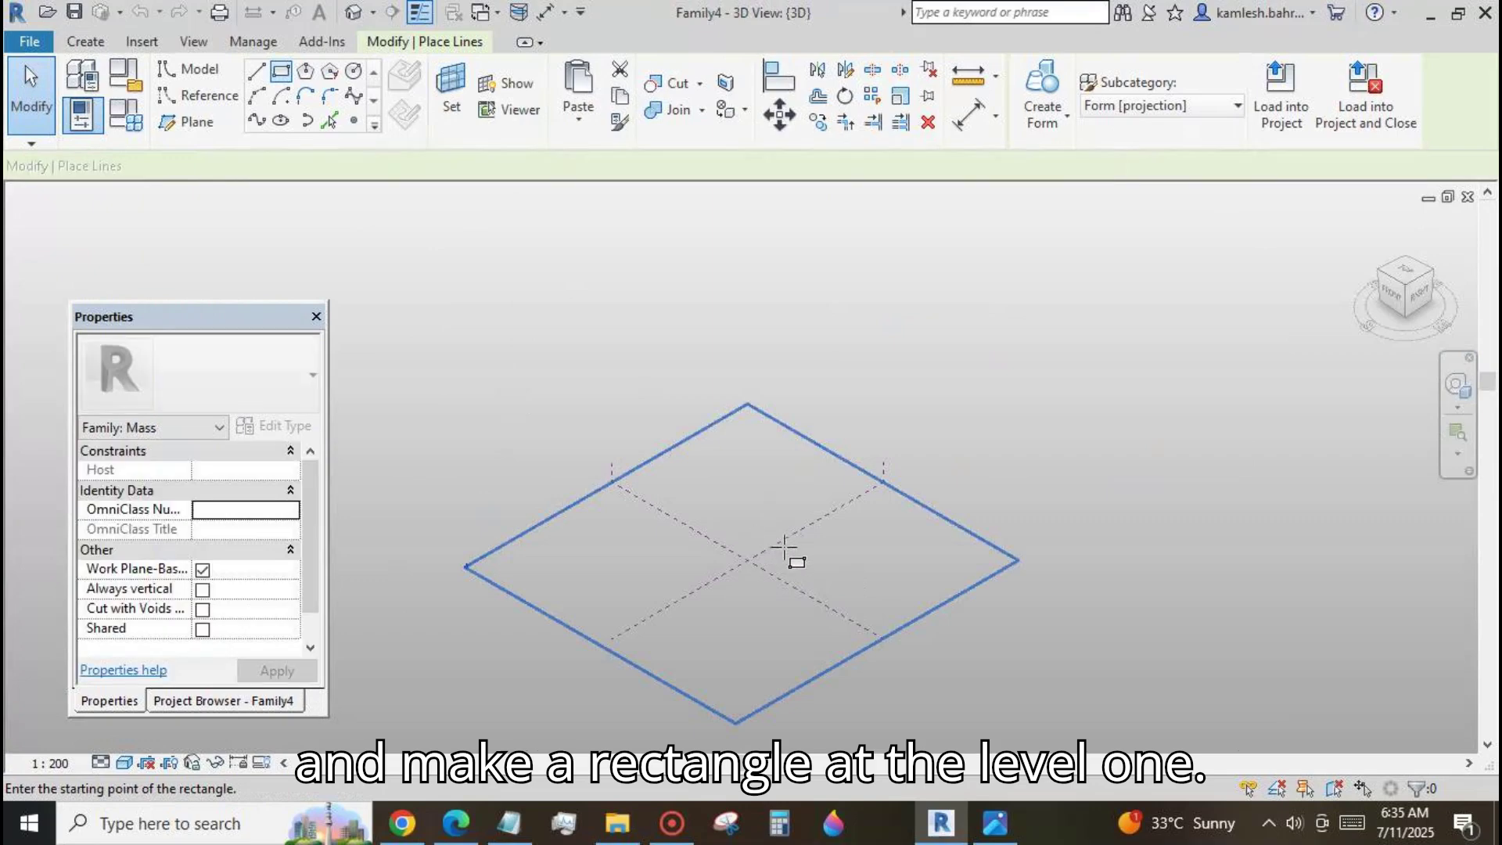
pyautogui.click(797, 550)
pyautogui.click(834, 539)
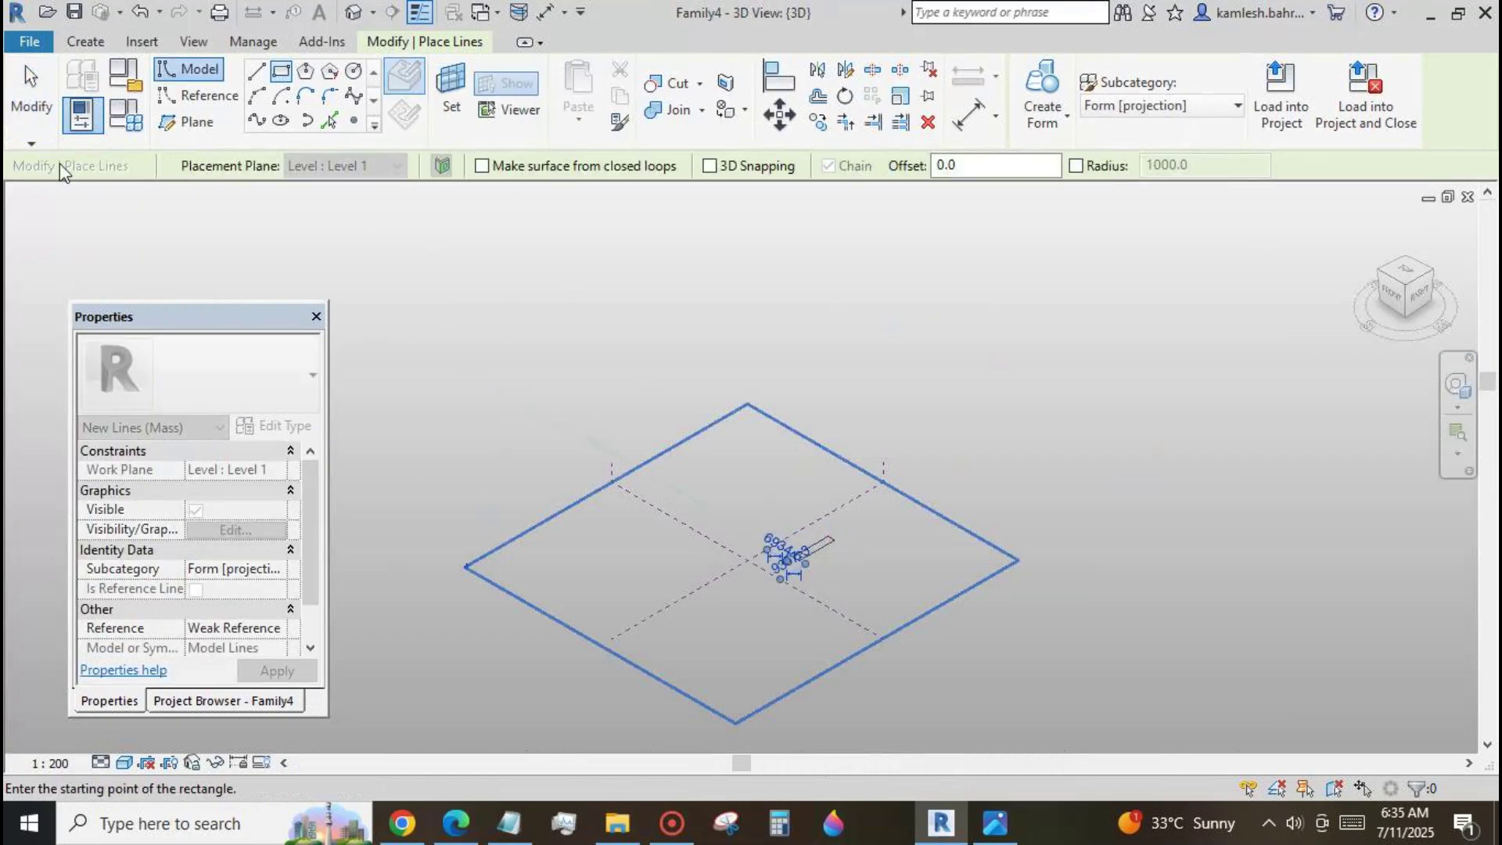
pyautogui.press('Escape')
pyautogui.press('Escape')
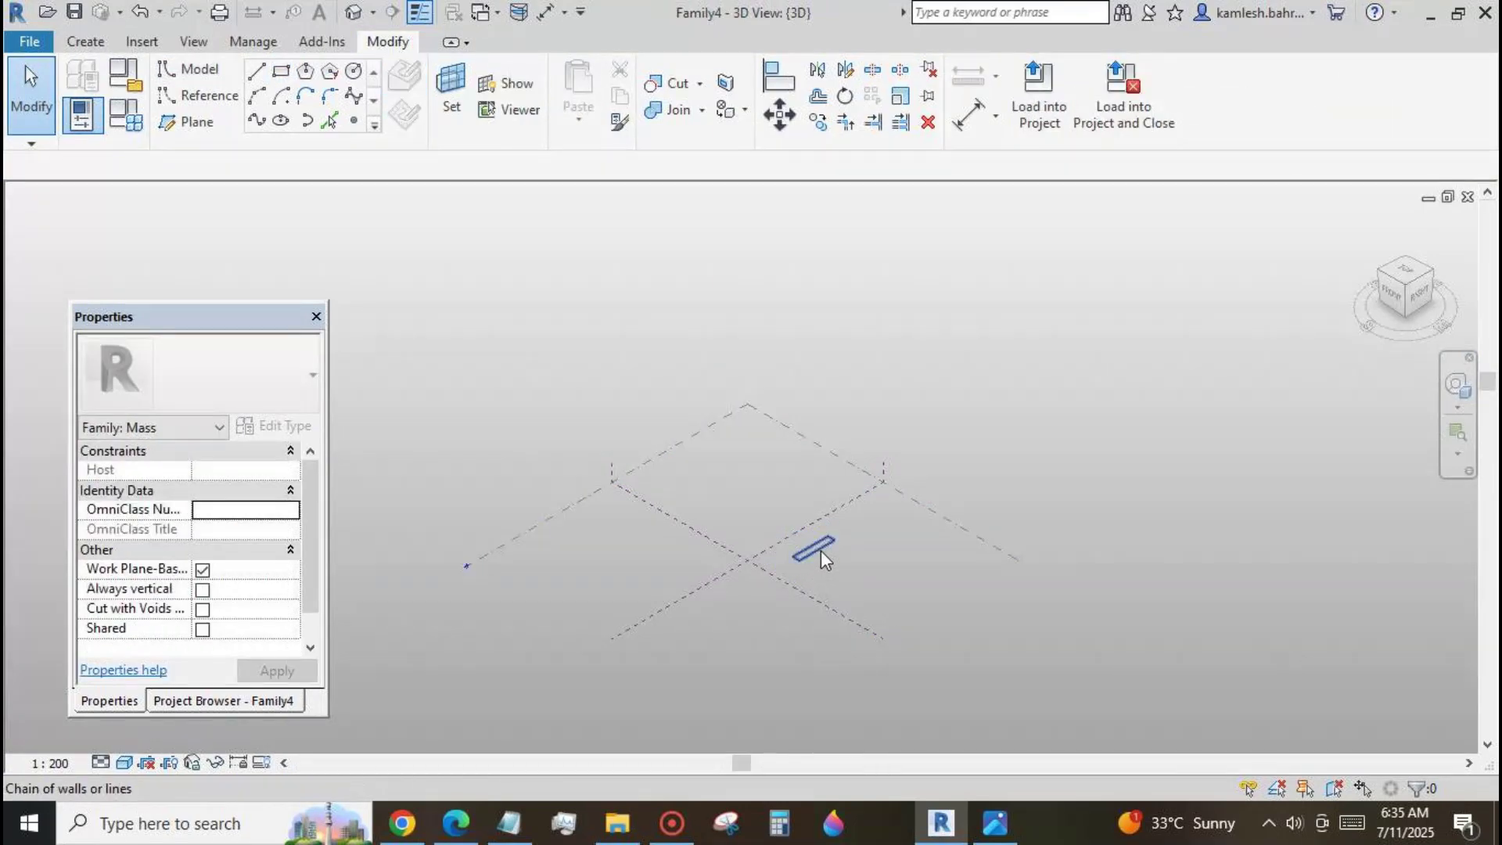
# Create a solid form from the rectangle.
pyautogui.click(820, 551)
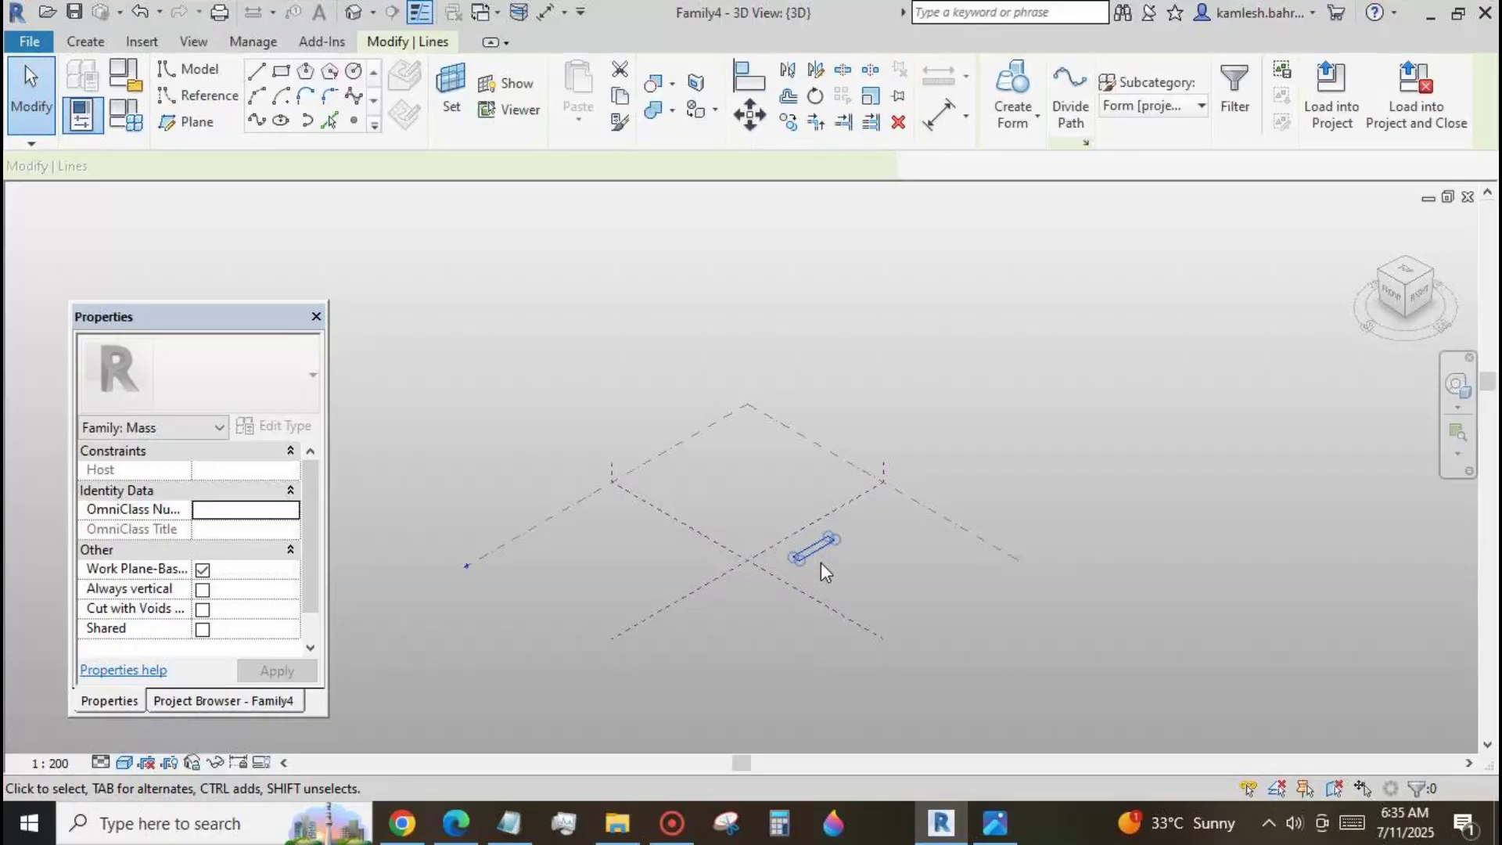
pyautogui.click(1019, 101)
pyautogui.click(1017, 646)
# Divide the form's long vertical side face with a 10 by 10 grid and save the family as seesaw fam mass.
pyautogui.keyDown('shift'); pyautogui.moveTo(1017, 646); pyautogui.dragTo(948, 487, button='middle'); pyautogui.keyUp('shift')
pyautogui.scroll(8, 792, 594)
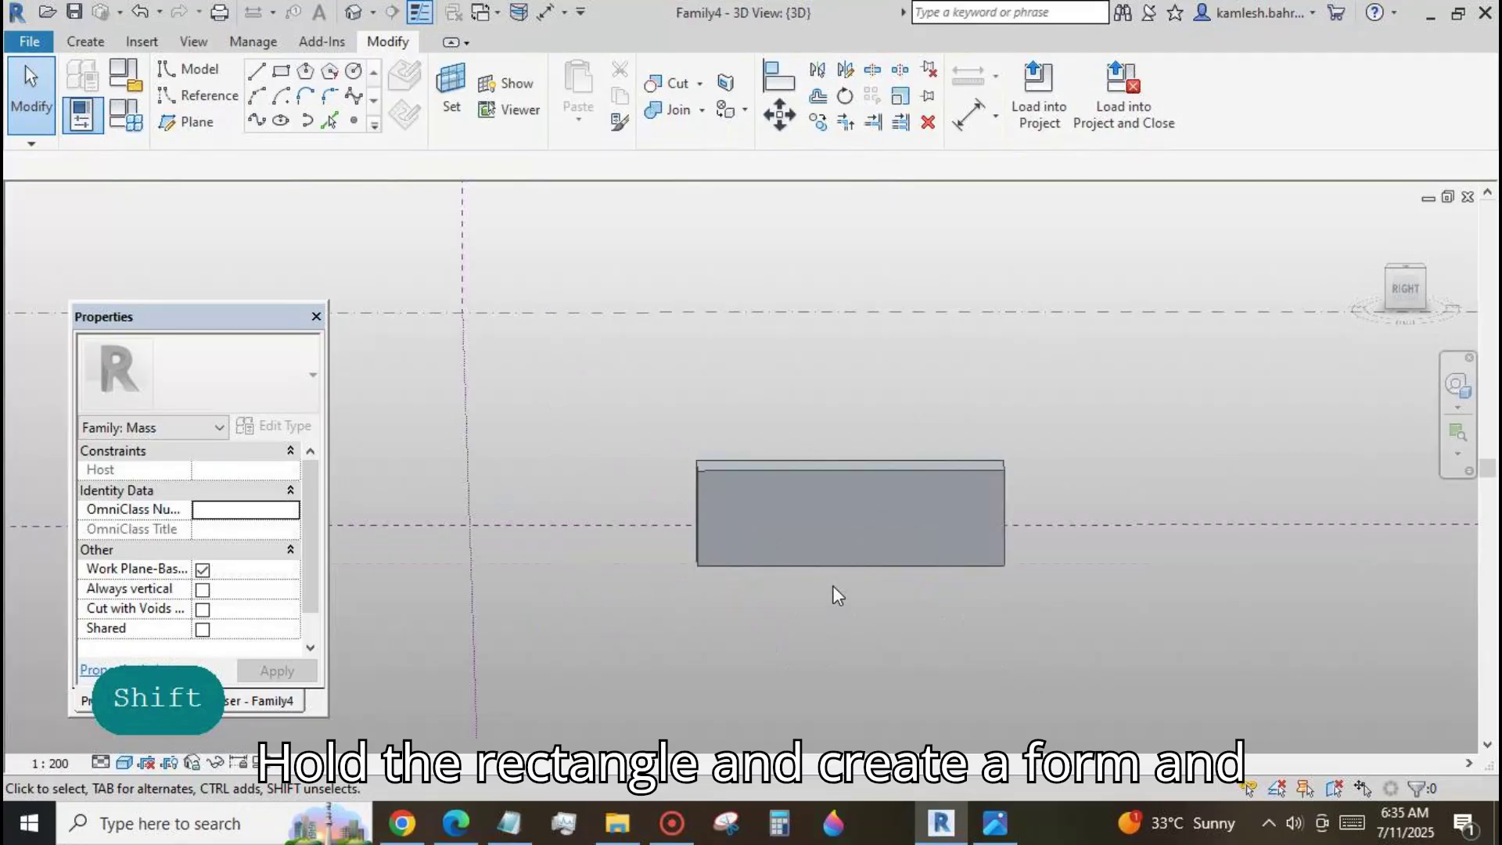
pyautogui.press('Tab')
pyautogui.press('Tab')
pyautogui.click(834, 568)
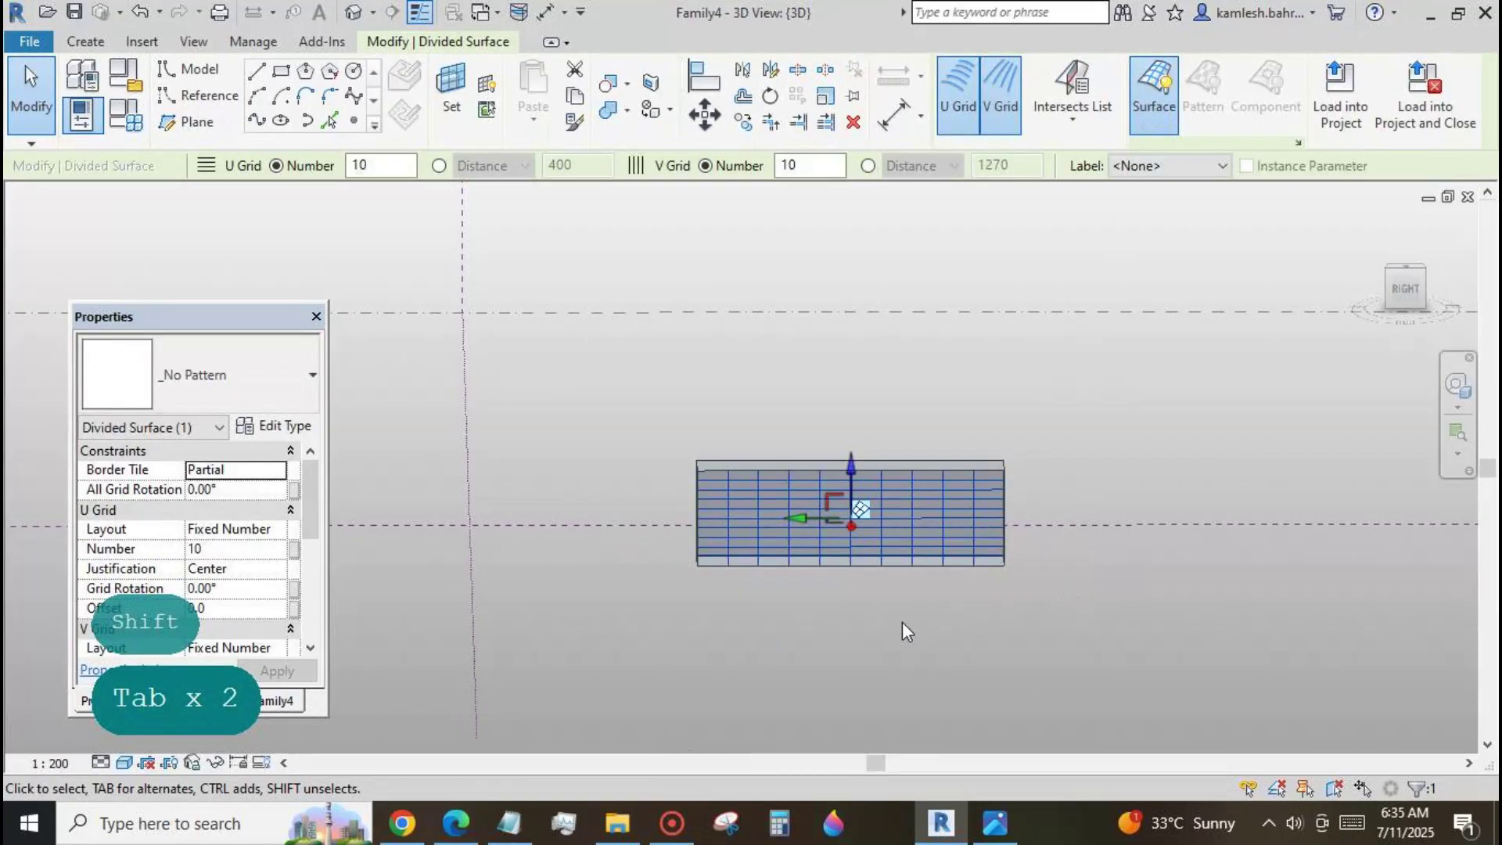
pyautogui.click(871, 607)
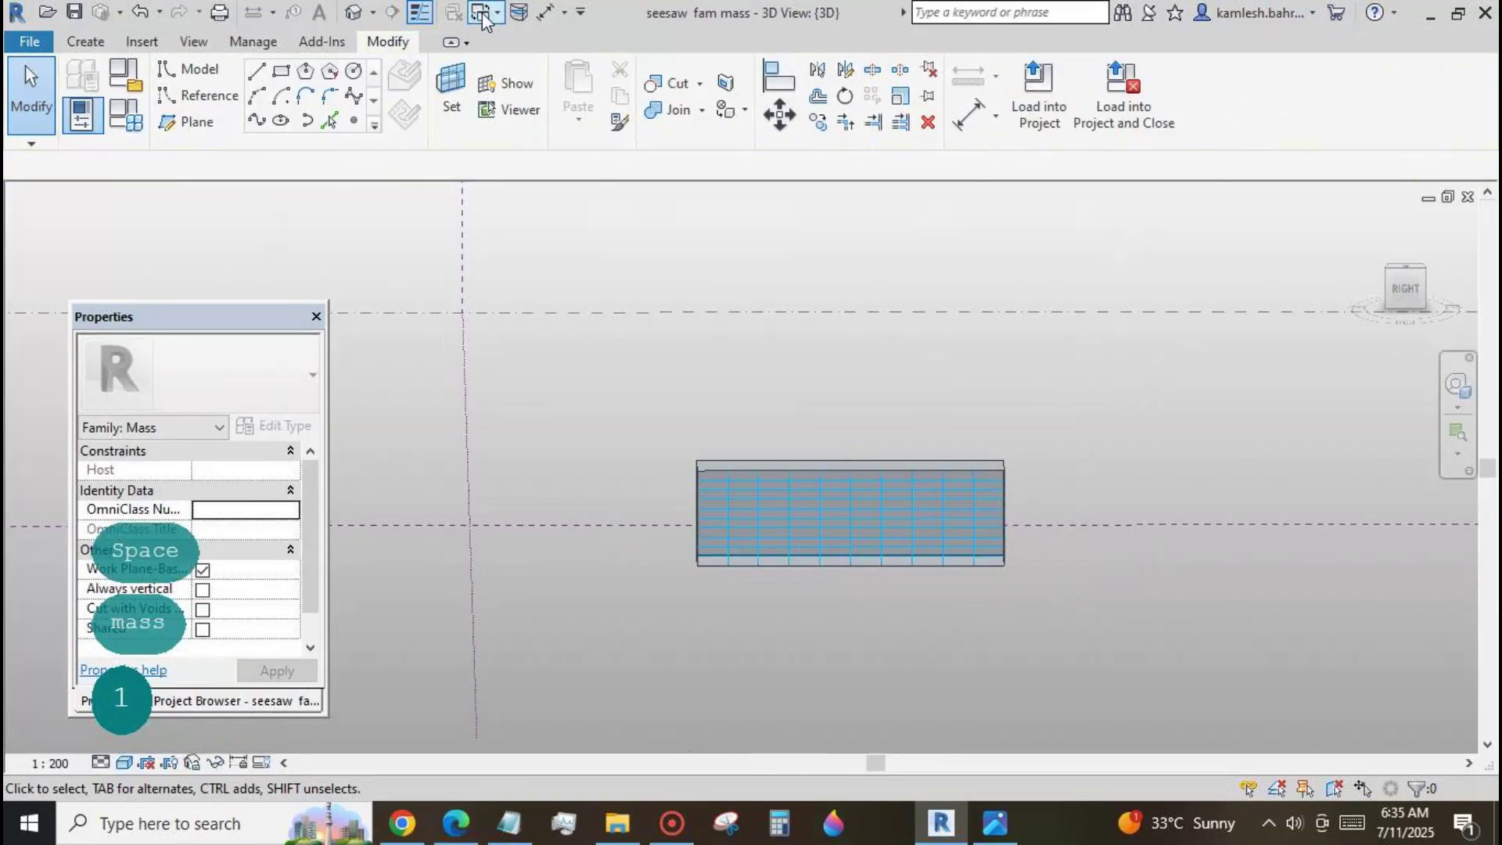
# Switch to the seesaw fam3 panel family and load it into seesaw fam mass.
pyautogui.click(485, 19)
pyautogui.click(438, 63)
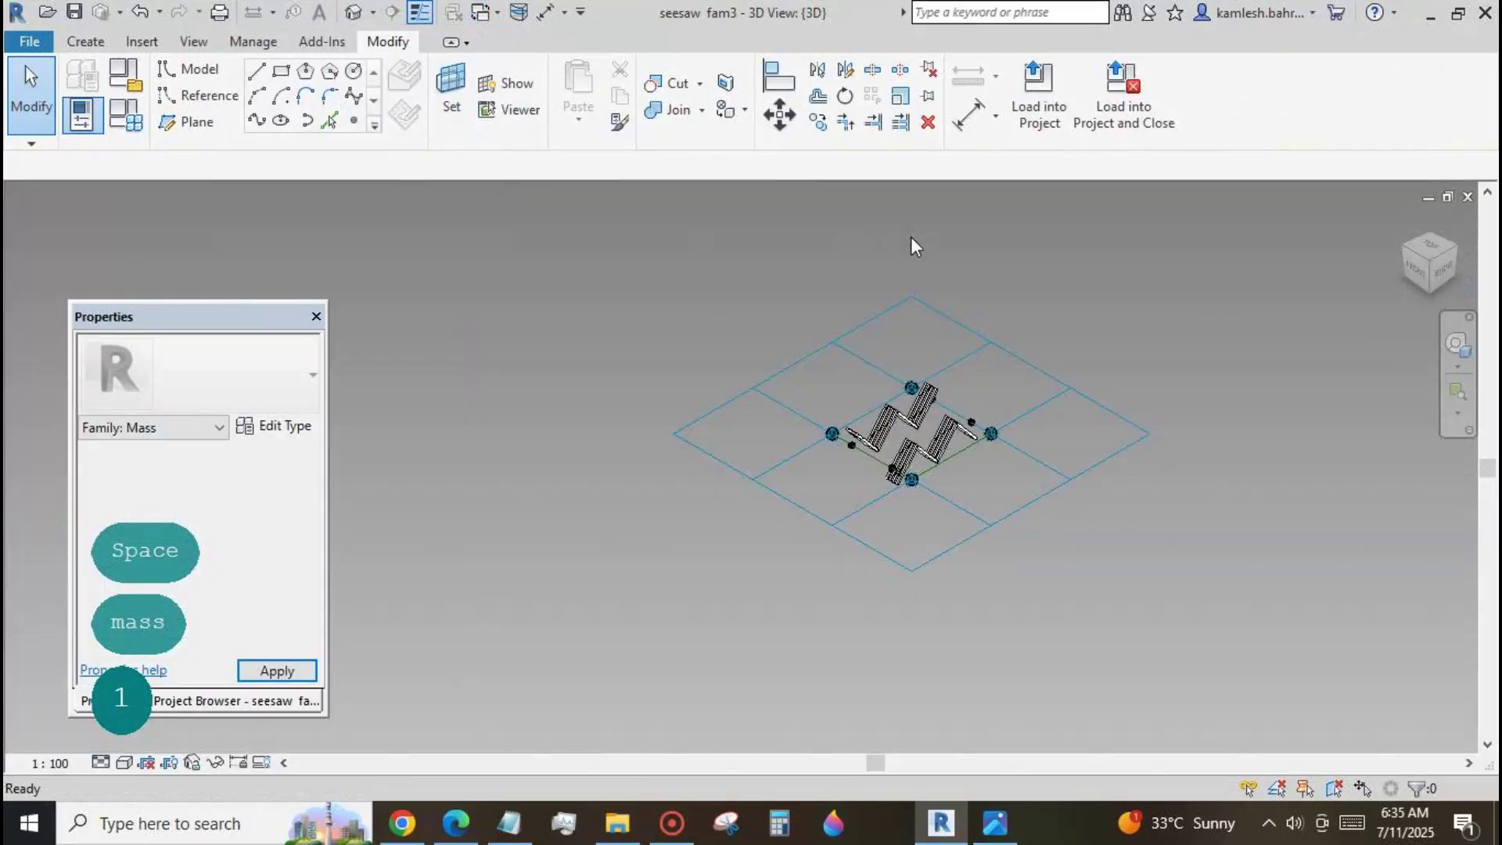
pyautogui.click(1041, 98)
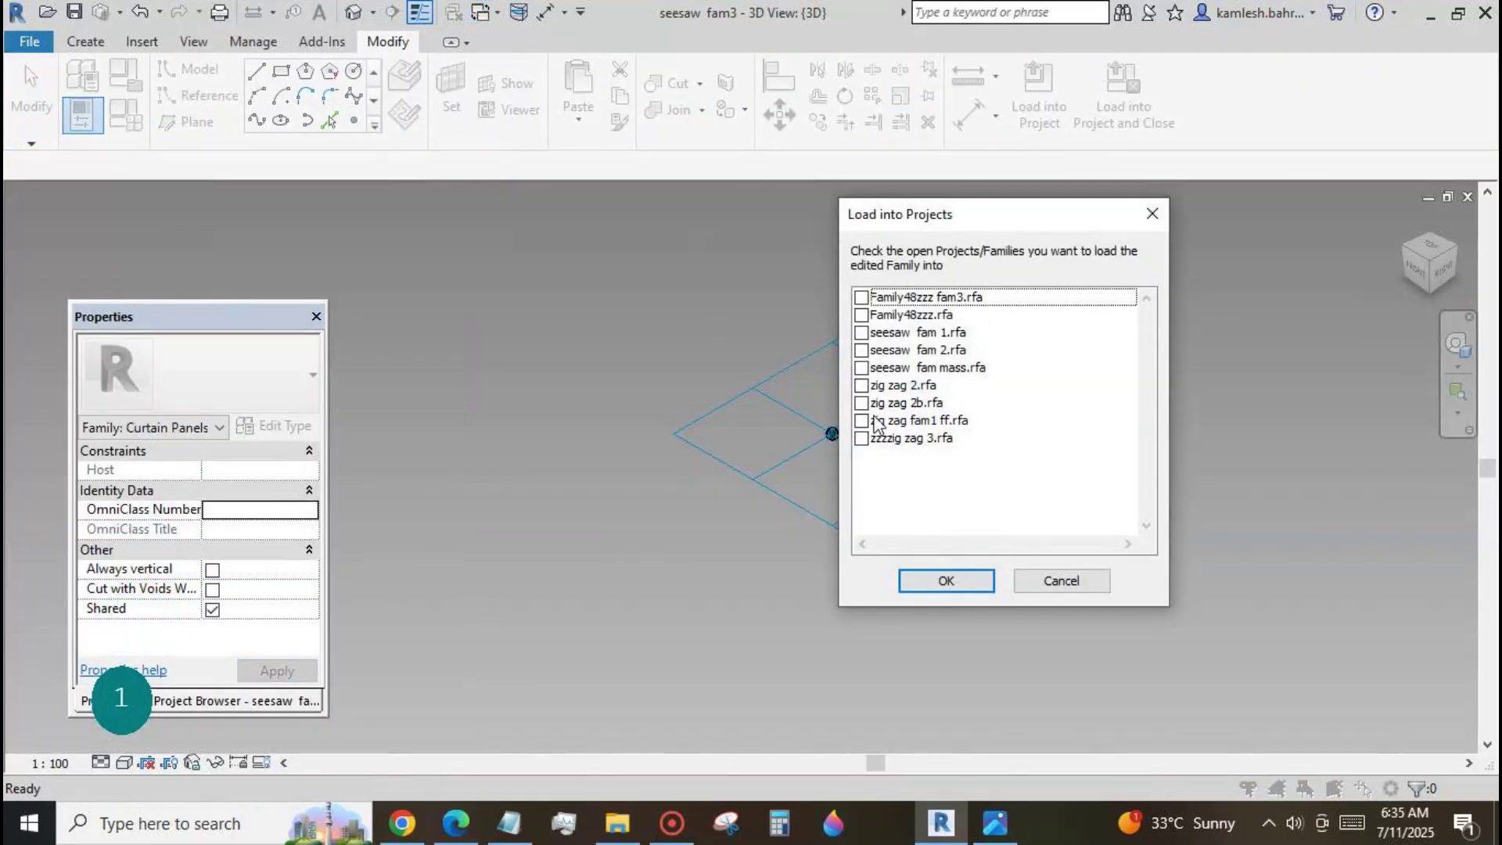
pyautogui.click(862, 368)
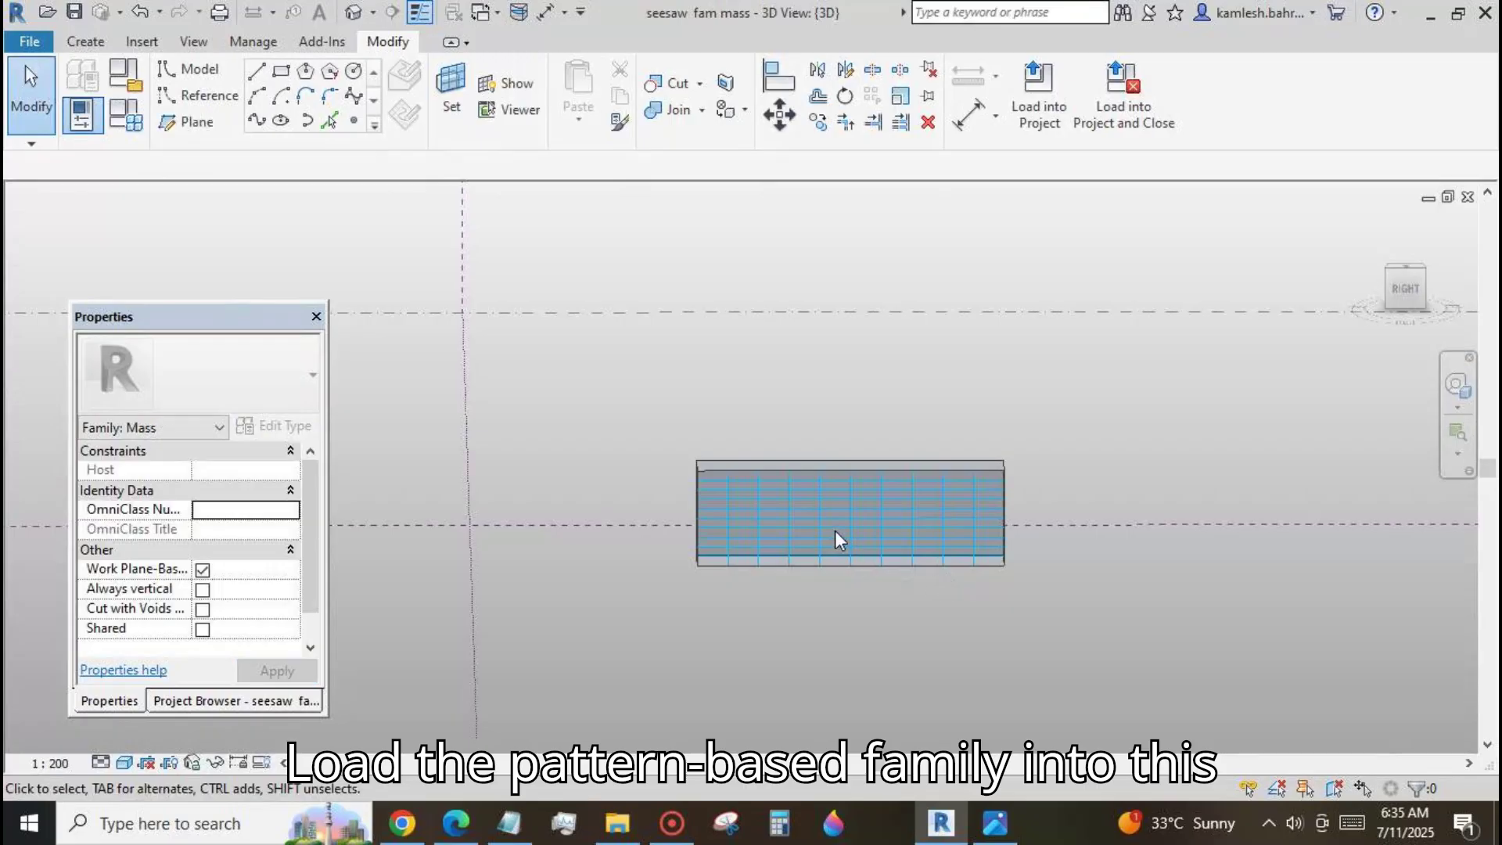
# Apply the seesaw fam3 panel as the pattern of the divided surface on the form's long side.
pyautogui.click(835, 529)
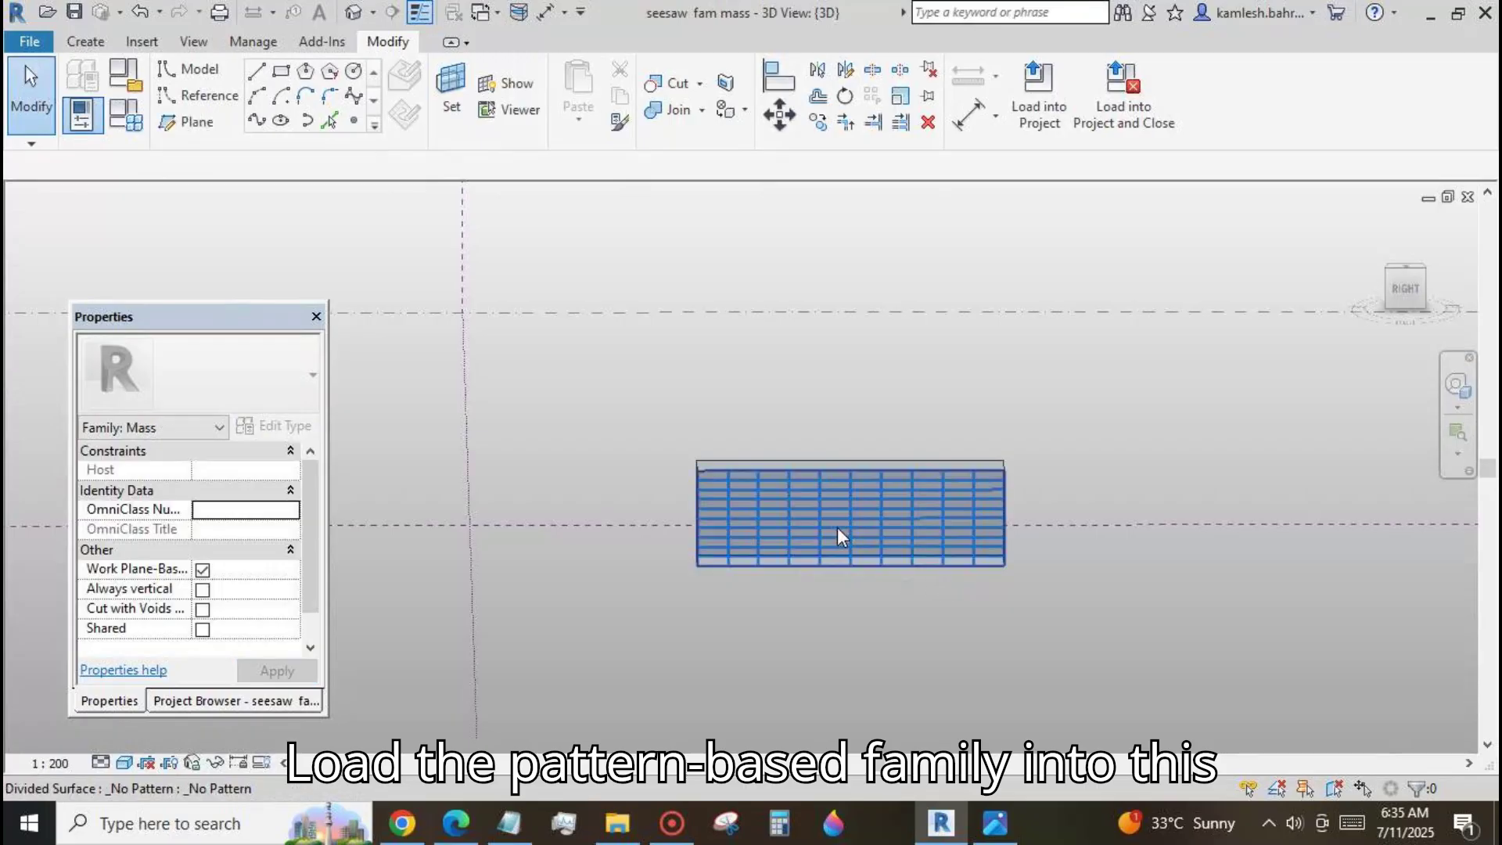
pyautogui.click(311, 381)
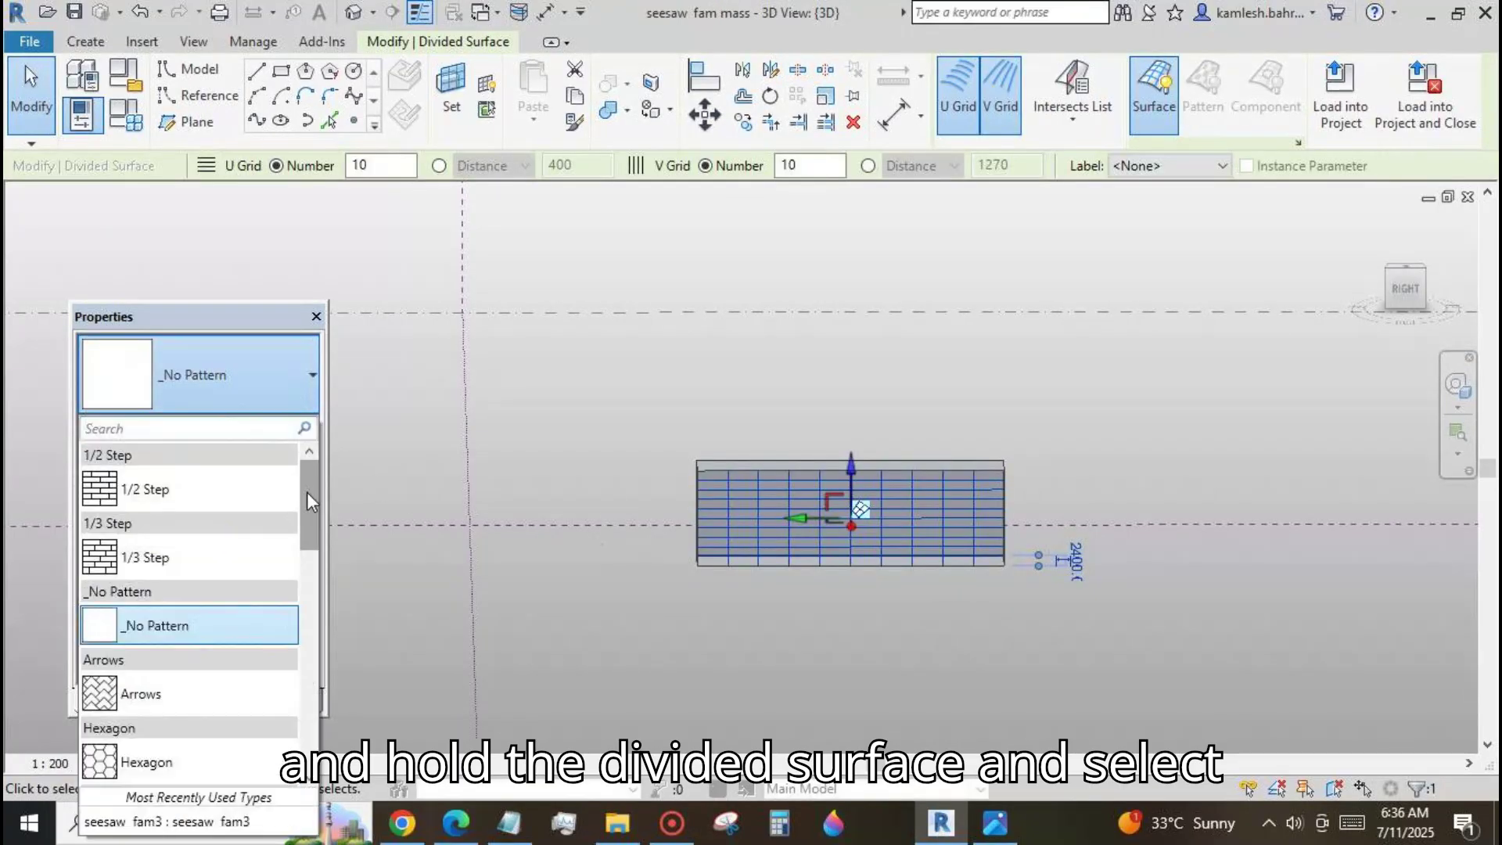
pyautogui.moveTo(307, 491); pyautogui.dragTo(314, 602)
pyautogui.click(168, 546)
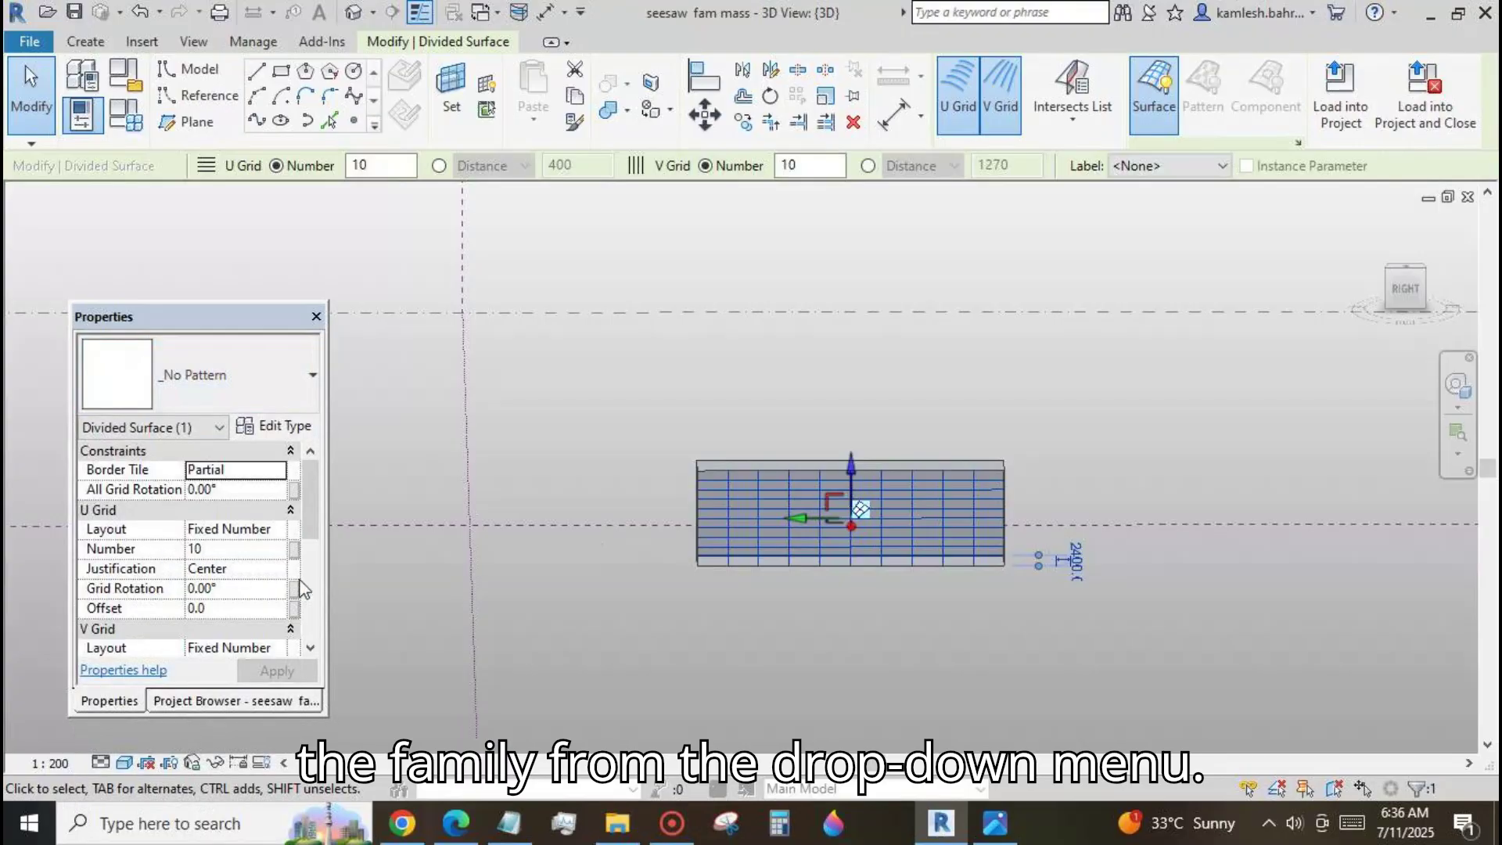
pyautogui.click(579, 601)
pyautogui.scroll(2, 687, 540)
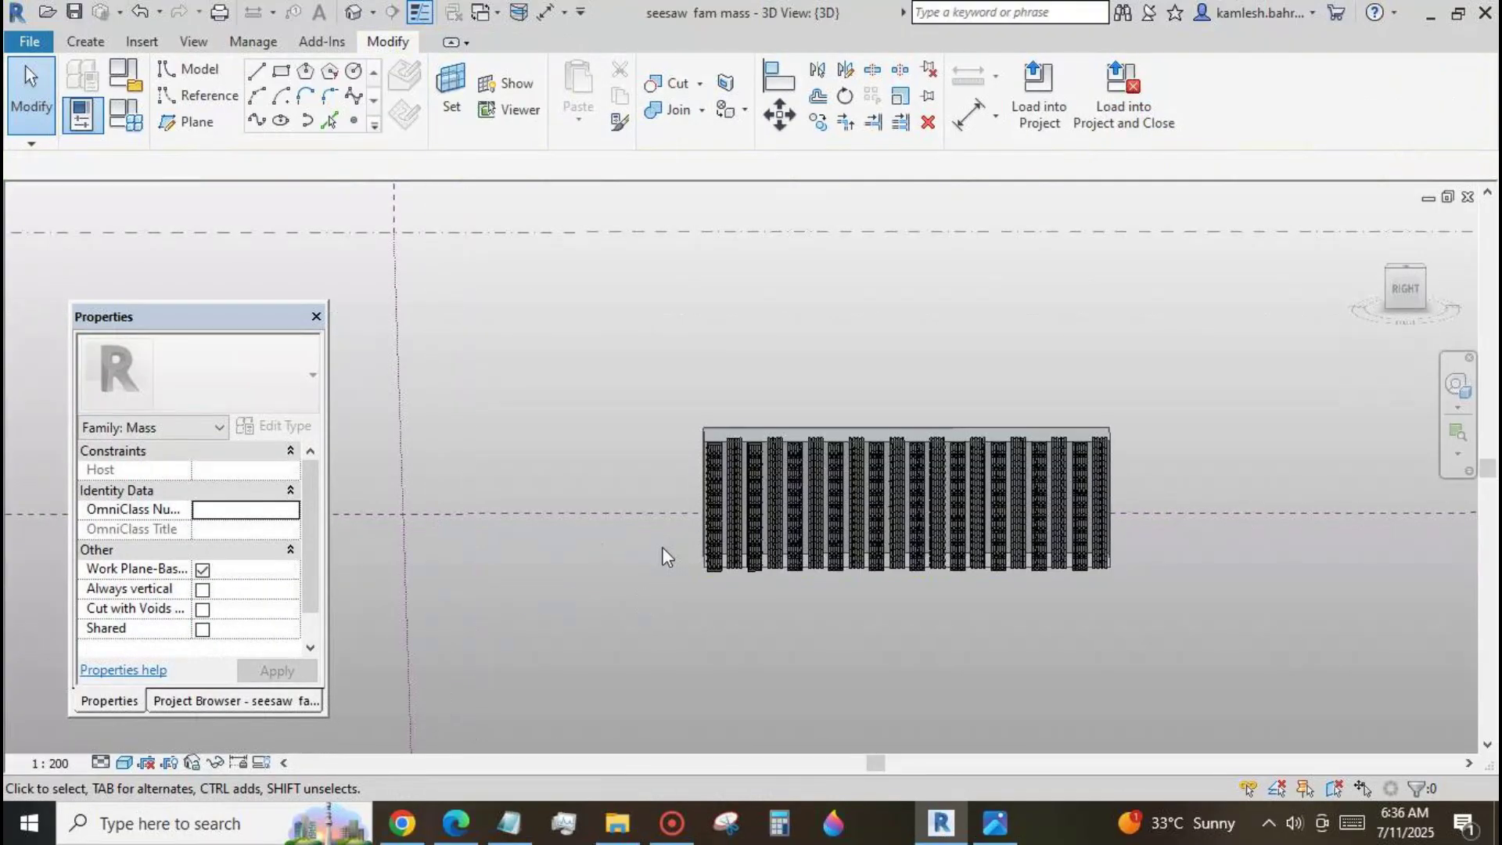
pyautogui.scroll(2, 647, 550)
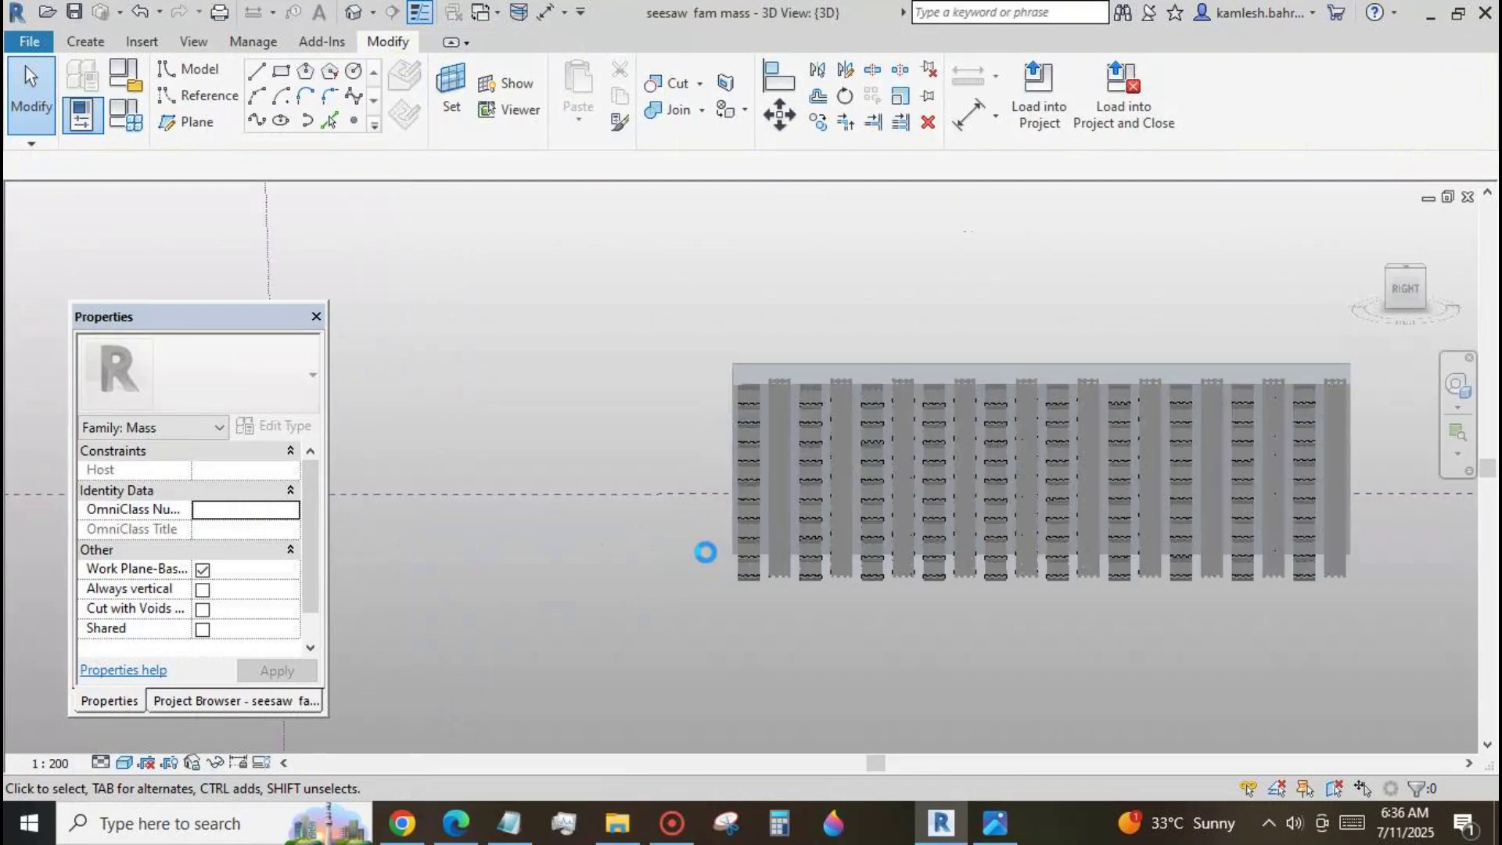
pyautogui.scroll(1, 706, 556)
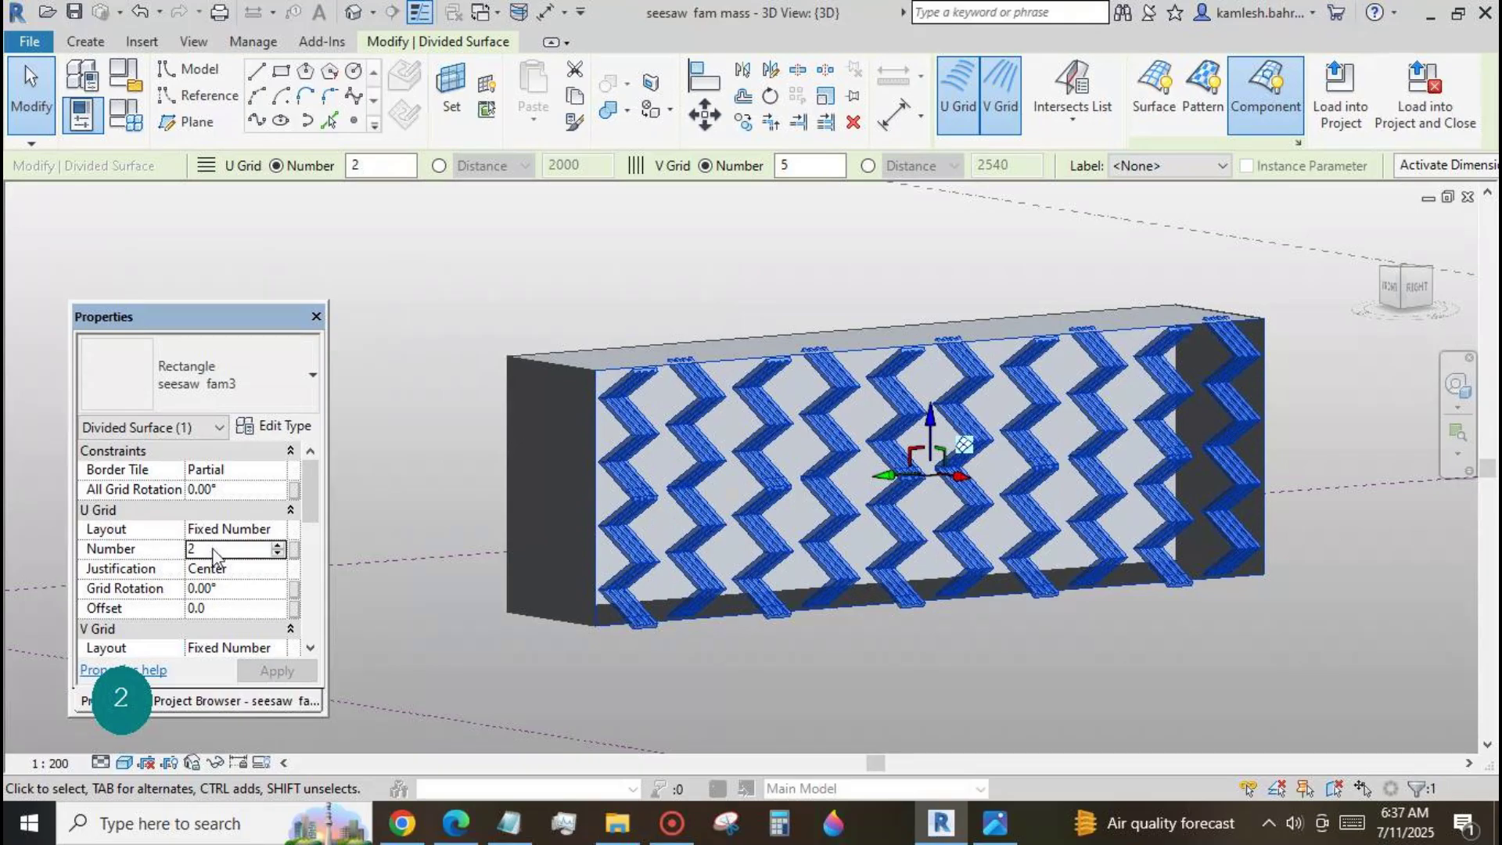
# Set the divided surface's U grid number to 1.
pyautogui.press('BackSpace')
pyautogui.write('1')
pyautogui.click(277, 672)
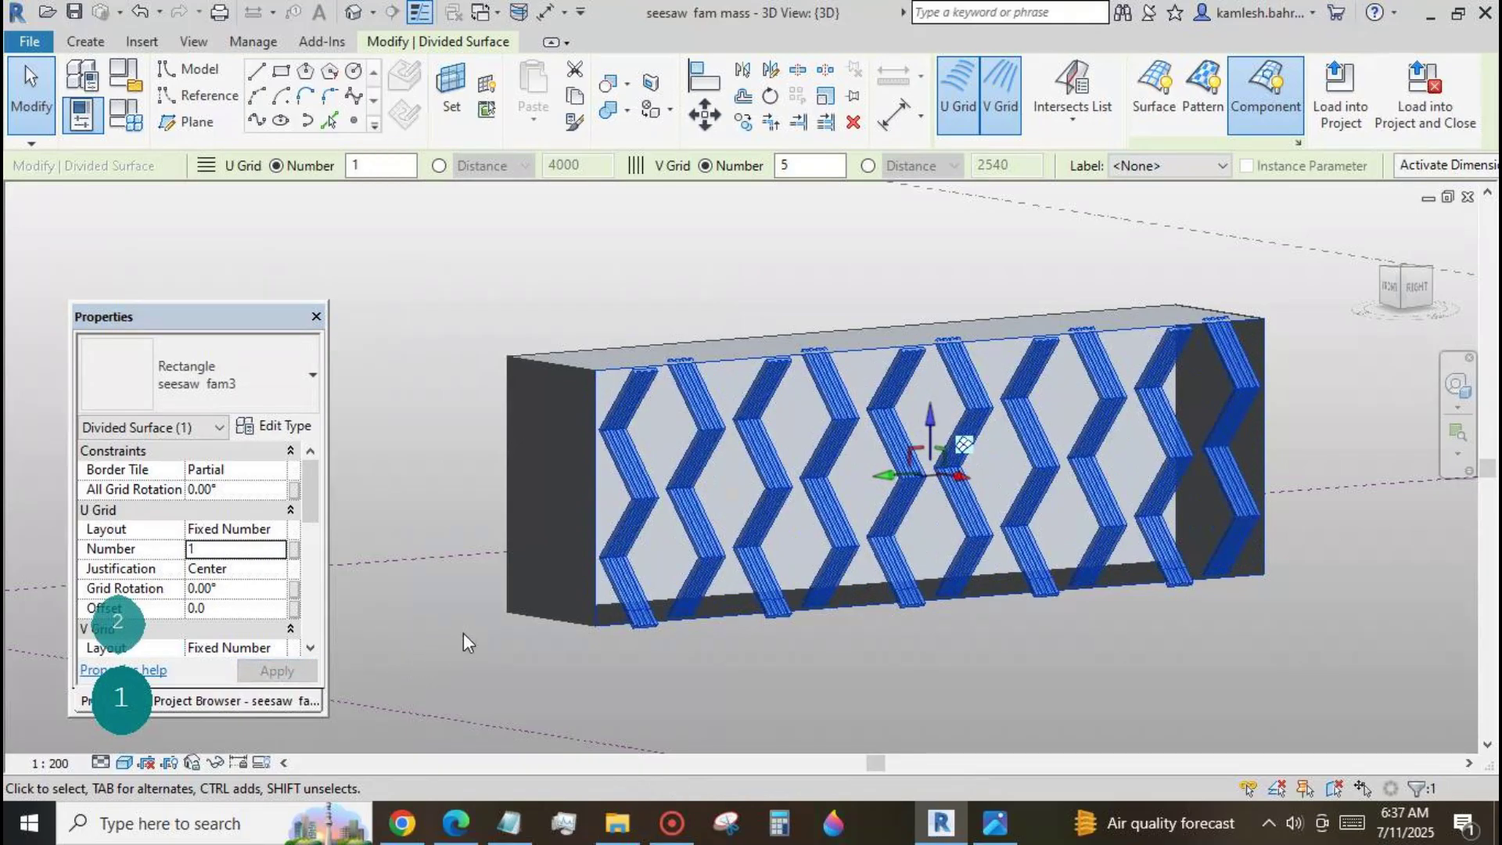
pyautogui.click(434, 540)
pyautogui.scroll(-1, 368, 377)
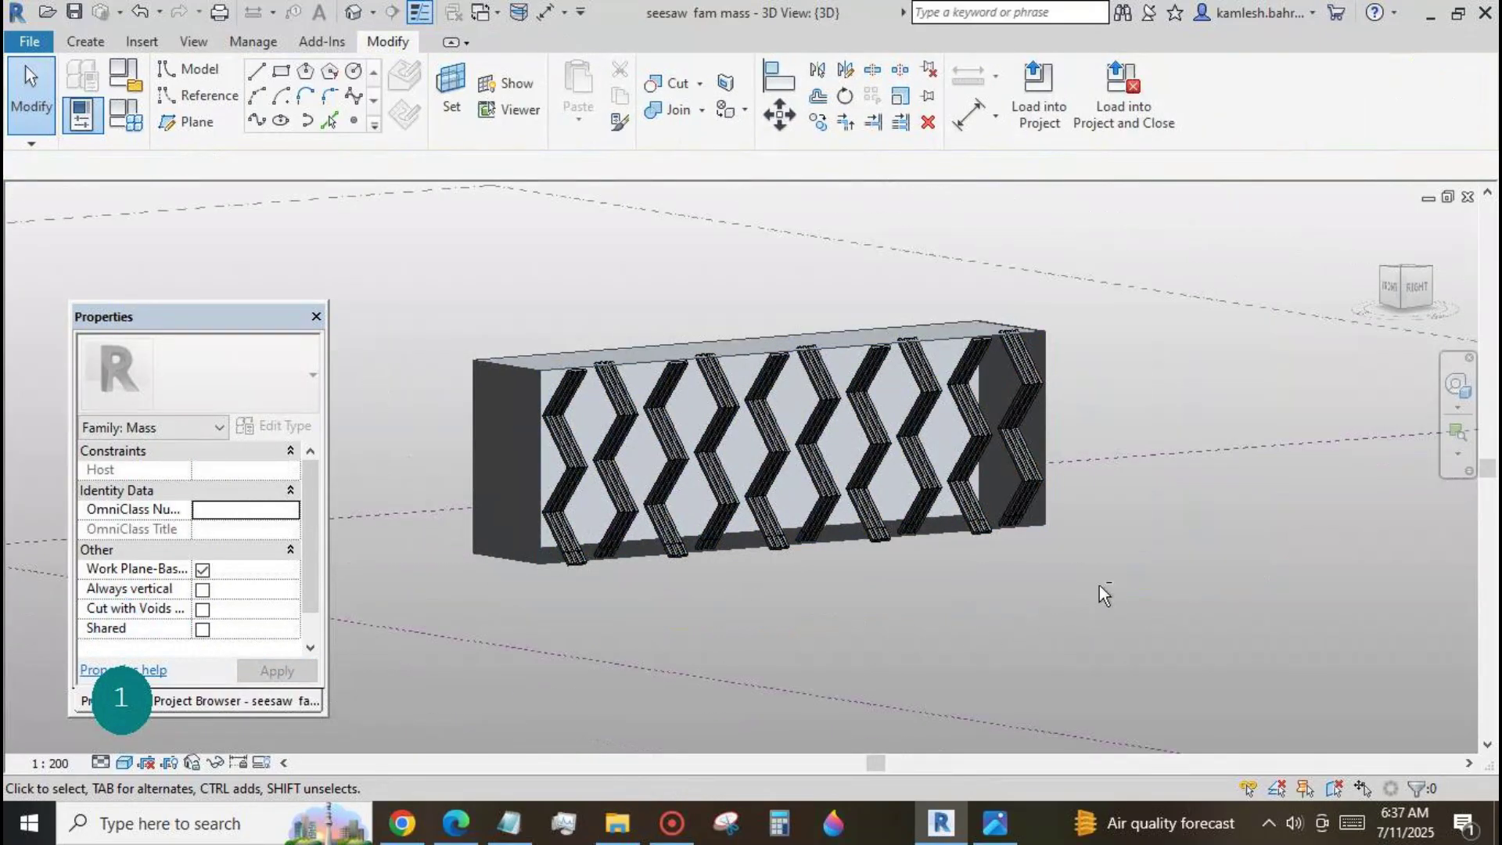
pyautogui.keyDown('shift'); pyautogui.moveTo(1101, 597); pyautogui.dragTo(1065, 622, button='middle'); pyautogui.keyUp('shift')
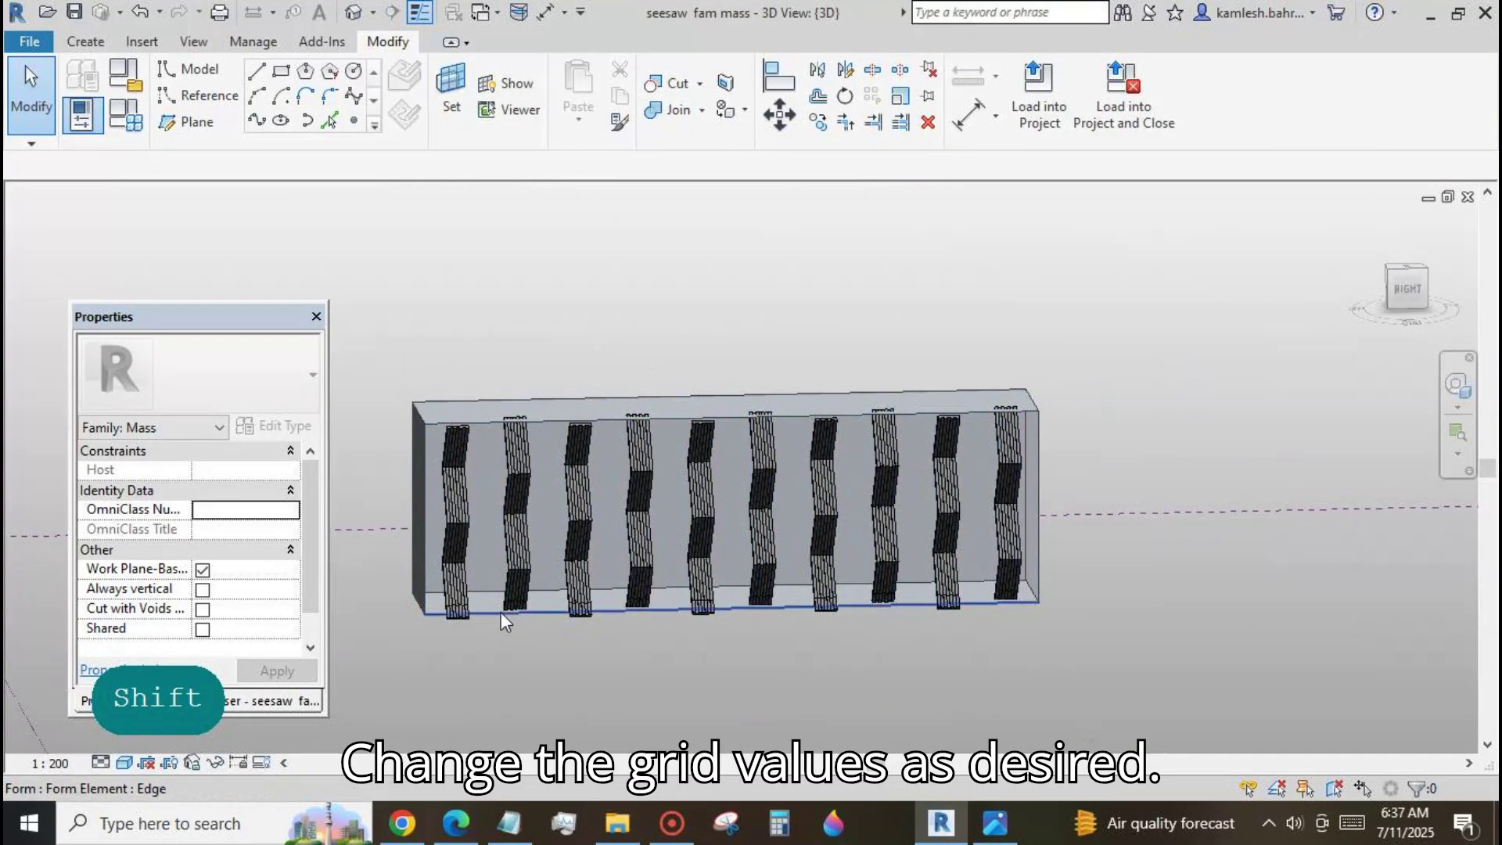
# Set the divided surface's V grid number to 12 after trying 7.
pyautogui.click(506, 542)
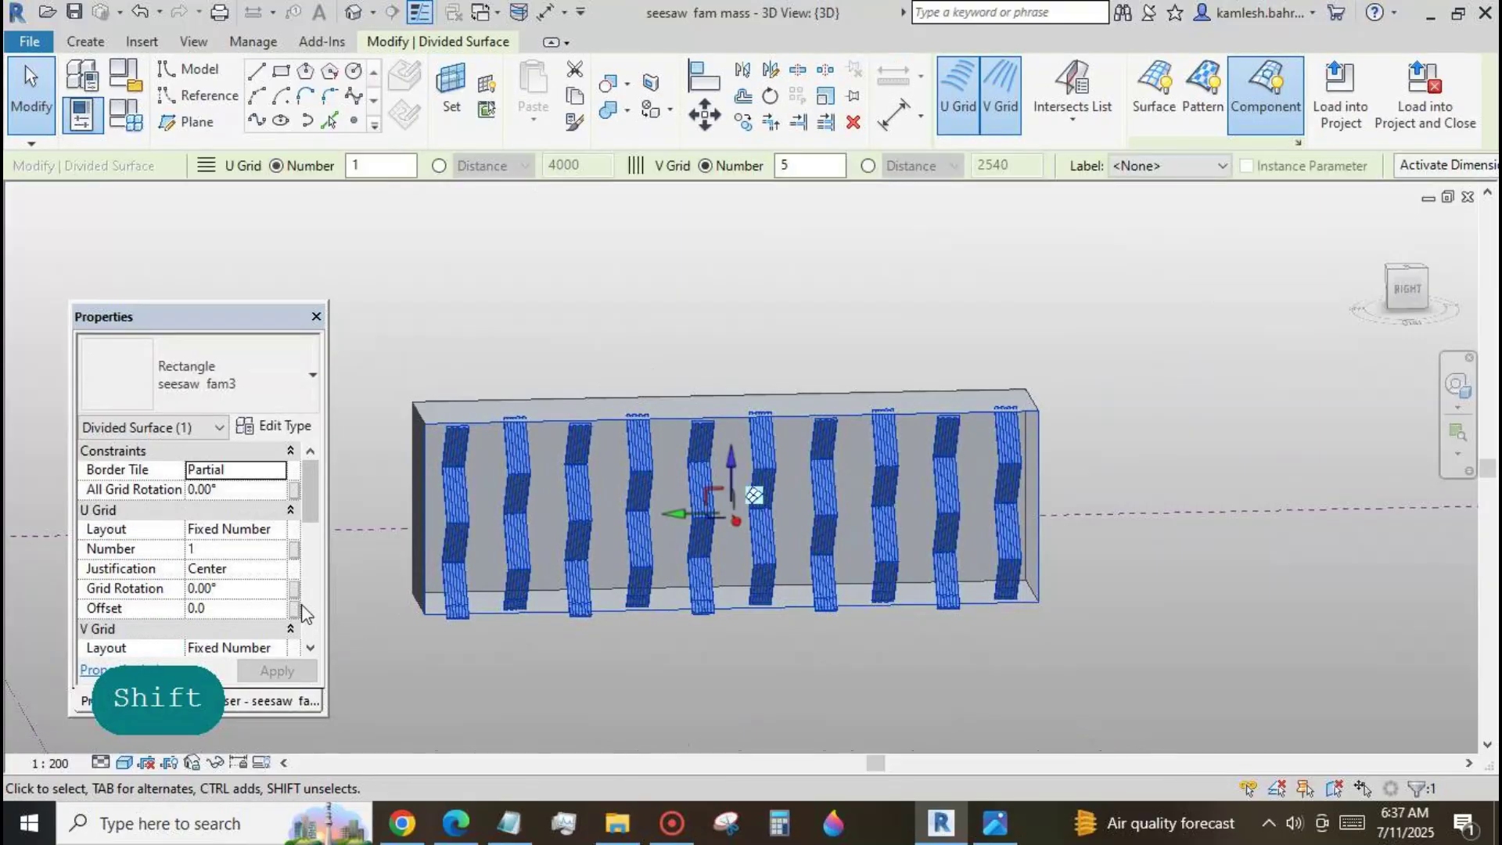
pyautogui.scroll(-3, 235, 540)
pyautogui.click(230, 548)
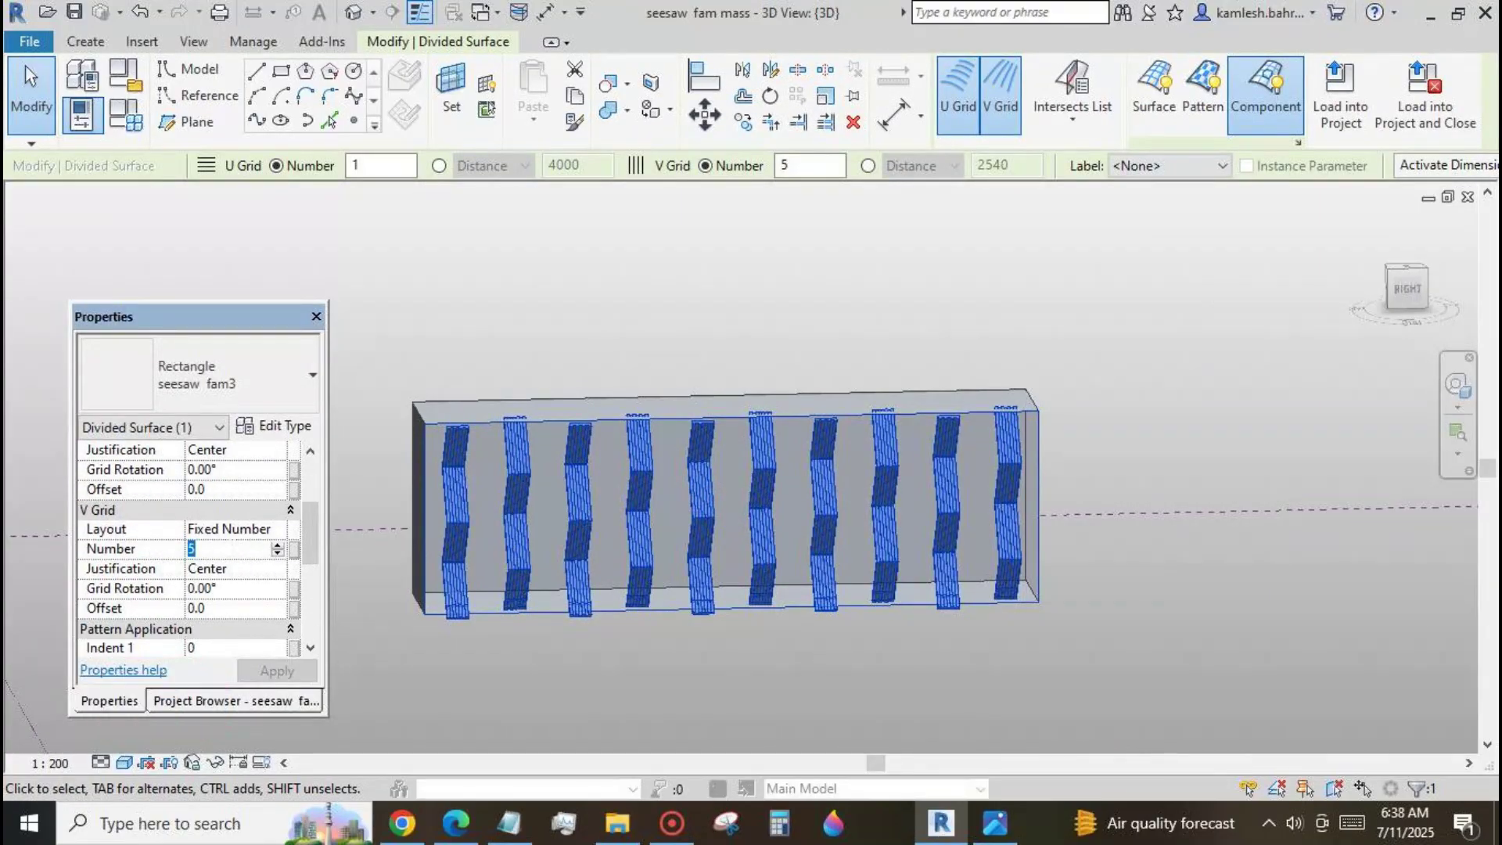
pyautogui.write('7')
pyautogui.click(266, 671)
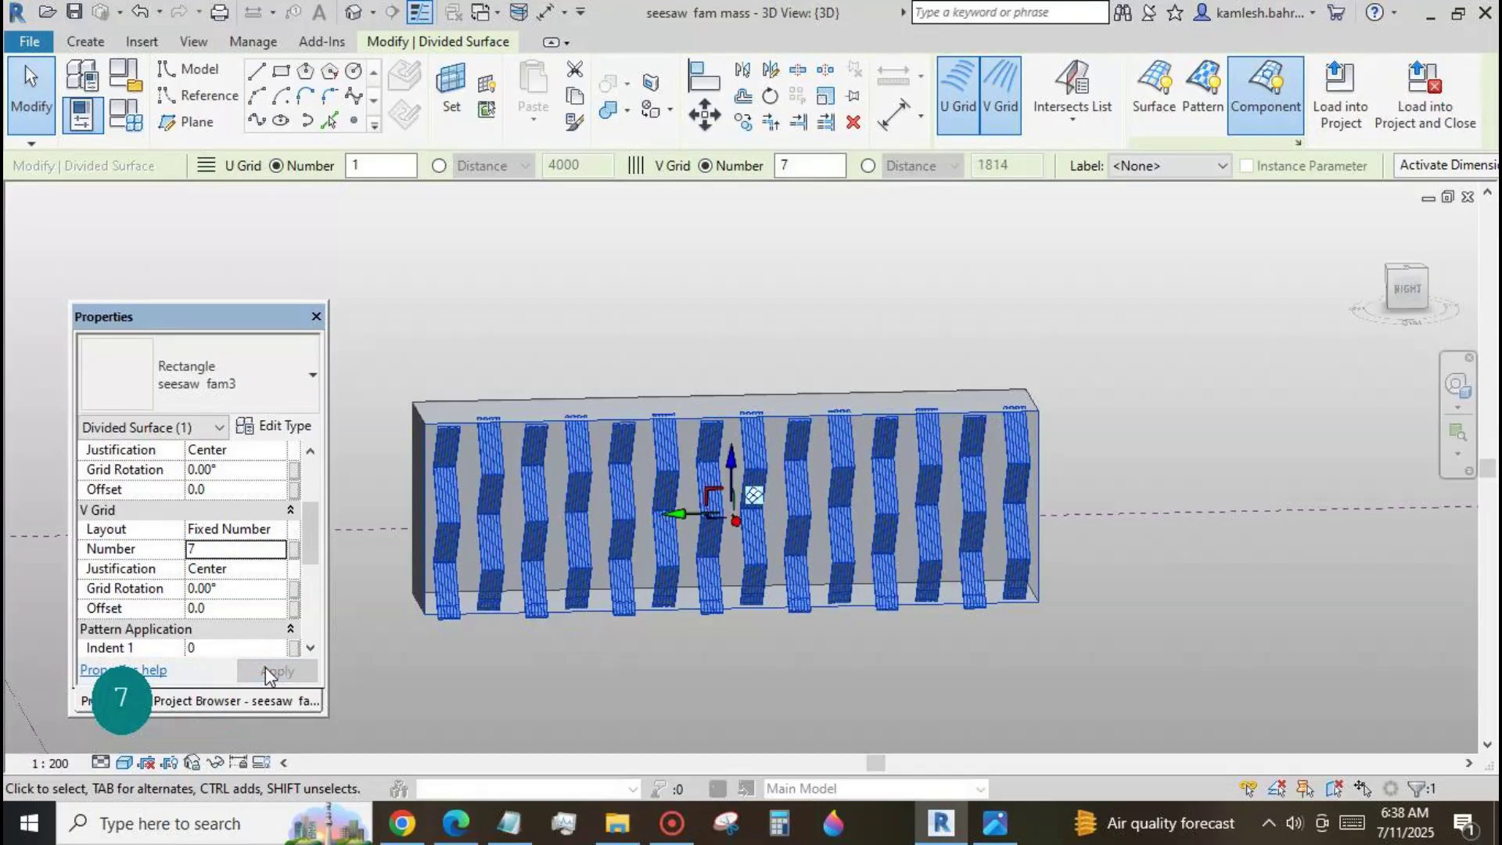
pyautogui.click(235, 549)
pyautogui.write('12')
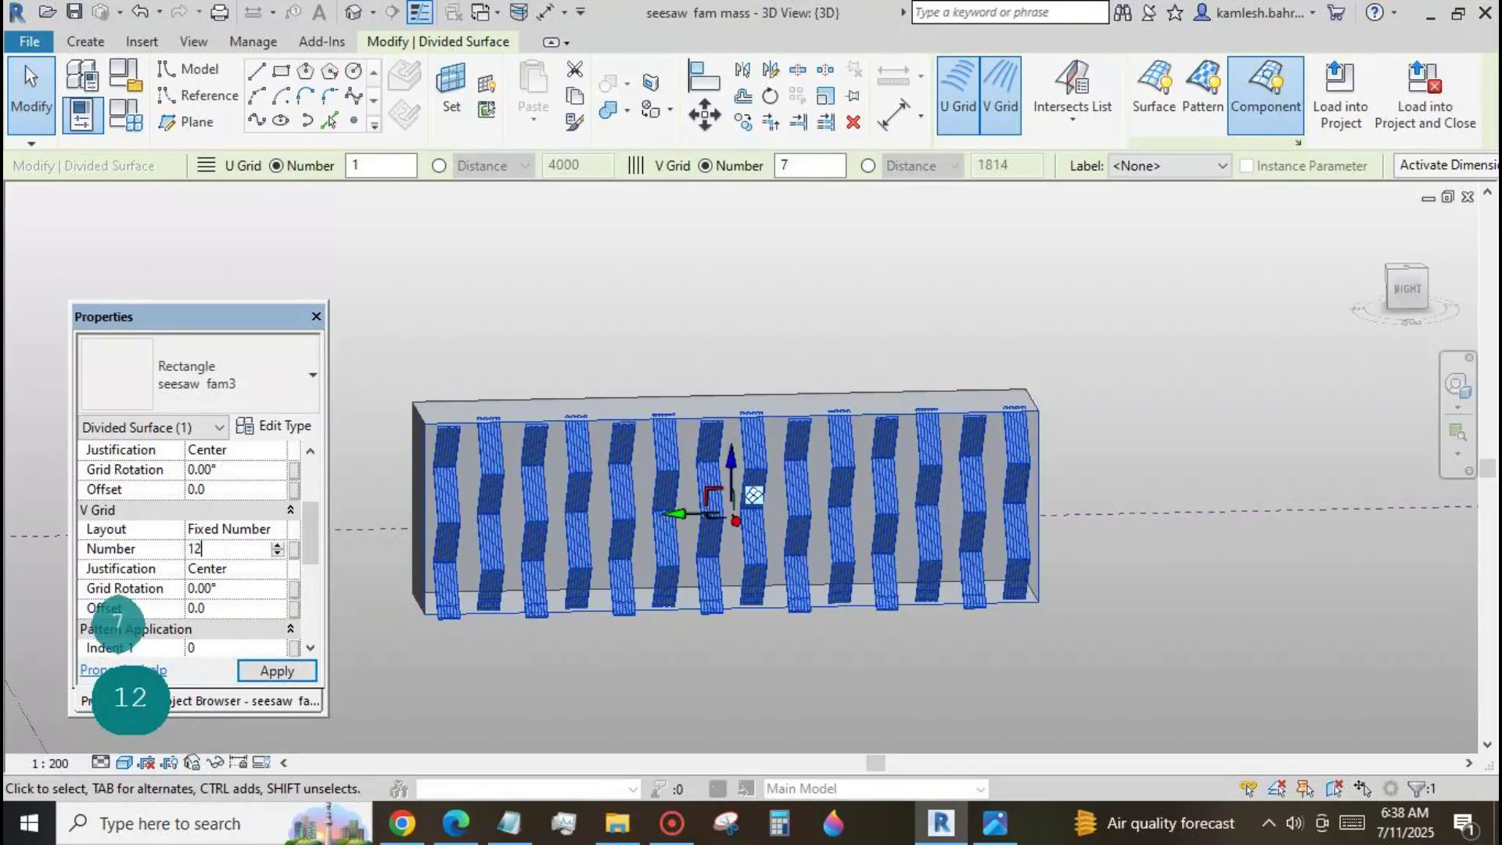
pyautogui.click(277, 671)
# Open the type properties of one nested seesaw fam 2 component and choose the Default material for its m parameter.
pyautogui.press('Tab')
pyautogui.press('Tab')
pyautogui.click(489, 520)
pyautogui.click(274, 425)
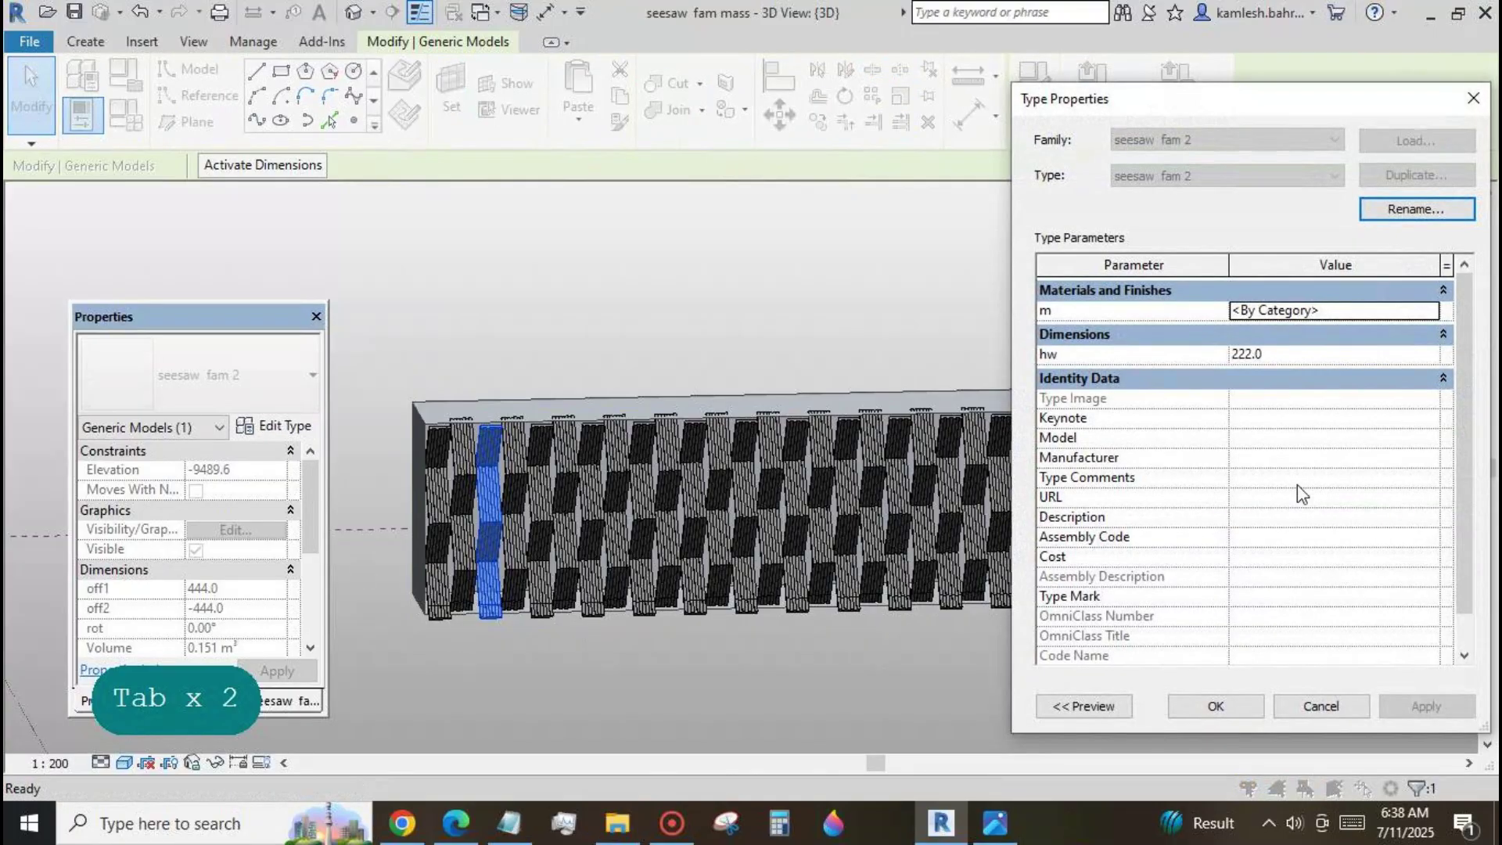
pyautogui.click(1430, 317)
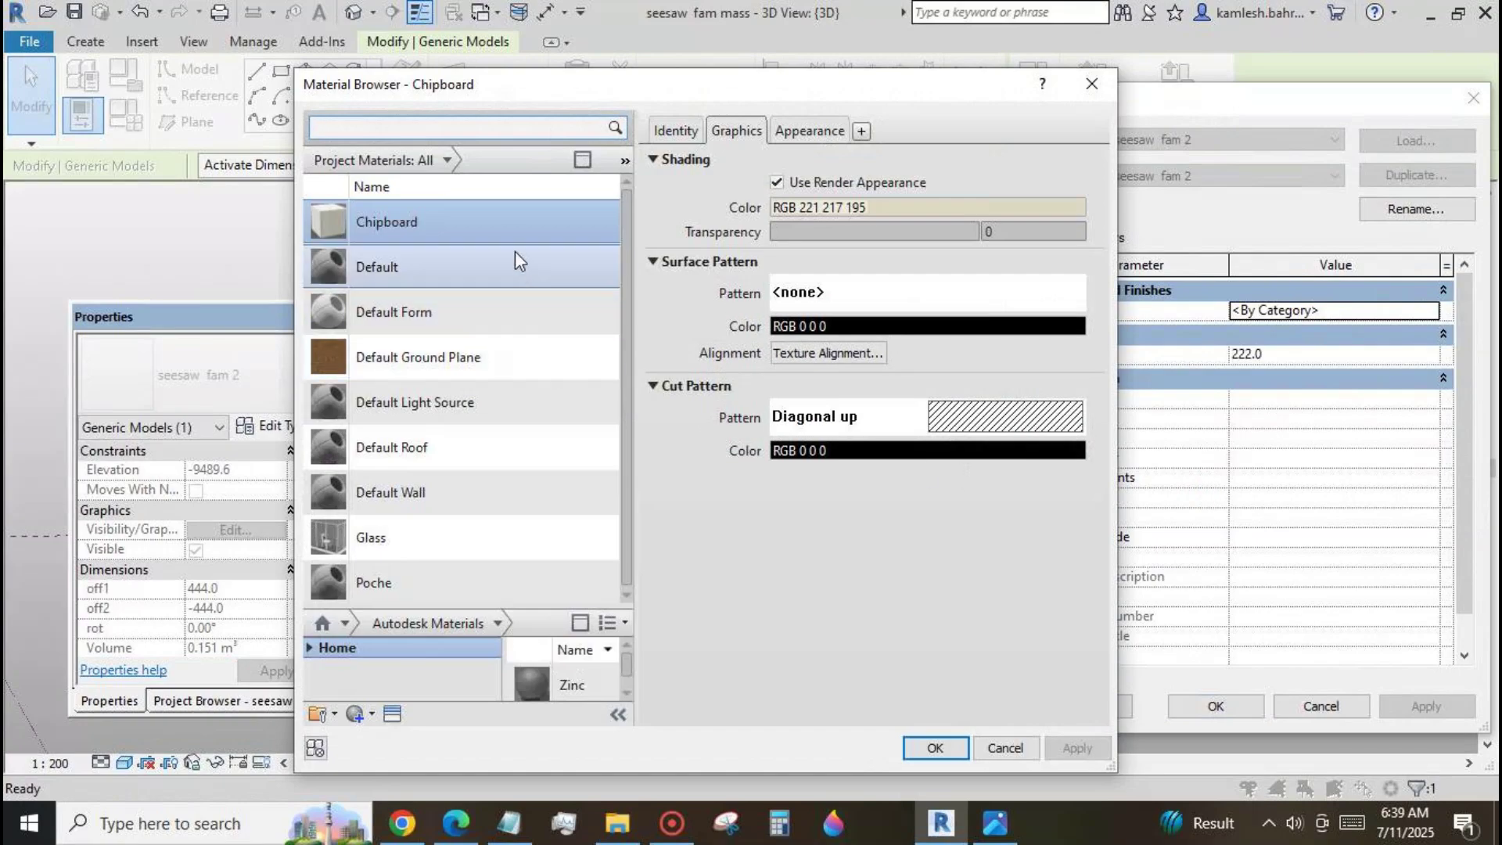
pyautogui.click(521, 266)
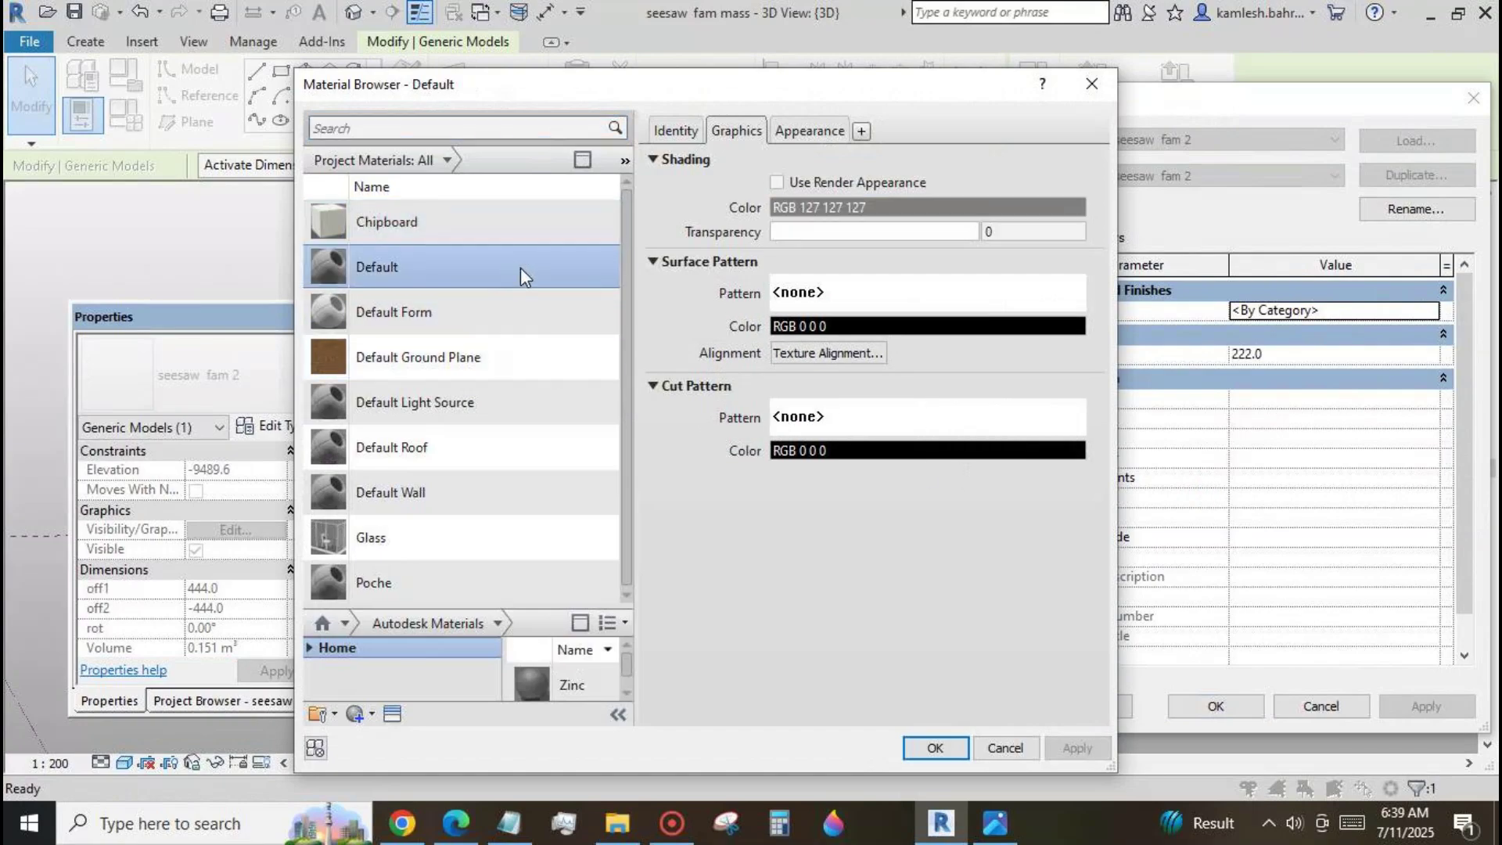
# Set the Default material's appearance colour to orange RGB 255-128-064 and accept the material and type changes.
pyautogui.click(793, 129)
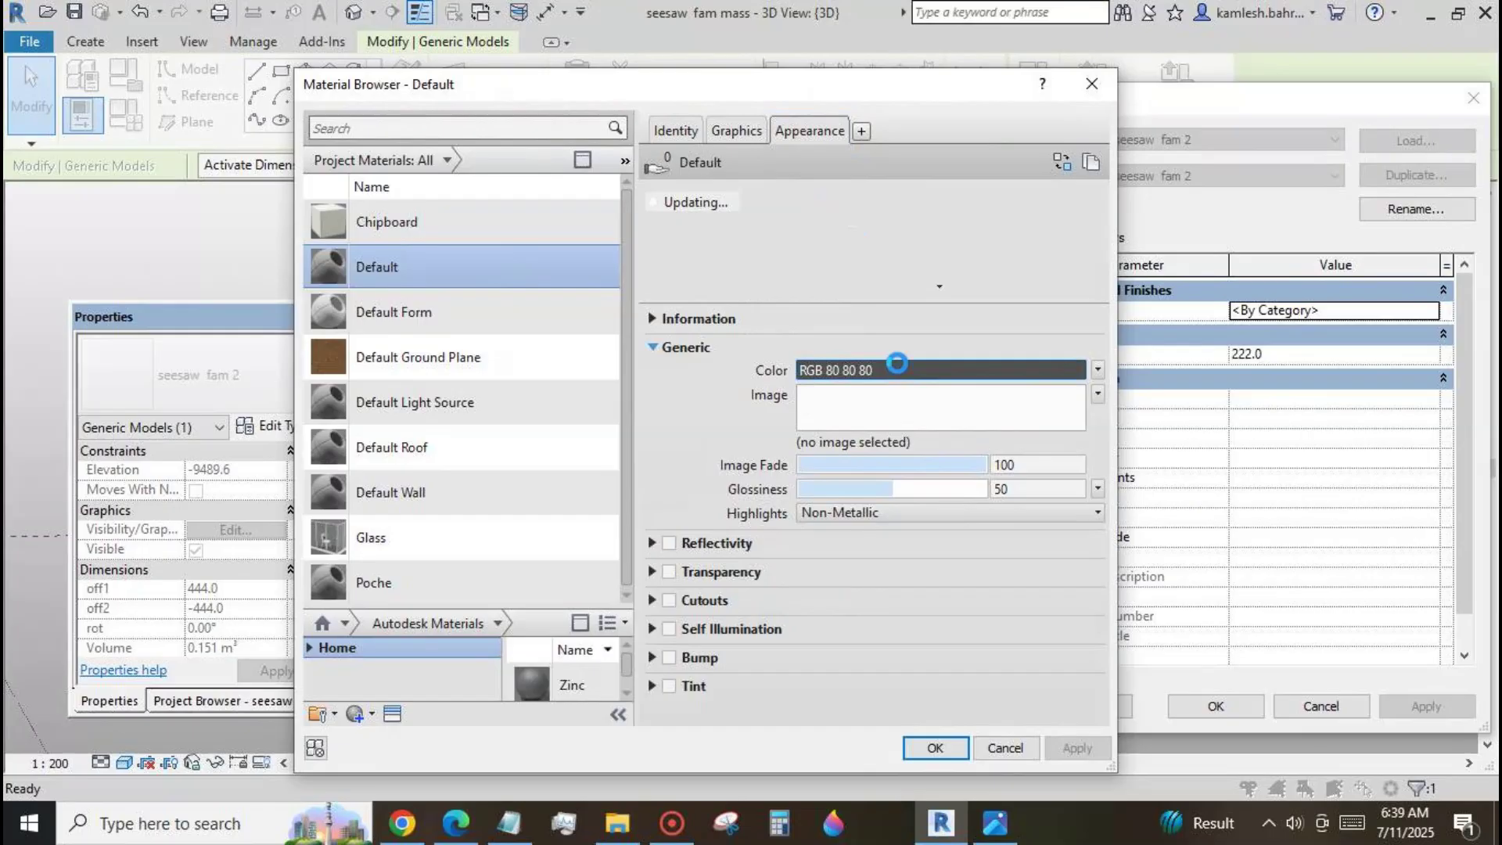
pyautogui.click(899, 363)
pyautogui.click(505, 319)
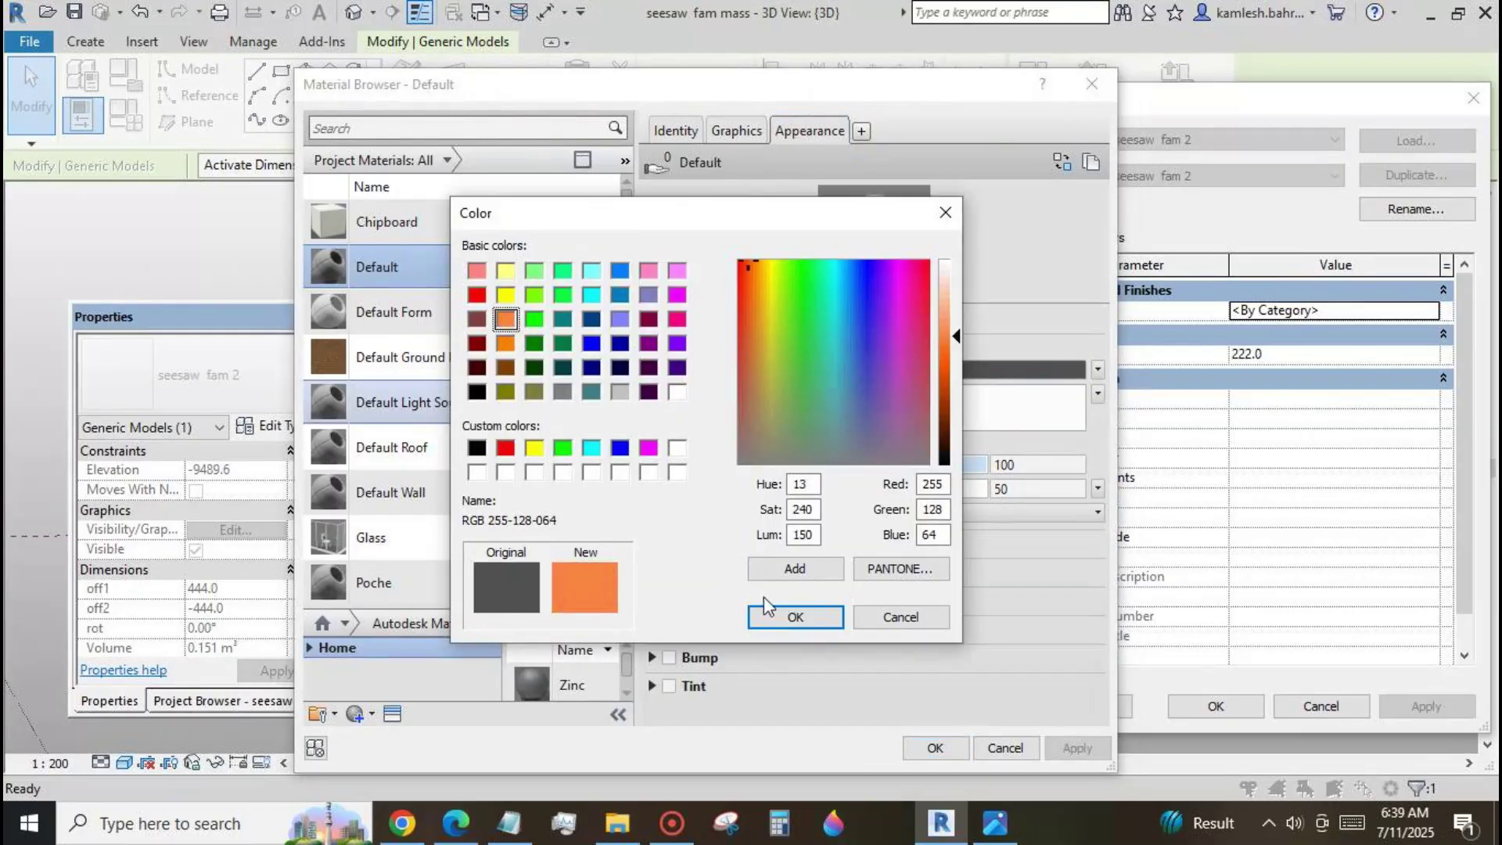
pyautogui.click(786, 615)
pyautogui.click(935, 748)
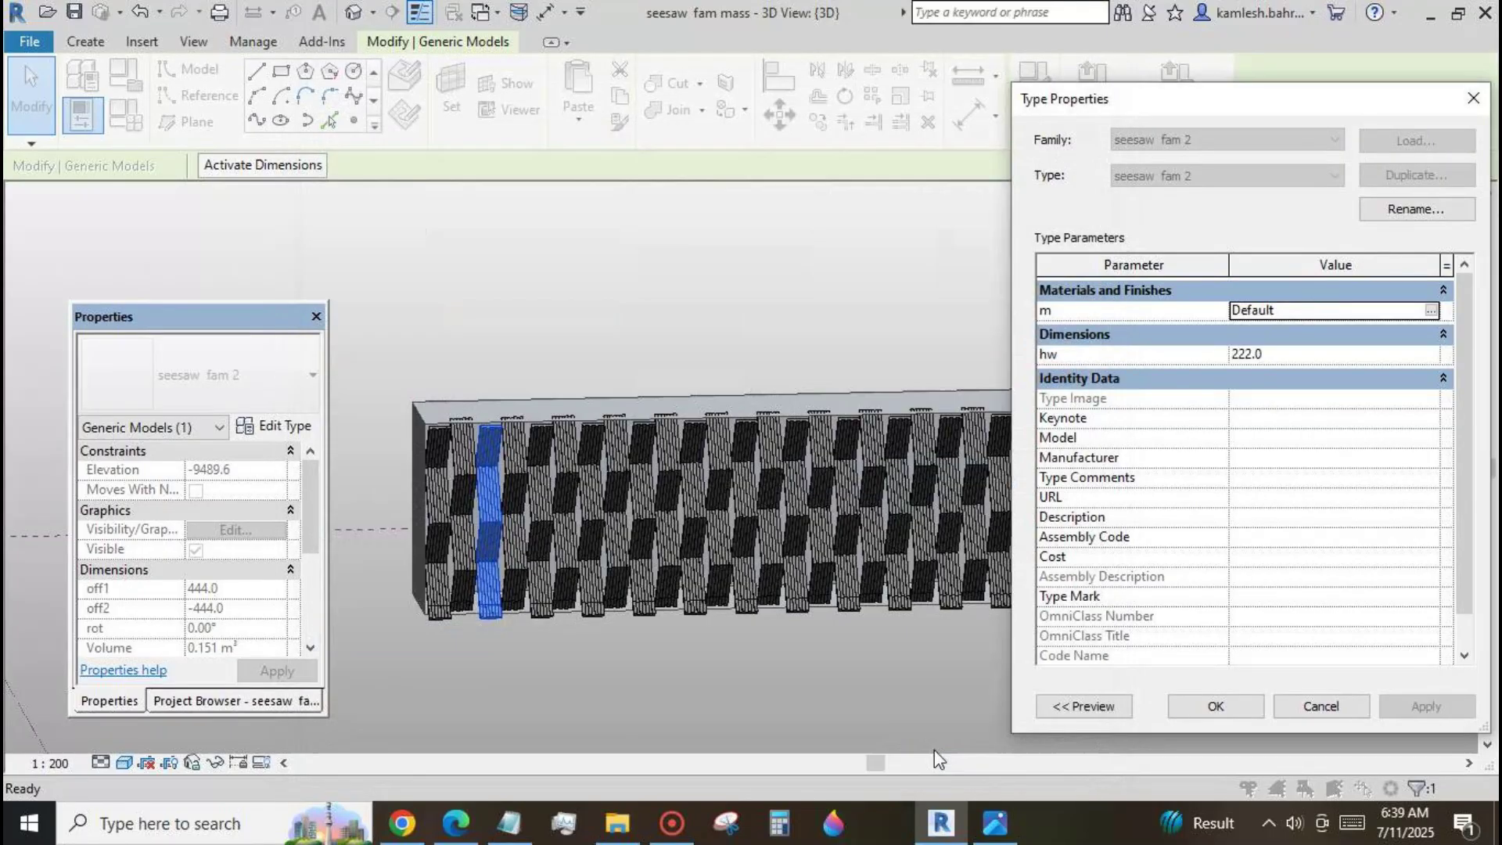
pyautogui.click(1217, 706)
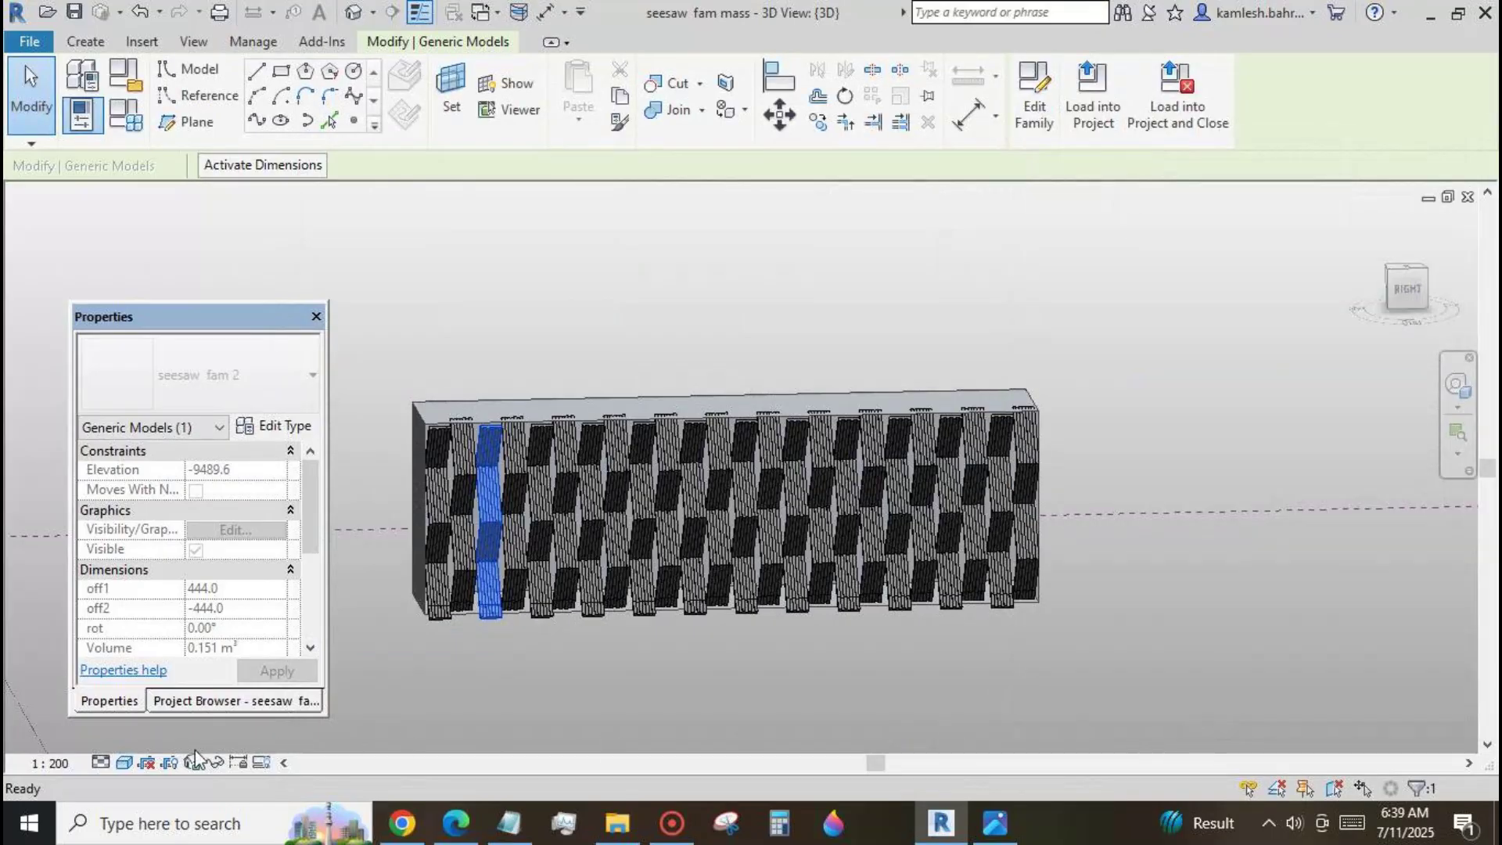
# Switch the 3D view's visual style to Realistic and inspect the orange zigzag panels on the mass.
pyautogui.click(126, 763)
pyautogui.click(149, 716)
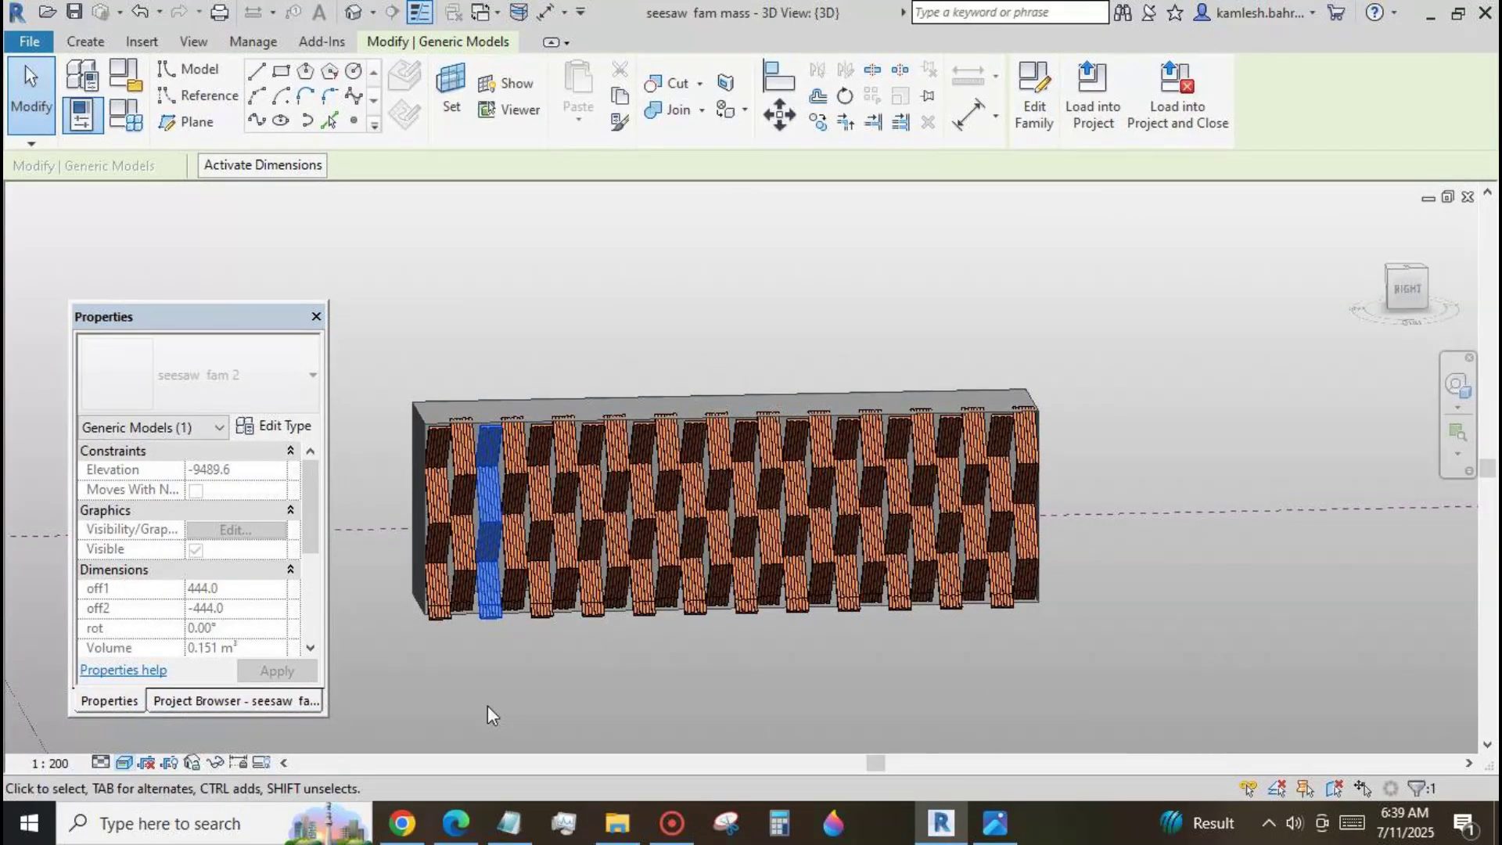
pyautogui.click(488, 705)
pyautogui.scroll(2, 393, 566)
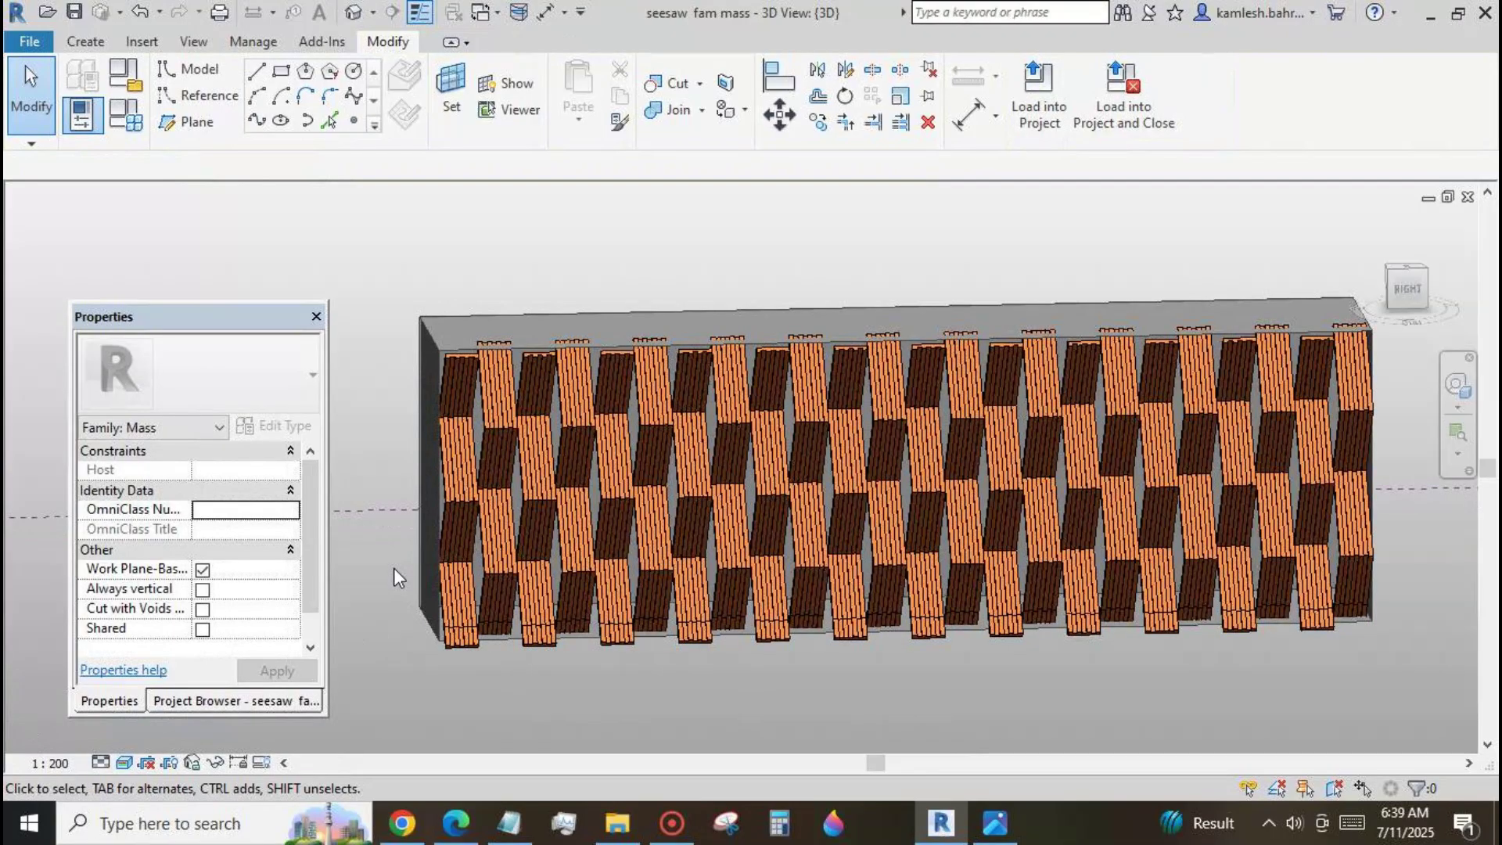
# Switch to the Photos app's reference picture of the wooden screen and narrow its window to compare it with the model.
pyautogui.click(996, 823)
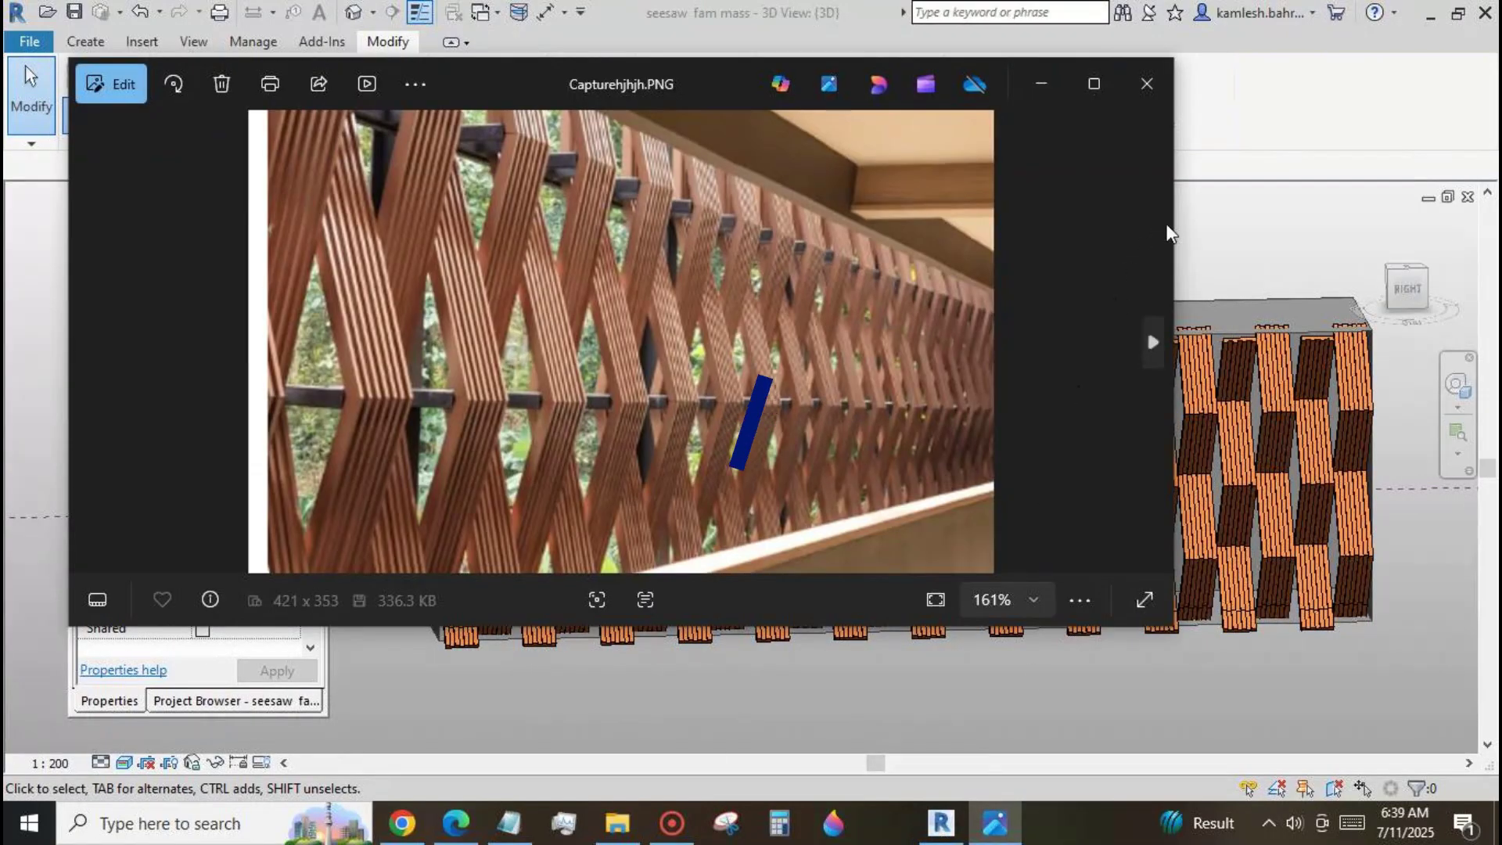
pyautogui.moveTo(1173, 227); pyautogui.dragTo(609, 265)
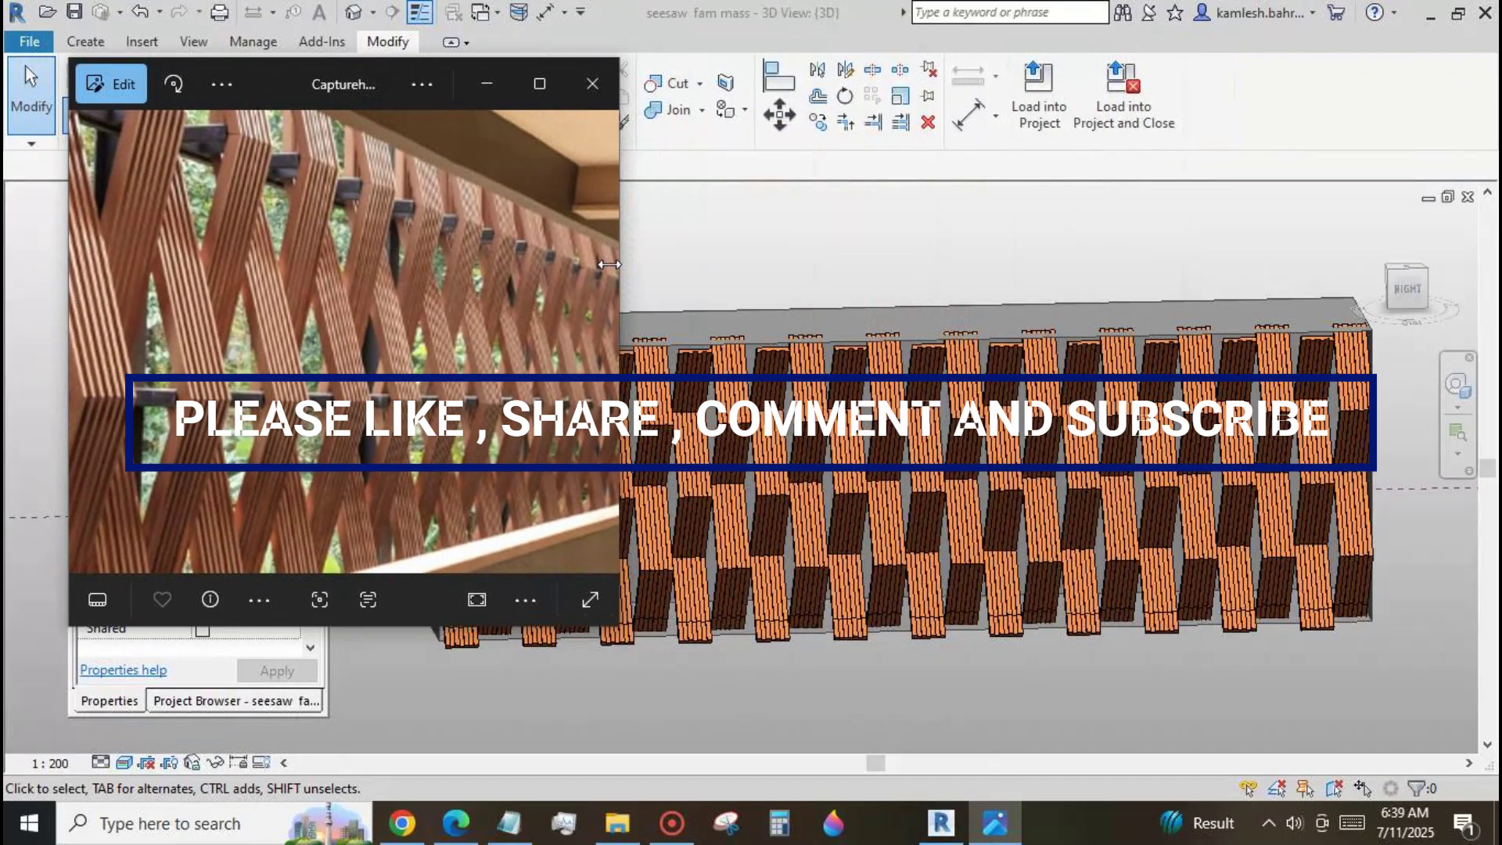